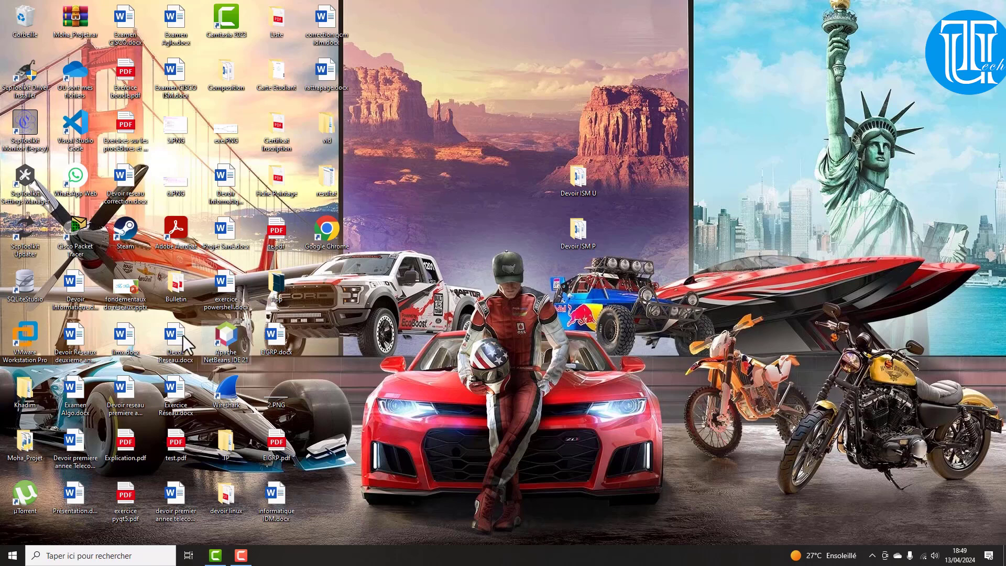
Launch Access from the Start search, dismiss the licence warning, and remove Commerce.accdb from recents
click(14, 557)
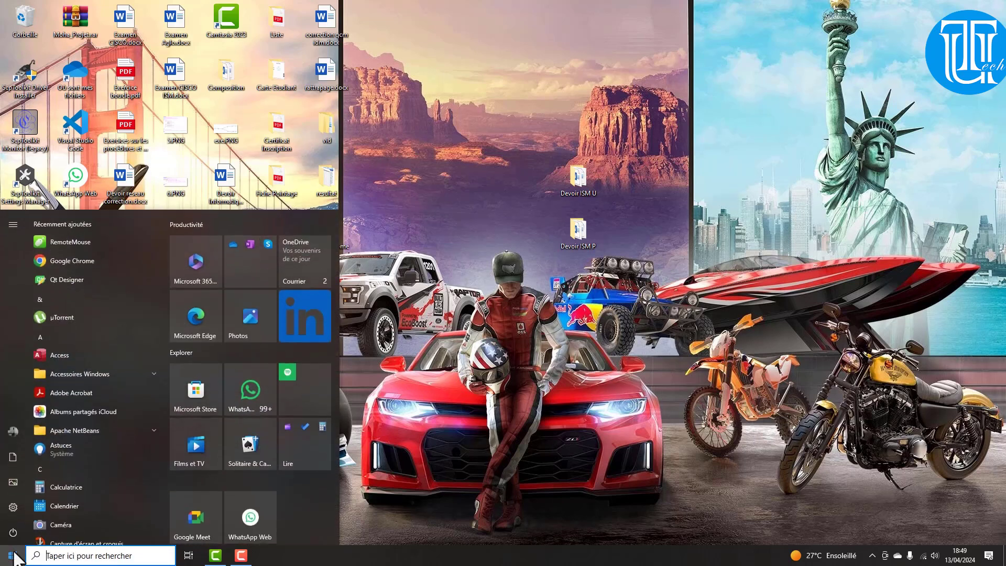
text(acc)
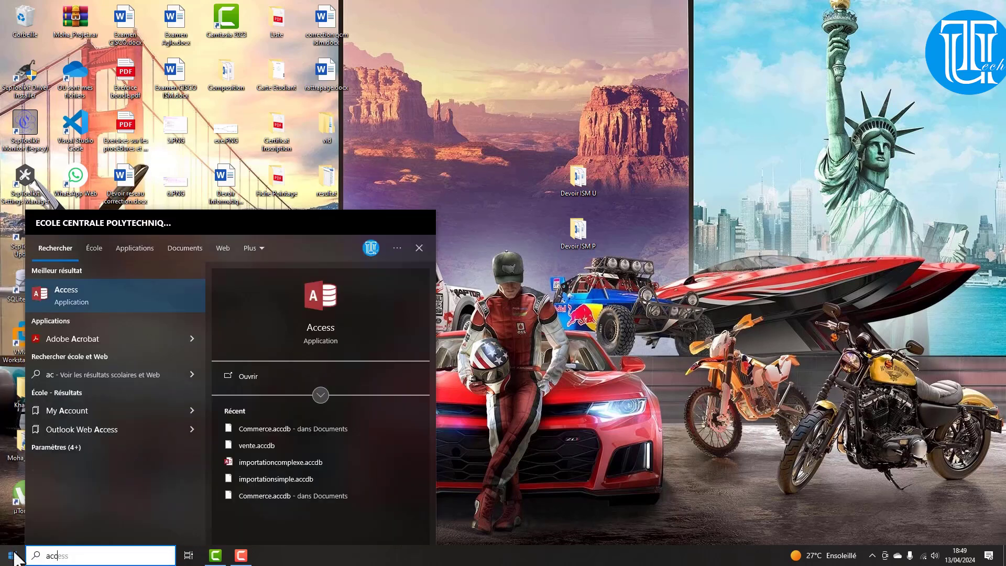
key(Escape)
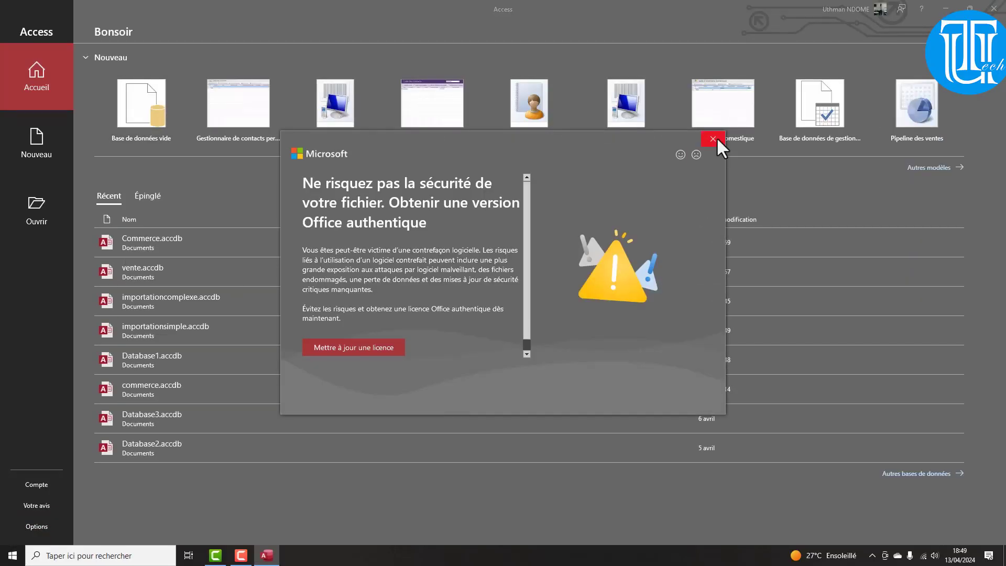
click(711, 139)
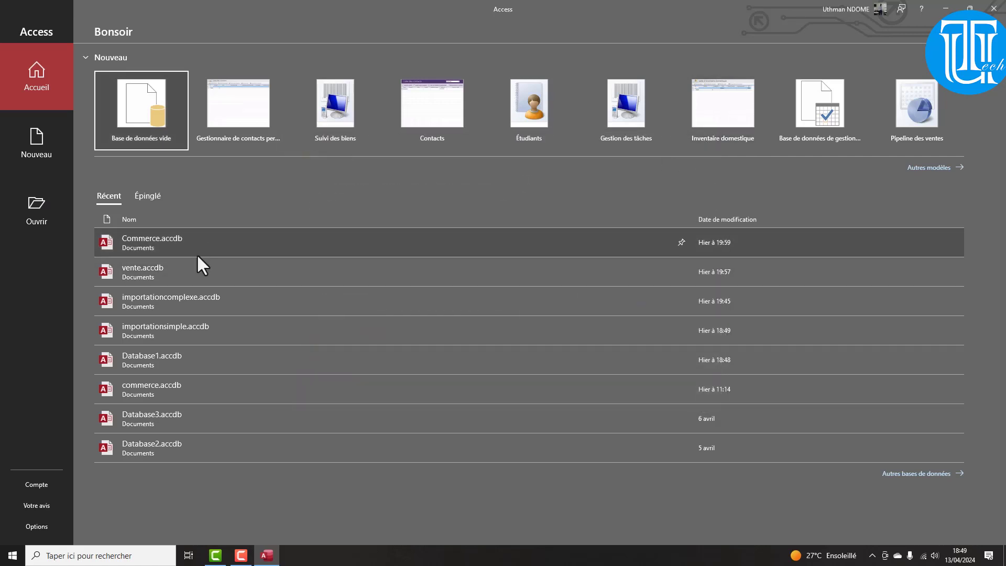
right_click(197, 241)
click(234, 283)
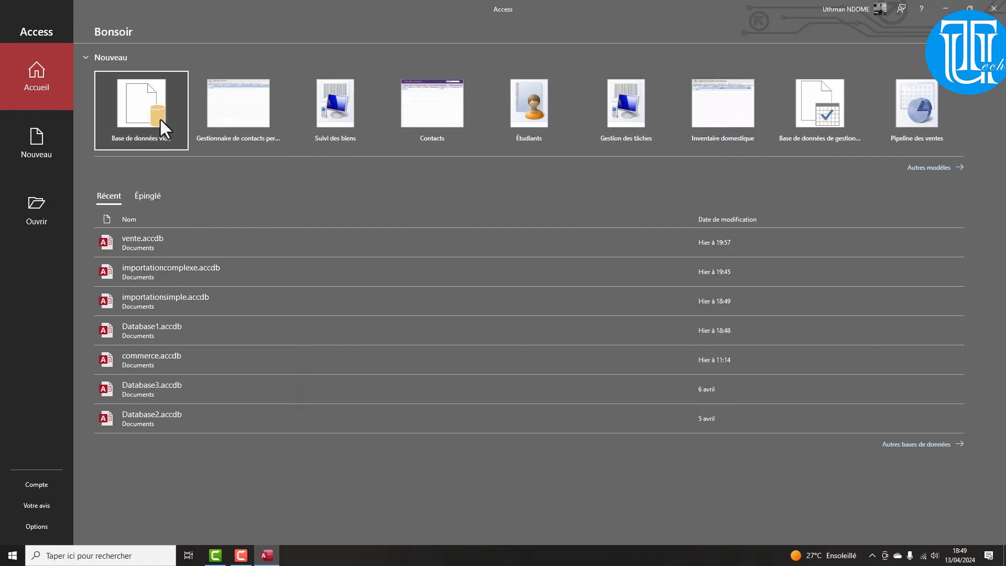
Create a blank database named commerces.accdb, which opens with an empty Table1
click(144, 114)
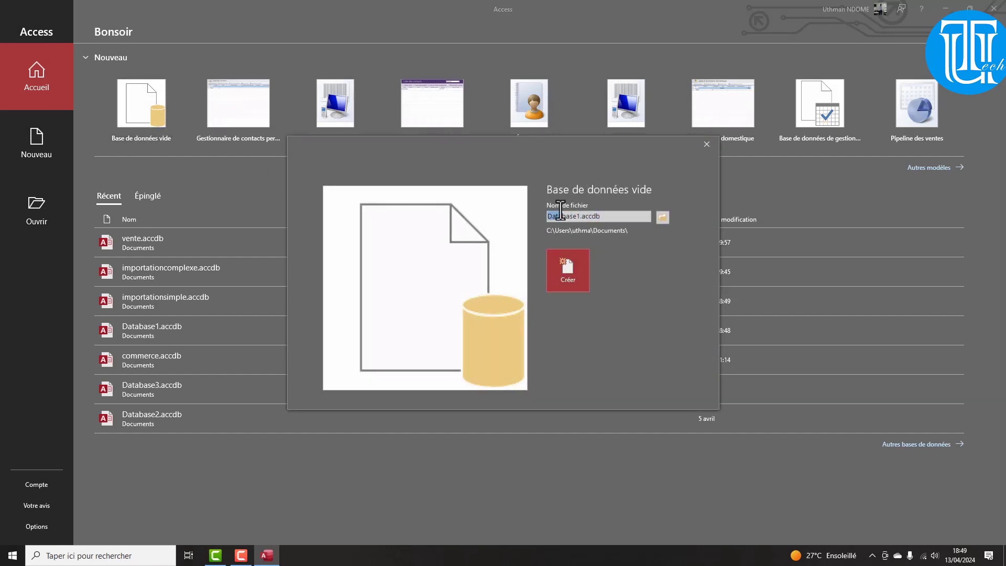
drag(549, 216, 580, 216)
text(commer)
text(ciale)
key(Return)
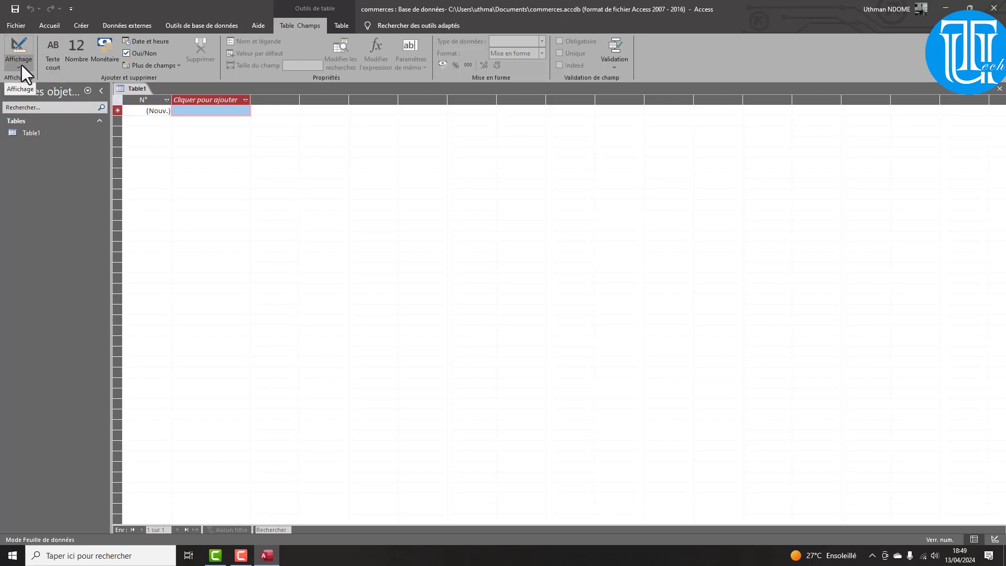
Save Table1 under the name clients and switch it to design view
click(20, 65)
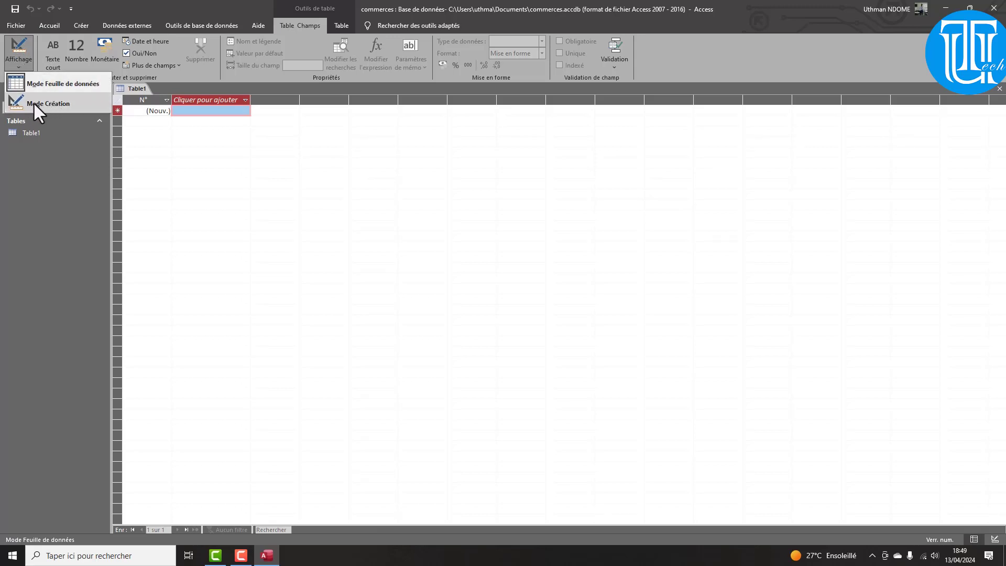
click(66, 169)
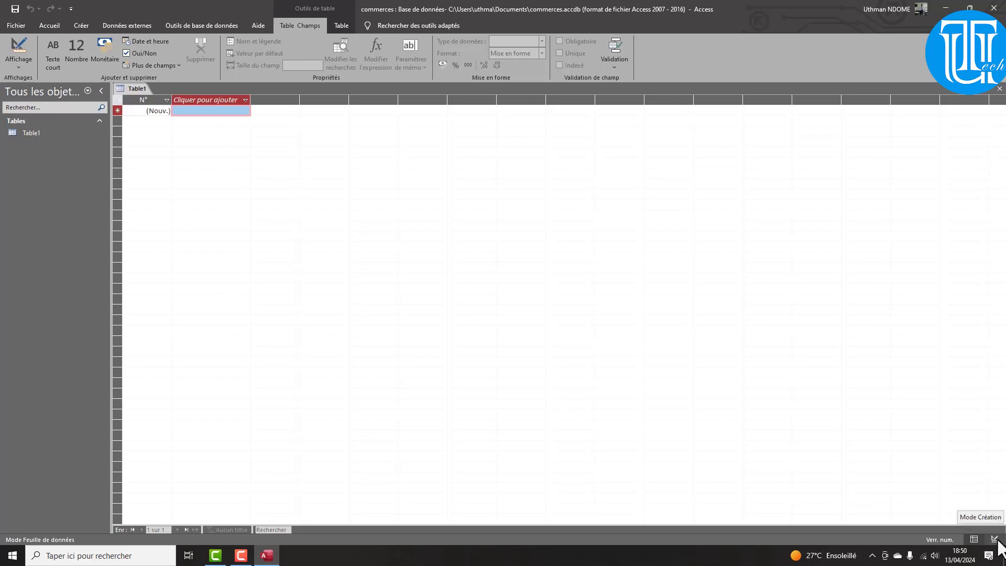
click(995, 540)
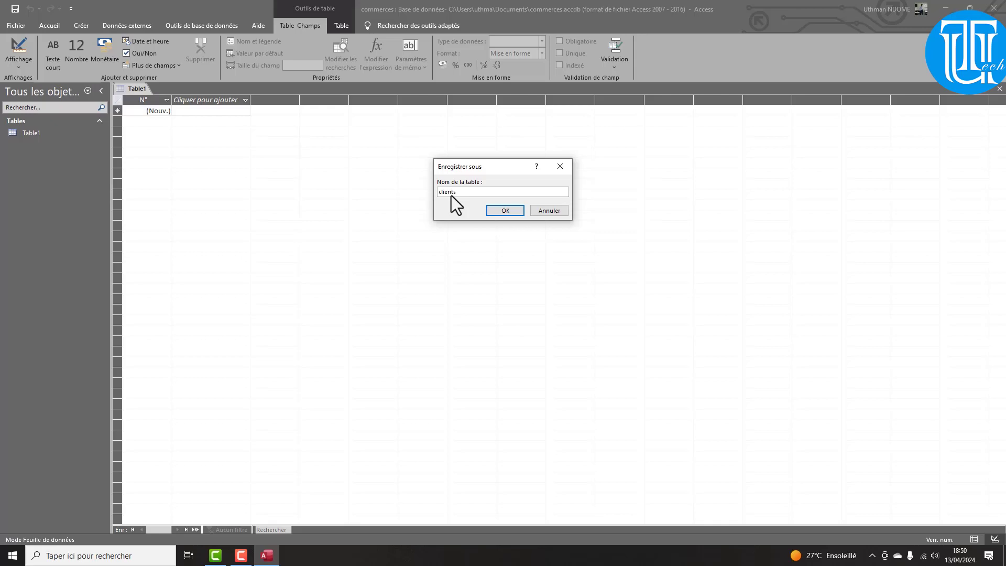
key(Return)
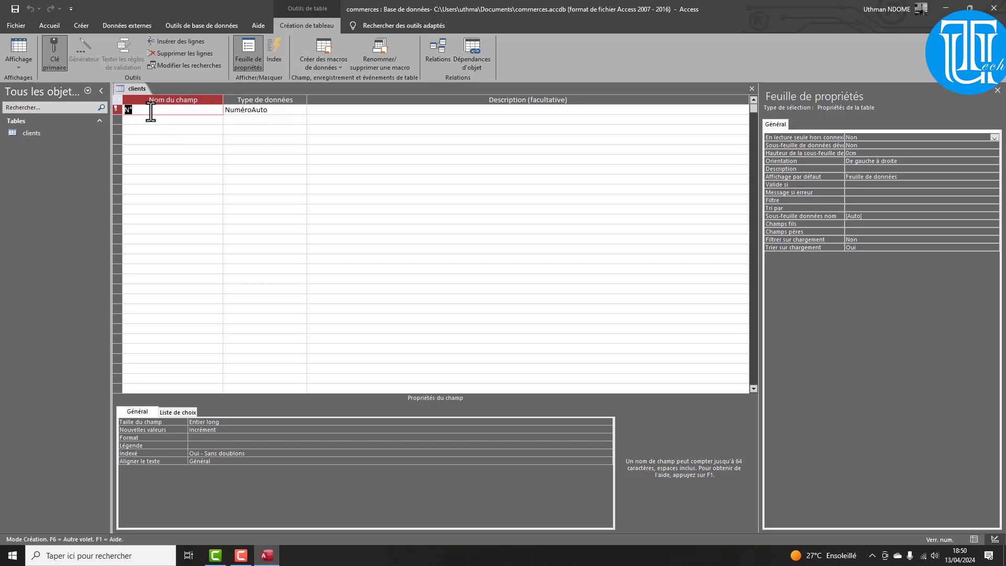
Name the first field 'matricule client', leaving its data type as NuméroAuto
text(matricule client)
click(272, 110)
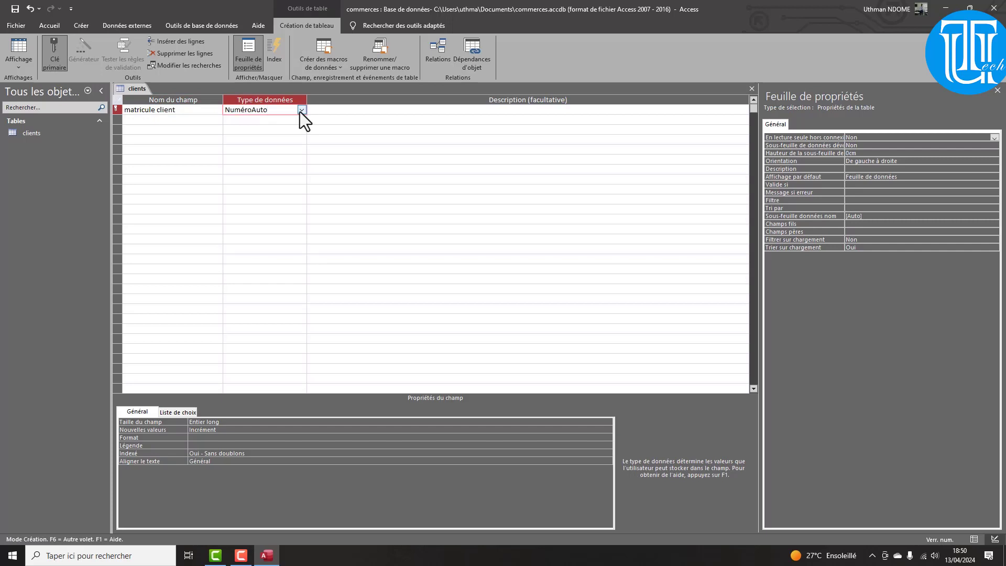
drag(275, 109, 225, 111)
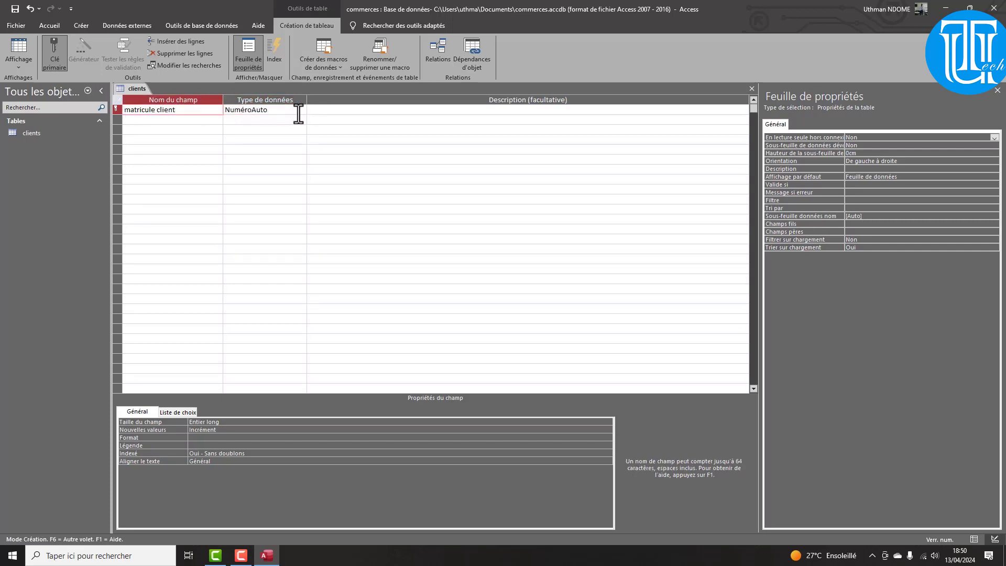
click(302, 110)
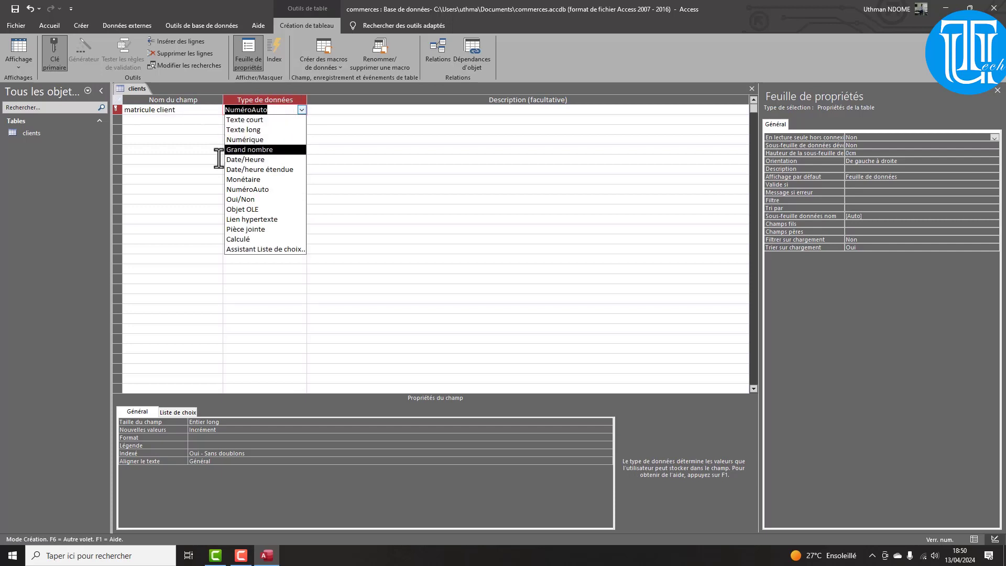
click(165, 143)
click(168, 121)
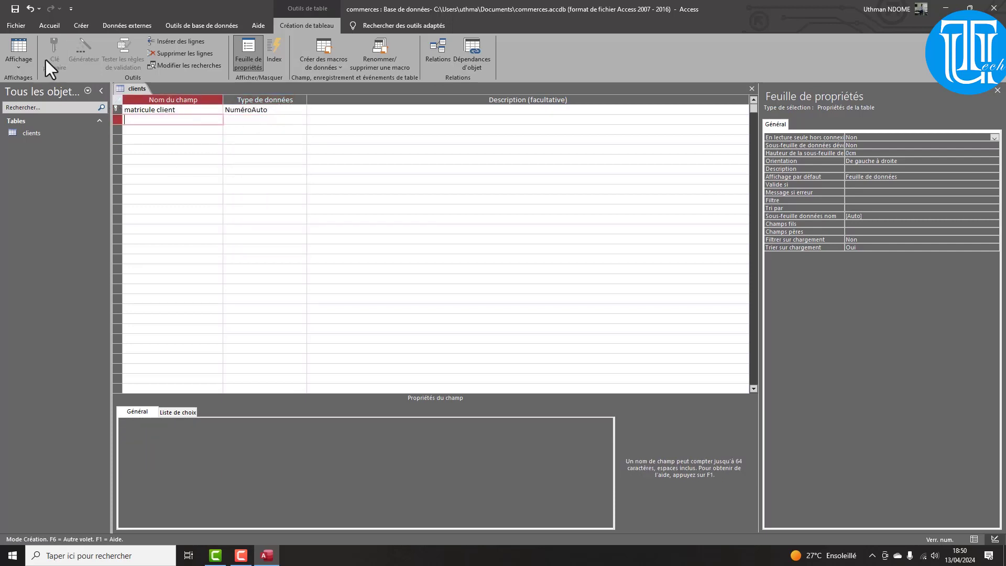
click(143, 110)
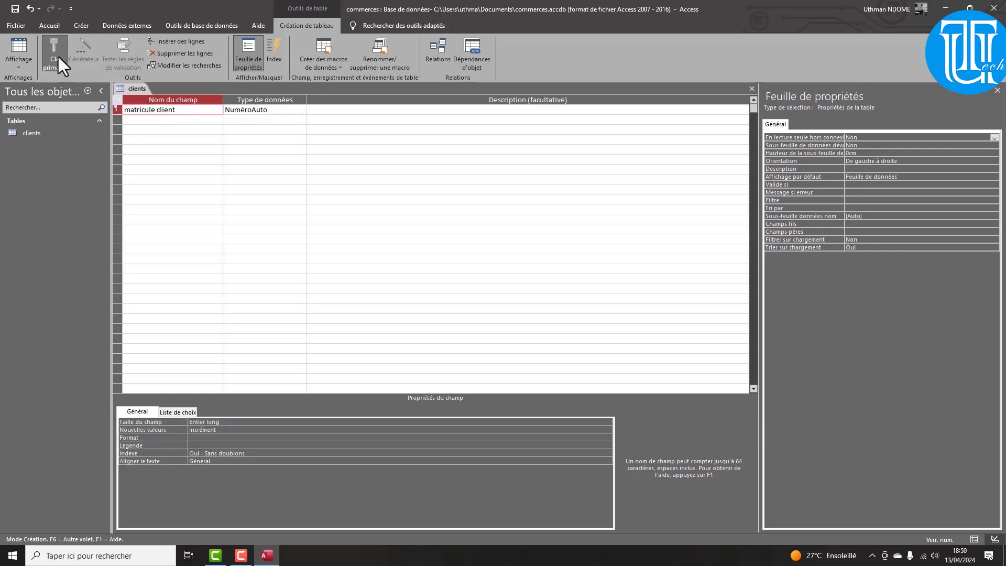
click(152, 119)
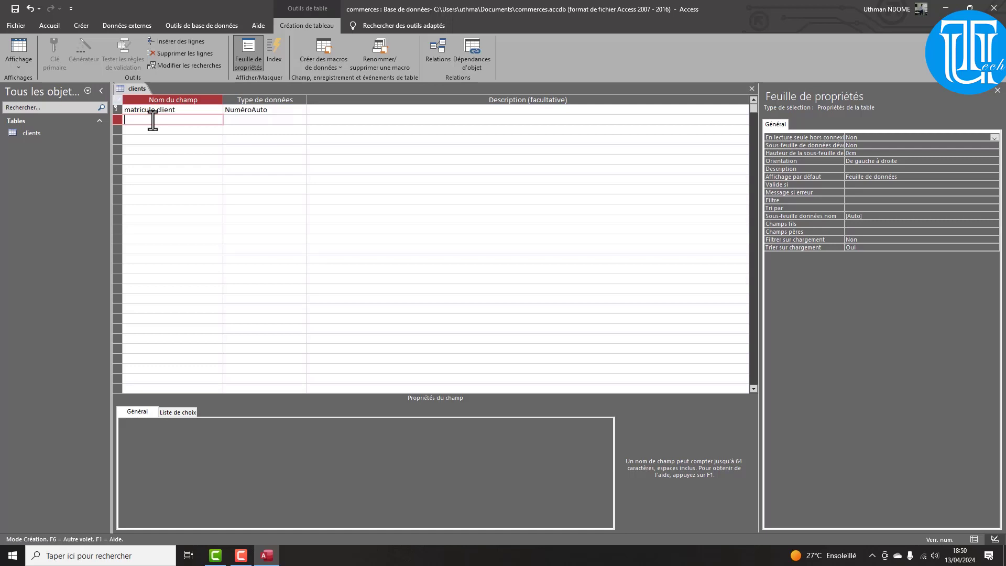
Add a Texte court field named nom with field size 15
text(nom)
click(270, 118)
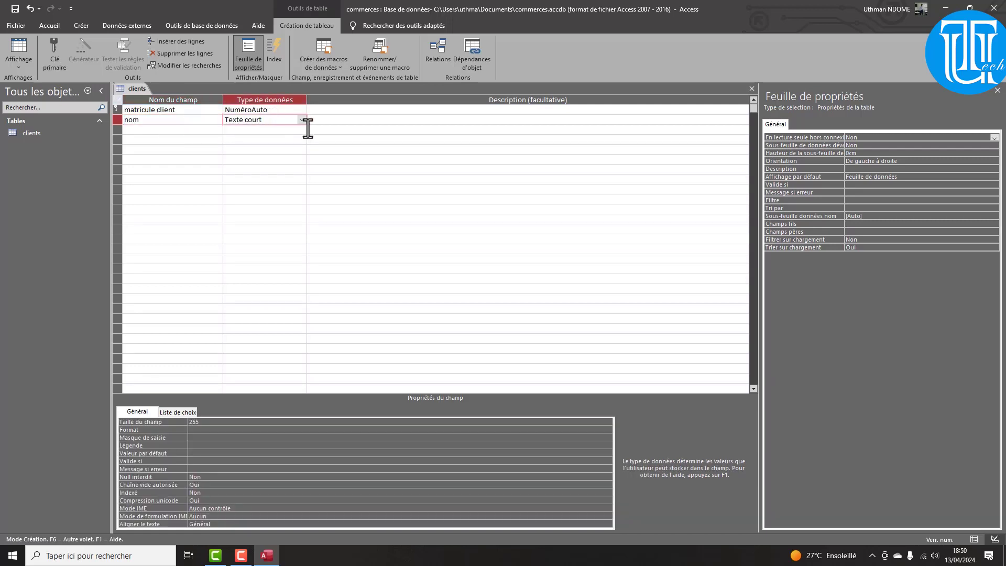
click(202, 422)
click(175, 424)
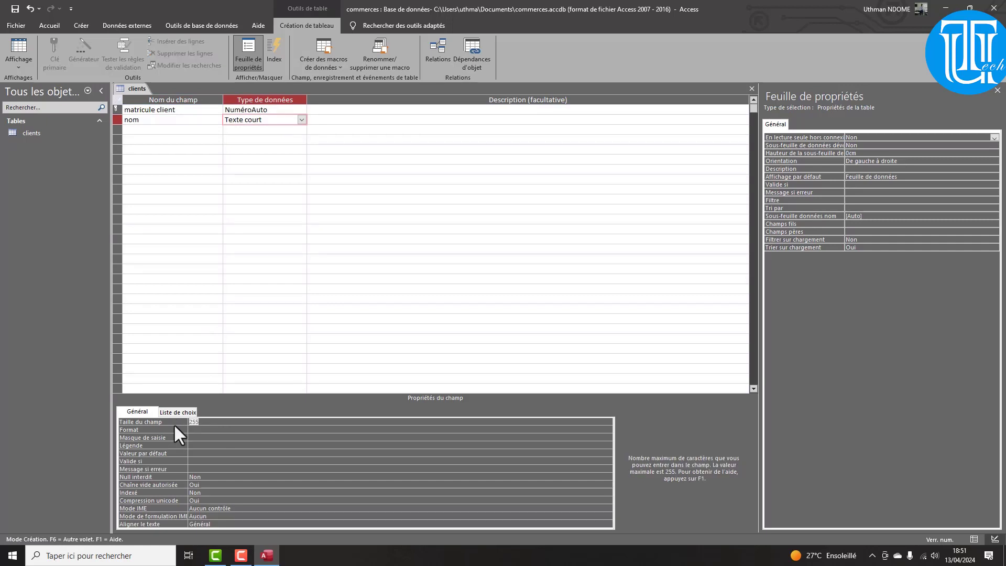
drag(140, 120, 132, 120)
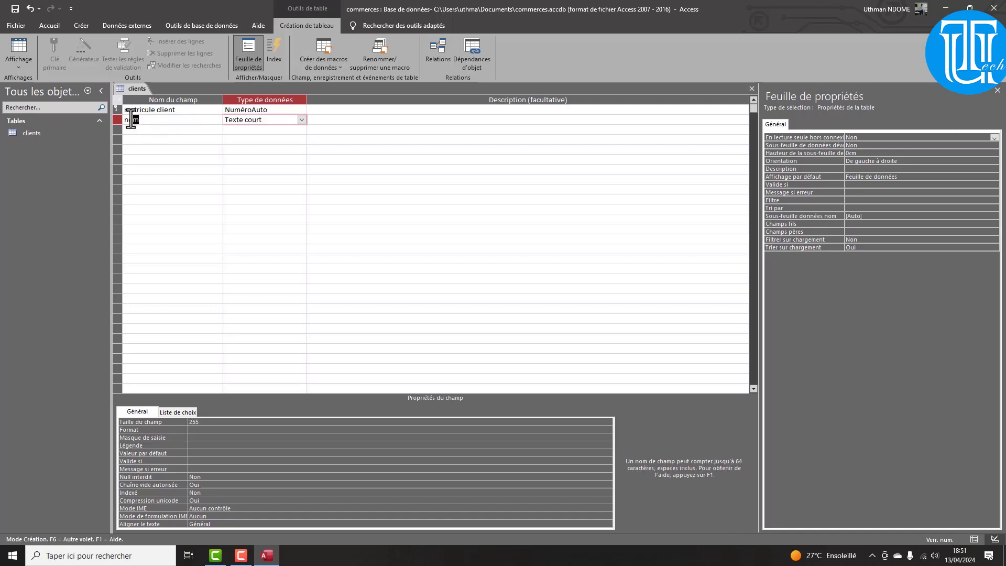
click(254, 124)
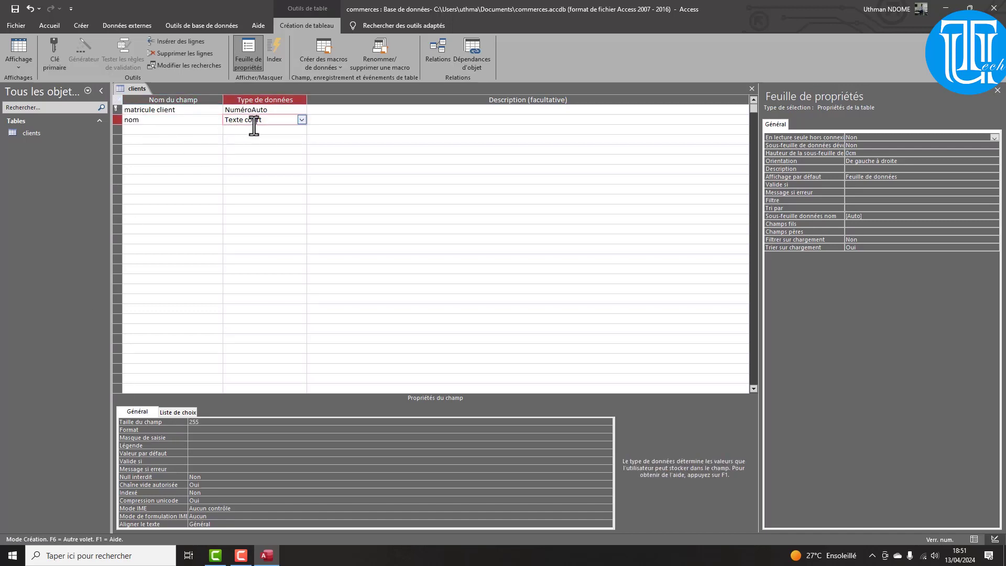
click(209, 422)
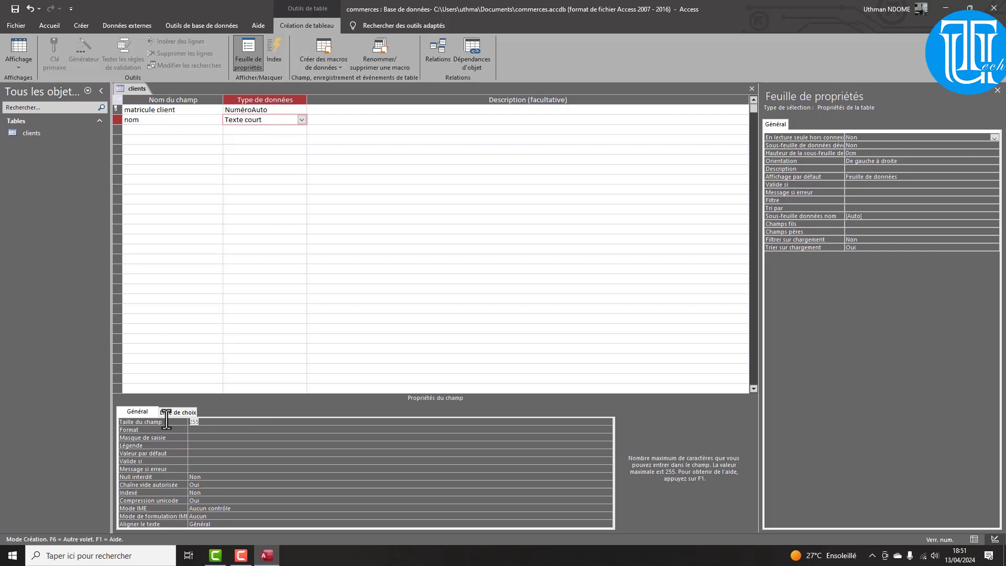
text(15)
Set the nom field's Format to > so it displays in uppercase
click(203, 429)
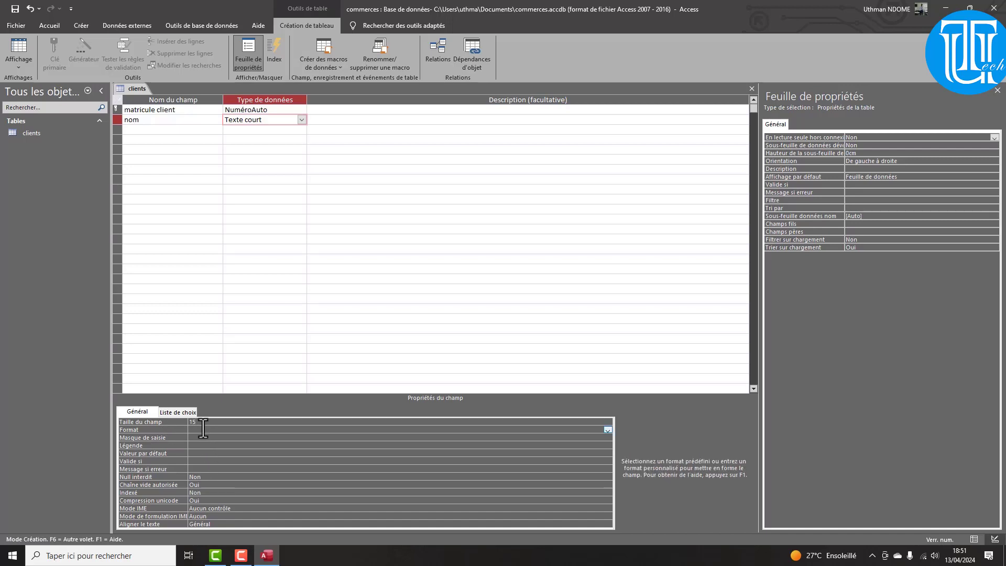
text(<)
double_click(190, 431)
click(190, 430)
click(164, 129)
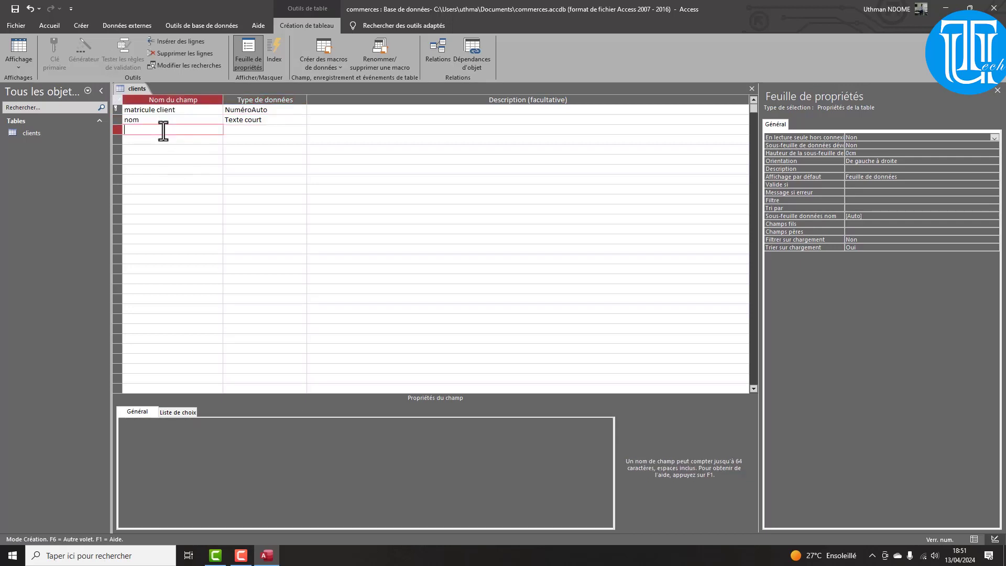
Add a Texte court field named prenom with field size 15
text(prenom)
click(247, 129)
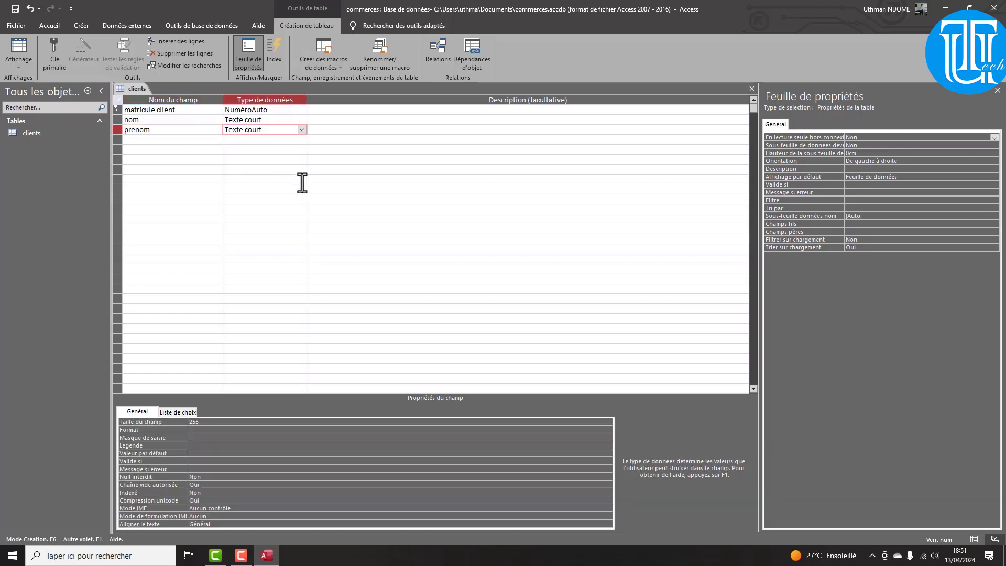
click(184, 422)
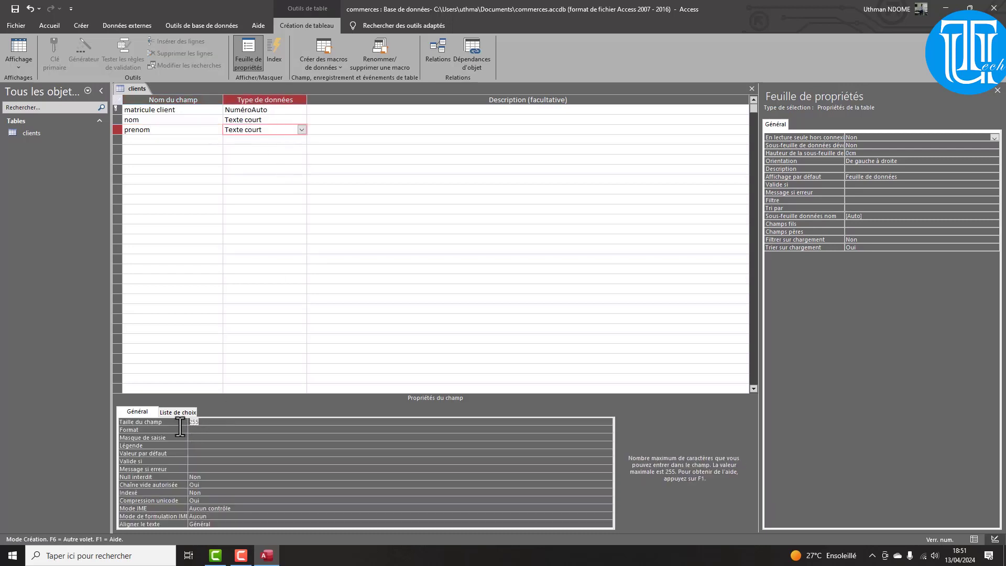
text(15)
click(195, 437)
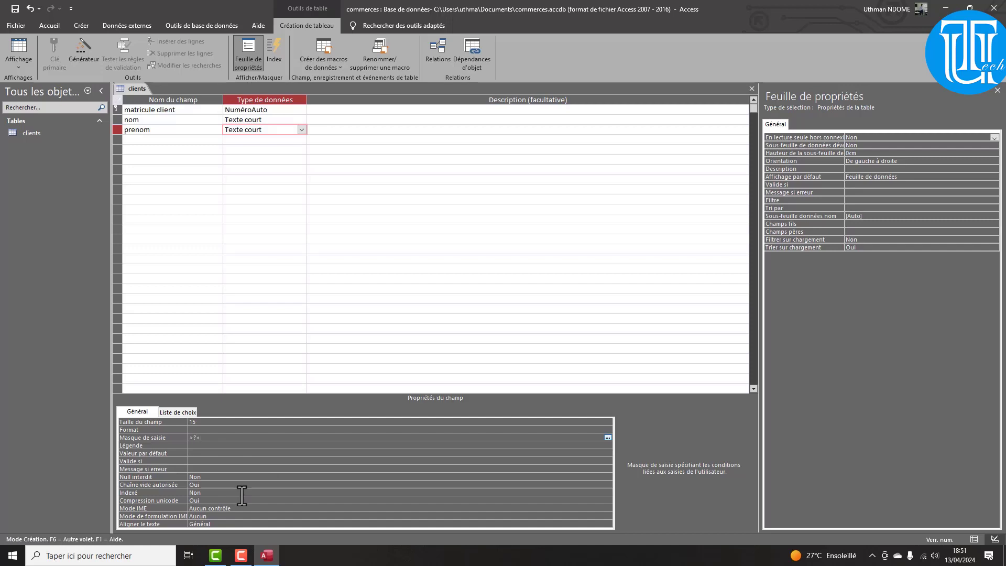
Give prenom an input mask starting with >?< followed by ? placeholders, capitalising only the first letter
click(195, 422)
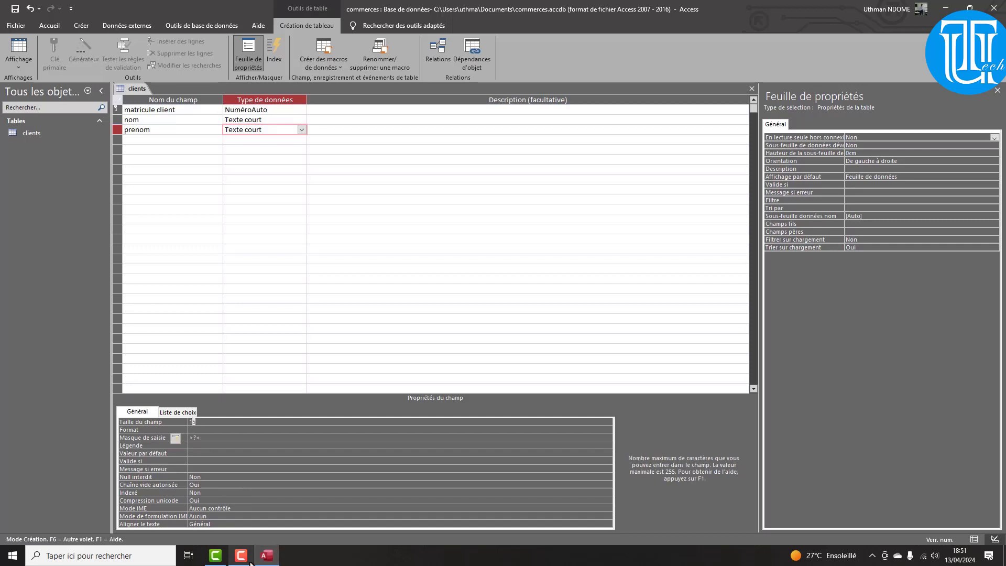
click(205, 83)
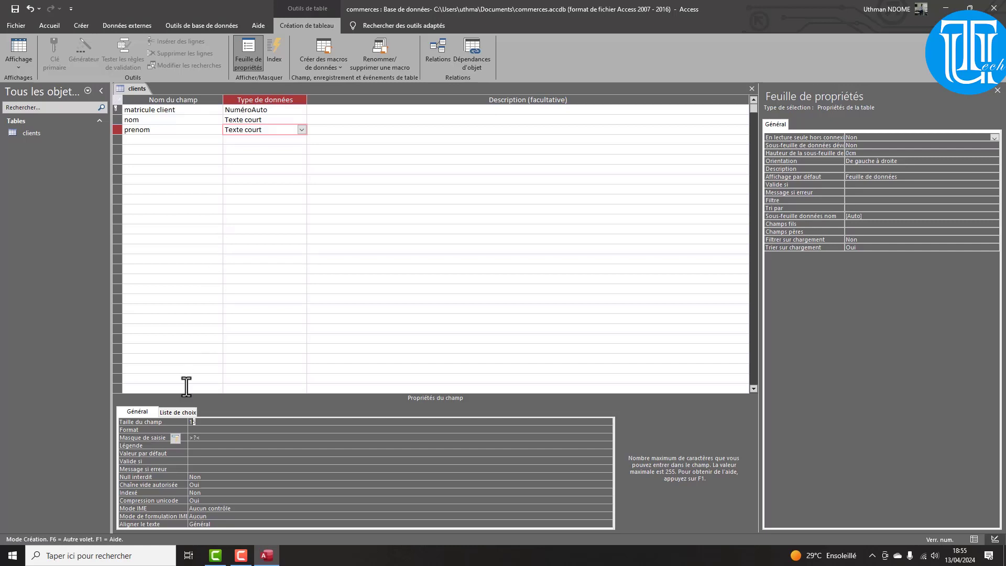
click(208, 442)
click(190, 421)
click(194, 438)
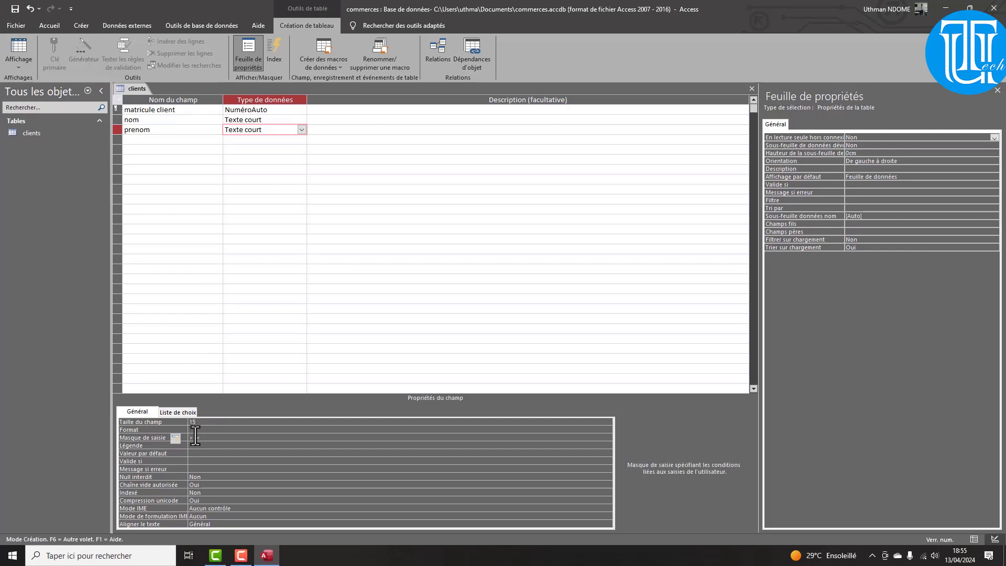
text(?<??)
click(189, 423)
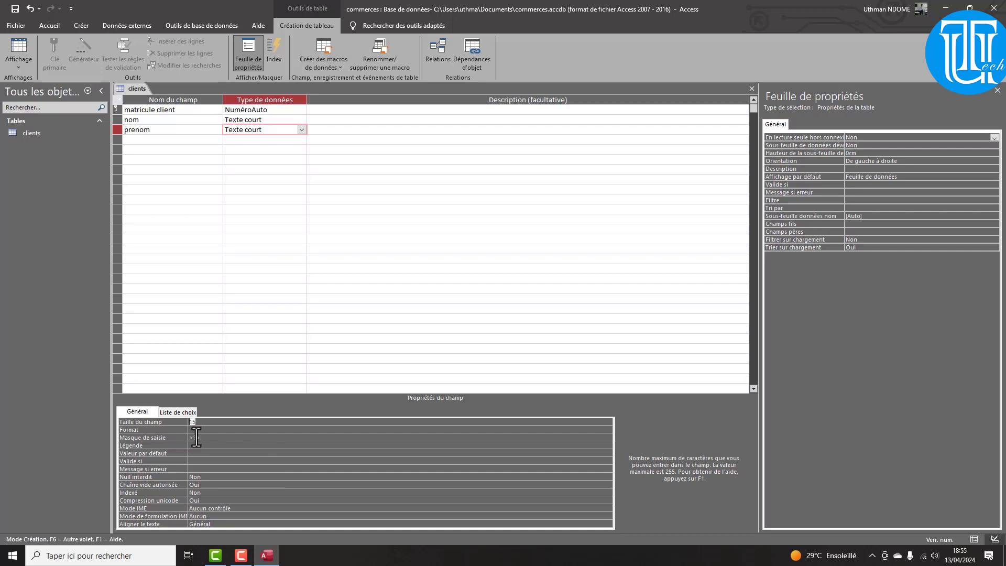
click(190, 438)
click(194, 438)
text(?<)
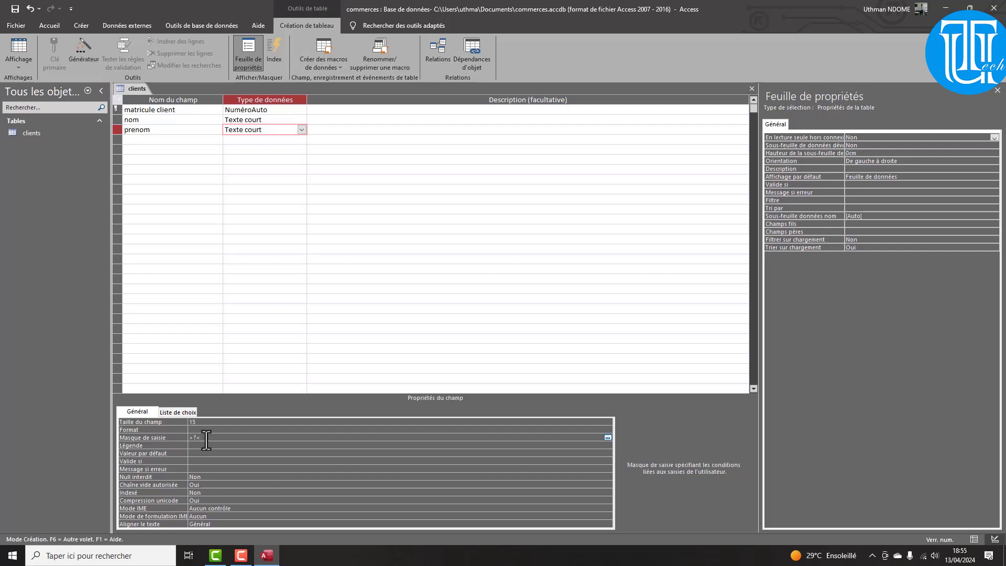
text(??????????????)
click(144, 139)
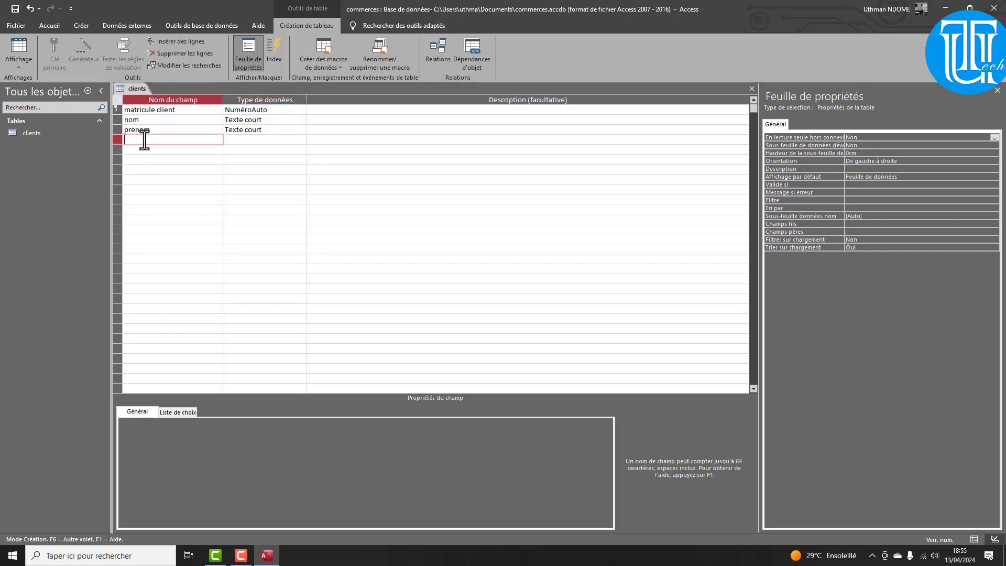
Add a date naissance field as Date/Heure with Date, abrégé format and 00/00/0000 input mask
text(date naissance)
click(234, 139)
click(303, 141)
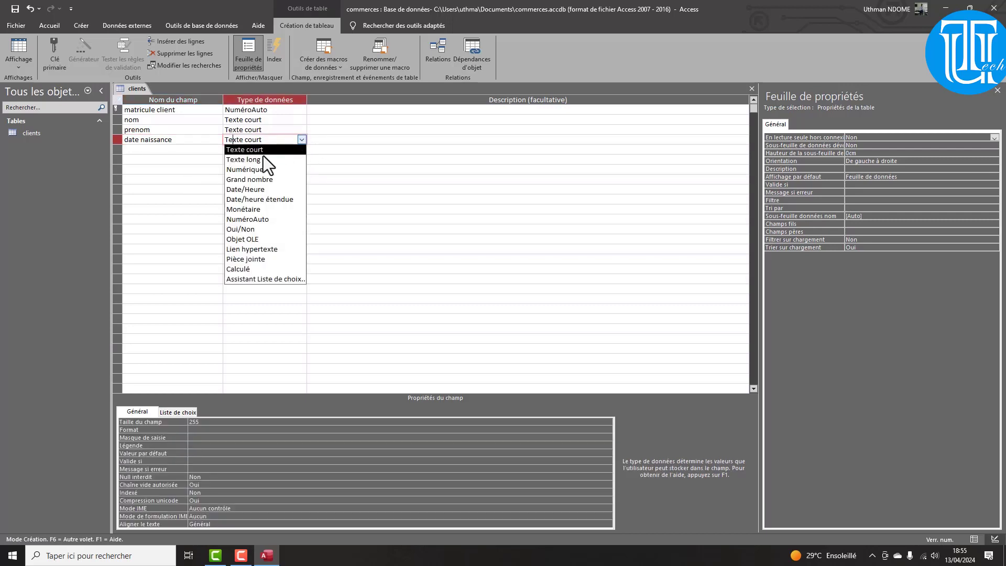
click(262, 188)
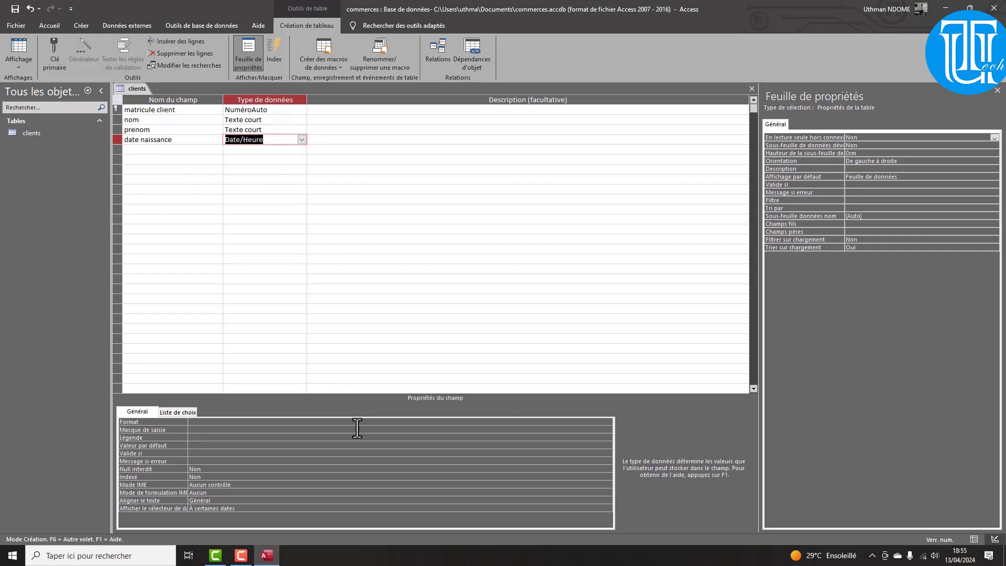
click(611, 422)
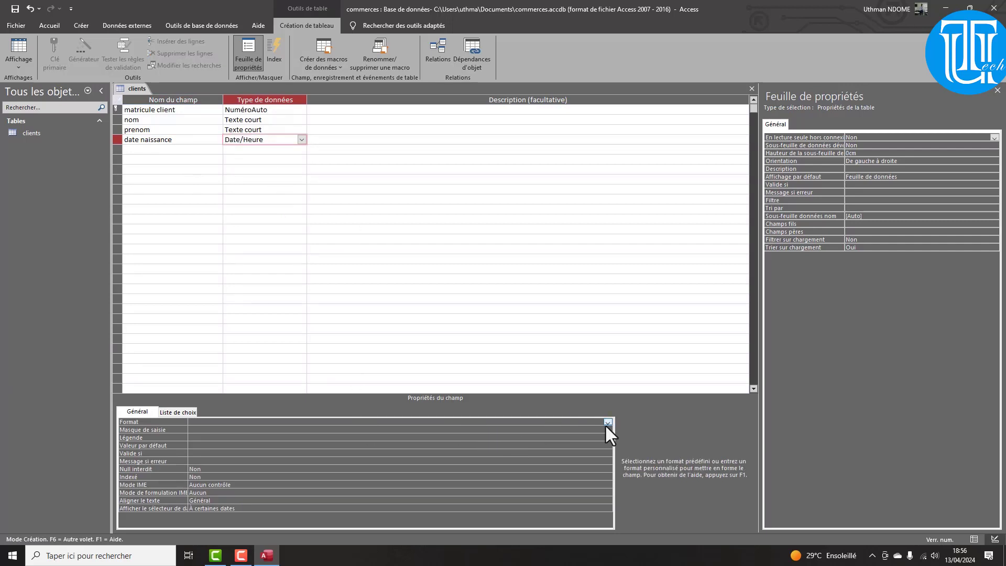
click(606, 423)
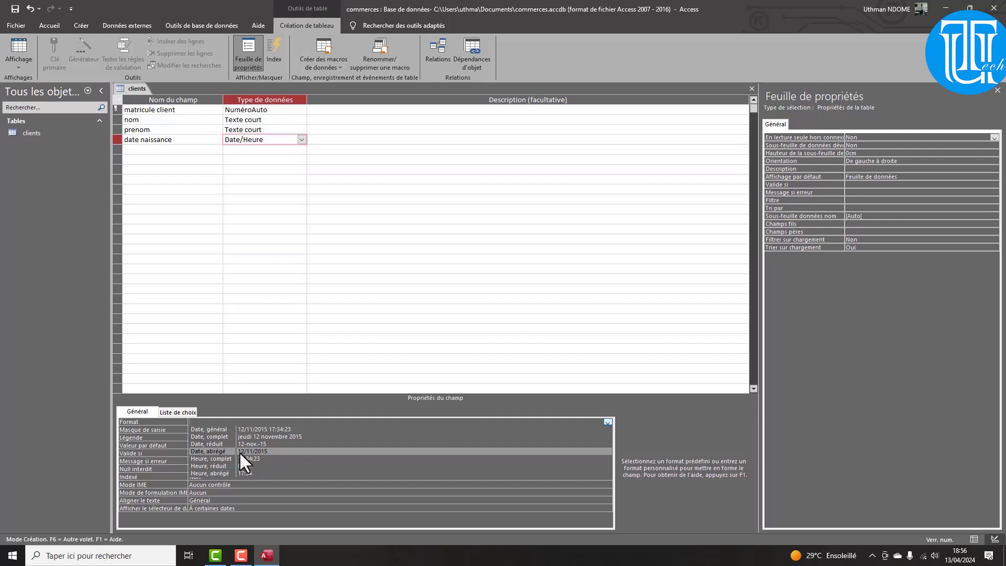
click(254, 450)
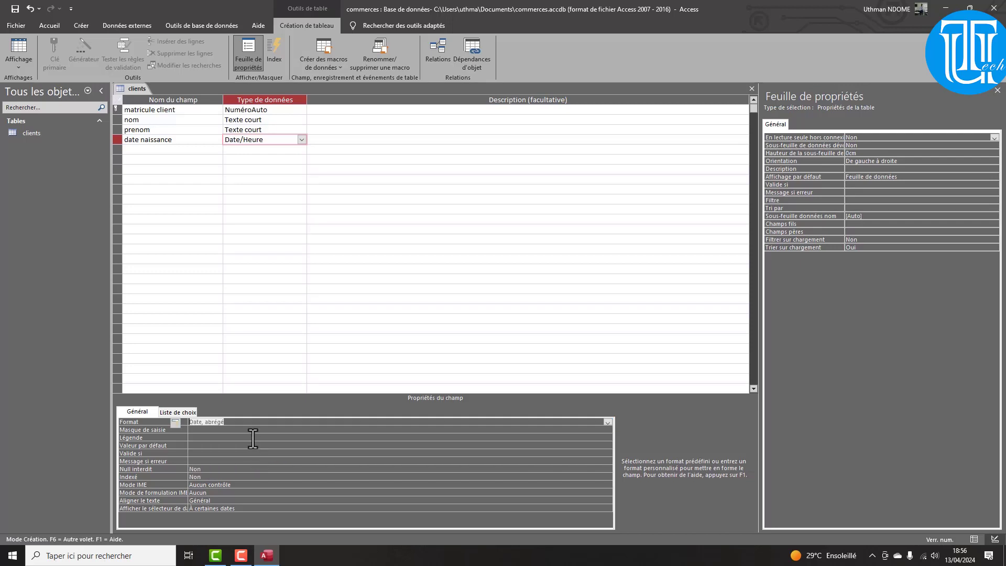
click(234, 431)
text(00/00/0000)
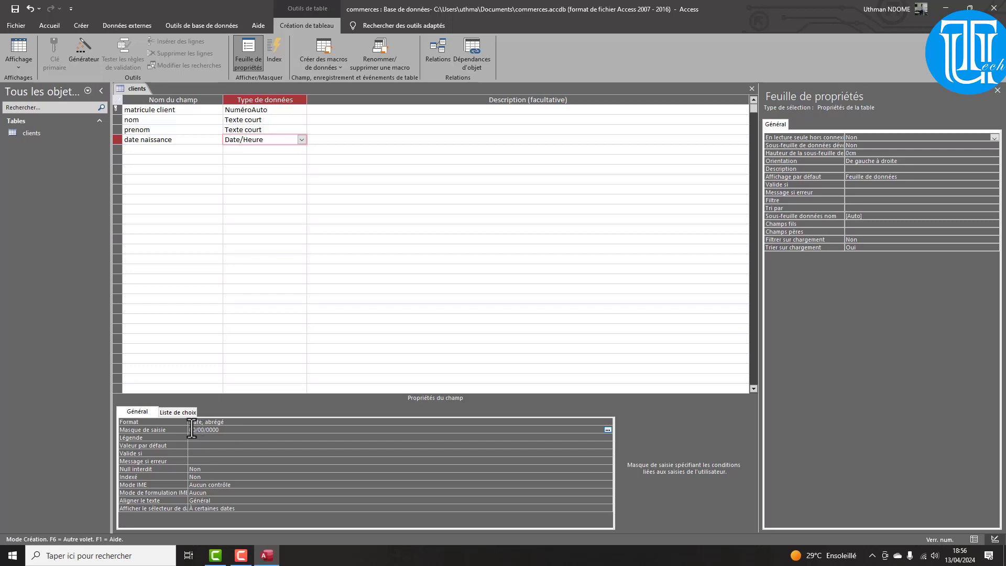
Add a field named contact with the Numérique data type
click(184, 149)
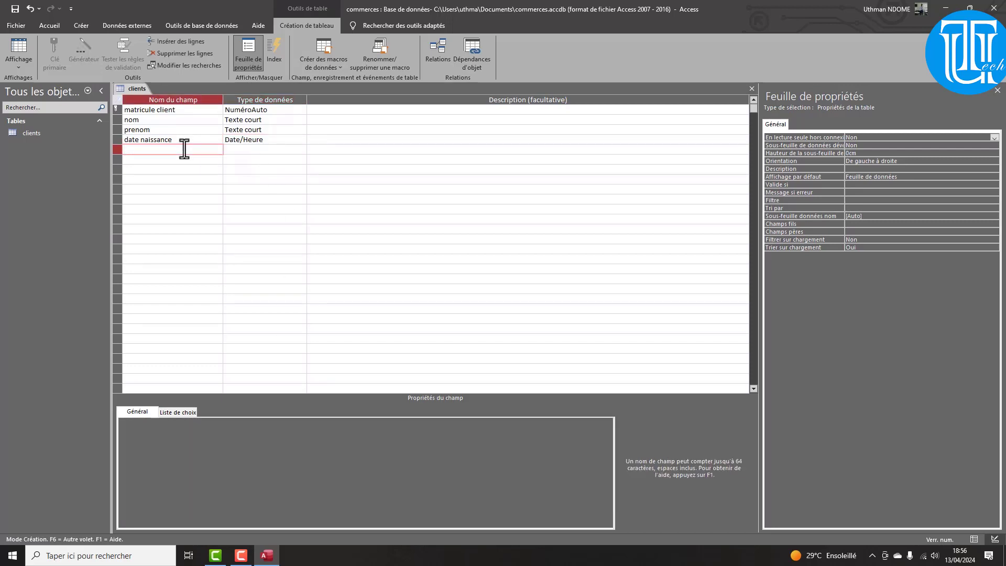
text(contact)
click(269, 150)
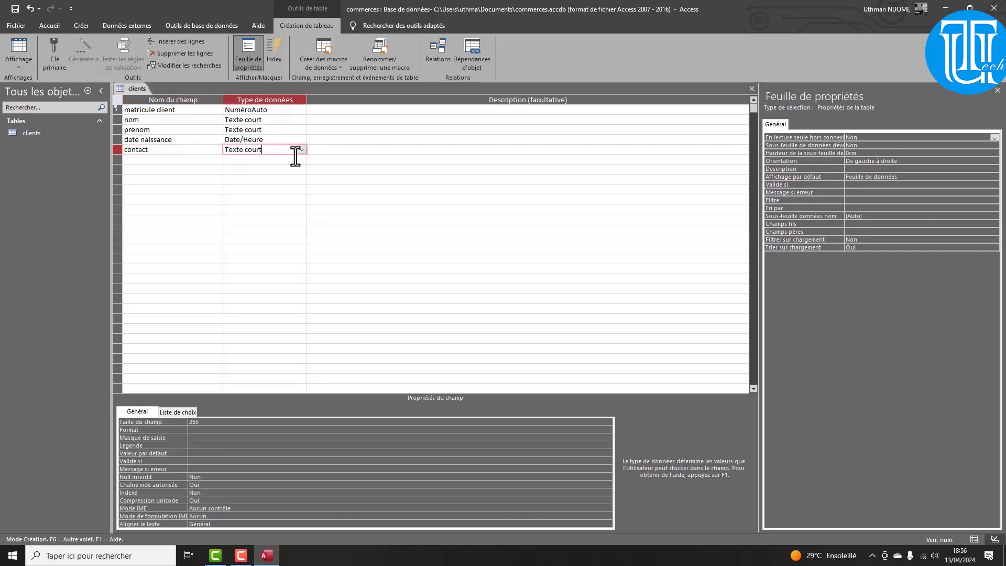
click(301, 150)
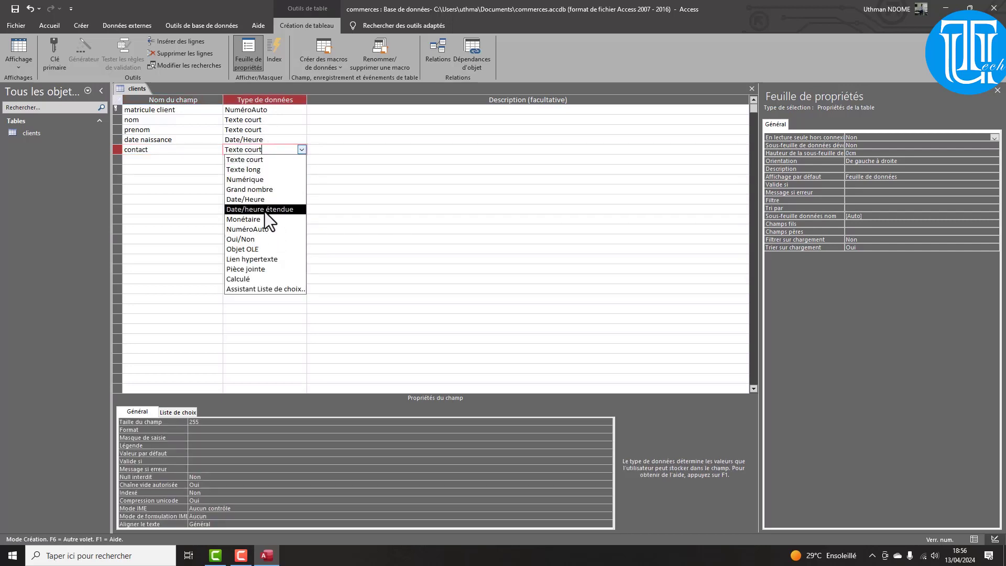
click(242, 180)
click(197, 430)
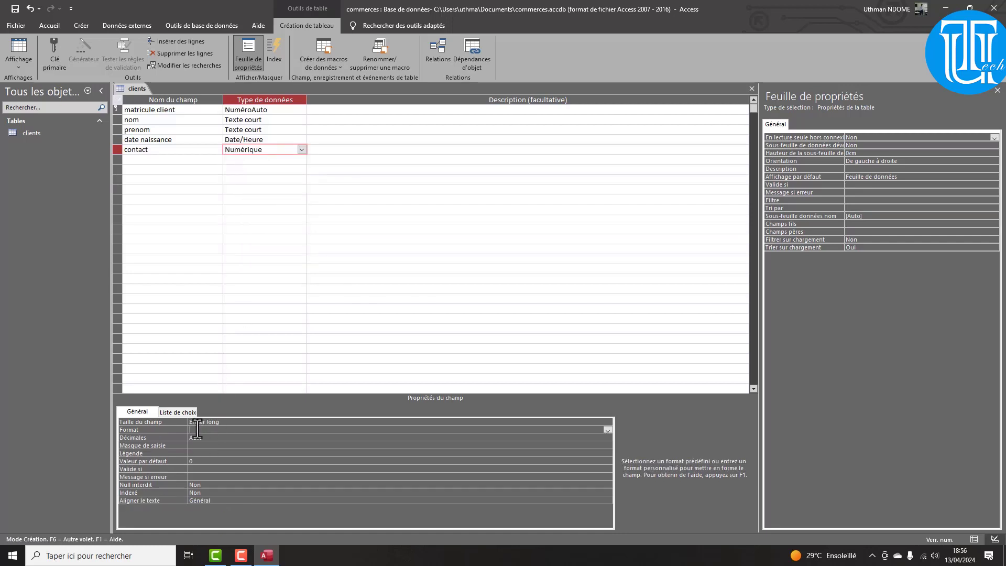
Add ville as a Texte court field and start naming a région field
click(144, 162)
text(v)
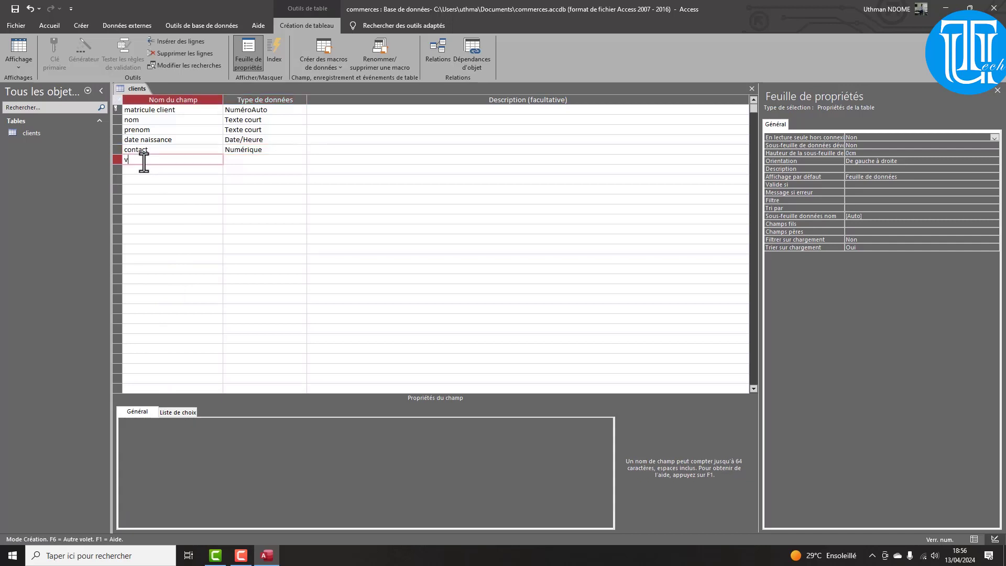
text(ille)
click(138, 169)
text(ré)
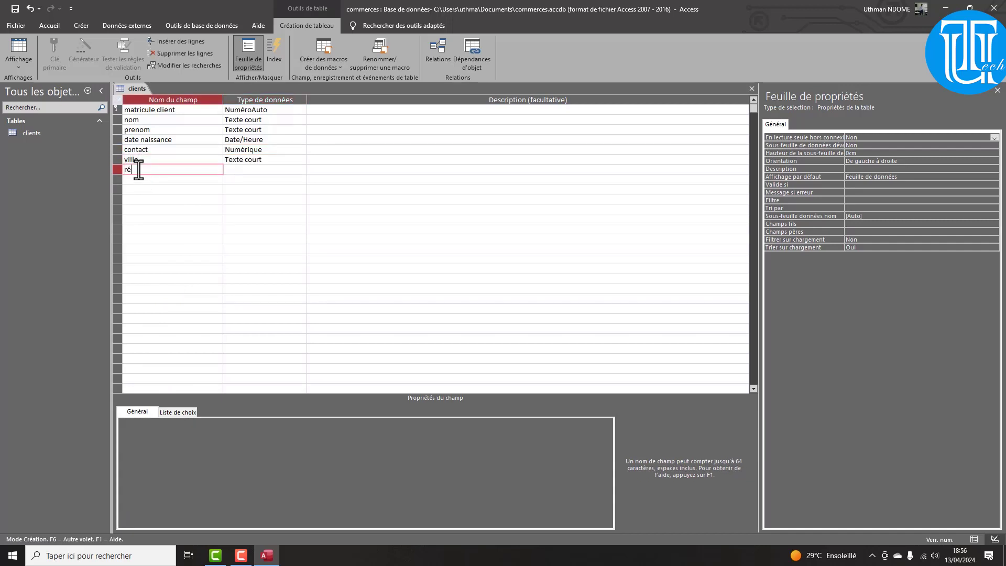
text(gion)
Limit the ville field size to 20 characters
key(Tab)
click(254, 160)
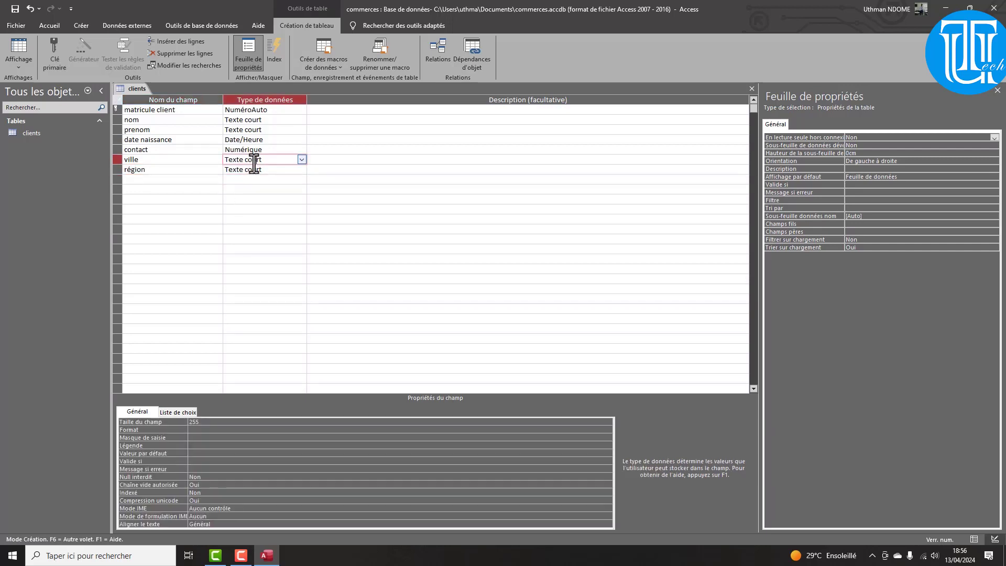
click(204, 423)
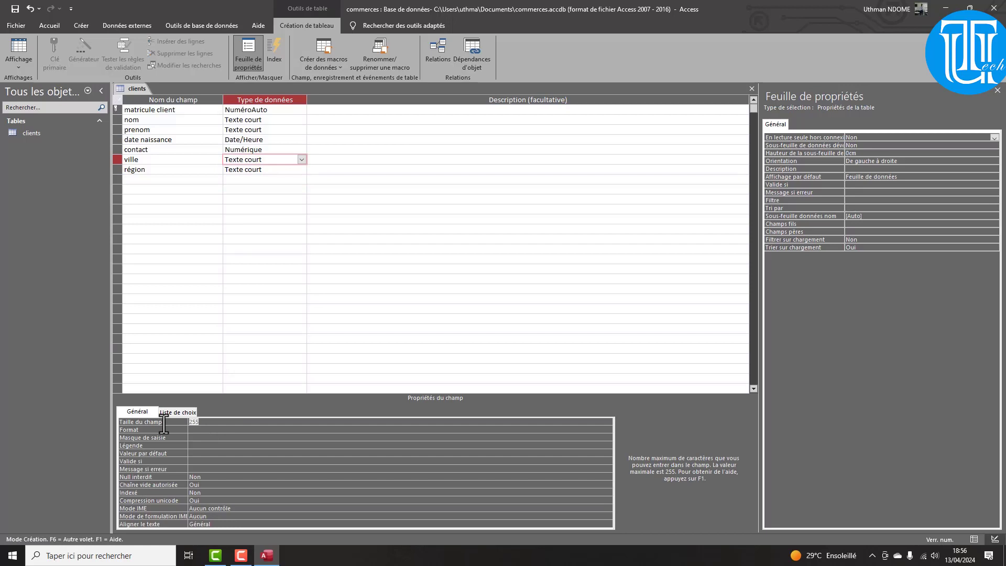
text(20)
click(200, 430)
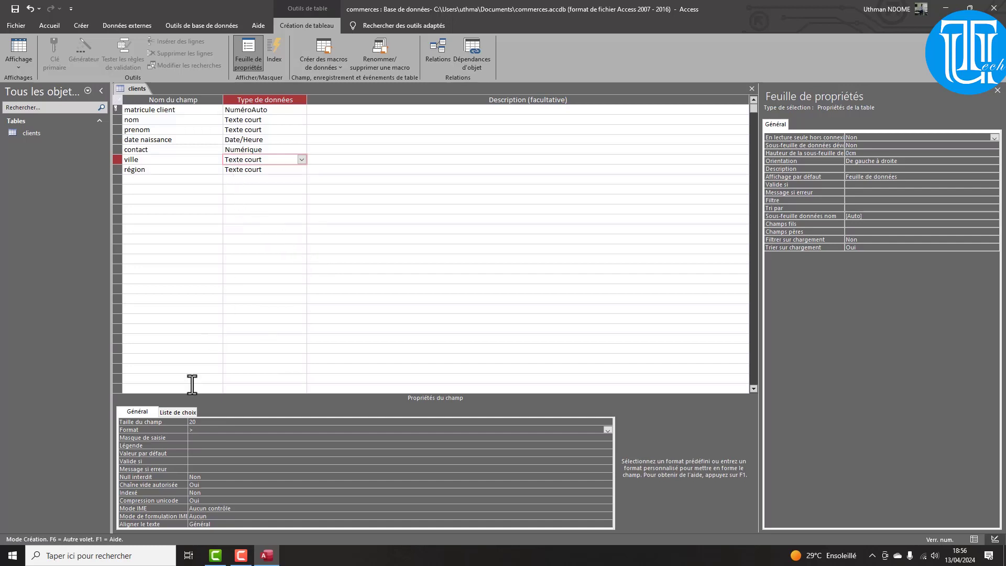
Give the région field size 20 and the > uppercase format
click(239, 170)
double_click(198, 422)
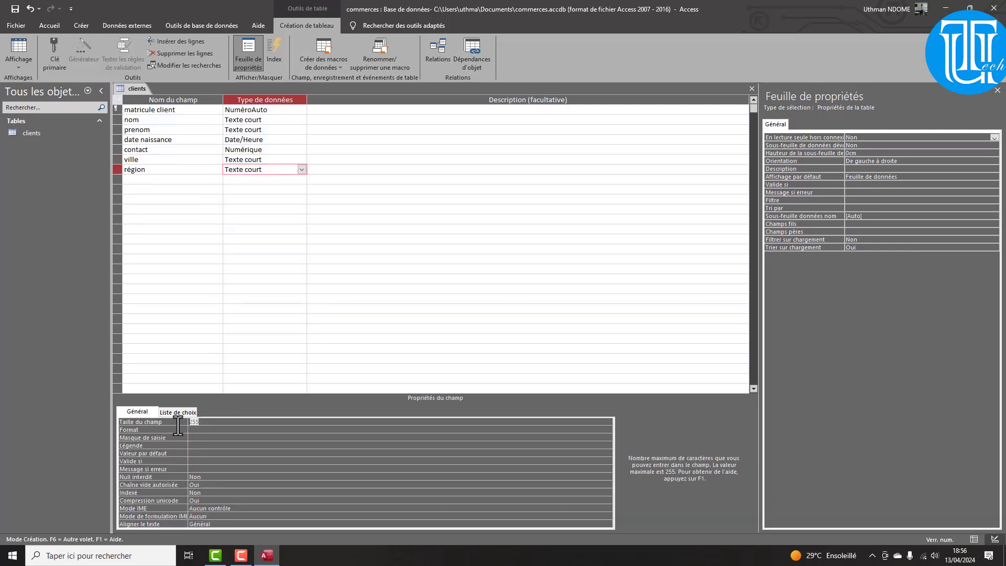
text(20)
click(192, 431)
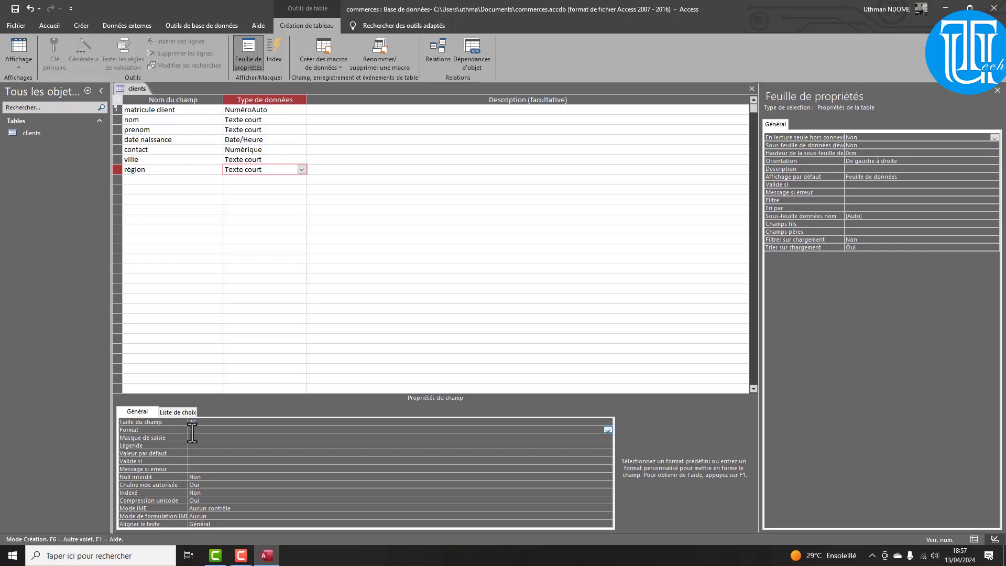
text(>)
click(87, 25)
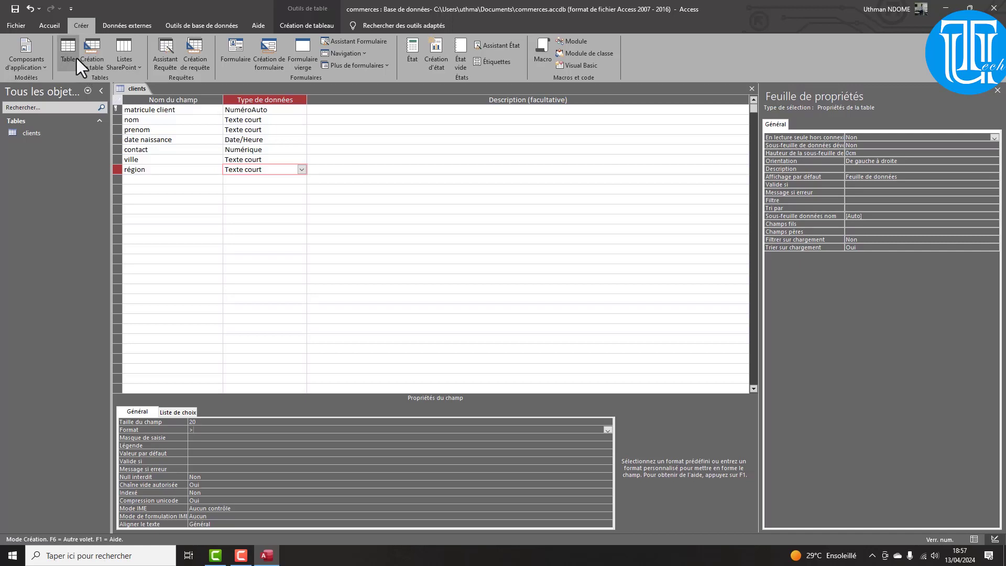
click(95, 58)
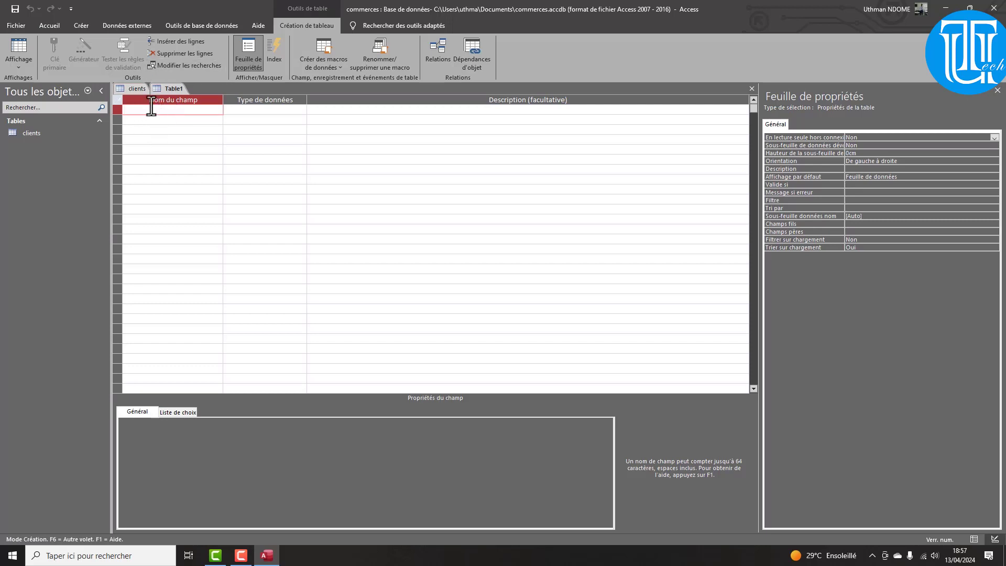
key(ctrl+s)
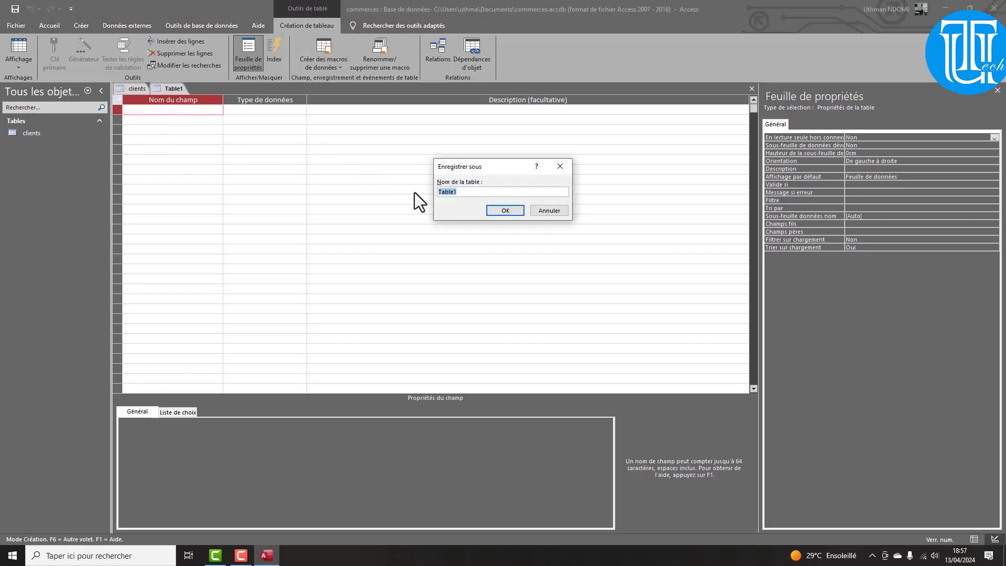
text(commandes)
key(Return)
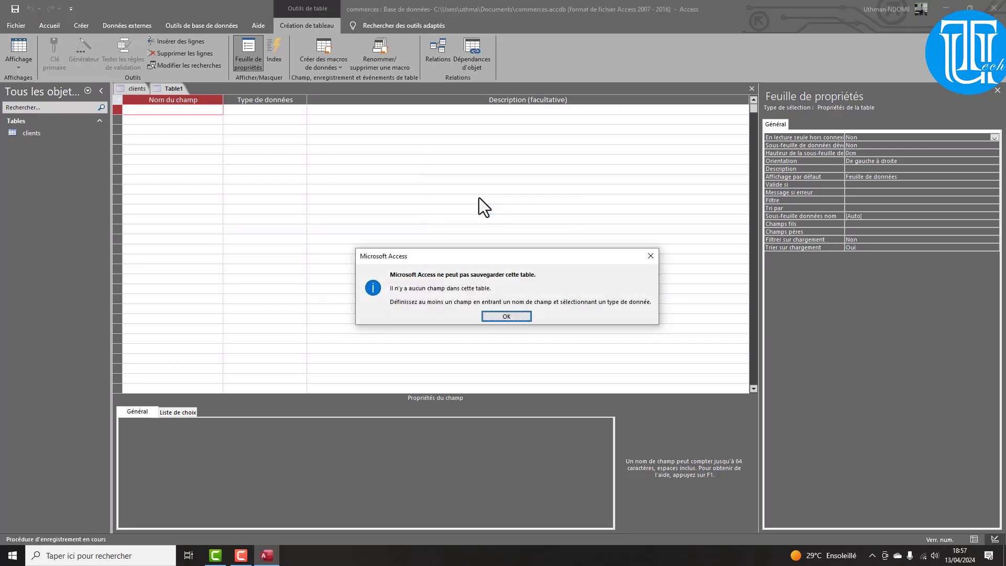
key(Return)
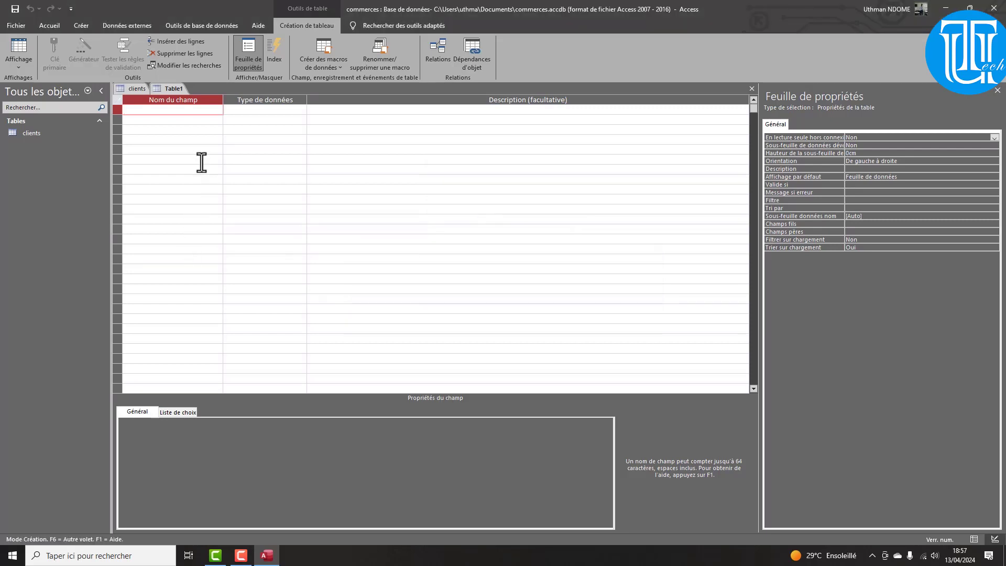
right_click(182, 89)
click(208, 111)
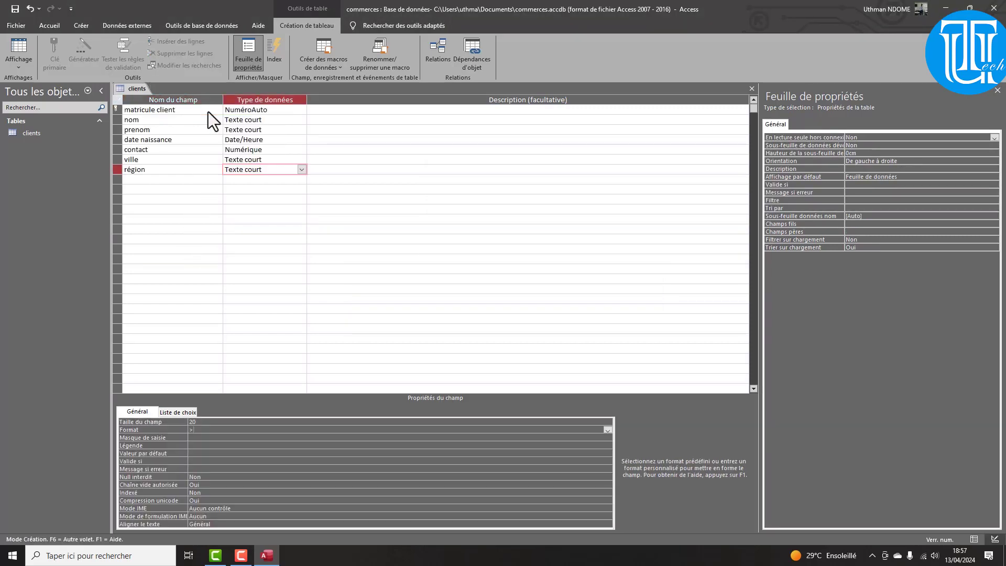
Create a new table, save it as commandes, and switch it to Mode Création
click(75, 25)
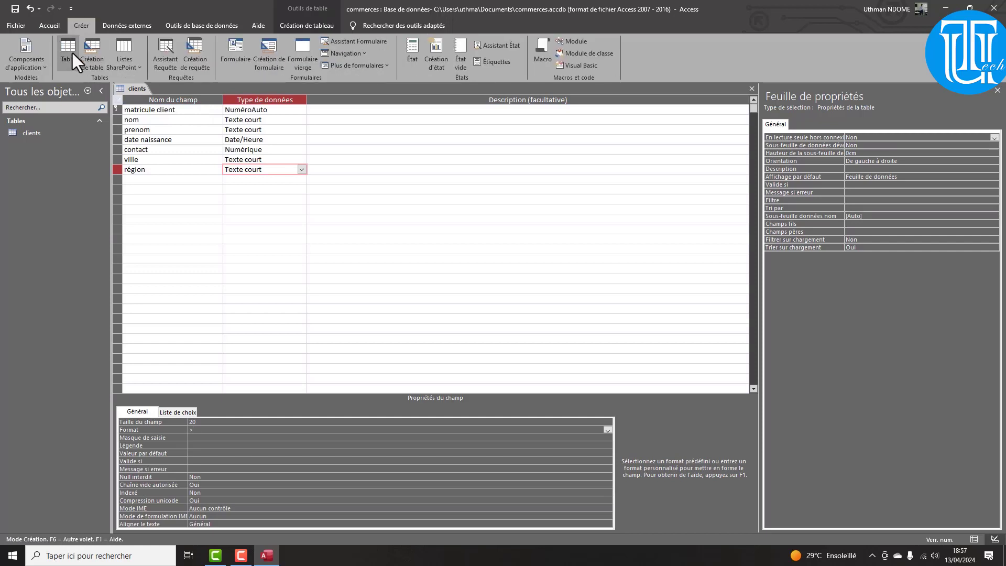
click(66, 53)
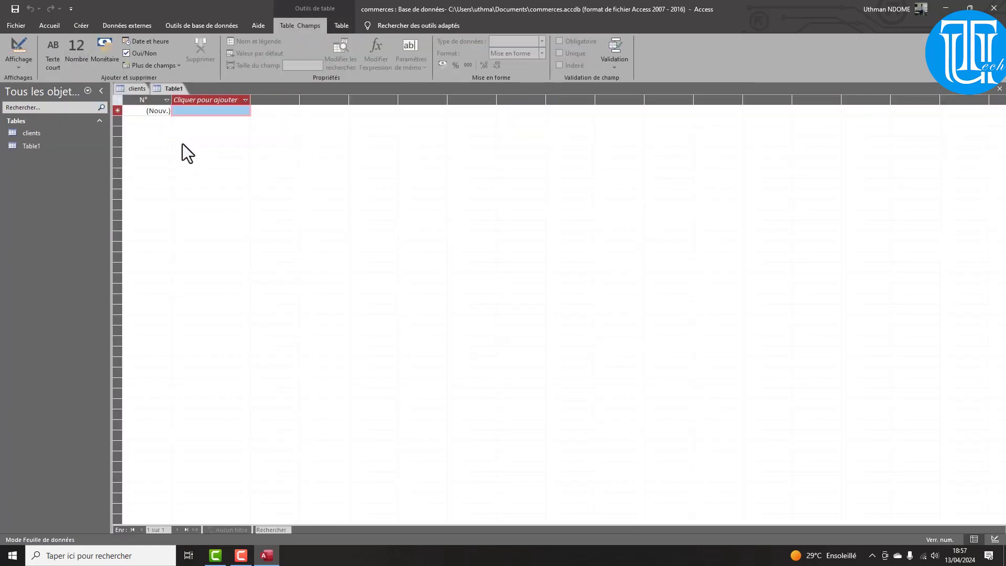
key(ctrl+s)
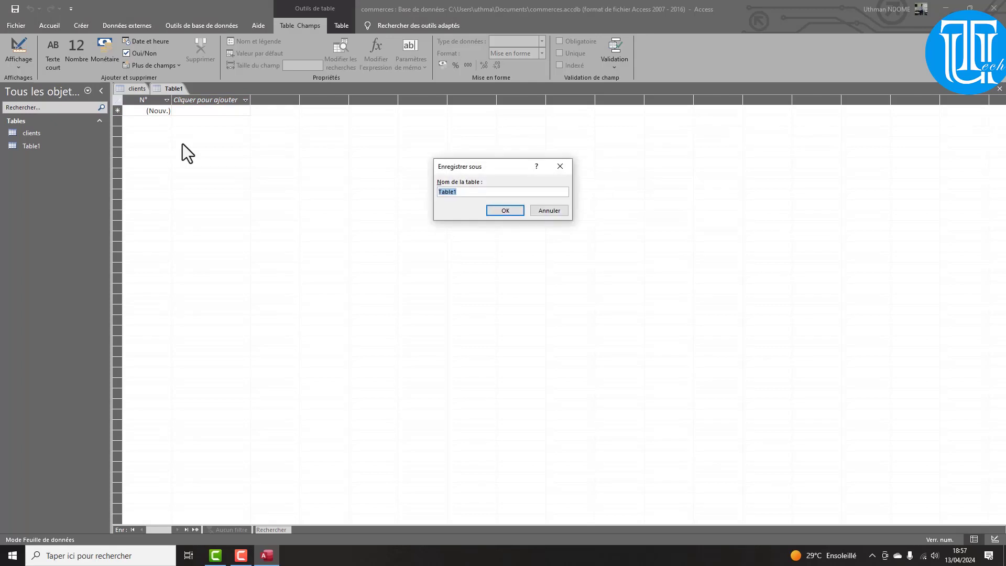
text(commandes)
key(Return)
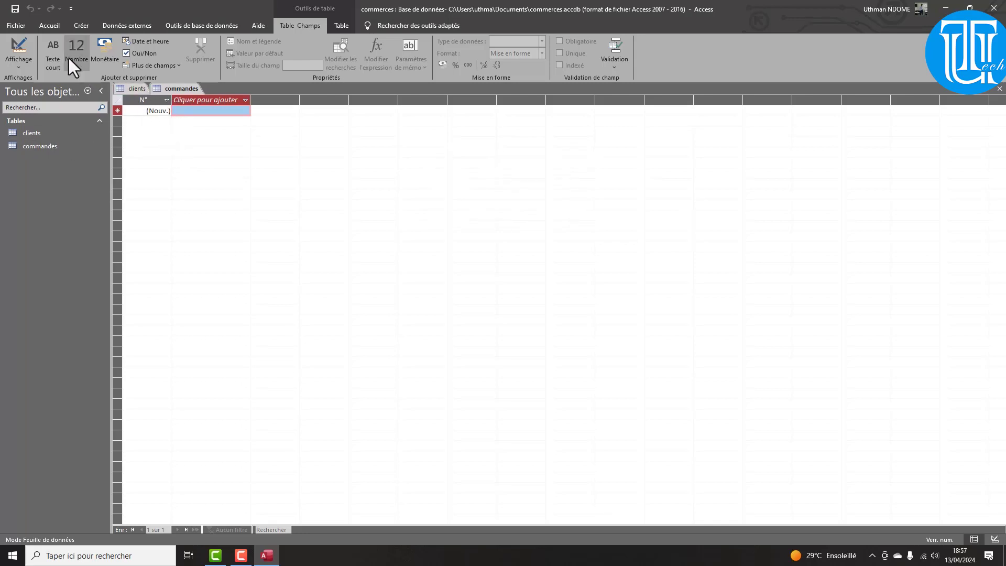
click(20, 59)
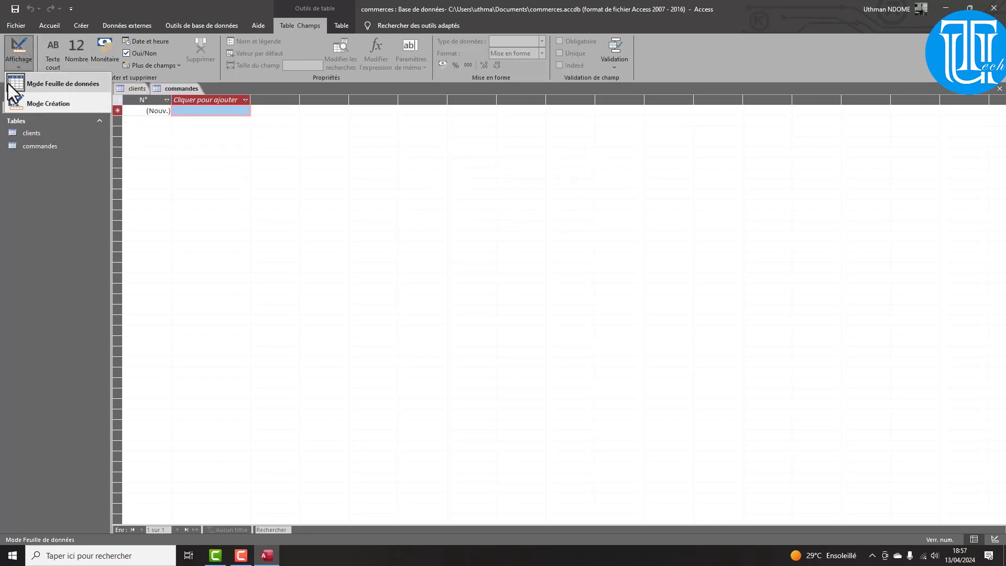
click(49, 103)
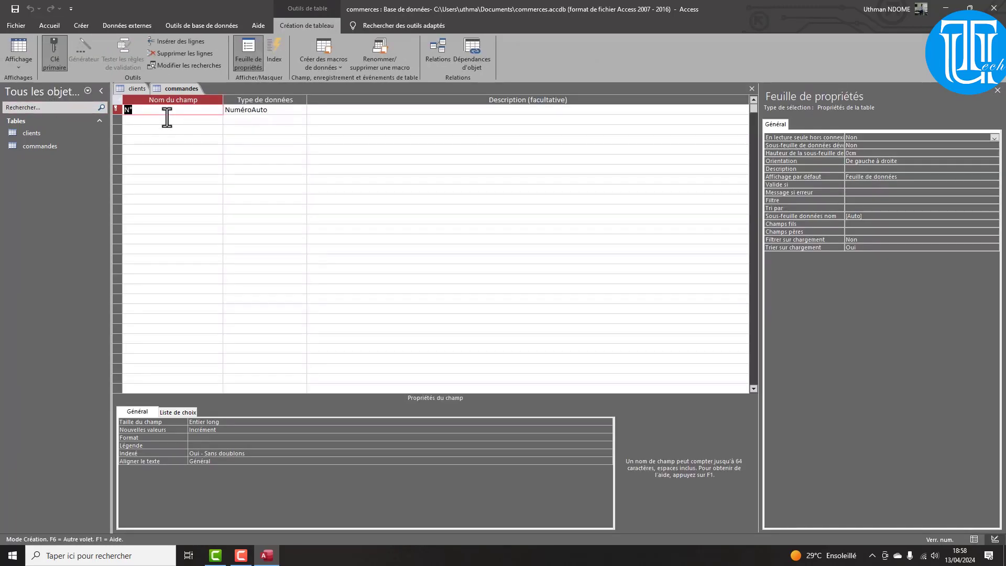
Rename the first commandes field from N° to numerocommande, checking the clients field list for reference
text(numerocmm)
key(BackSpace)
key(BackSpace)
key(BackSpace)
text(comma)
key(BackSpace)
key(BackSpace)
key(BackSpace)
key(BackSpace)
text(ommande)
click(133, 92)
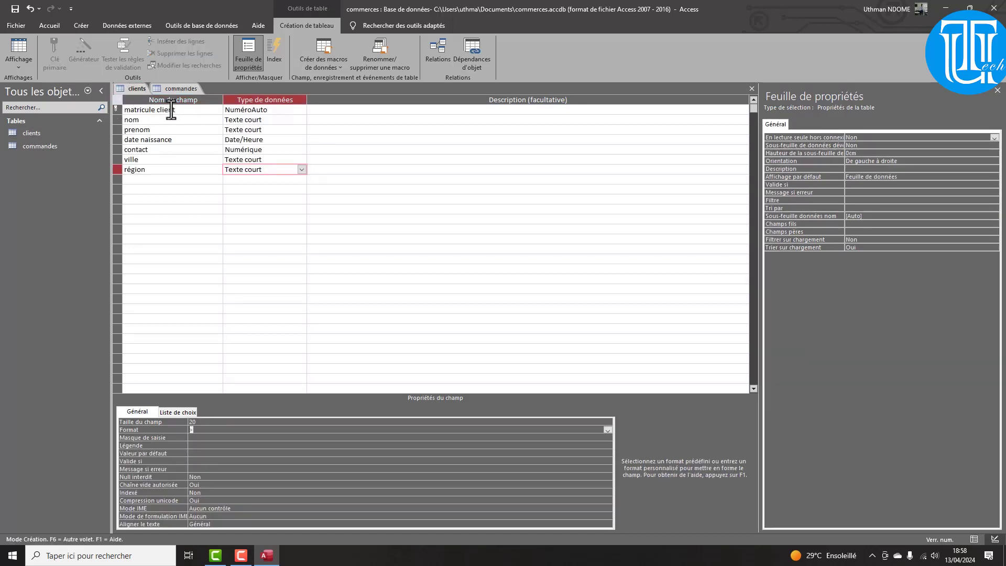
click(171, 90)
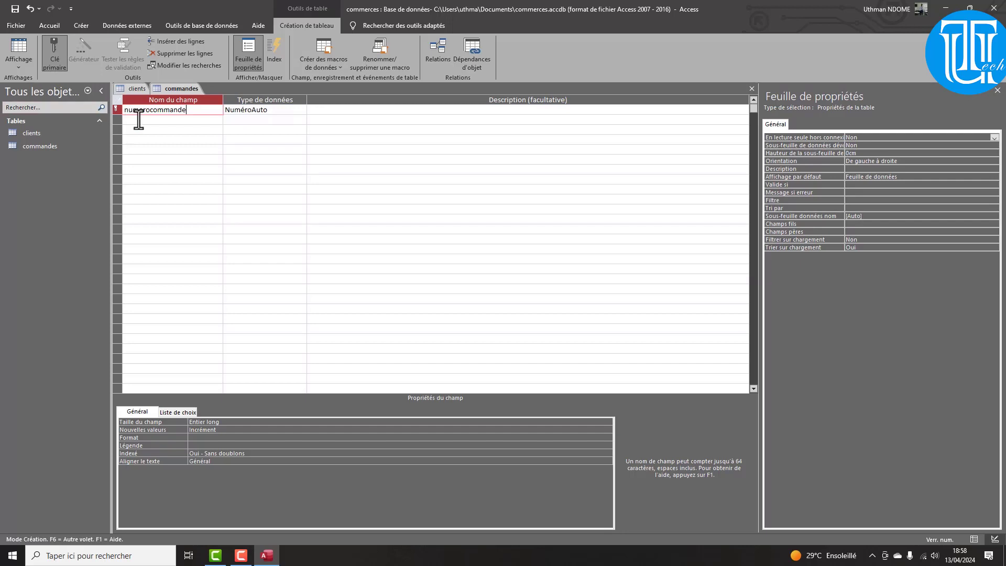
click(139, 120)
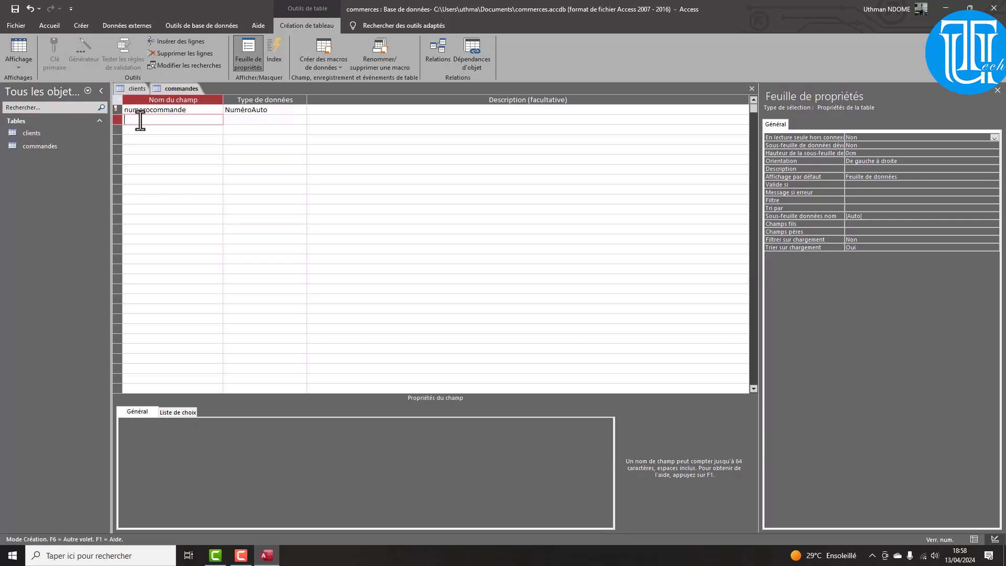
Try dragging the clients table into commandes, dismiss the save prompt, and recheck clients' field names
click(47, 137)
drag(46, 137, 127, 116)
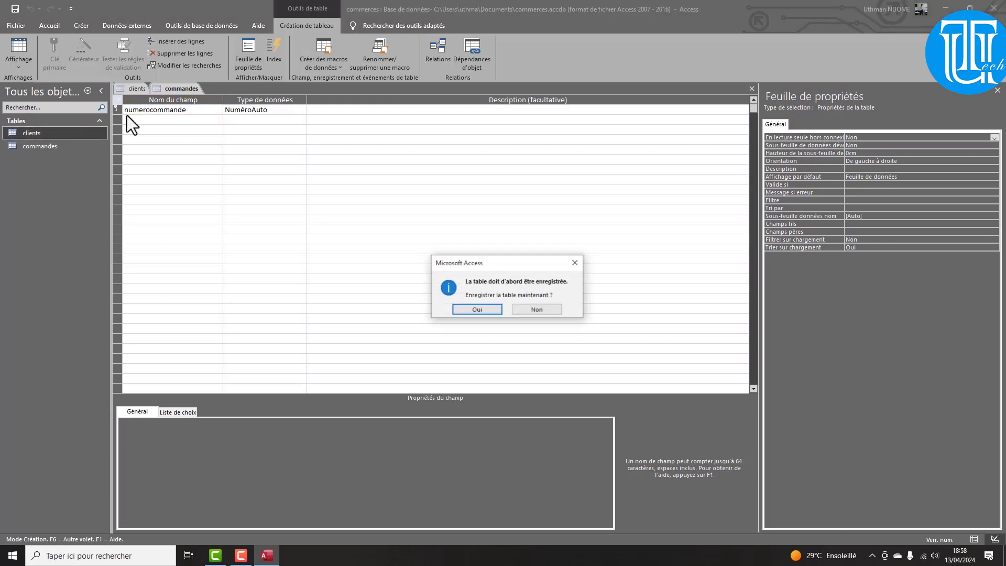
click(580, 263)
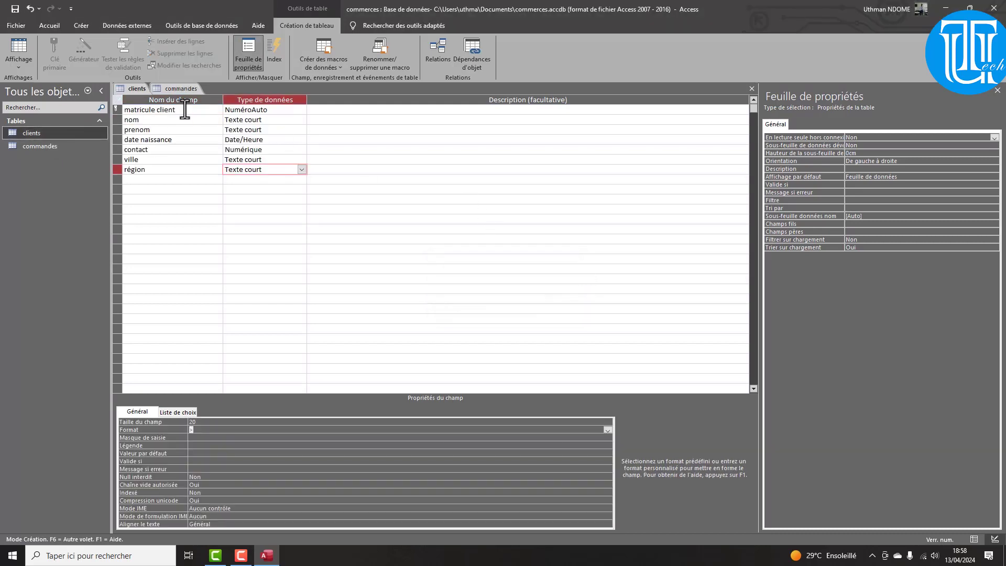
click(174, 89)
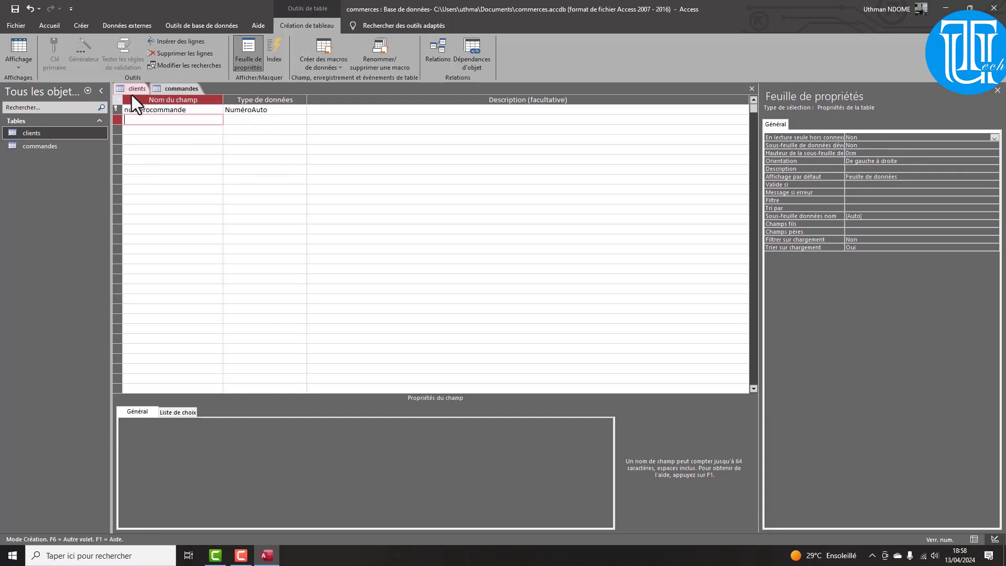
click(130, 90)
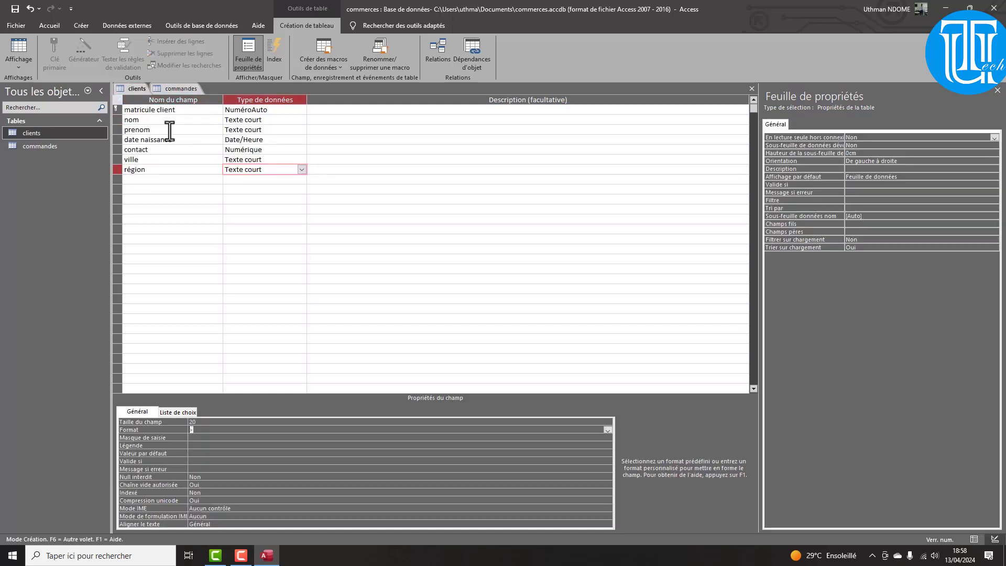
click(159, 90)
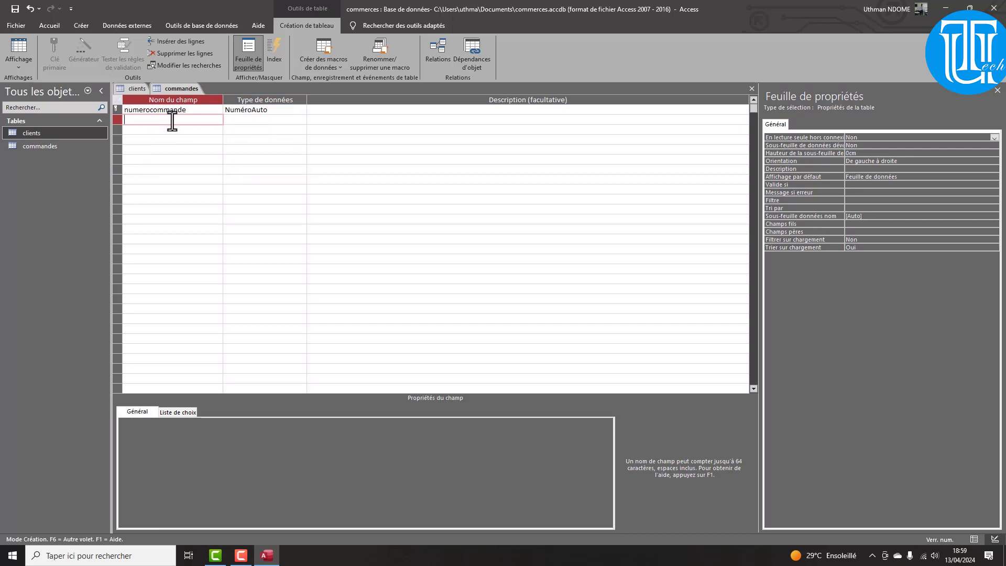
Add a second commandes field named matricule client with data type Numérique
text(matricule)
key(BackSpace)
key(BackSpace)
text(ule client)
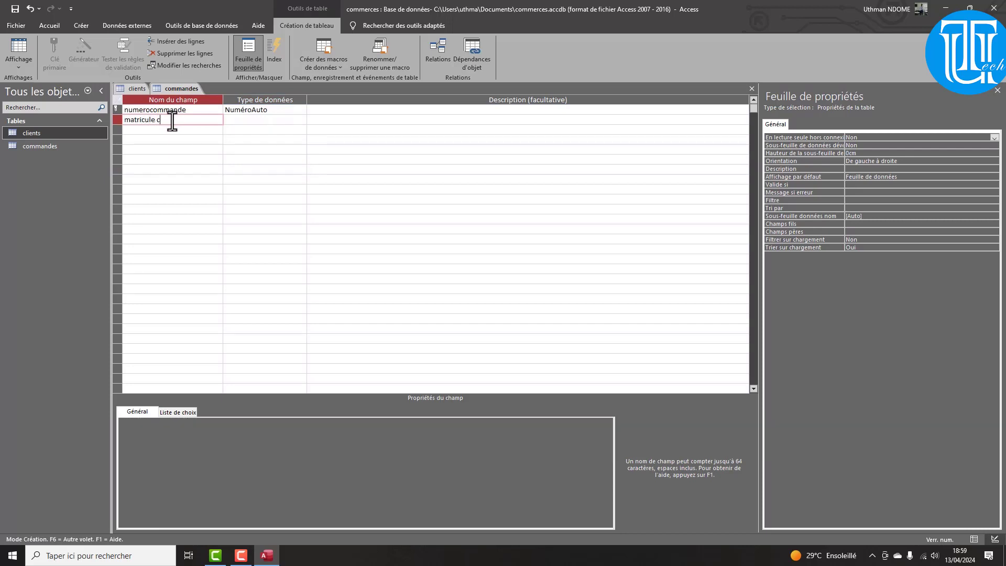
click(269, 120)
click(302, 120)
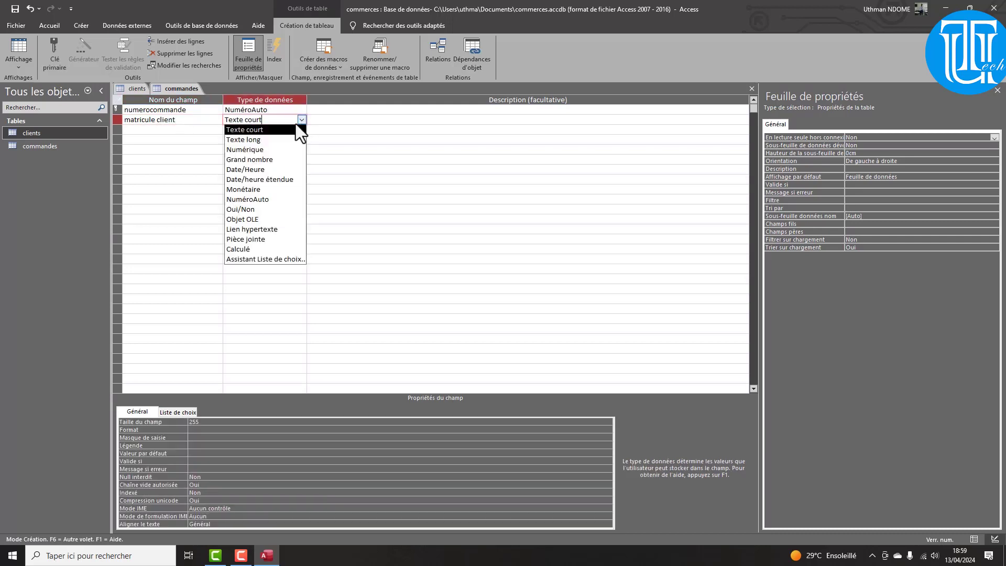
click(252, 150)
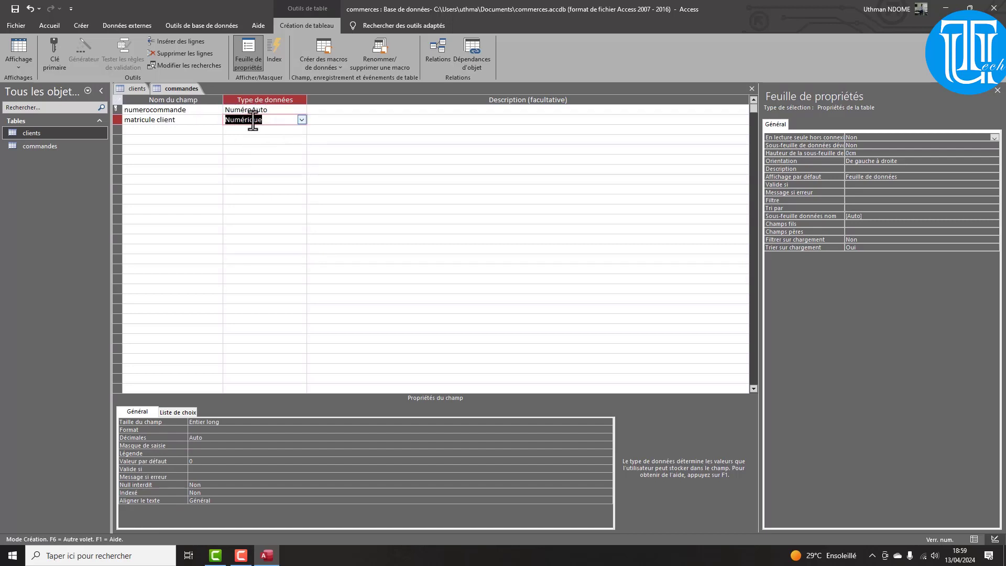
click(148, 130)
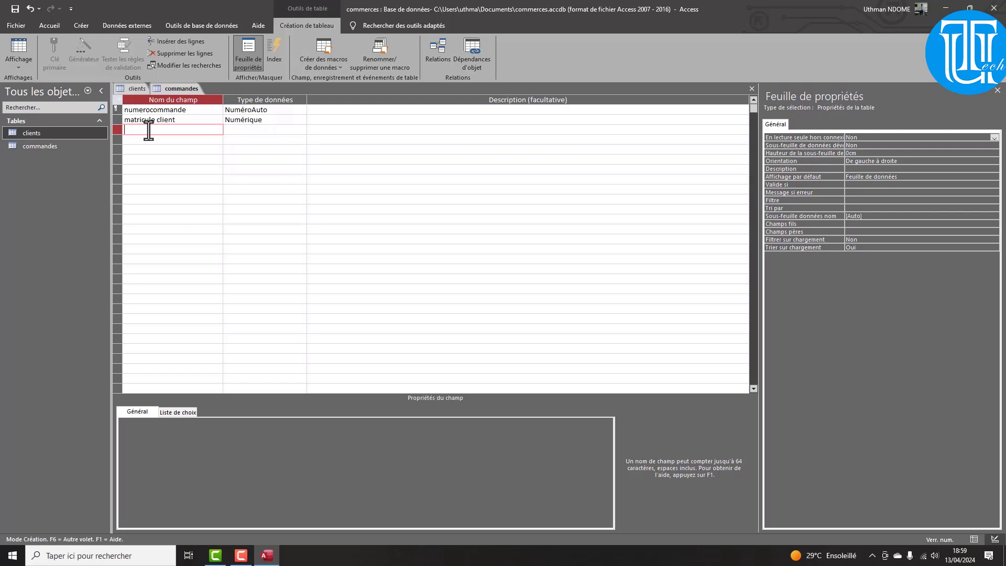
Add the fields montant and date commande in rows 3 and 4
text(lib)
key(BackSpace)
key(BackSpace)
key(BackSpace)
key(BackSpace)
text(montant)
click(156, 139)
text(date)
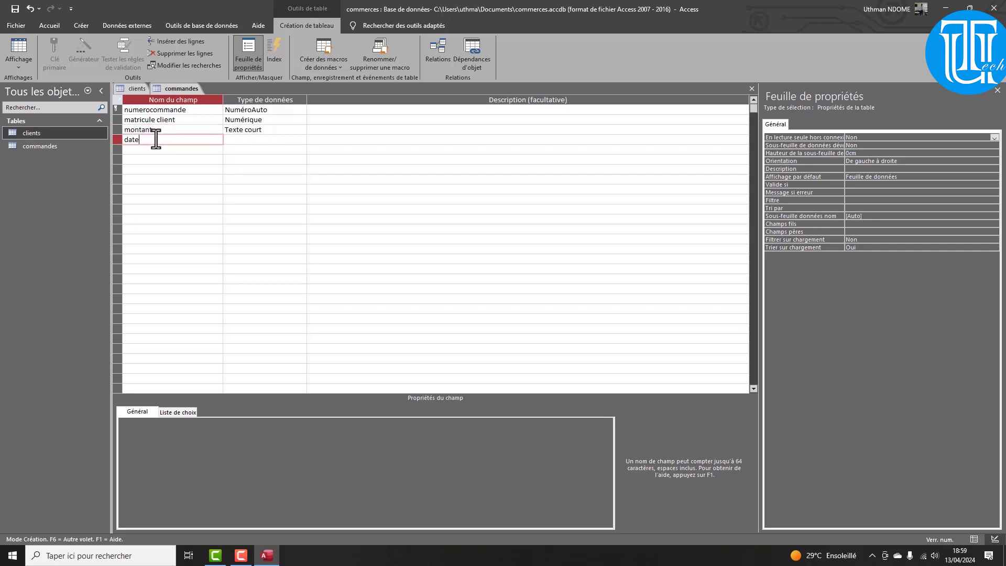
text( commande)
click(247, 121)
Change montant's data type to Numérique
click(244, 130)
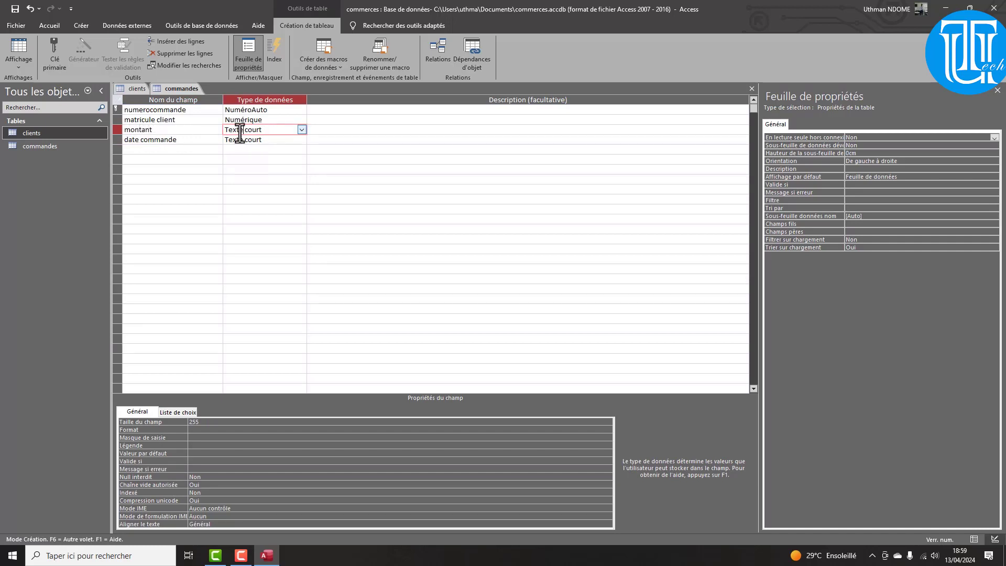
click(302, 130)
click(266, 160)
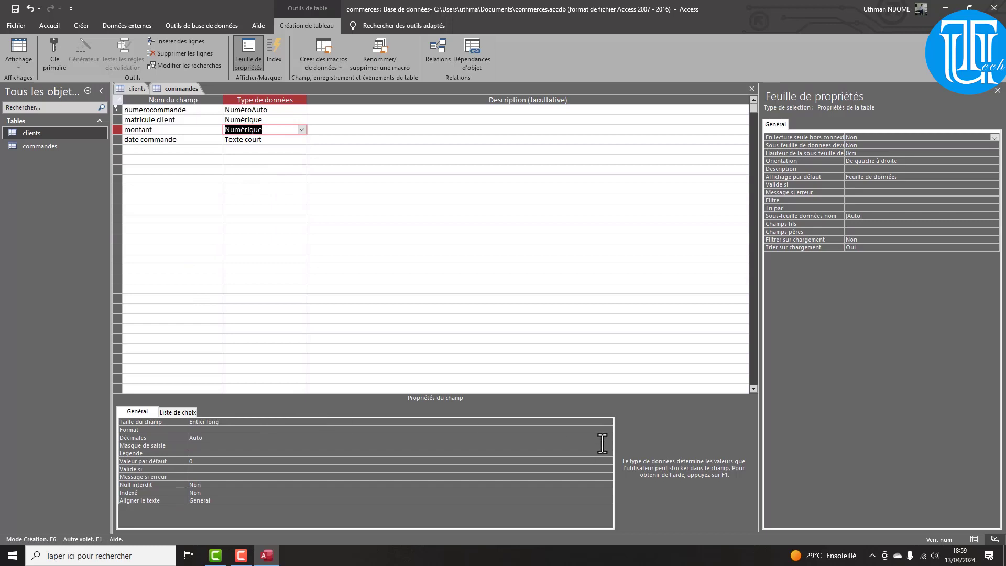
click(593, 422)
Set montant's field size to Entier and select its CFA display format value
click(608, 422)
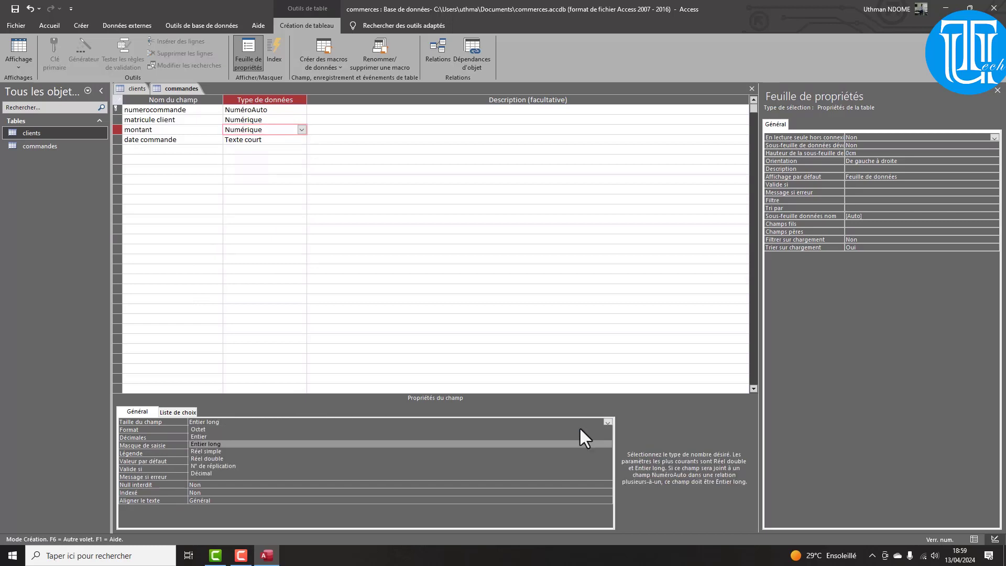
click(234, 436)
key(Return)
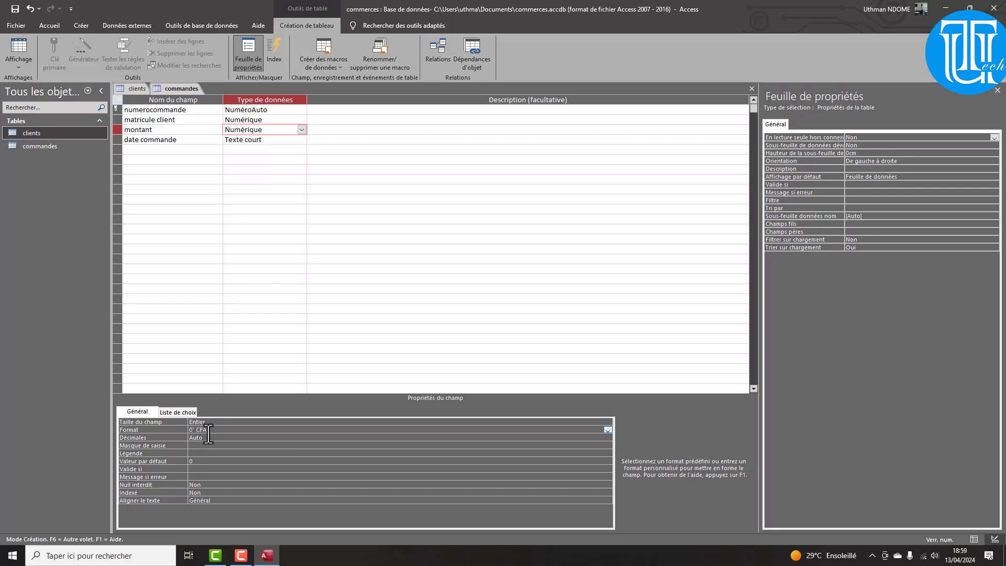
drag(209, 431, 181, 431)
click(265, 139)
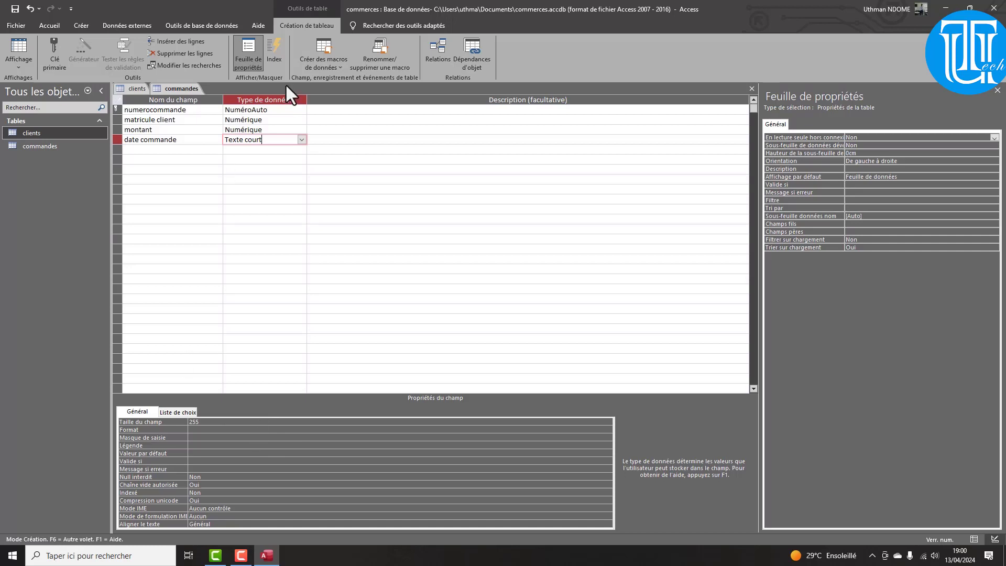
Make date commande a Date/Heure field with the Date, abrégé format
click(304, 139)
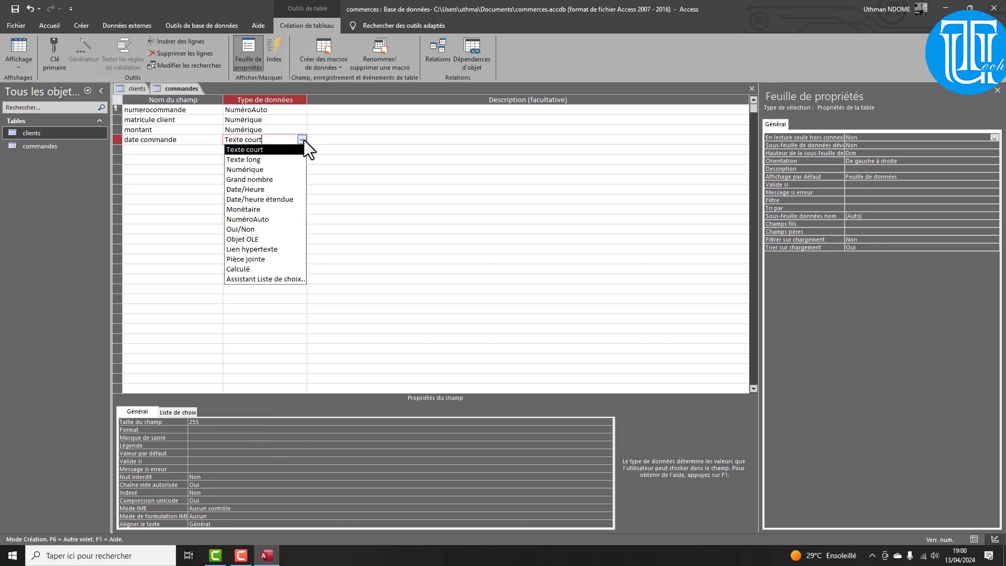
click(262, 185)
click(202, 422)
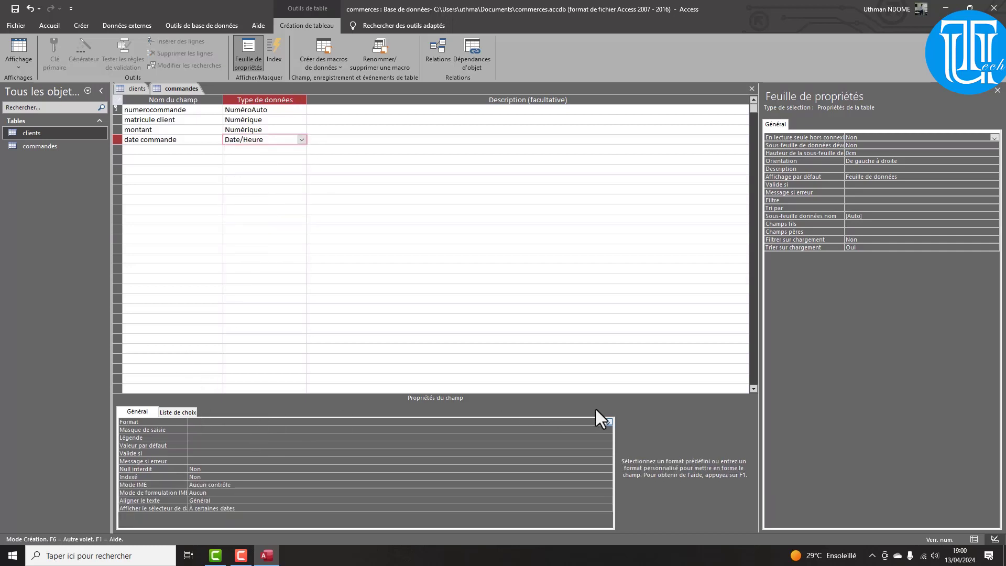
click(608, 423)
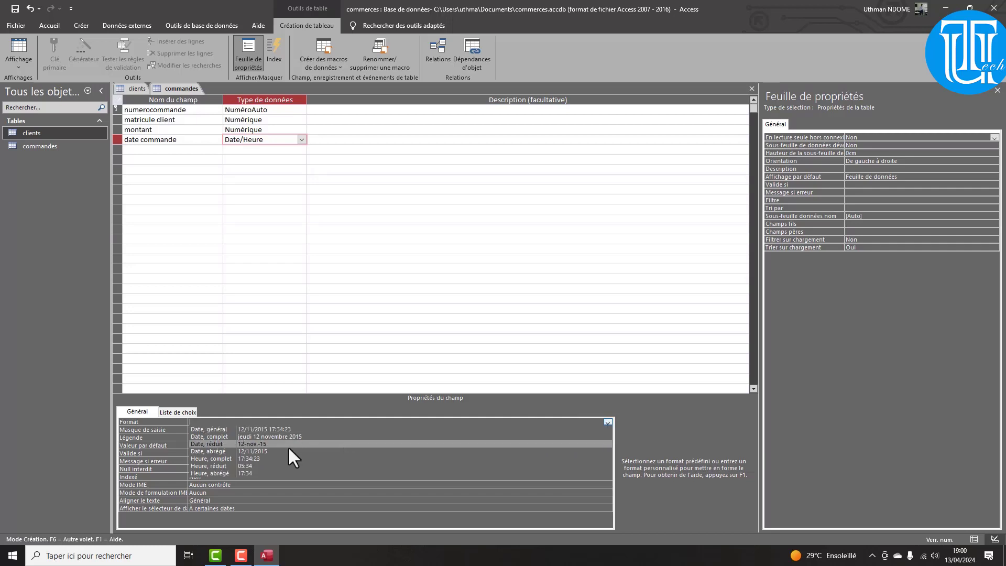
click(254, 451)
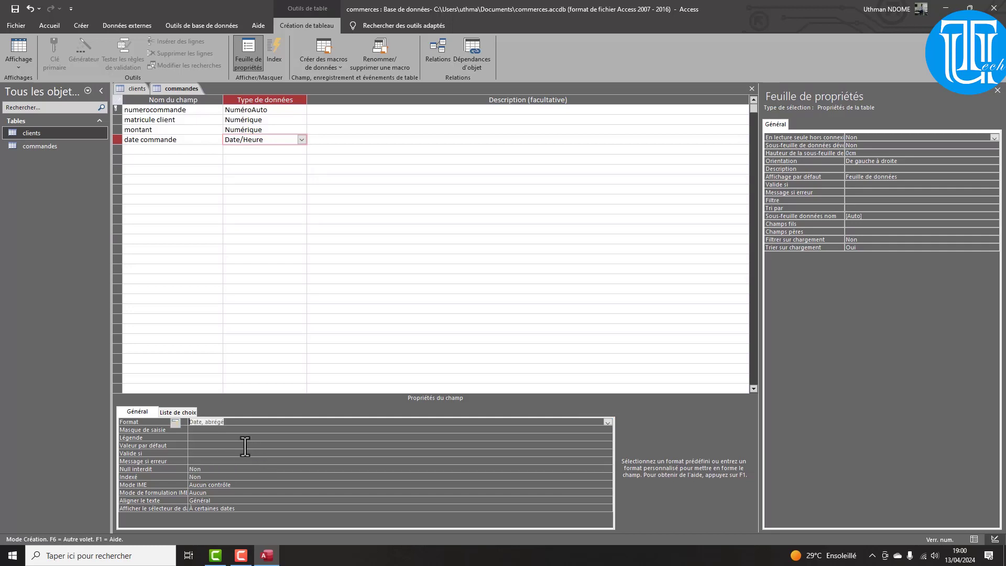
Give date commande the default value =Date() and save the commandes design
click(195, 445)
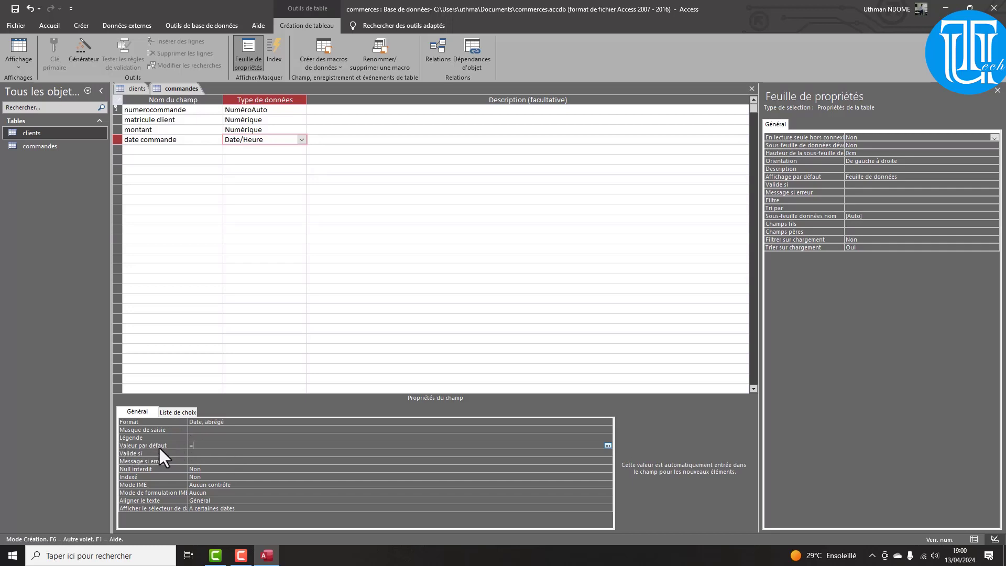
text(=Date())
key(BackSpace)
click(9, 10)
click(136, 89)
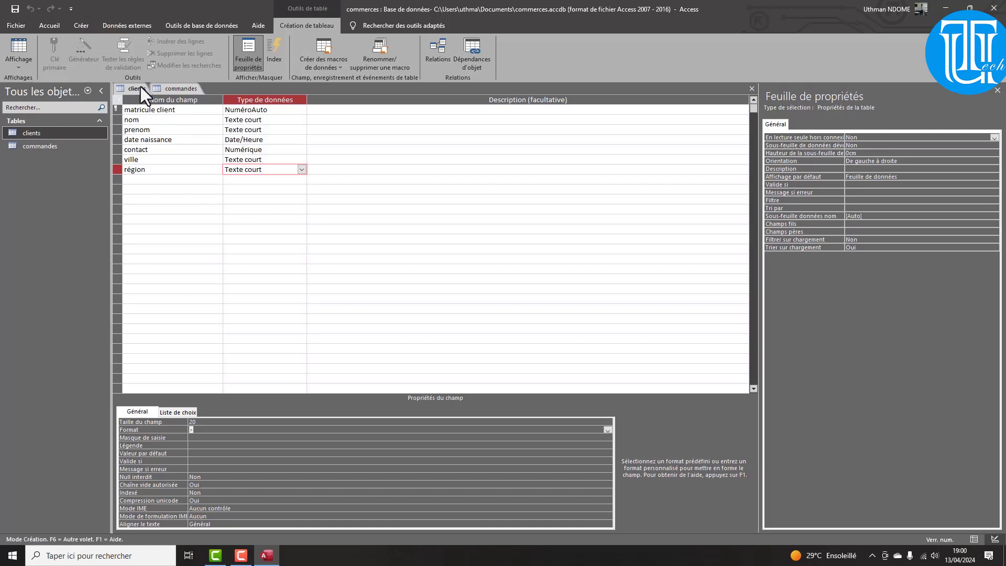
Close all open table designs and open the Relations window from Database Tools
right_click(126, 89)
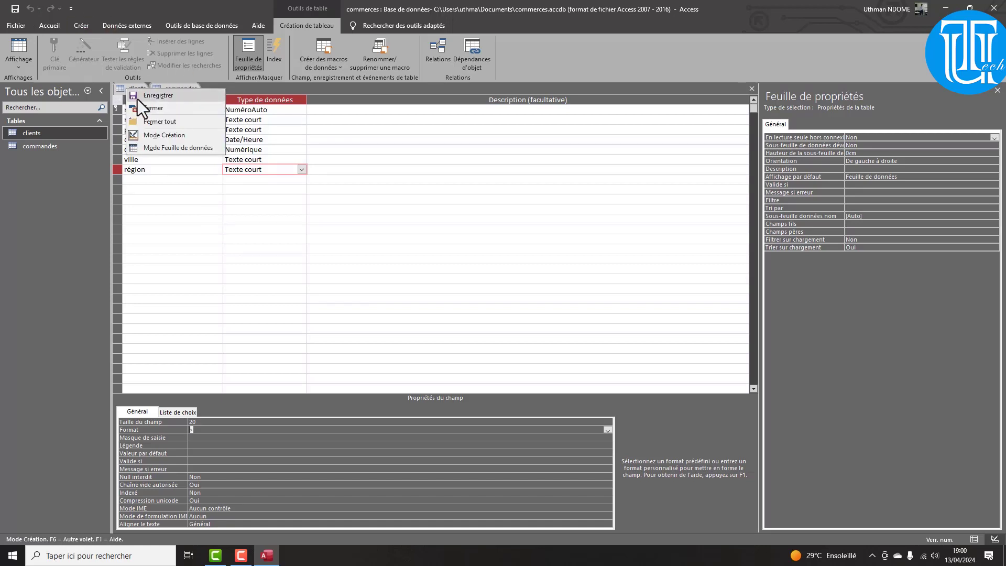
click(150, 126)
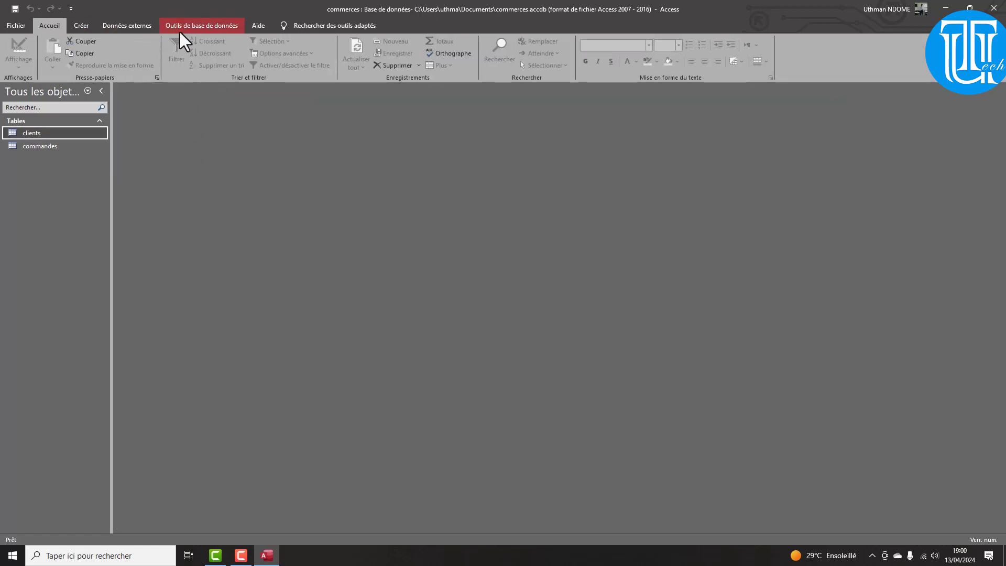
click(181, 32)
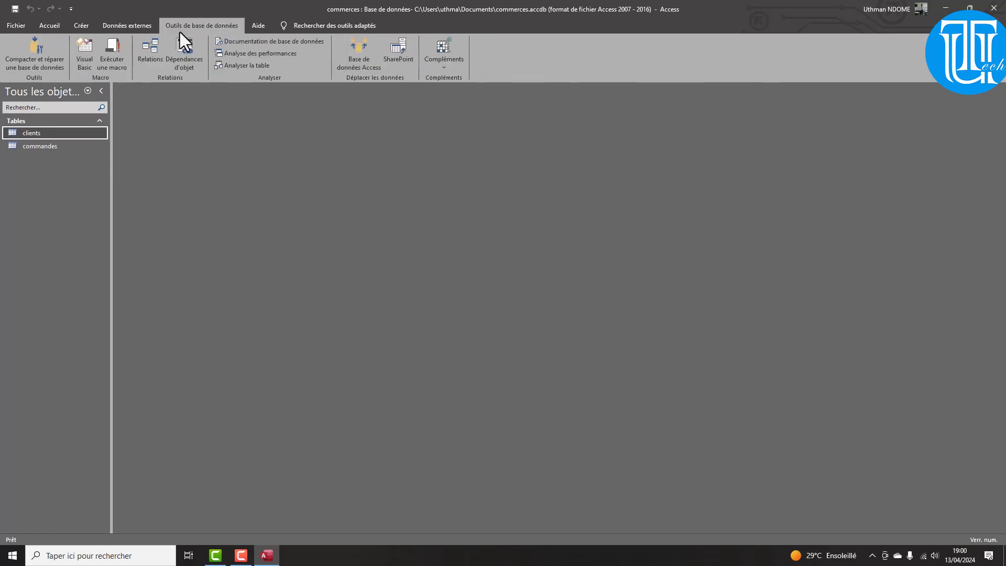
click(143, 50)
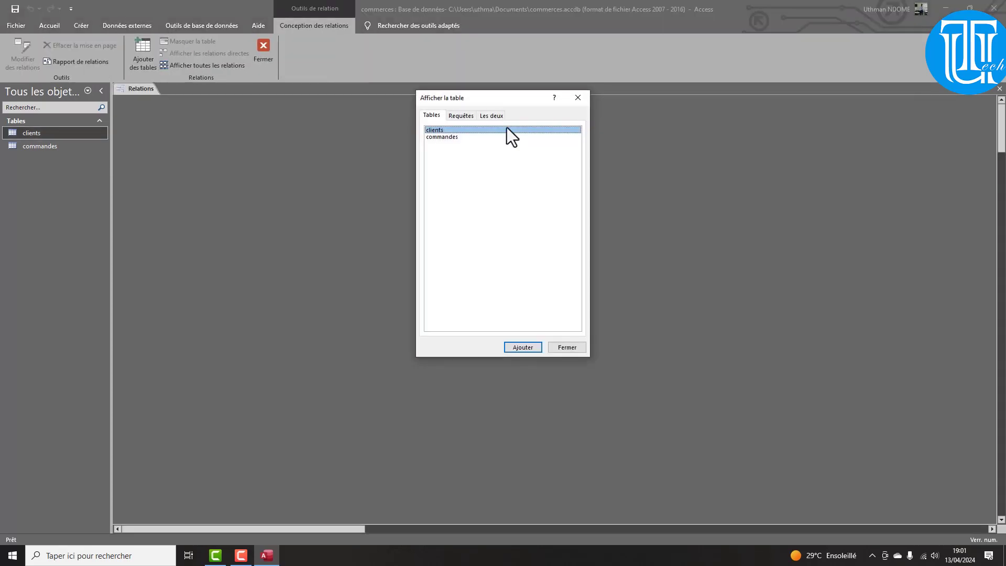
Add the clients and commandes tables to the relationships layout
click(449, 139)
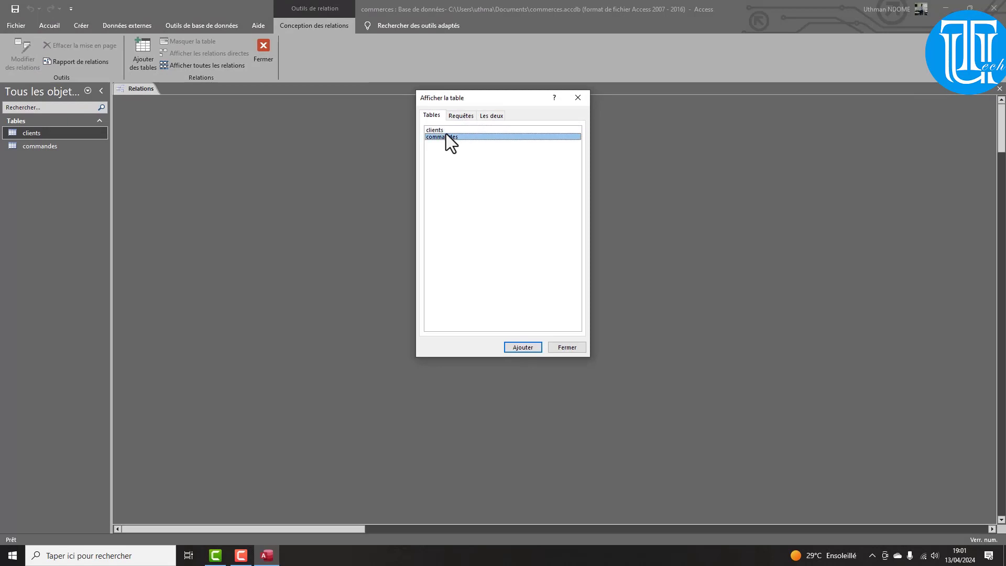
click(444, 128)
click(445, 137)
click(440, 131)
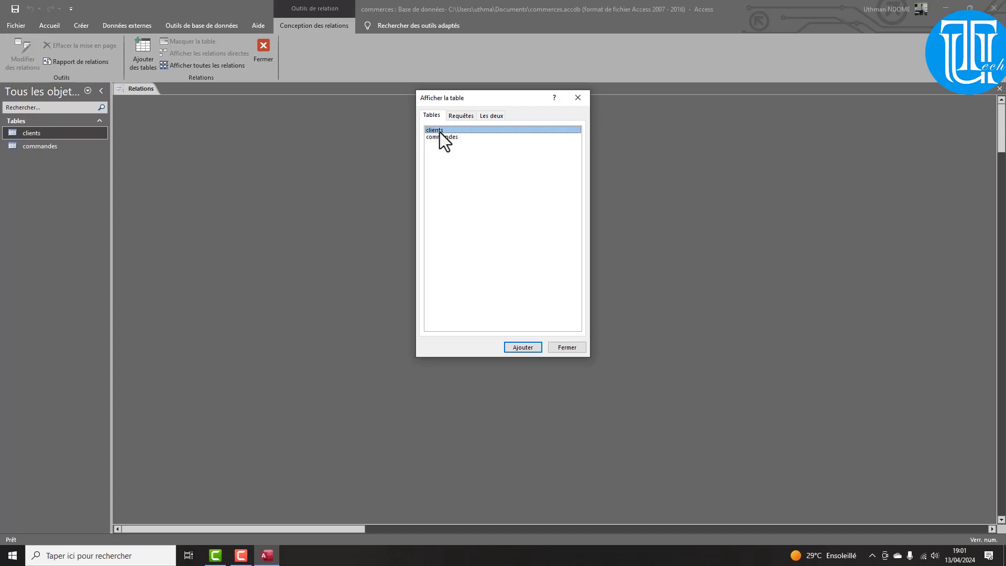
click(522, 346)
click(449, 136)
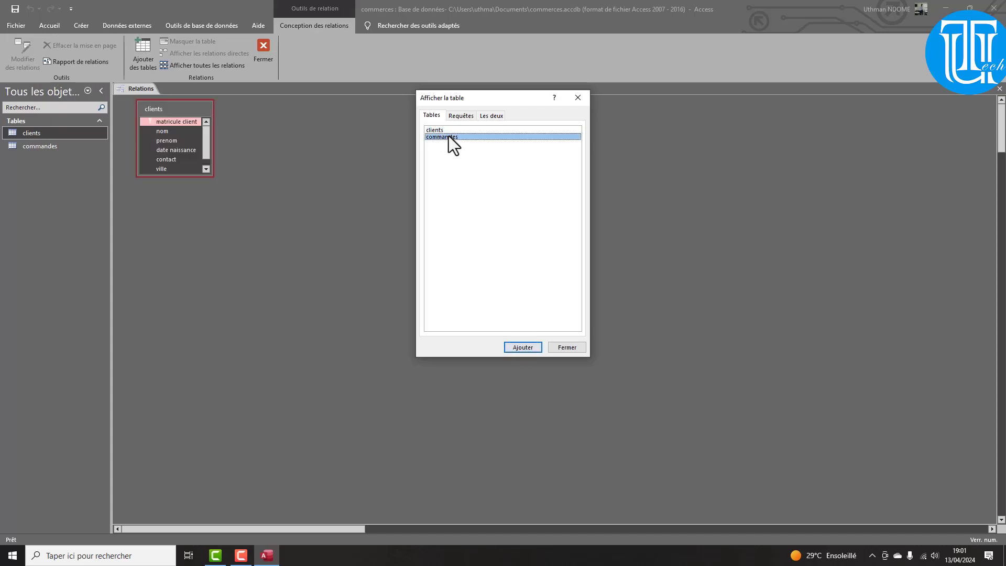
click(523, 348)
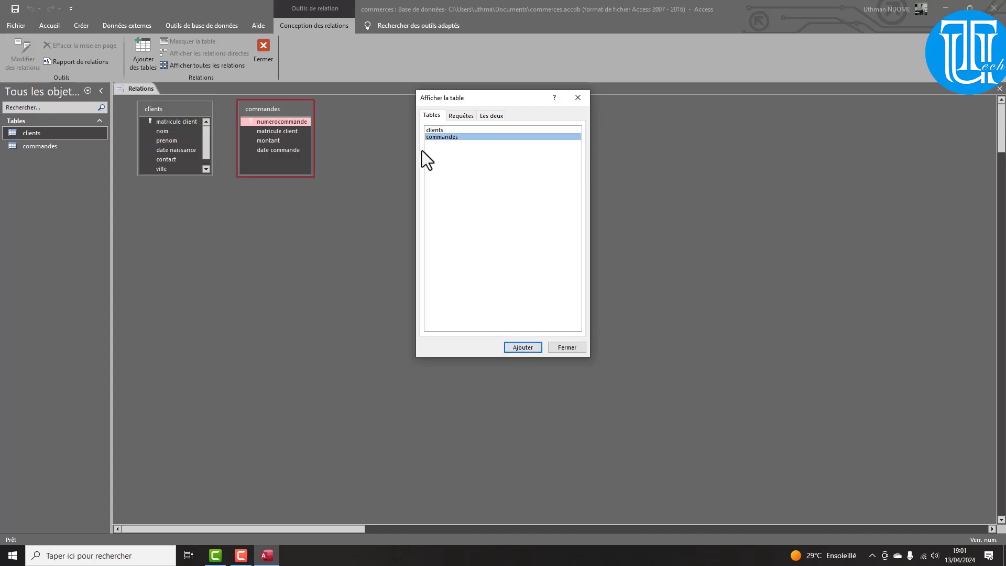
shift+click(448, 130)
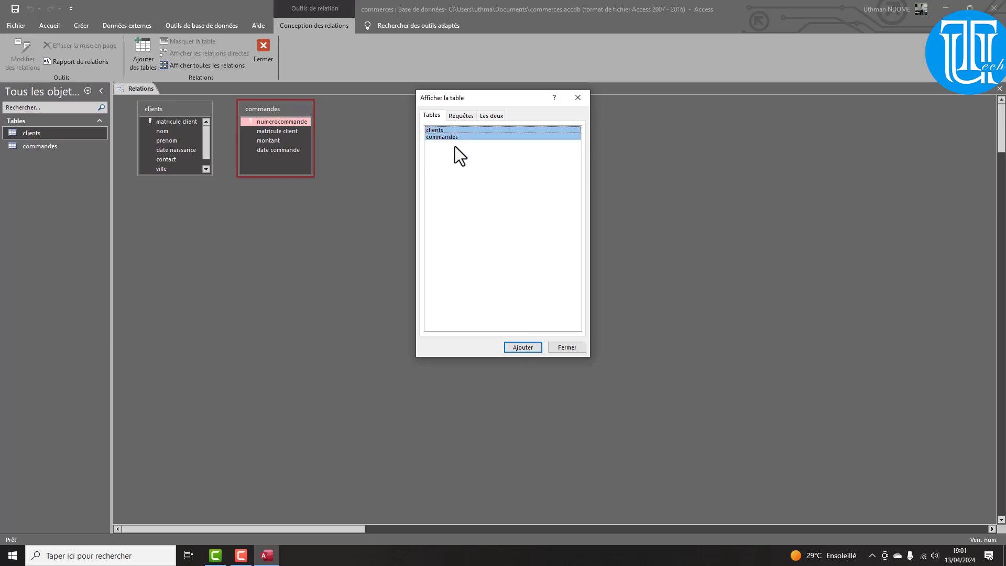
click(566, 346)
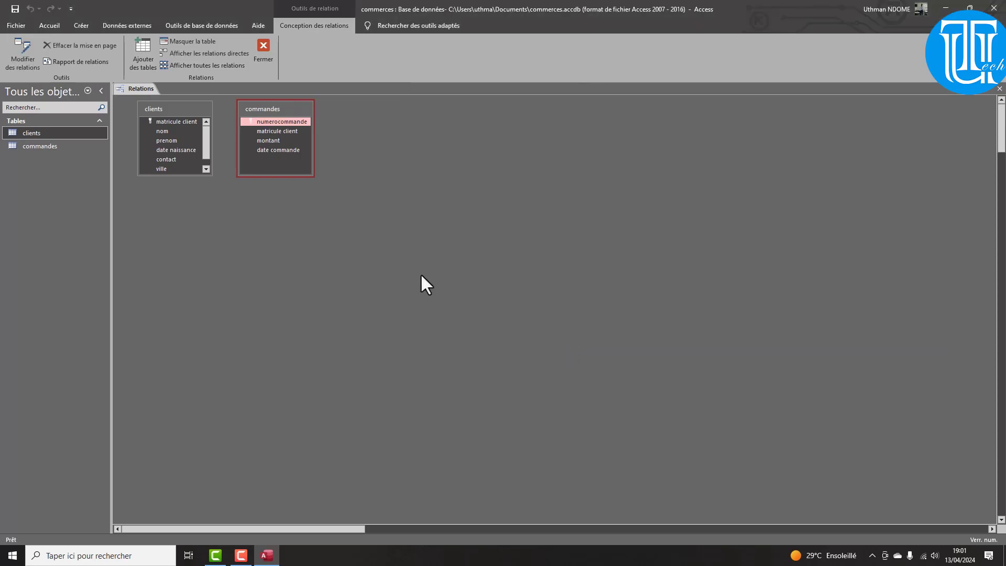
Link clients to commandes on matricule client with referential integrity enforced
drag(171, 176, 175, 219)
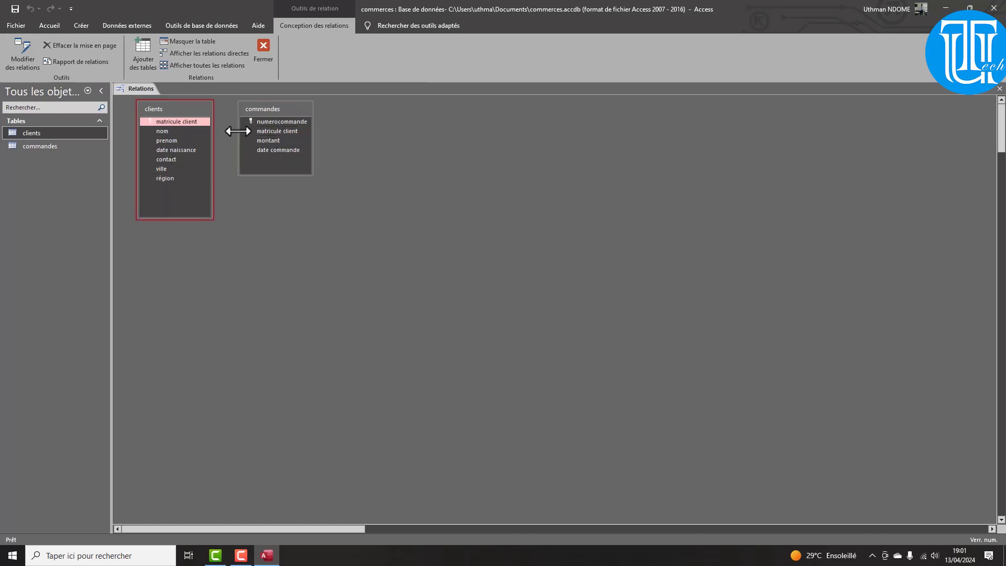
click(169, 121)
drag(180, 122, 278, 131)
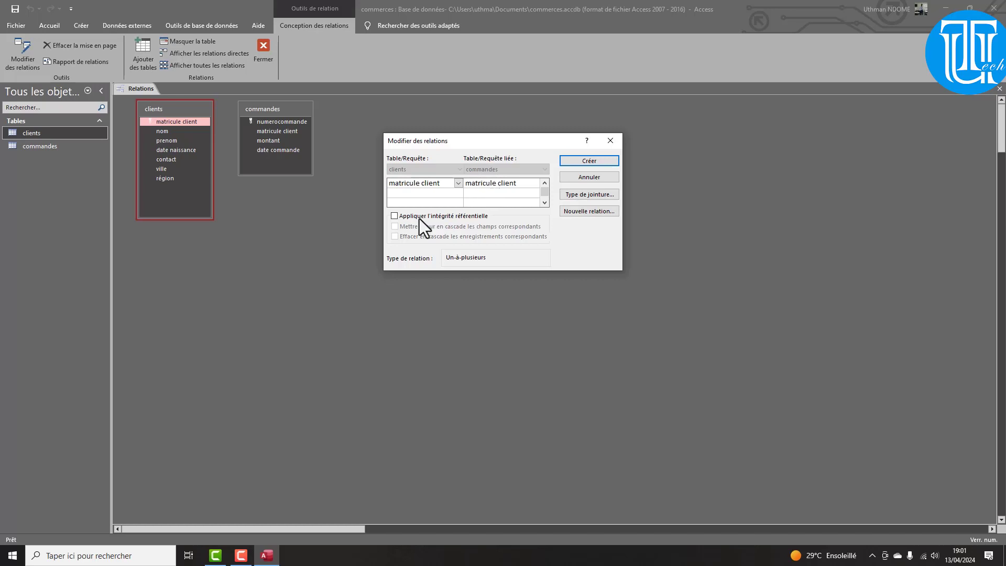
click(395, 217)
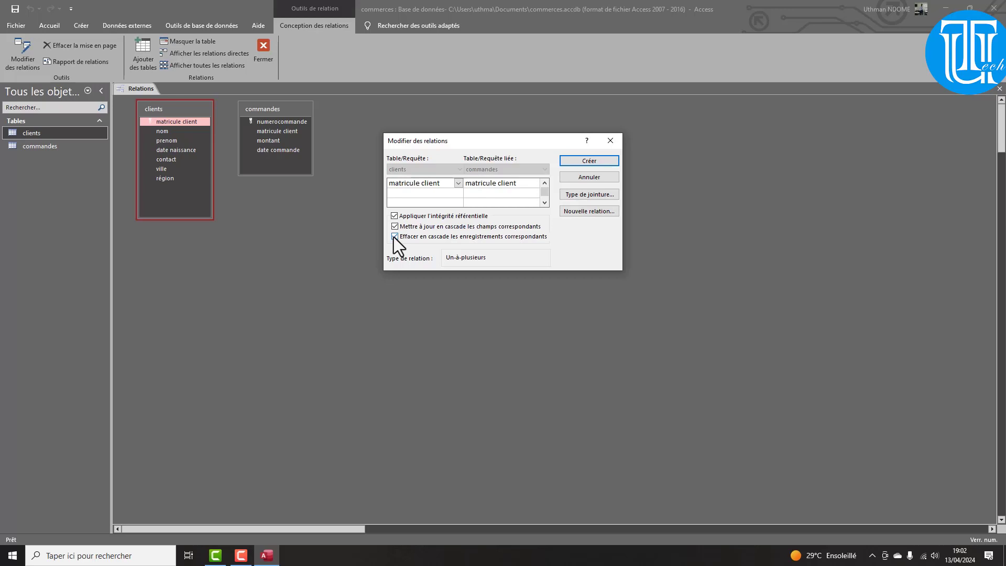
click(601, 160)
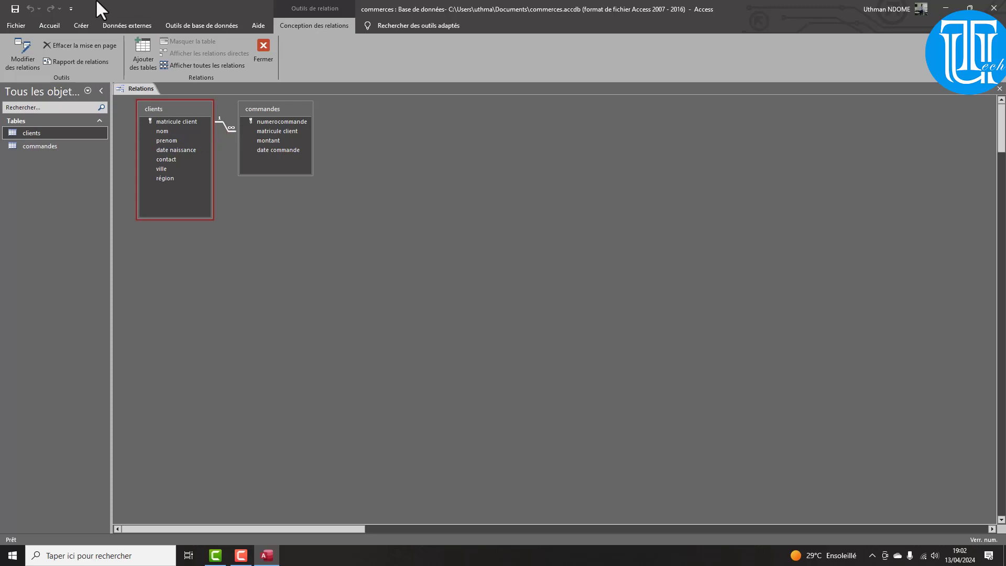
Close the Relations window saving the layout, then reopen it briefly to verify
right_click(145, 88)
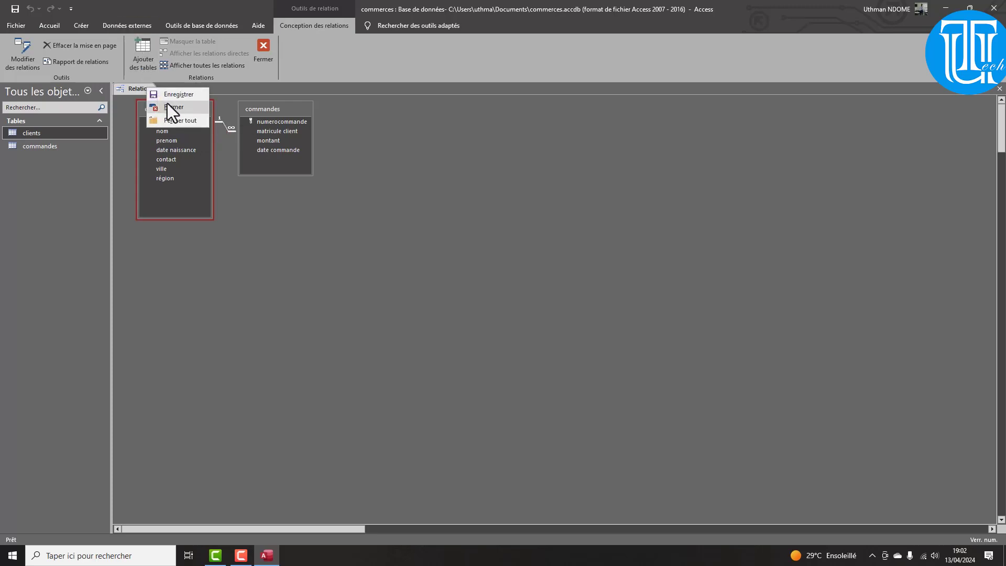
click(168, 101)
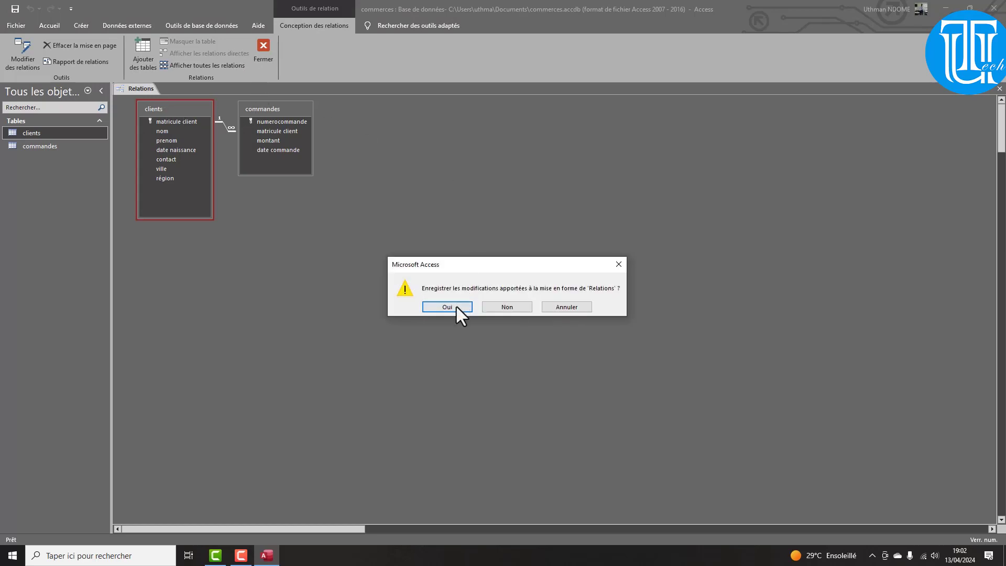
click(457, 307)
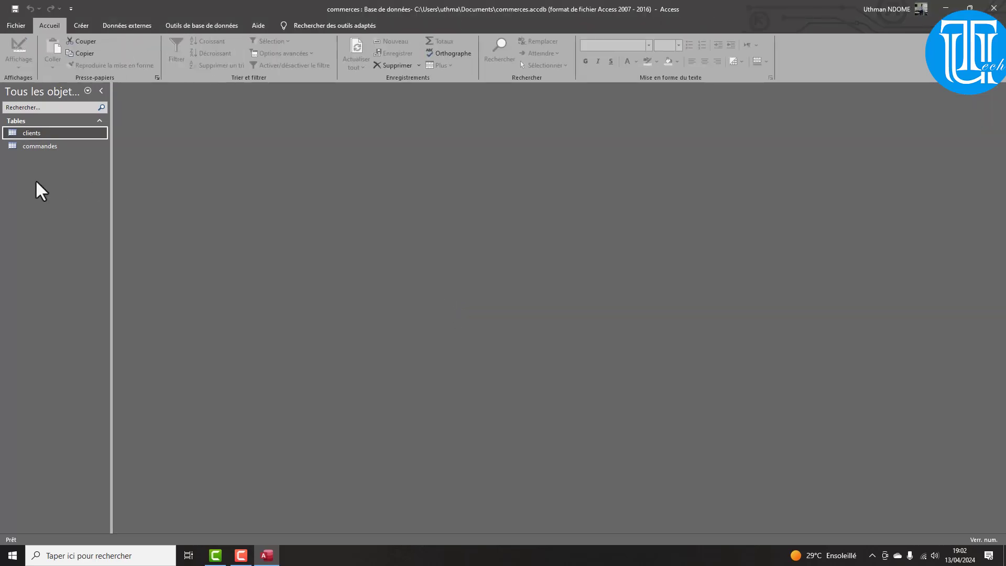
click(195, 25)
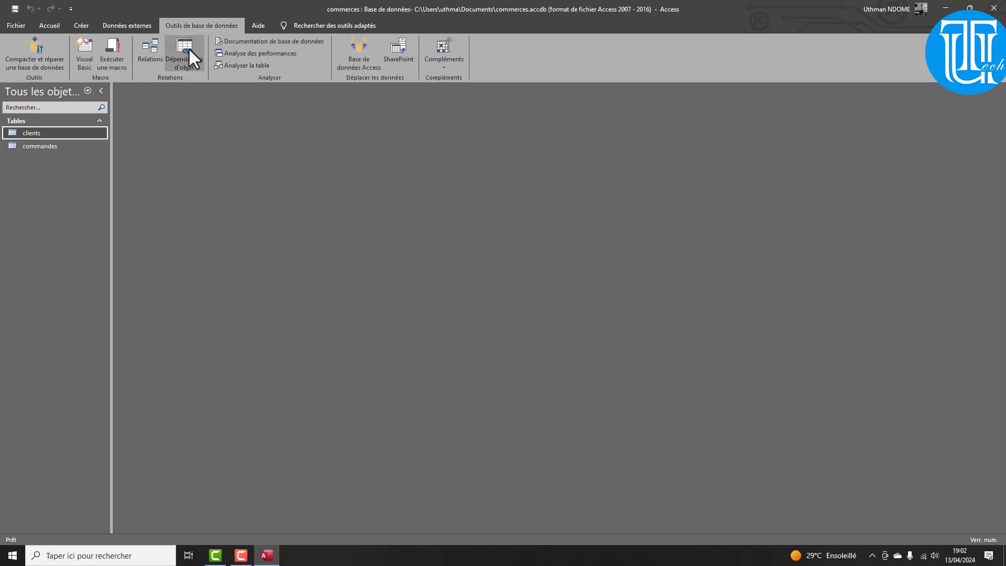
click(159, 46)
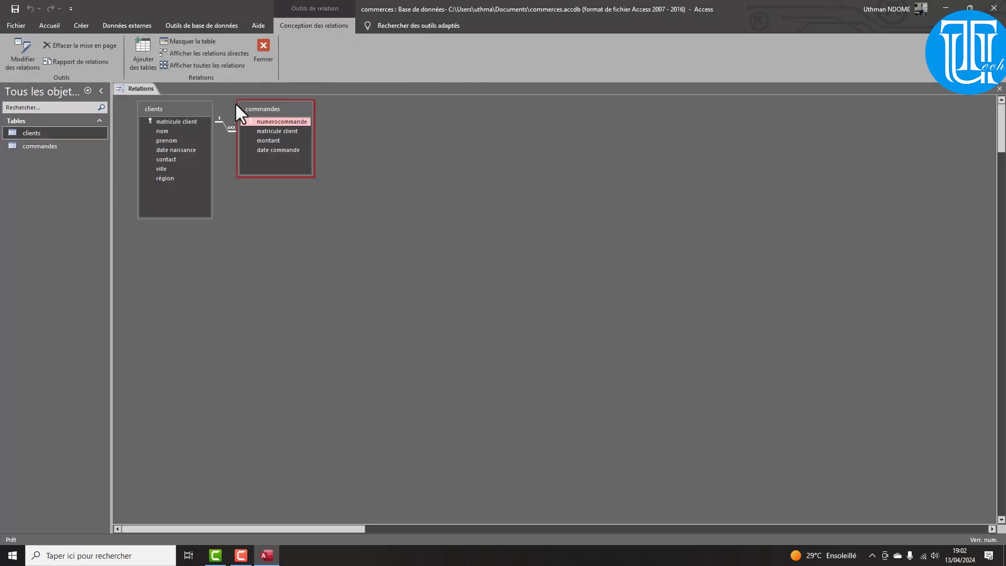
click(263, 47)
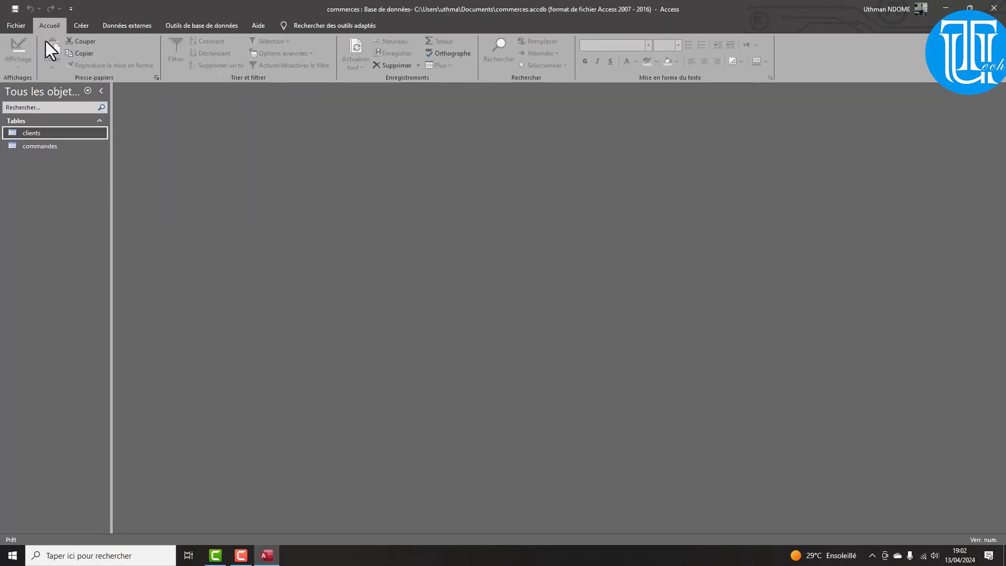
double_click(30, 130)
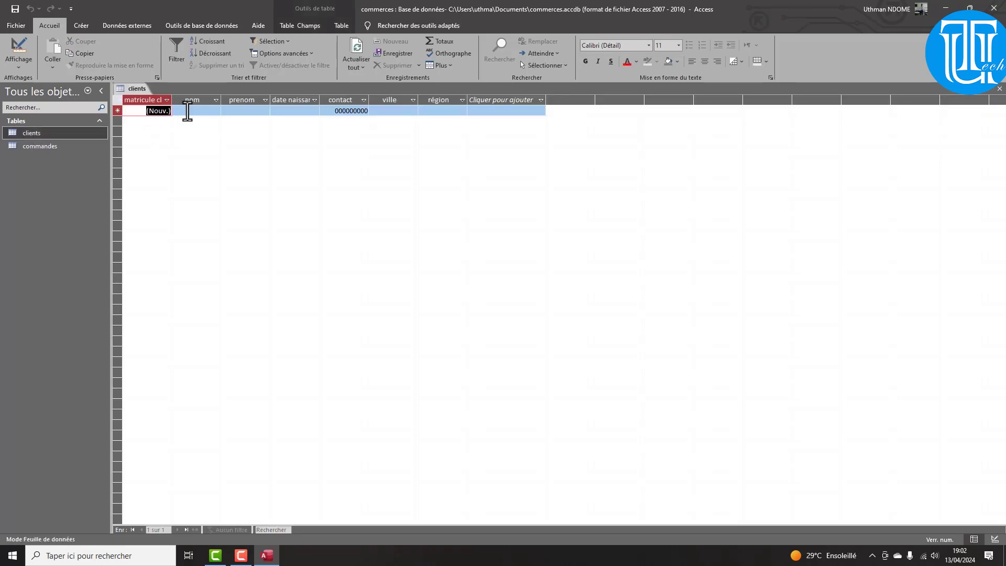
Enter the first client's surname, first name, birth date 12/11/2000 and contact number
click(187, 110)
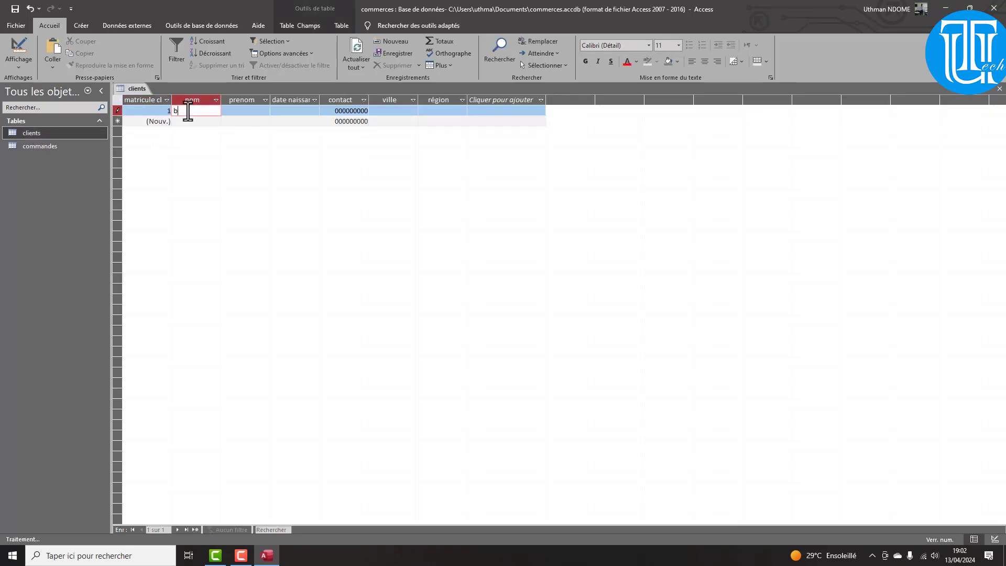
key(Tab)
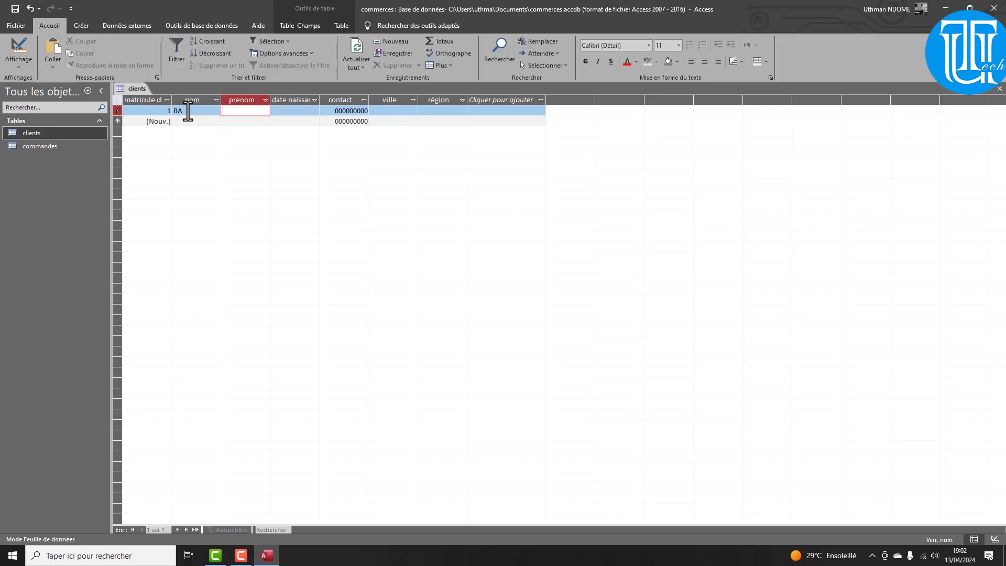
key(Tab)
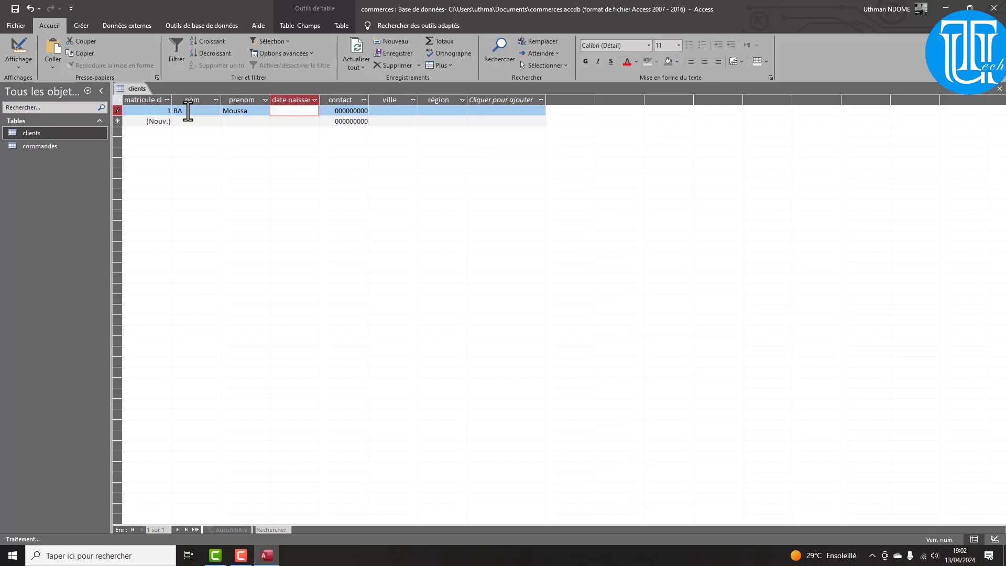
text(12/11/2000)
key(Tab)
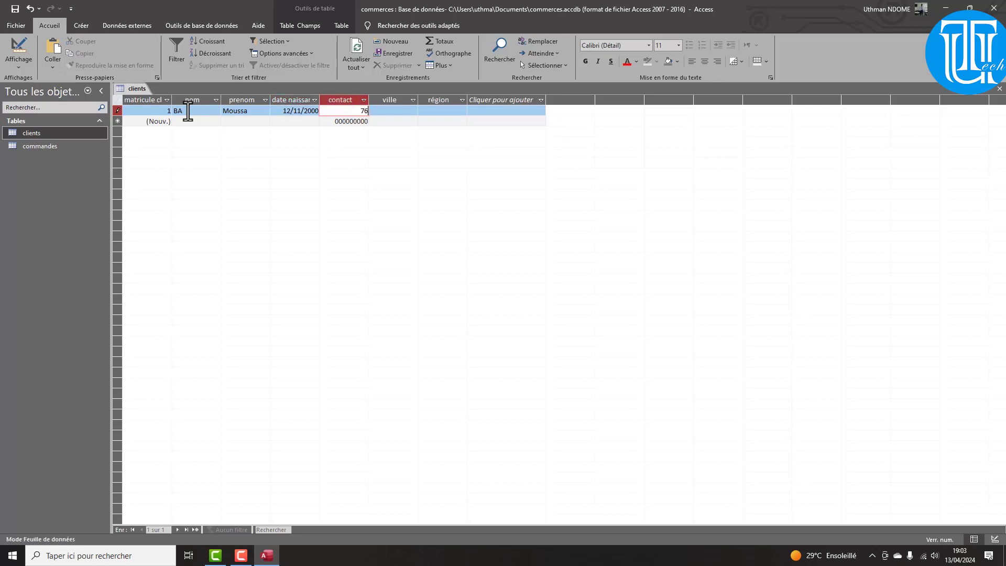
click(12, 68)
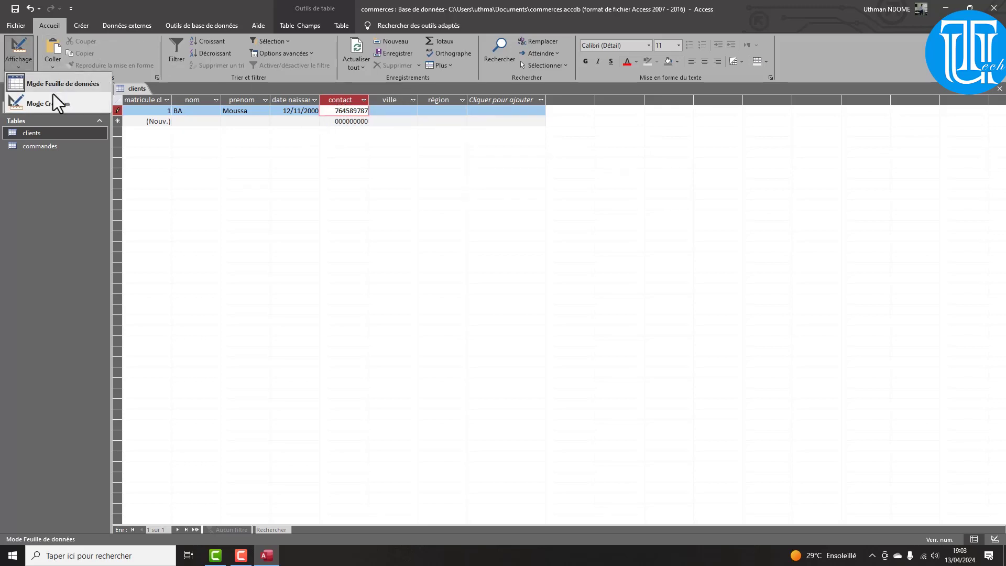
Replace the contact field's 000000000 format with a 000000000 input mask, then return to datasheet view
click(54, 101)
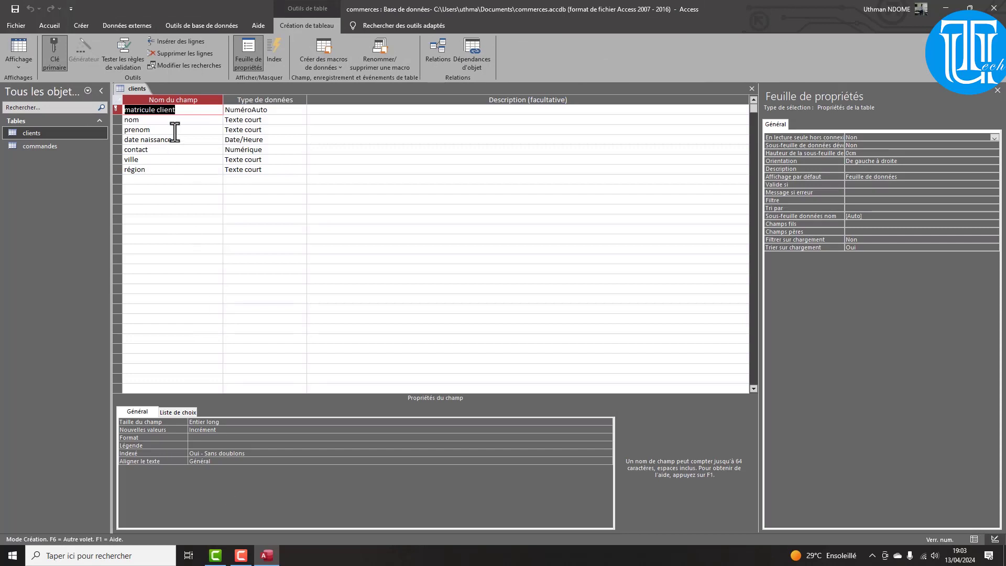
click(149, 149)
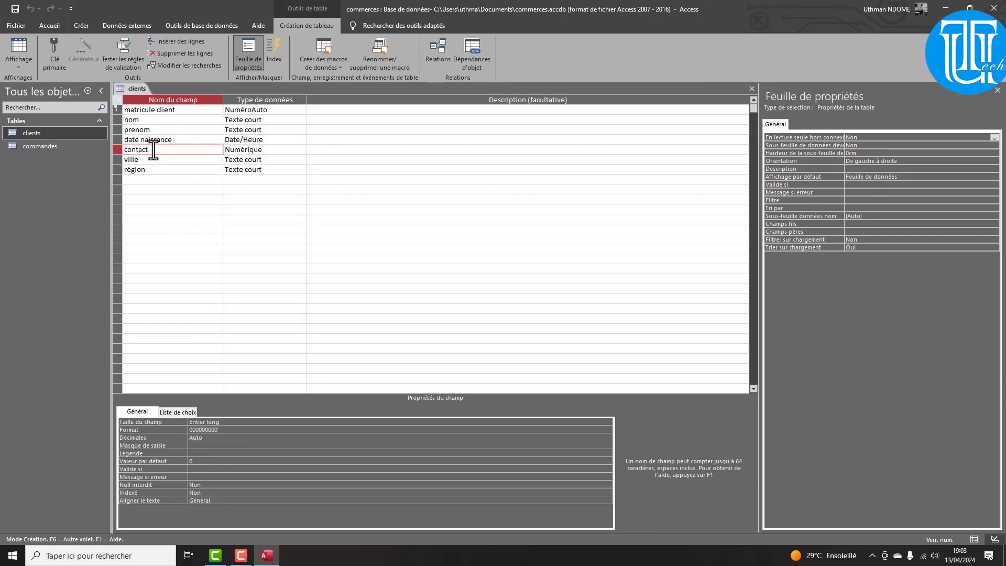
double_click(223, 430)
key(ctrl+c)
key(Delete)
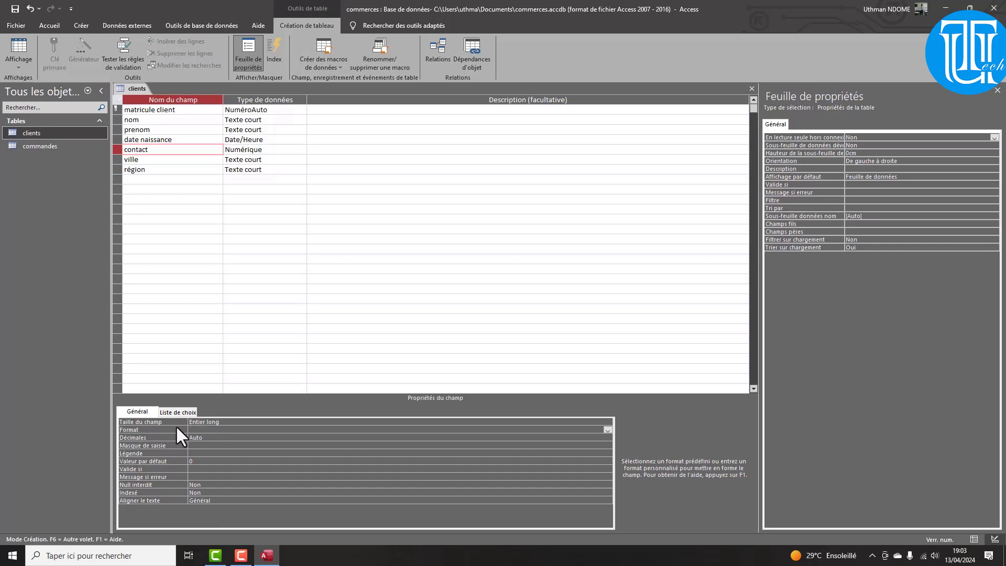
click(194, 445)
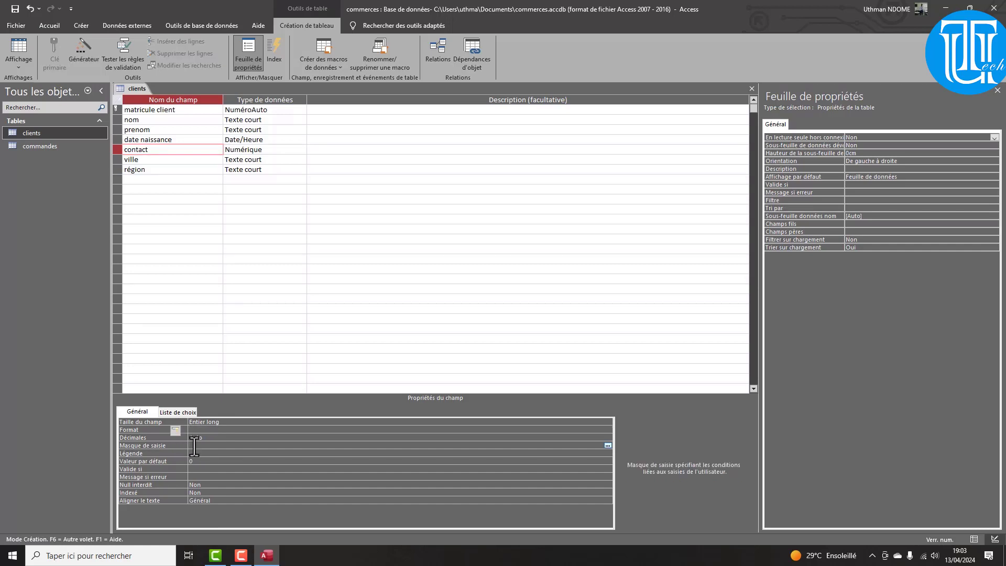
key(ctrl+v)
click(11, 68)
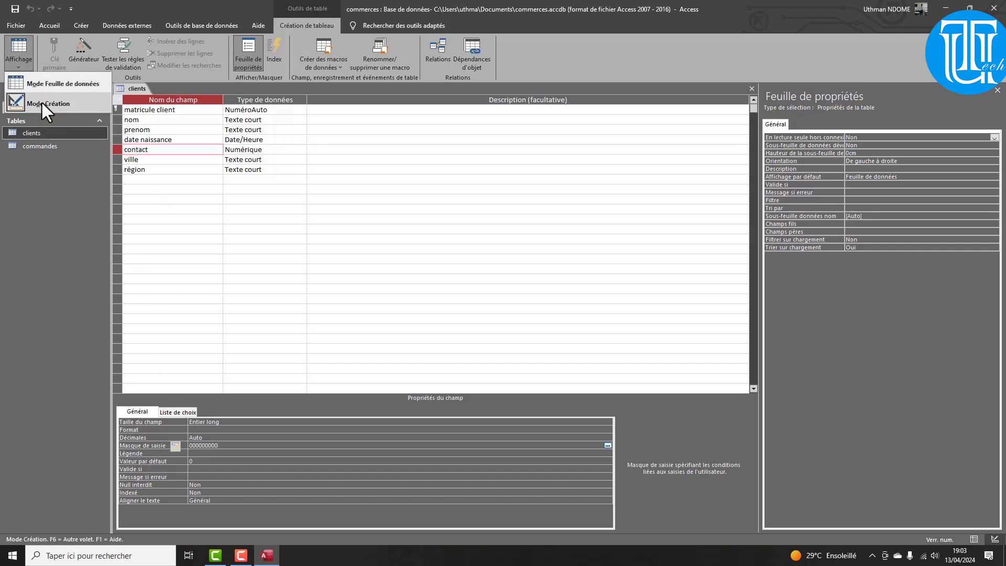
click(42, 103)
click(24, 63)
click(35, 89)
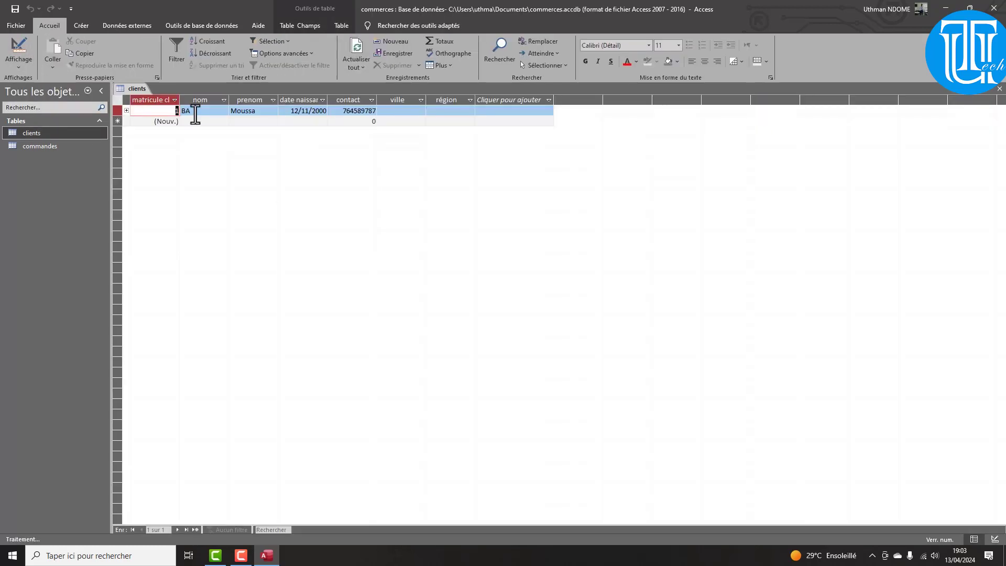
Set the first client's city to MBOUR and region to THIES
click(391, 112)
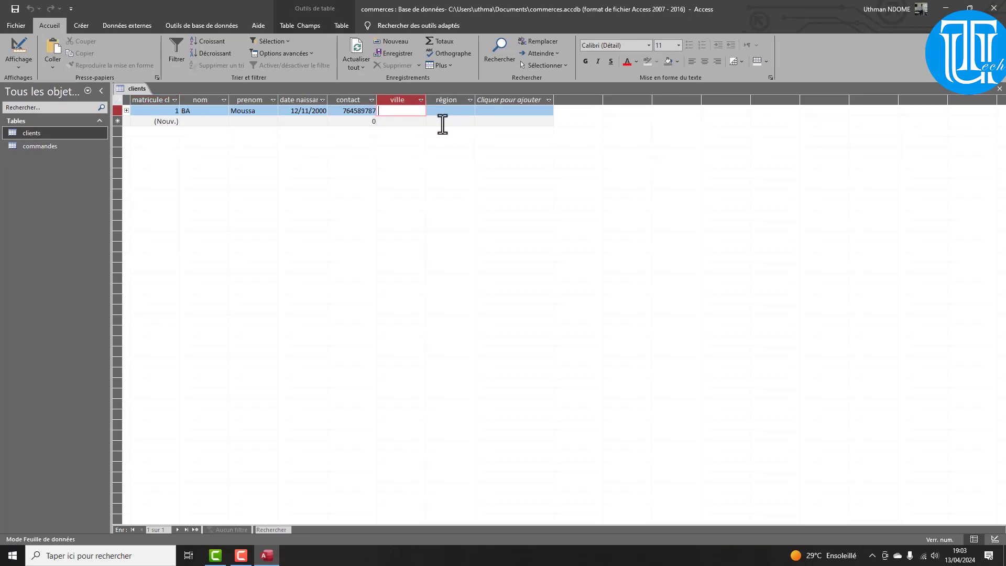
text(moubr)
key(BackSpace)
key(BackSpace)
key(BackSpace)
text(bour)
key(Tab)
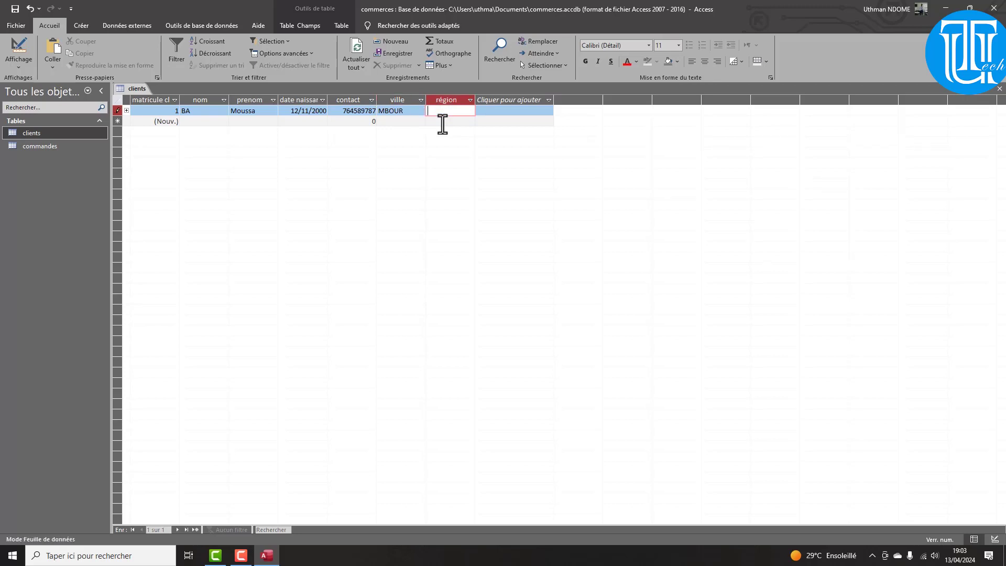
text(thies)
click(197, 124)
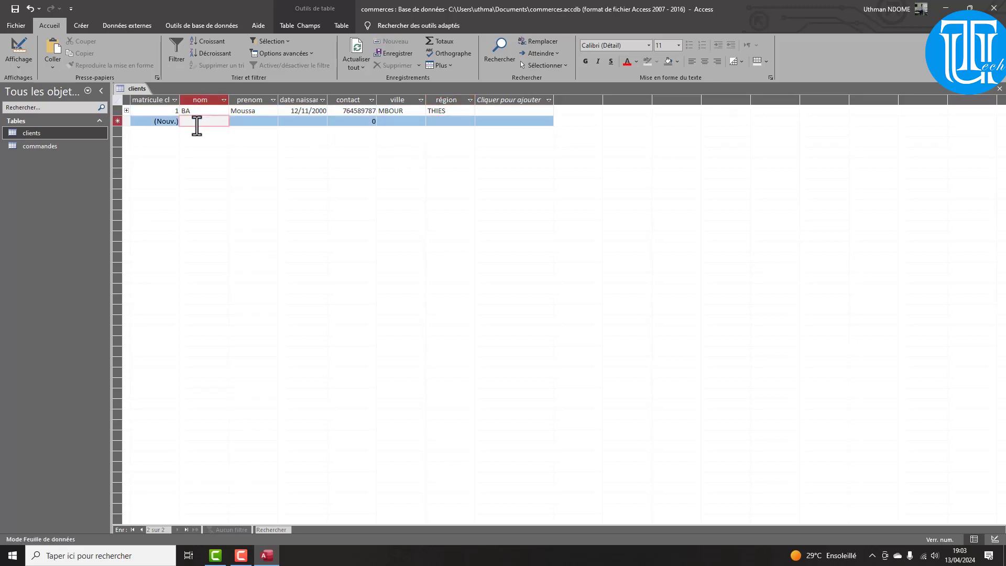
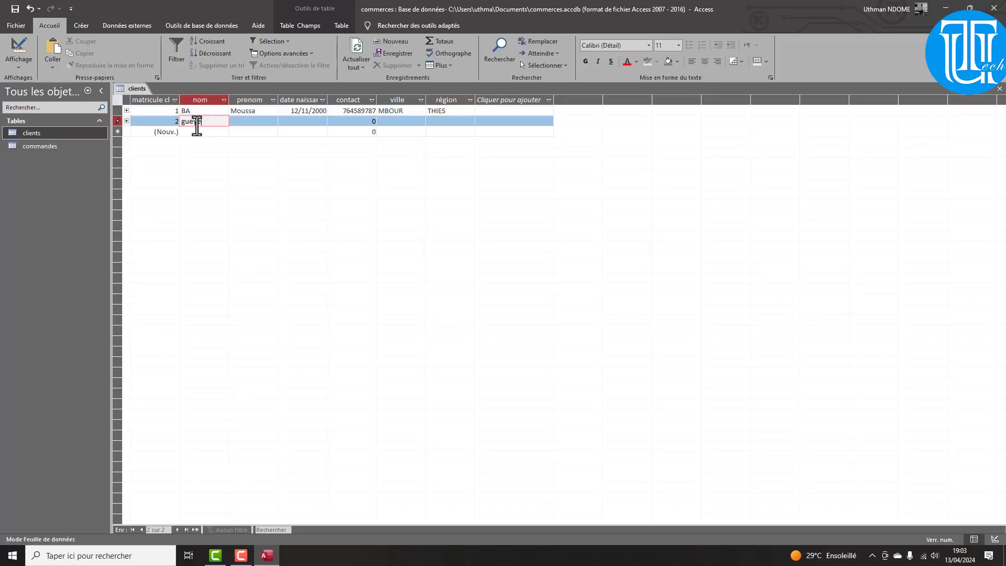
key(Tab)
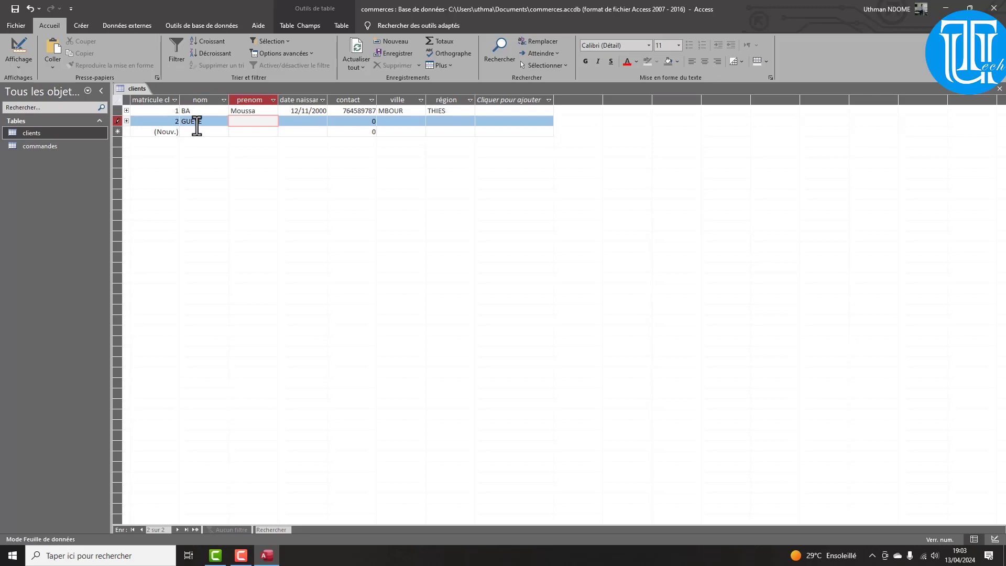
key(Tab)
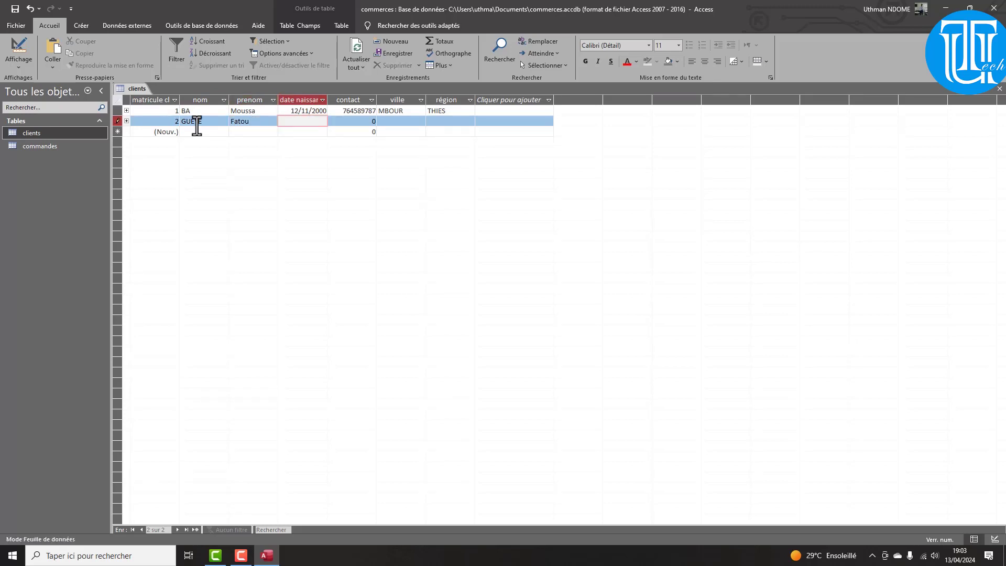
text(10/01/1999)
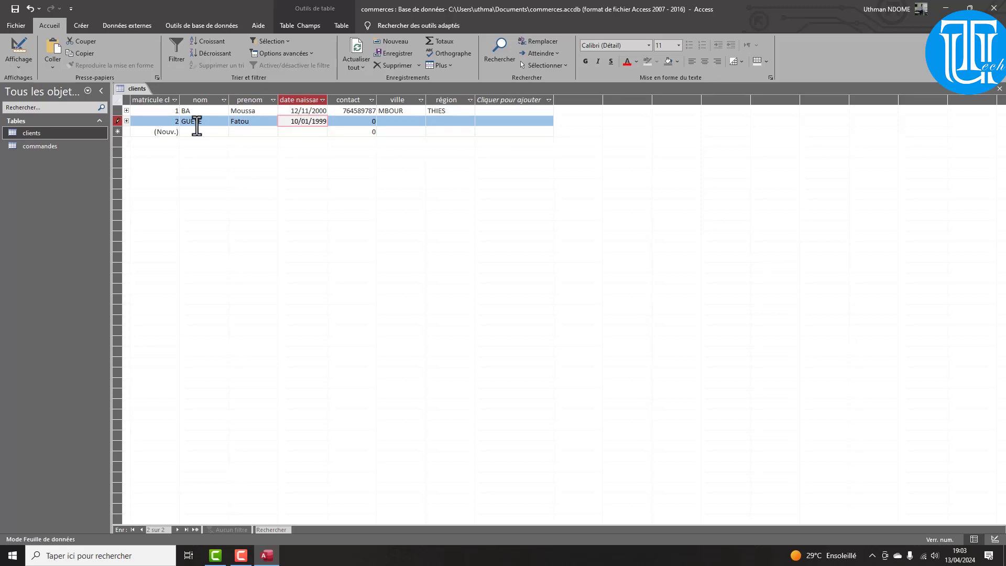
key(Tab)
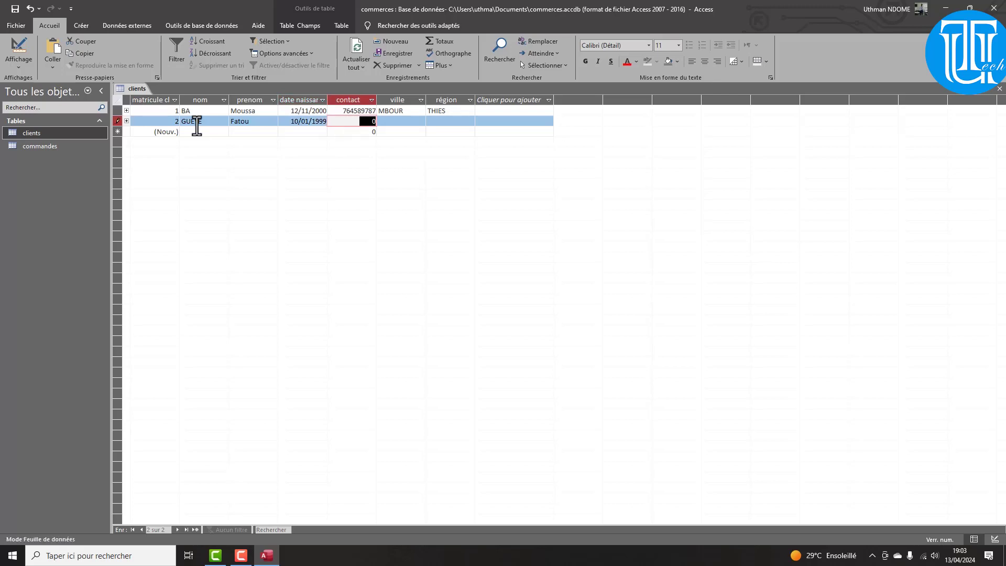
key(Tab)
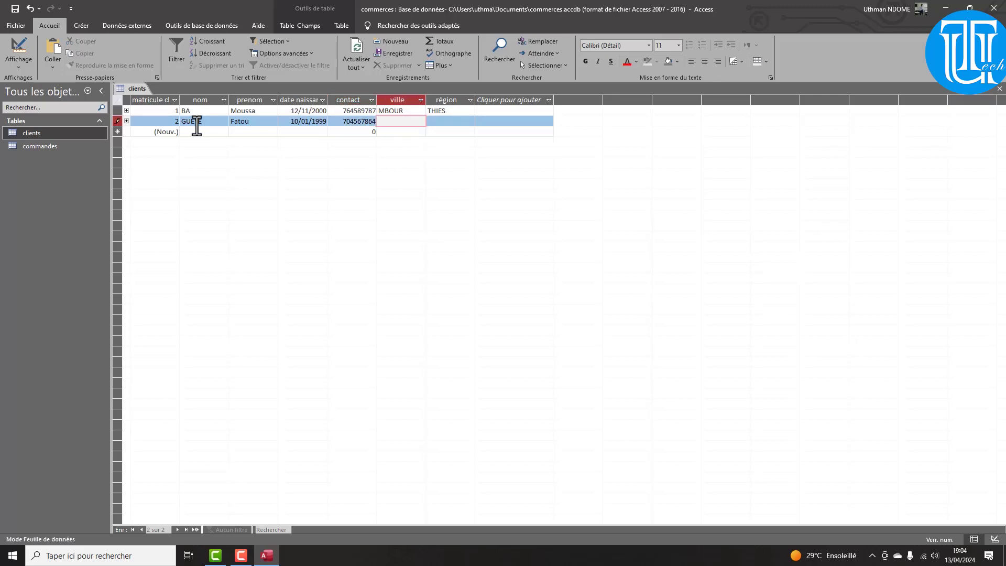
text(Hann bel air)
key(Tab)
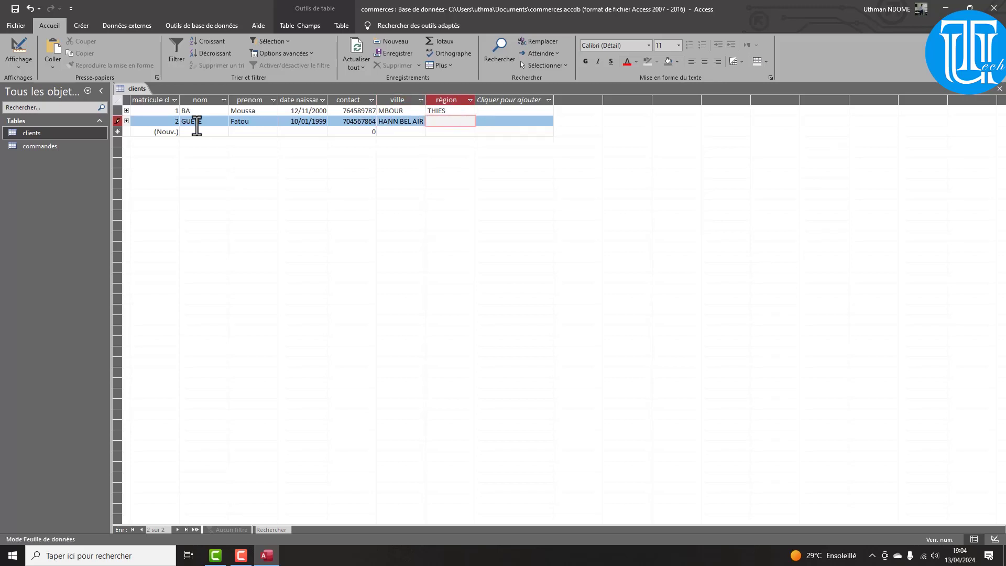
text(Dakar)
Save the second client and enter the third client's last and first names, fixing a typo
click(199, 131)
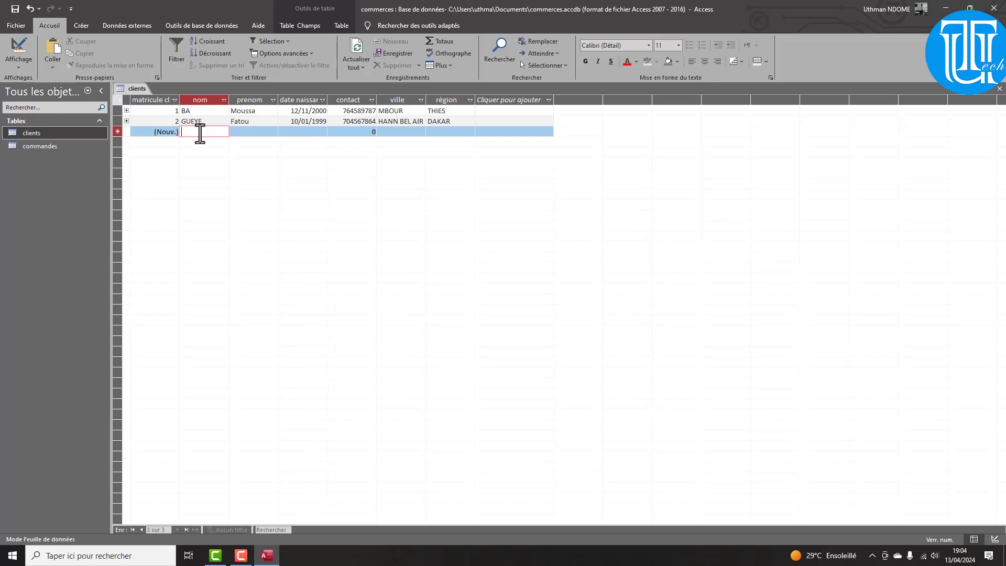
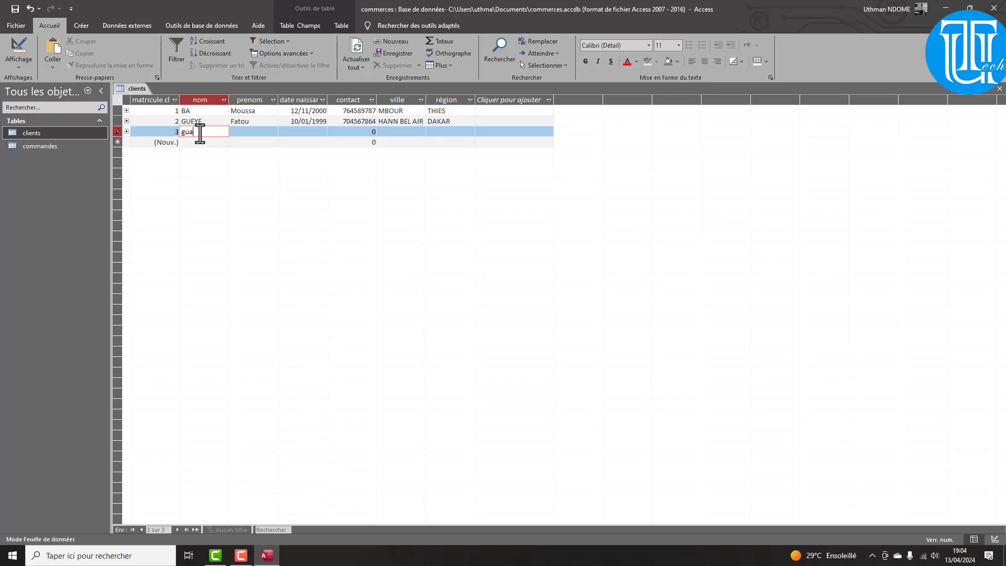
key(Tab)
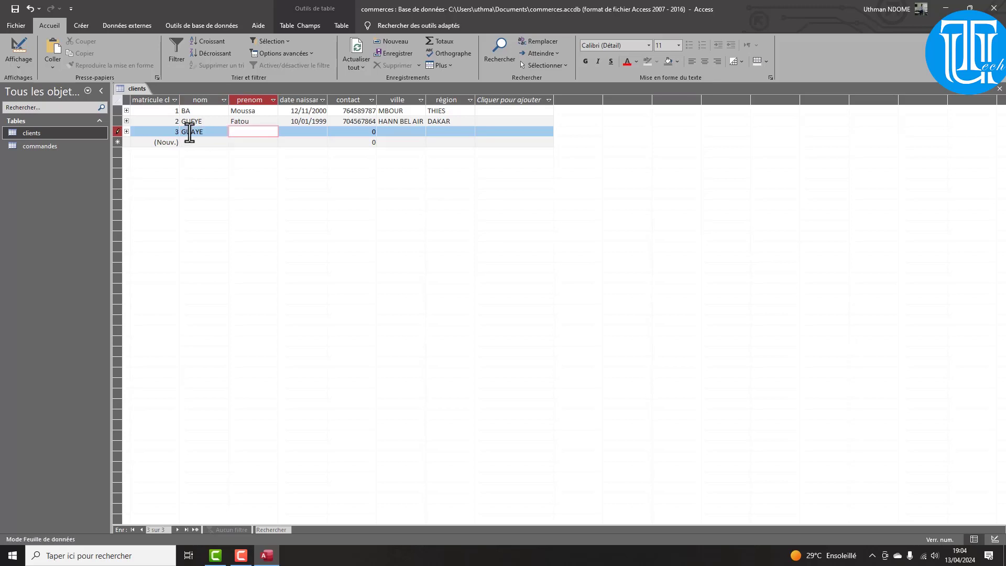
click(188, 132)
key(BackSpace)
key(Tab)
key(Tab)
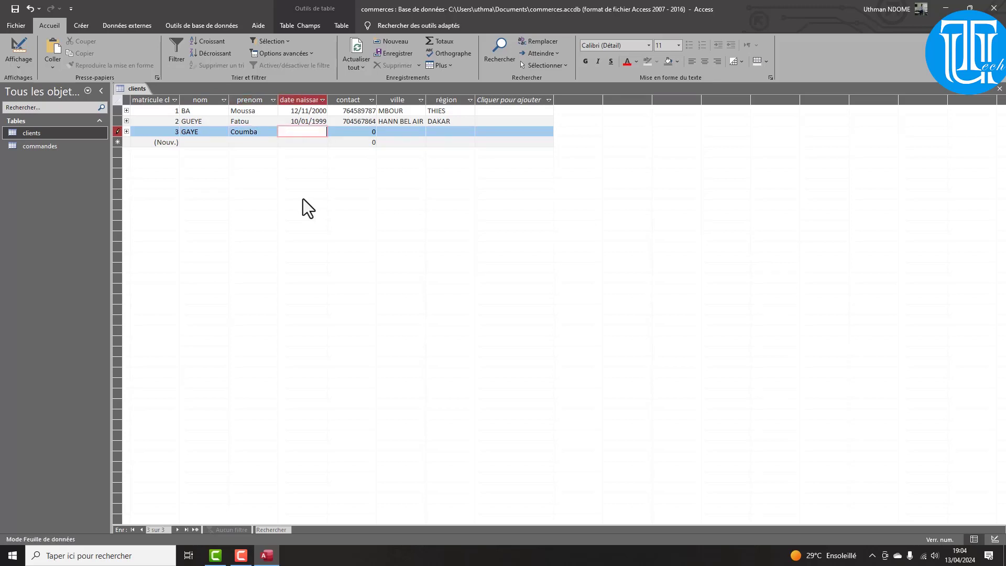
Give the third client birth date 02/10/2001, a contact number, city PIKINE and region DAKAR
text(02/10/2001)
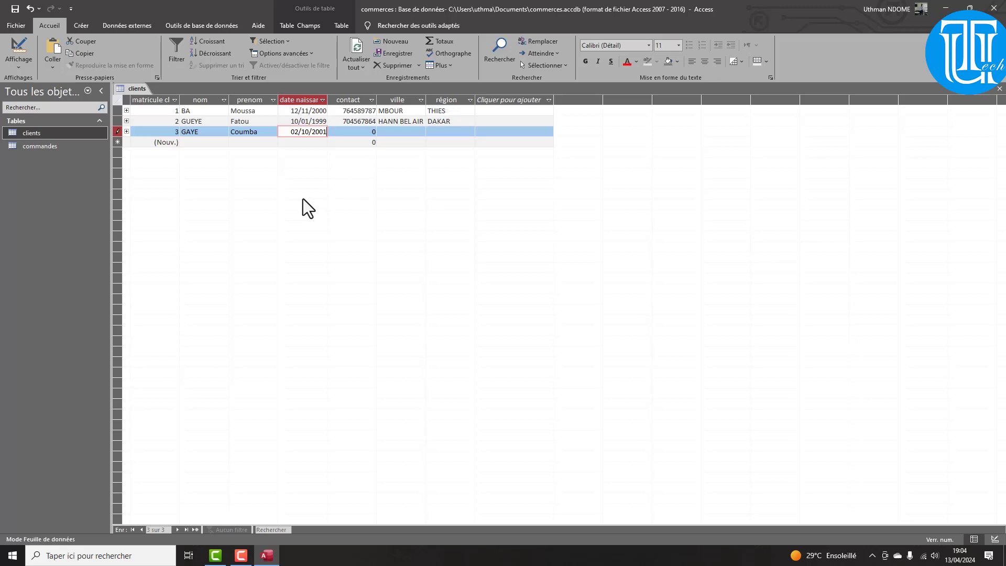
key(Tab)
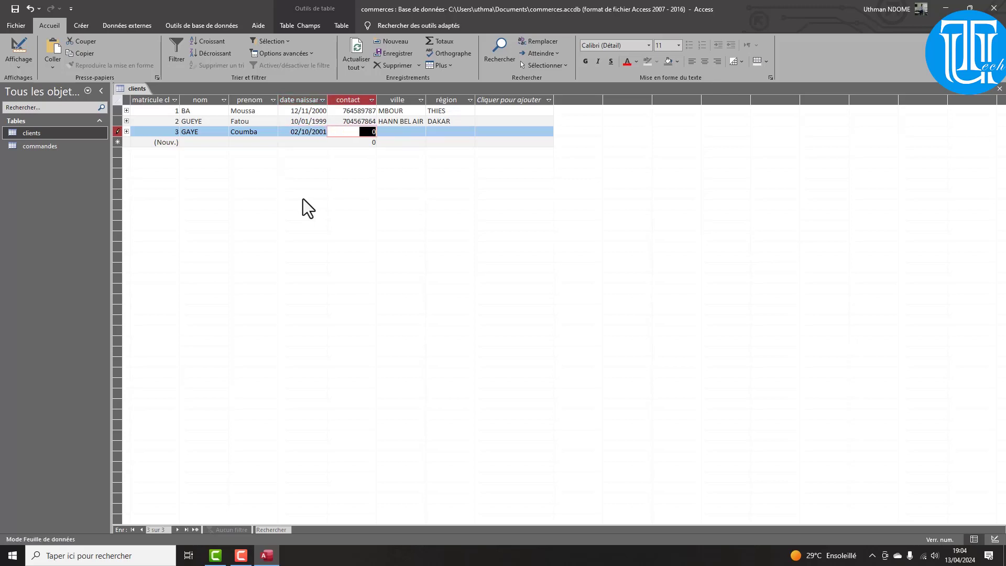
key(Tab)
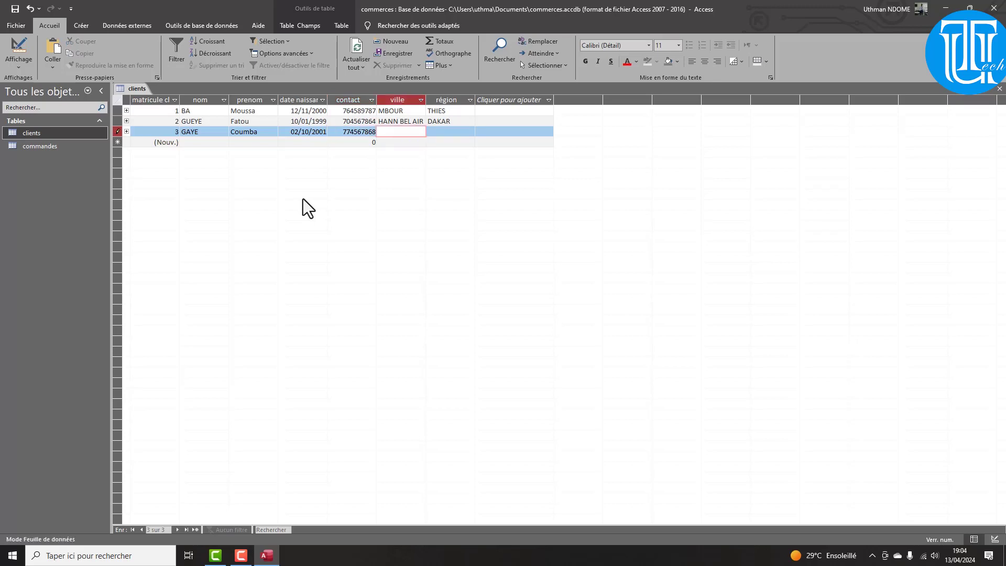
text(pikine)
key(Tab)
text(dakar)
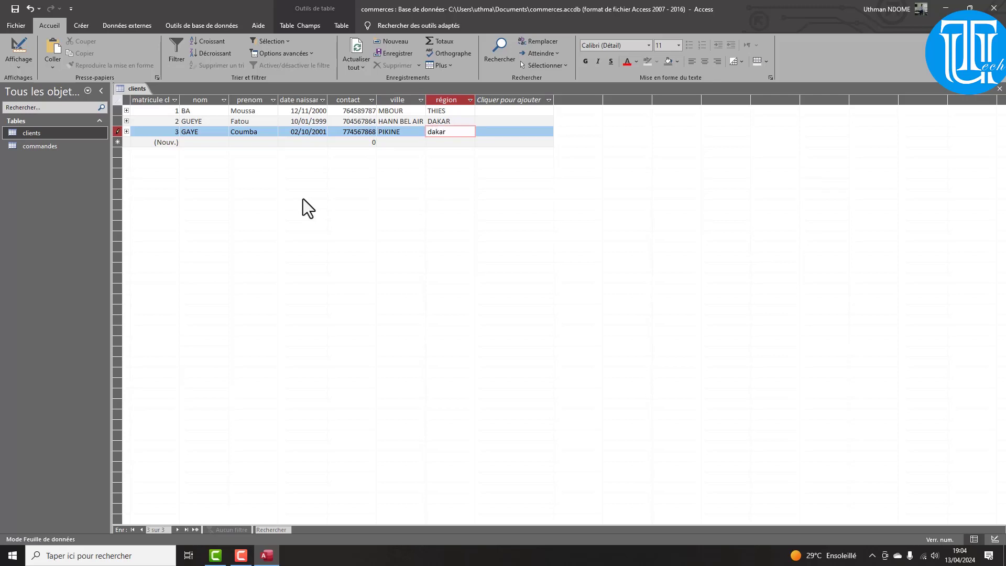
key(Tab)
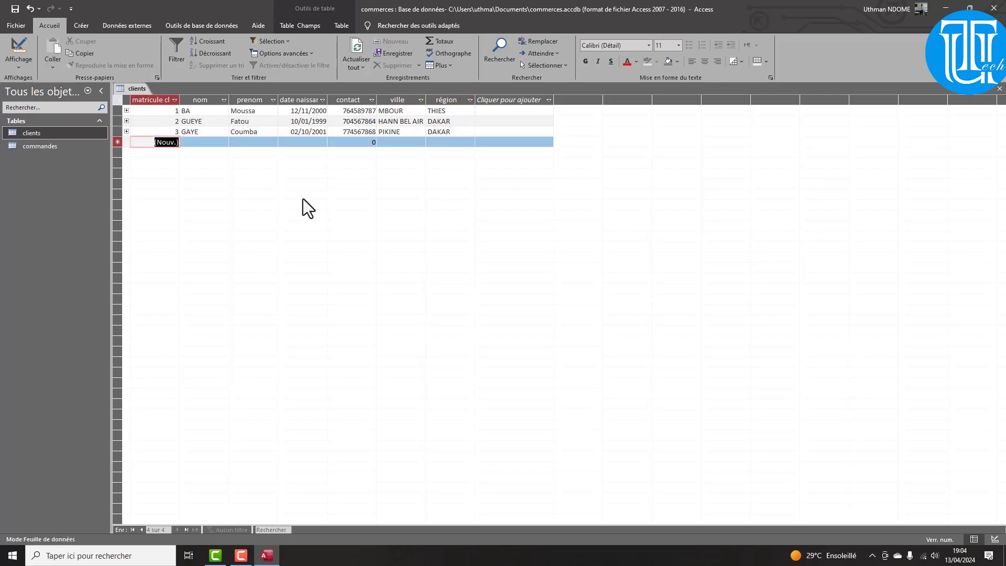
Enter the fourth client's last name in capitals and their first name
key(Tab)
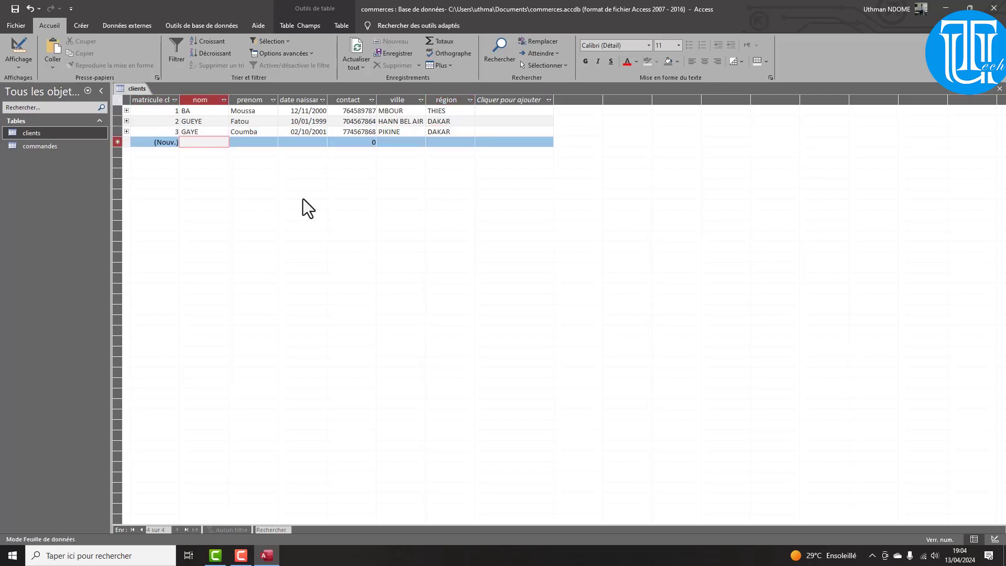
key(Caps_Lock)
key(Tab)
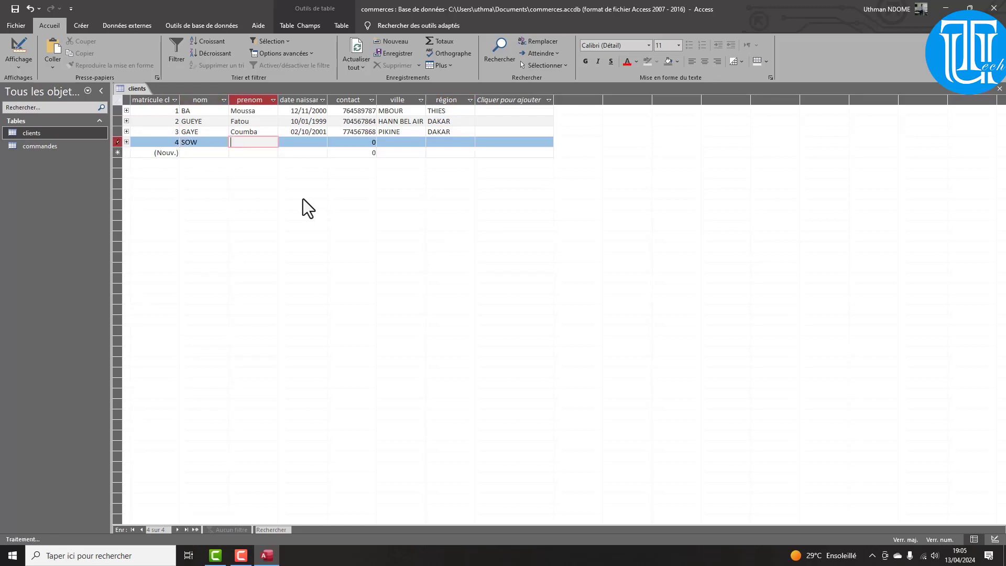
key(Caps_Lock)
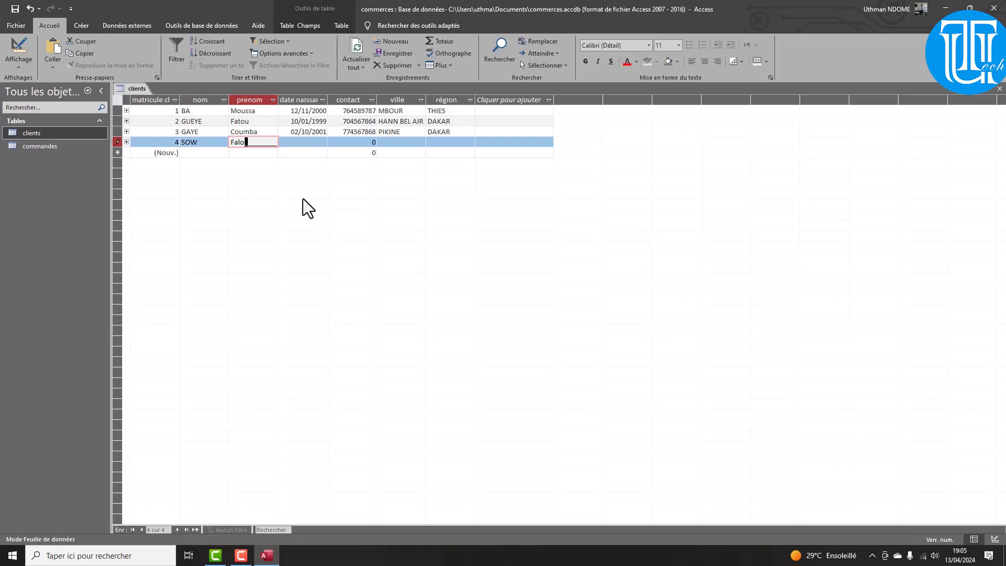
key(Tab)
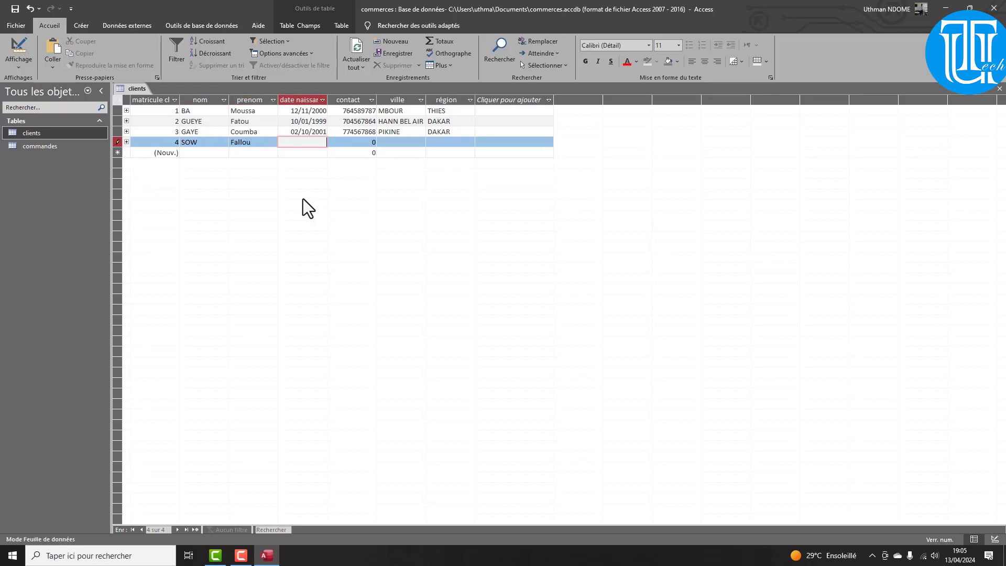
Give the fourth client birth date 11/11/1992, a contact number, city Guédiawaye and region DAKAR
text(11/11/1992)
key(Tab)
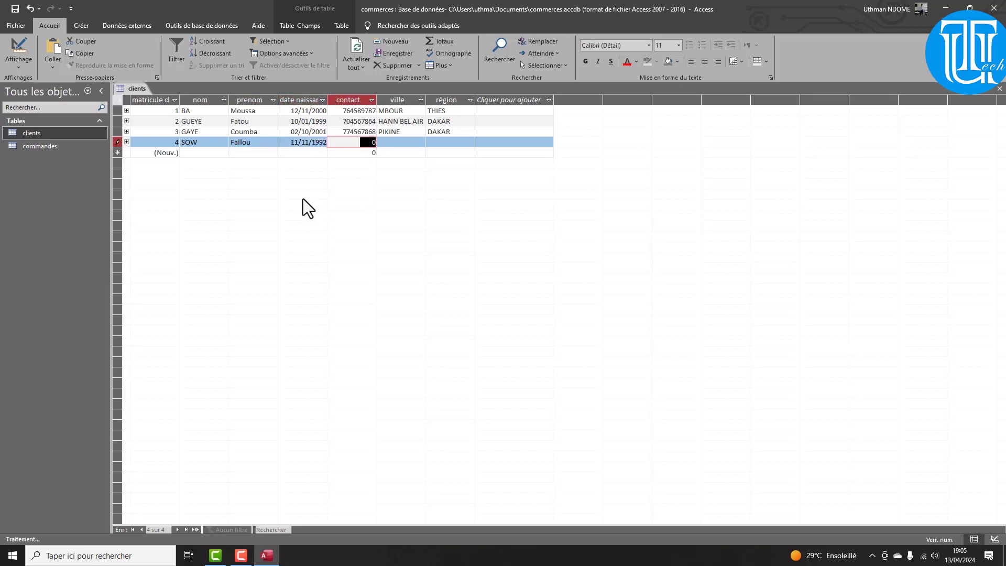
key(Tab)
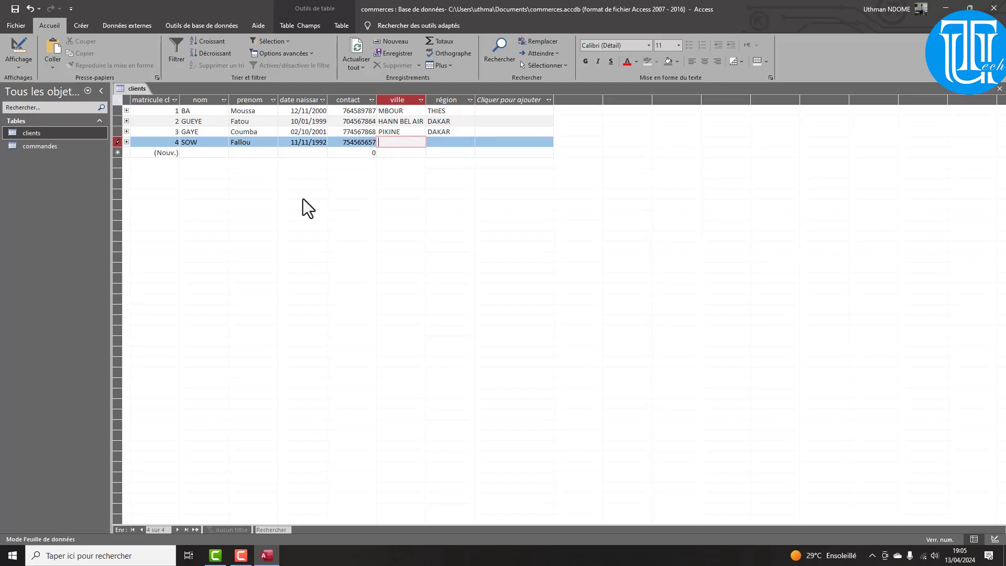
text(Guédiawaye)
key(Tab)
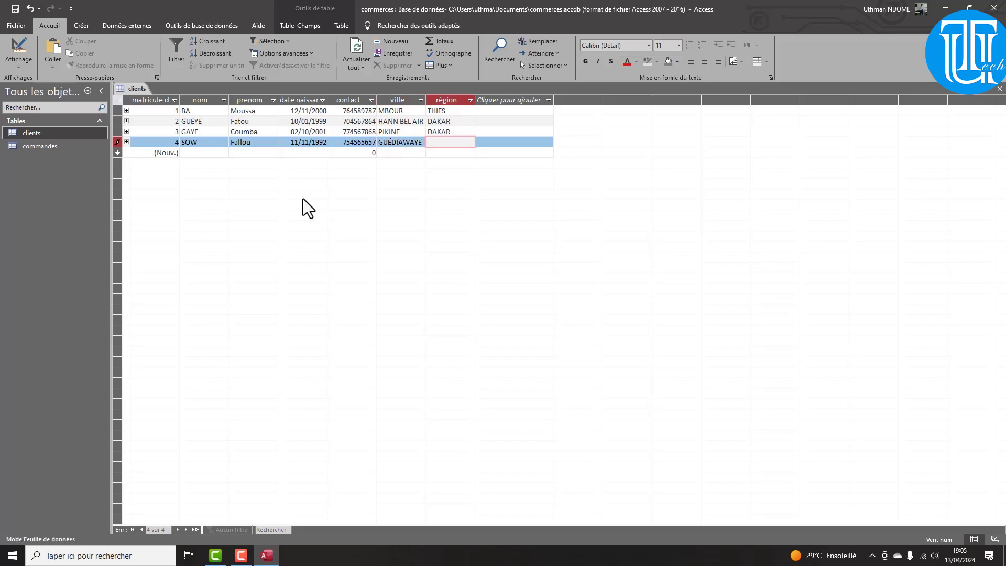
text(dakar)
key(Tab)
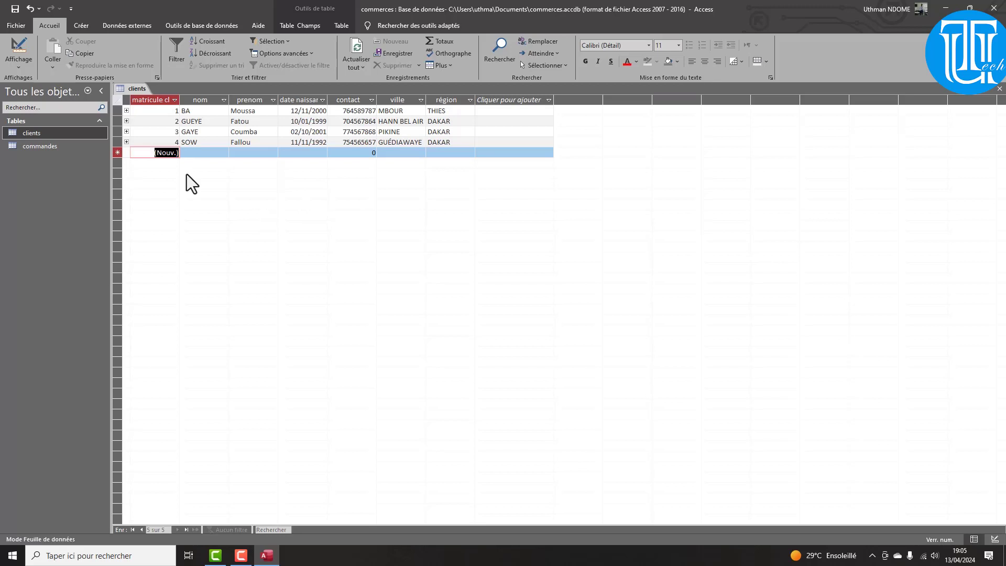
click(127, 132)
click(127, 132)
Open the commandes table and enter two orders for client 1: 15000 and 12000
click(33, 146)
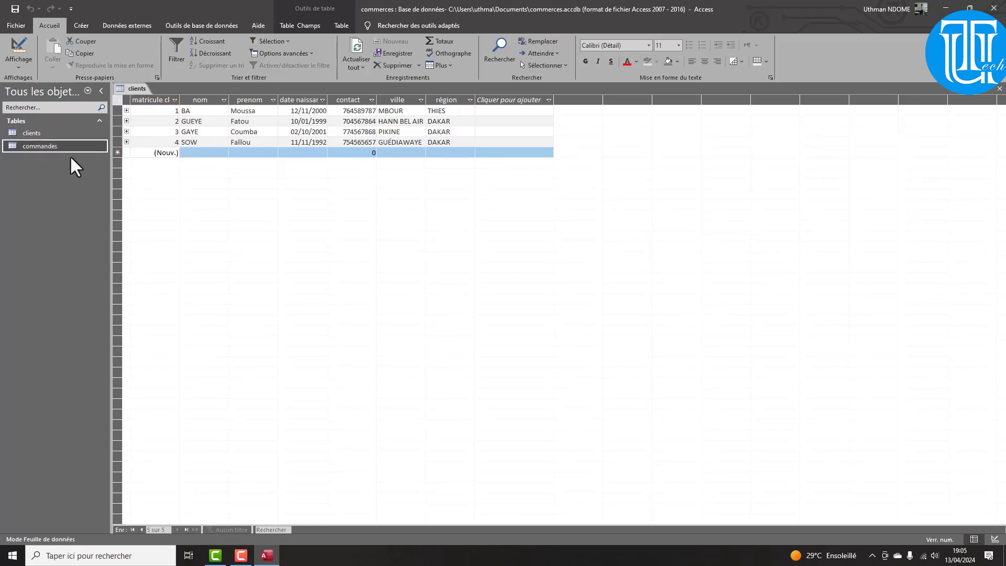
double_click(52, 146)
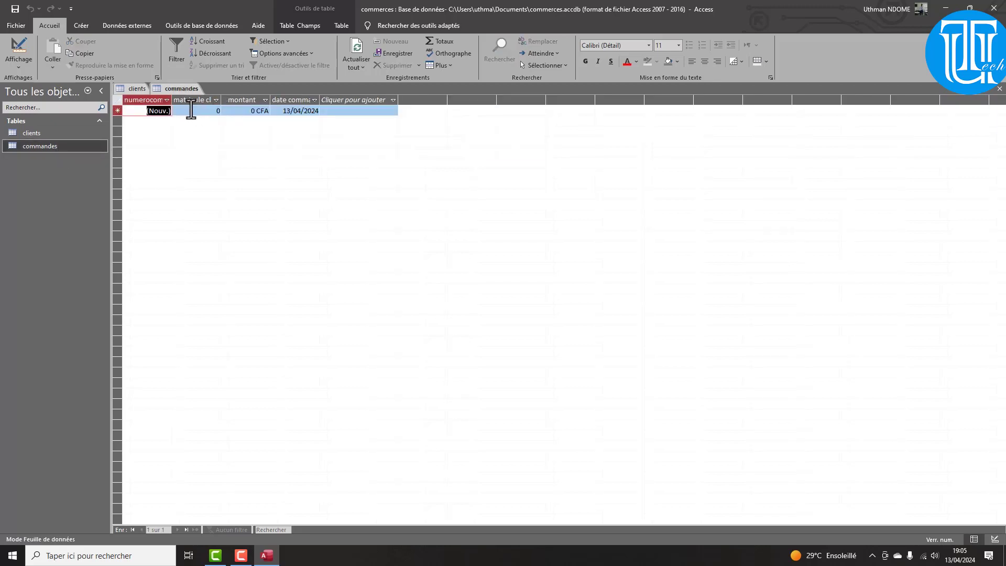
key(Tab)
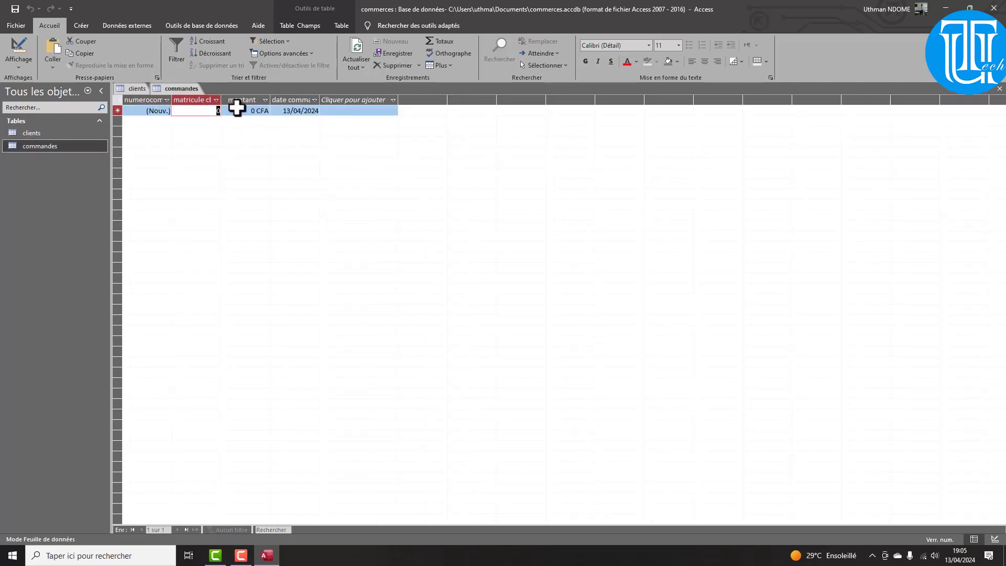
text(1)
key(Tab)
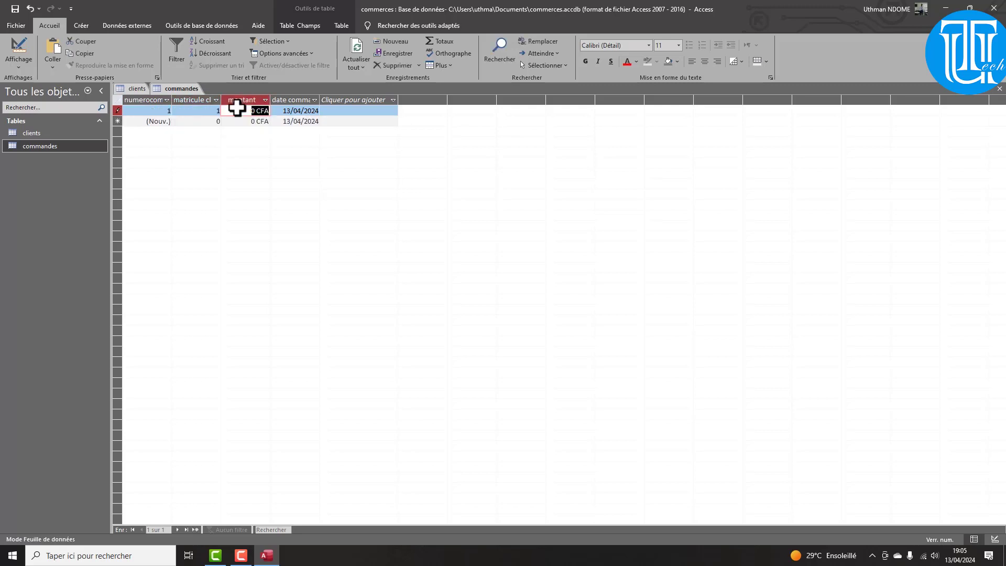
text(15000)
key(Down)
key(Home)
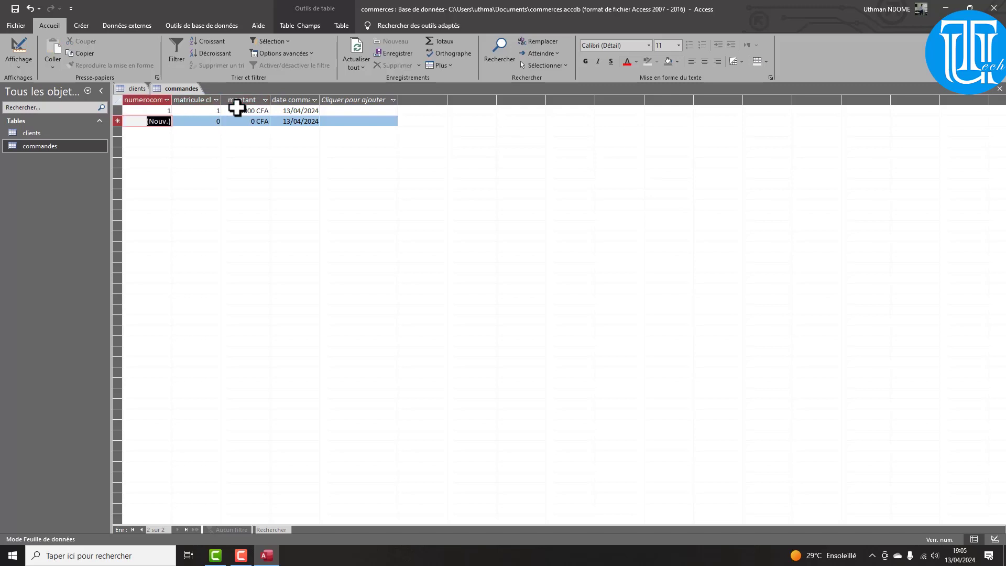
key(Tab)
text(1)
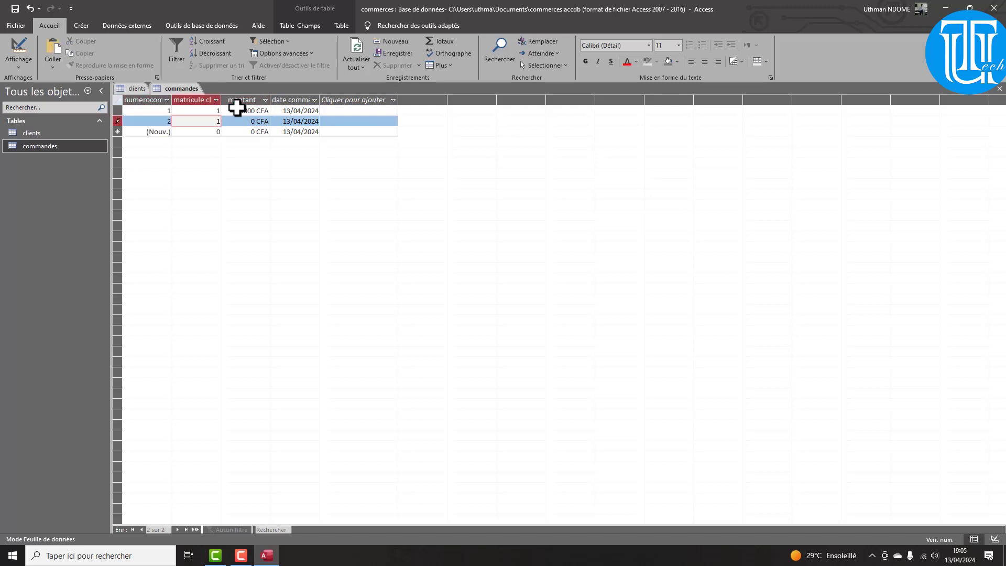
key(Tab)
text(12000)
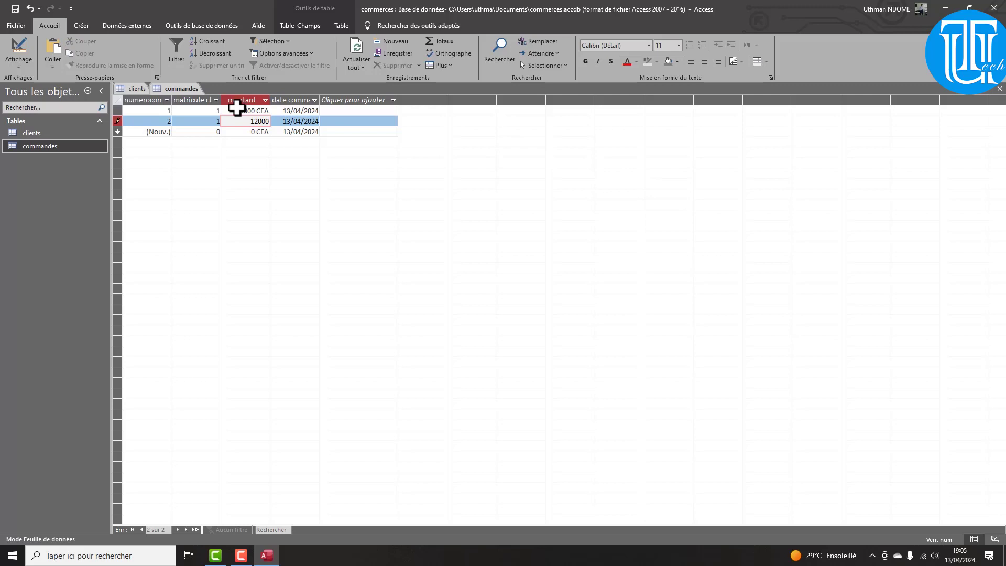
key(Down)
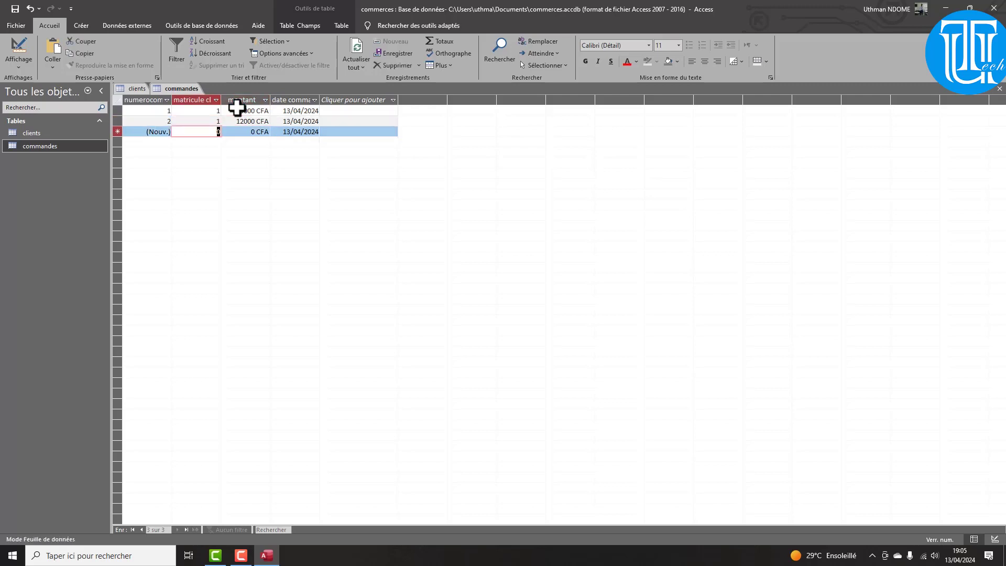
Add a 2000 order for client 1 and orders of 30000 and 15000 for client 2
key(Home)
key(Tab)
text(1)
key(Tab)
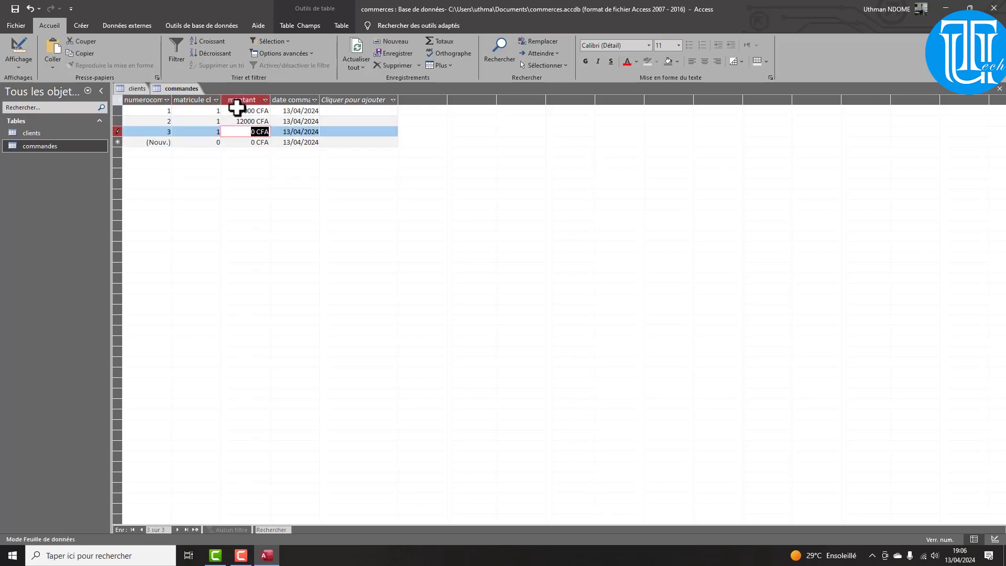
text(2000)
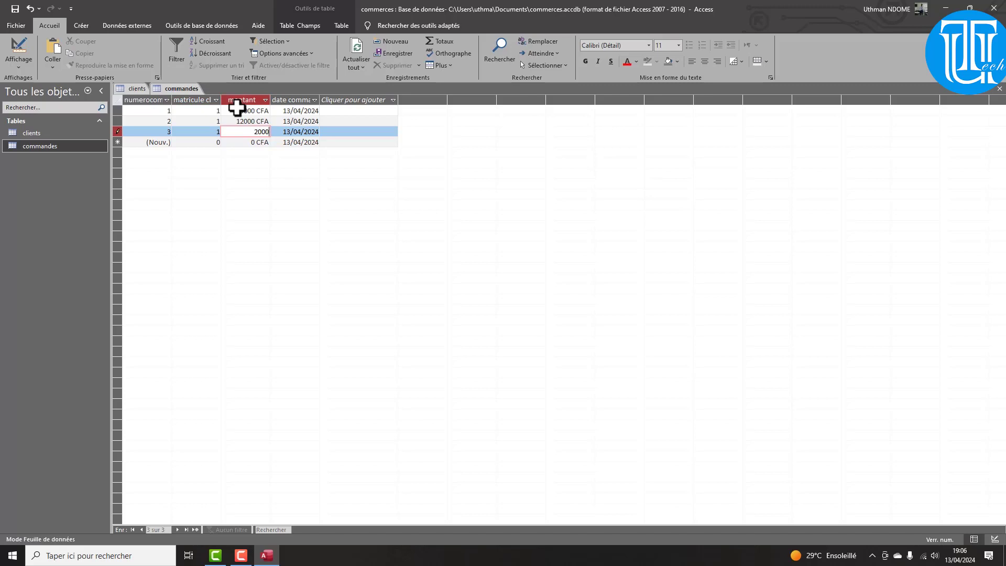
key(Down)
key(shift+Tab)
text(2)
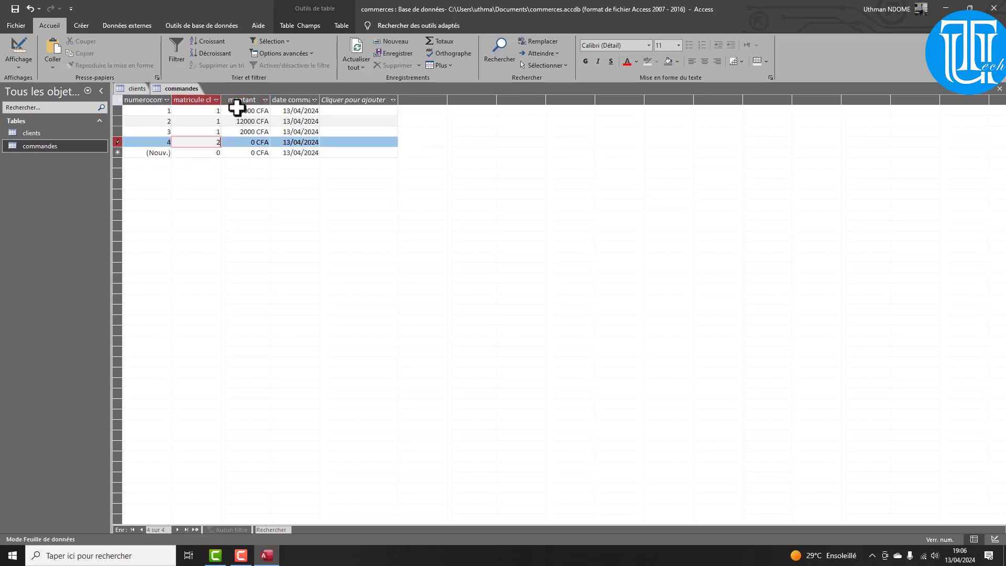
key(Tab)
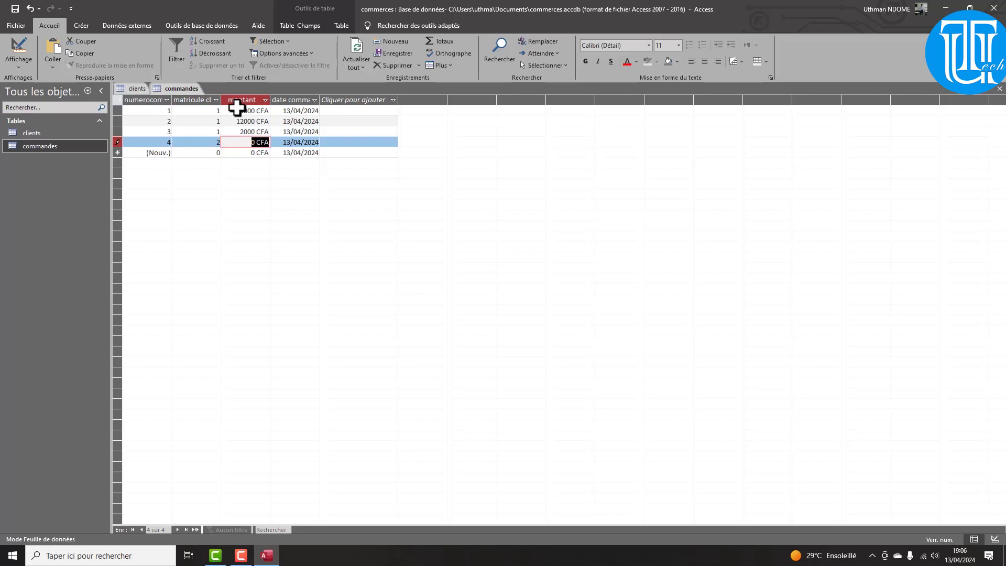
text(30000)
key(Down)
key(Left)
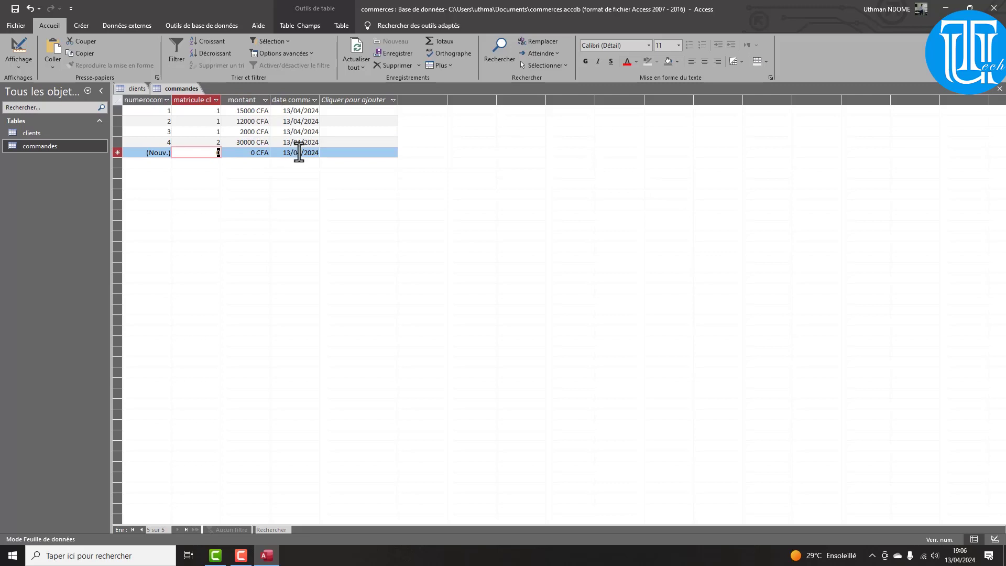
text(2)
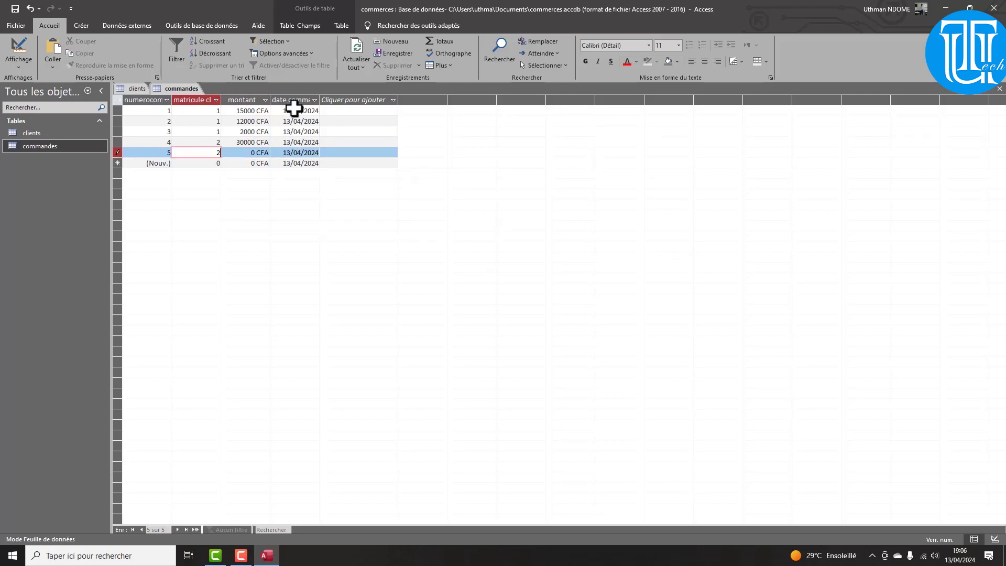
key(Tab)
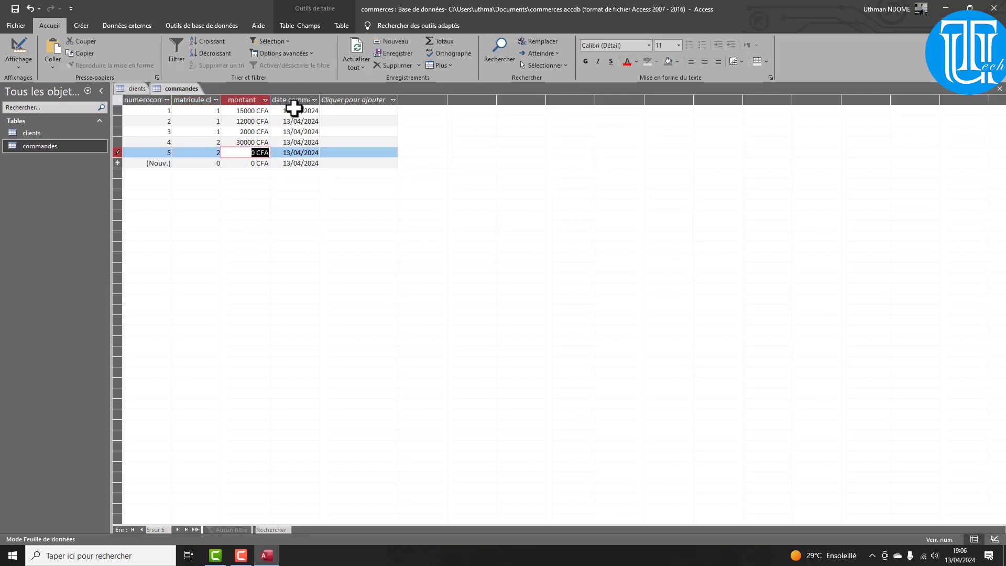
text(15000)
key(Down)
key(Left)
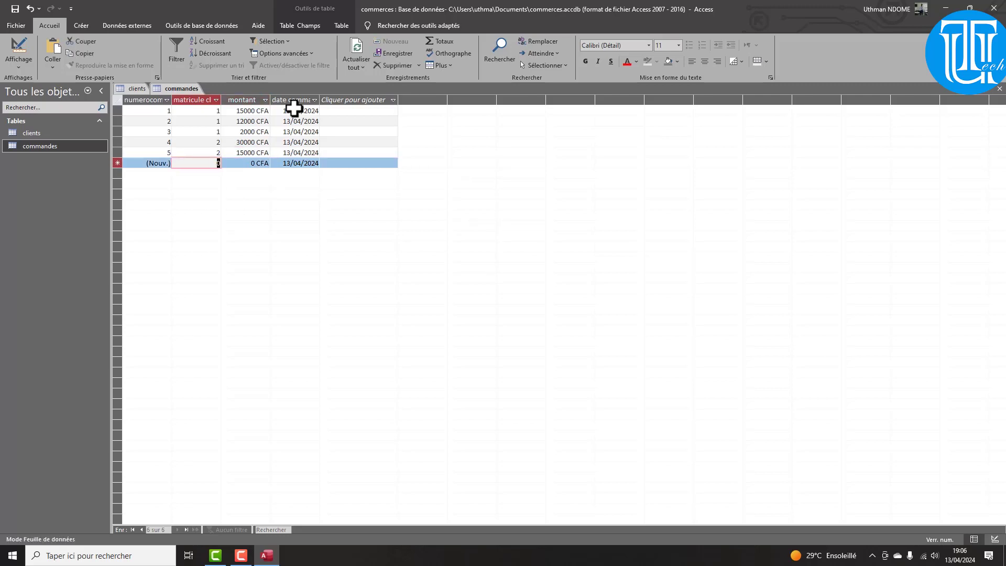
Correct order 5 to 5000, add client 3's 14000 and client 1's 13000 orders, then reopen clients
key(Up)
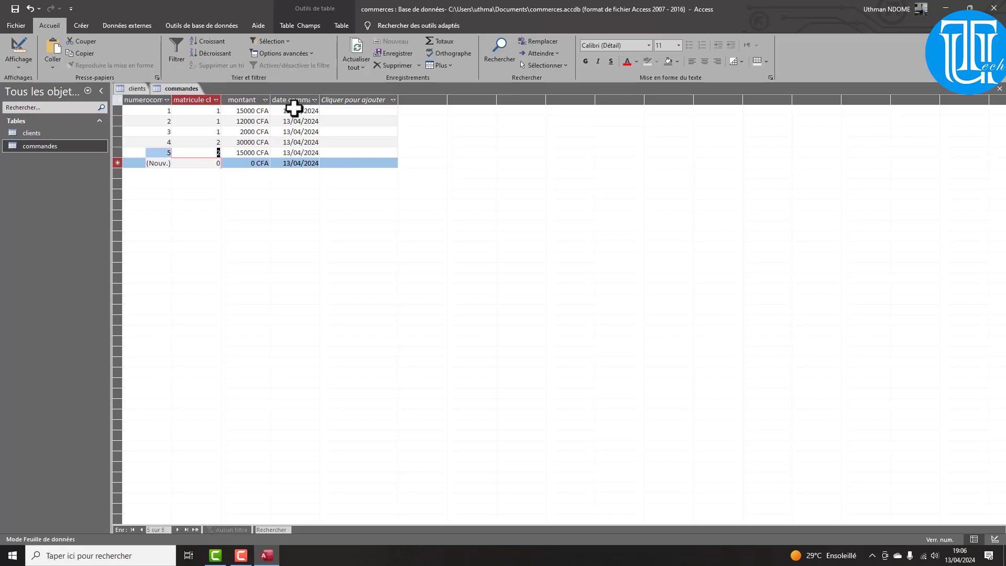
key(Right)
text(500)
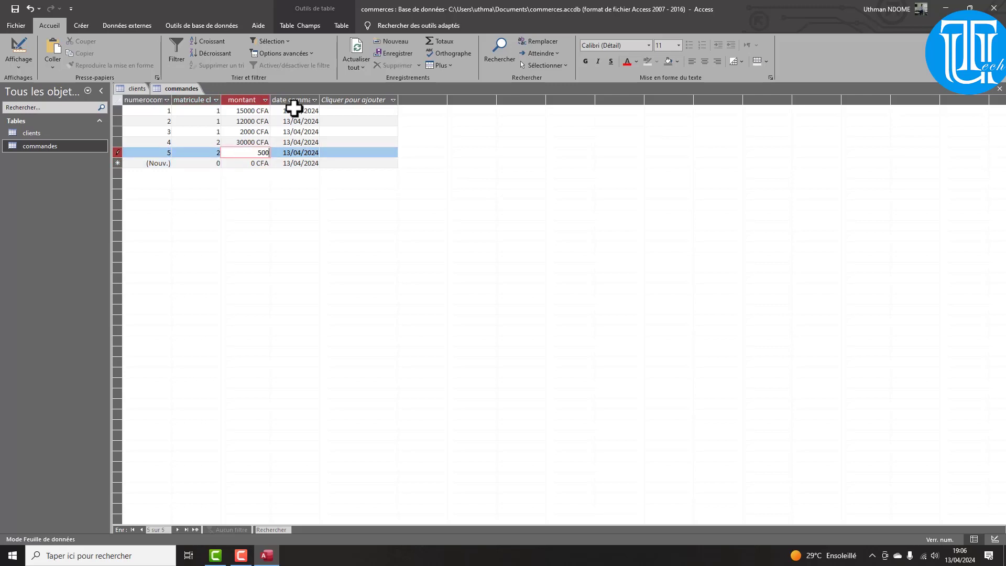
text(0)
key(Down)
key(Left)
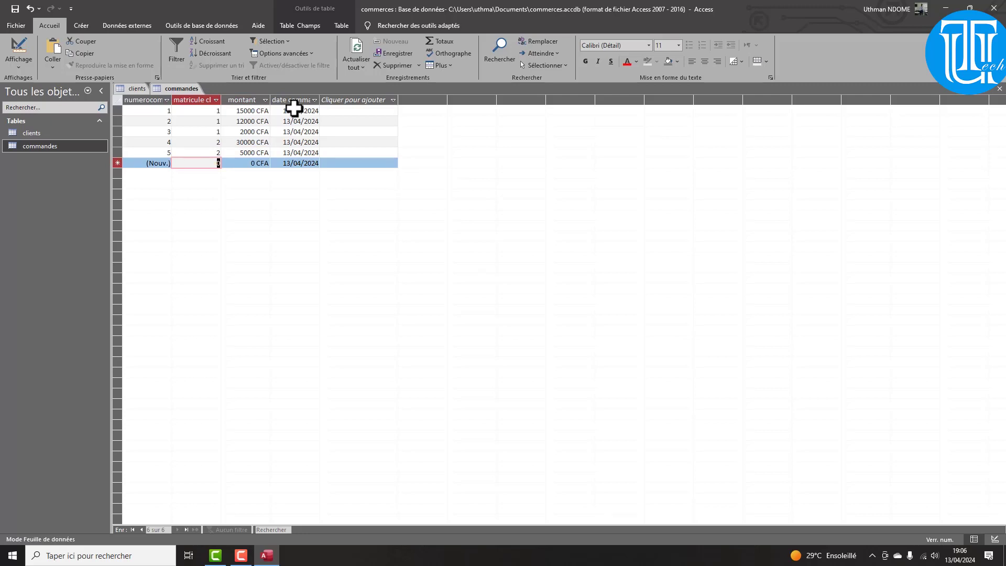
text(3)
key(Right)
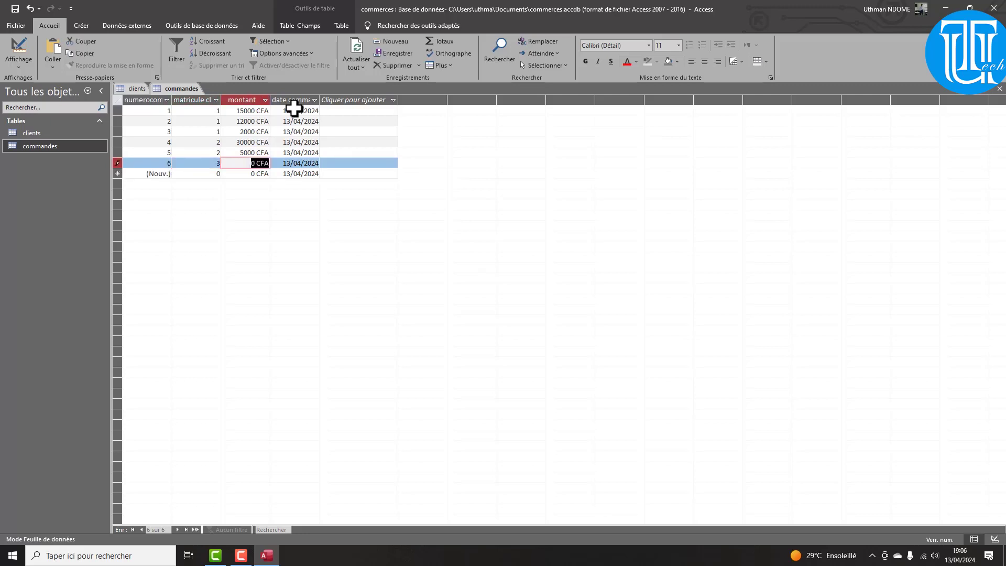
text(14000)
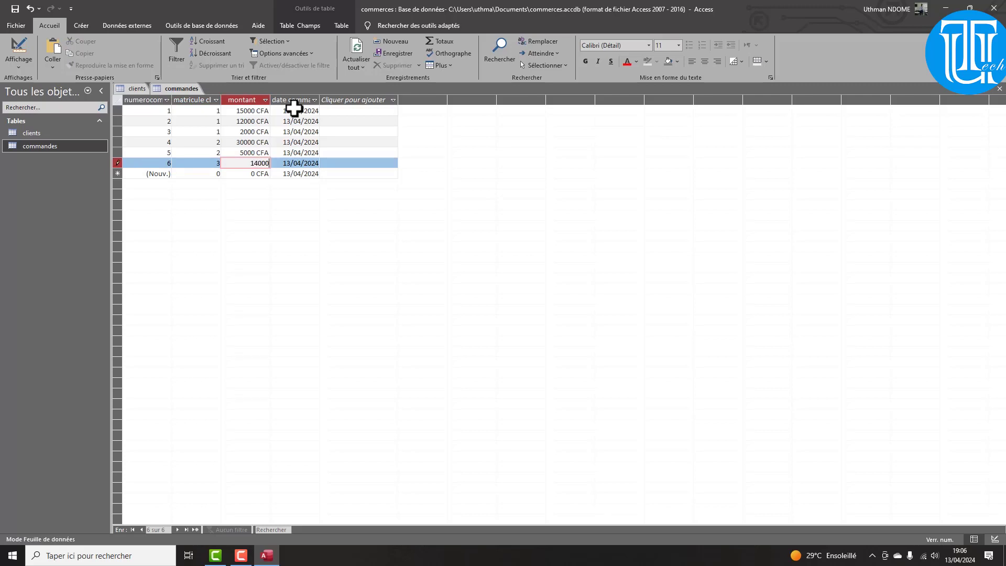
key(Return)
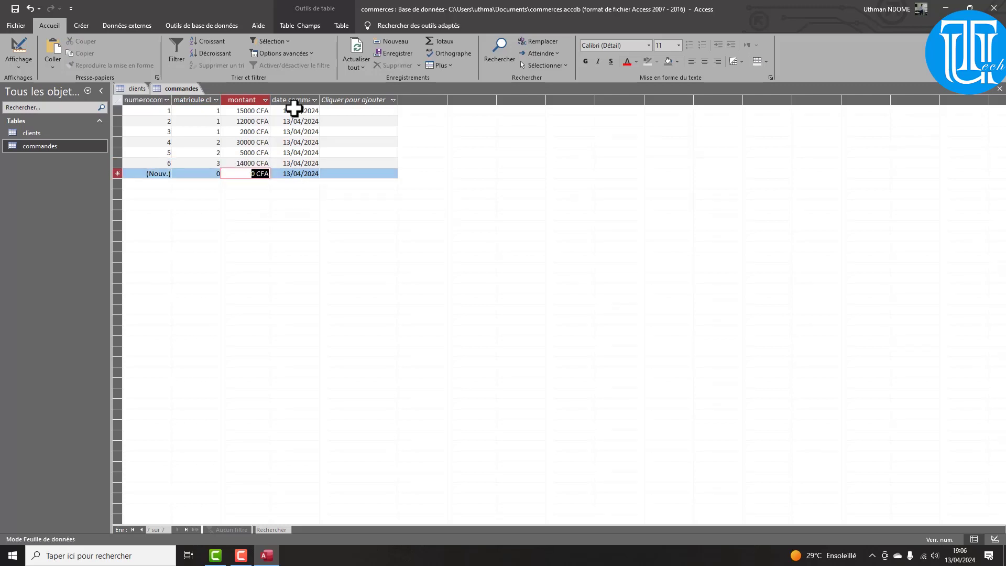
key(Return)
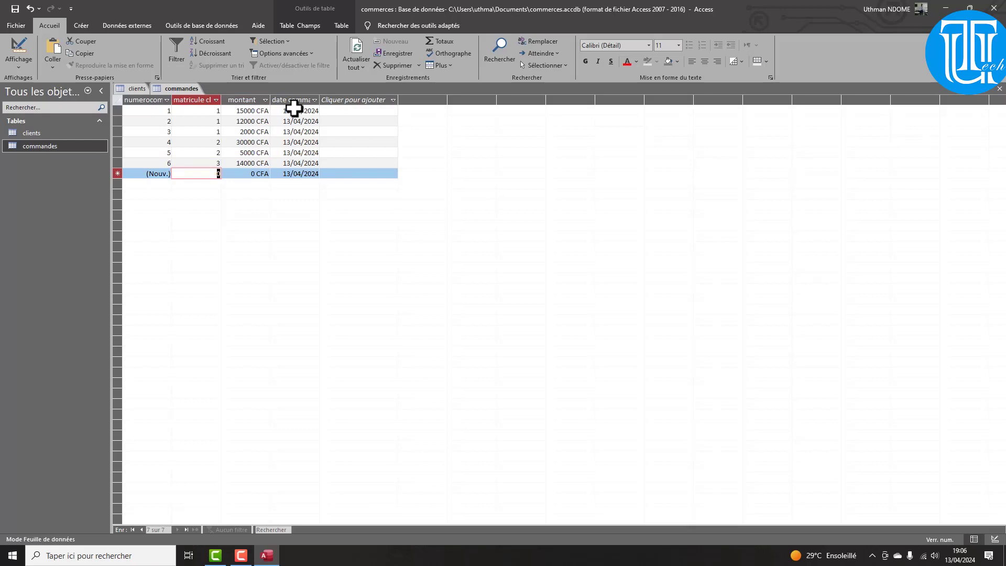
text(1)
key(Return)
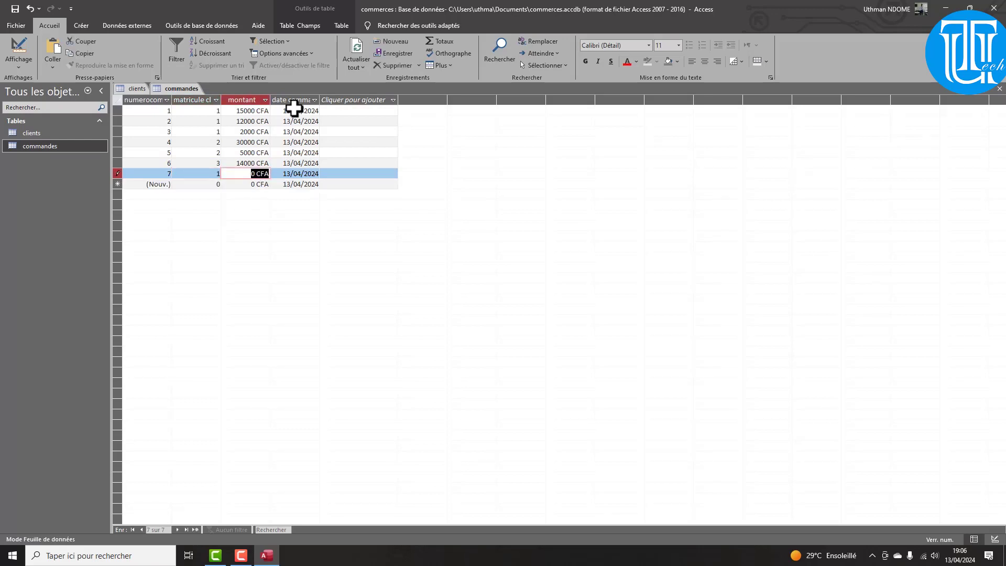
text(13000)
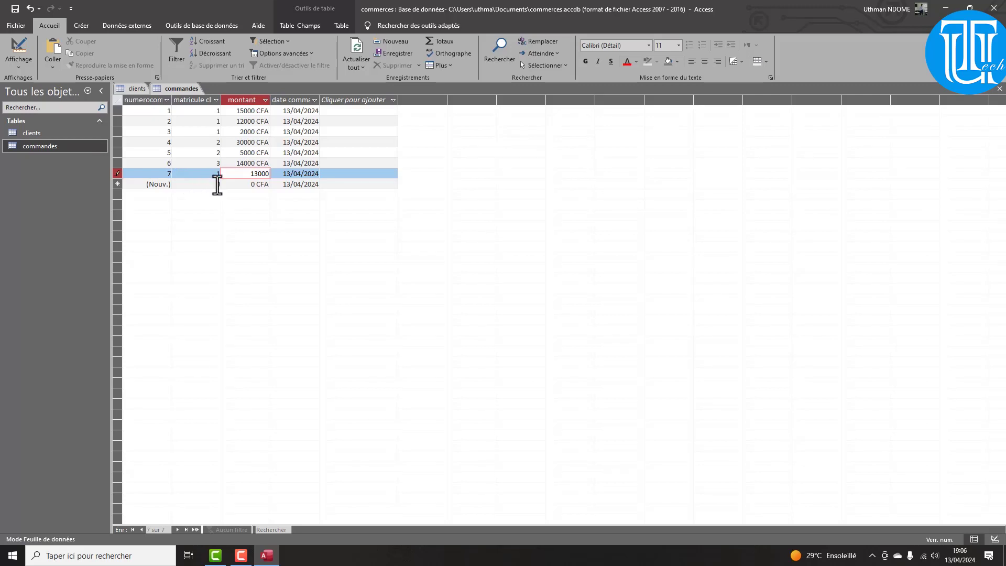
double_click(29, 134)
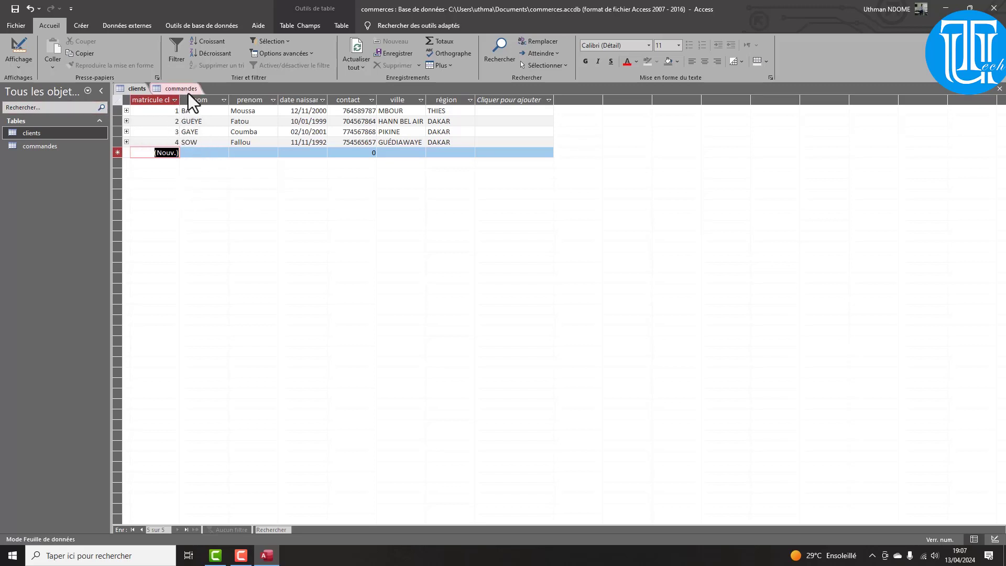
In design view, insert a civilite field above nom and give it the Lookup Wizard data type
click(20, 64)
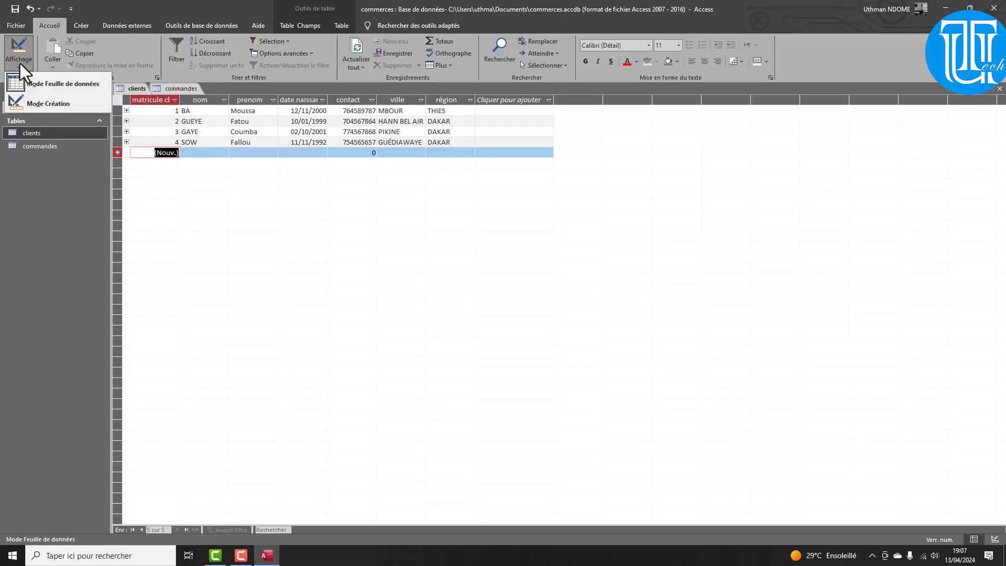
click(57, 98)
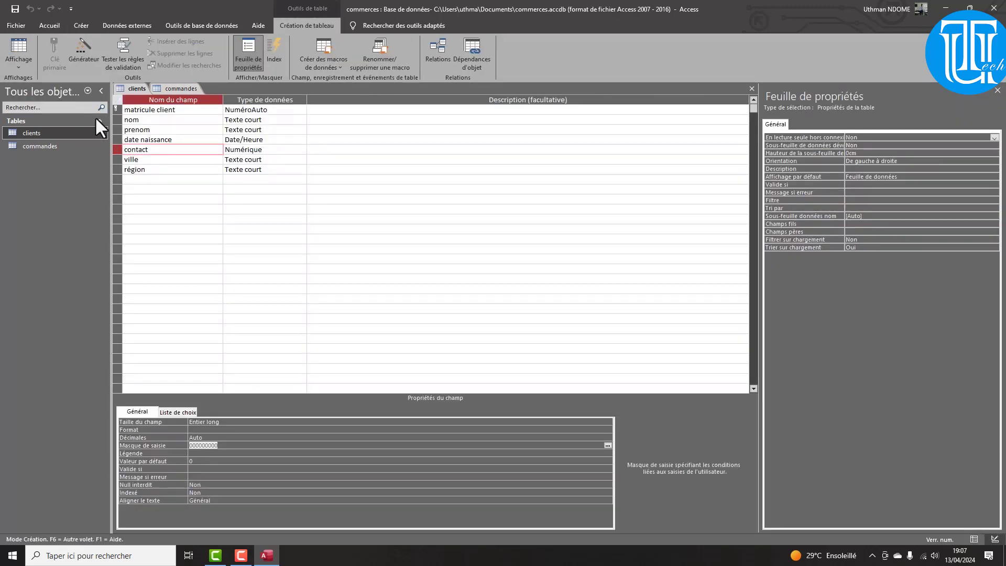
click(117, 119)
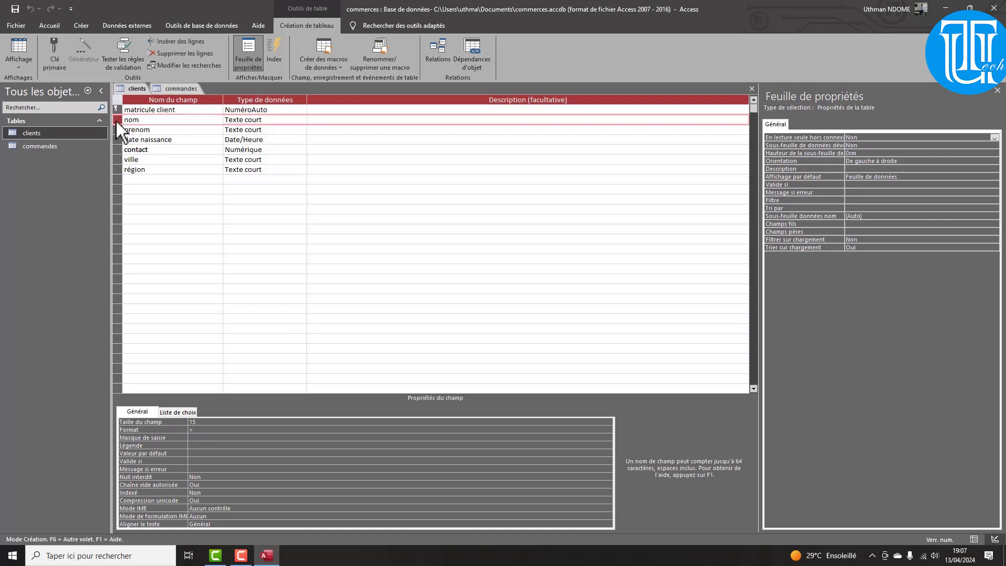
right_click(116, 121)
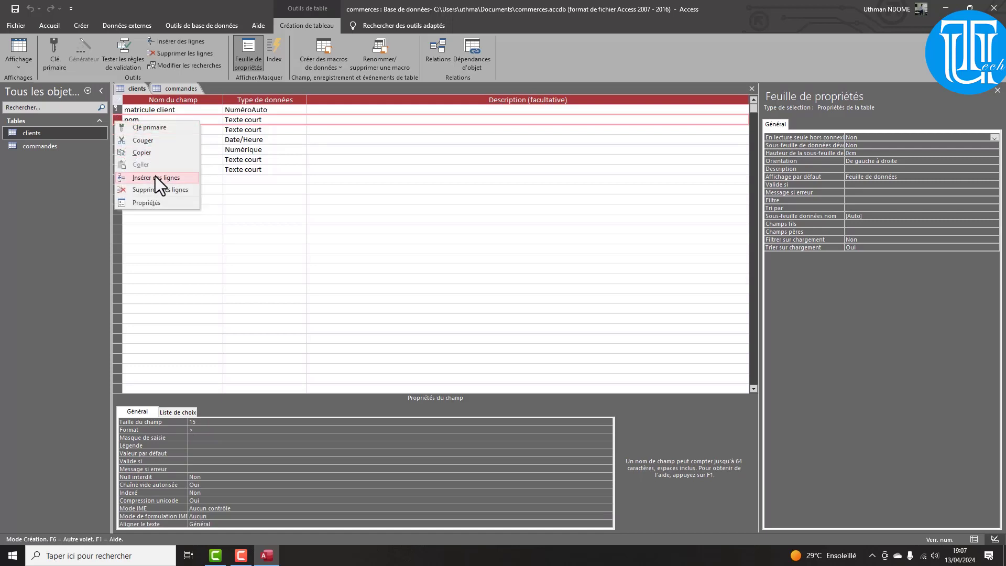
click(157, 178)
click(128, 120)
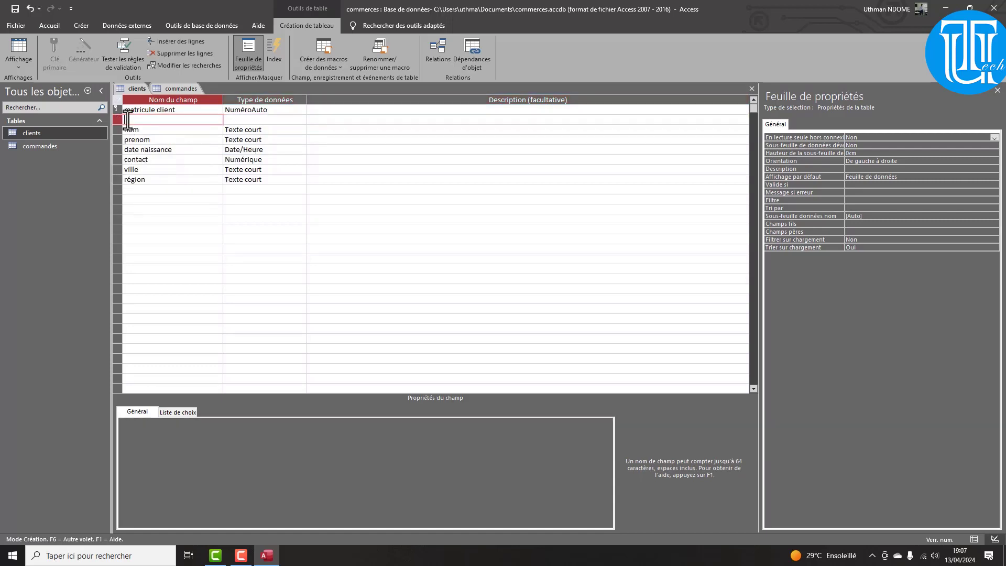
text(civilite)
click(233, 120)
click(303, 122)
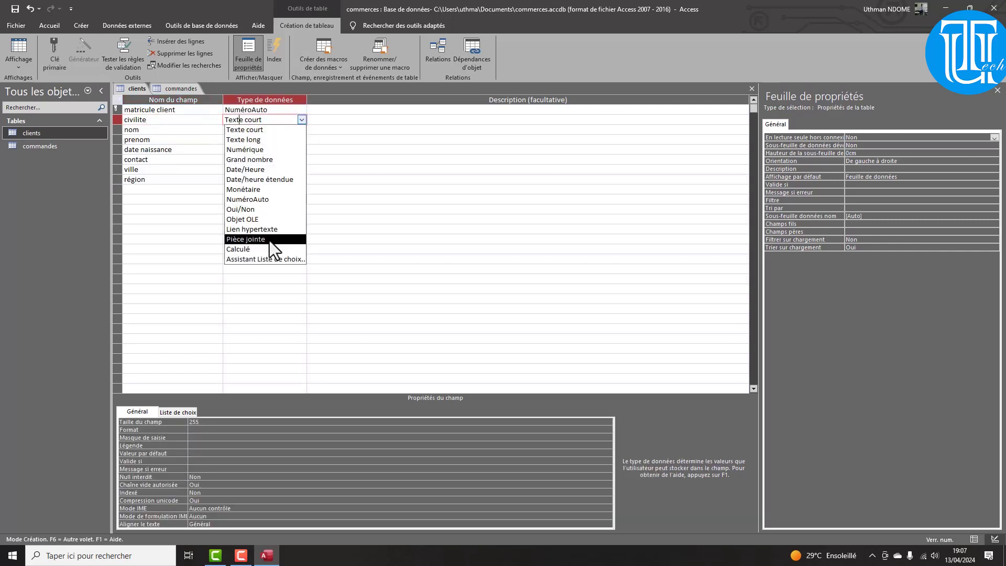
click(272, 260)
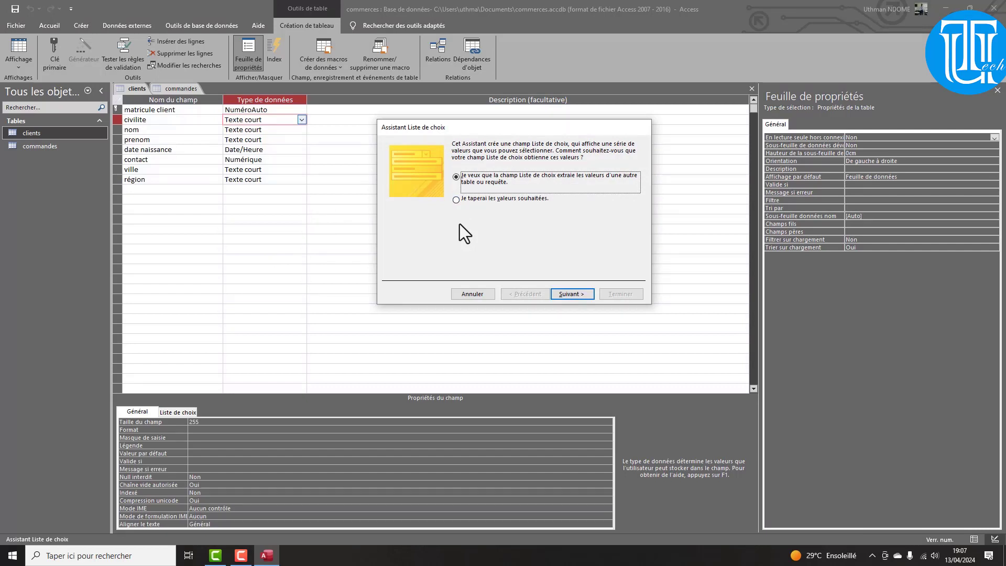
Rerun the Lookup Wizard with typed-in values, limit civilite to its list, and finish
click(472, 294)
click(302, 120)
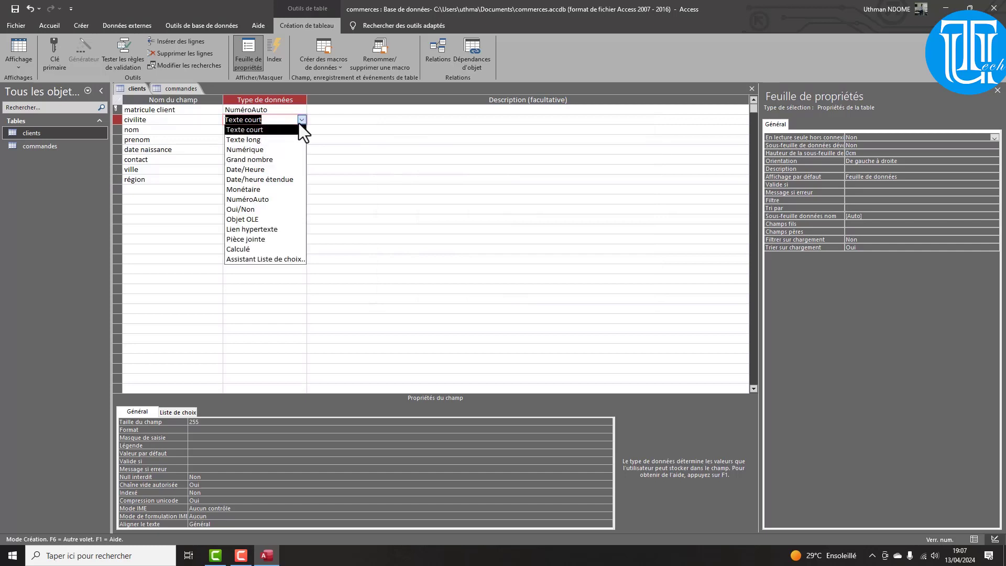
click(273, 261)
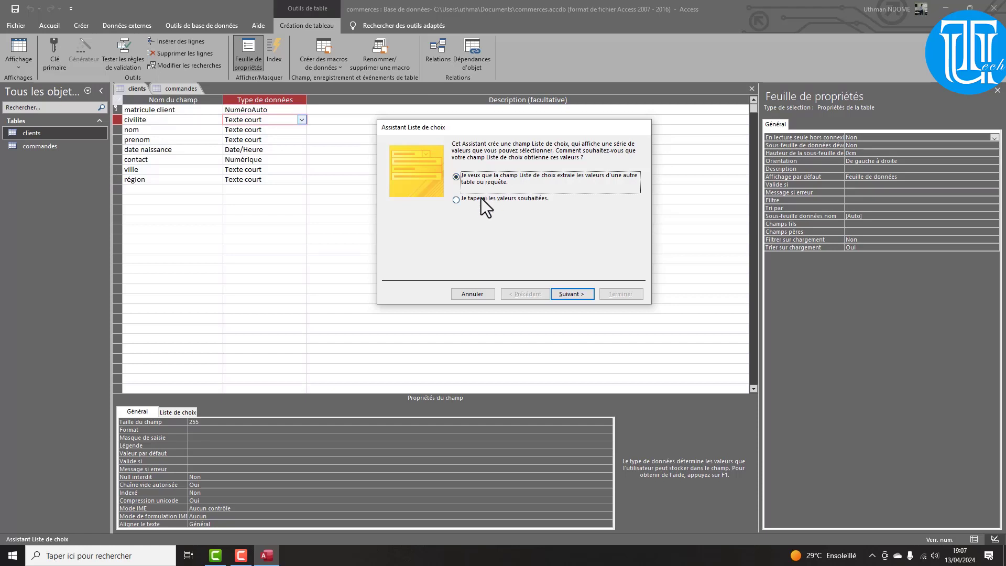
click(473, 199)
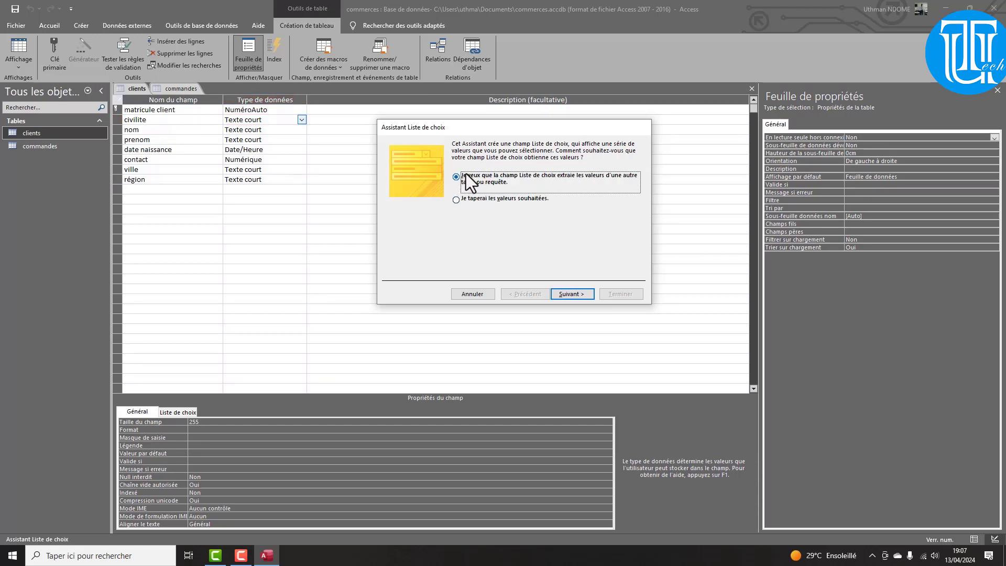
click(455, 201)
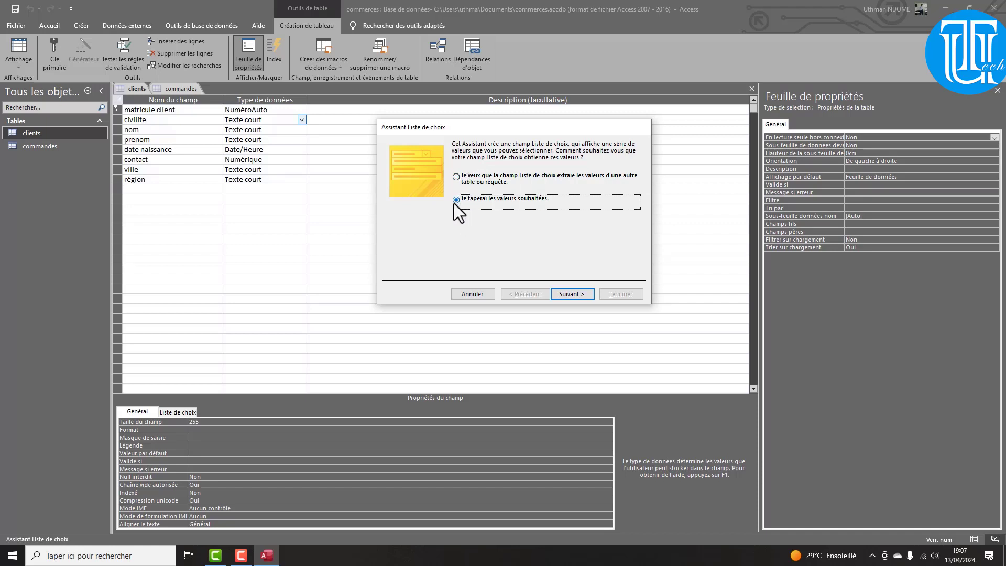
click(563, 295)
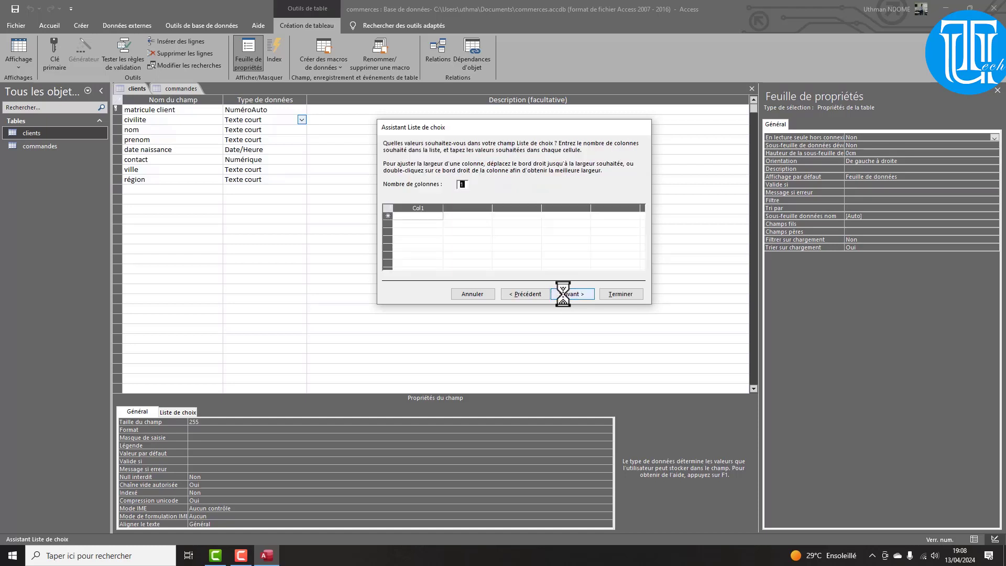
click(575, 292)
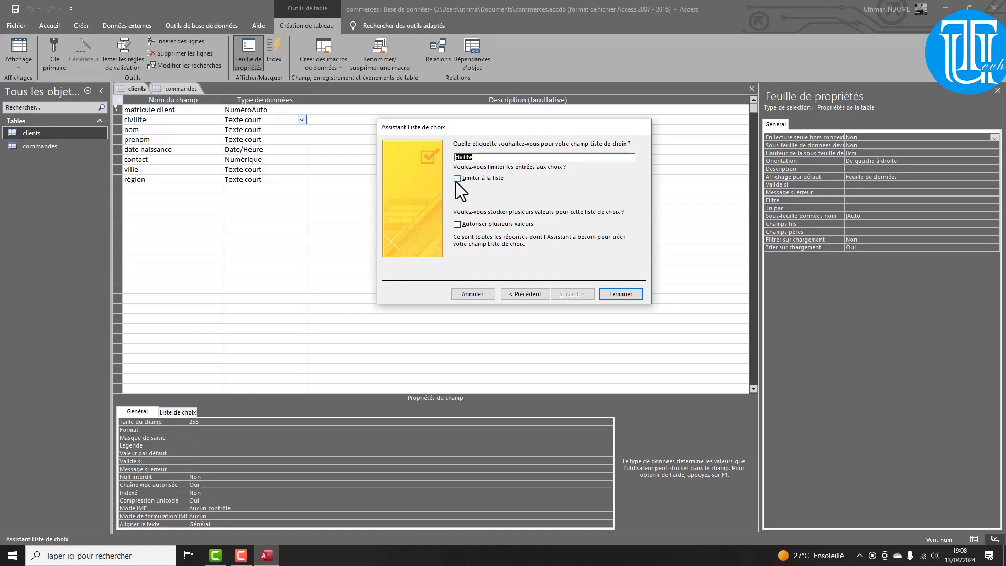
click(456, 179)
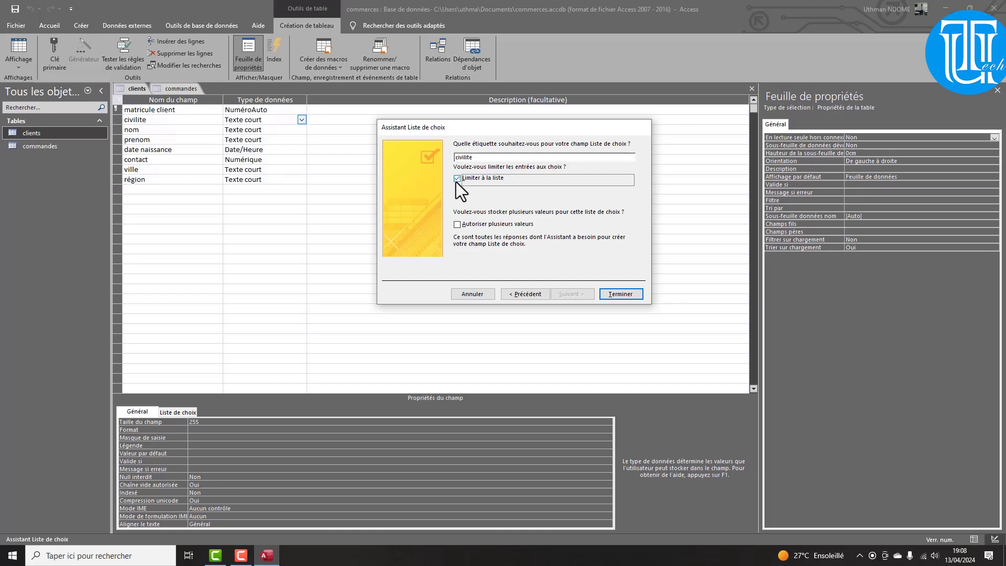
click(458, 225)
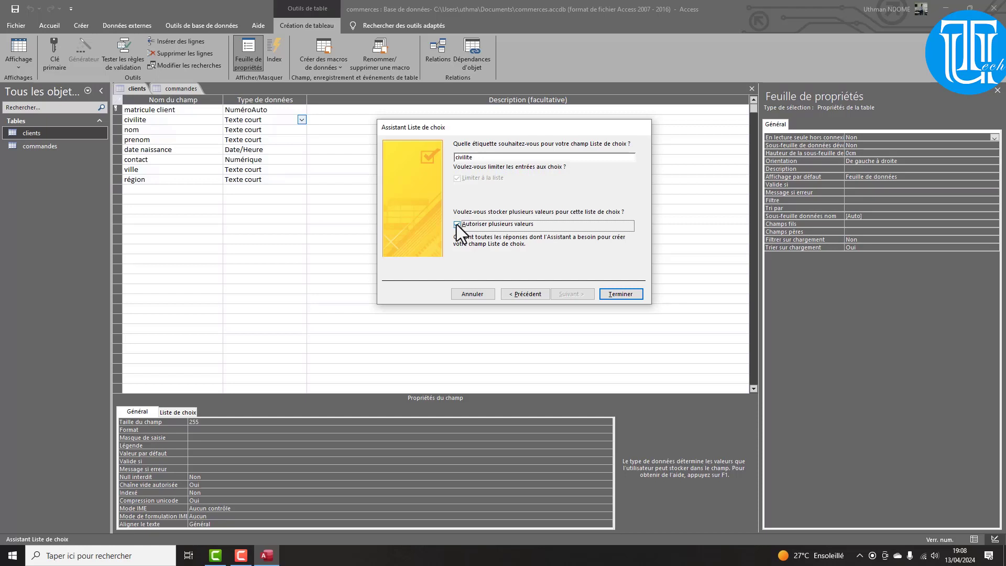
click(457, 224)
click(620, 294)
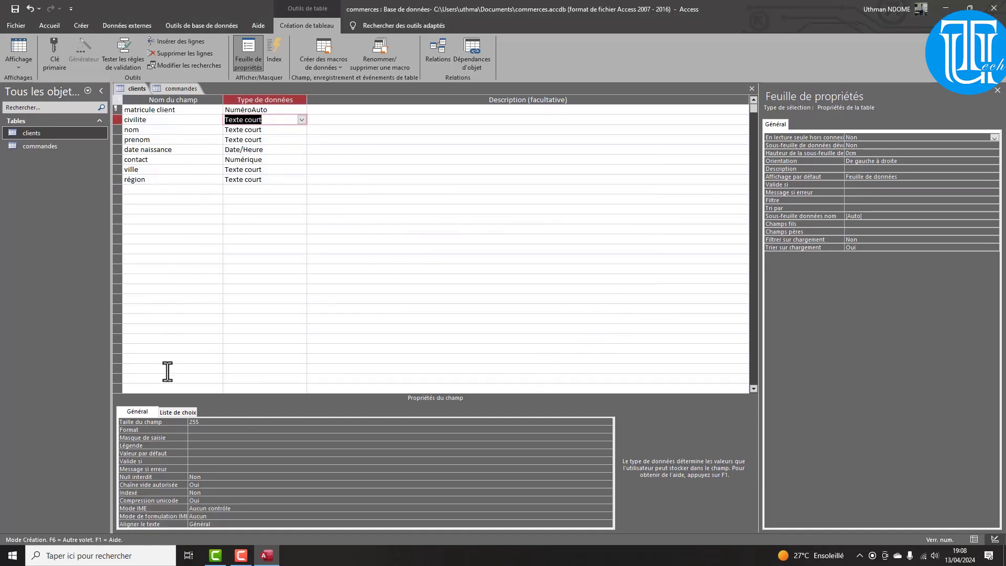
Enter "M";"Mme" as the civilite field's lookup list contents
click(176, 411)
click(197, 439)
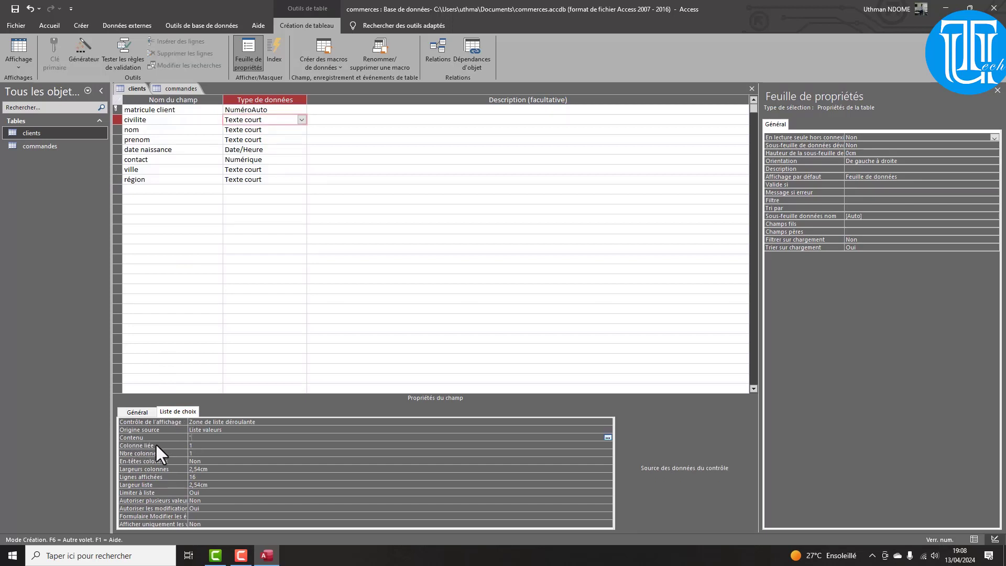
text(M)
text(";"Mme)
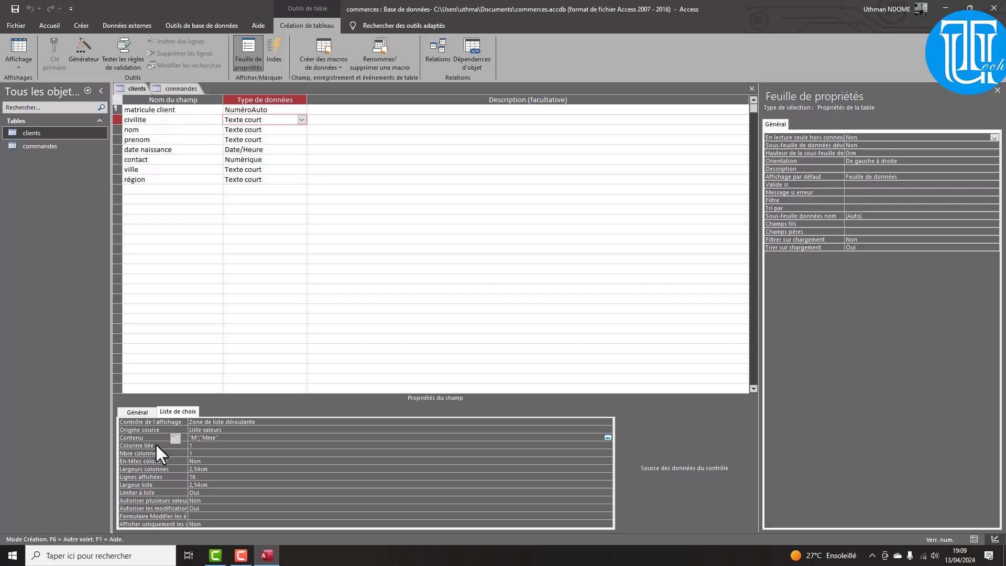
In datasheet view, pick M, Mme, Mme and M from the civilite dropdowns of clients one to four
click(15, 42)
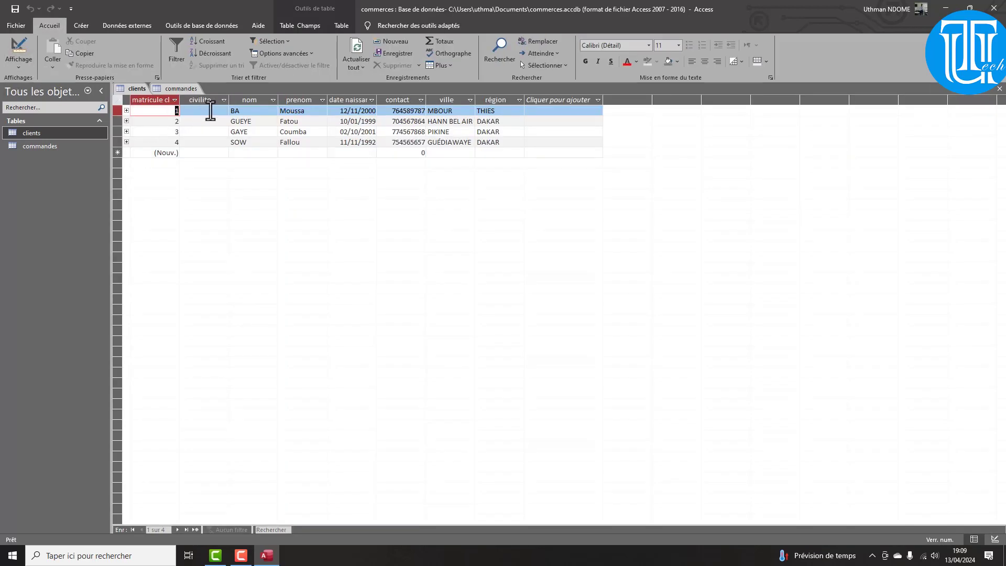
click(225, 111)
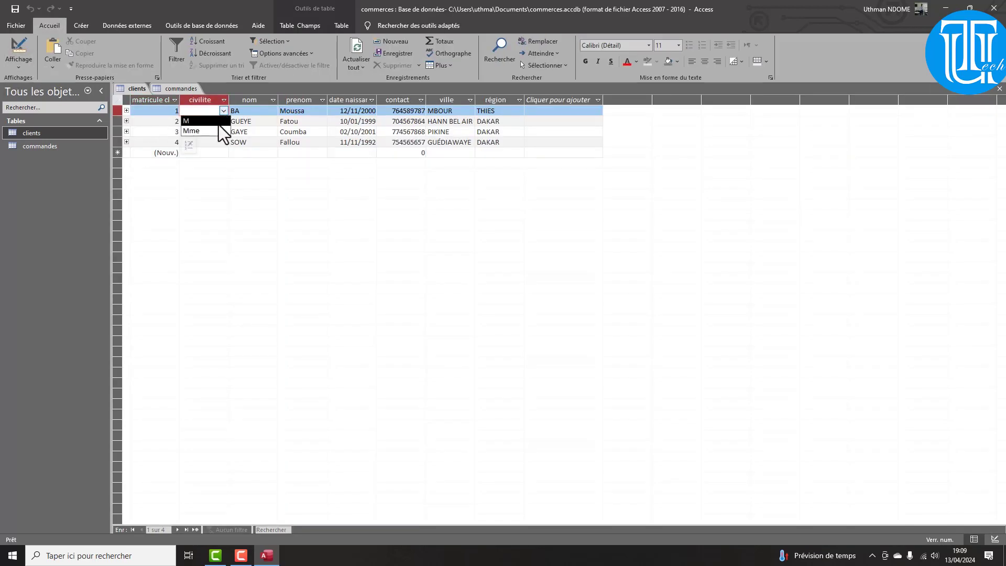
click(219, 123)
click(223, 122)
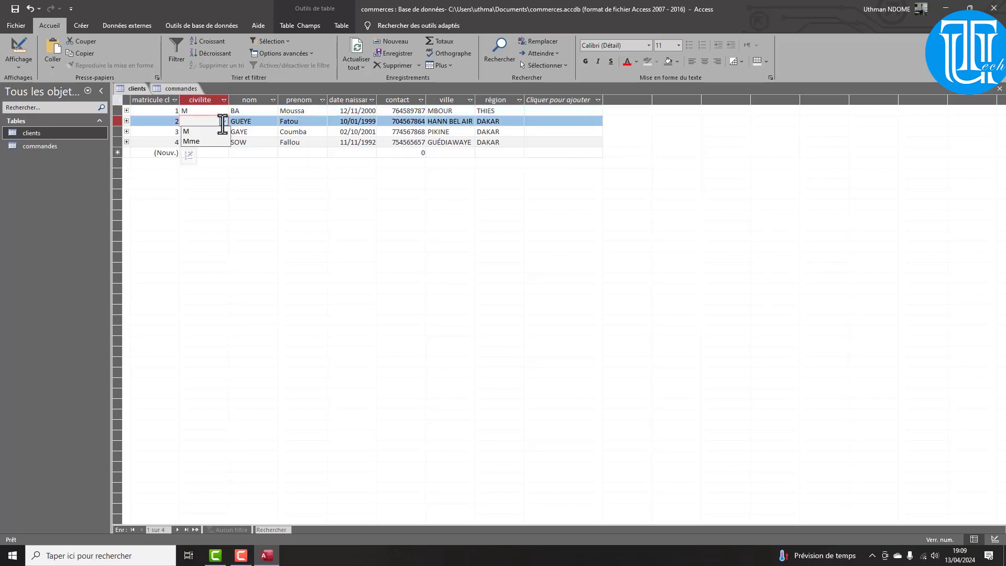
click(209, 142)
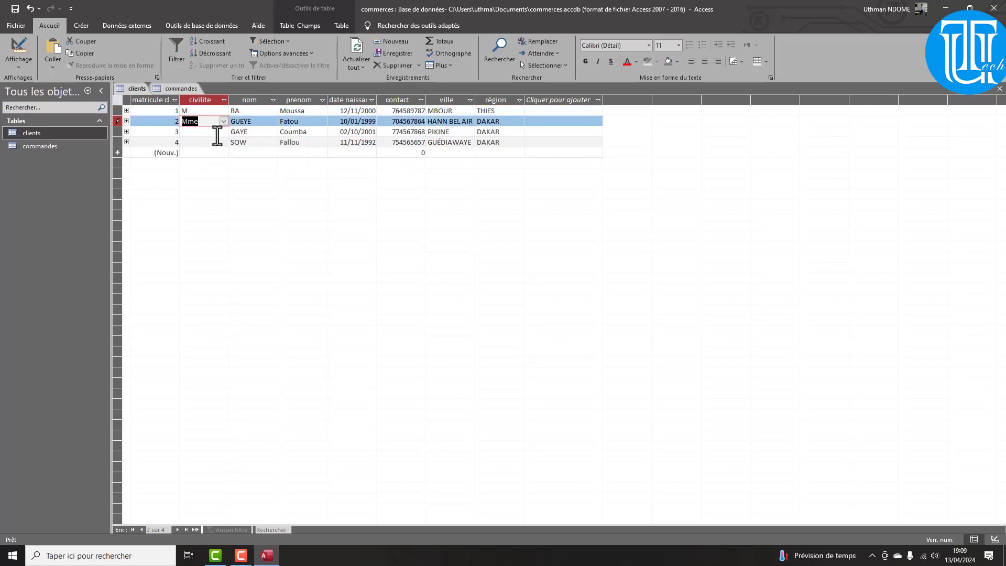
click(223, 132)
click(216, 152)
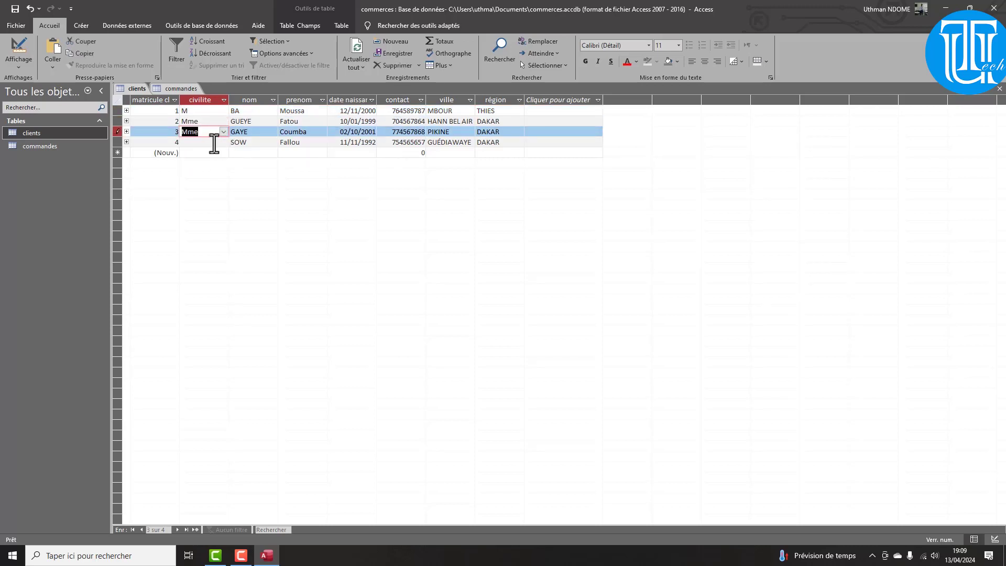
click(213, 142)
click(226, 141)
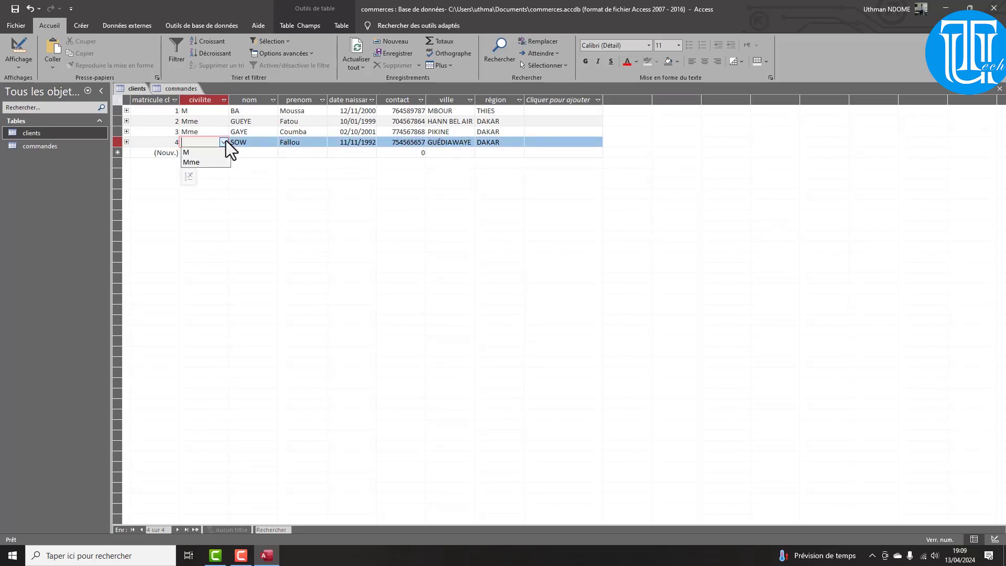
click(204, 151)
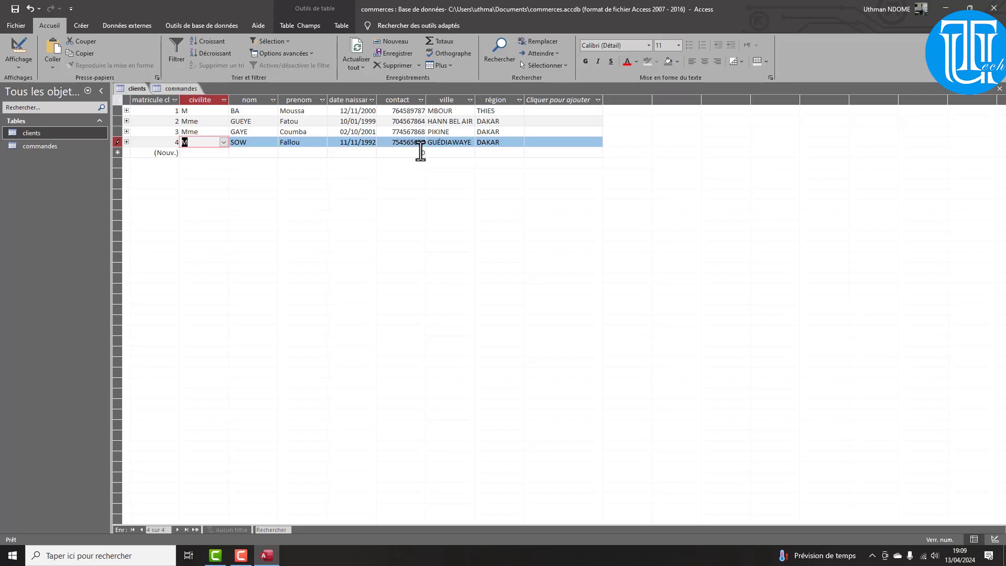
Open the Nouvelle requête wizard dialog from Créer and move it aside to reveal record 4
click(84, 27)
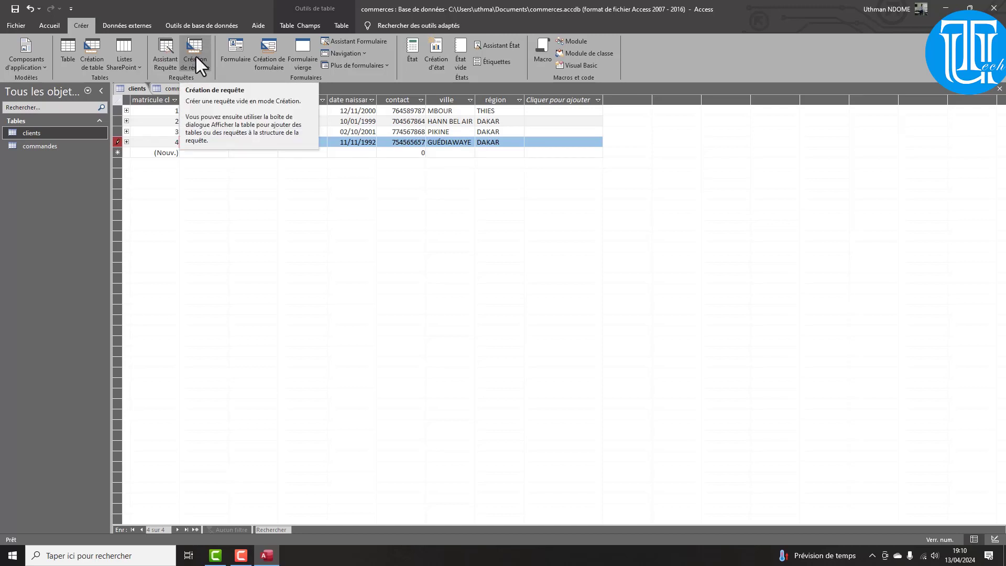
click(167, 55)
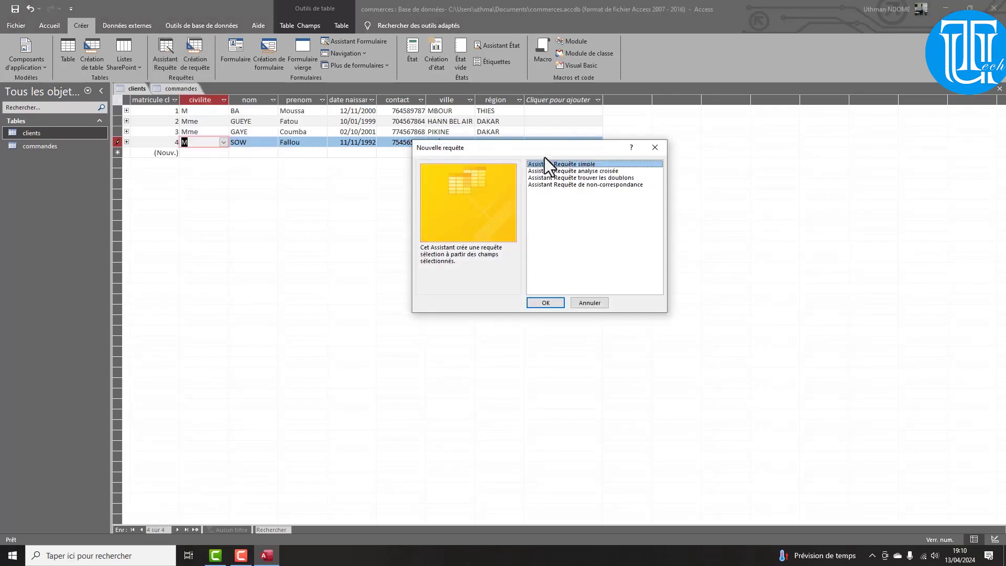
drag(545, 157, 347, 238)
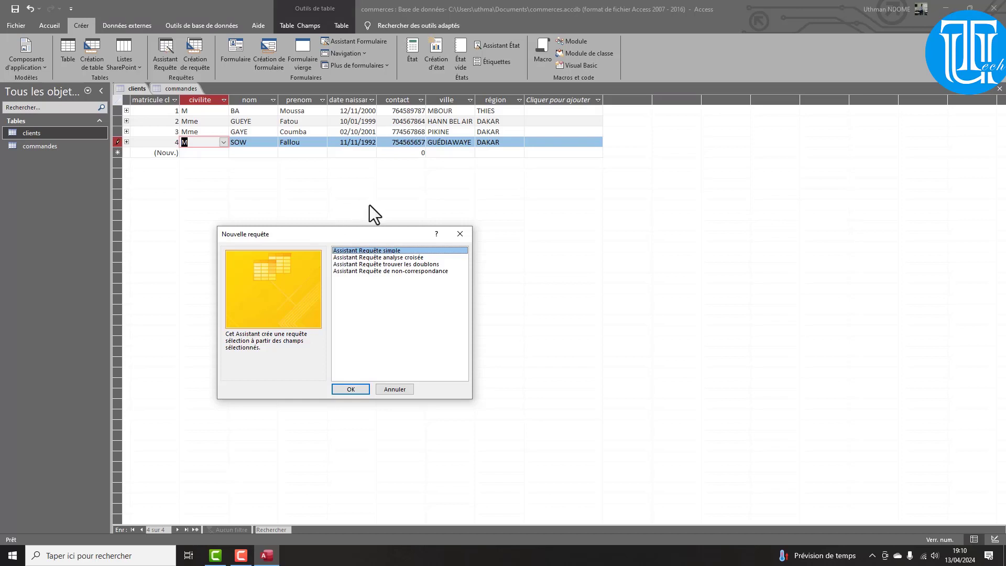
Start a simple query with all clients fields plus numerocommande, montant and date commande from commandes
click(352, 391)
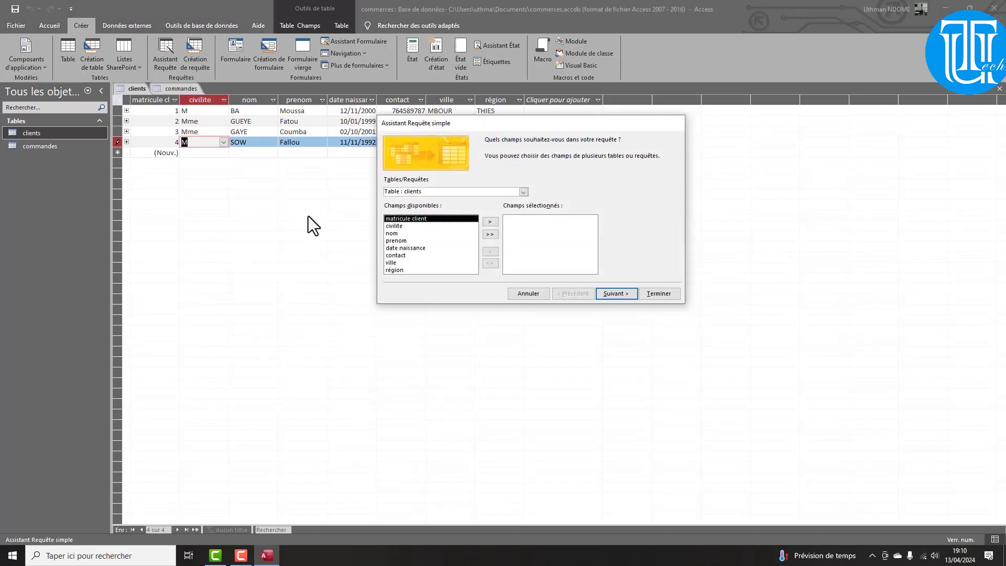
click(490, 235)
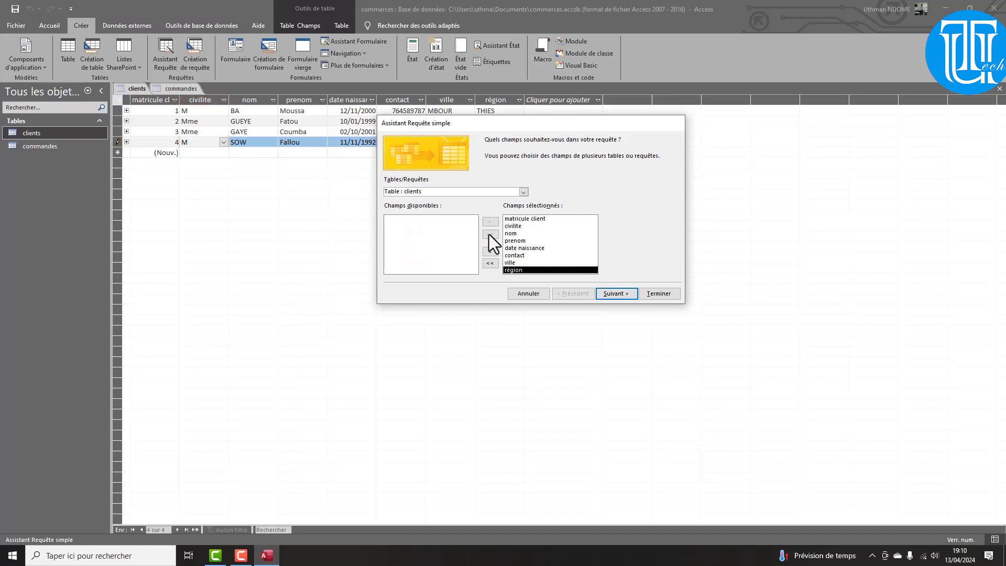
click(524, 193)
click(438, 210)
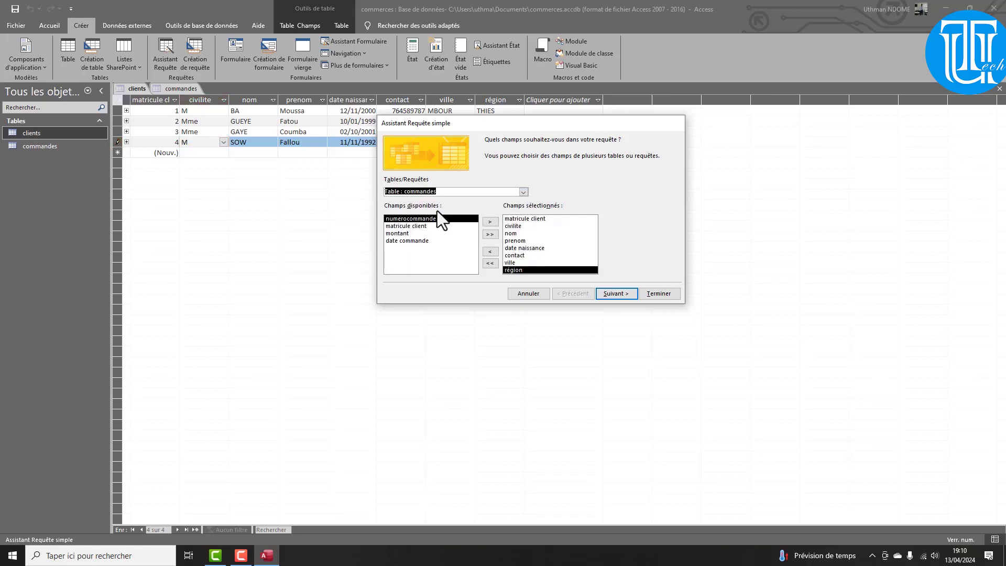
click(417, 227)
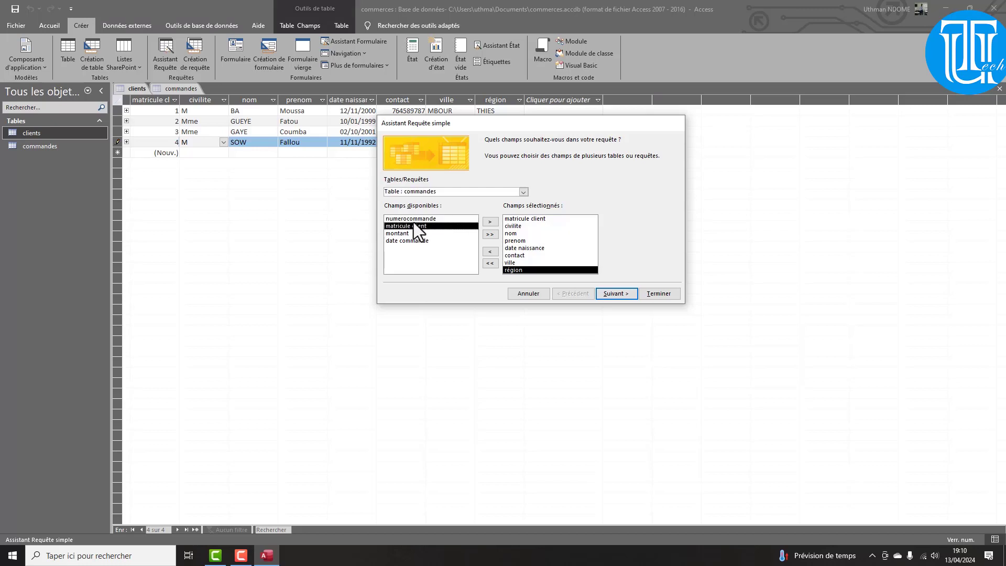
key(Up)
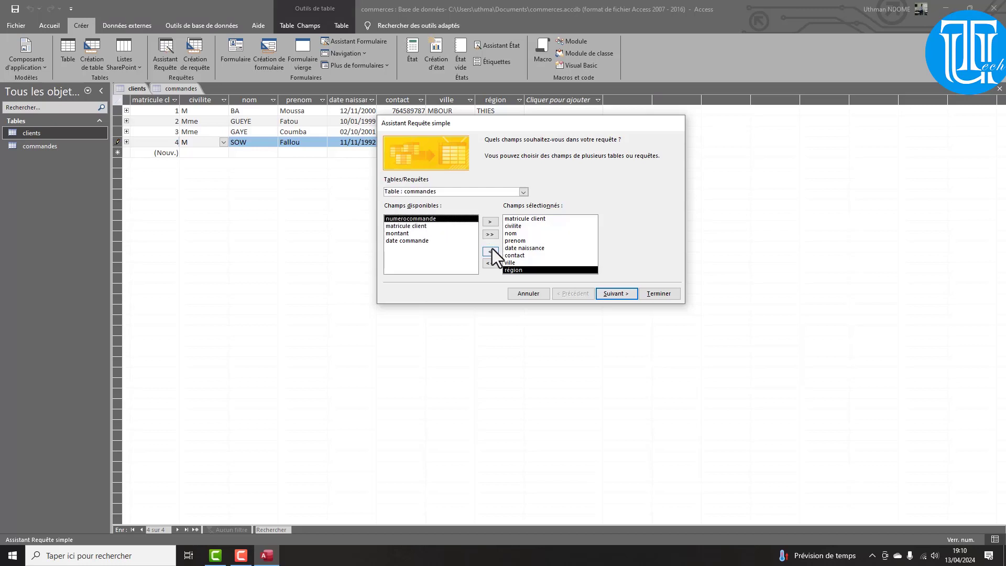
click(485, 222)
click(407, 227)
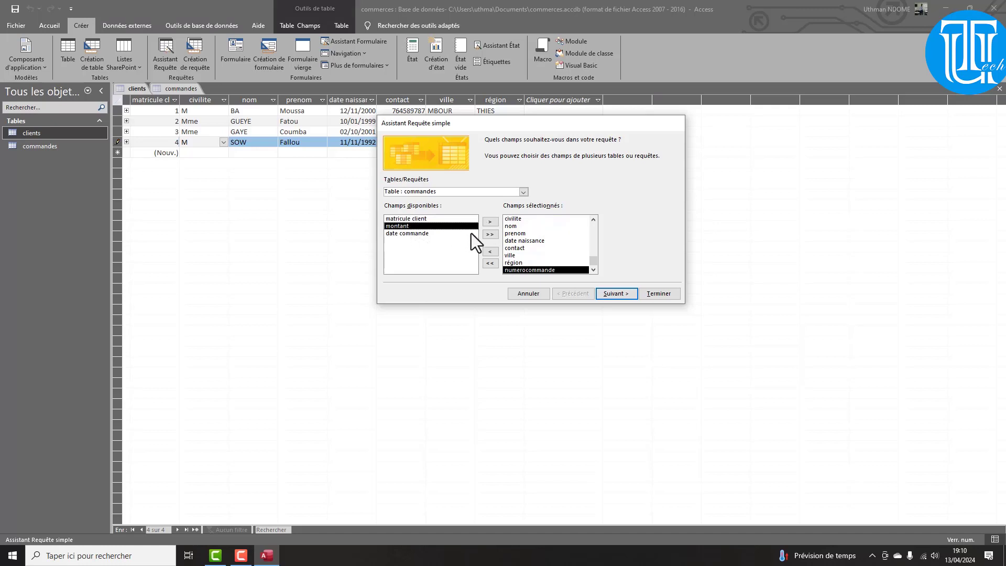
click(492, 222)
click(408, 226)
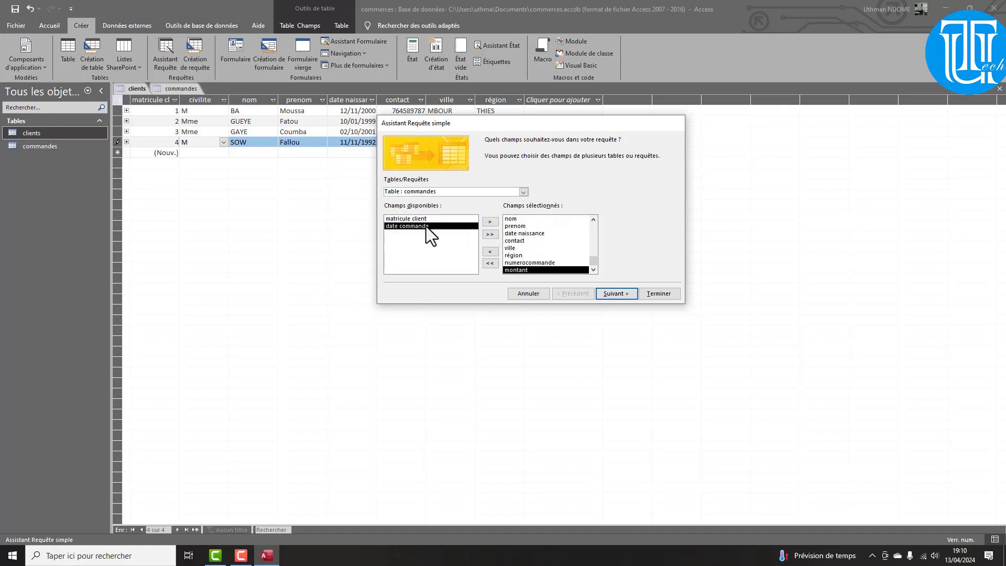
click(490, 222)
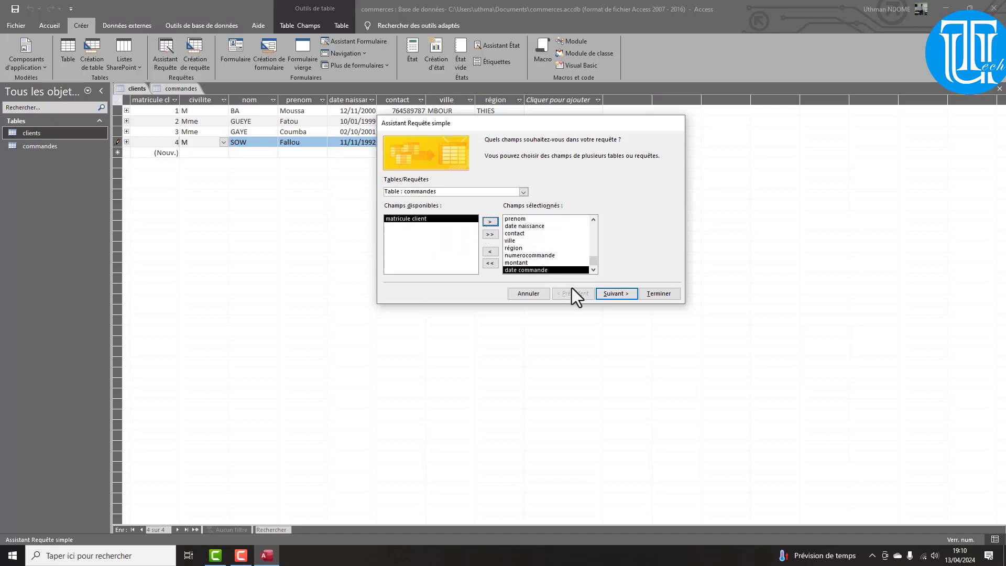
click(622, 297)
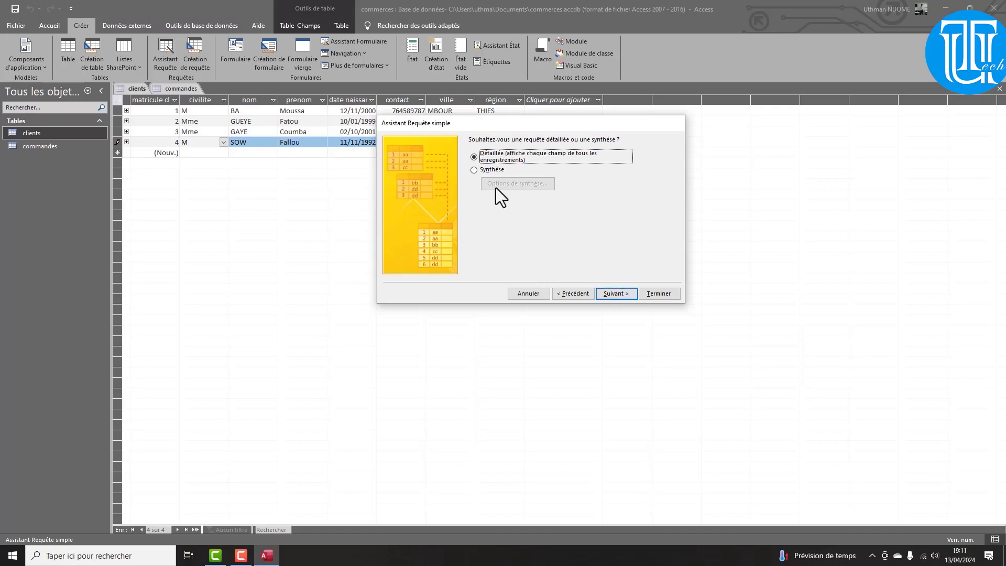
Make the query a Synthèse that sums montant and counts commandes records per client
click(474, 170)
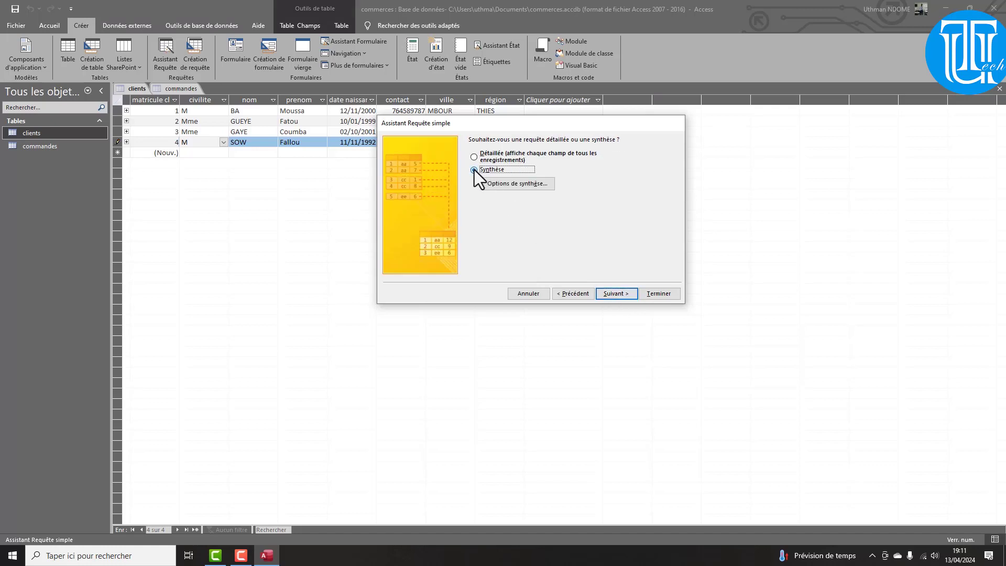
click(505, 187)
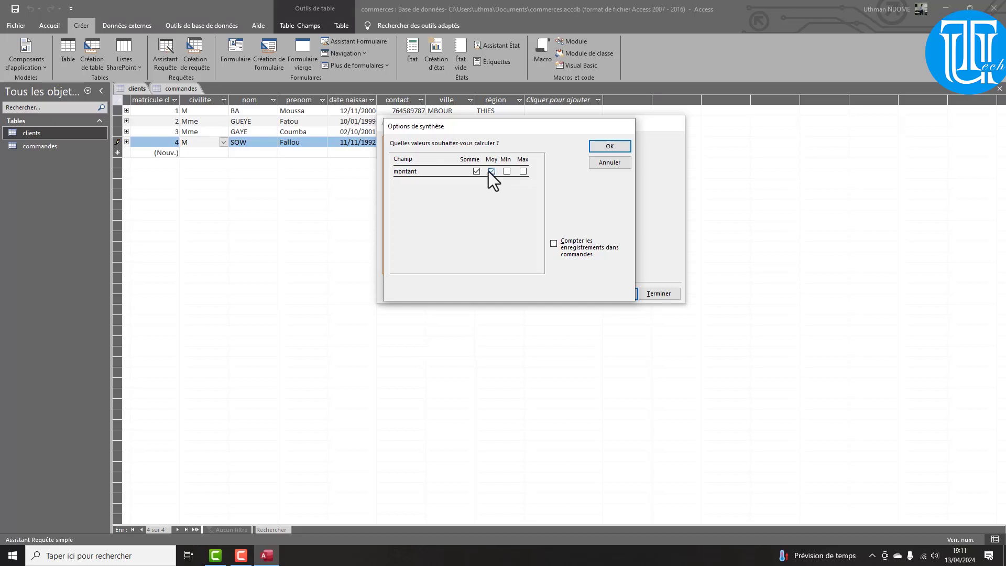
click(491, 171)
click(555, 244)
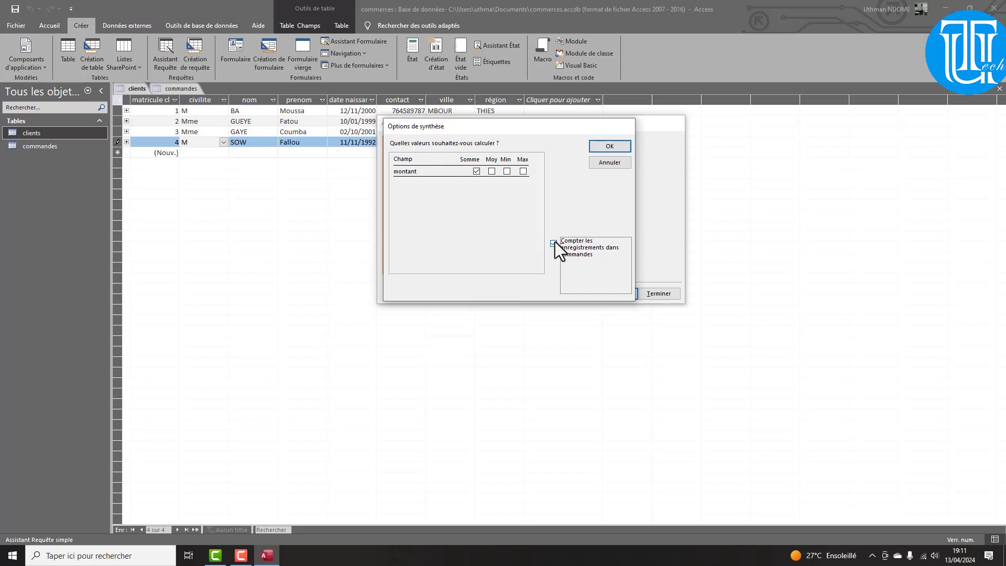
click(611, 147)
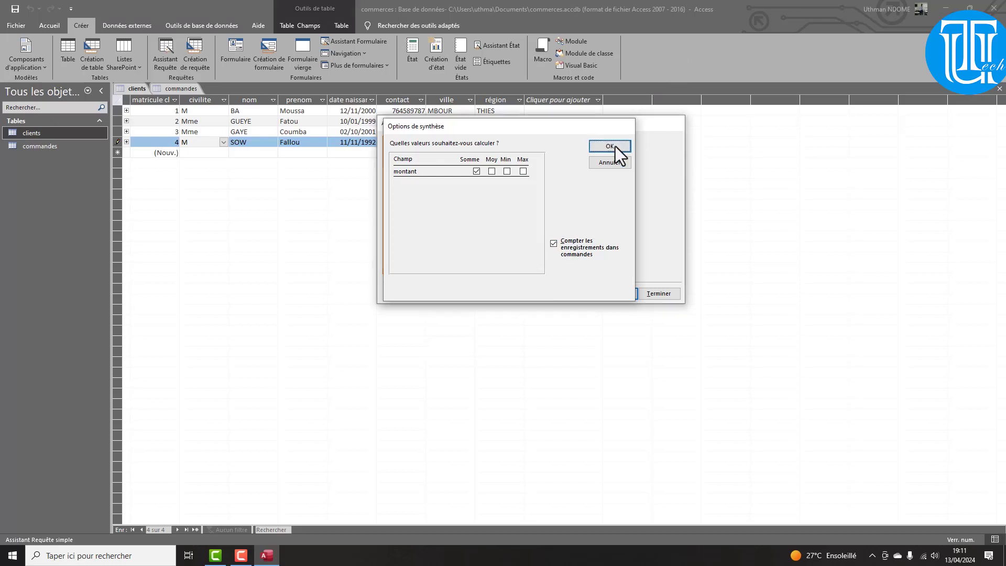
click(620, 293)
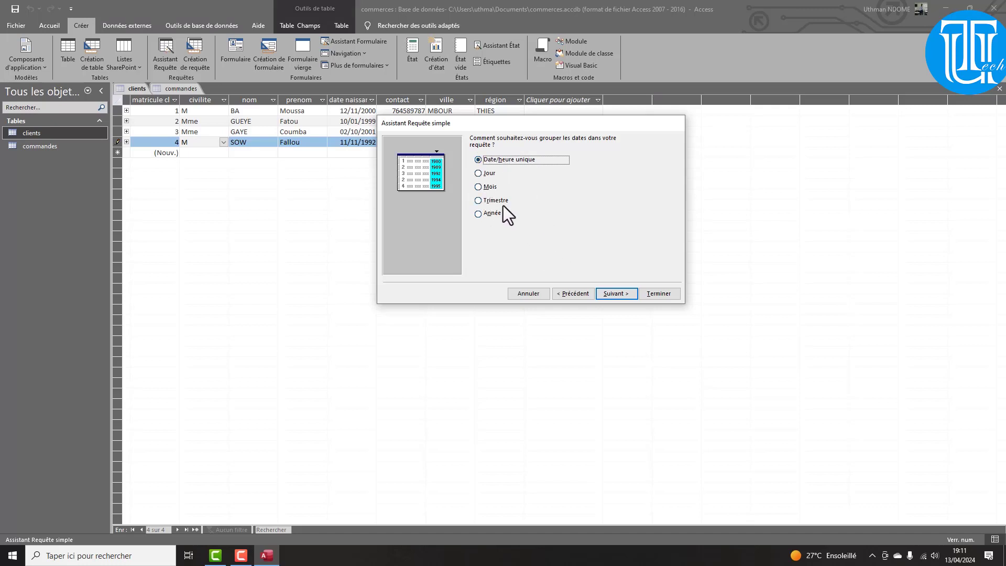
Keep the date grouping, title the query requetecommandeclient and finish the wizard
click(624, 295)
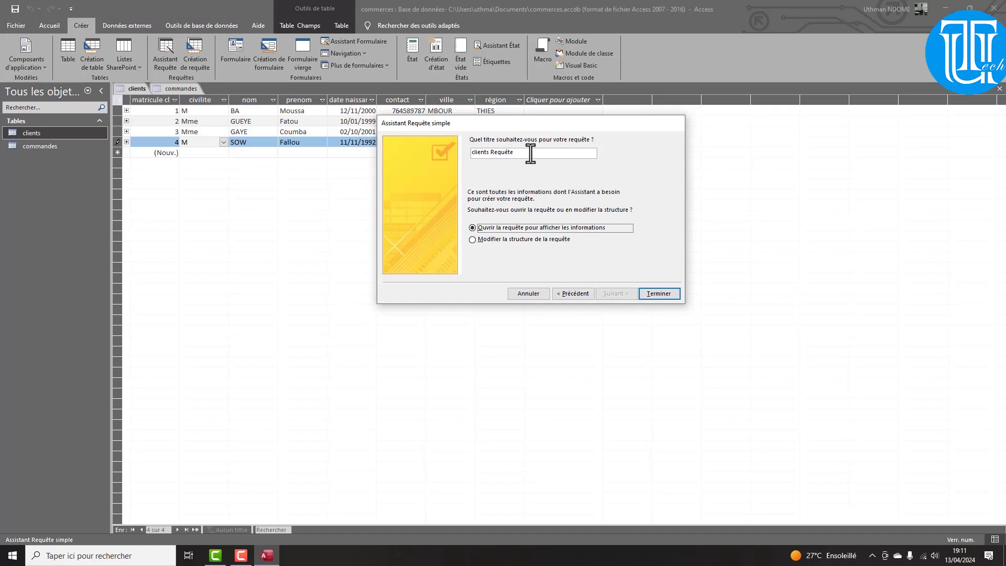
drag(530, 152, 458, 152)
text(req)
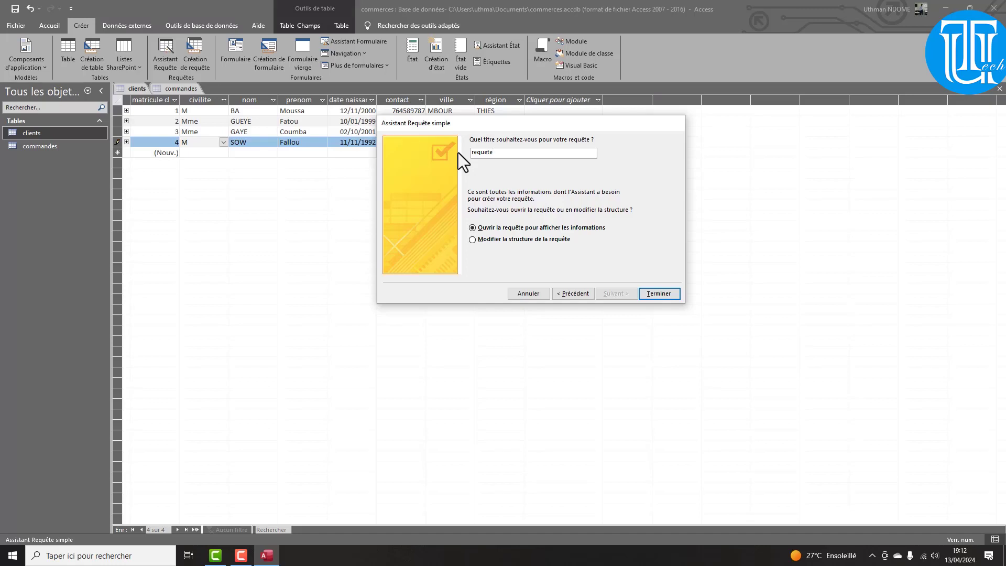
text(uetecomm)
key(BackSpace)
key(BackSpace)
key(BackSpace)
text(ommandeclien)
key(Return)
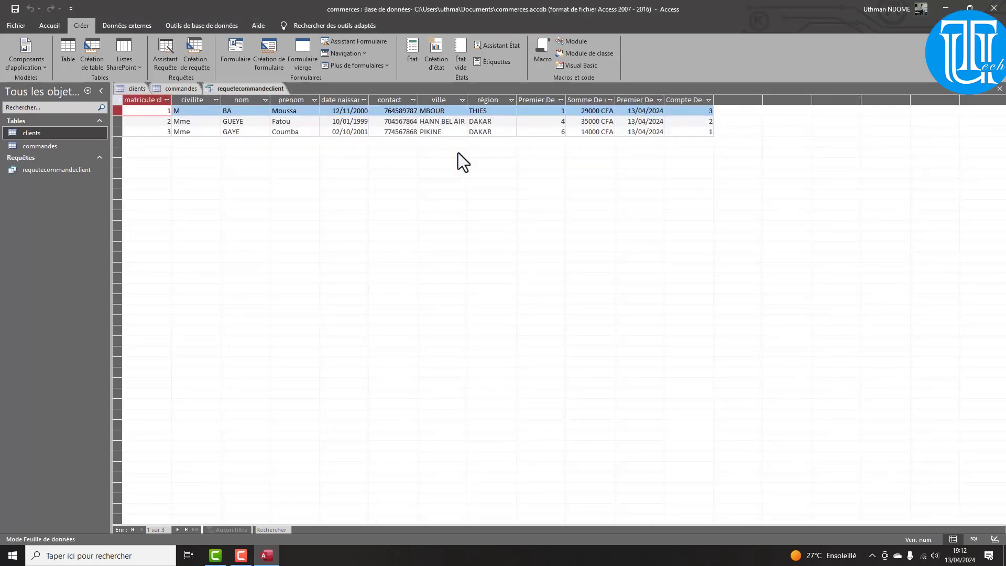
double_click(40, 132)
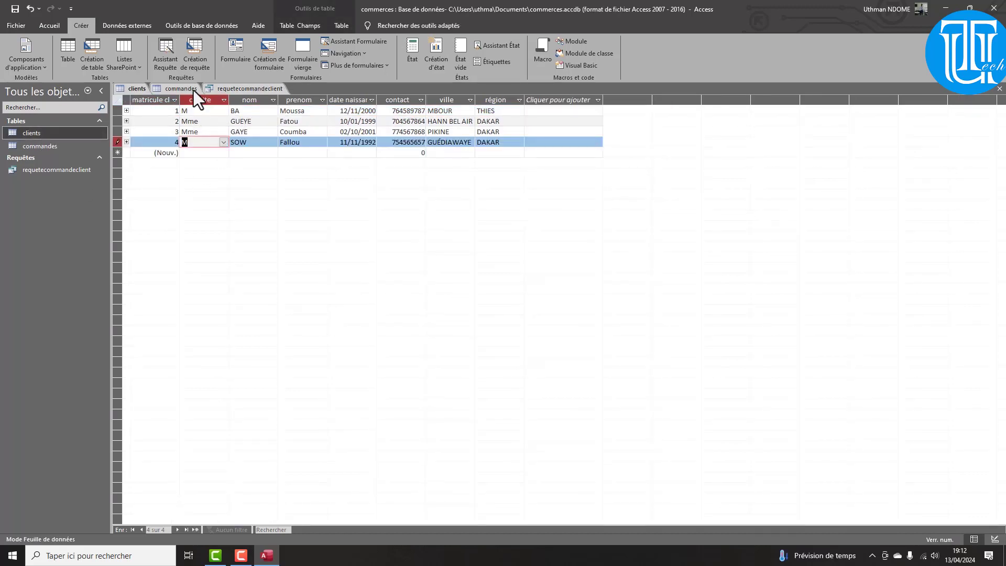
click(234, 89)
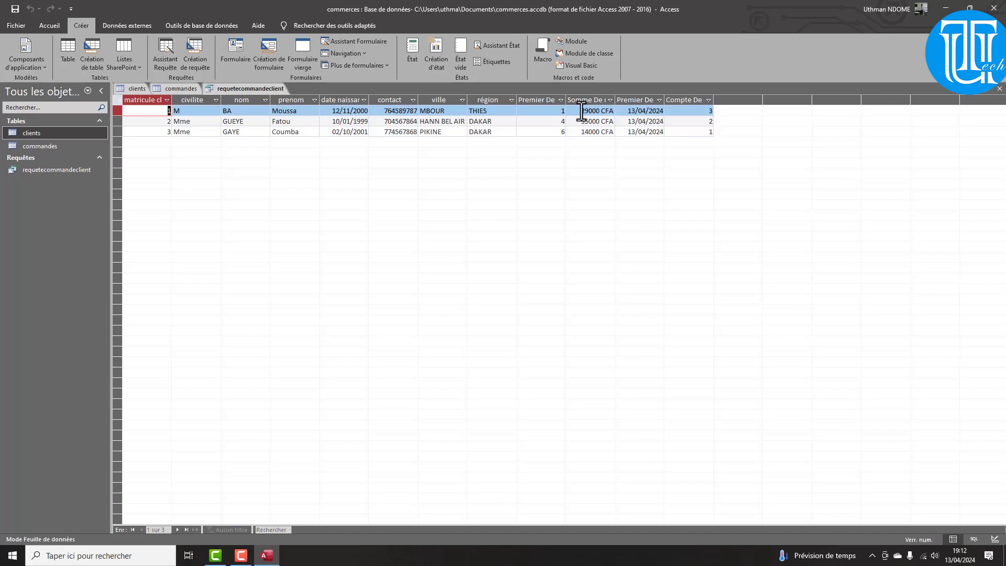
click(583, 111)
drag(592, 111, 602, 112)
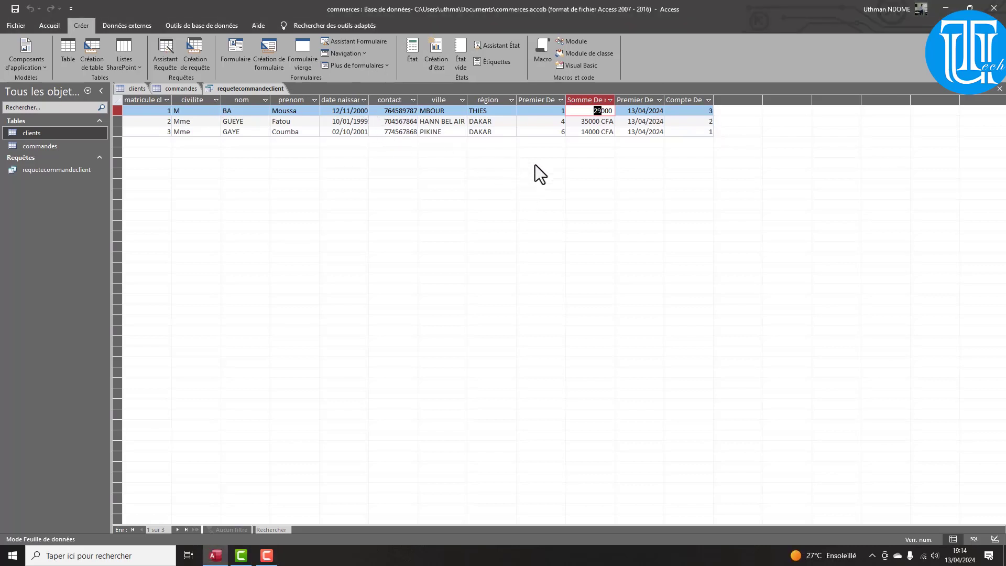
click(545, 131)
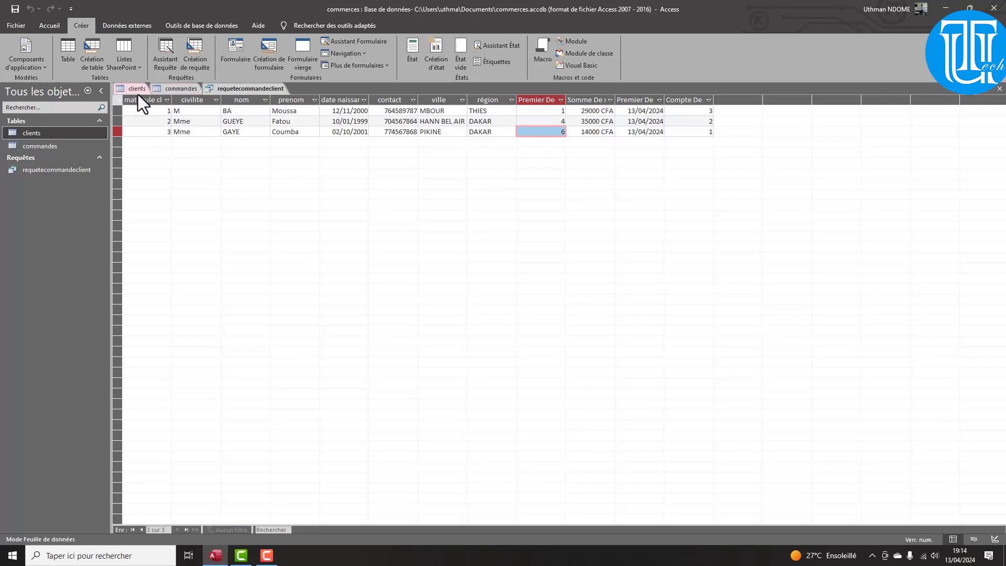
In the clients table, start a new client with civilité M, entering the client's surname and first name
click(138, 89)
click(191, 154)
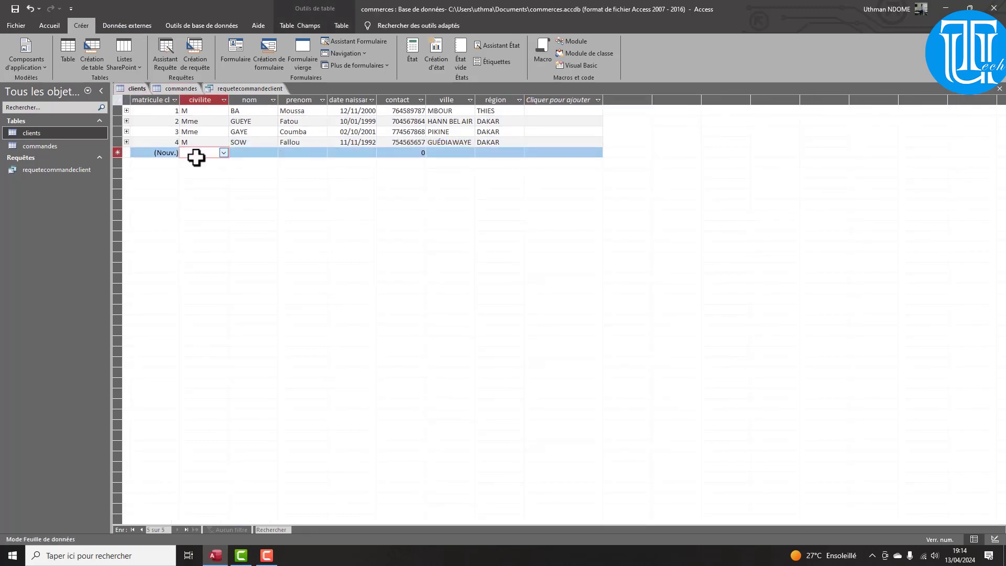
click(229, 153)
click(224, 153)
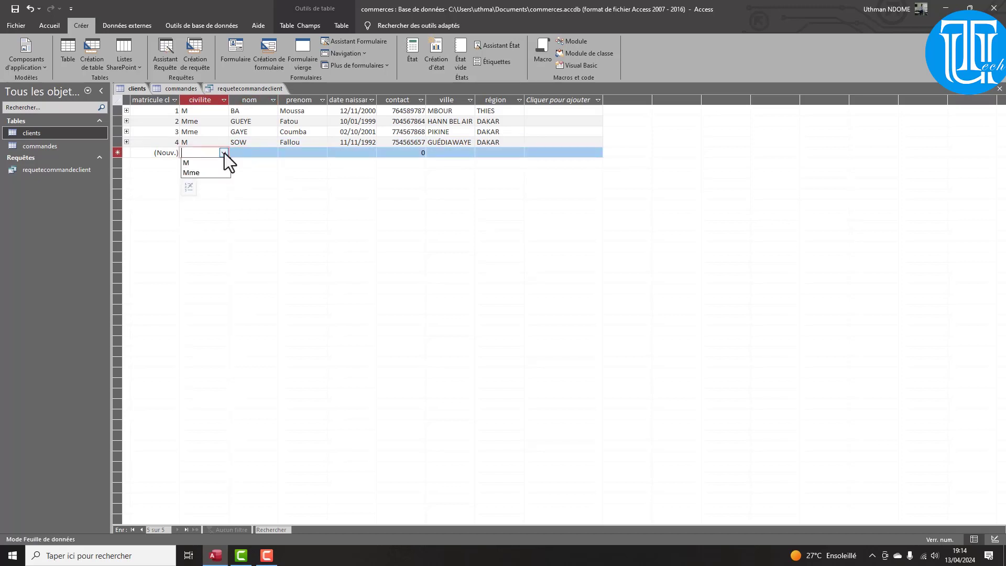
click(219, 162)
click(250, 153)
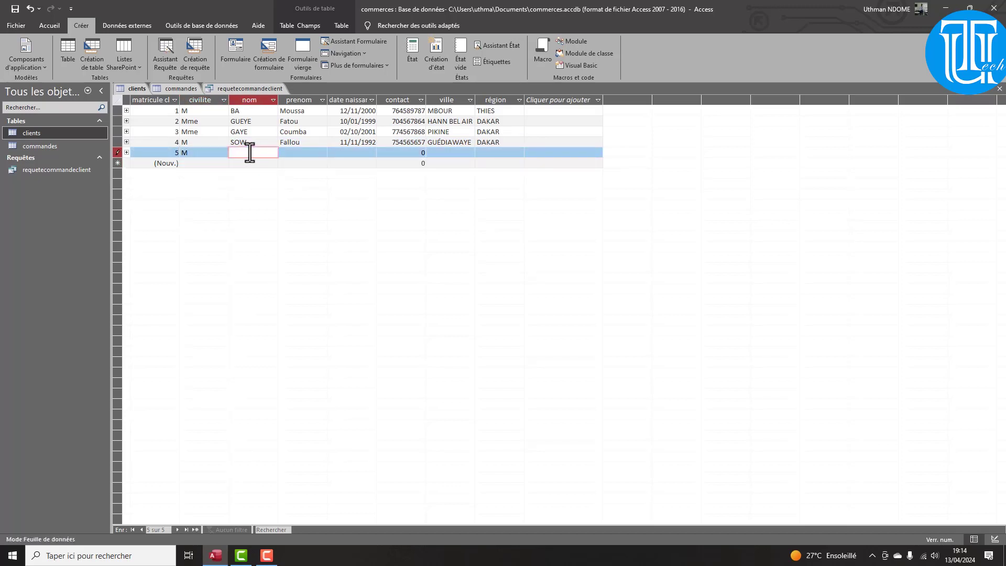
key(Tab)
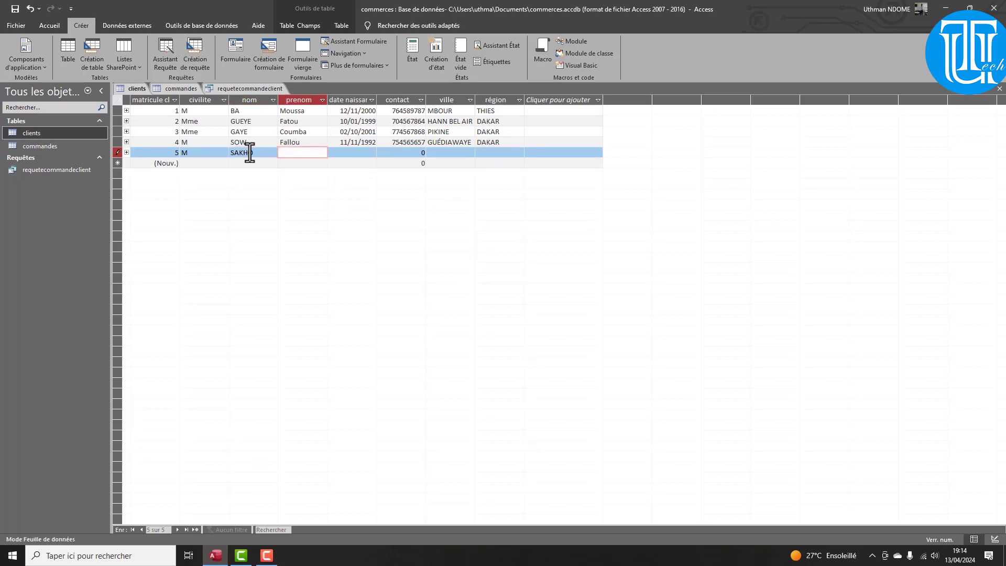
key(Caps_Lock)
text(Fa)
key(F12)
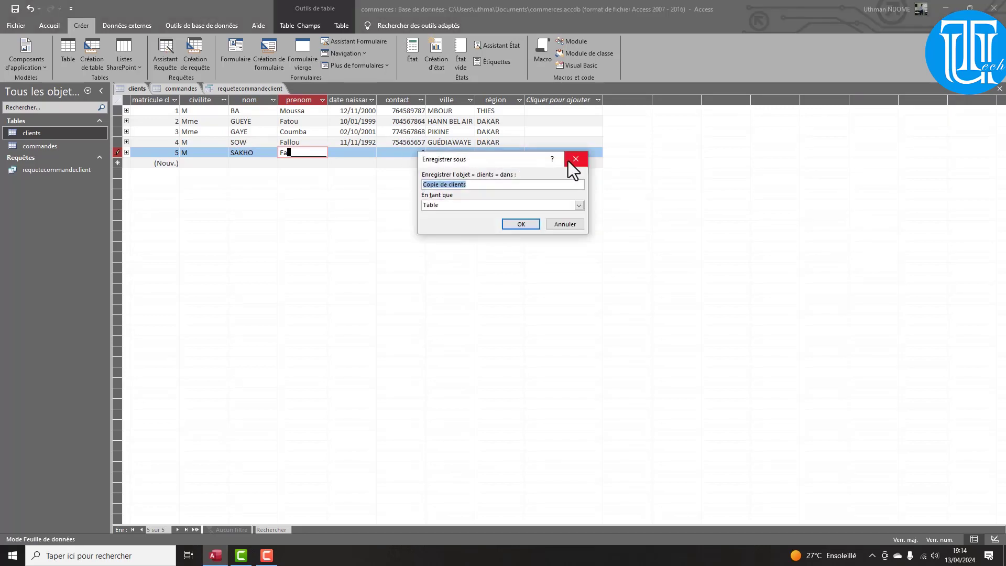
click(571, 161)
key(BackSpace)
key(BackSpace)
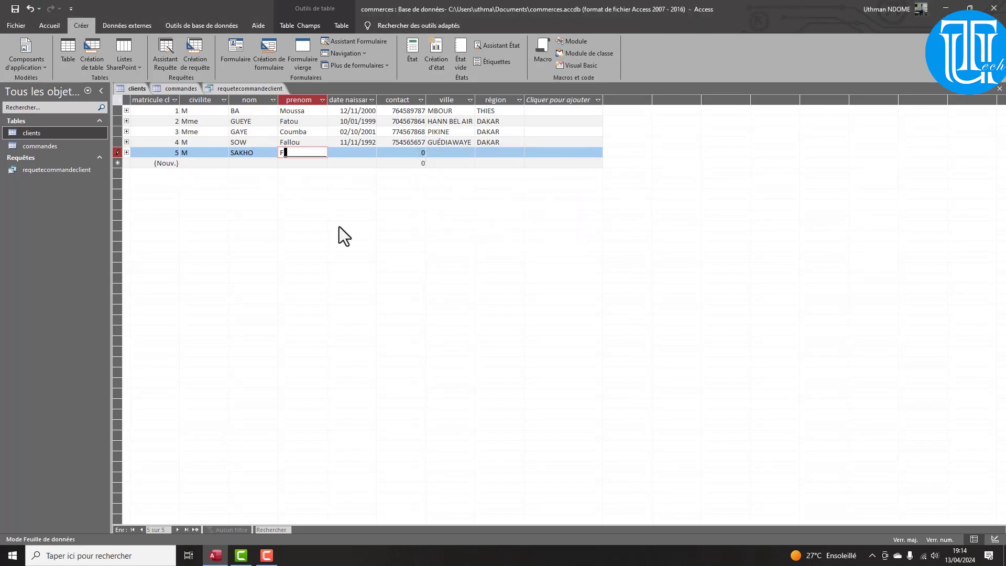
key(Caps_Lock)
key(Tab)
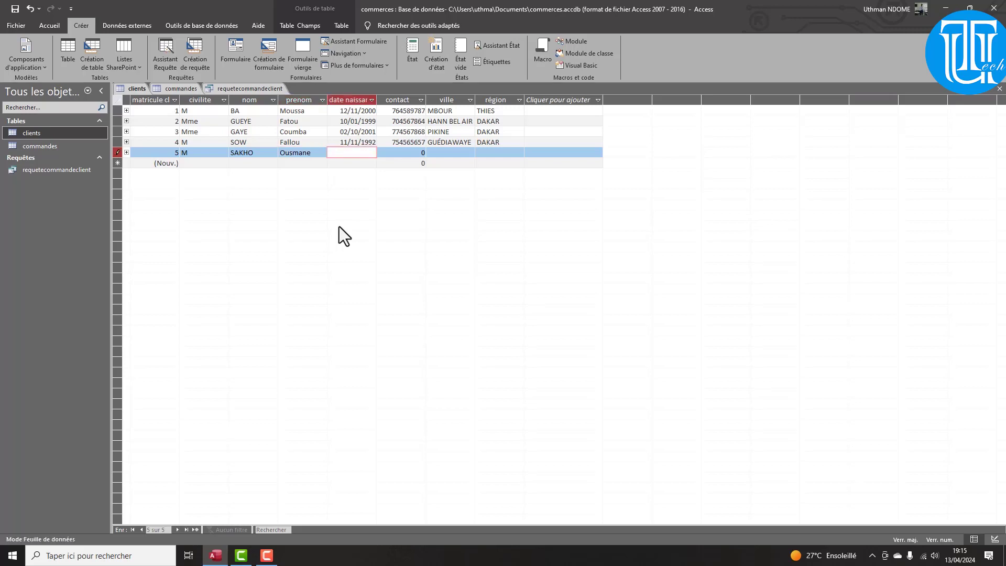
text(06/11/1992)
key(Tab)
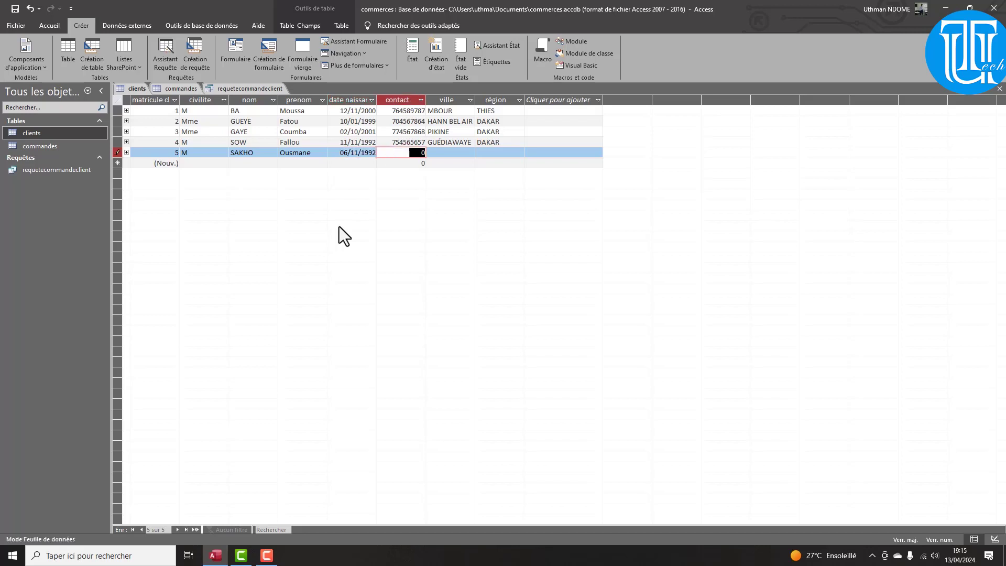
text(76)
key(BackSpace)
key(Tab)
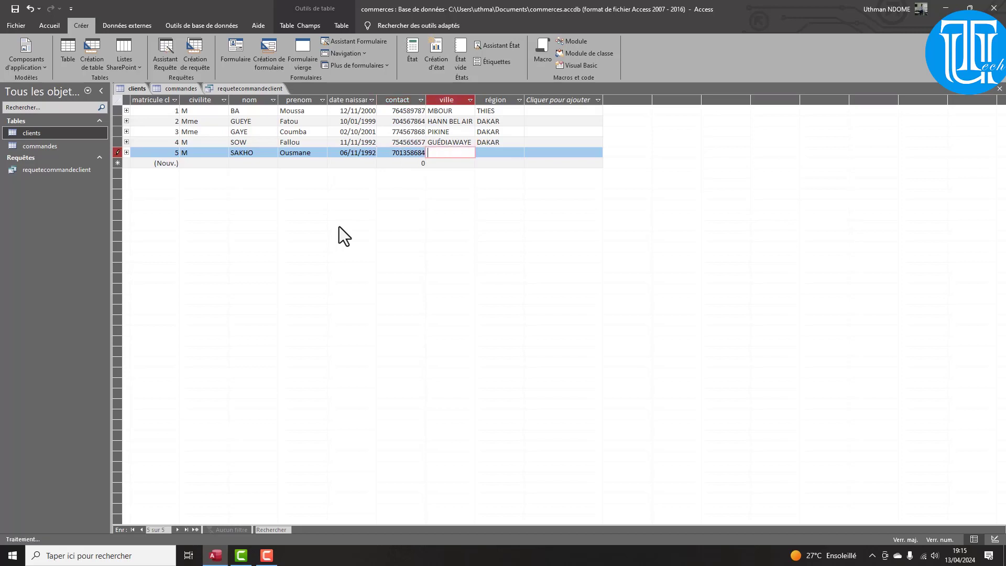
text(h)
key(BackSpace)
key(Caps_Lock)
key(Caps_Lock)
text(M)
key(Caps_Lock)
text(édine)
key(Tab)
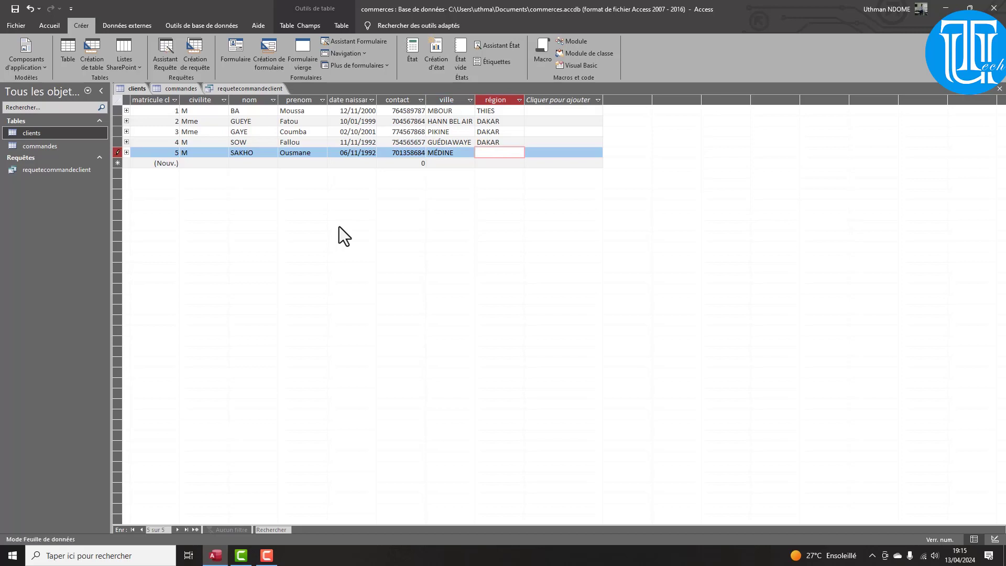
key(Caps_Lock)
text(T)
key(Caps_Lock)
text(HIES)
key(Tab)
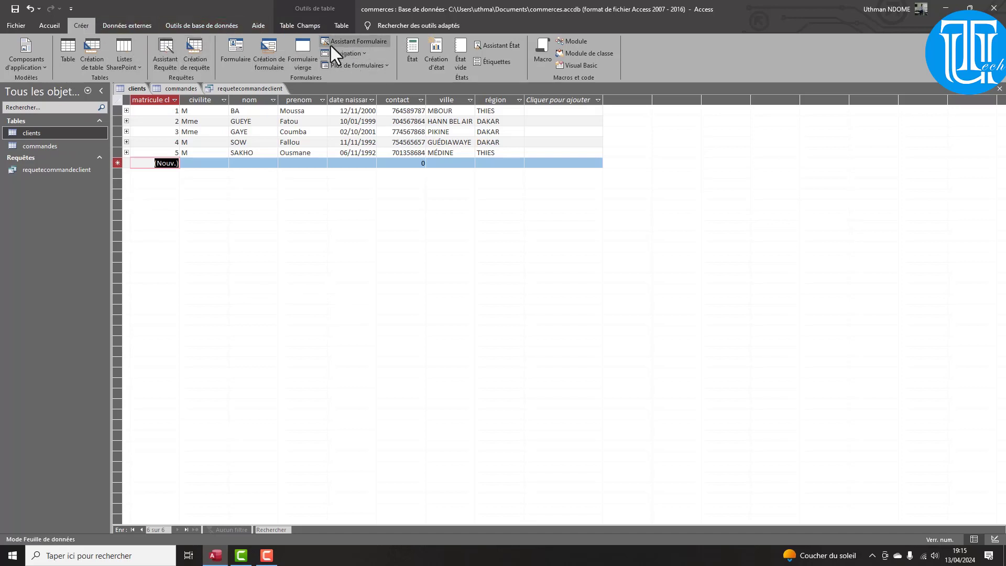
Launch the Assistant Requête de non-correspondance from the list of query wizards
click(166, 49)
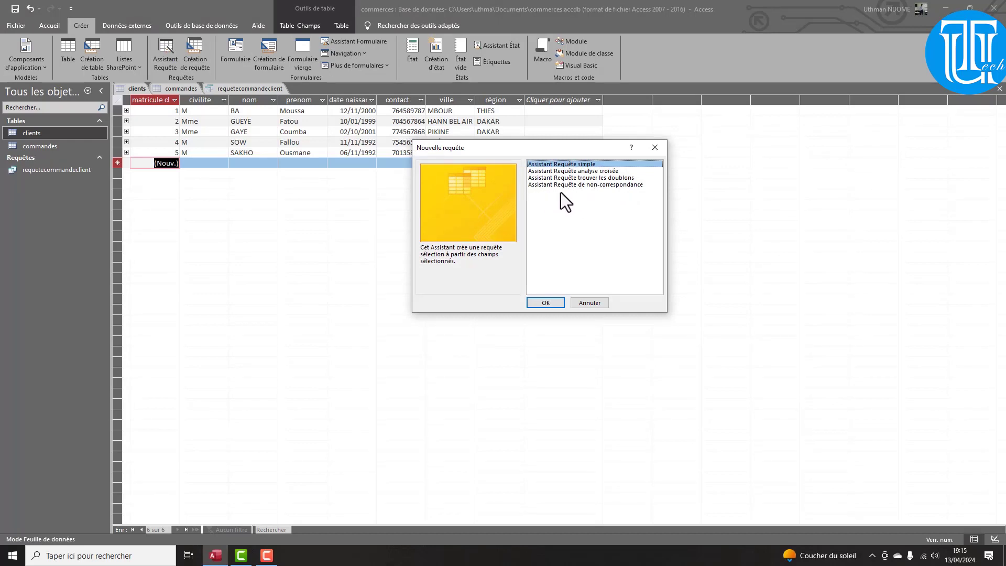
click(618, 185)
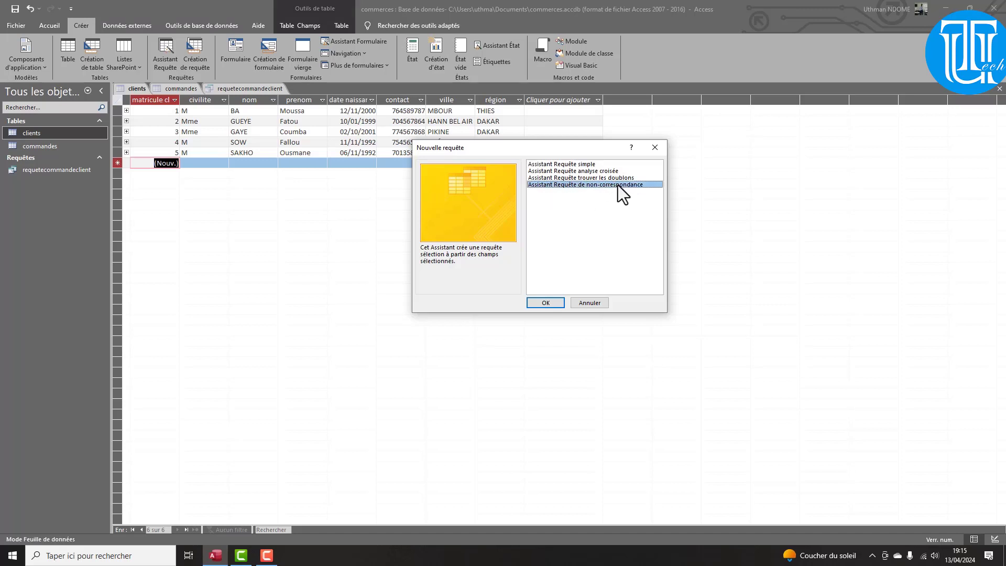
click(545, 303)
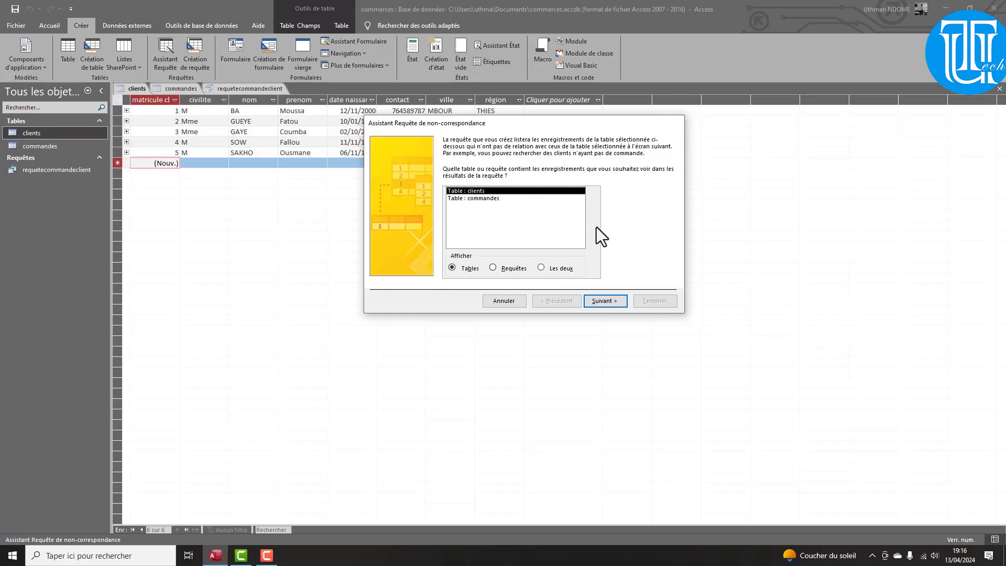
Compare clients against commandes on matricule client and include every clients field in the results
click(602, 301)
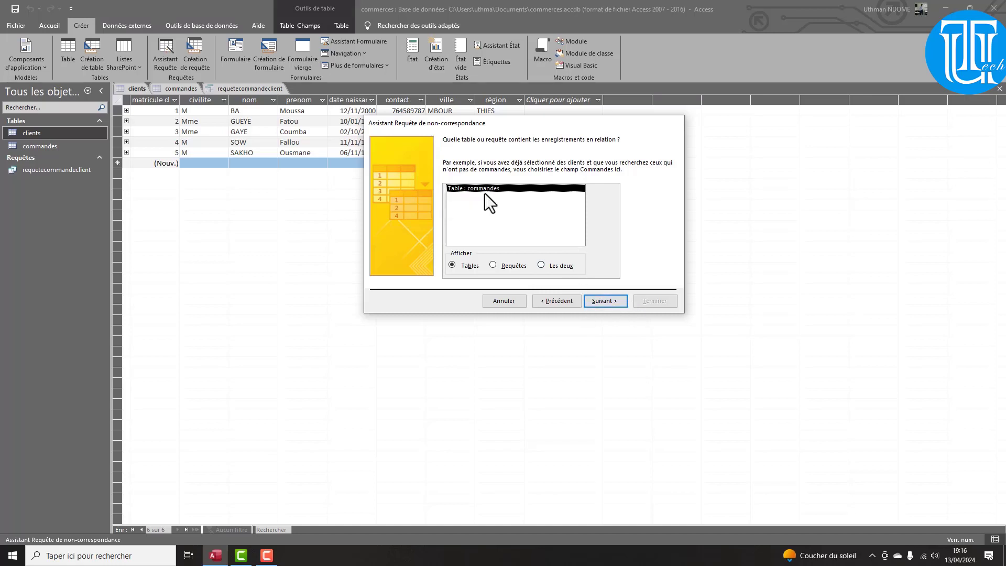
click(613, 303)
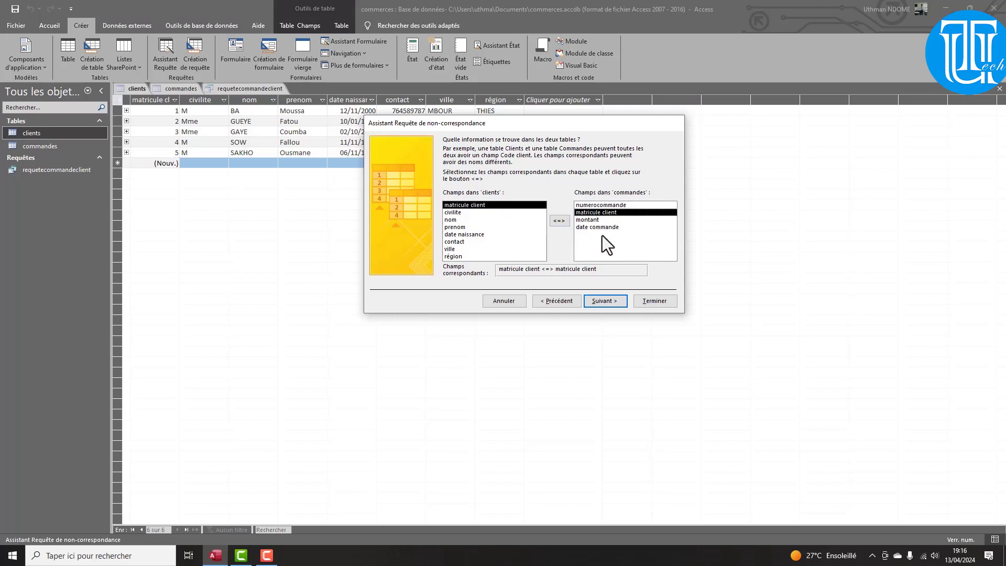
click(603, 301)
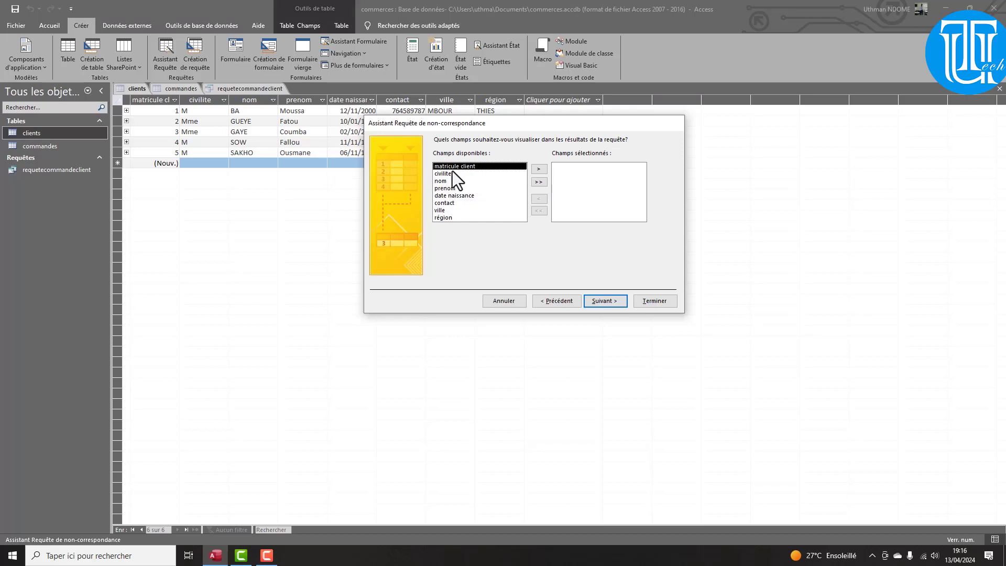
click(539, 182)
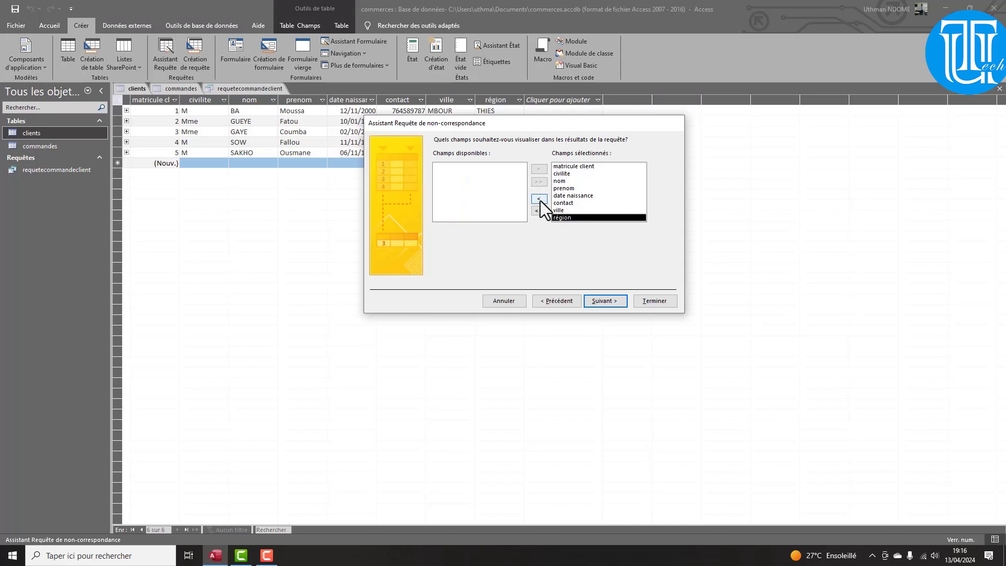
click(539, 199)
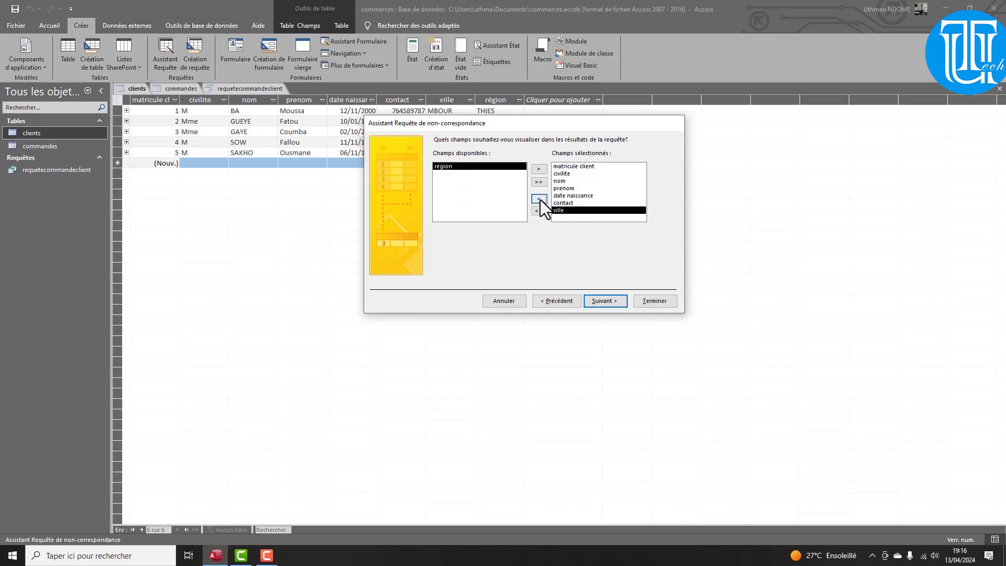
click(539, 199)
click(540, 199)
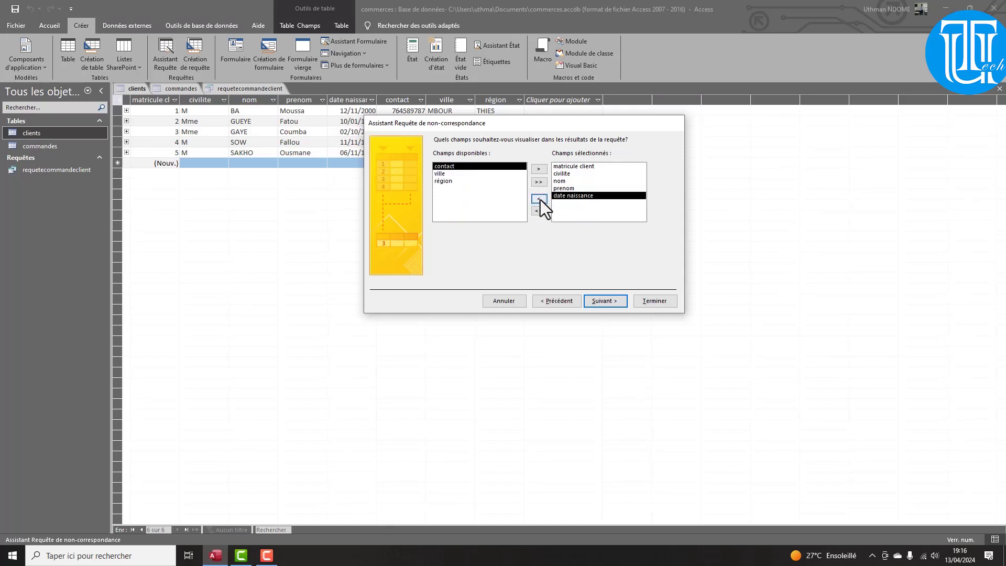
click(539, 198)
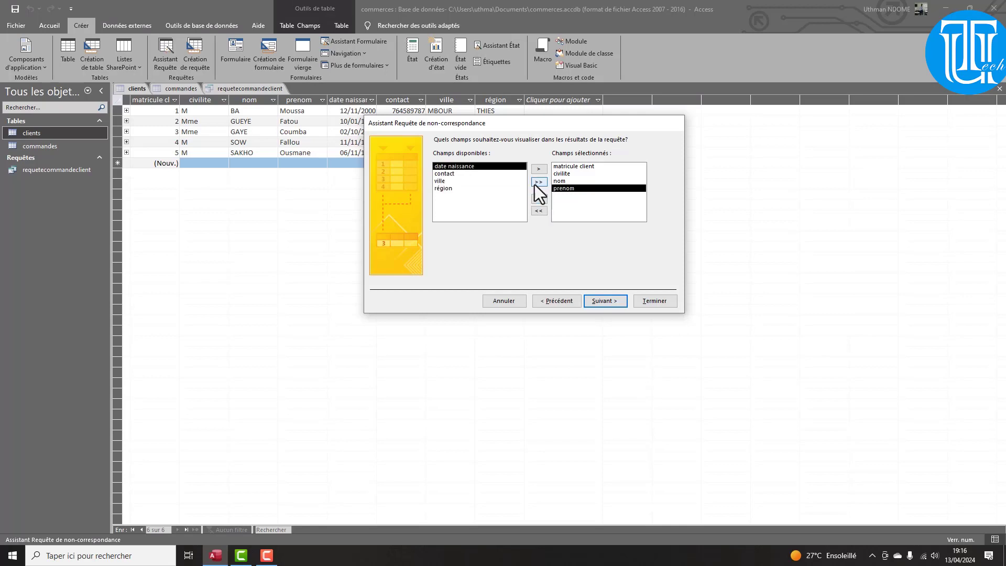
click(539, 183)
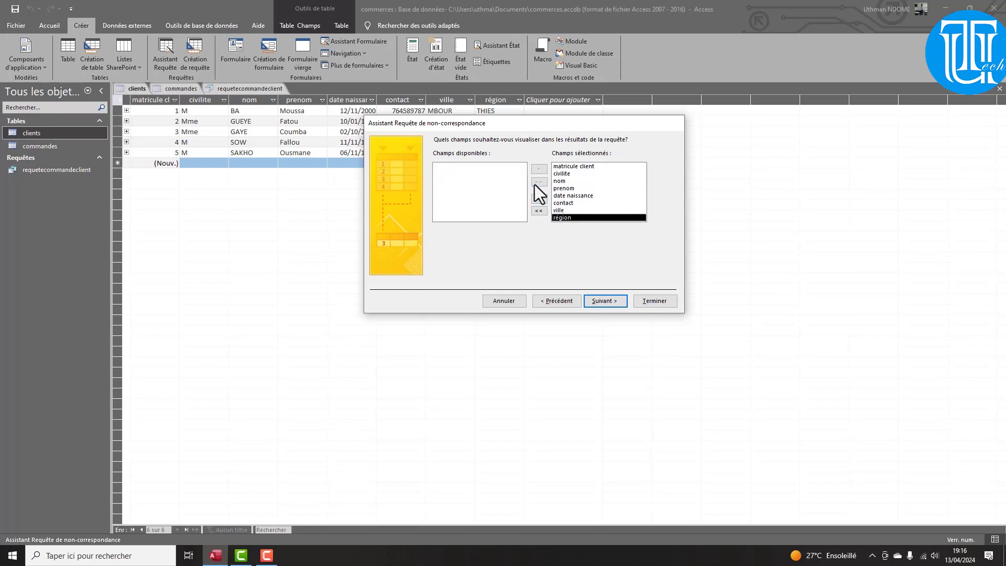
click(603, 308)
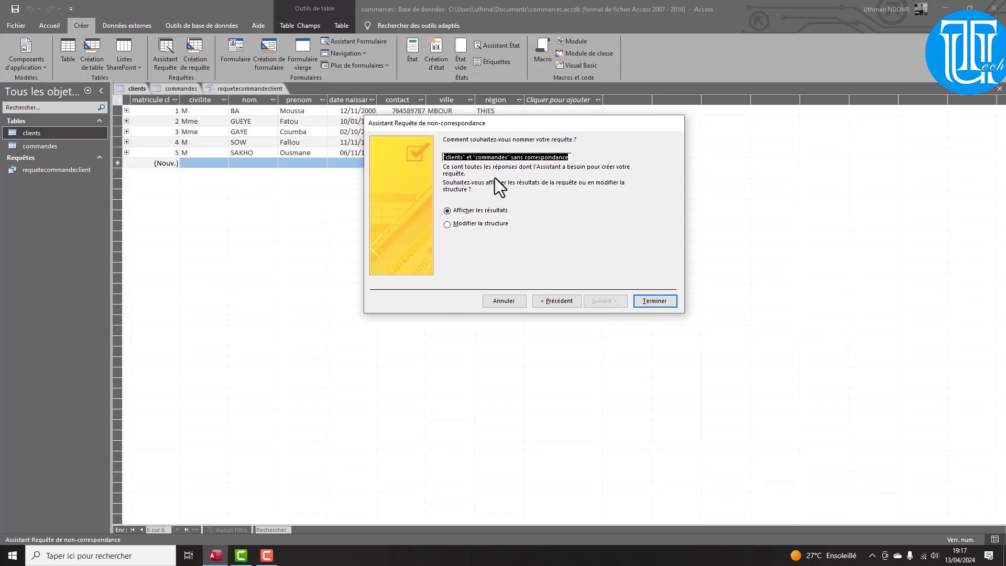
Name the query clientjamaiscommander and finish to list clients without orders
key(BackSpace)
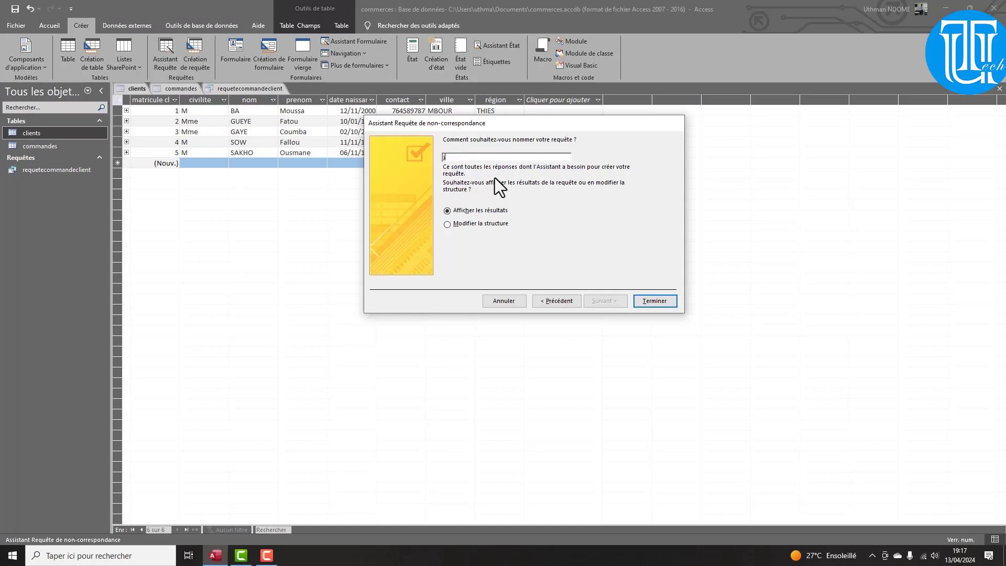
text(cle)
key(BackSpace)
key(BackSpace)
key(BackSpace)
key(BackSpace)
text(ient)
key(Return)
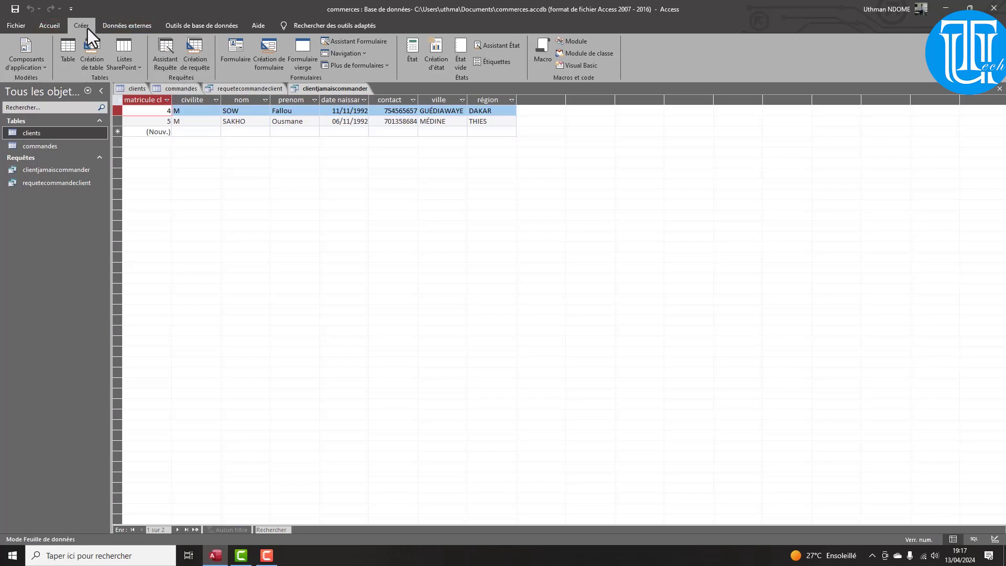
Create a new query design with the clients and commandes tables added
click(197, 61)
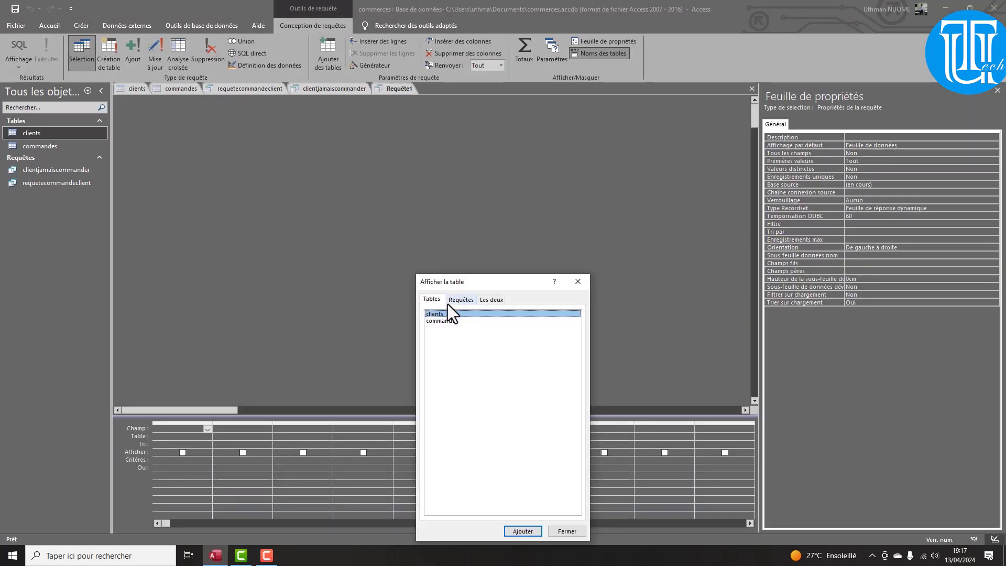
click(523, 531)
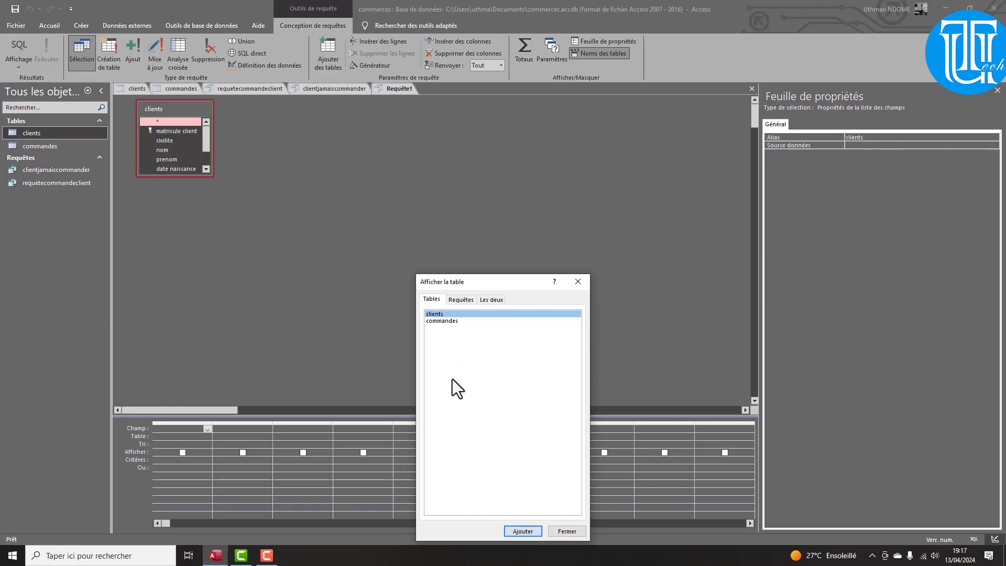
click(440, 321)
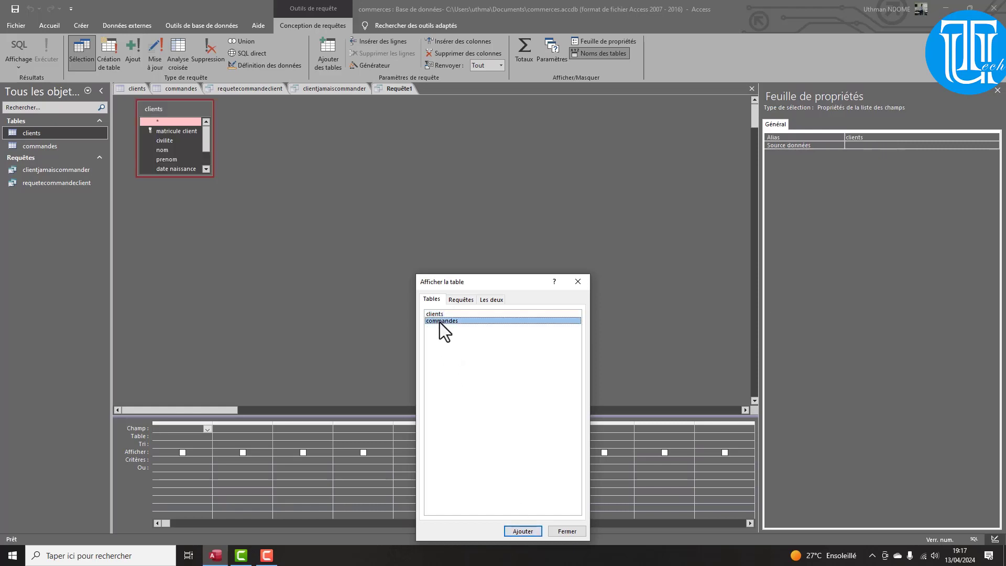
click(523, 531)
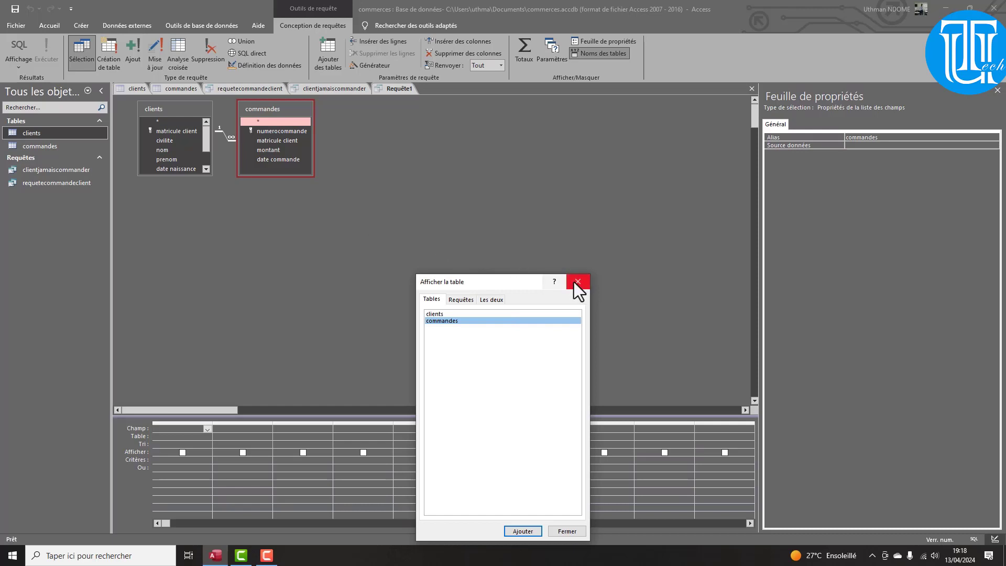
click(568, 531)
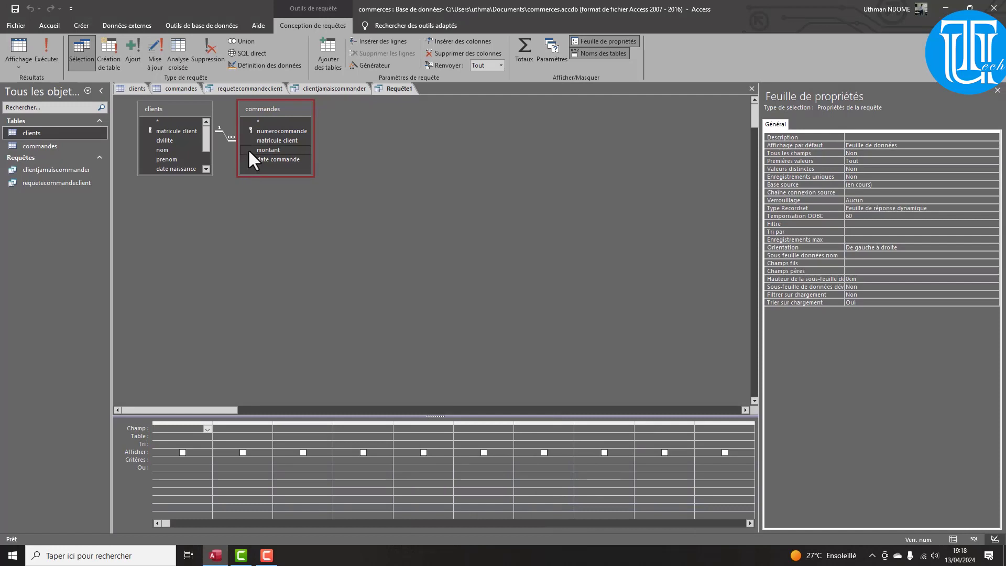
click(269, 151)
Paste a duplicate of the clients table named Copie de clients
right_click(36, 135)
right_click(19, 244)
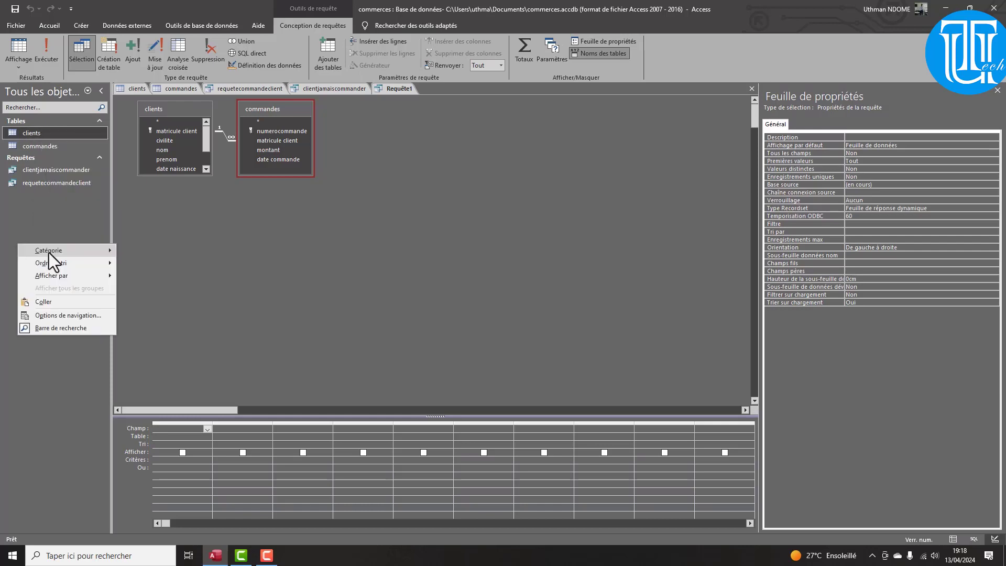
click(73, 301)
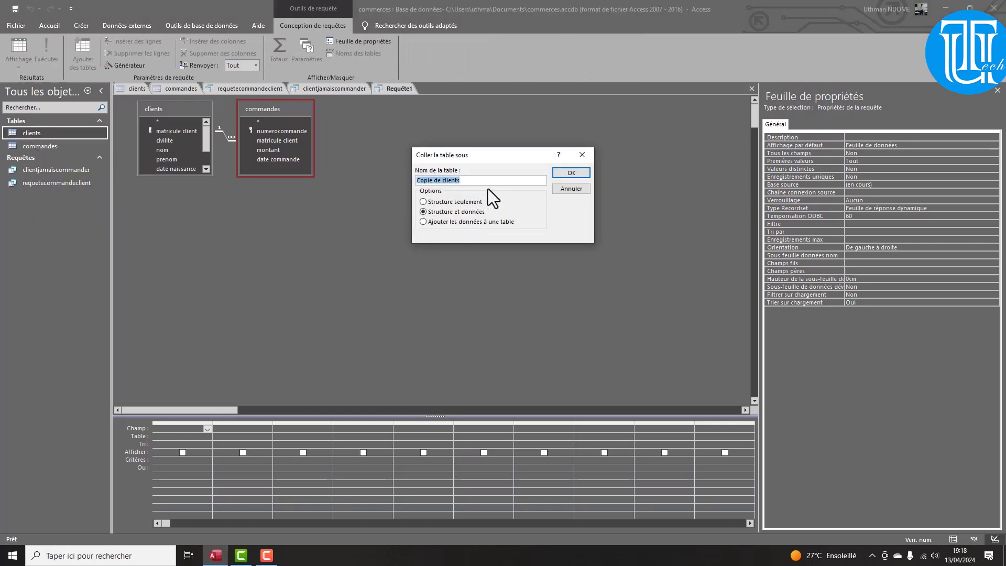
click(561, 175)
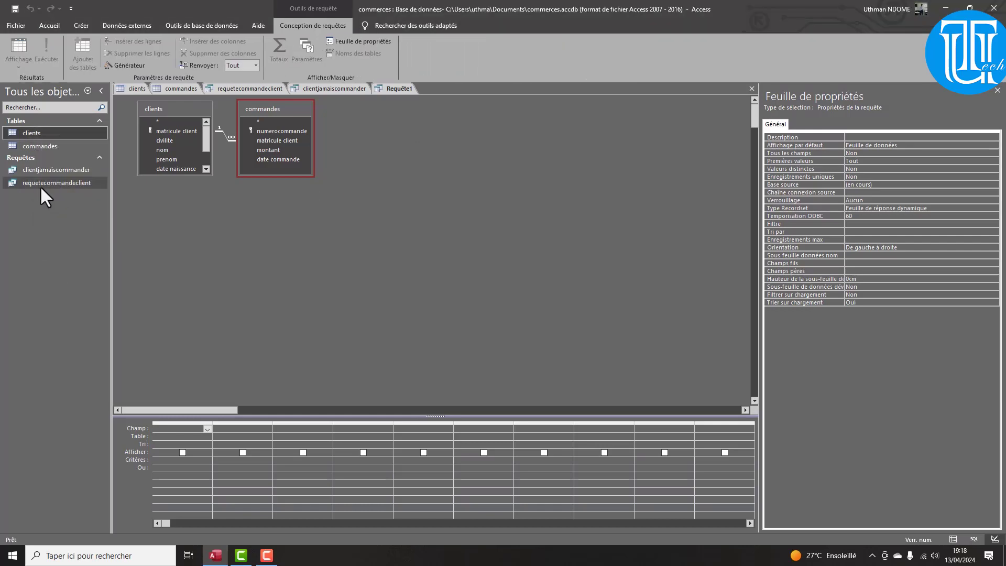
Duplicate commandes as Copie de commandes, then open the commandes table in Datasheet view
right_click(34, 146)
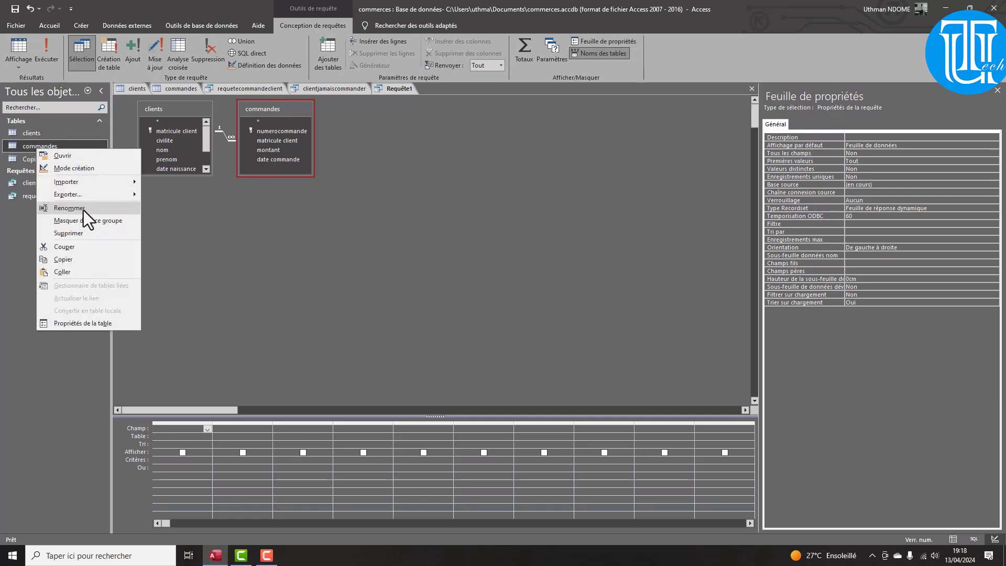
click(80, 265)
right_click(30, 252)
click(74, 306)
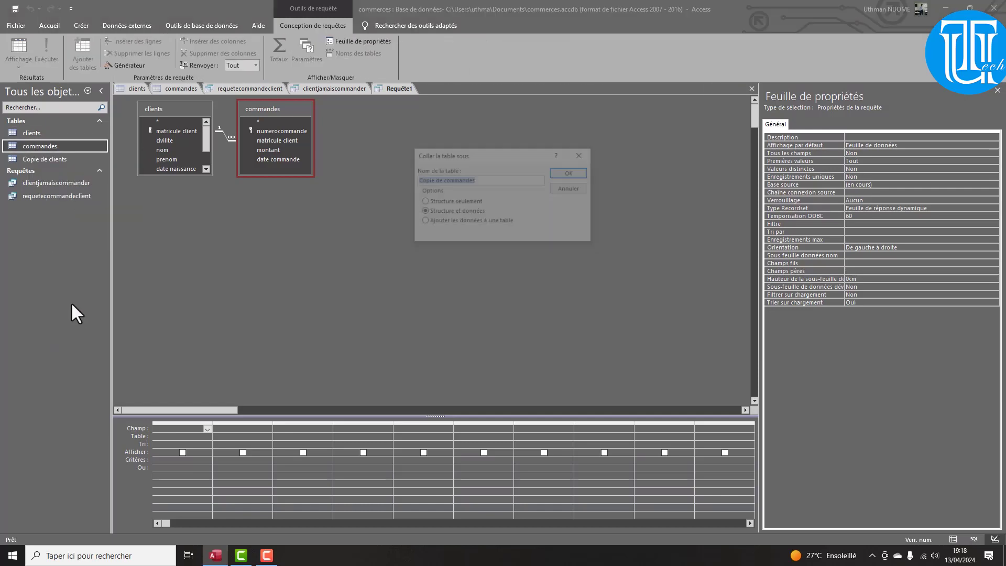
click(572, 172)
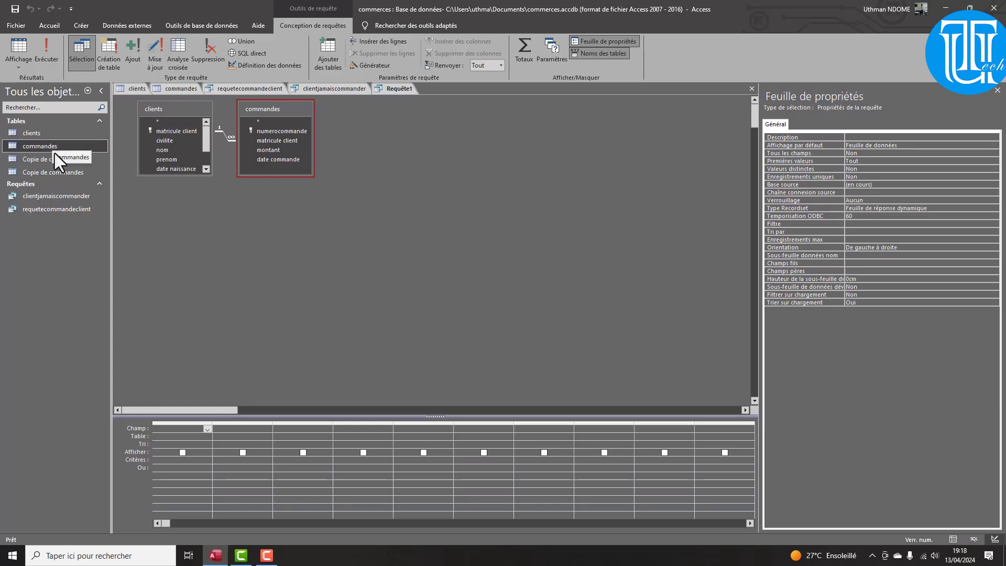
click(54, 151)
double_click(54, 151)
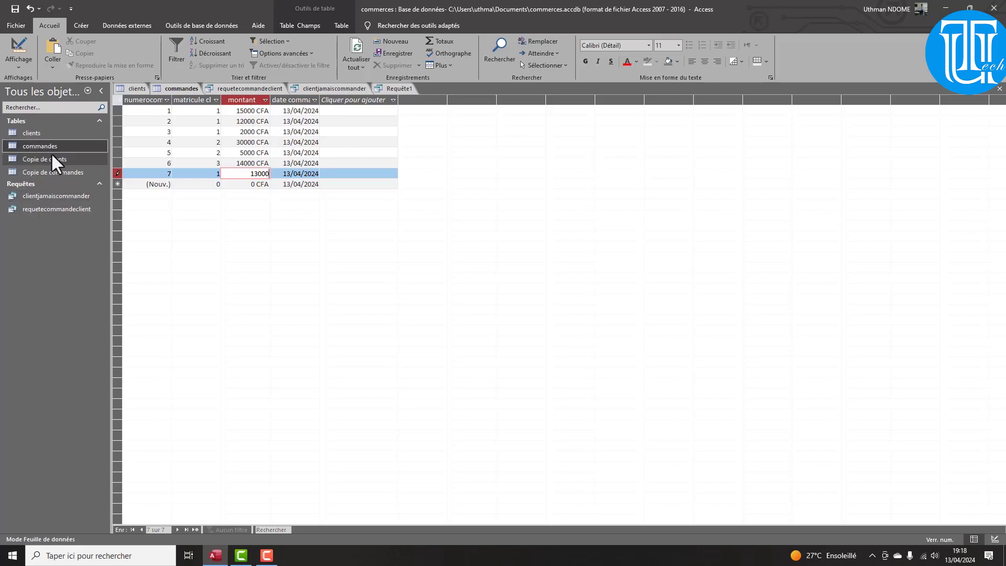
Add all clients fields, matricule client through région, to the Requête1 design grid
click(389, 91)
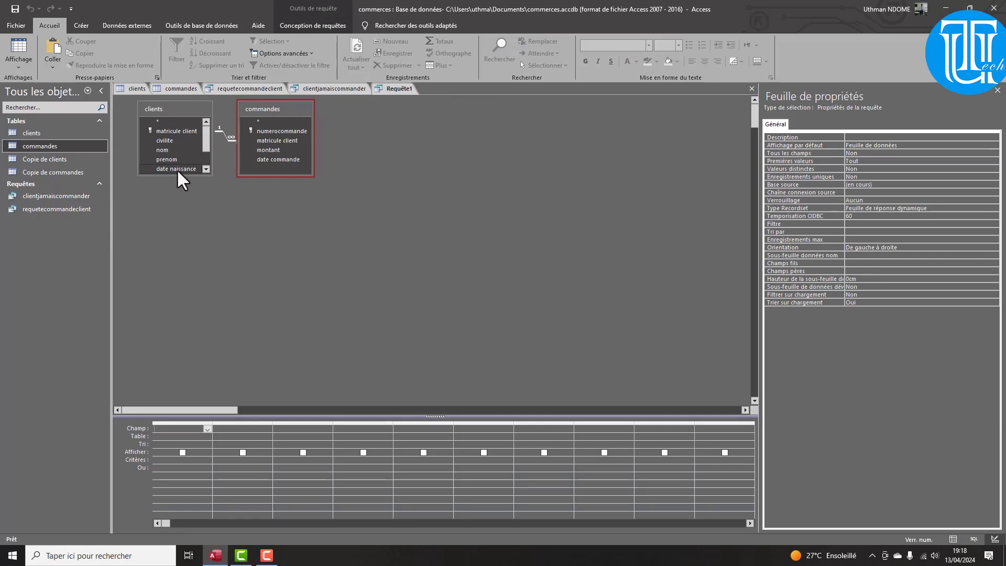
drag(176, 175, 175, 213)
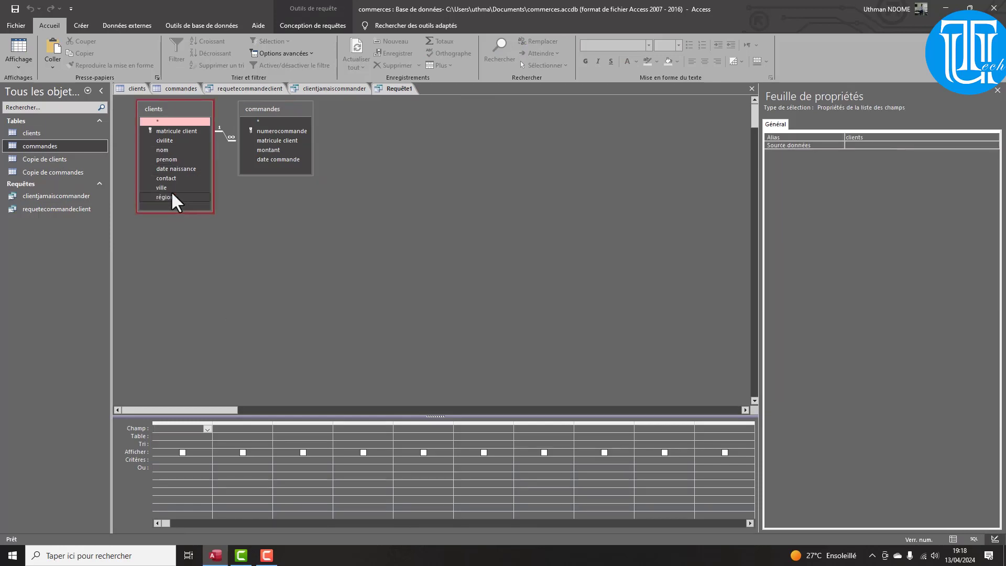
click(166, 131)
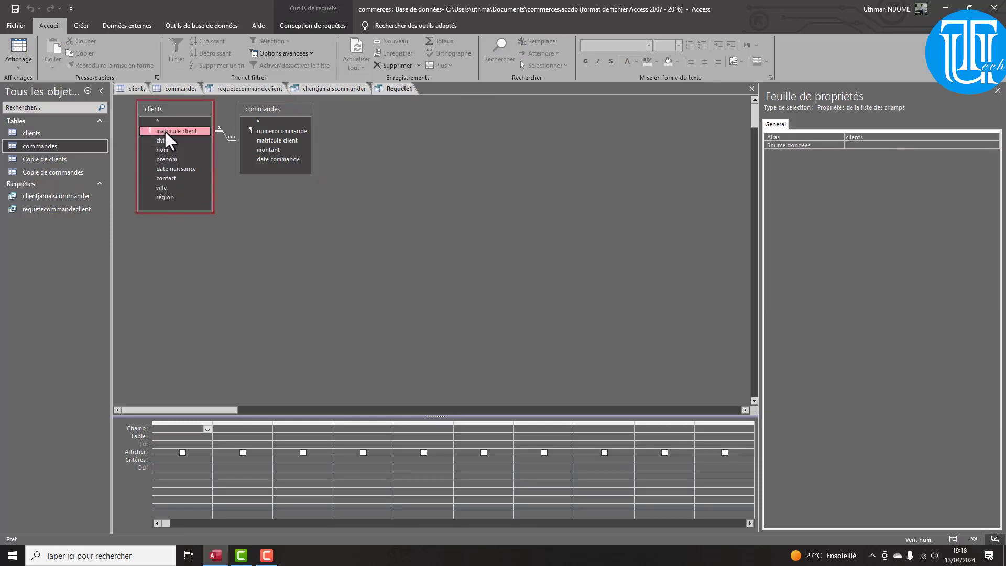
shift+click(167, 198)
drag(168, 141, 186, 460)
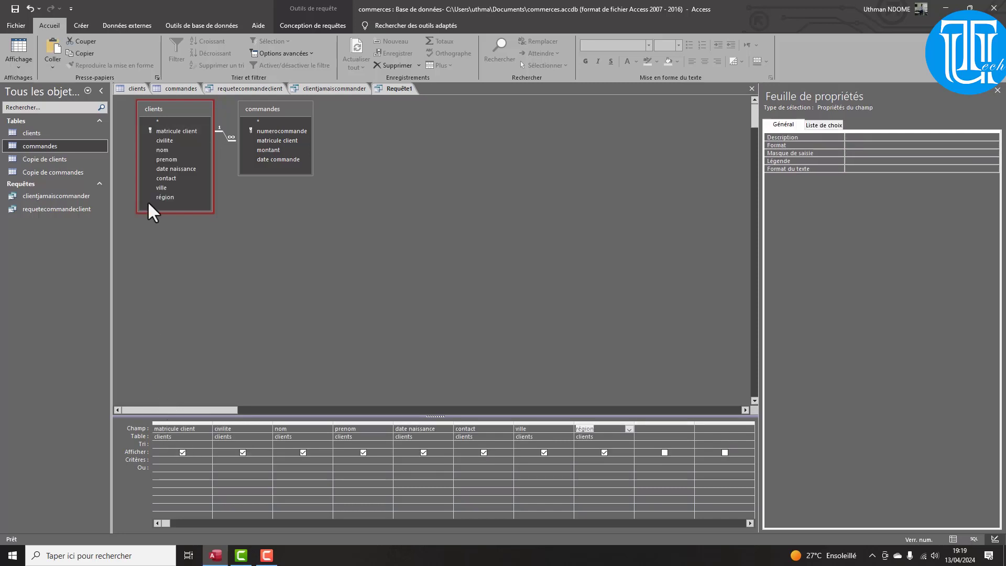
click(167, 197)
Drag the commandes fields, including numerocommande and matricule client, into the query grid
click(276, 134)
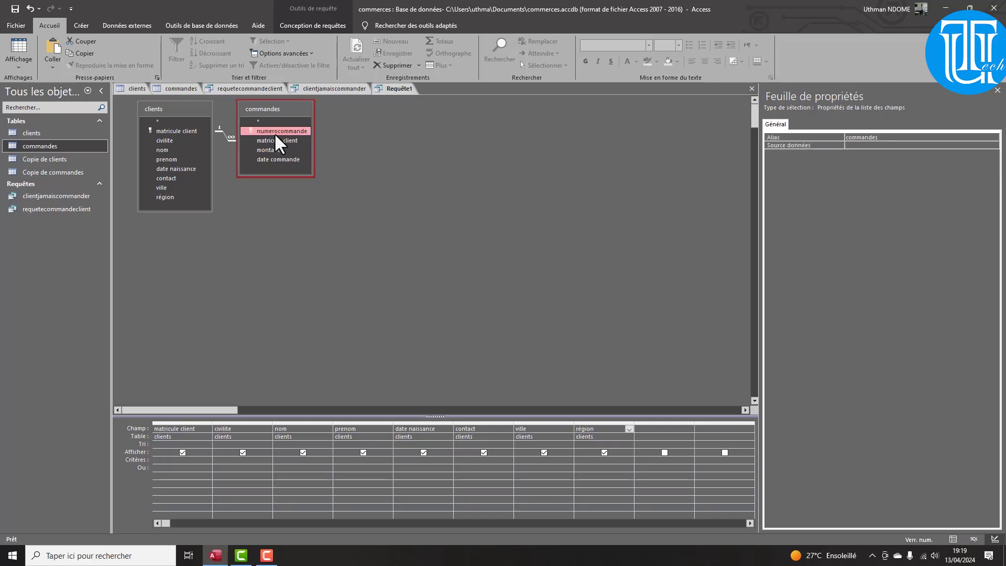
shift+click(299, 160)
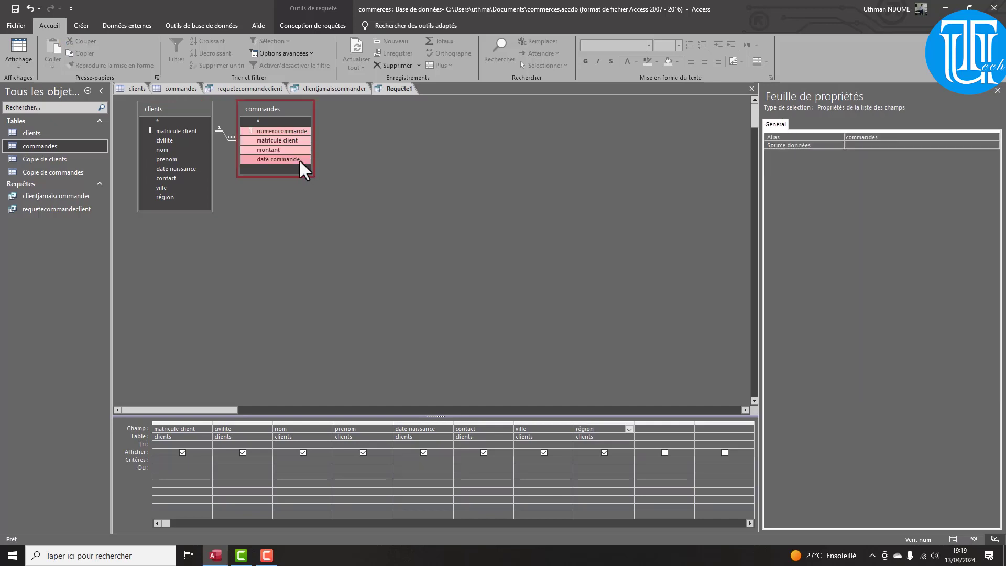
drag(280, 141, 647, 433)
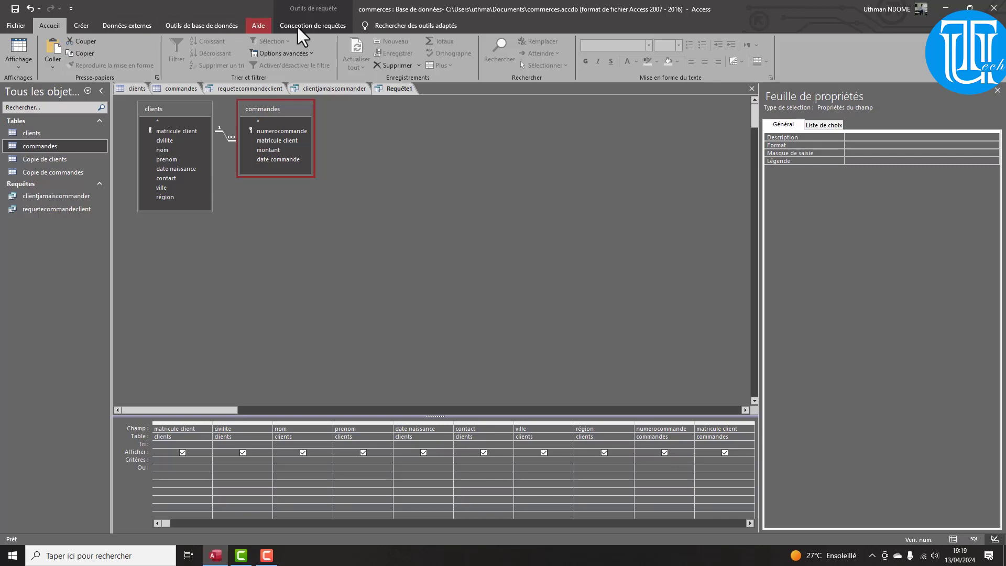
click(335, 25)
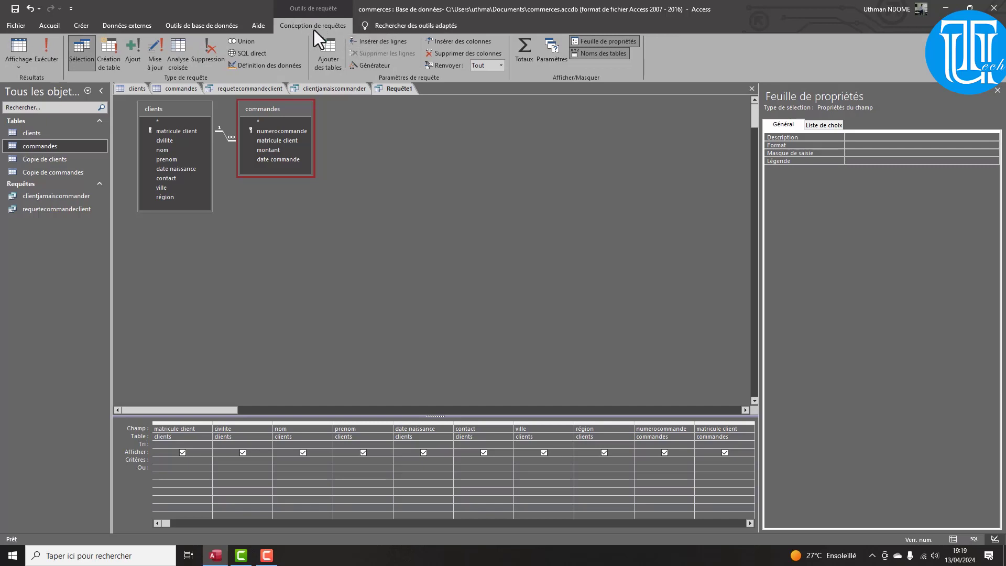
Make Requête1 an update query and open the Générateur d'expression for montant's Mise à jour cell
click(153, 58)
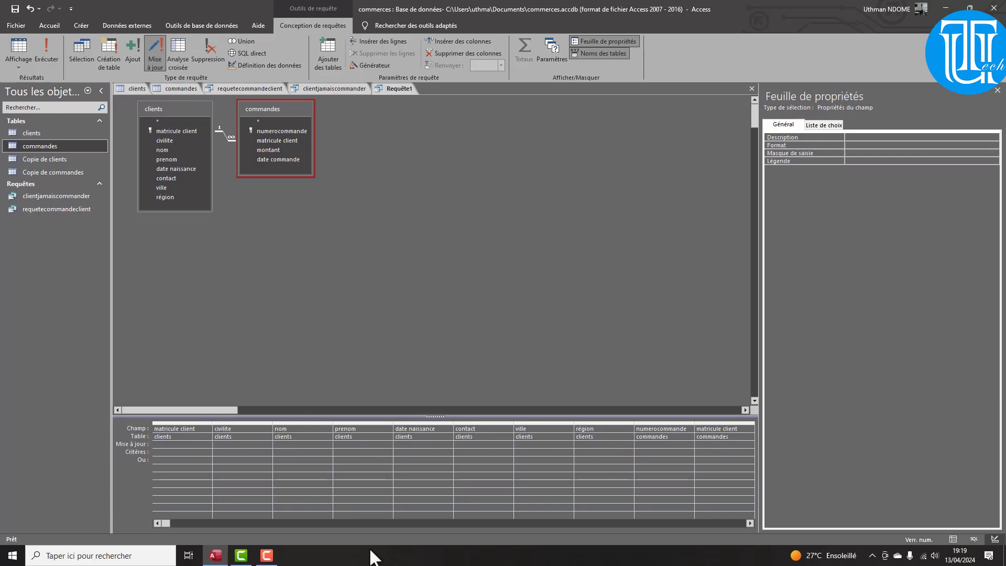
drag(166, 525, 196, 528)
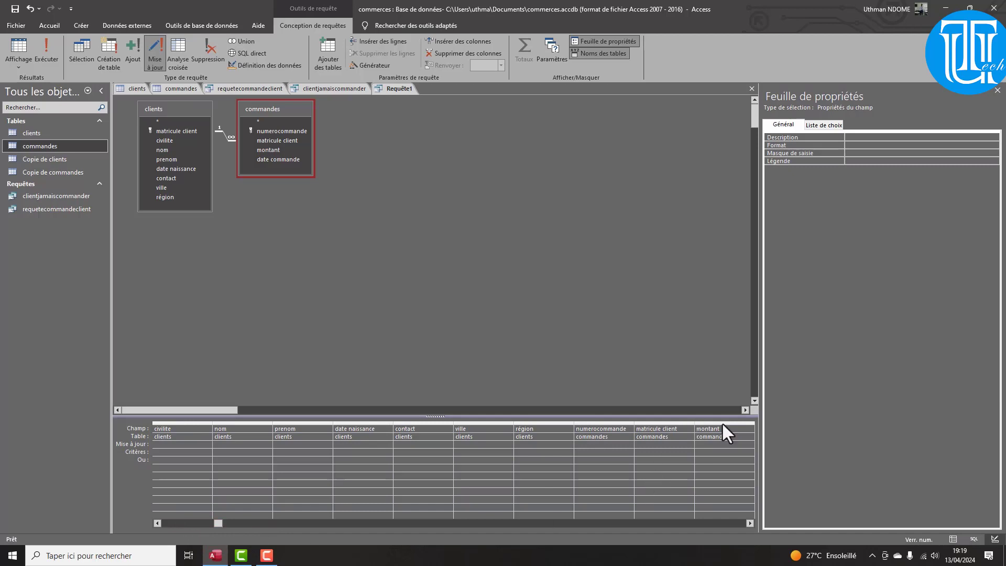
click(712, 445)
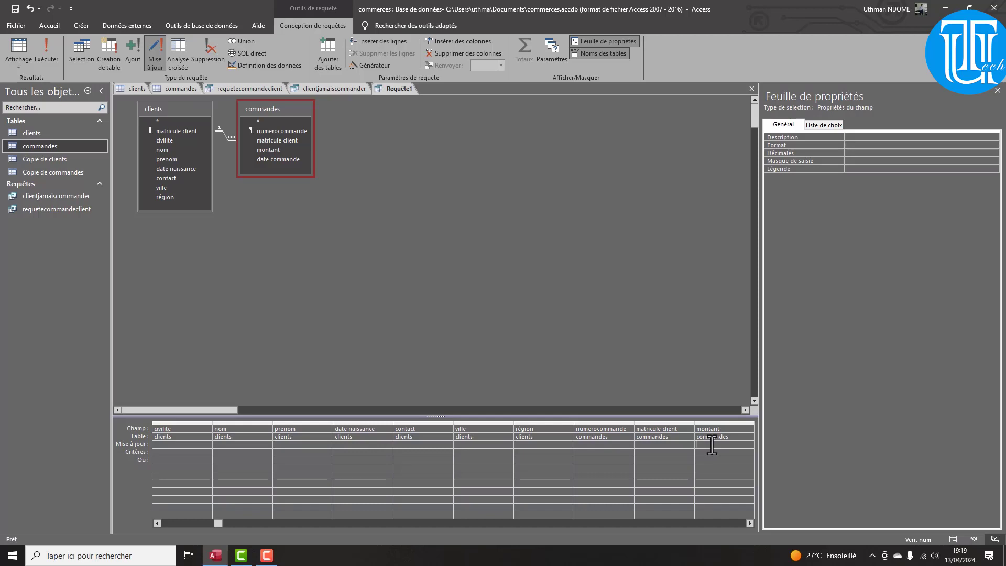
right_click(712, 445)
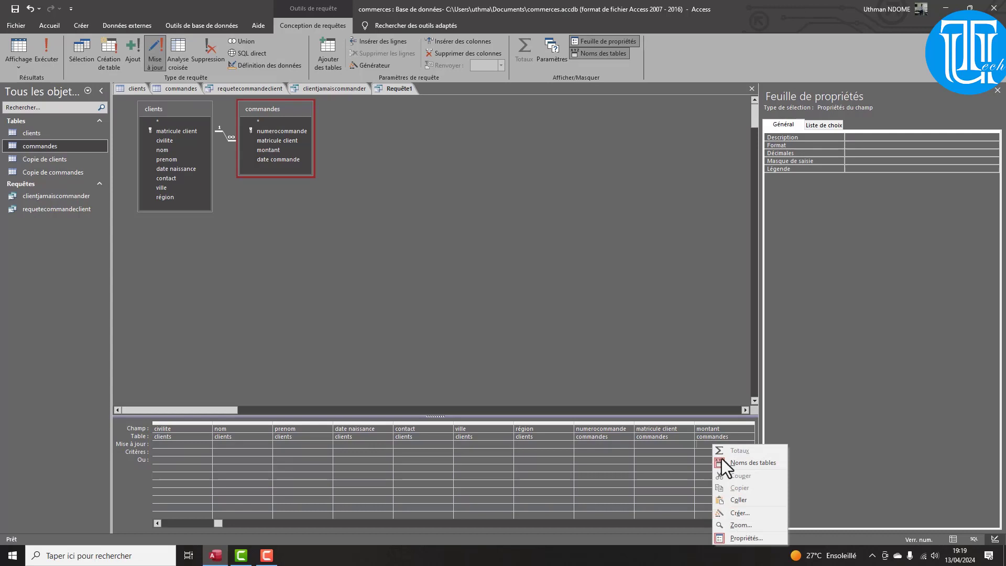
click(703, 445)
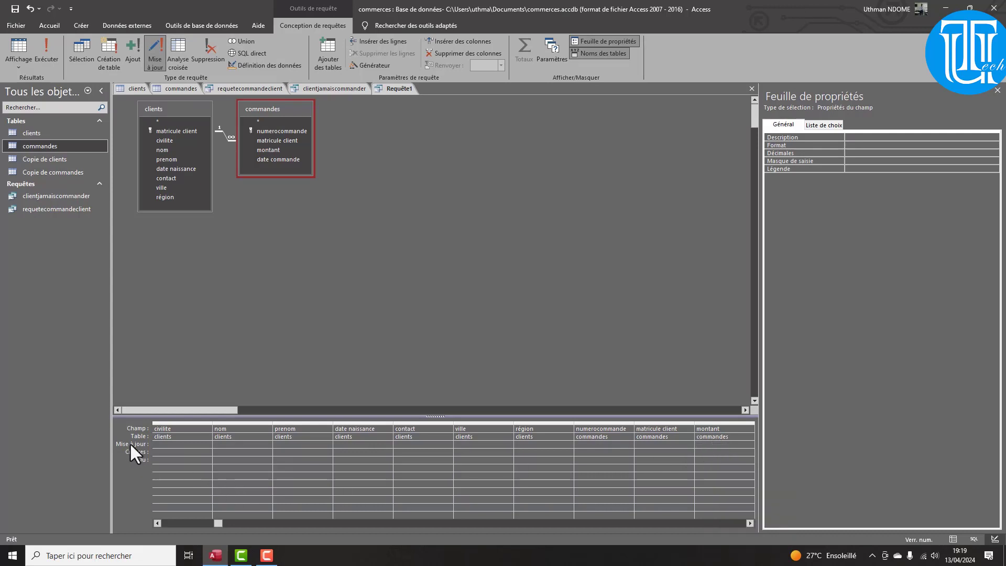
right_click(715, 446)
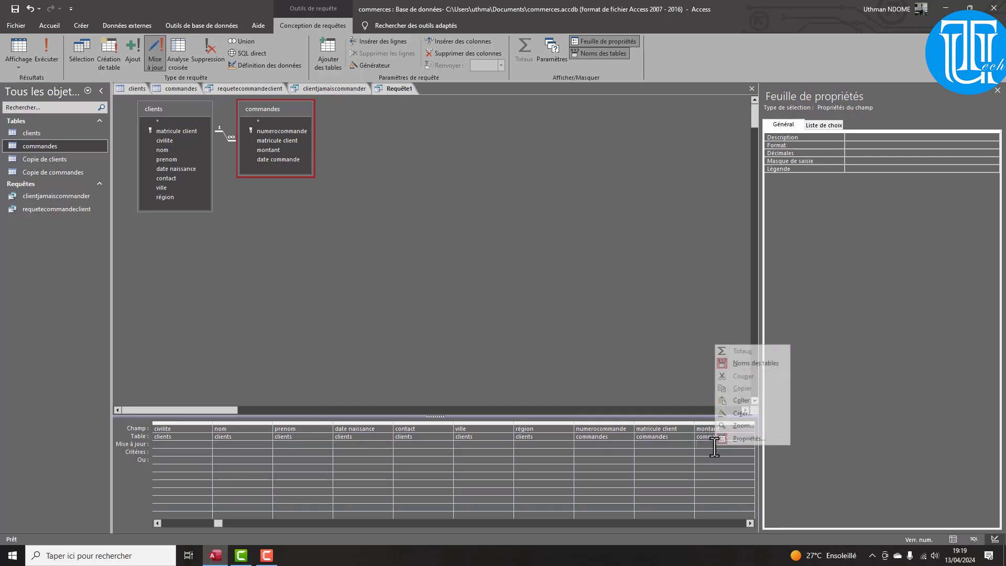
click(739, 415)
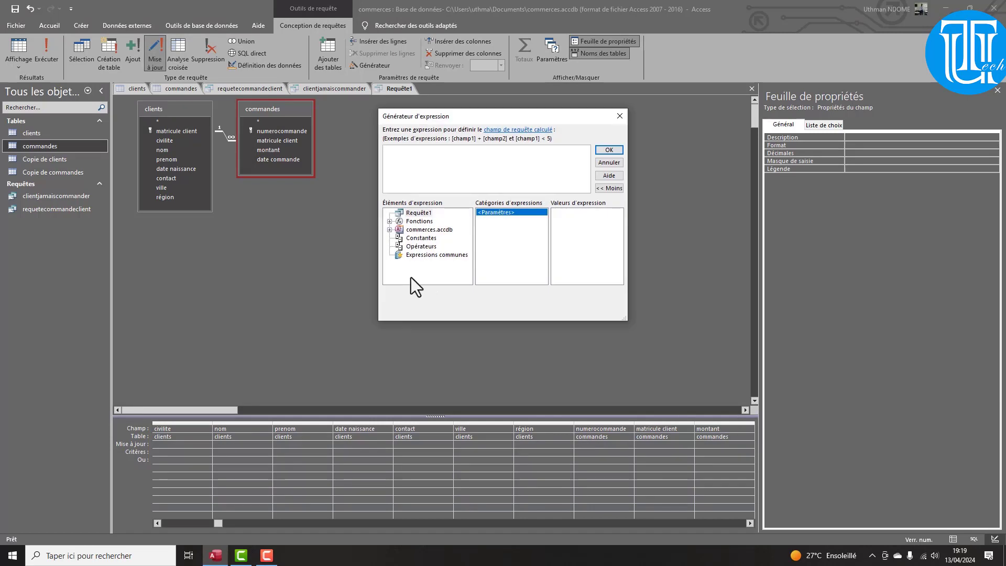
Insert the commandes montant field twice into the expression, around a minus sign
click(389, 231)
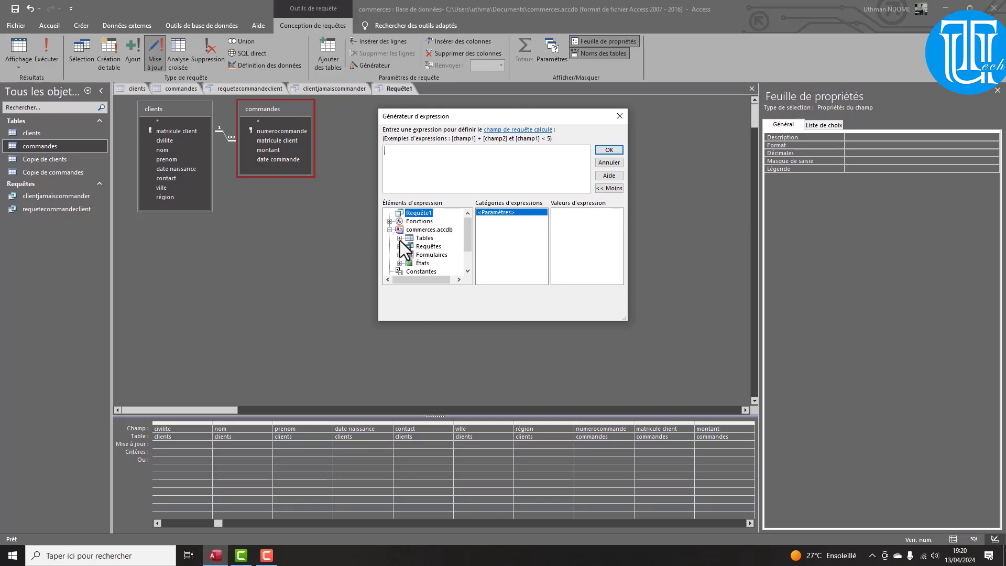
click(400, 240)
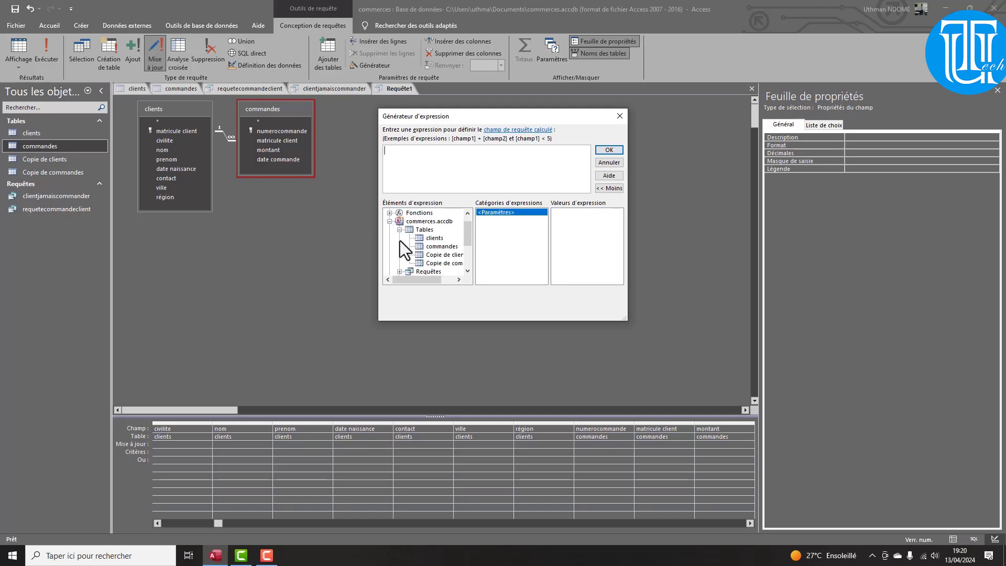
click(433, 247)
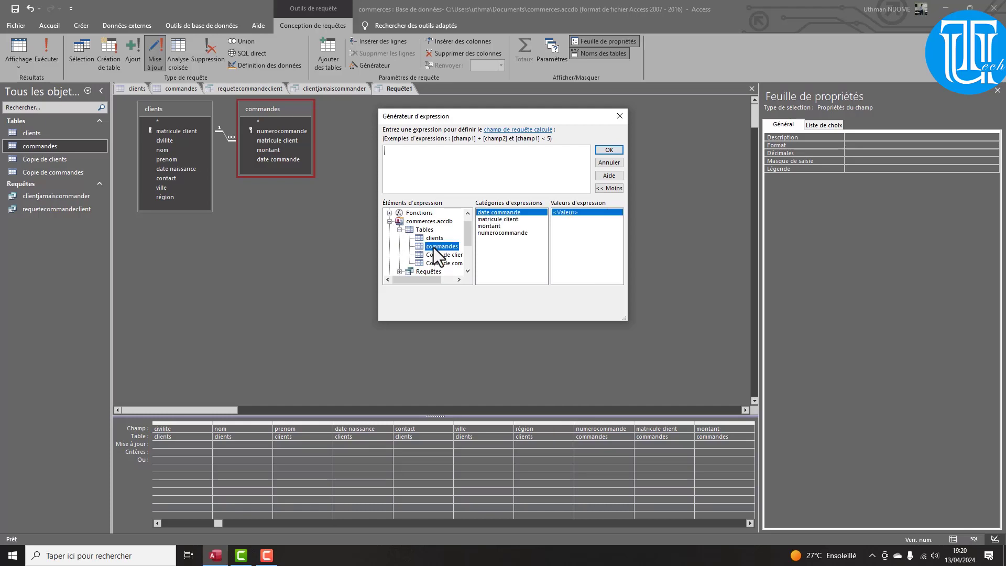
double_click(489, 227)
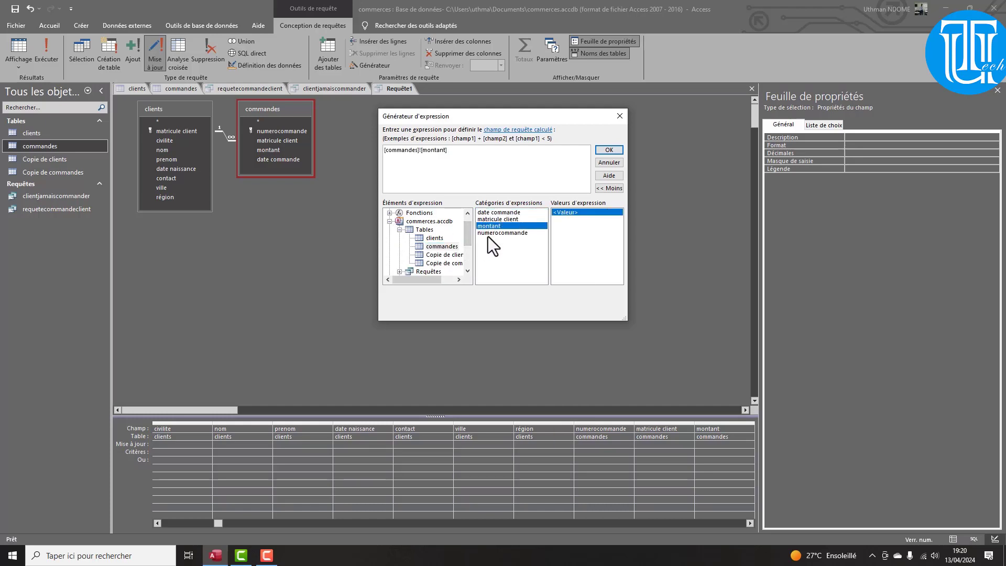
click(386, 152)
key(Right)
key(Right)
key(Right)
double_click(499, 227)
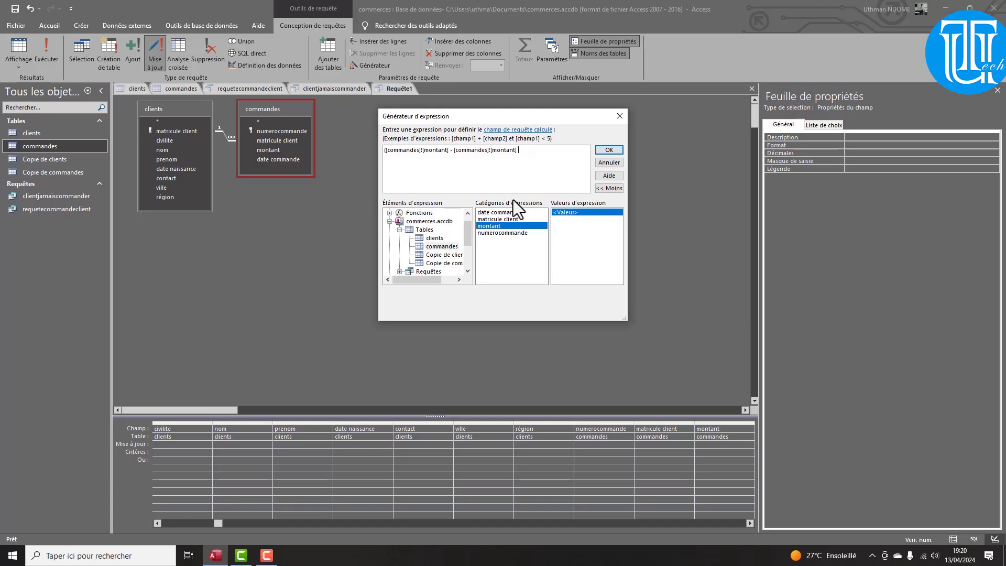
Complete the expression as [commandes]![montant] - ([commandes]![montant] * 0,05) and accept it
text(*)
text(,0)
key(BackSpace)
text(()
key(End)
text())
drag(449, 151, 385, 147)
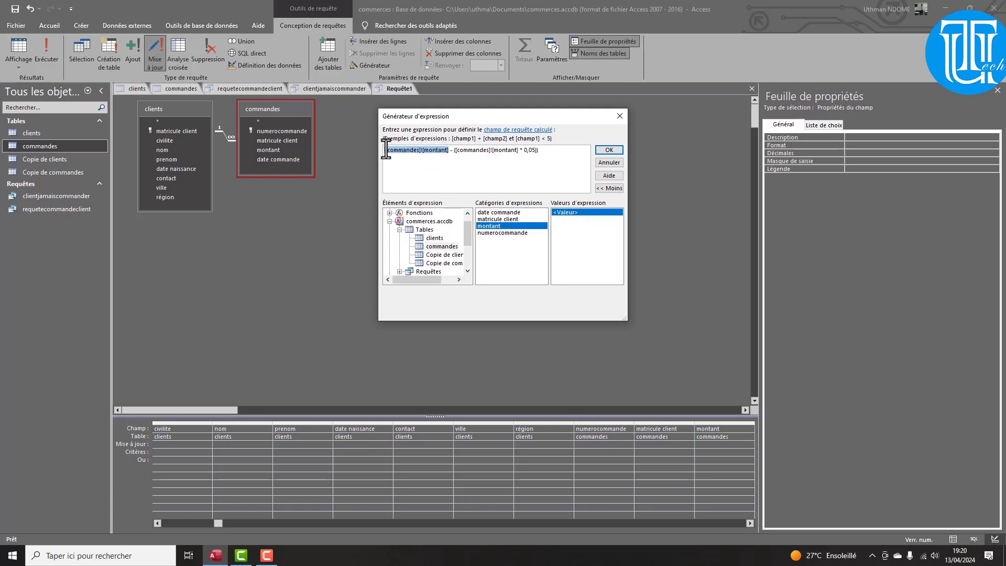
click(609, 150)
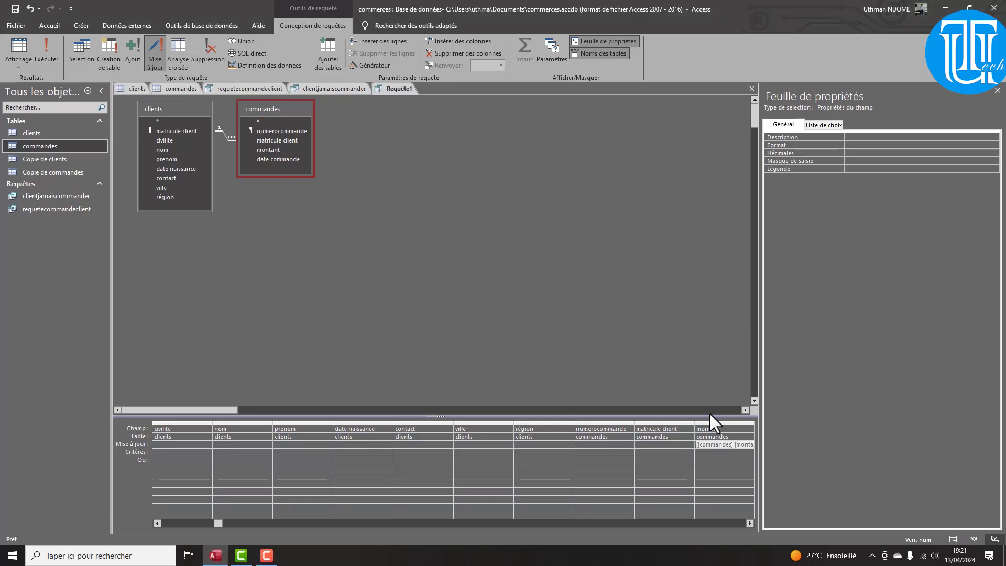
Set montant's criterion to > 12000
text(()
click(722, 457)
text(> 12000)
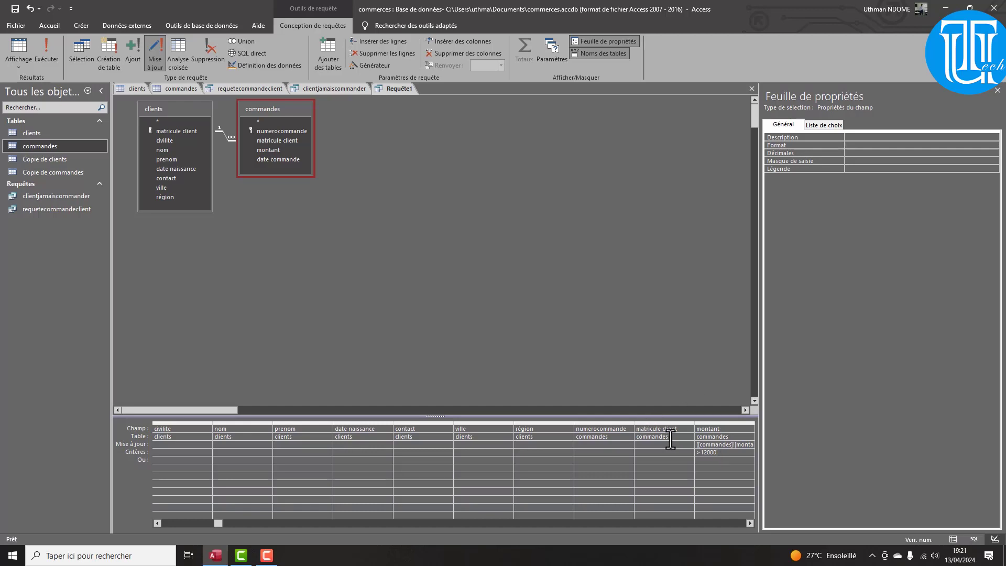
Save the query as requetemiseajour and close it
key(ctrl+s)
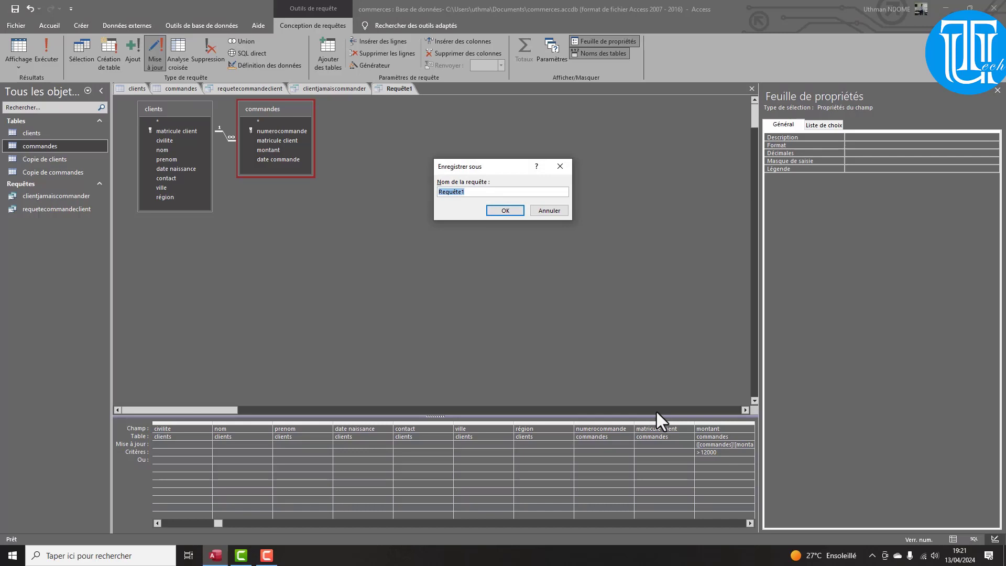
text(rrequetemiseajour)
key(Return)
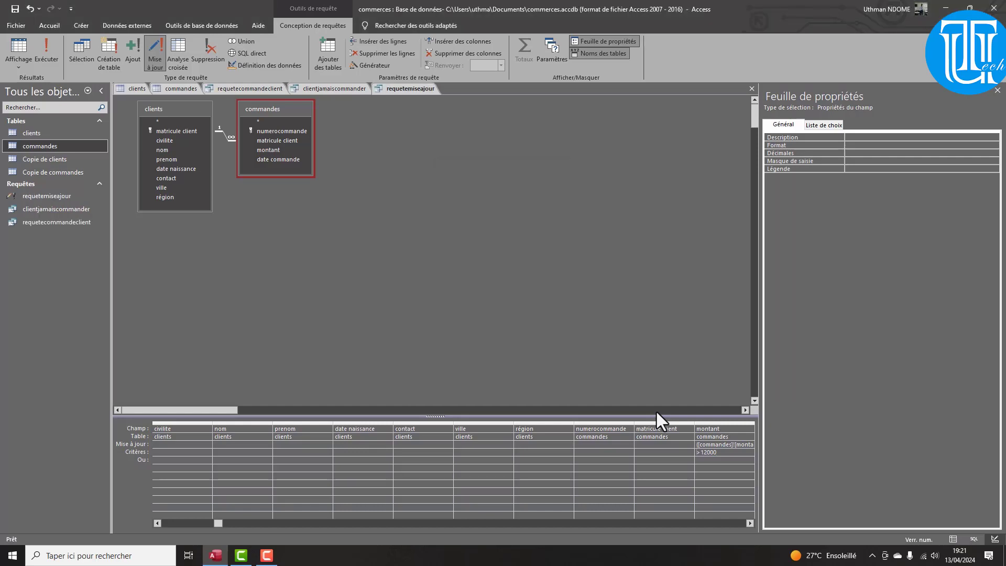
right_click(432, 89)
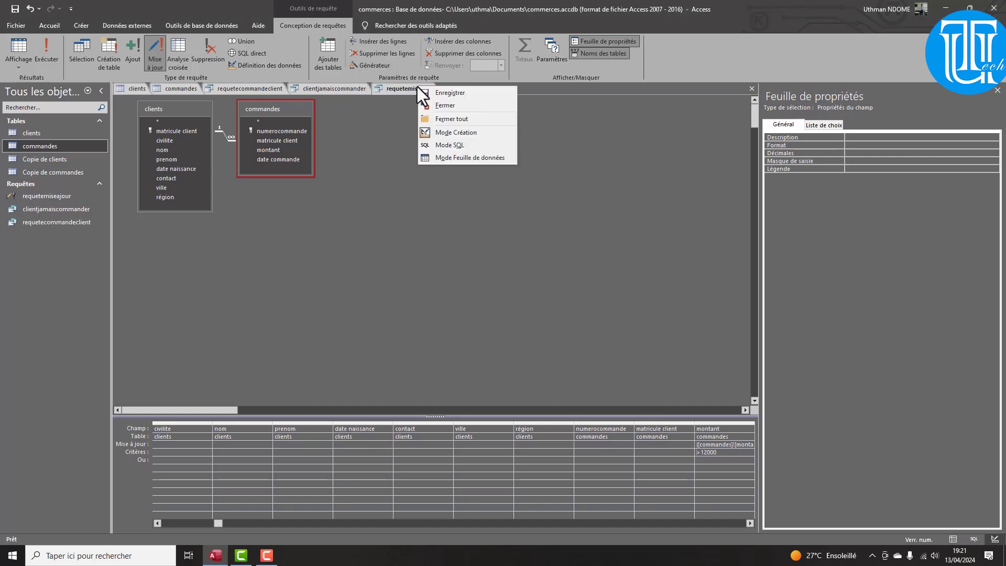
click(433, 106)
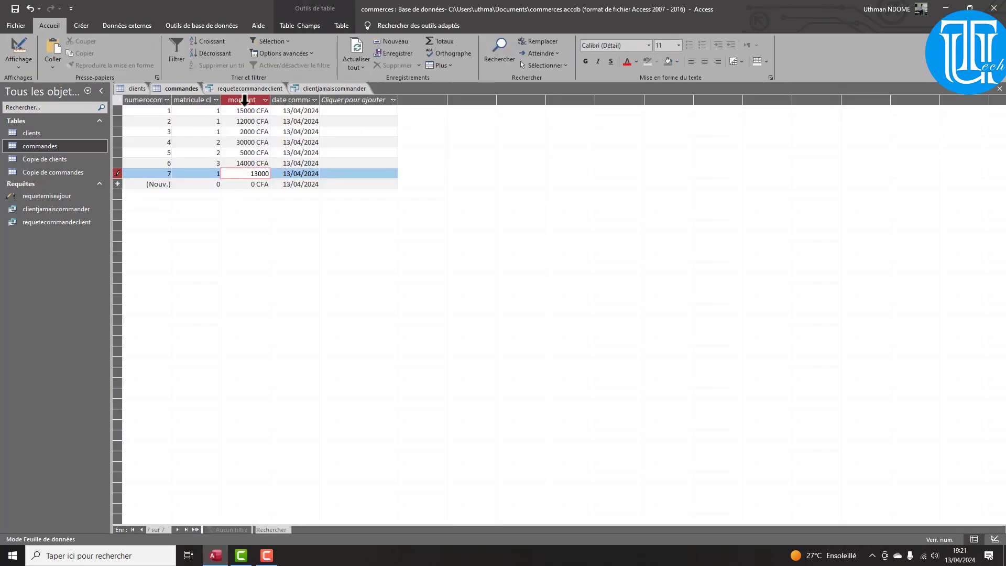
Run requetemiseajour, confirming the update of the three order rows
double_click(33, 195)
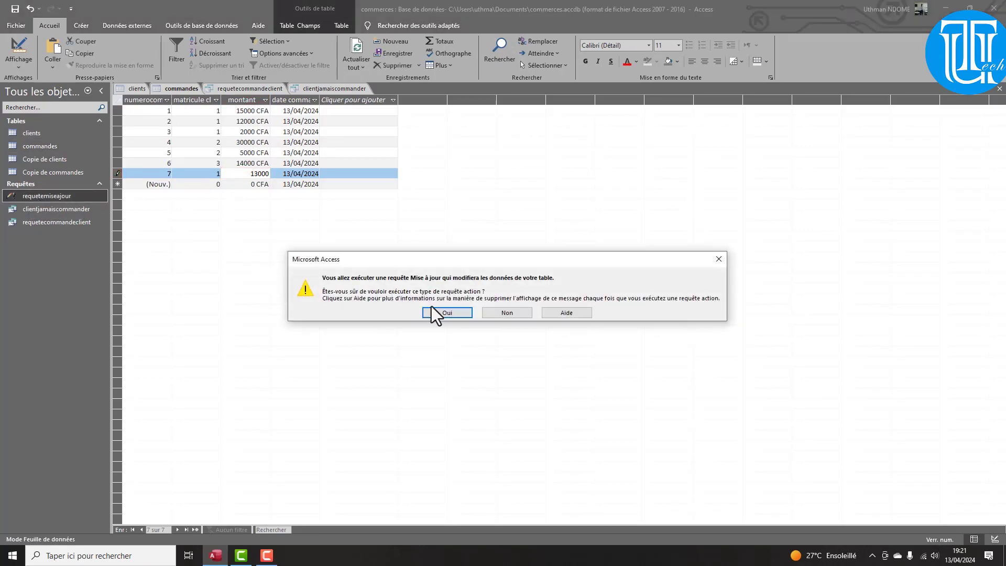
click(447, 312)
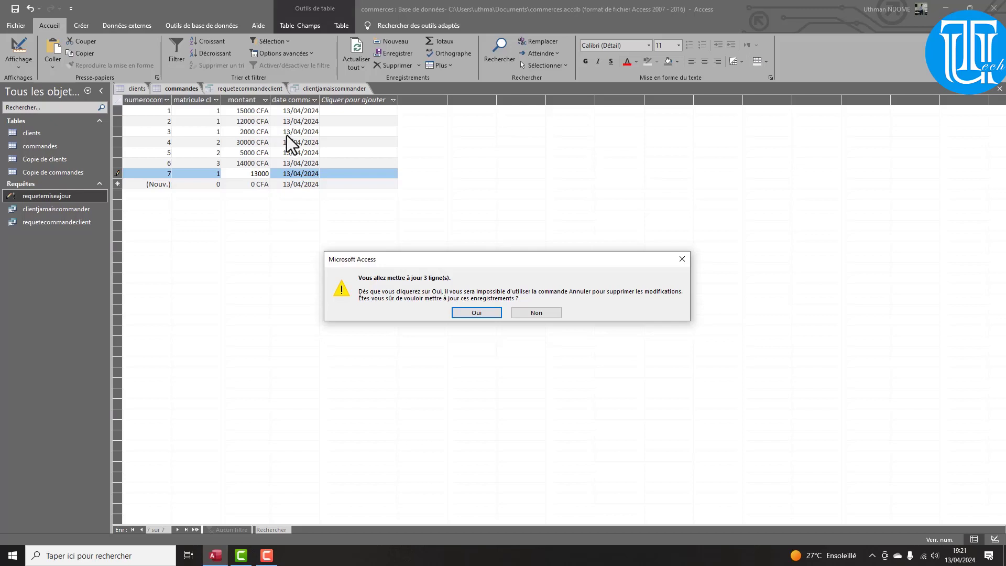
click(477, 313)
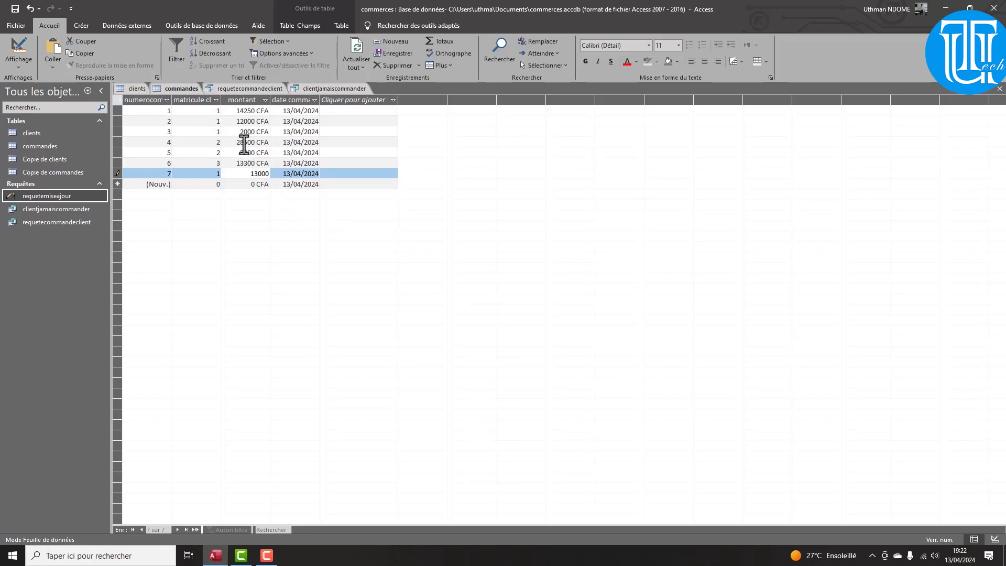
drag(242, 110, 268, 112)
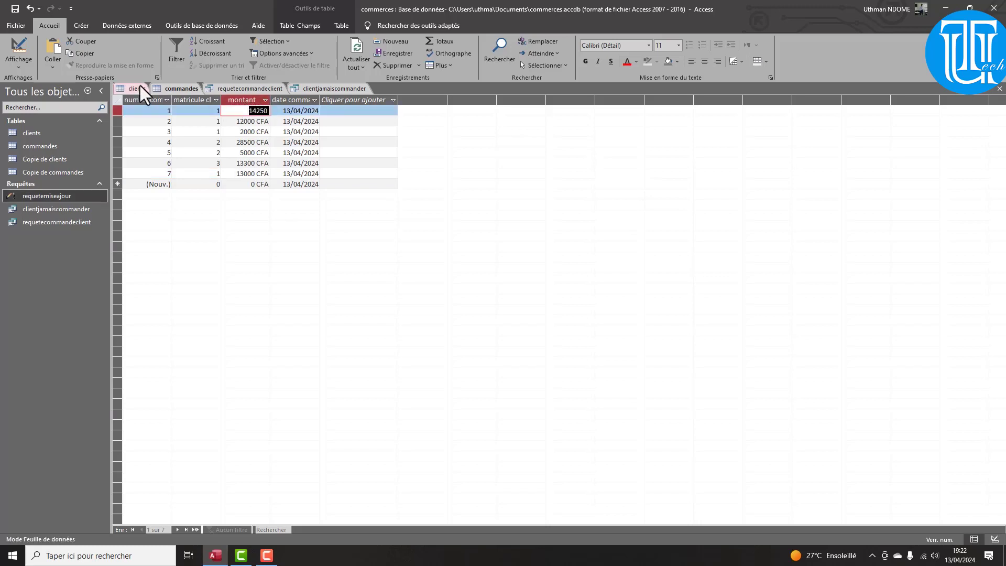
Open Copie de commandes and compare its amounts with the updated 14250, 28500 and 13300
click(46, 172)
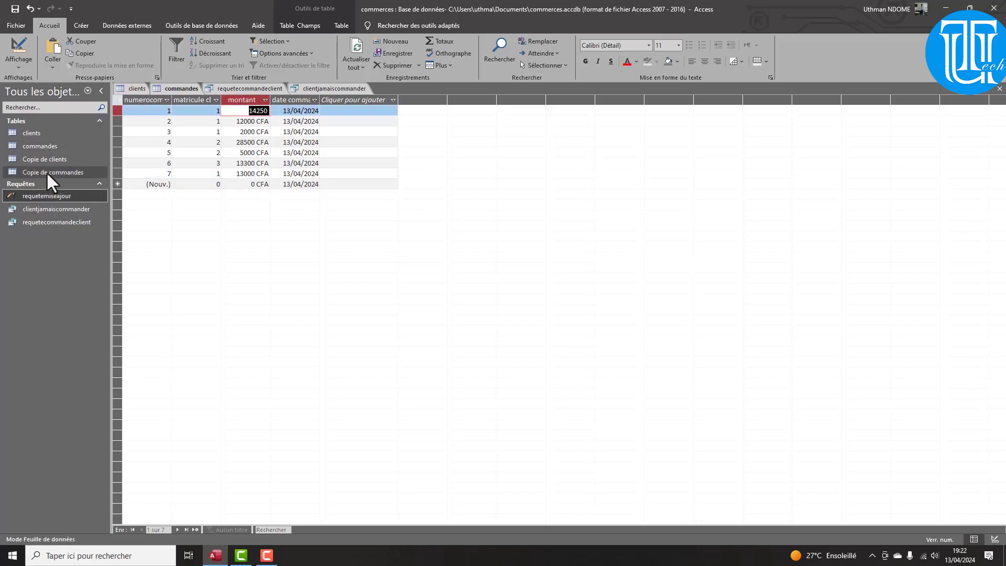
double_click(46, 172)
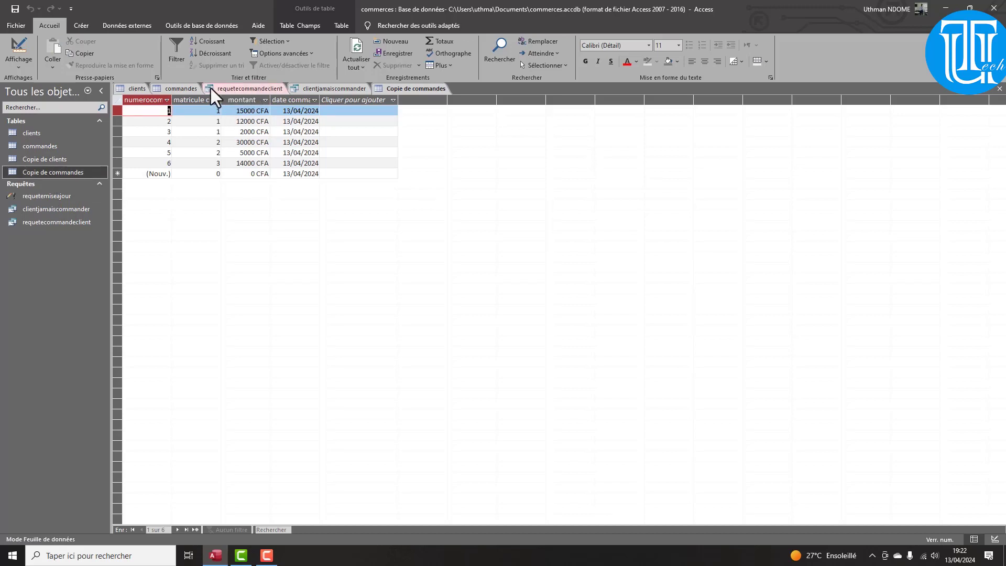
click(184, 87)
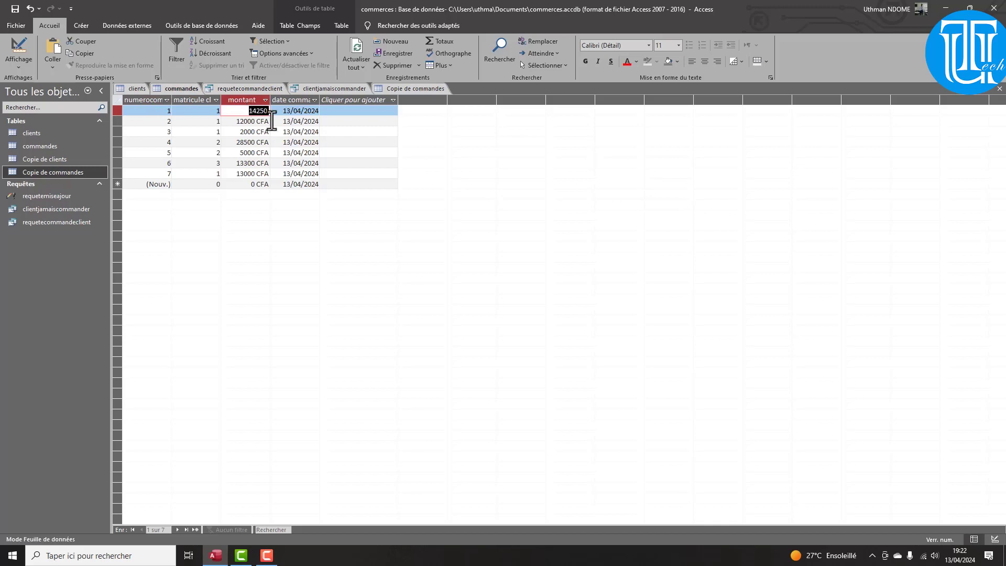
click(398, 88)
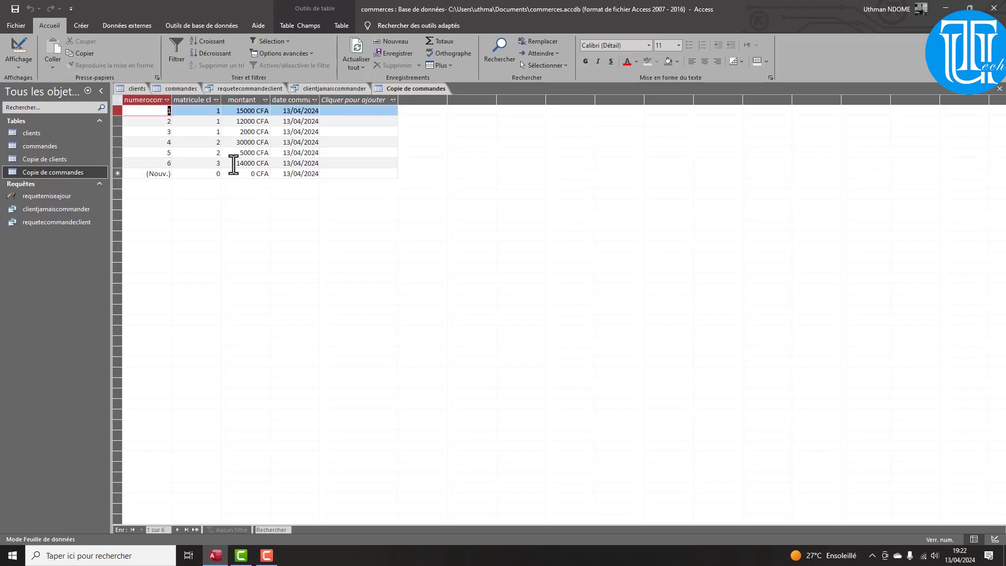
click(172, 92)
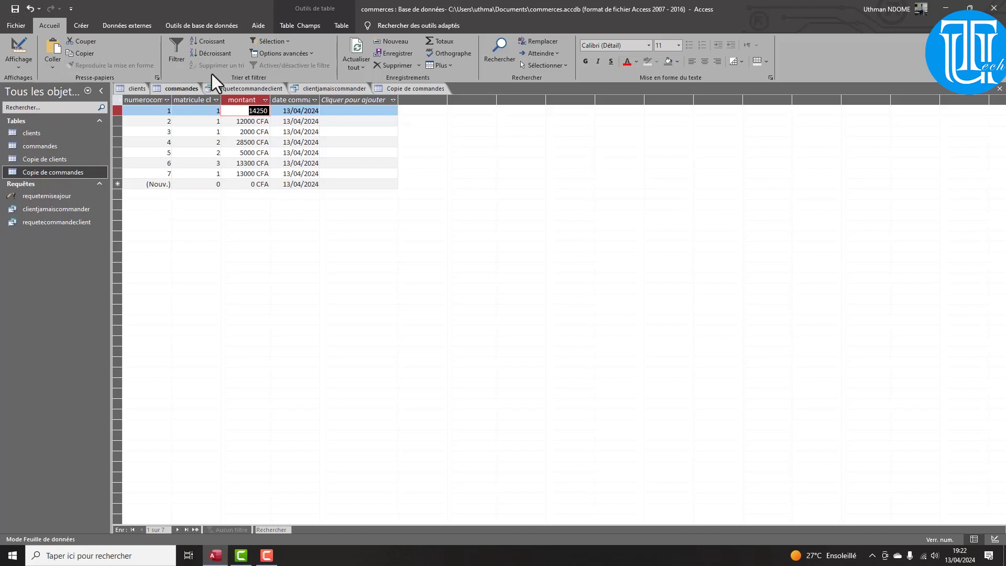
click(189, 25)
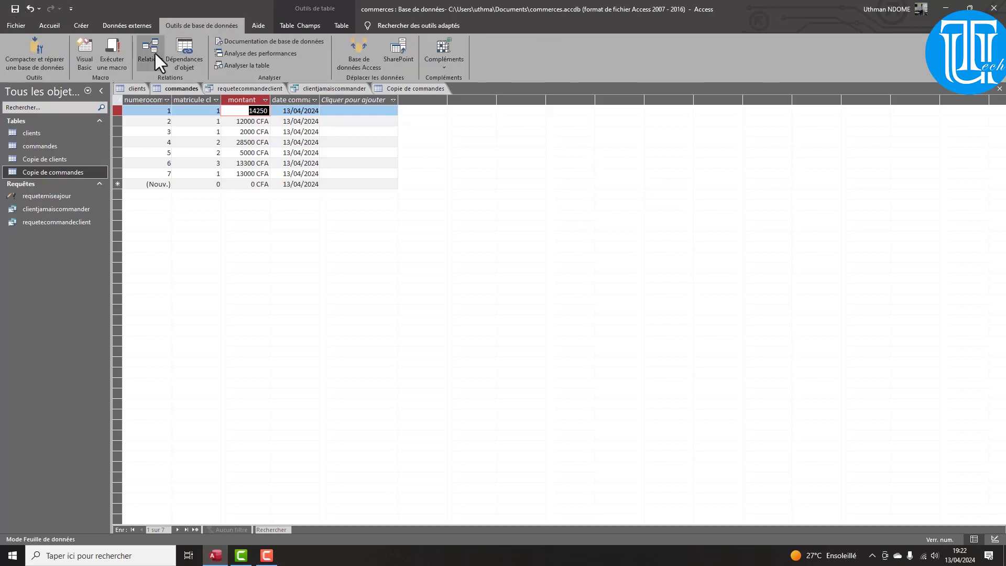
Start a new query design with the clients table as its source
click(82, 26)
click(191, 59)
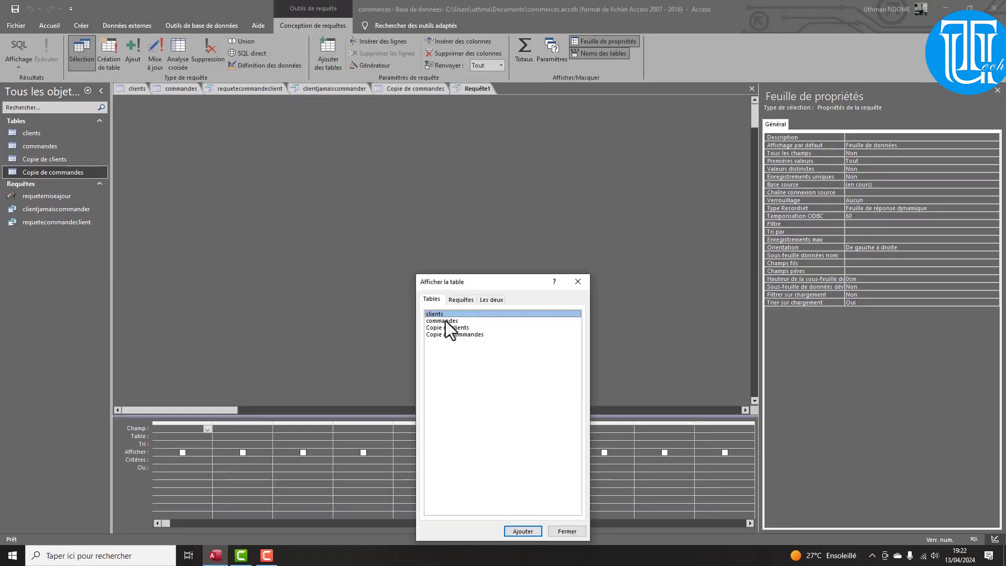
click(445, 321)
click(444, 315)
click(521, 531)
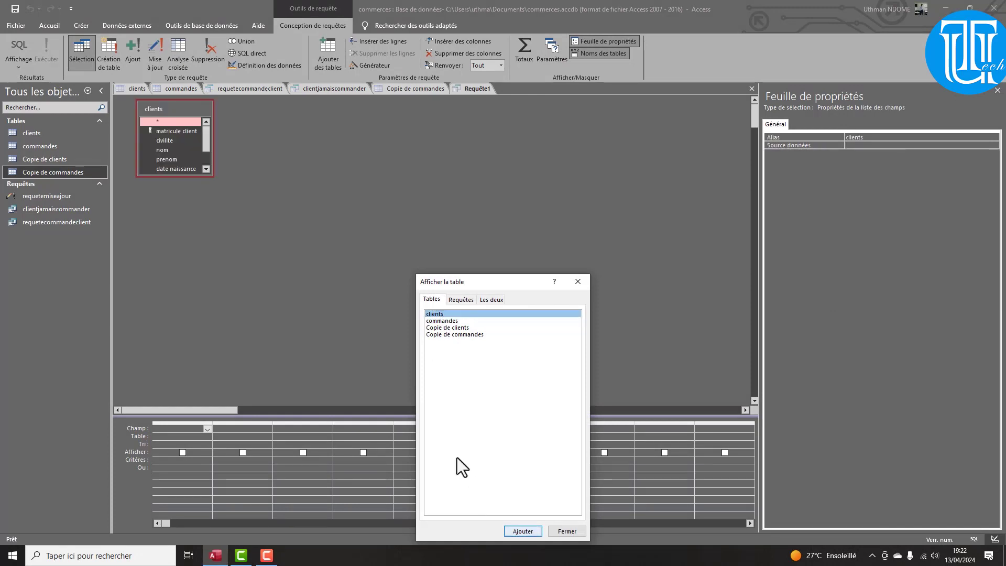
click(577, 282)
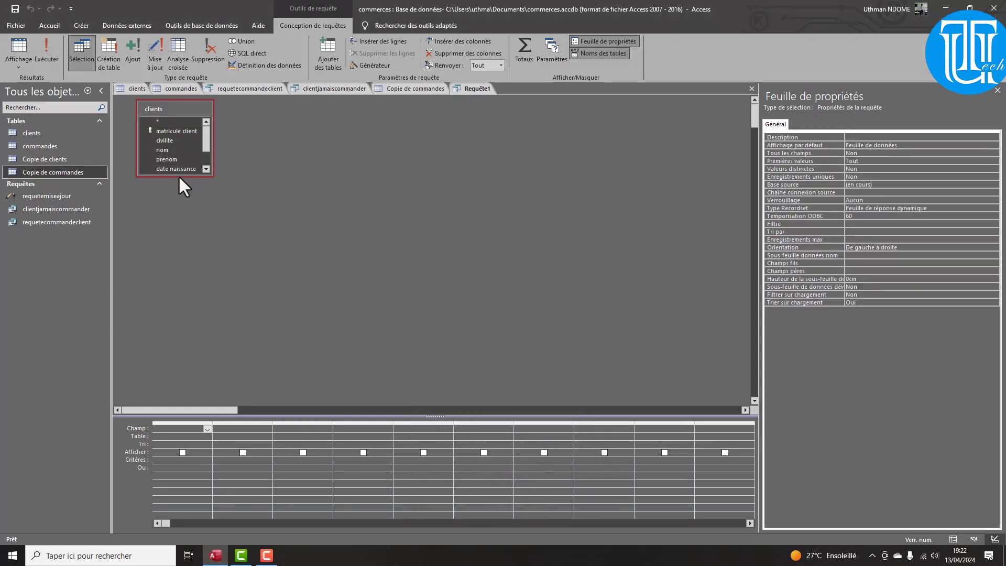
Put all clients fields, matricule client through région, in the grid and make it a delete query
drag(178, 176, 172, 253)
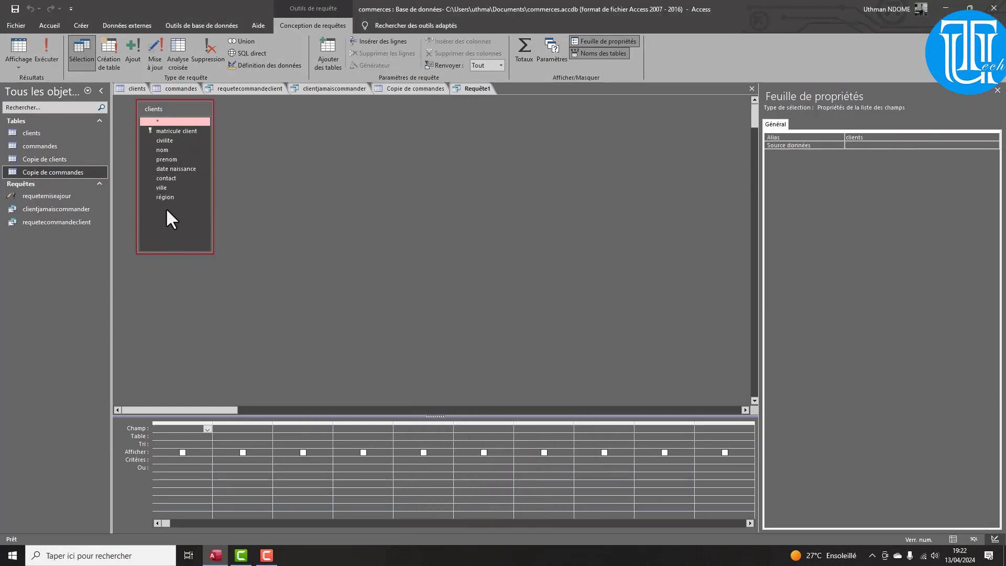
click(160, 131)
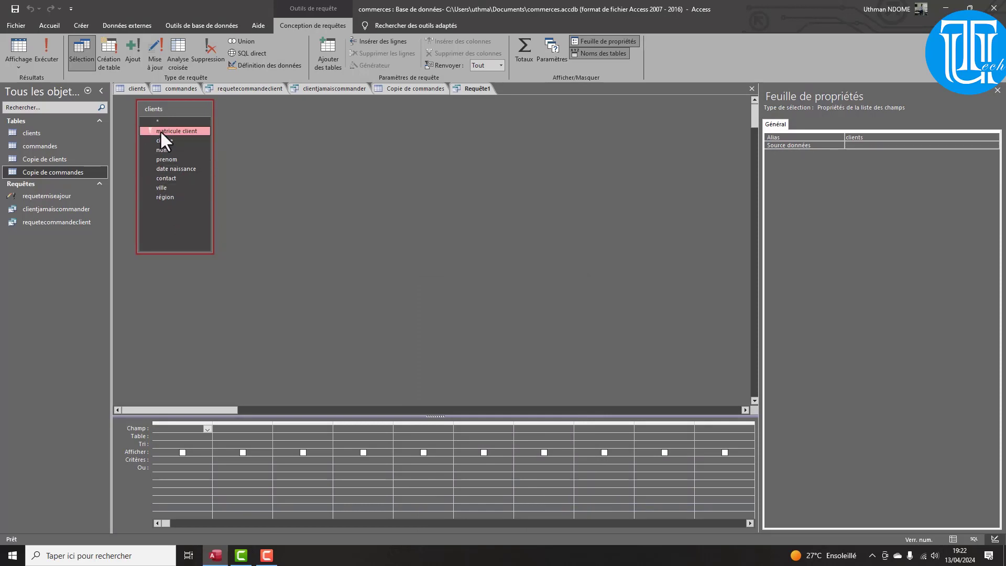
shift+click(175, 195)
drag(161, 134, 177, 426)
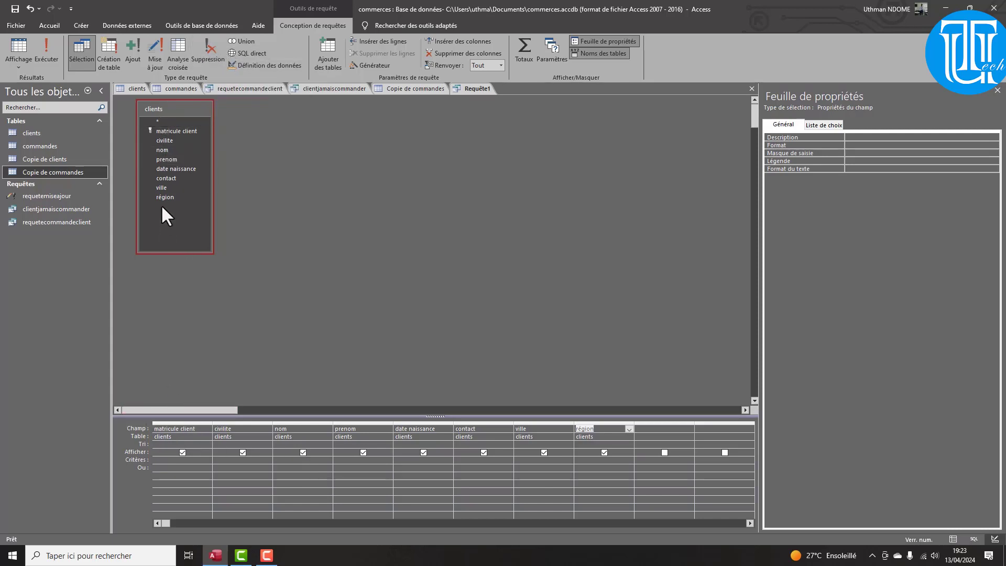
click(205, 58)
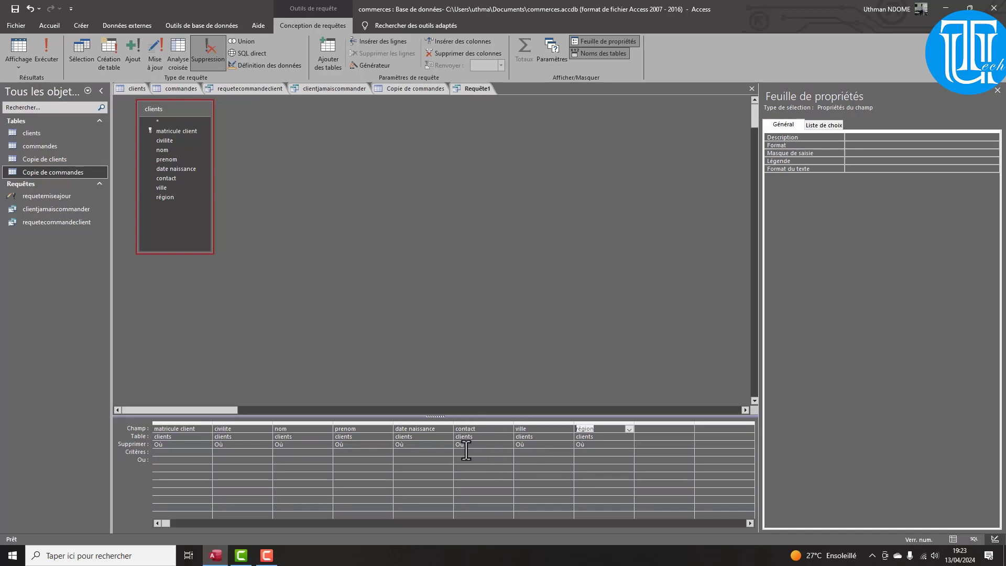
Enter the ville criterion Comme "Mbour"
click(529, 455)
text(com)
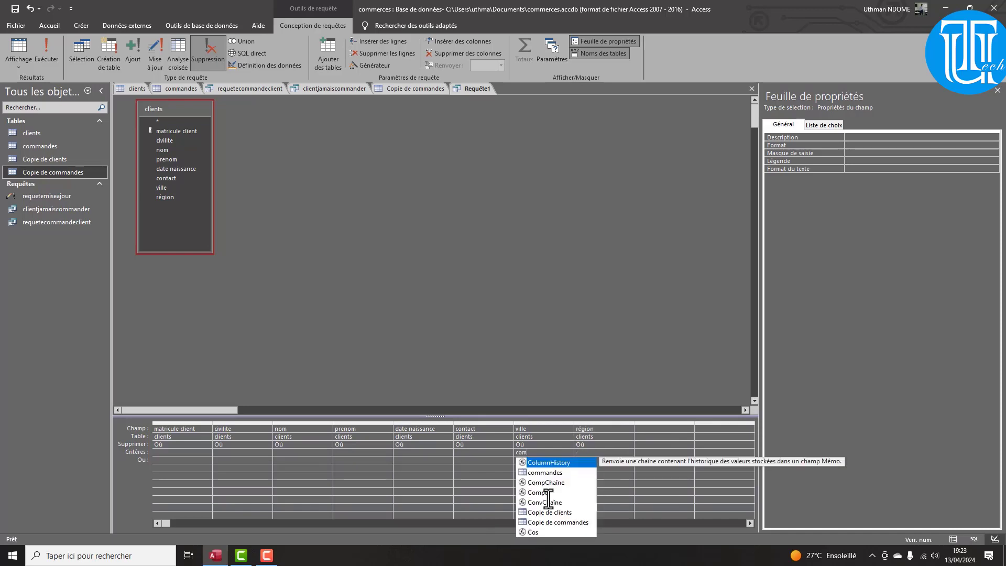
text(me)
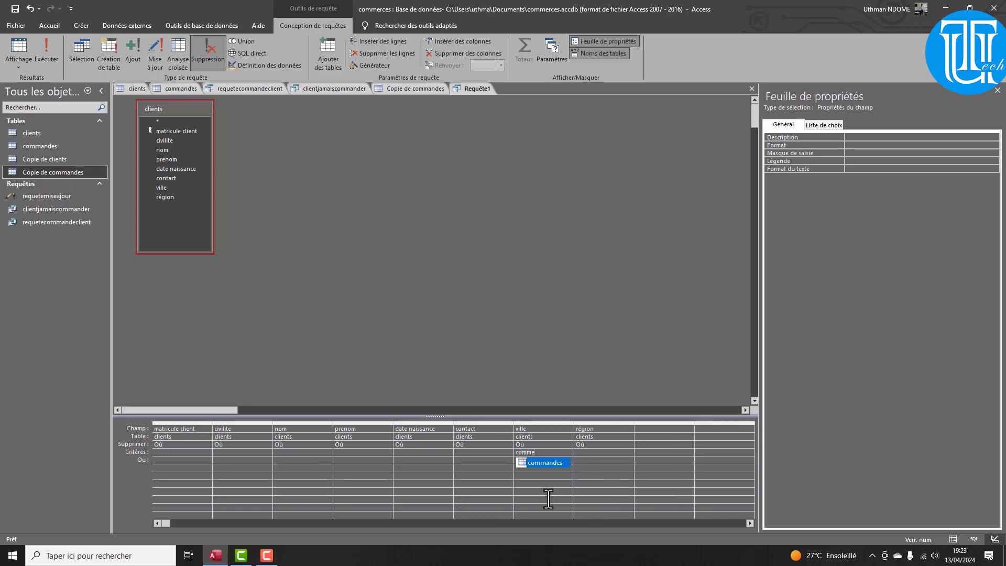
text( "")
text(Mbour")
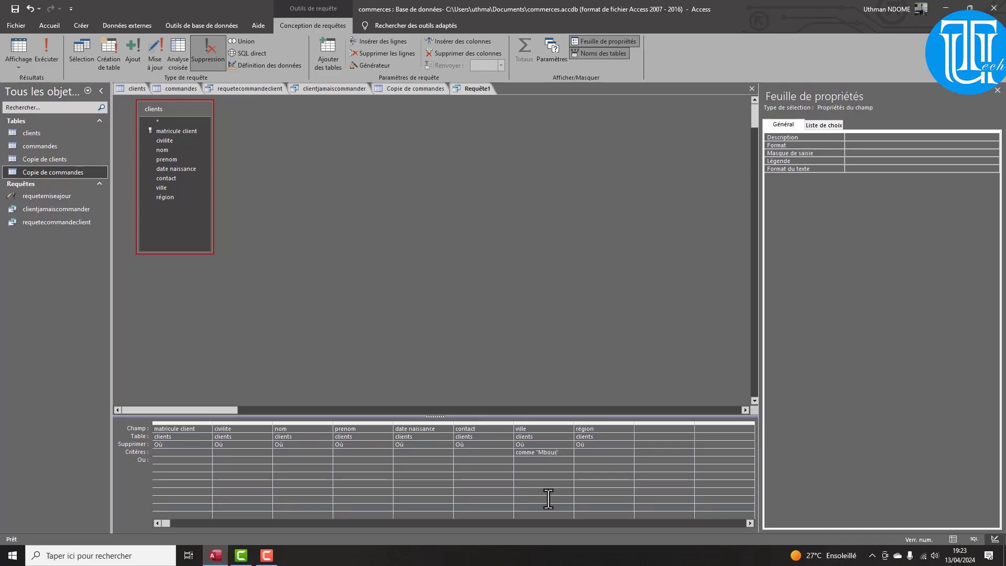
key(Tab)
Save the query as requetesuppression and bring up the clients table
key(ctrl+s)
text(re)
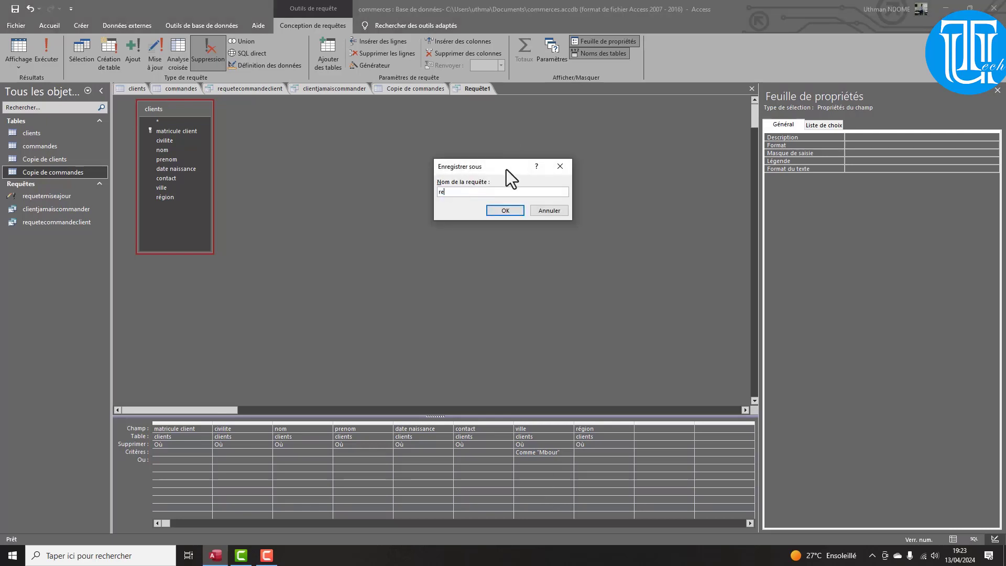
text(quetesuppression)
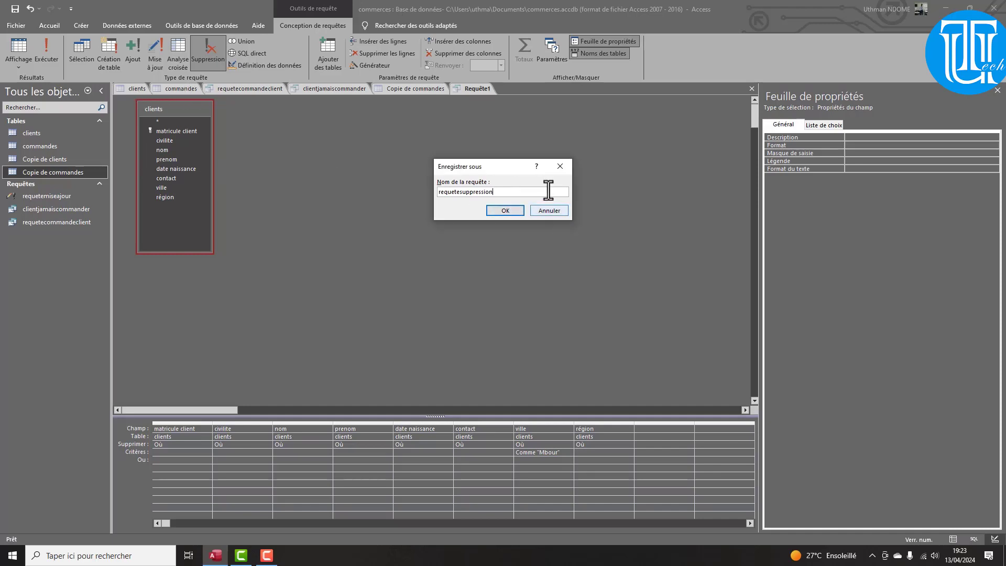
click(505, 210)
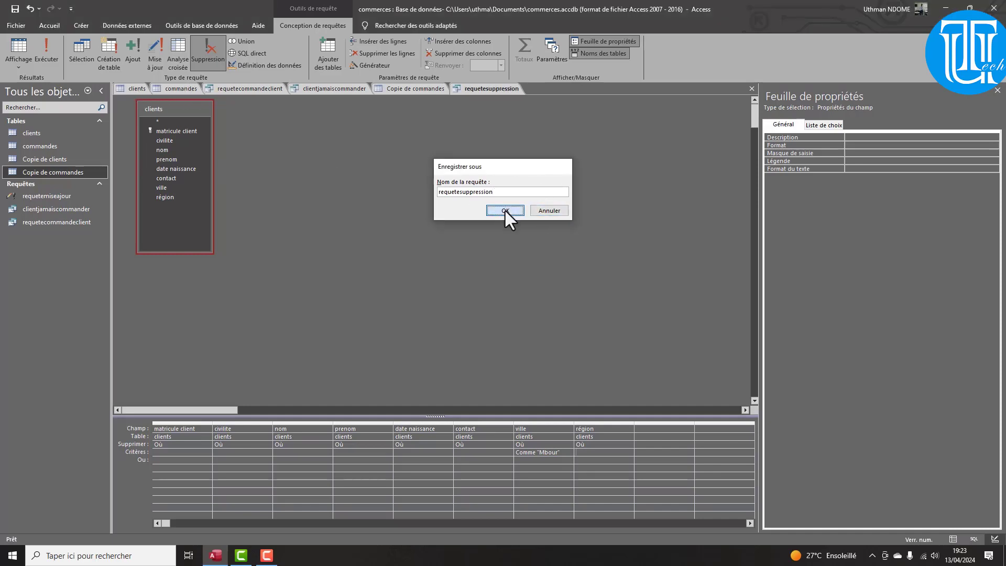
click(132, 89)
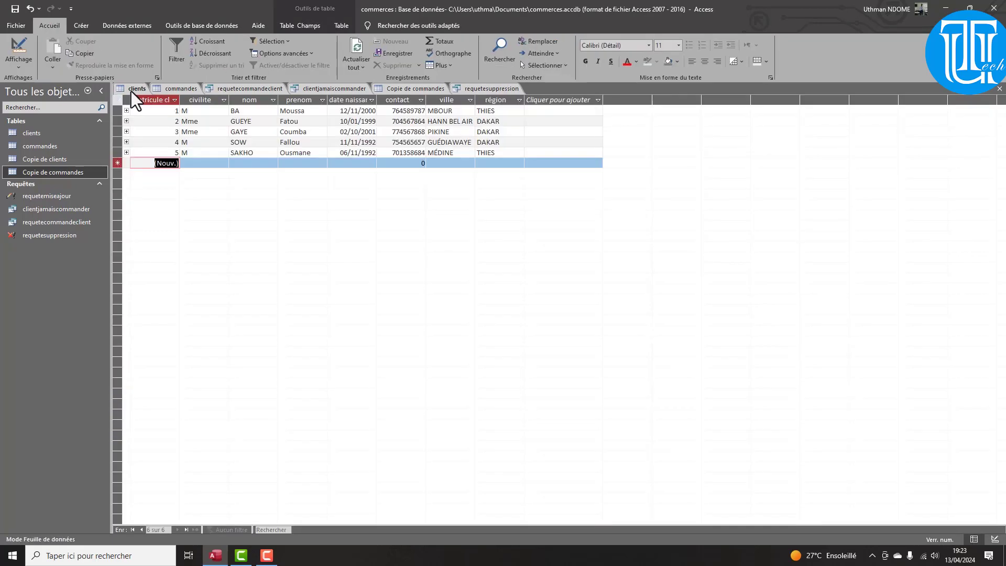
Copy Médine from record 5 and paste it into the ville criterion, replacing Mbour
drag(448, 155, 426, 154)
right_click(440, 154)
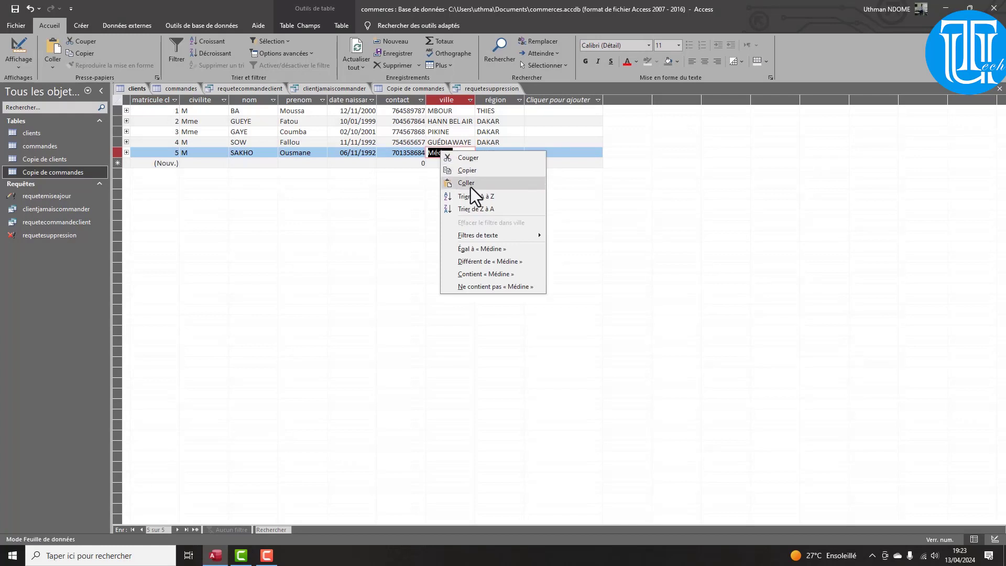
click(467, 171)
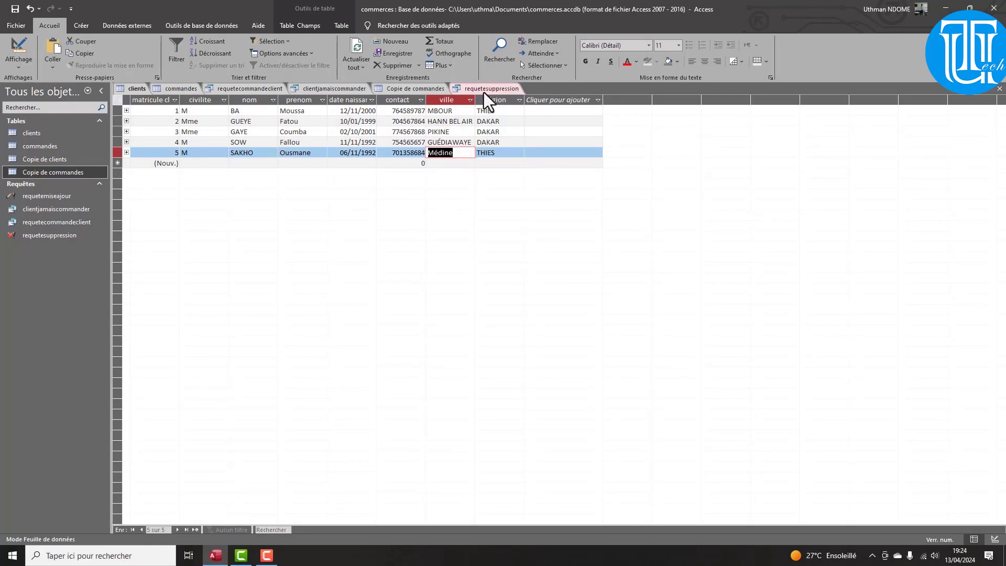
click(485, 89)
key(ctrl+v)
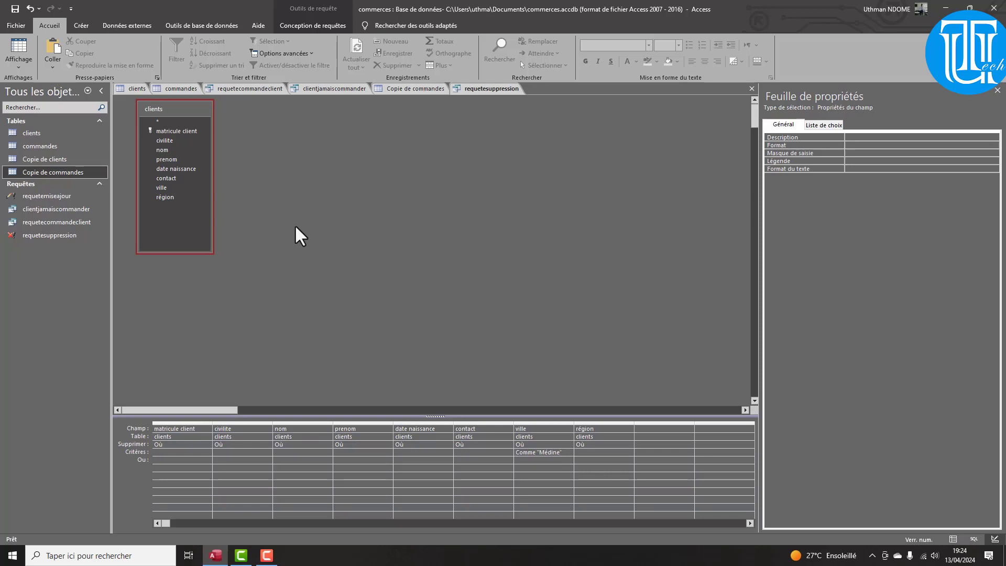
Close the requetesuppression query design
click(313, 27)
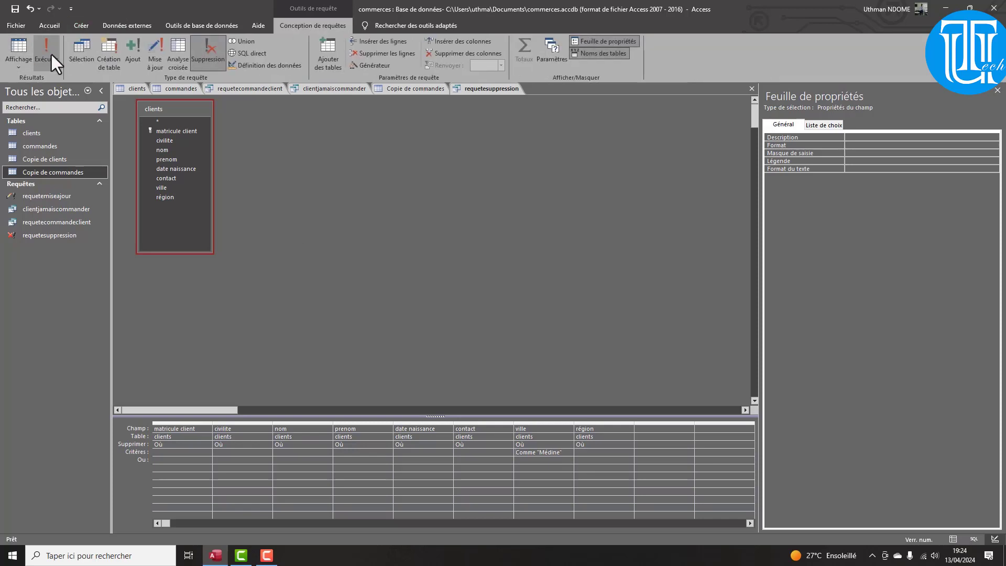
right_click(468, 88)
click(485, 110)
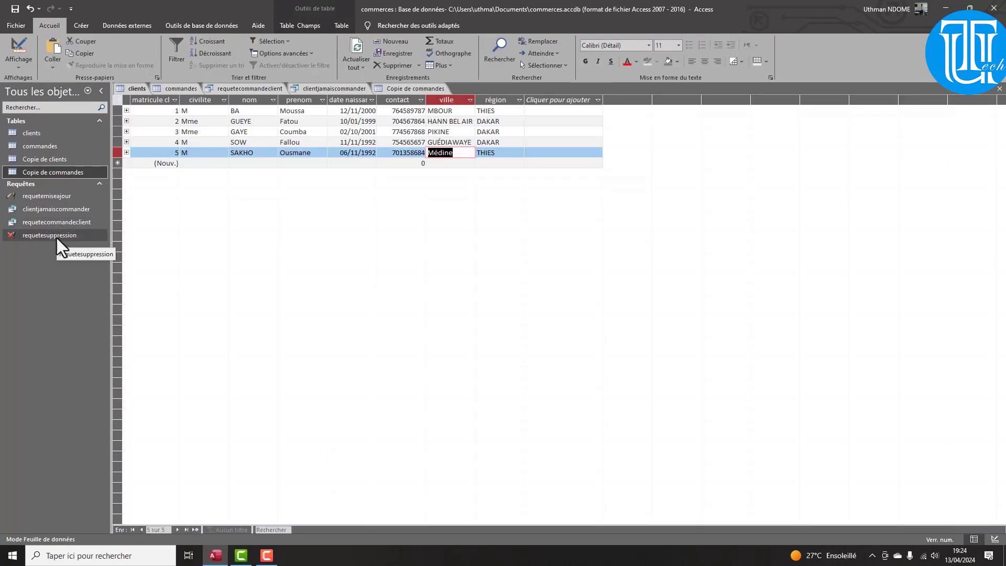
Run requetesuppression, confirming deletion of the Médine client, then show Copie de commandes
double_click(56, 237)
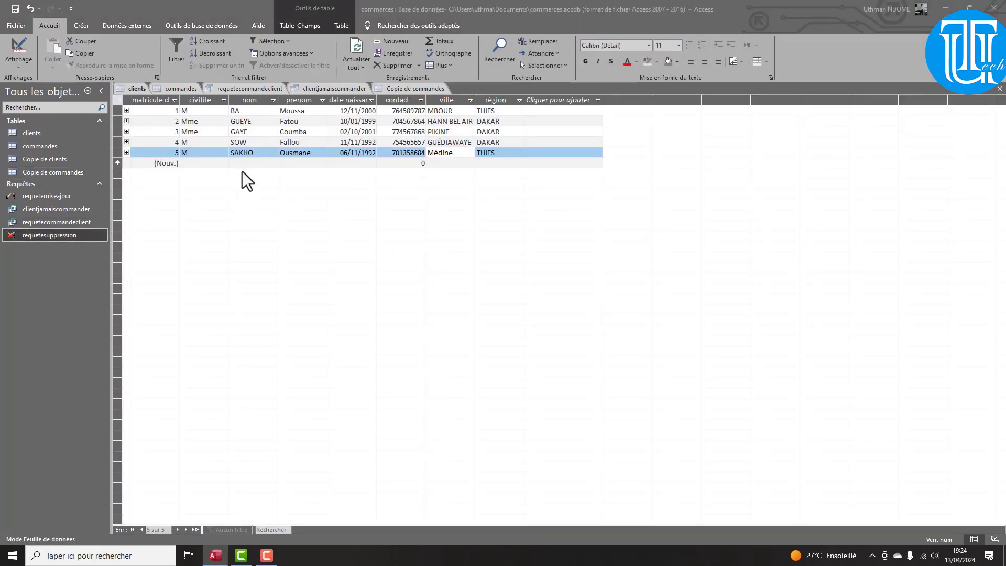
double_click(37, 235)
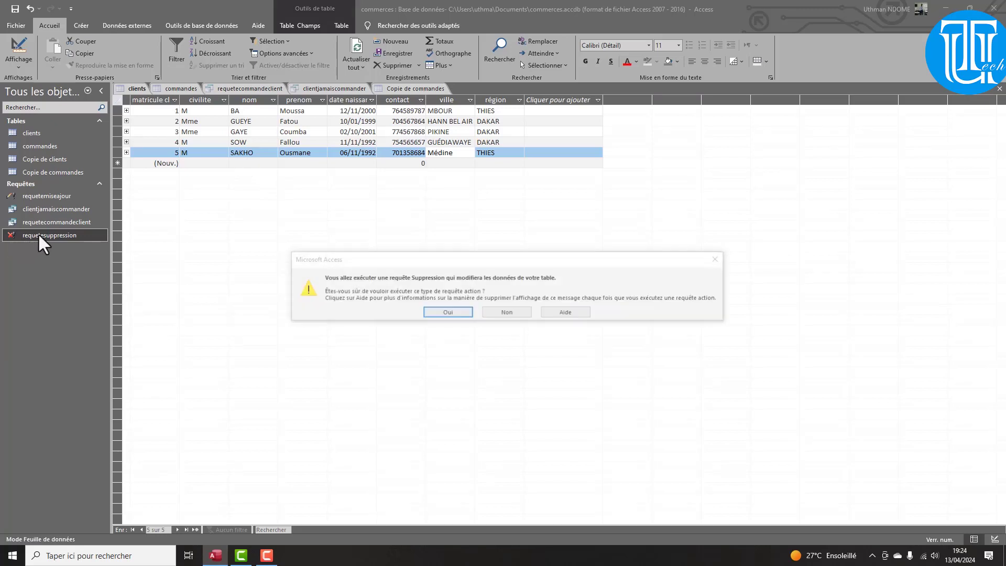
click(451, 316)
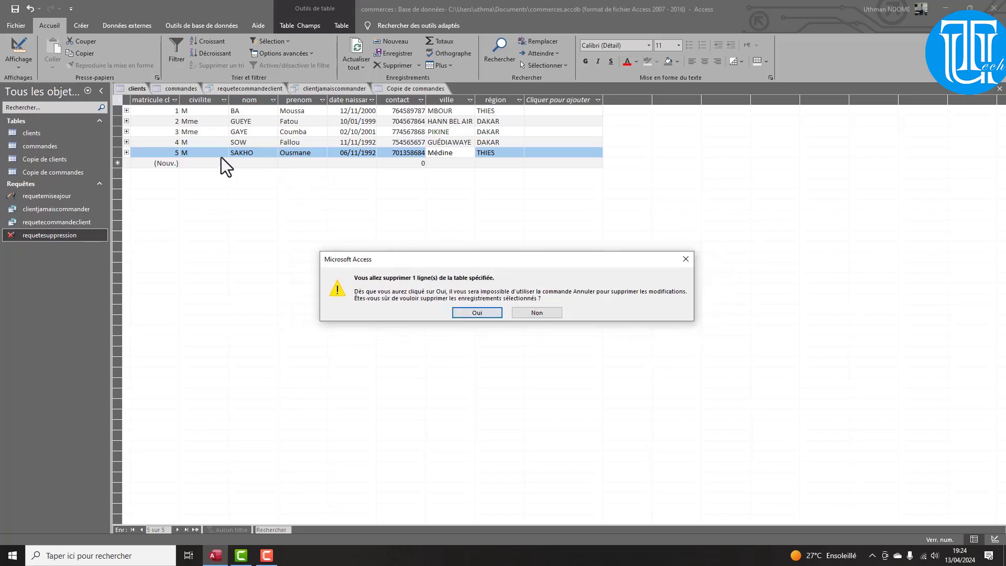
click(477, 313)
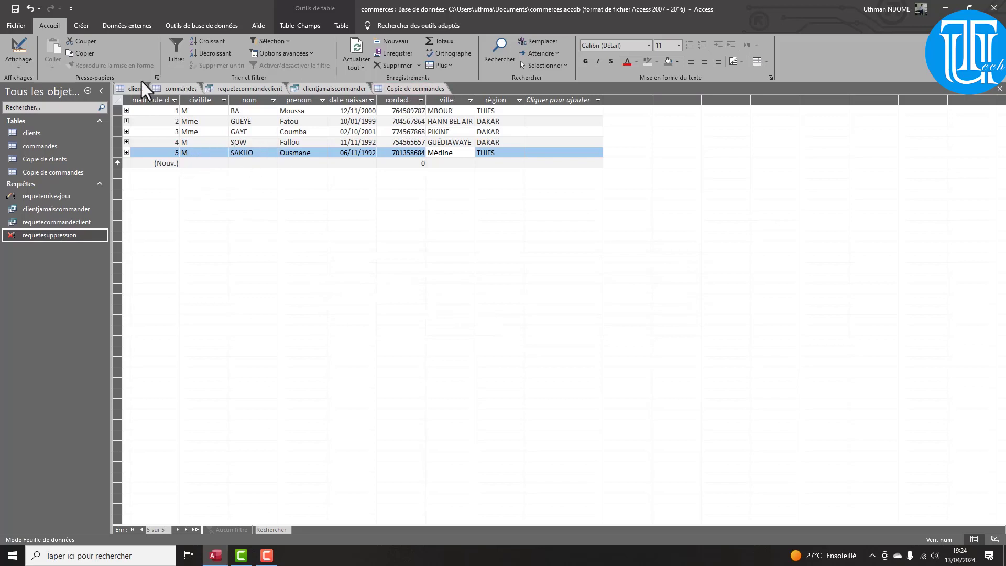
click(128, 88)
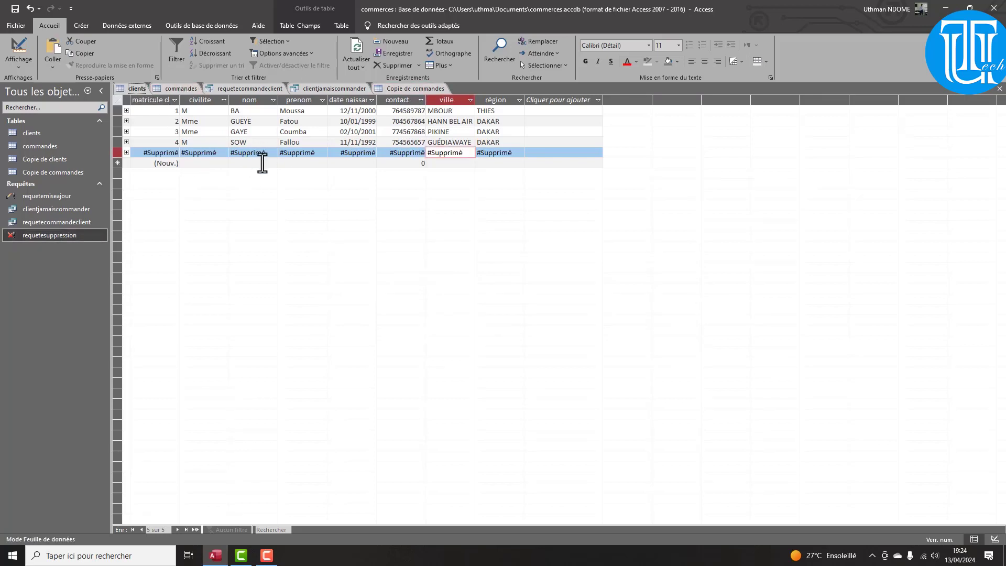
click(418, 91)
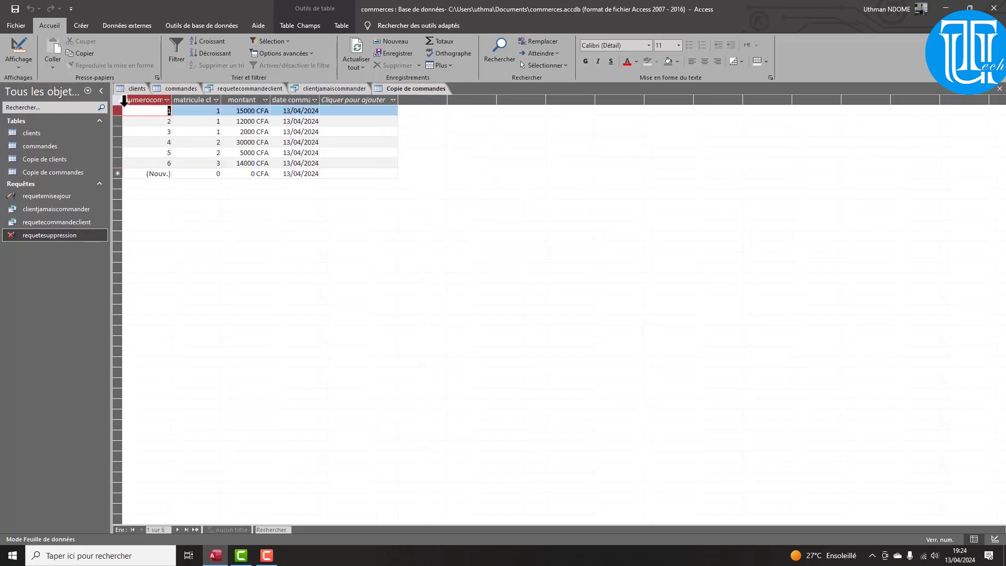
Inspect the nom and prenom field properties in the clients table design
click(137, 88)
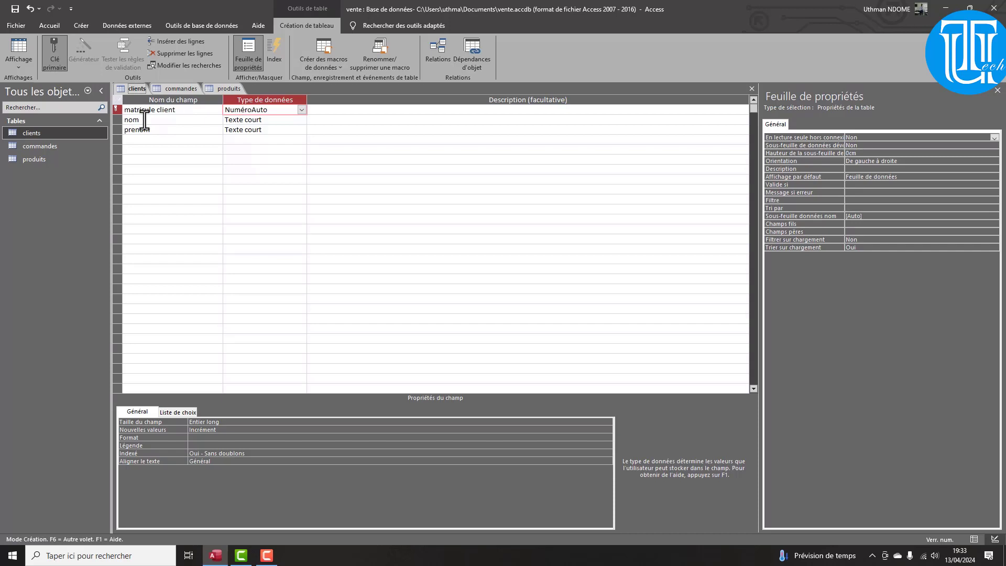
click(245, 120)
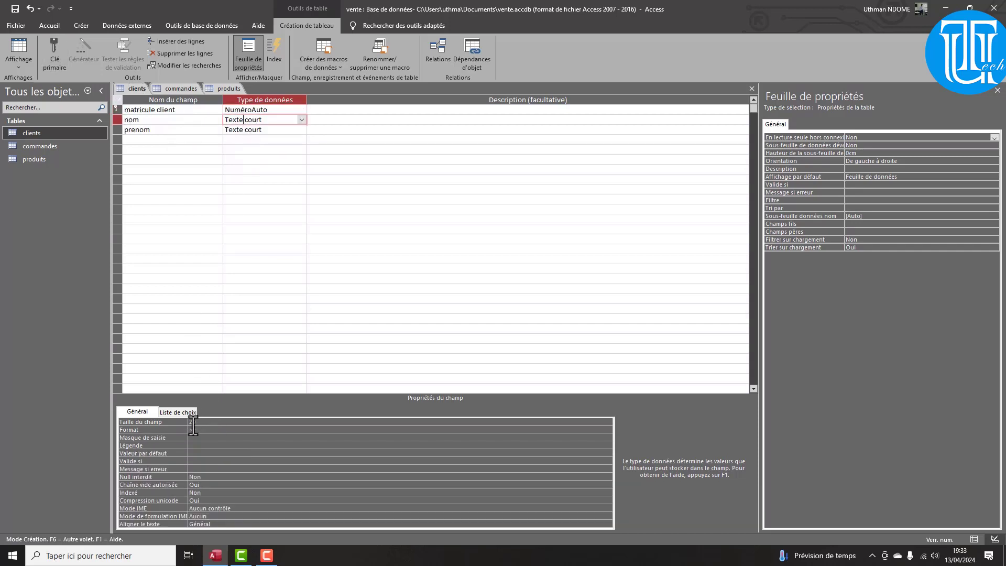
click(262, 130)
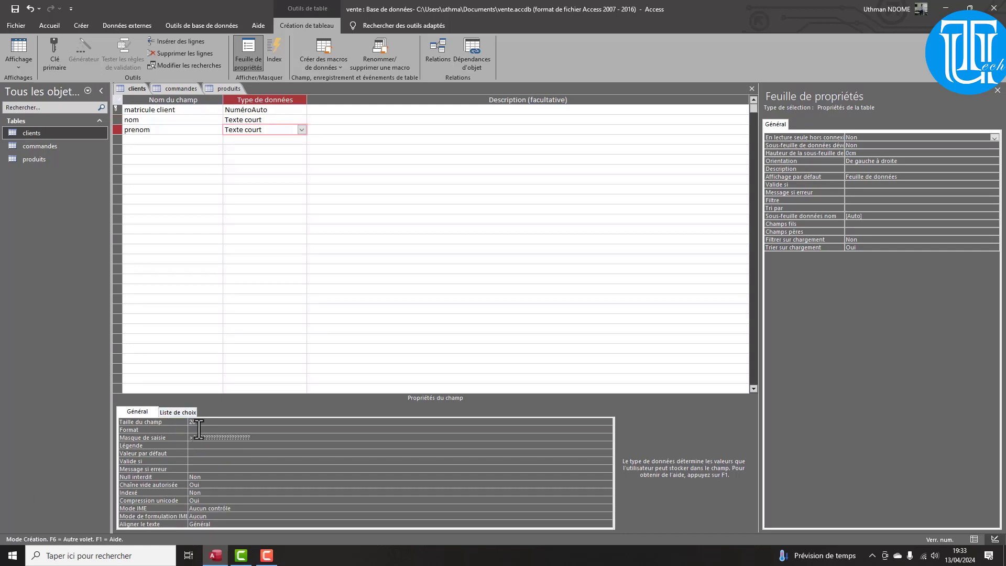
Review the commandes and produits designs, checking the commandes quantite field
click(174, 88)
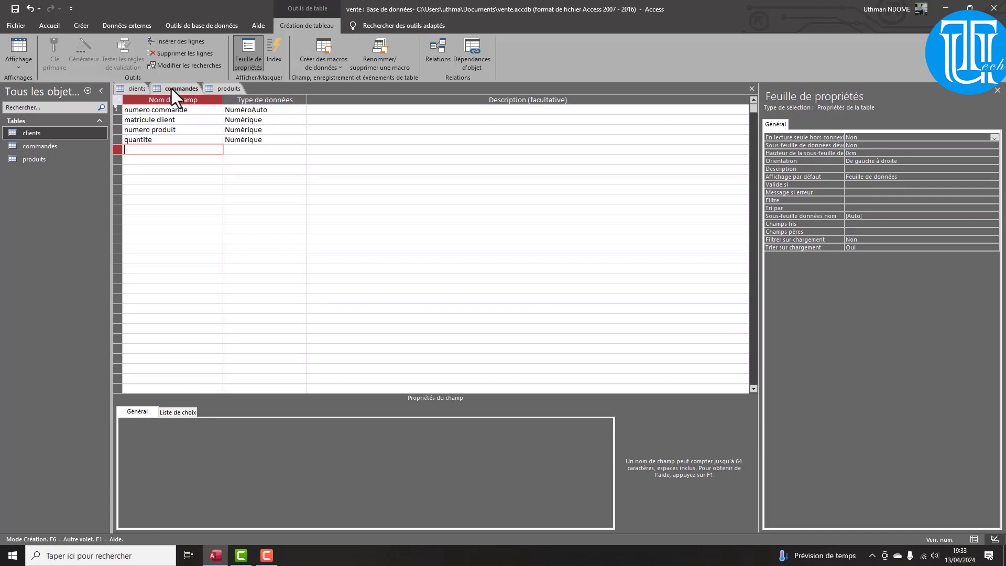
click(219, 91)
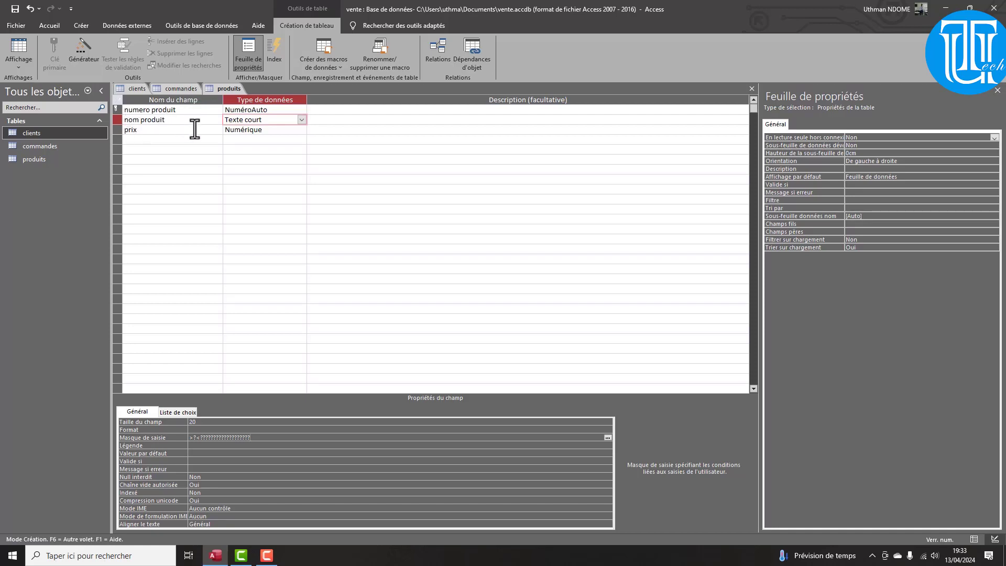
click(173, 88)
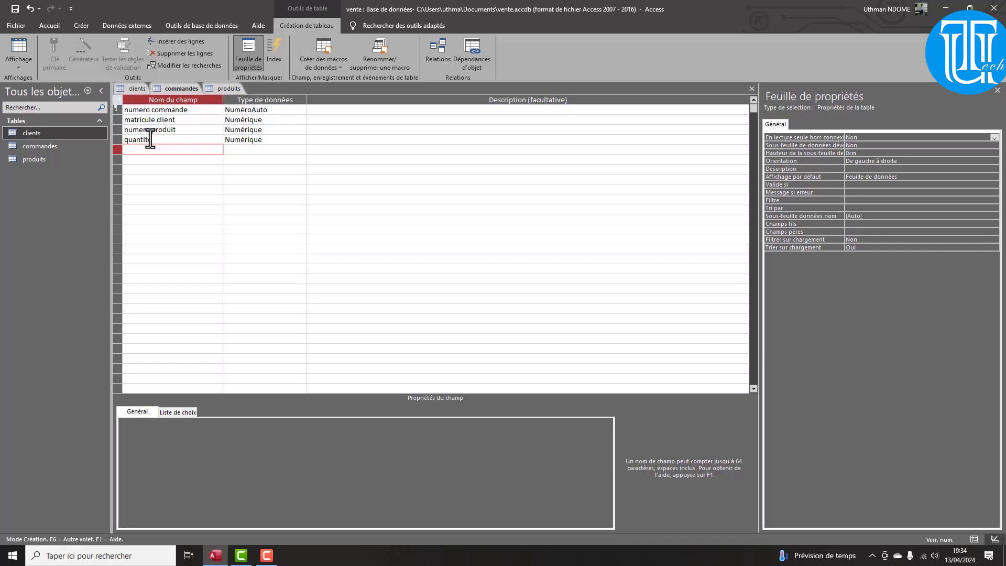
click(120, 141)
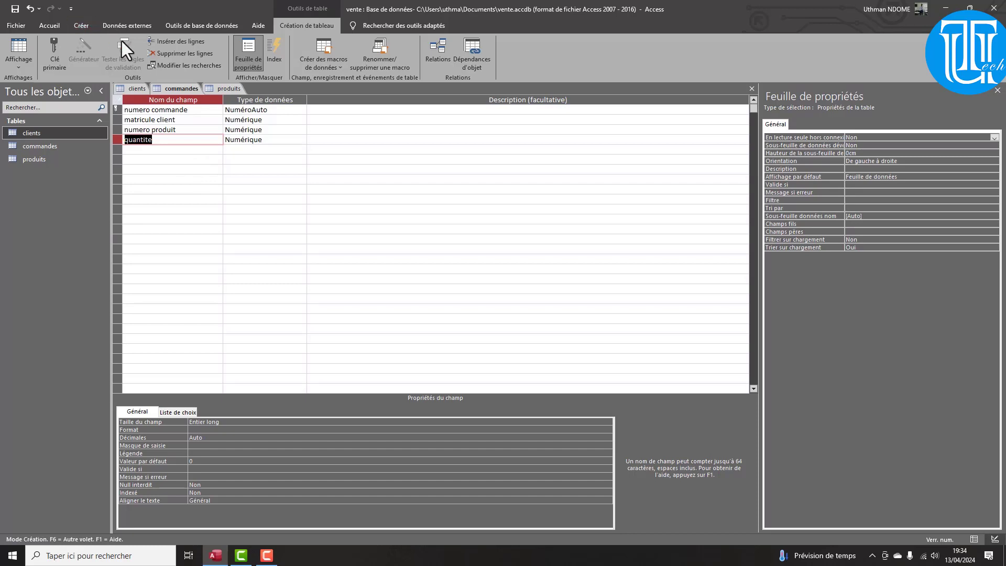
click(138, 92)
Close the clients, commandes and produits designs in turn, answering Oui to save each
right_click(139, 92)
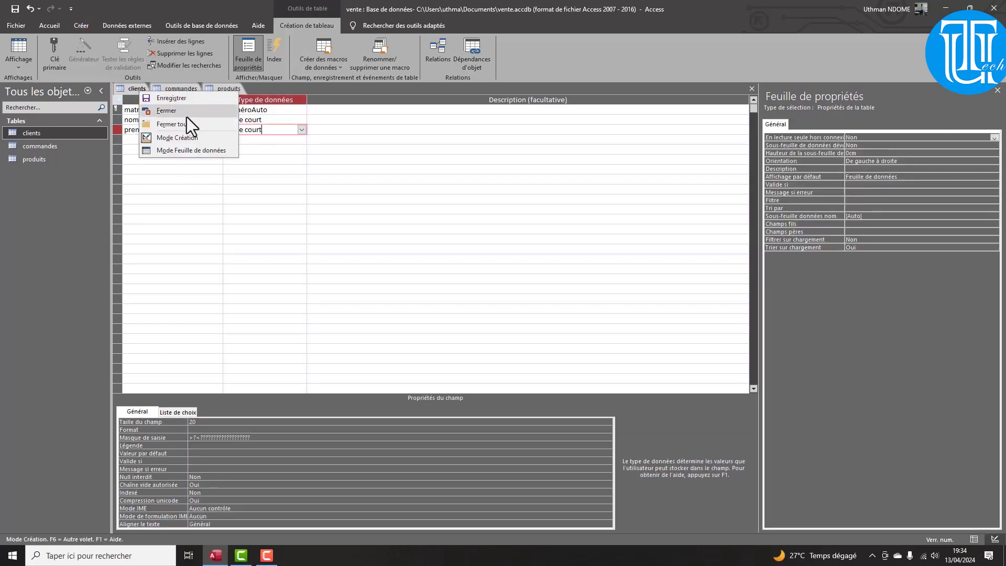
click(185, 112)
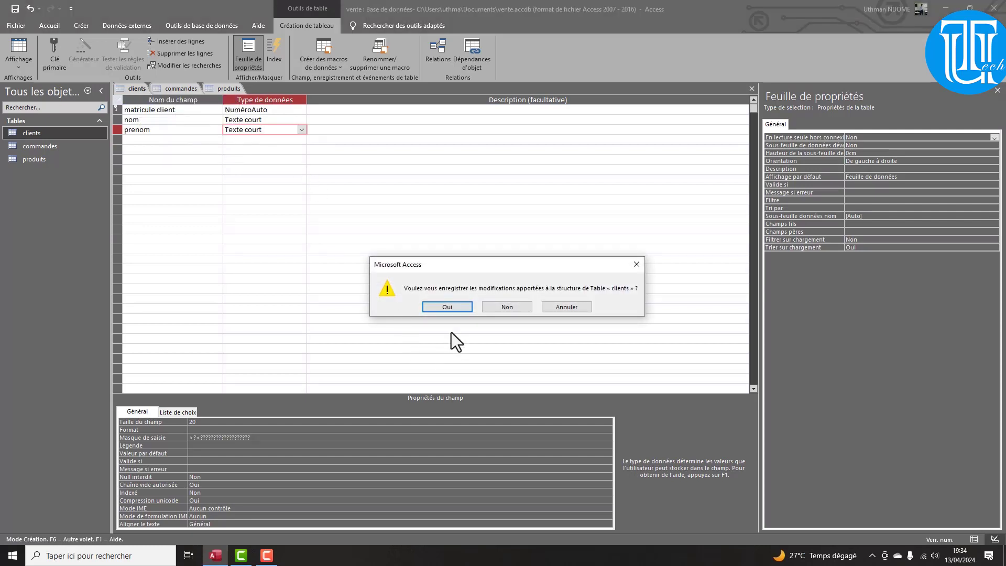
click(451, 306)
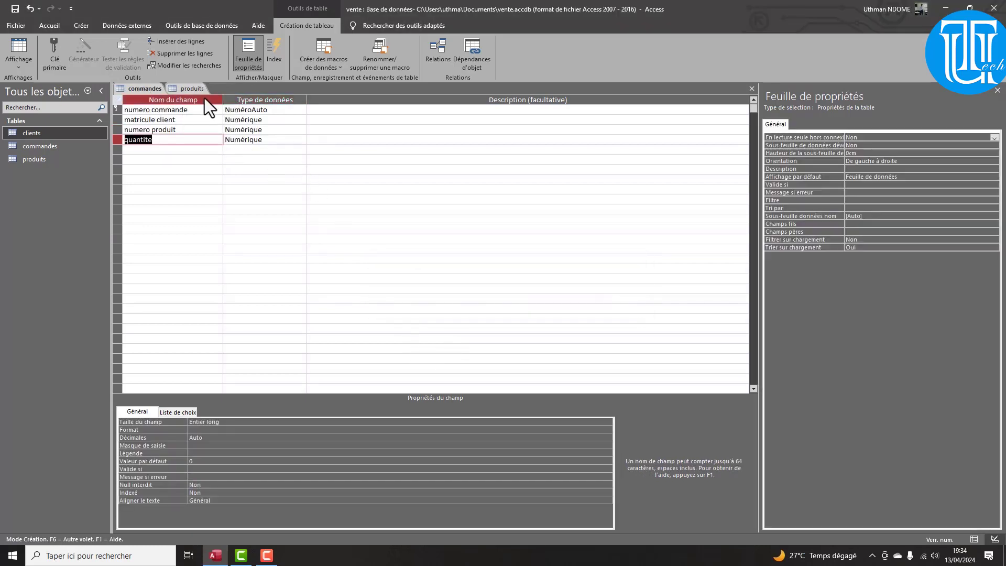
right_click(143, 93)
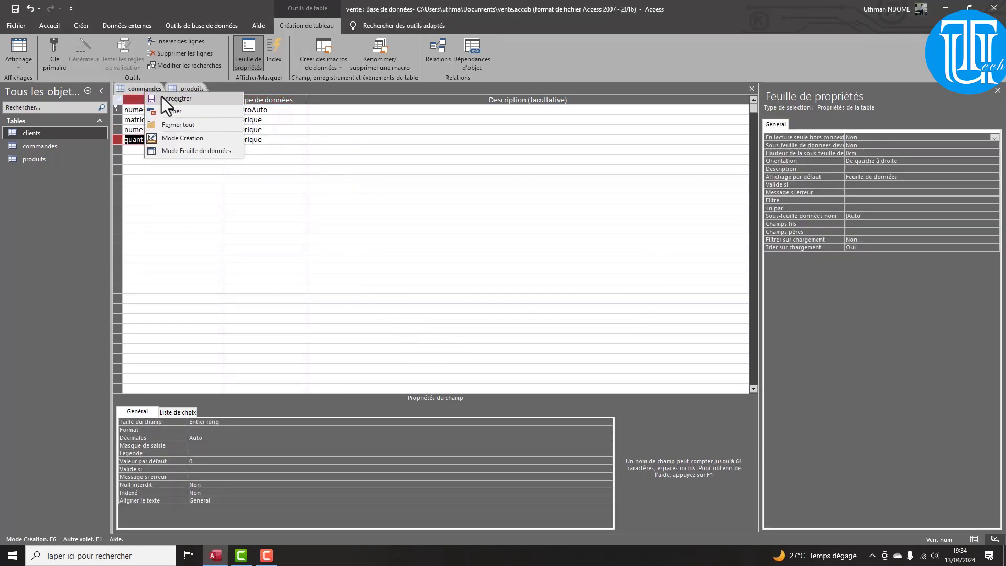
click(168, 112)
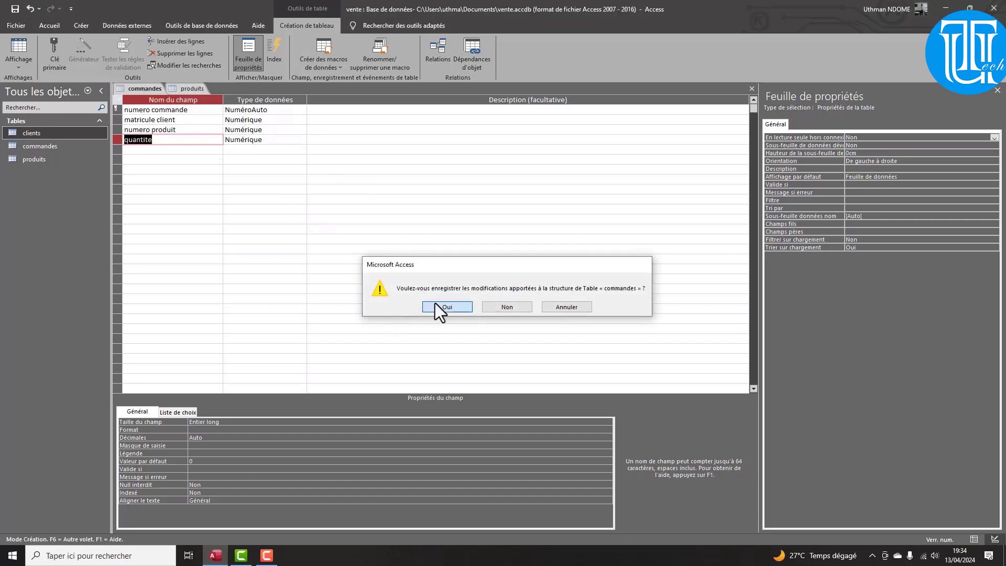
click(435, 305)
right_click(132, 87)
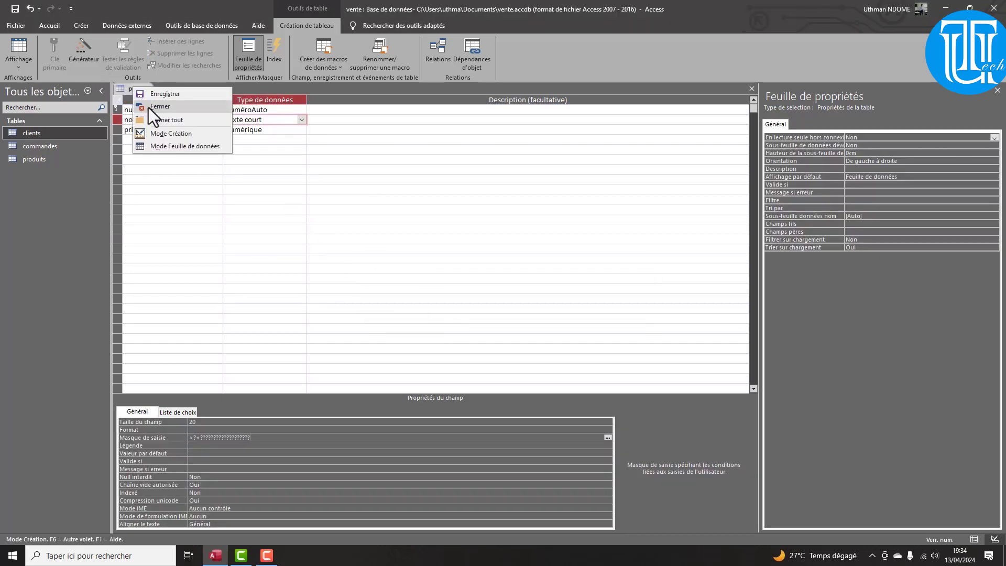
click(148, 108)
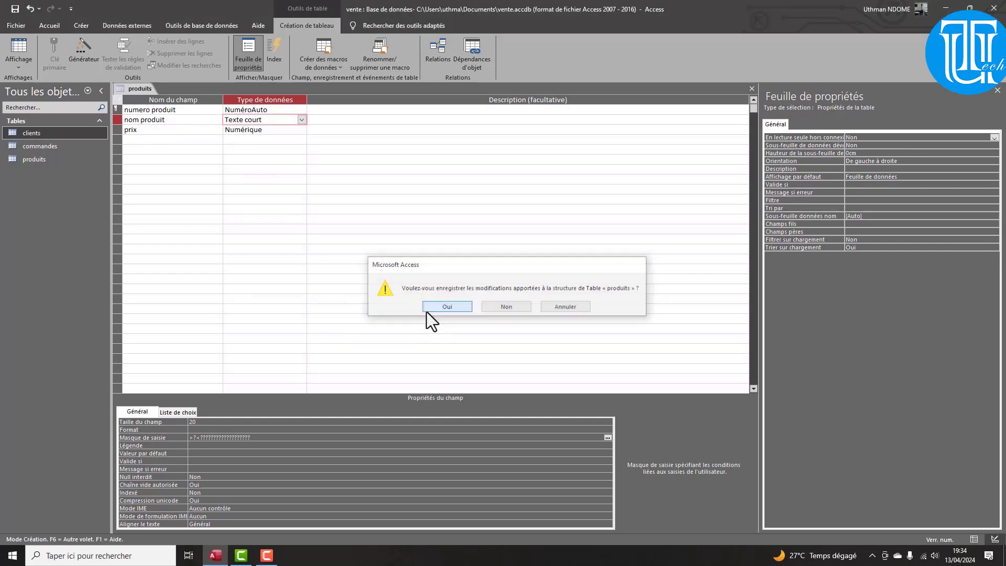
click(426, 310)
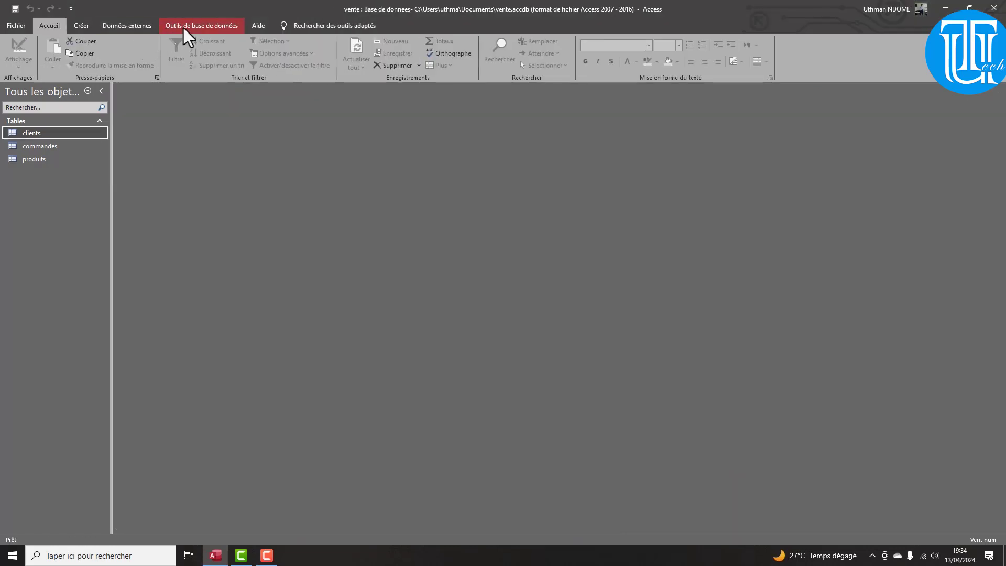
click(184, 28)
Add the clients, commandes and produits tables to the Relations window
click(148, 49)
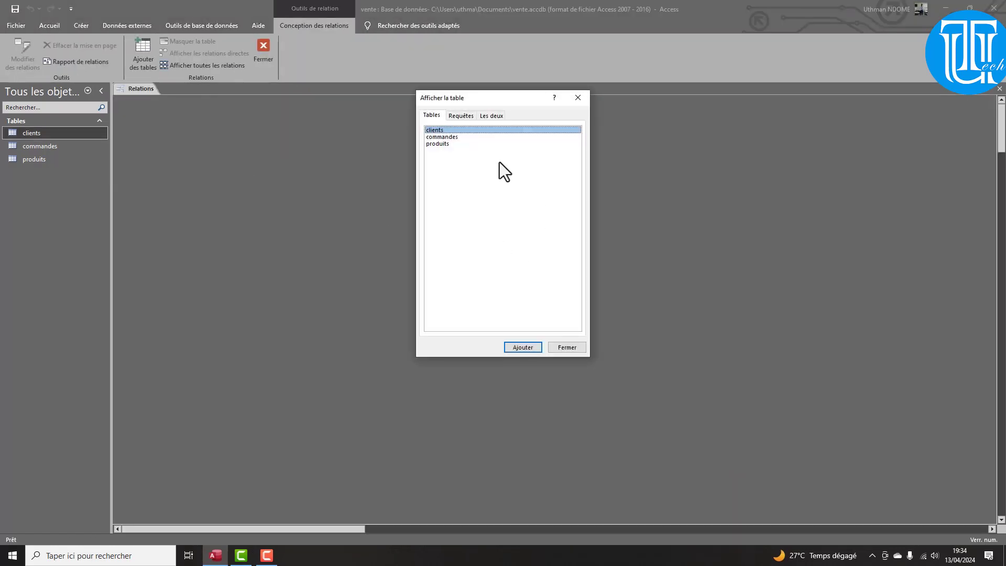
click(494, 199)
shift+click(435, 130)
click(523, 348)
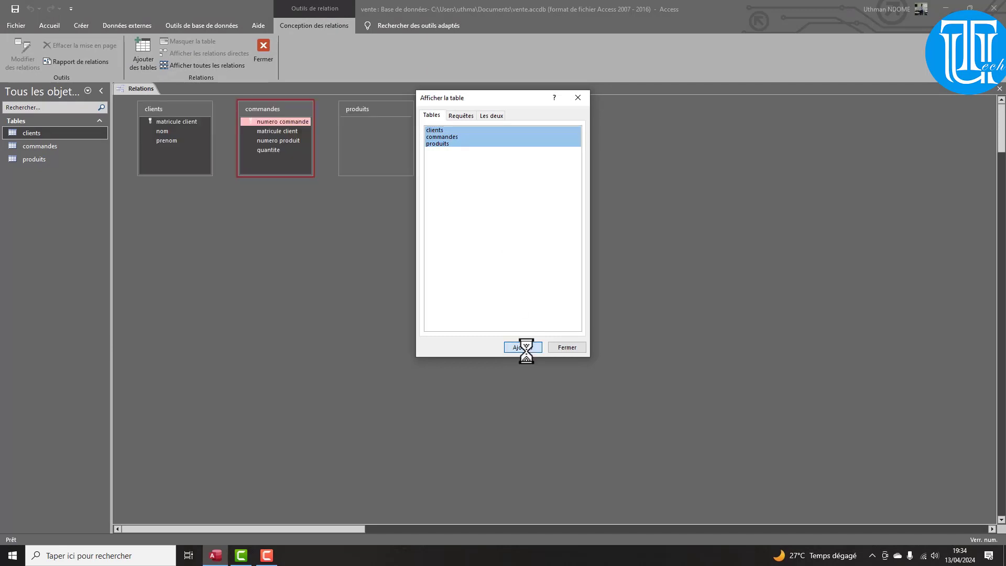
click(575, 347)
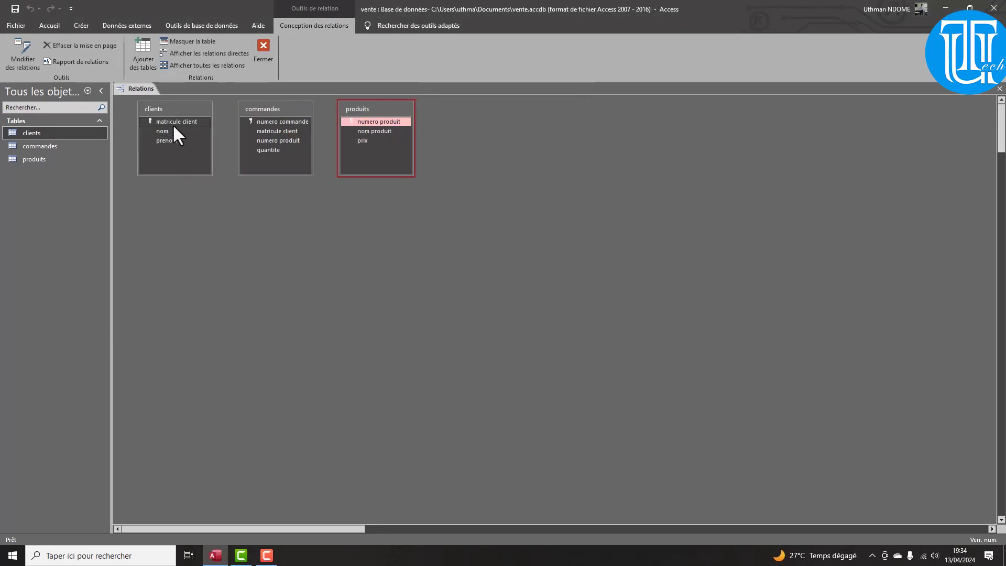
Link clients to commandes on matricule client, enforcing referential integrity
drag(176, 122, 279, 138)
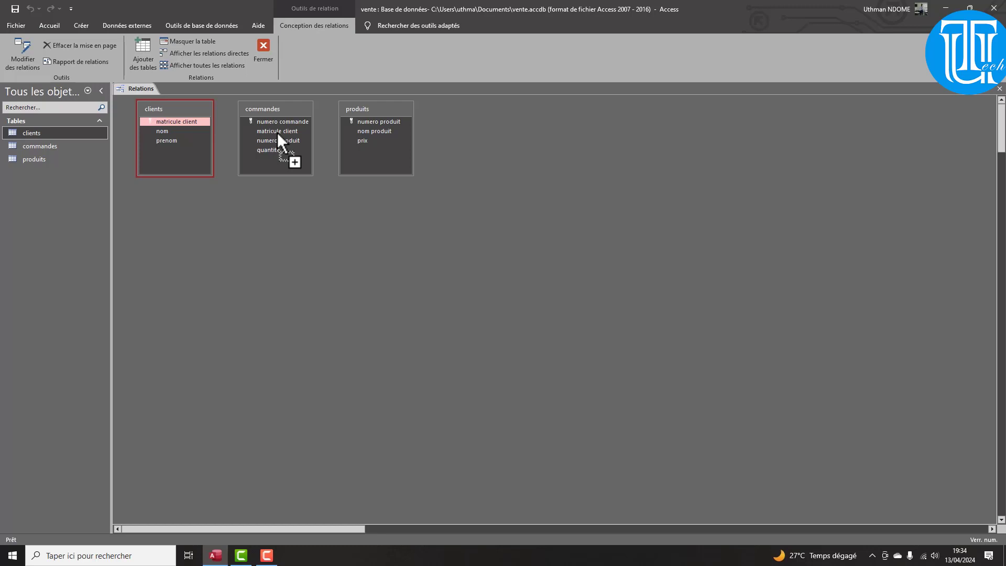
drag(278, 132, 278, 132)
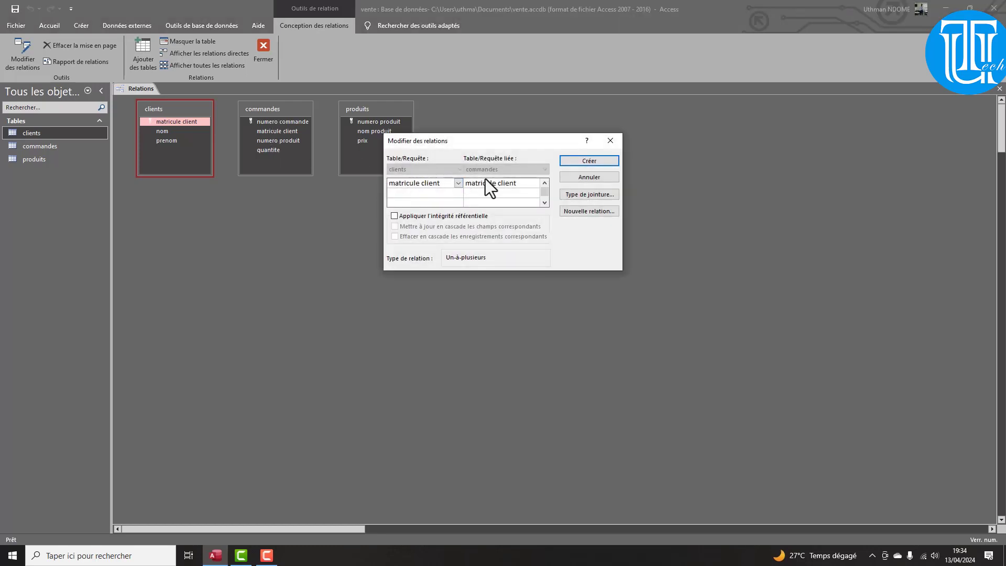
click(395, 216)
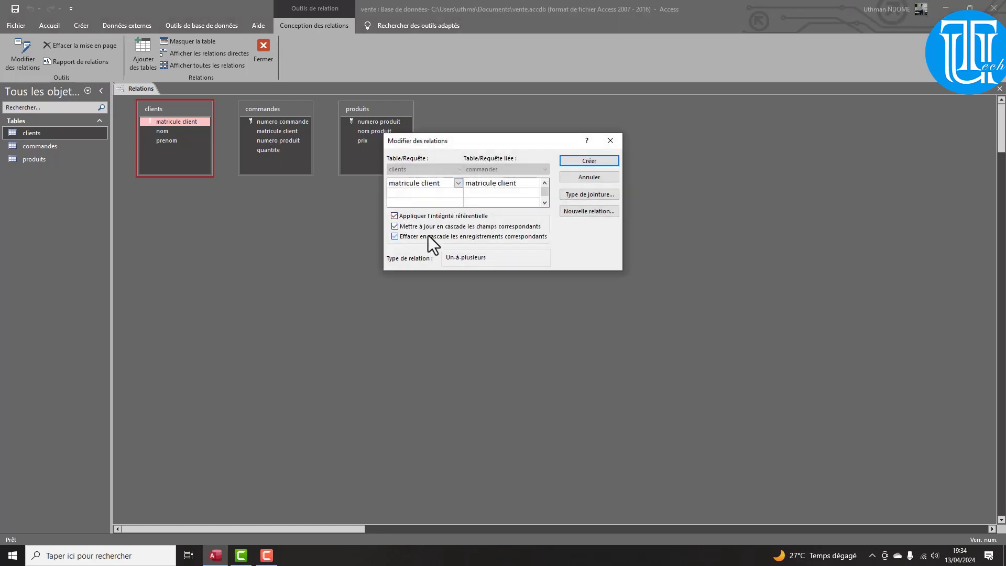
click(583, 162)
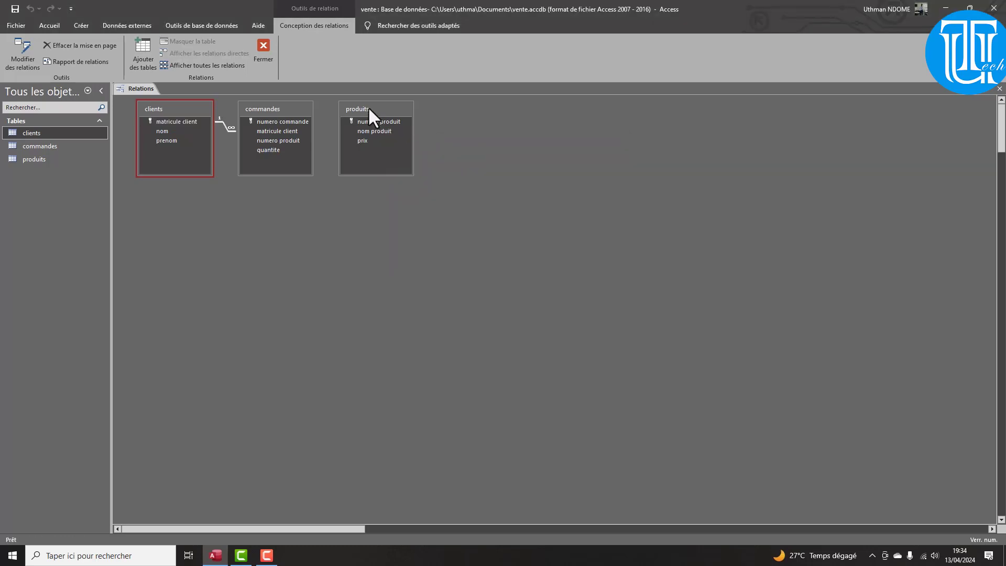
Link produits to commandes on numero produit with integrity, cascade updates and cascade deletes
drag(369, 108, 281, 140)
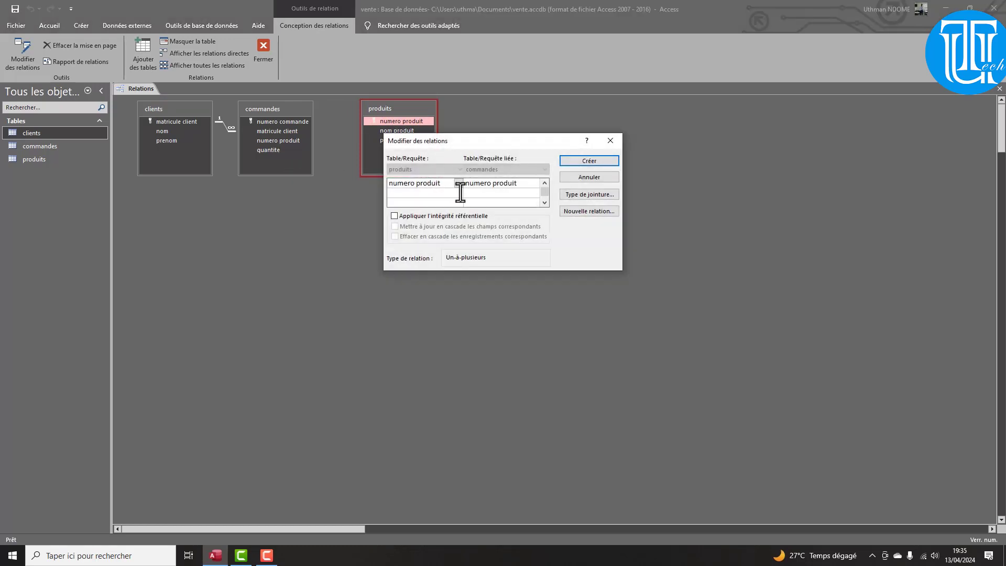
click(395, 216)
click(395, 227)
click(395, 237)
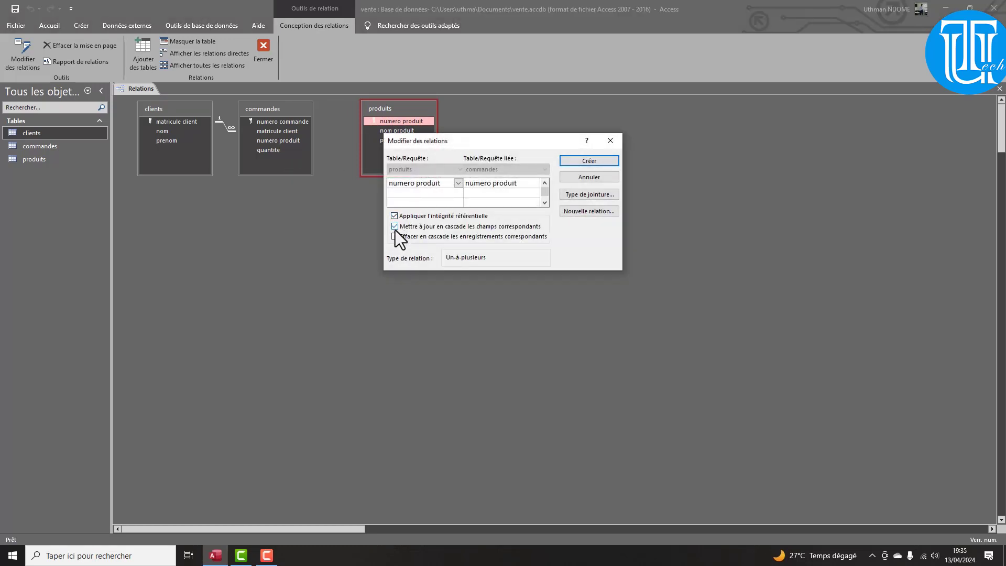
click(594, 161)
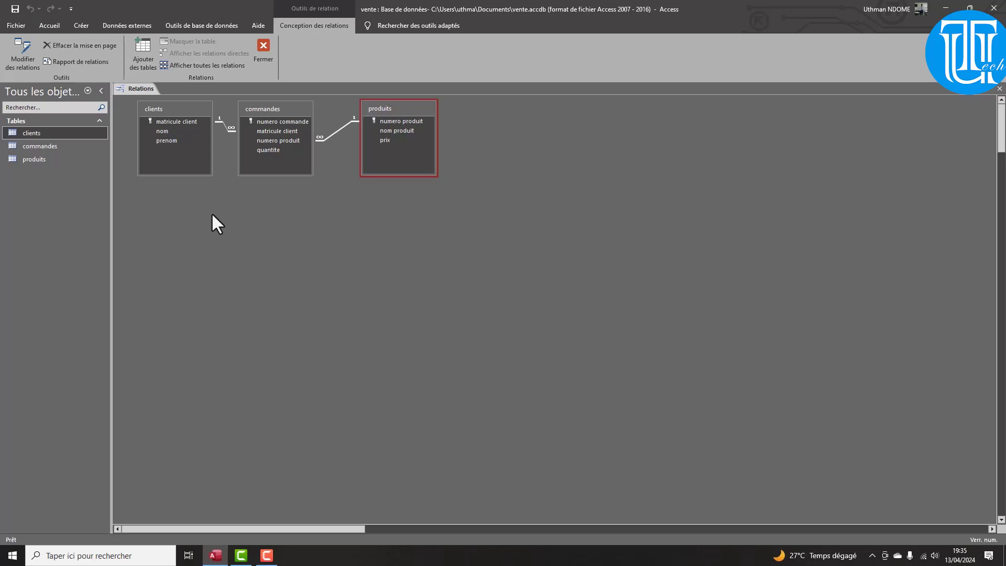
click(263, 46)
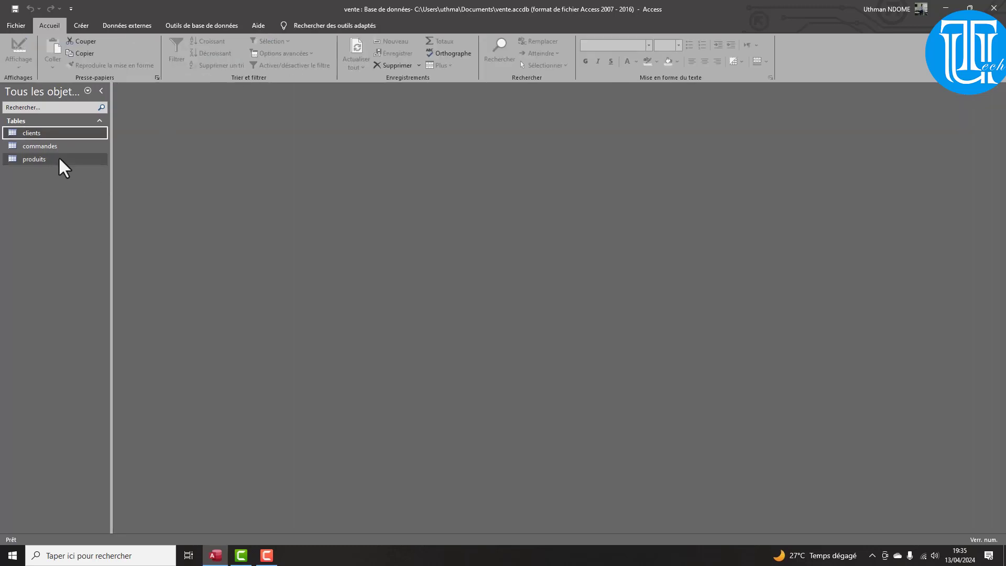
In the clients table, enter the surname and first name of clients 1 and 2
double_click(32, 133)
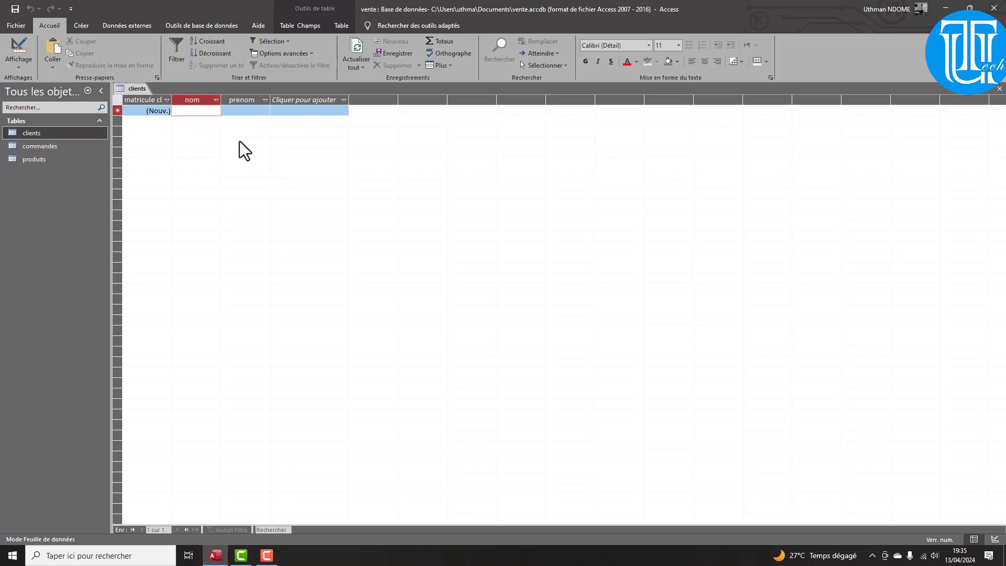
key(Tab)
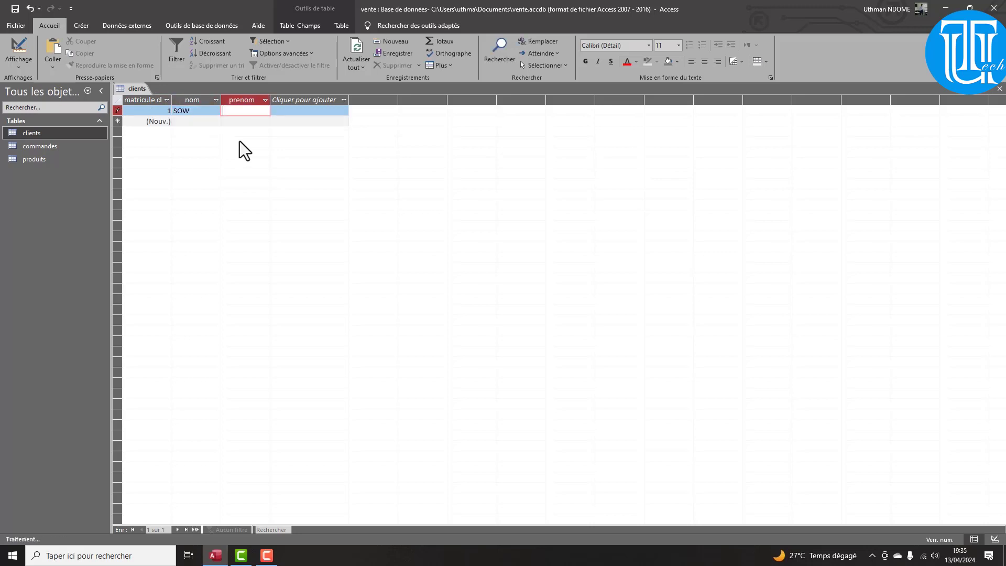
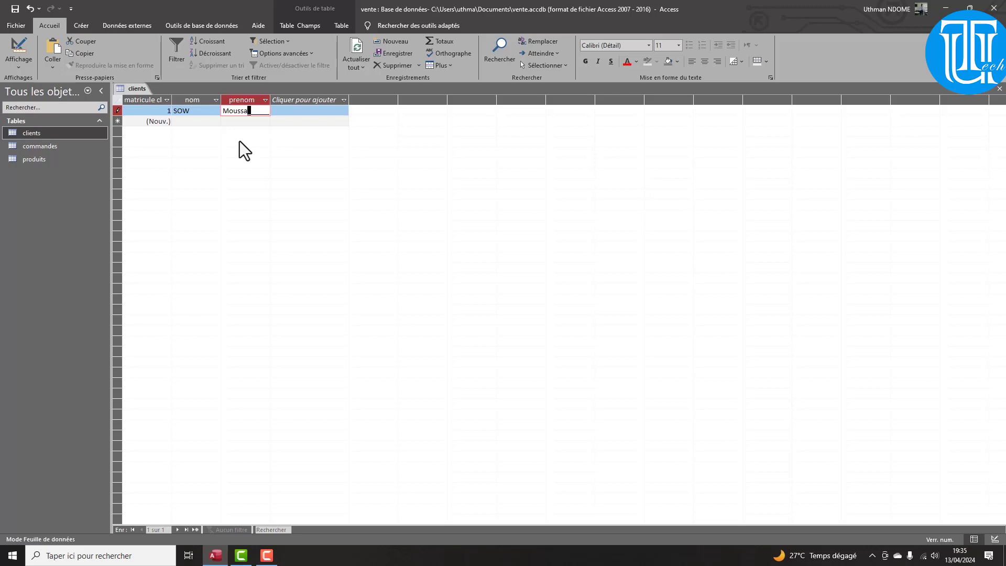
key(Tab)
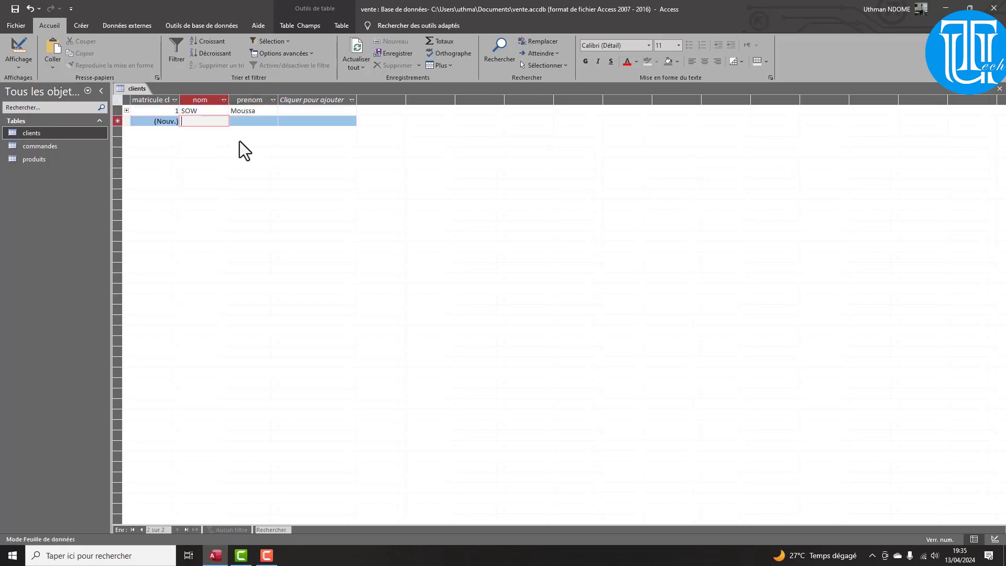
key(Tab)
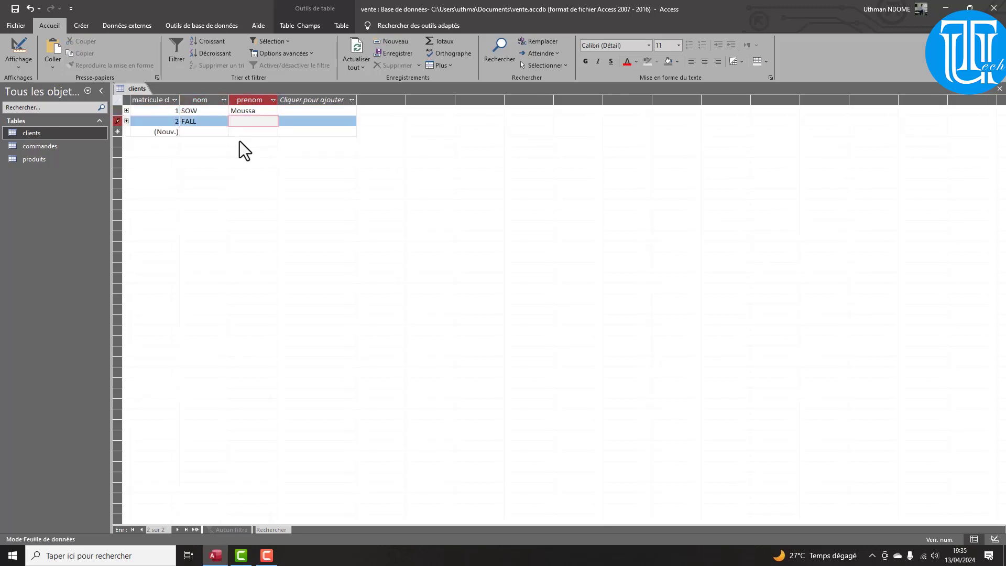
key(Tab)
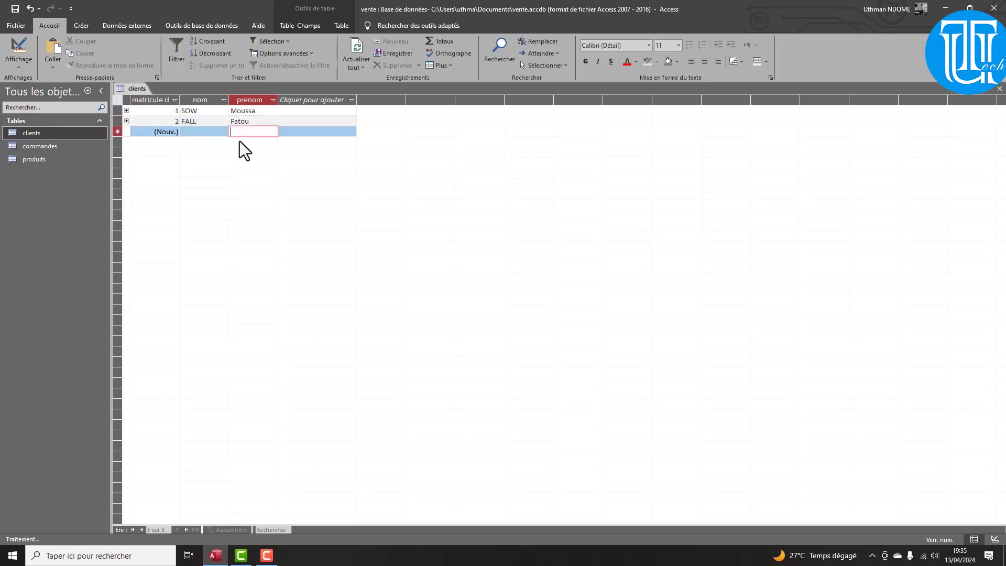
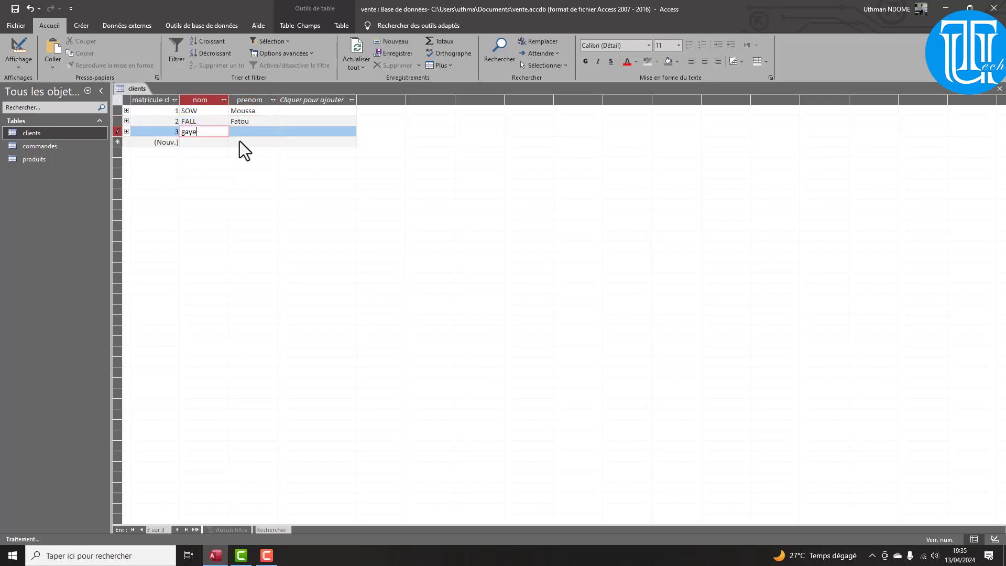
Enter client 3's surname and capitalised first name
key(Tab)
key(Caps_Lock)
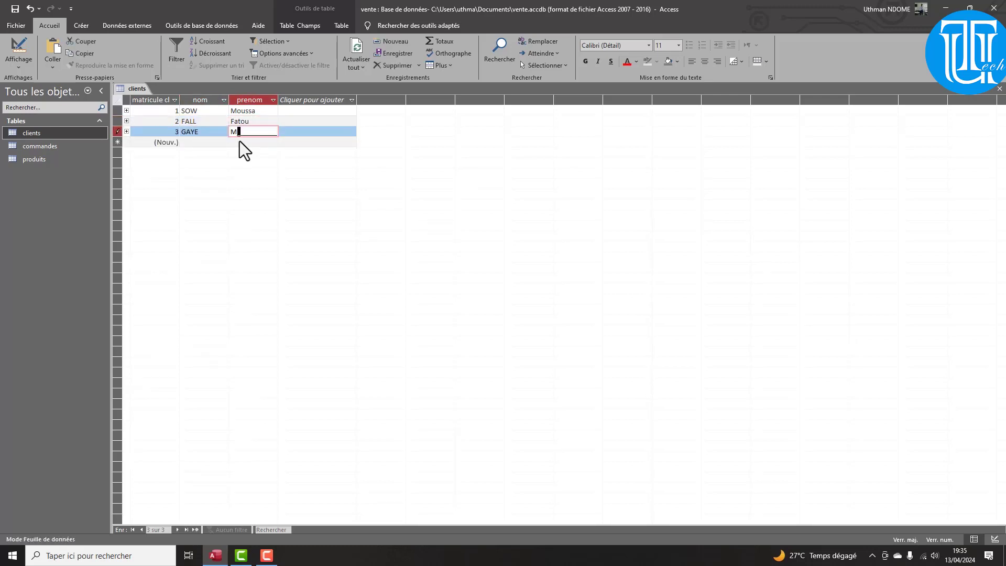
key(Caps_Lock)
key(Caps_Lock)
key(Tab)
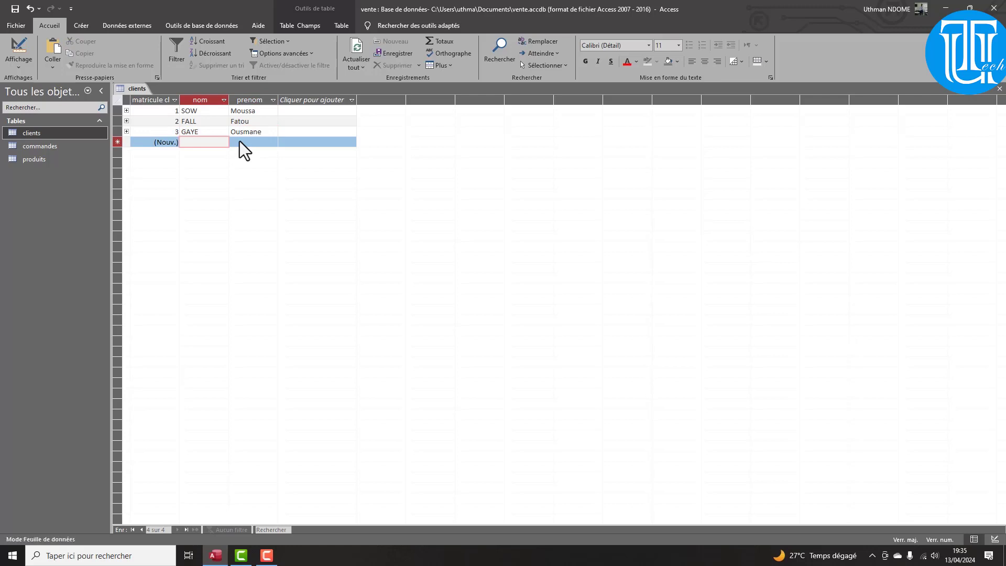
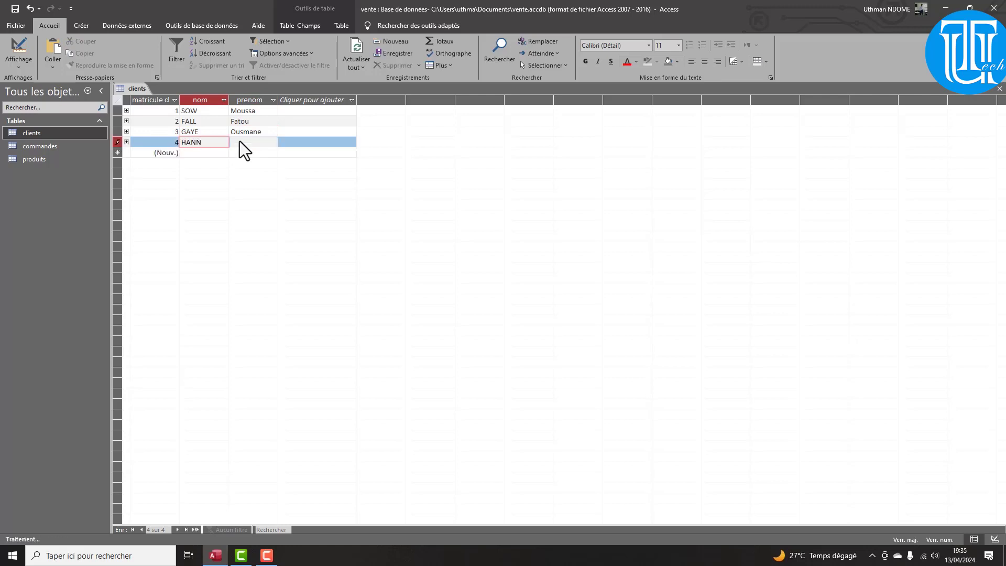
Enter surnames and first names for clients 4 and 5
key(Tab)
key(Caps_Lock)
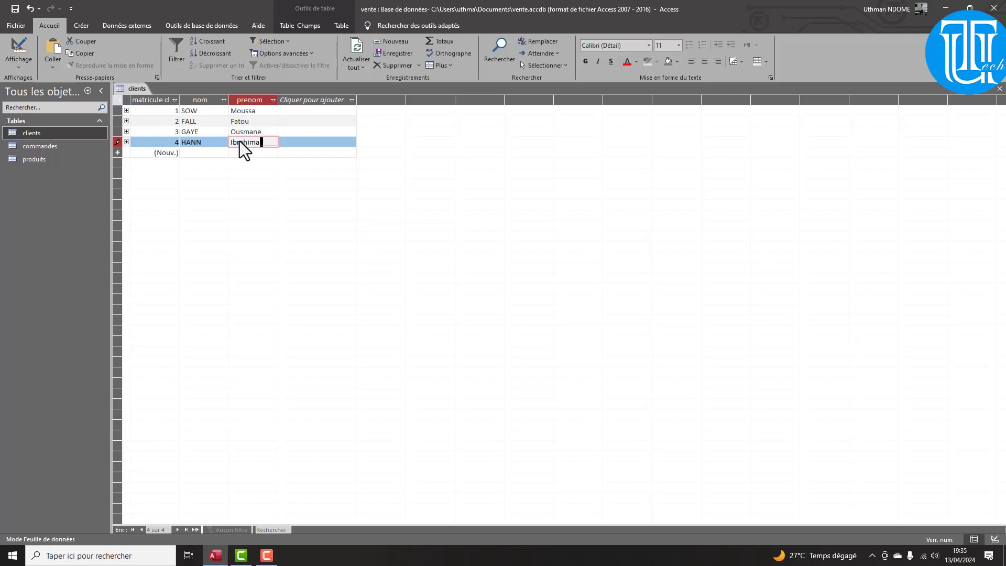
key(Tab)
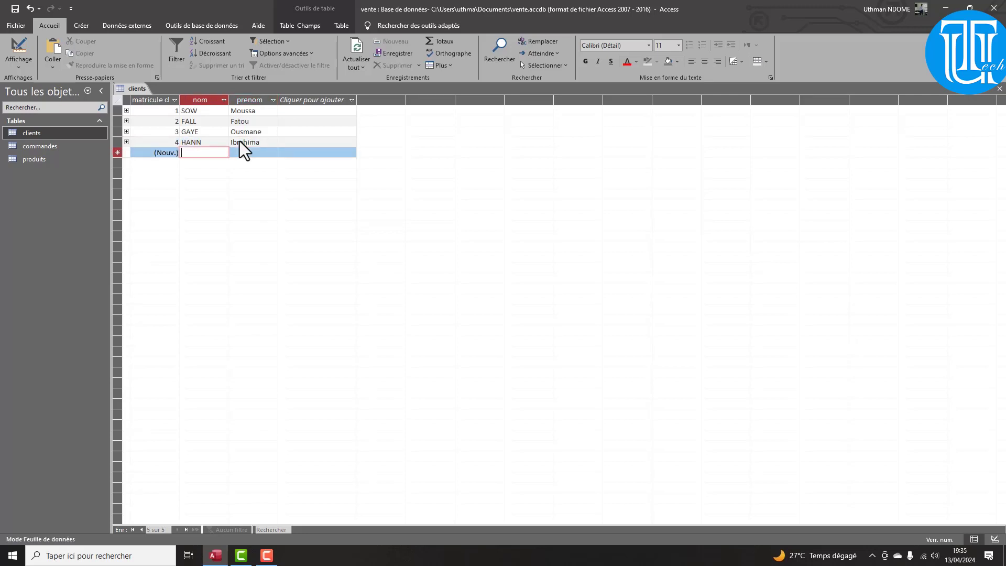
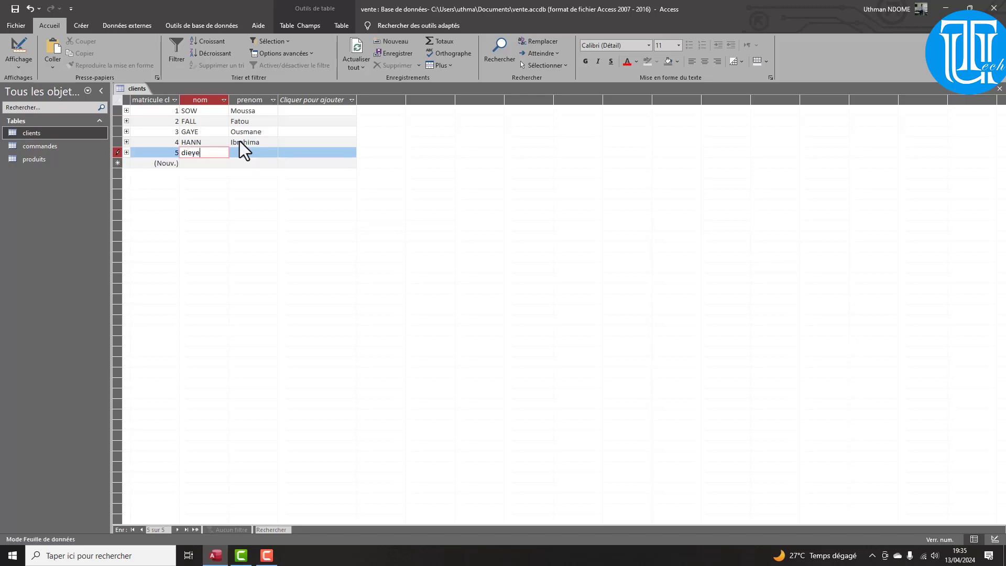
key(Tab)
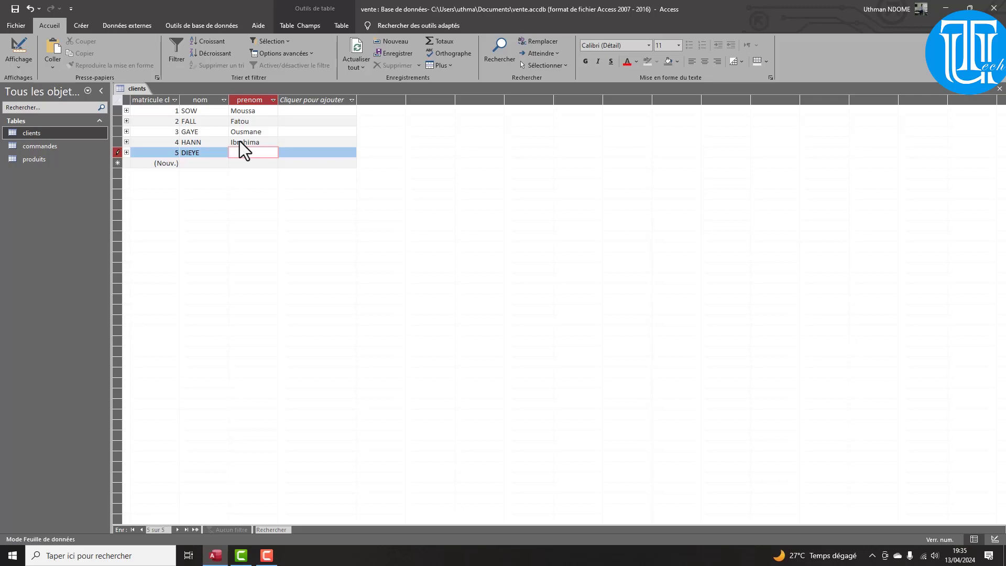
In the produits table, add Ecran priced 15000
double_click(44, 149)
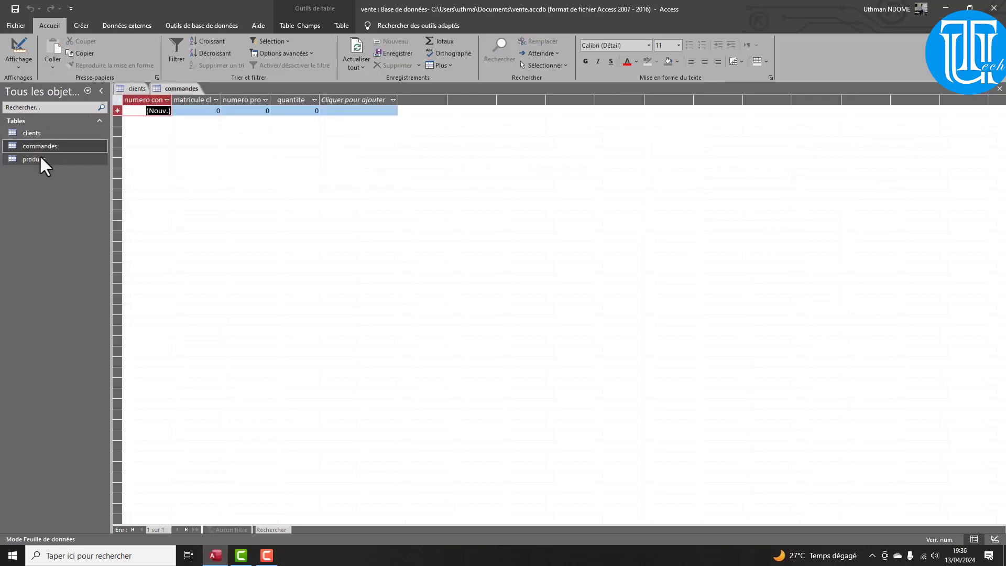
click(40, 155)
double_click(40, 158)
click(187, 112)
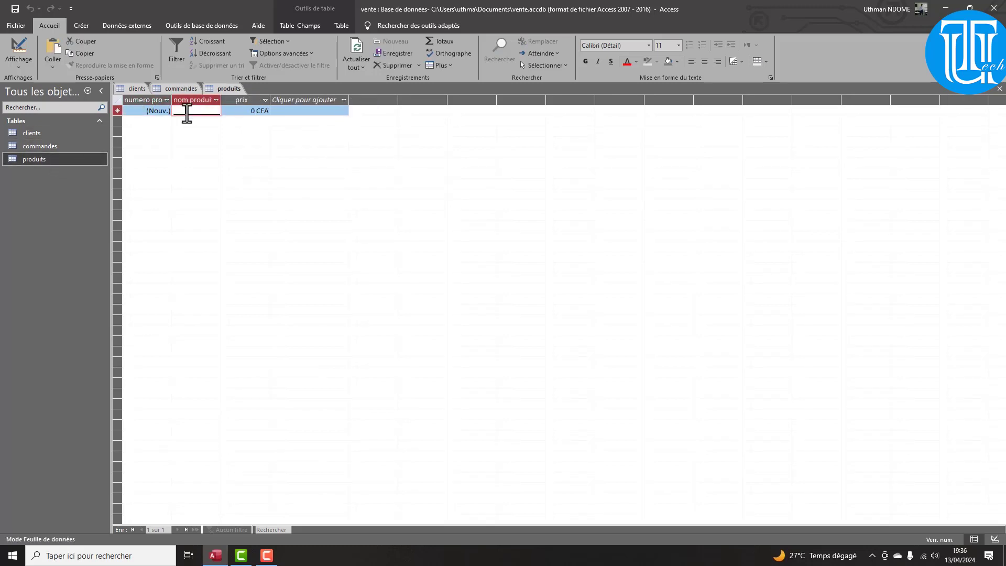
text(écran)
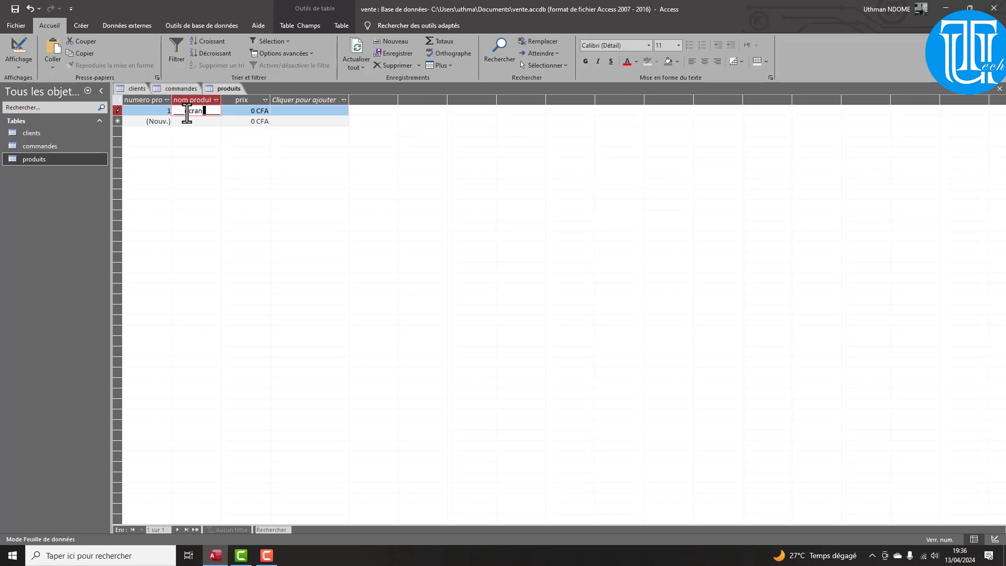
key(BackSpace)
key(BackSpace)
key(BackSpace)
key(BackSpace)
key(BackSpace)
text(Ecran)
key(Tab)
text(1500)
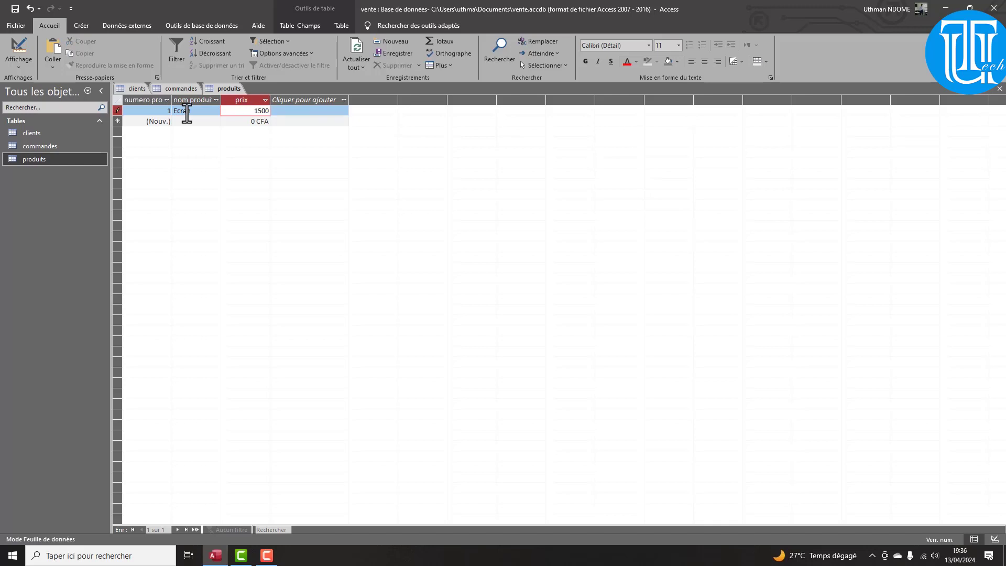
text(0)
key(Tab)
key(Tab)
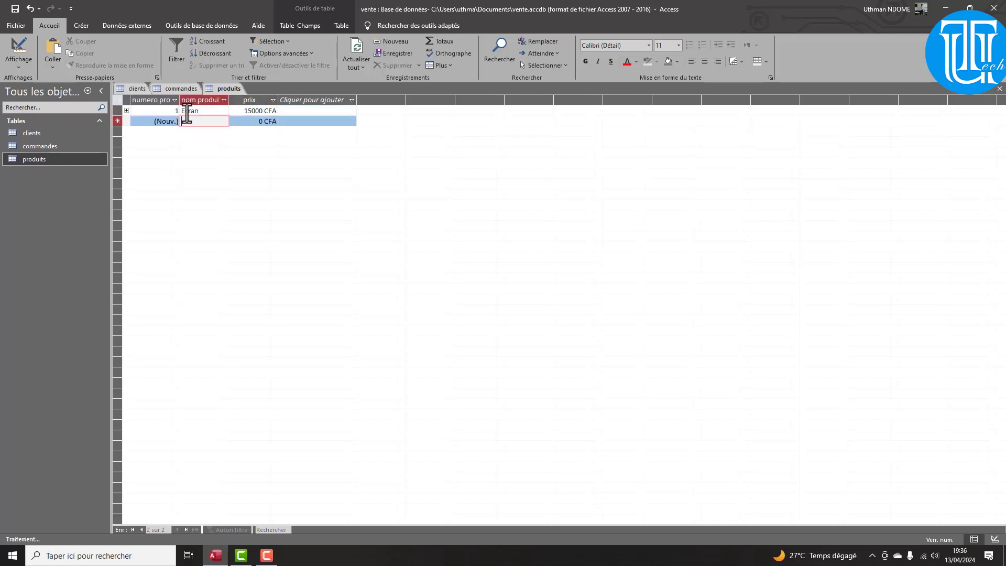
Add Clavier at 2000 and Souris at 1500 to produits
text(e)
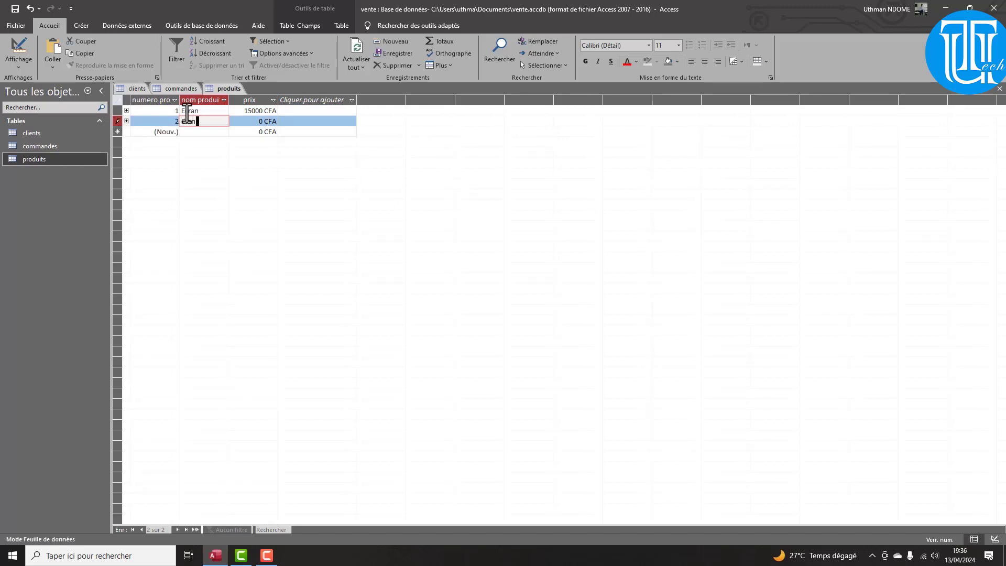
text(vier)
key(Tab)
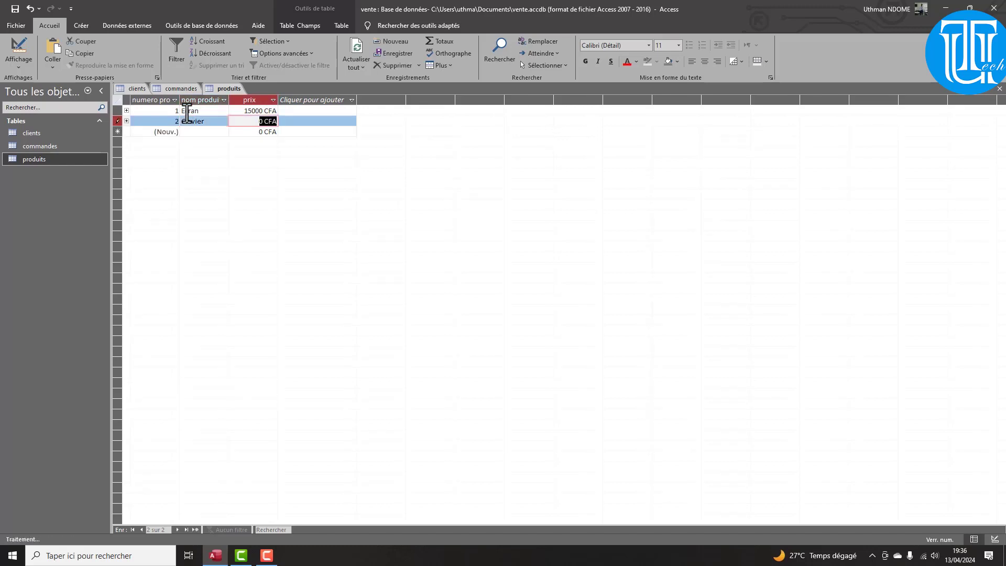
text(2000)
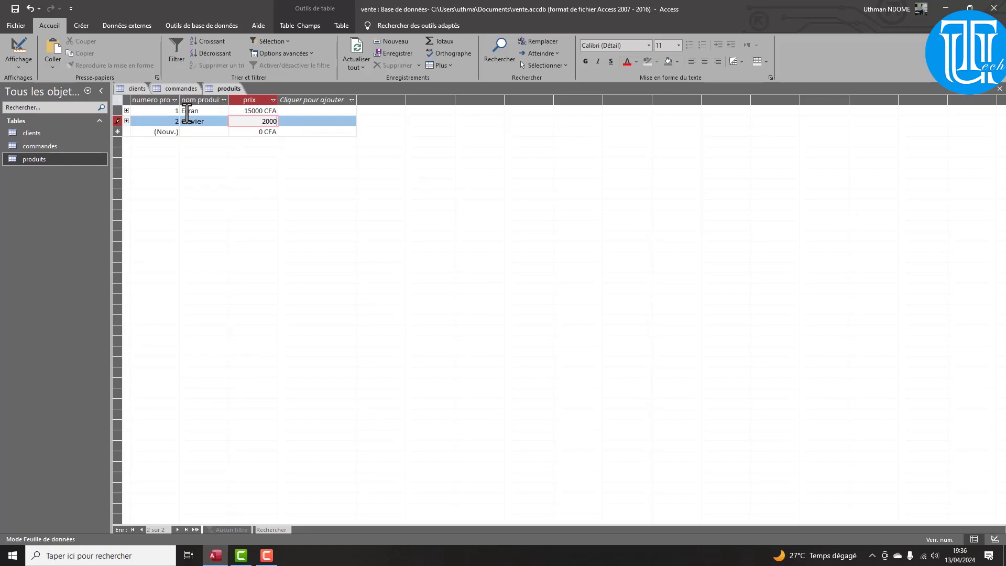
key(Tab)
key(Tab)
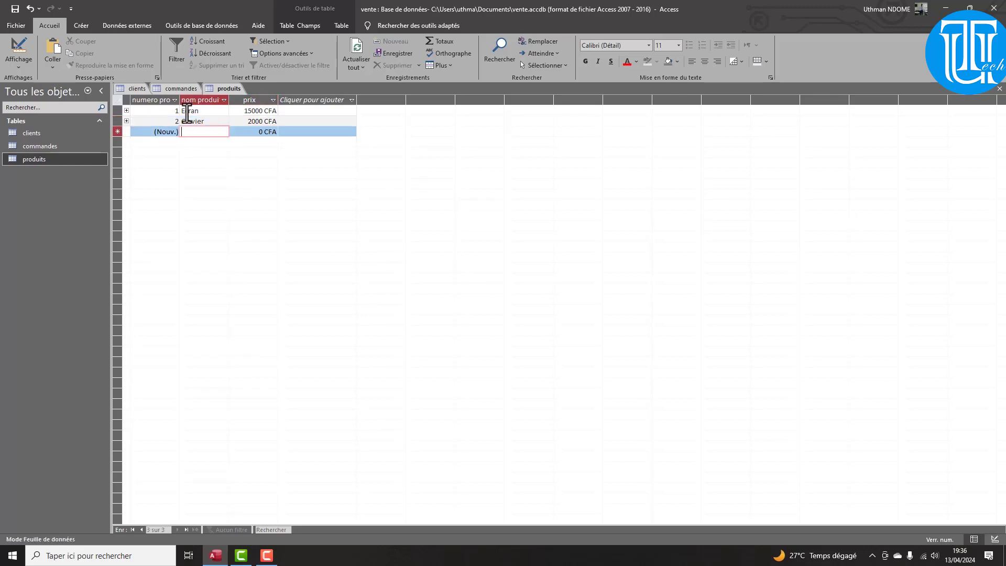
text(Souris)
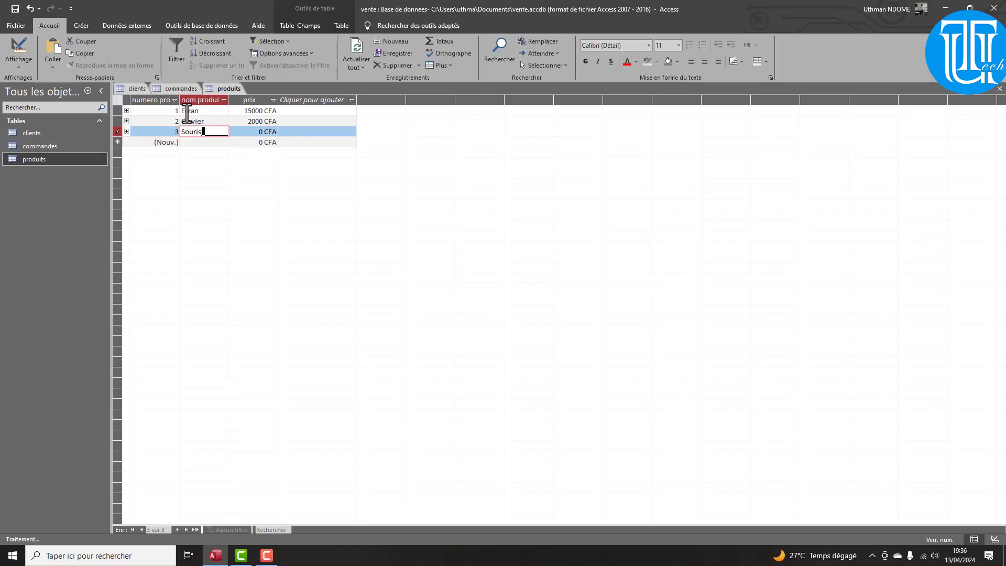
key(Tab)
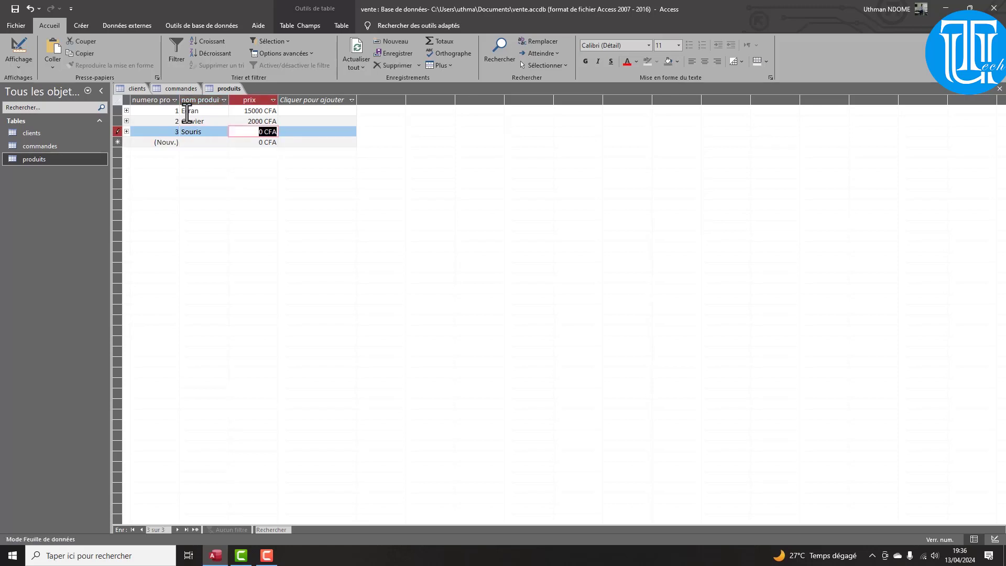
text(1500)
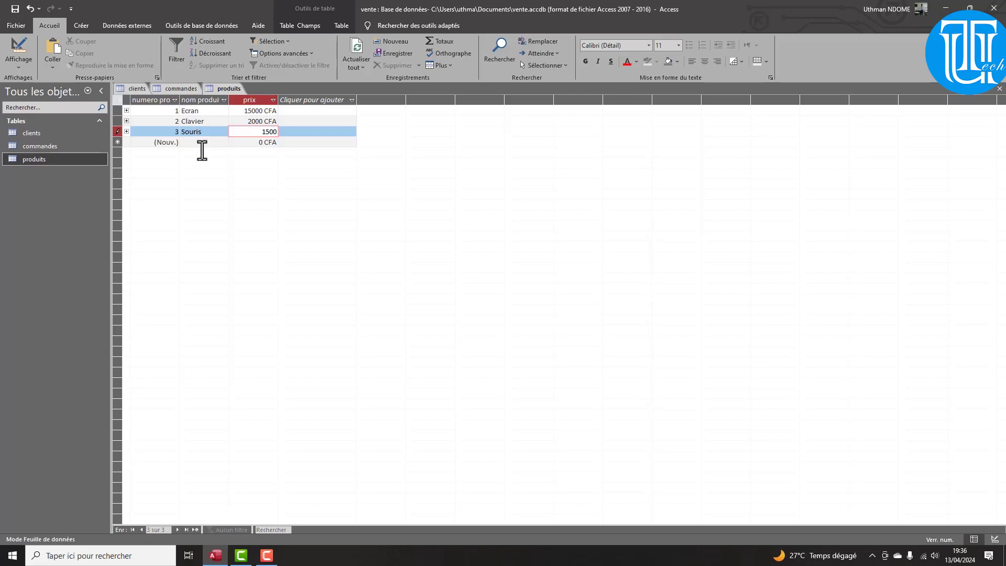
click(202, 142)
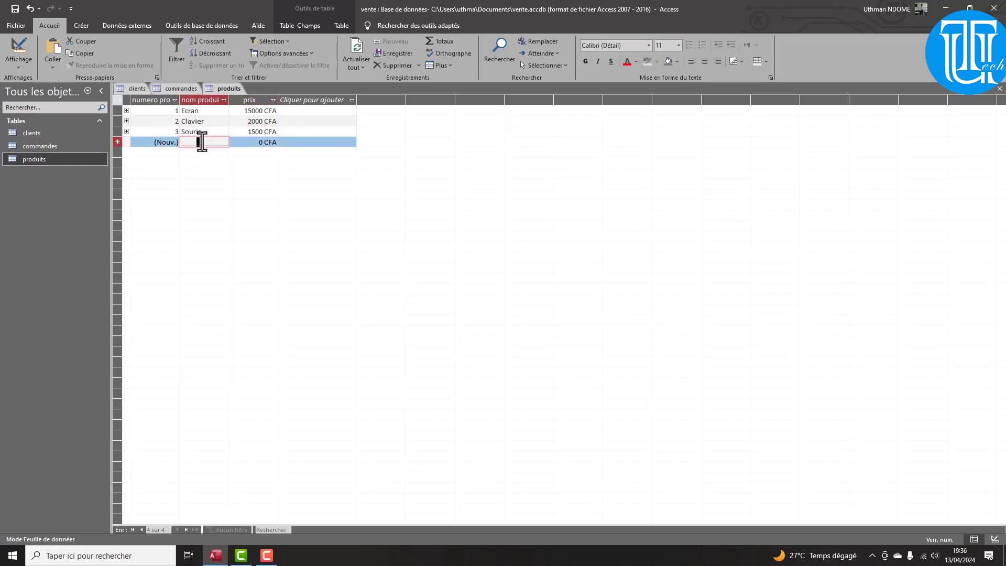
Add Unité central at 300 and Webcam at 21000 to produits
key(BackSpace)
text(Unité )
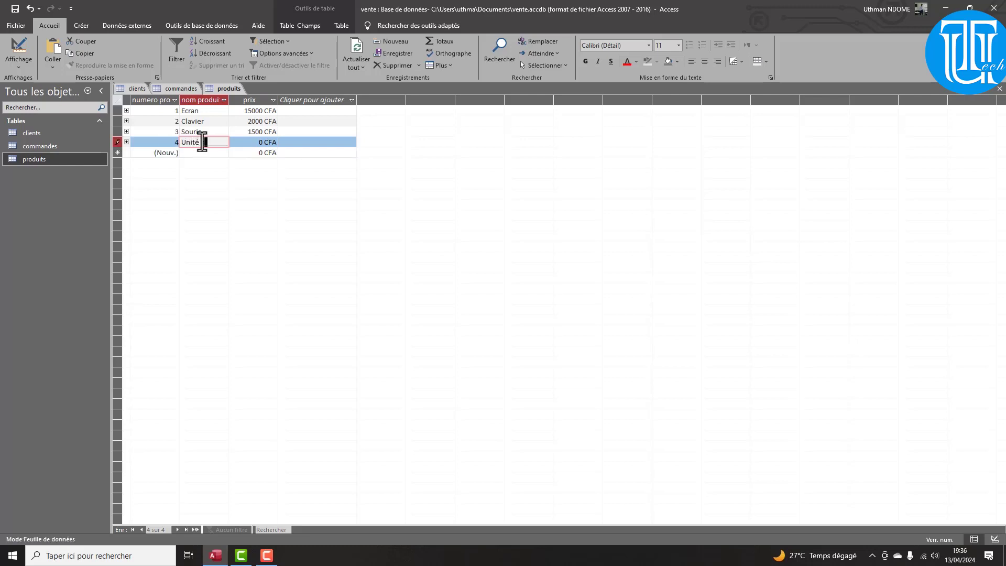
text(central)
key(Tab)
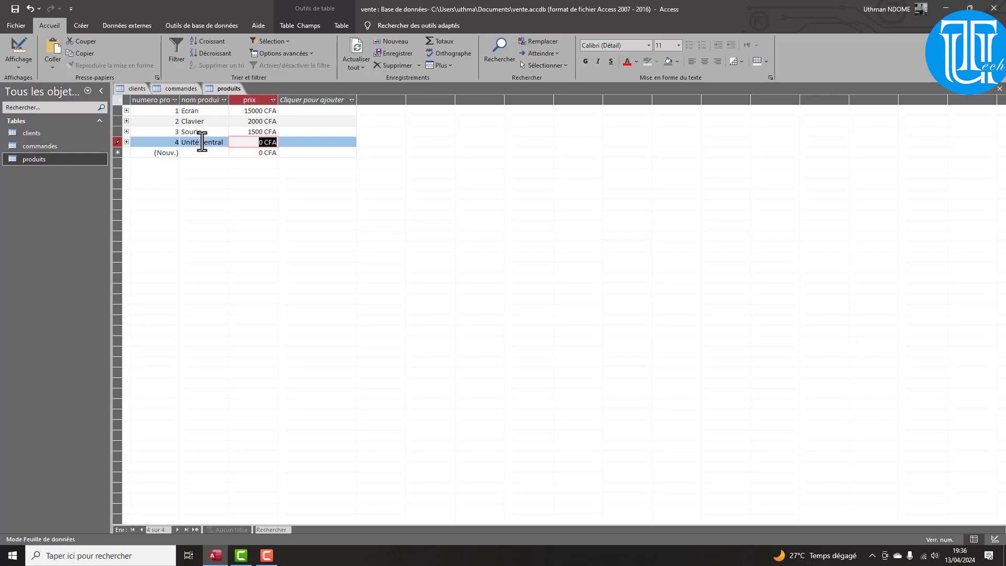
text(3000)
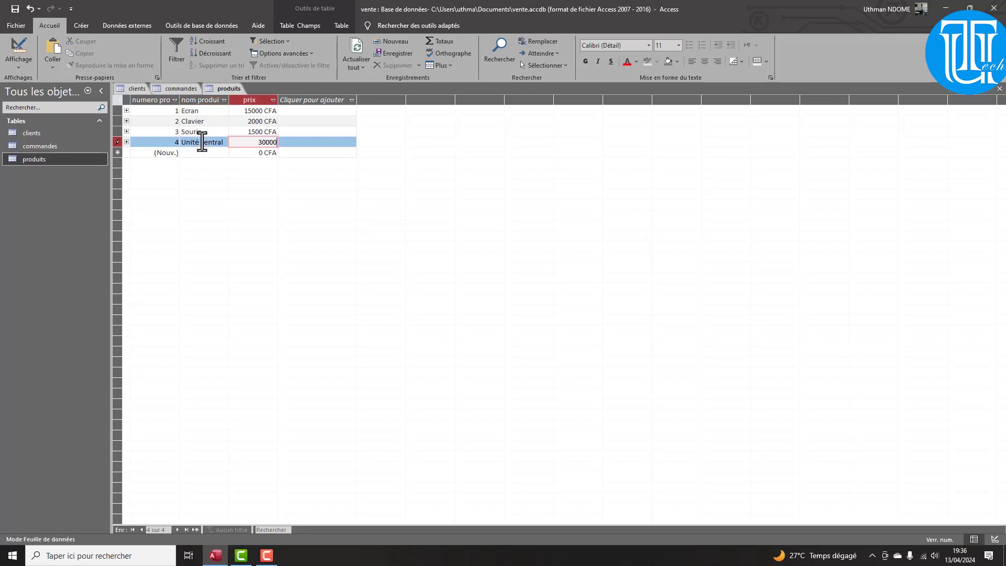
key(Tab)
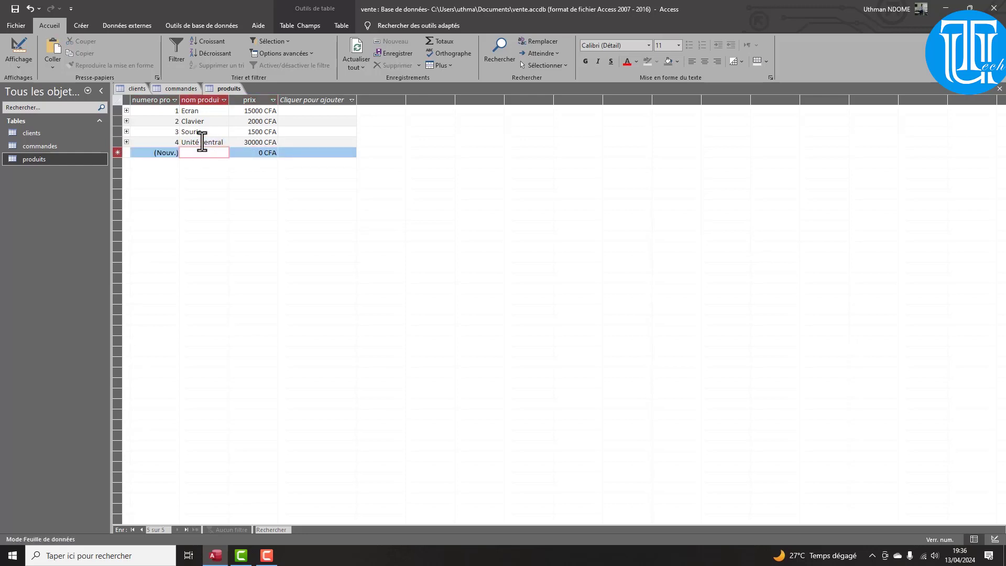
text(Webcam)
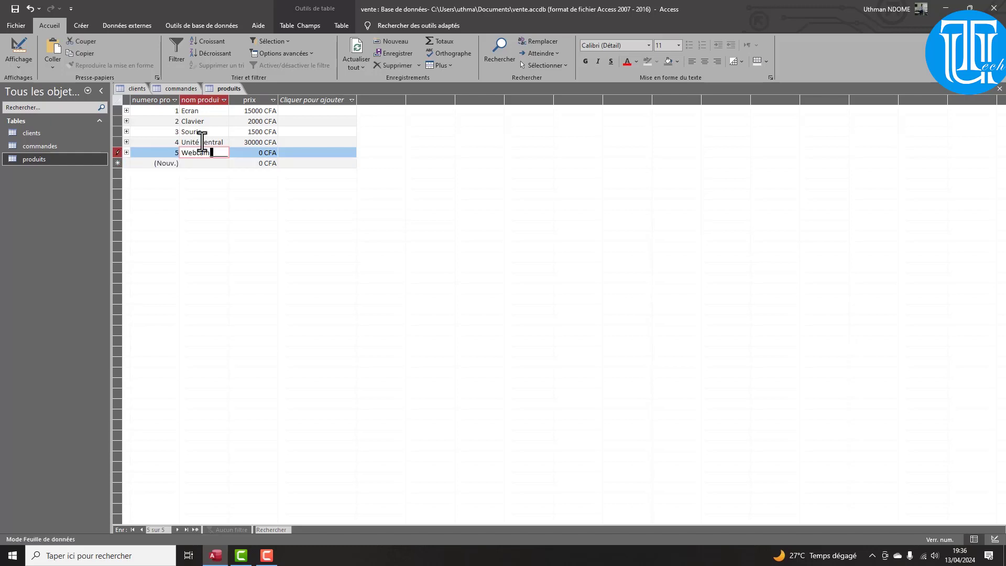
key(Tab)
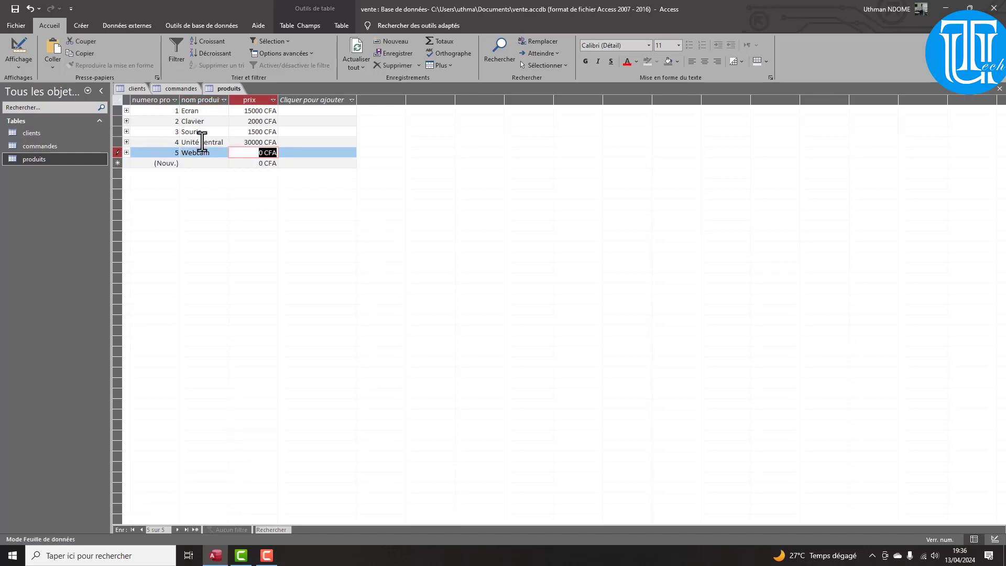
text(2000)
key(BackSpace)
key(BackSpace)
key(BackSpace)
text(1000)
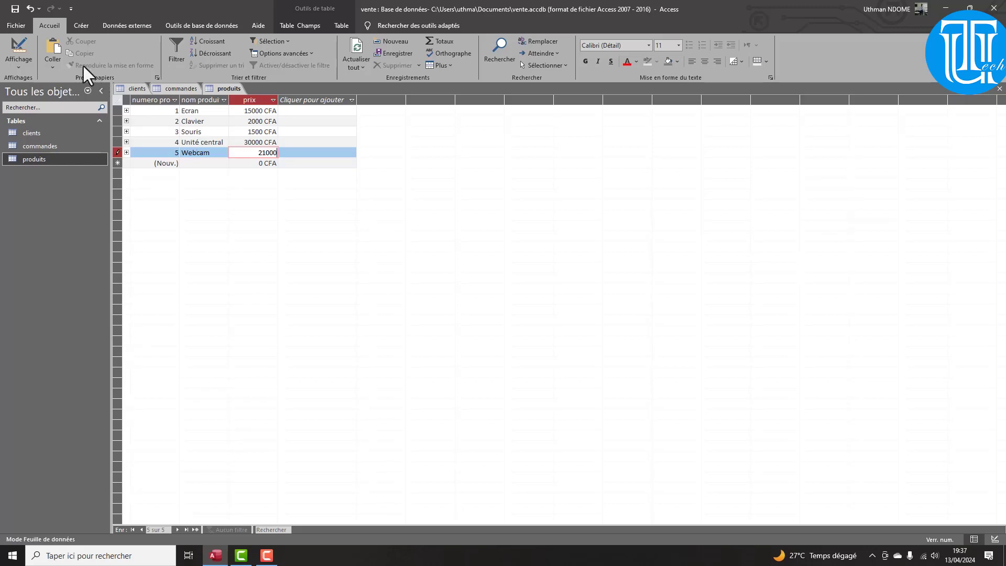
click(175, 95)
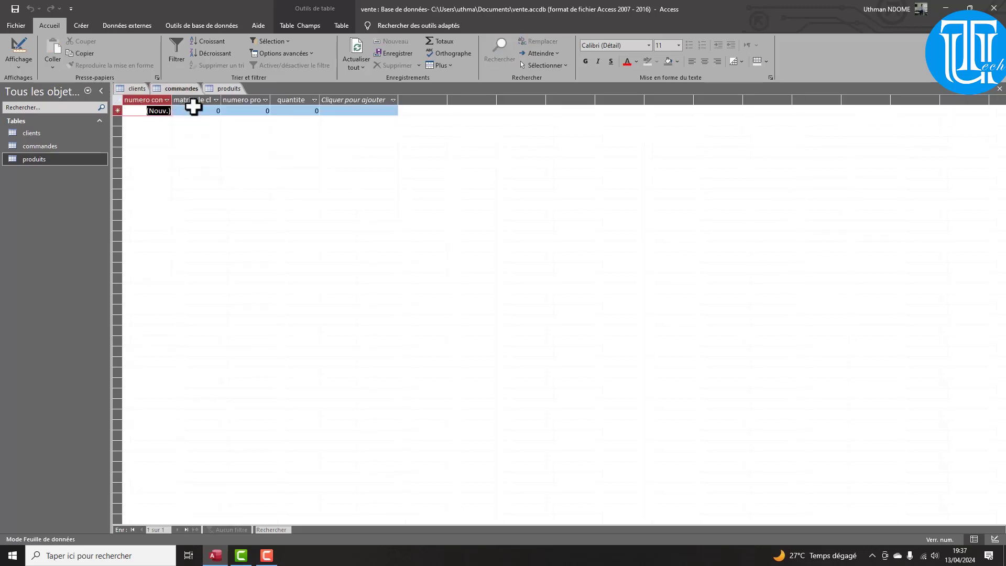
Enter the first order: client 1, product 1, quantity 2
click(195, 111)
text(1)
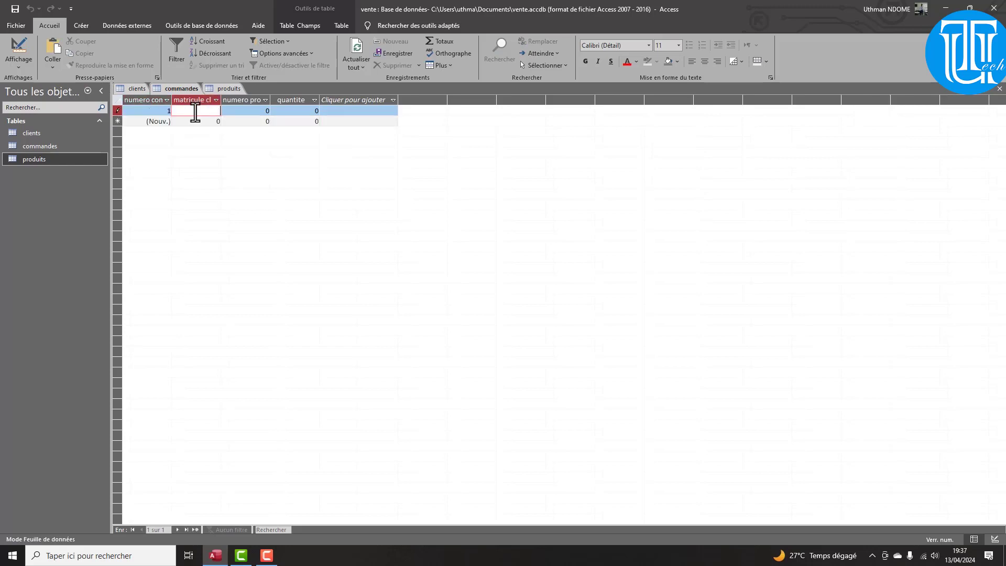
click(262, 111)
text(1)
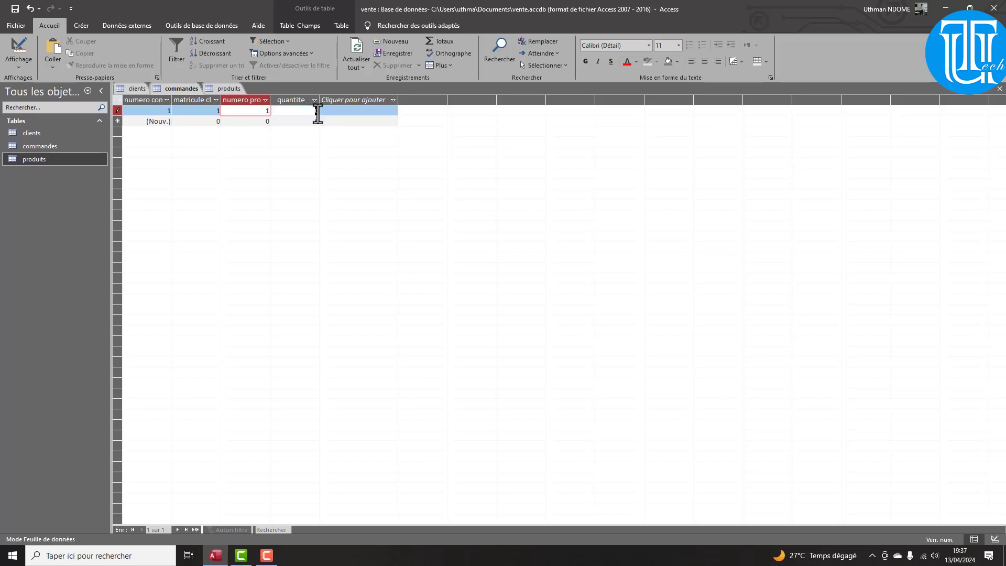
double_click(321, 111)
text(2)
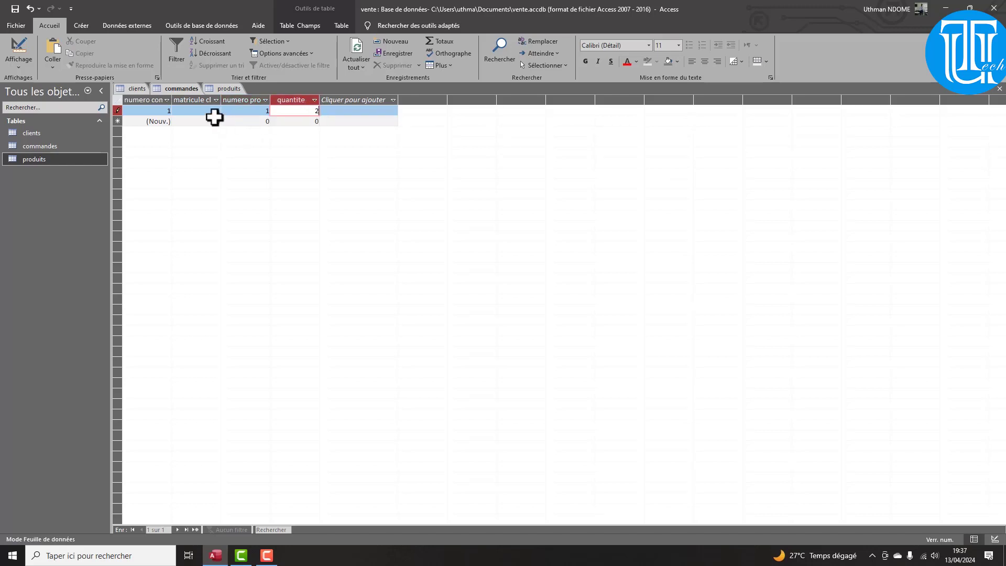
click(216, 122)
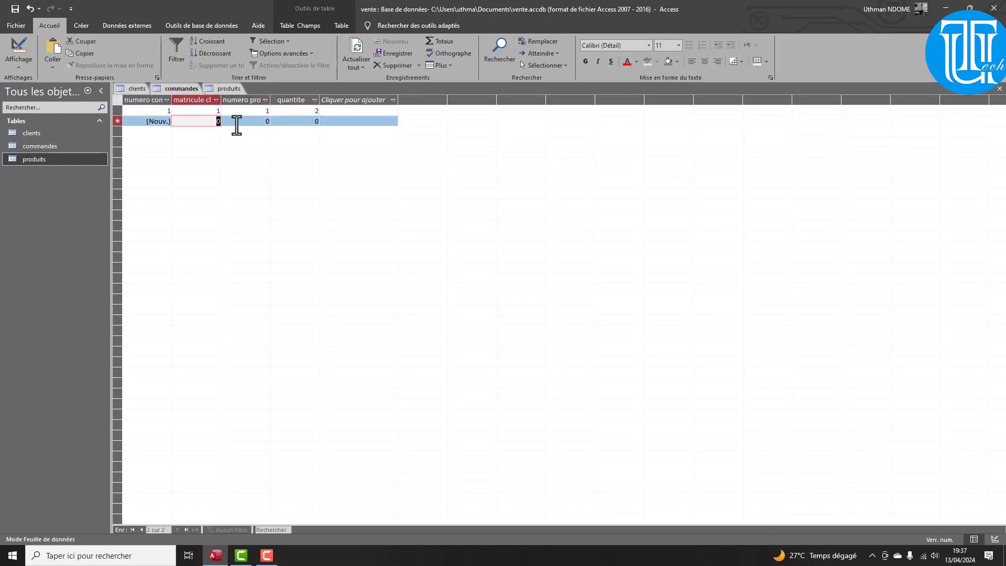
Enter the second order: client 1, product 2, quantity 3
text(1)
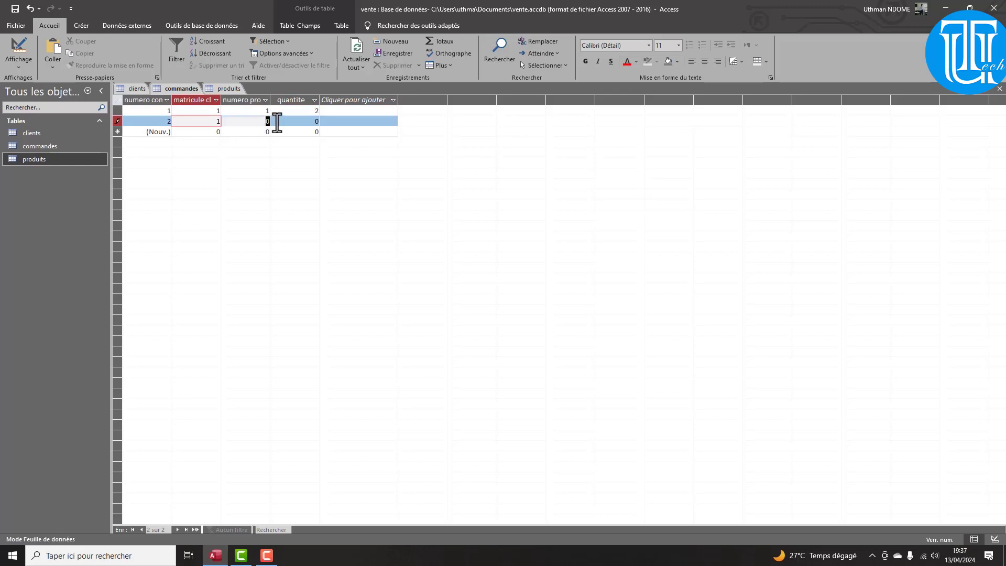
key(Tab)
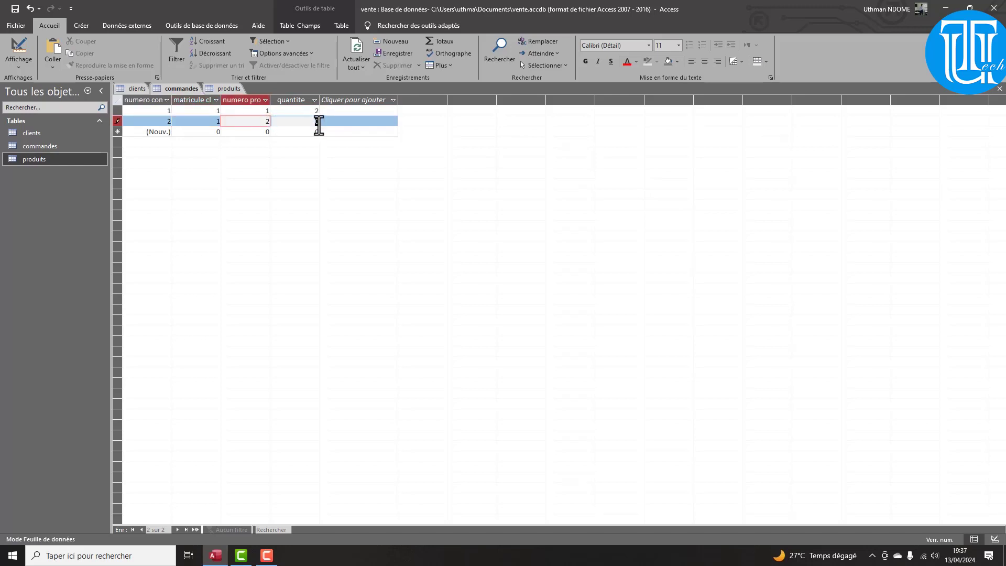
text(2)
key(Tab)
text(3)
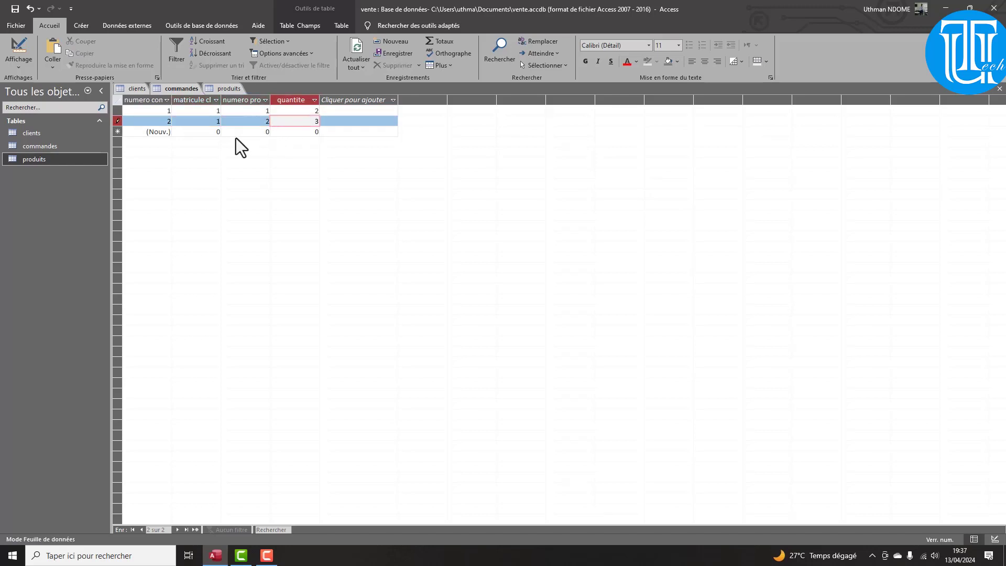
Enter the third order: client 1, product 5, quantity 5
click(214, 131)
text(1)
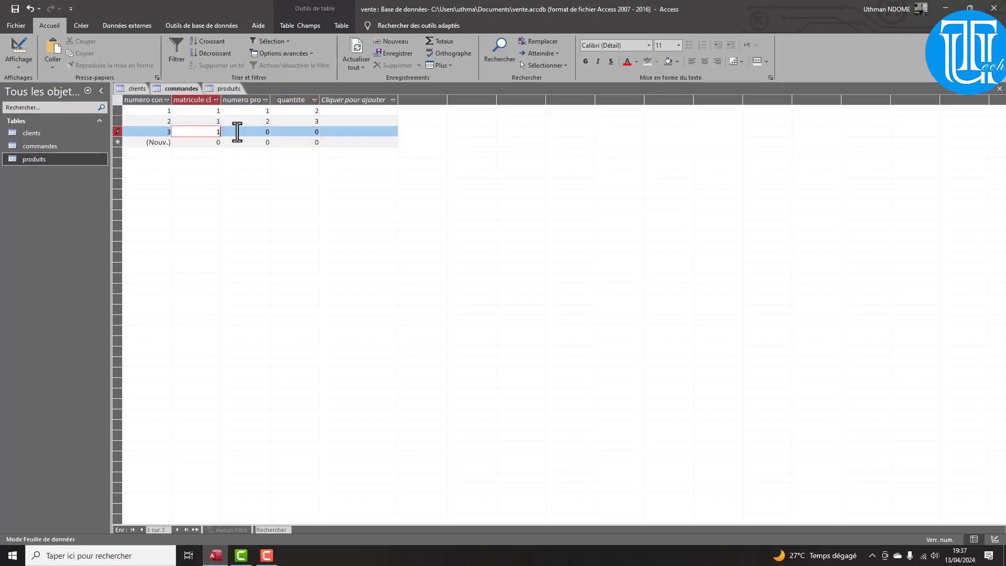
click(267, 132)
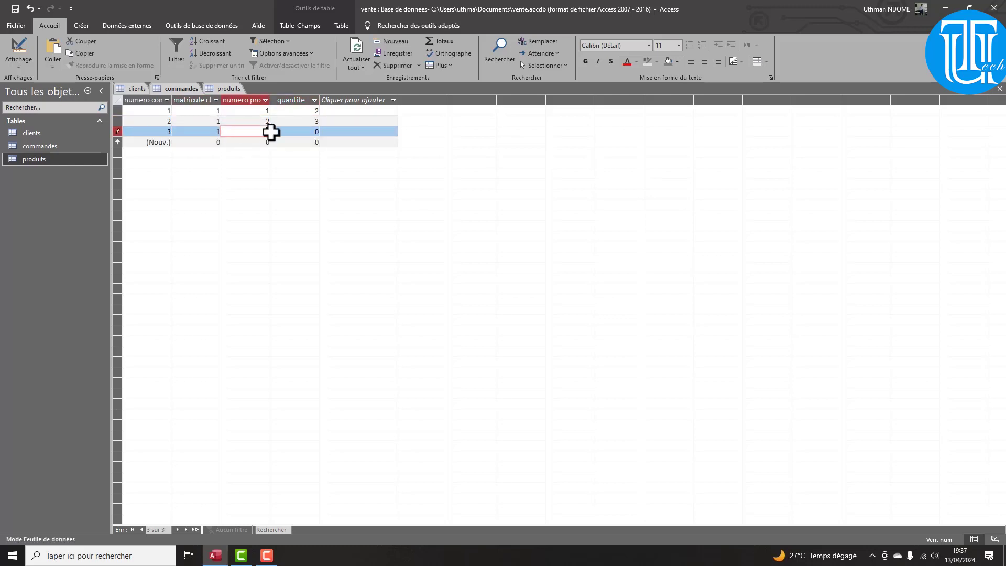
text(5)
click(317, 133)
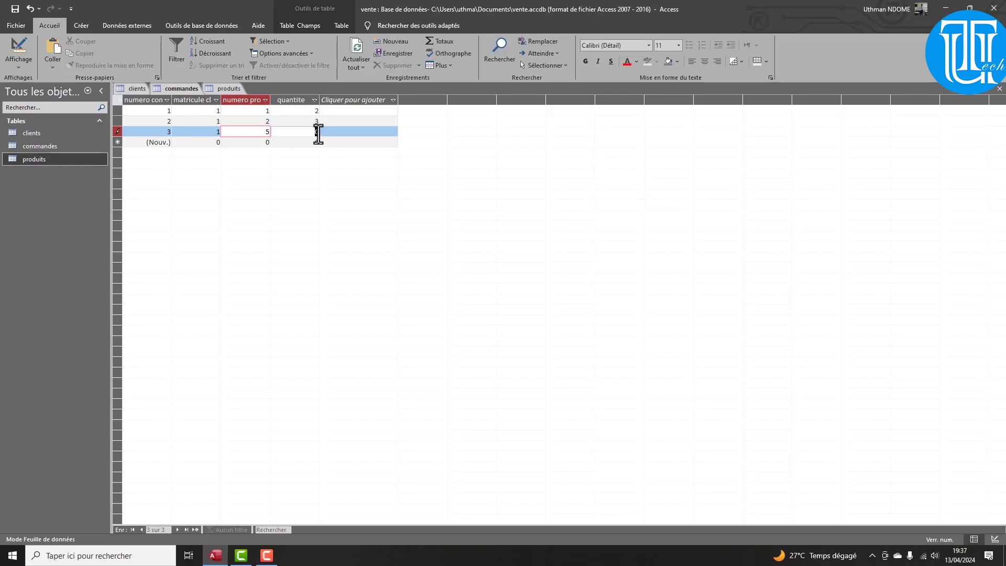
click(318, 132)
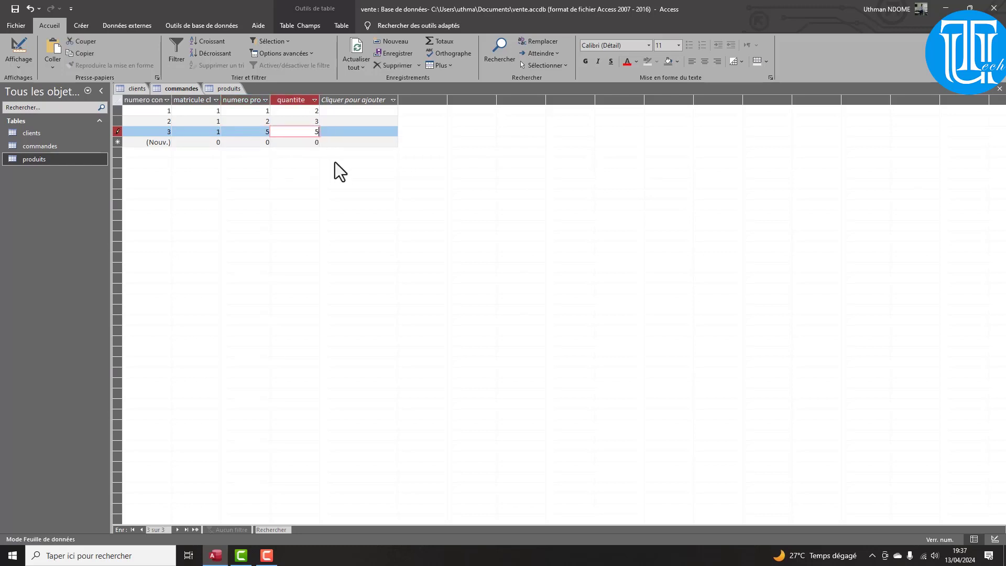
text(5)
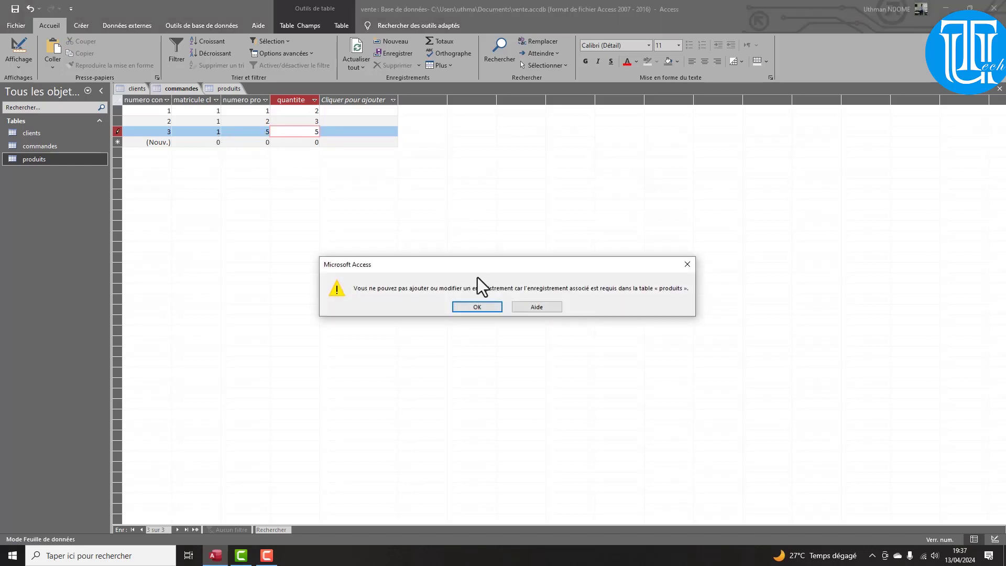
Dismiss the repeated related-record errors that block leaving the unsaved product-5 order
click(478, 306)
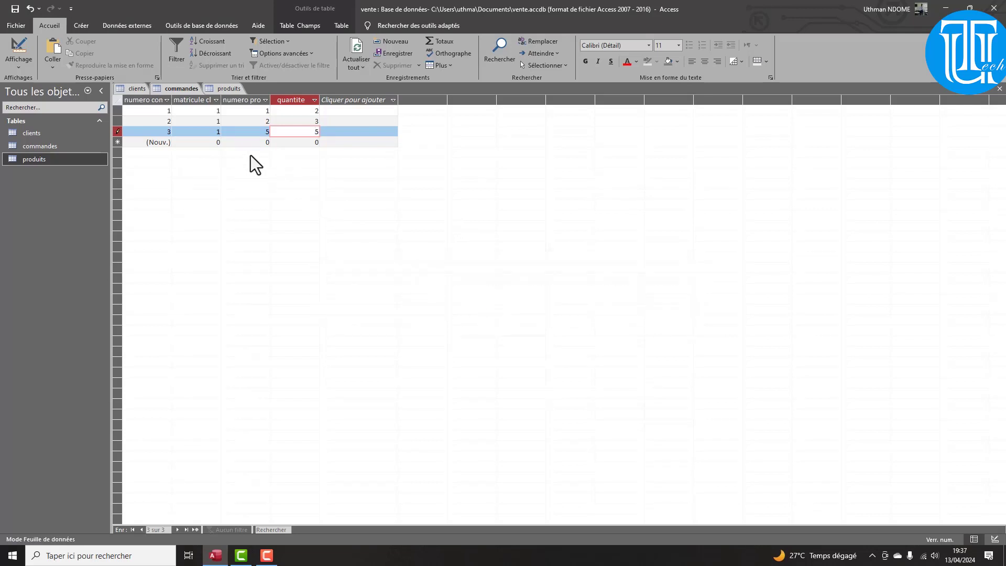
click(214, 142)
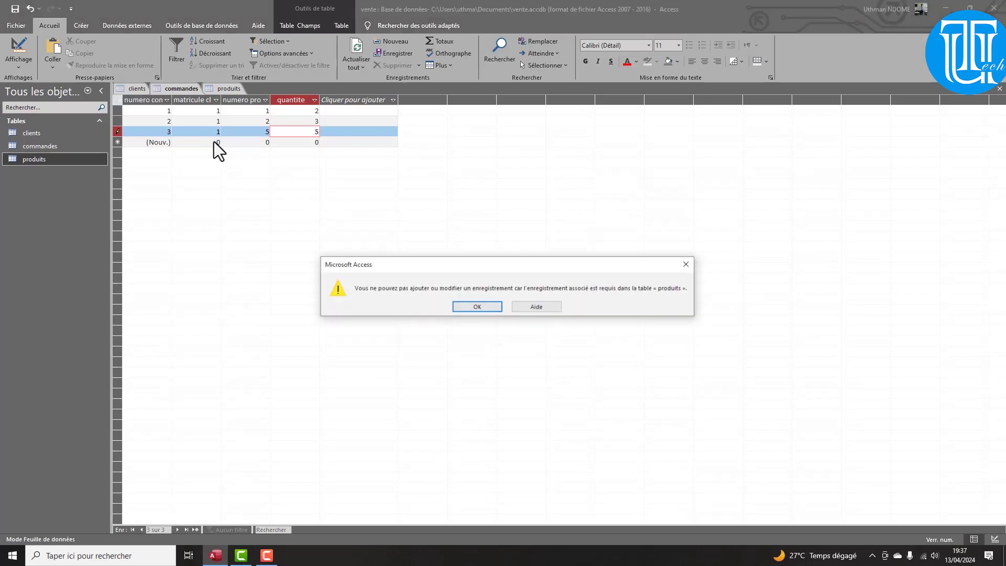
click(491, 311)
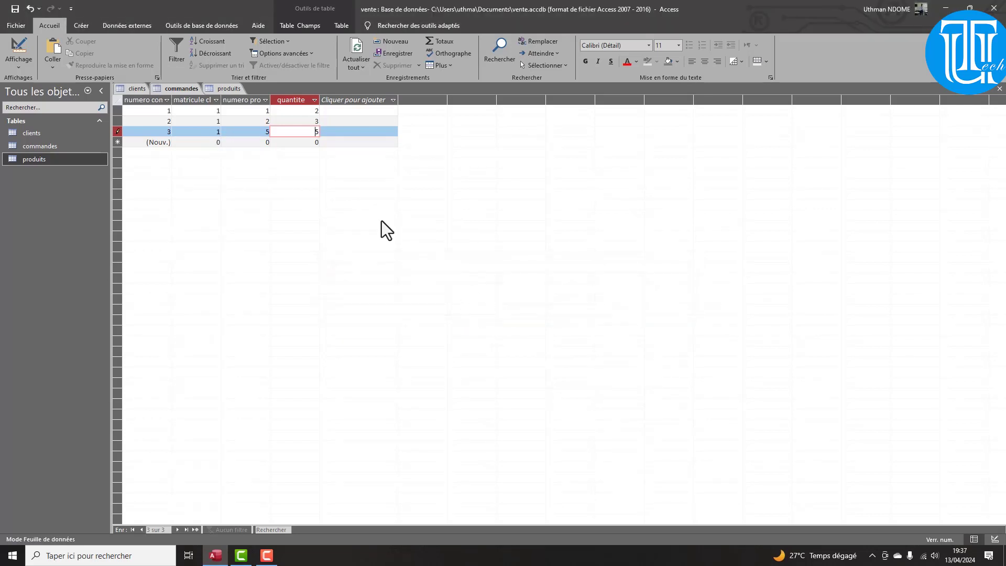
click(252, 146)
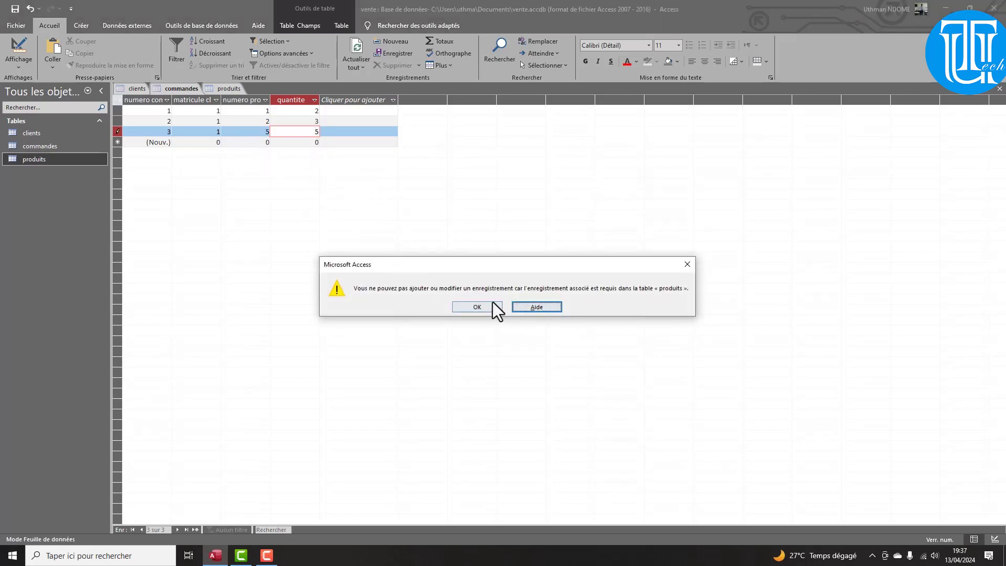
click(687, 266)
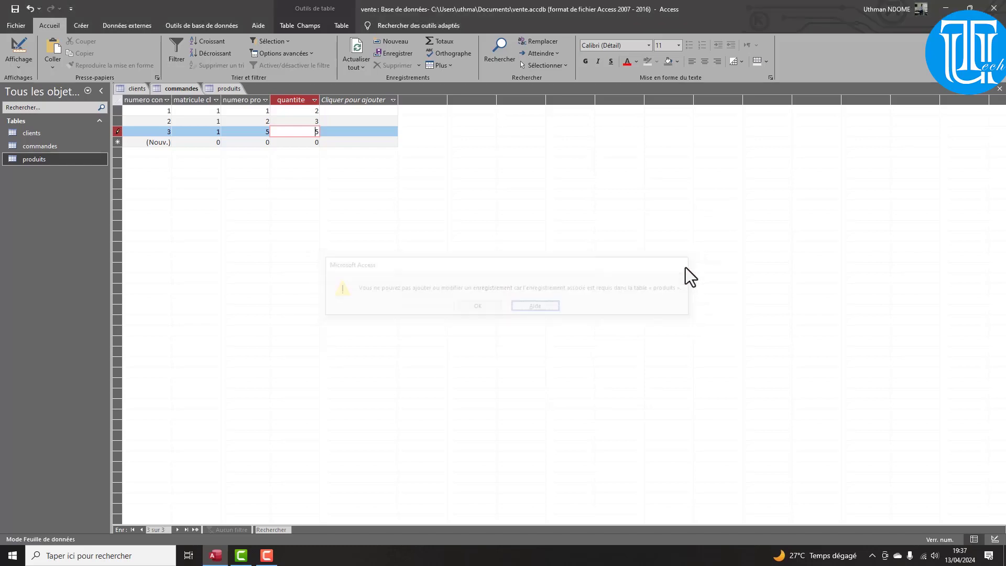
click(349, 112)
click(476, 307)
click(372, 217)
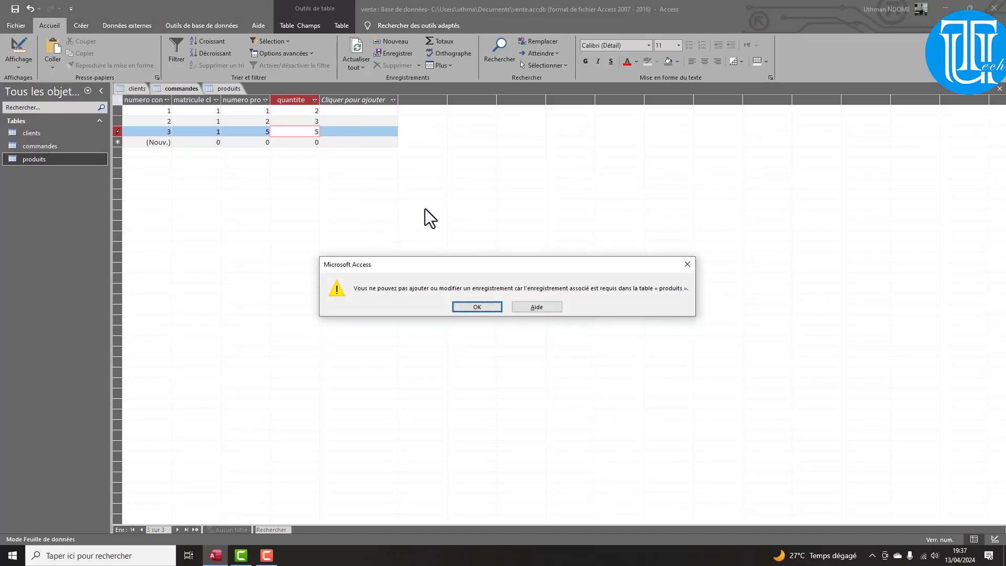
click(476, 307)
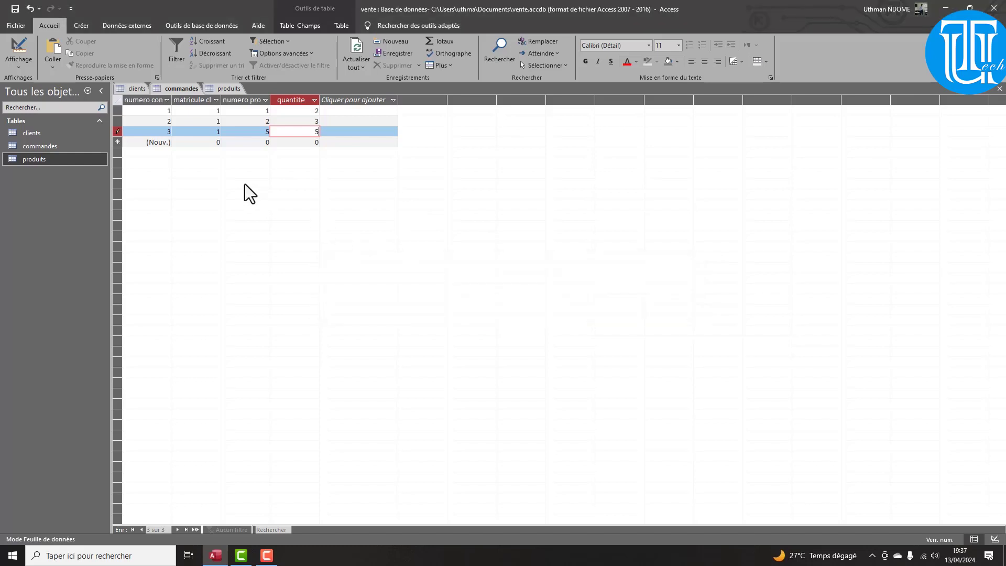
click(130, 143)
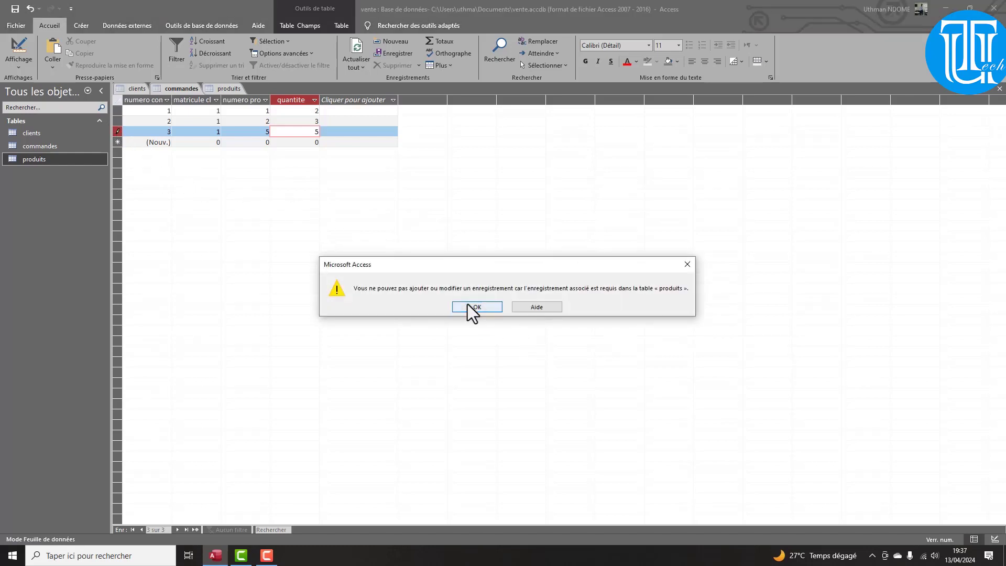
click(477, 307)
click(202, 140)
click(480, 307)
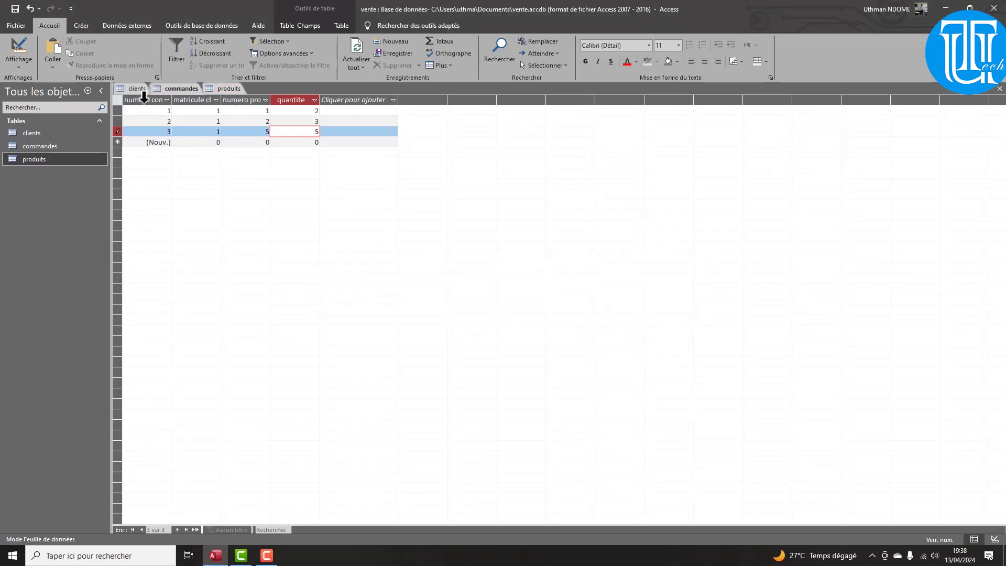
Close the commandes table from its tab menu, acknowledging the error
right_click(174, 90)
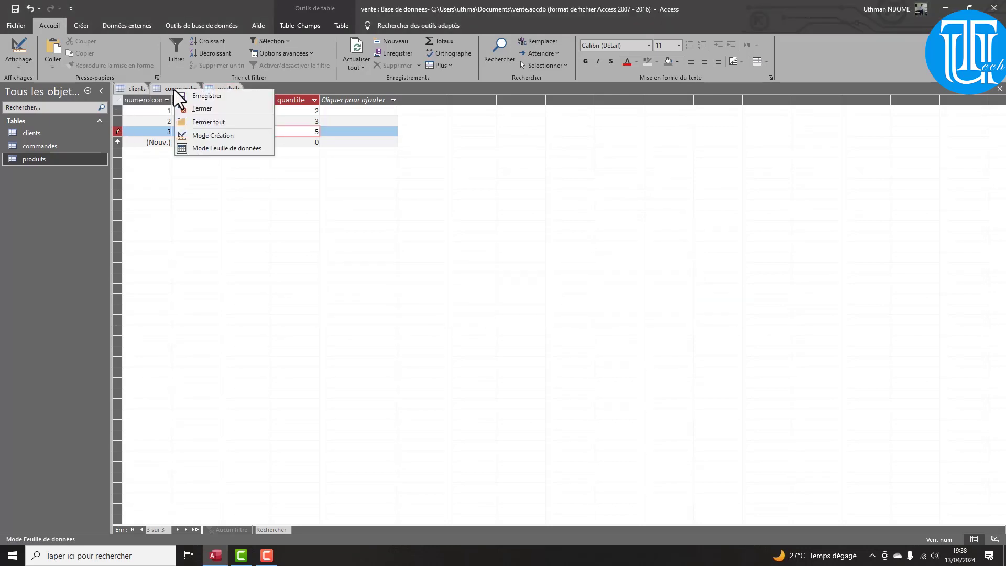
click(198, 114)
click(477, 308)
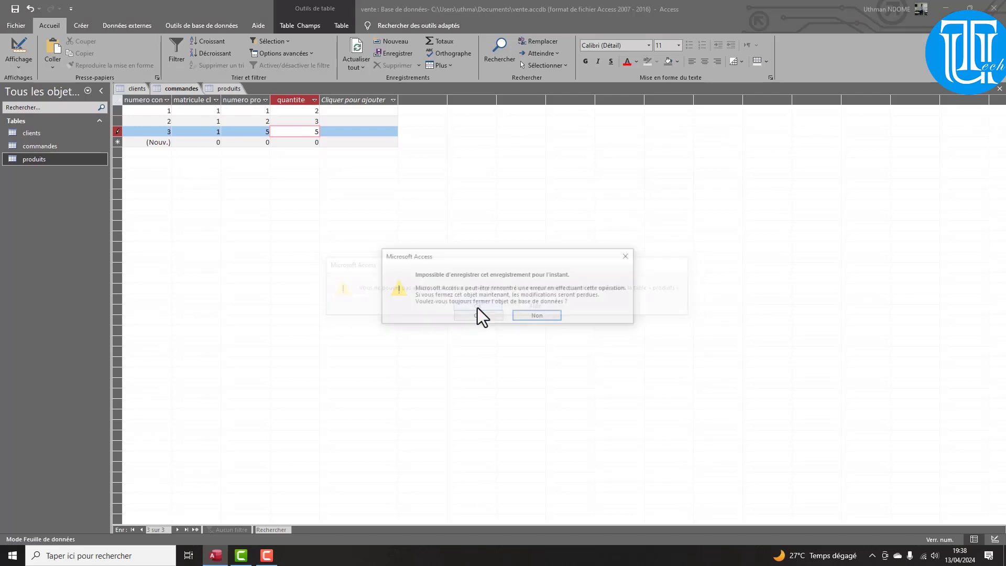
Discard the unsaved order and reopen the commandes table
click(476, 315)
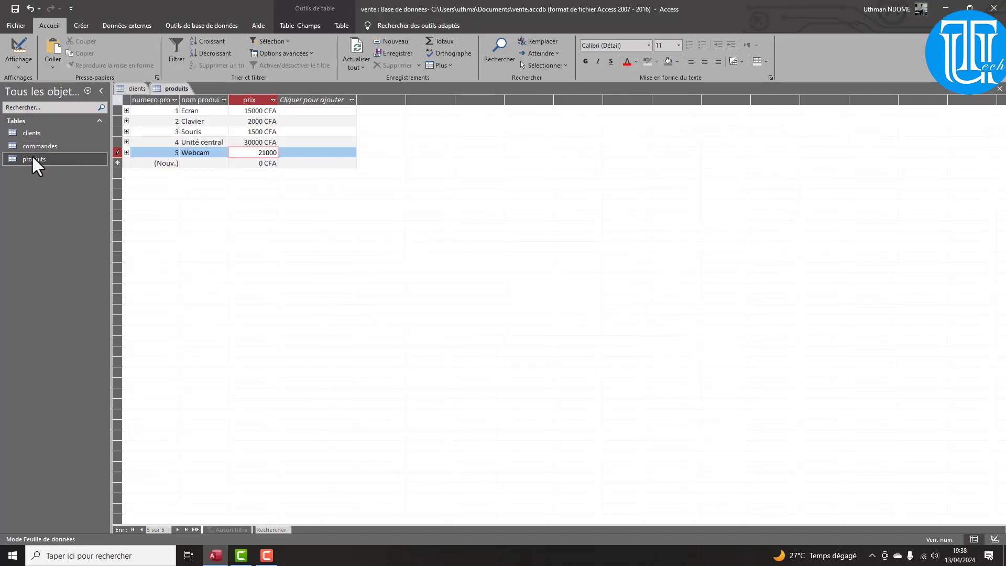
click(36, 147)
double_click(36, 145)
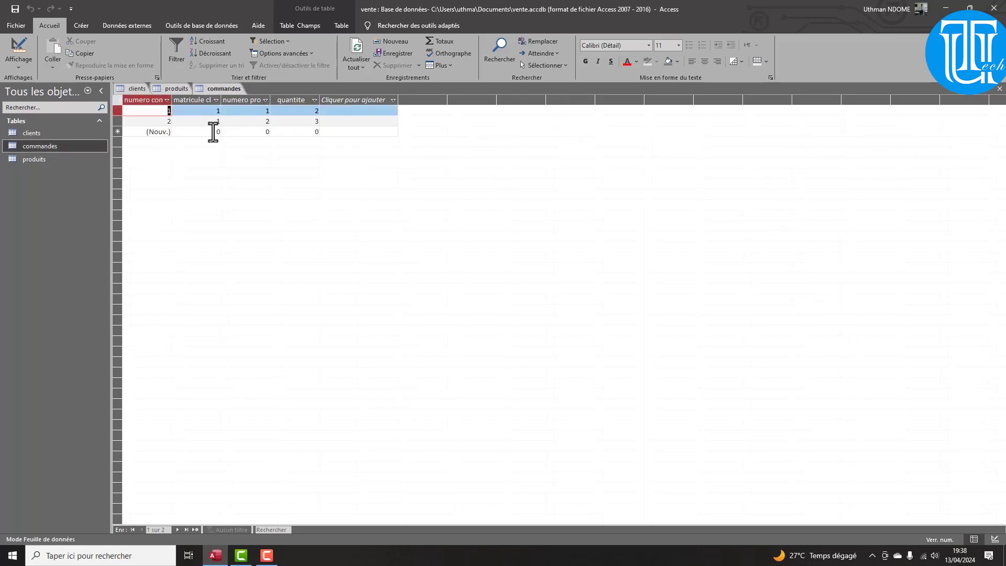
Enter order 4 as client 1, product 5, quantity 4, dismissing the related-product errors
click(212, 131)
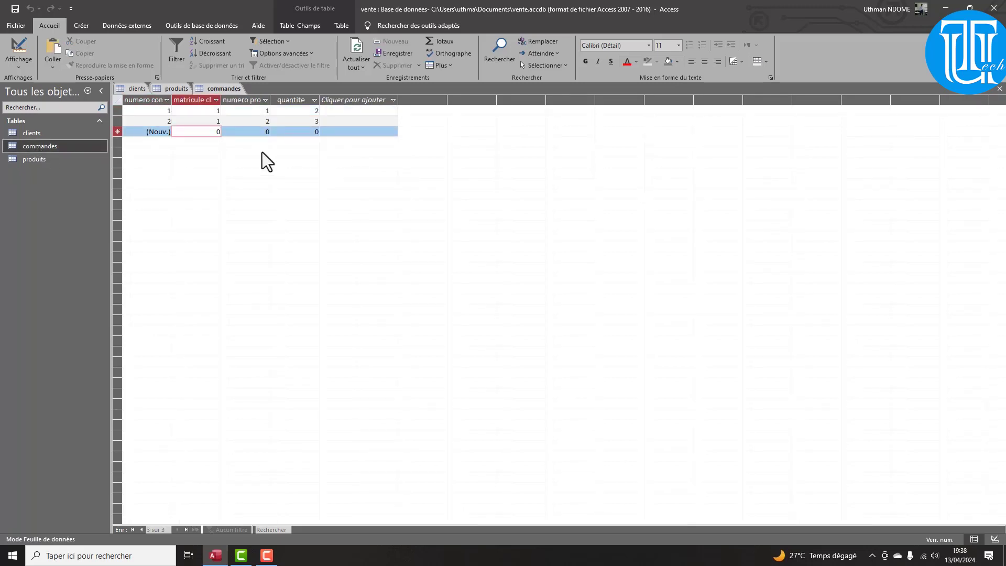
text(1)
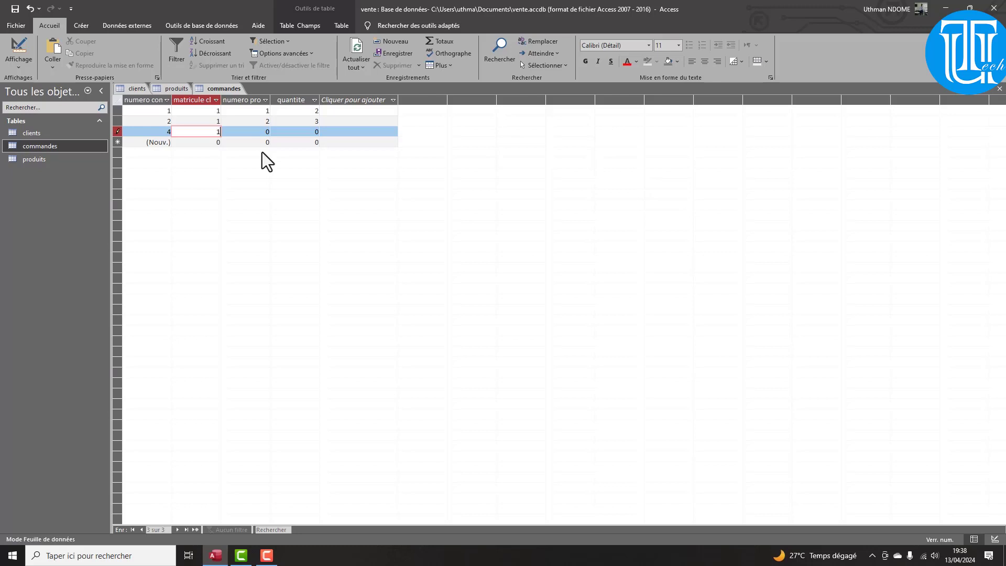
key(Tab)
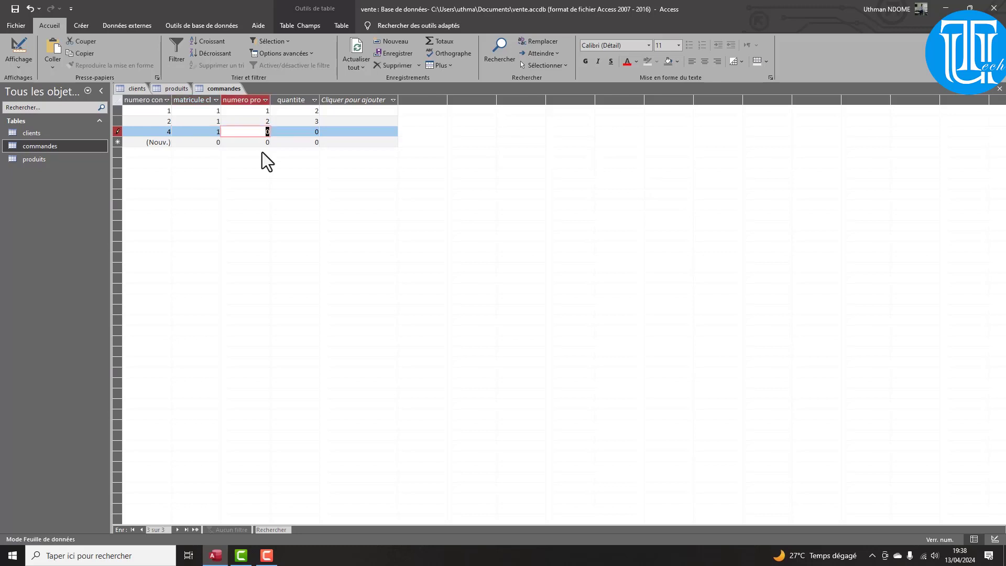
text(5)
key(Tab)
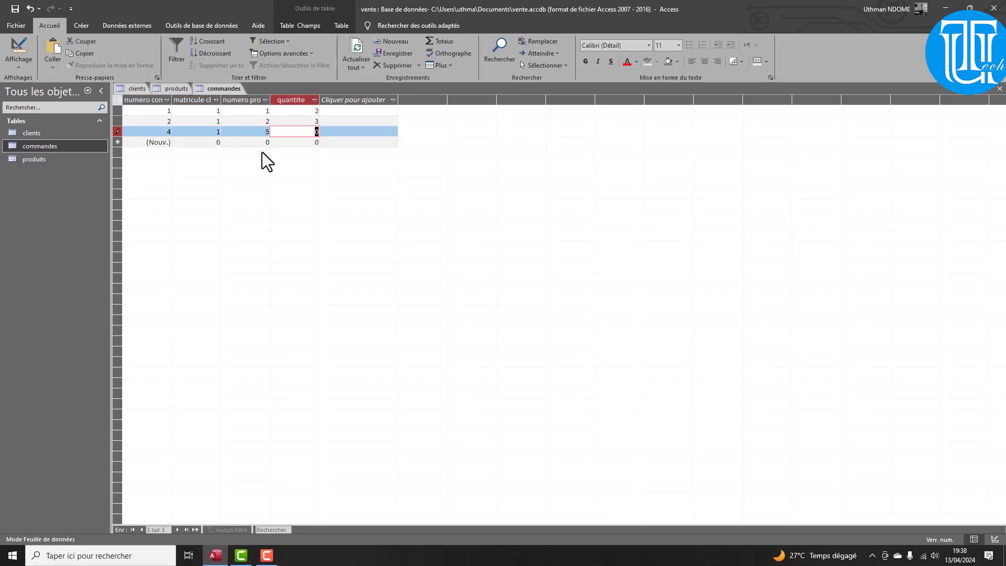
text(4)
key(Tab)
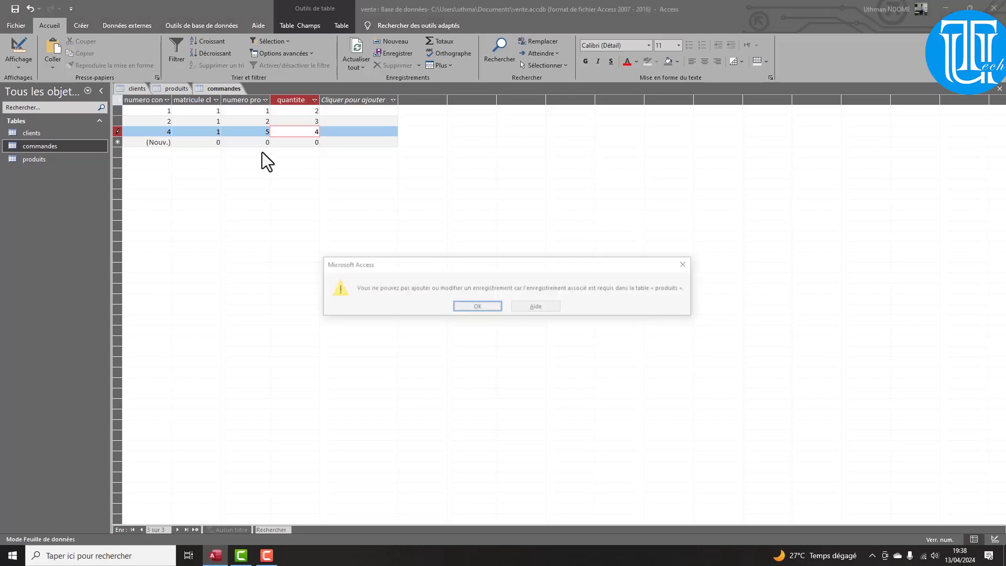
key(Return)
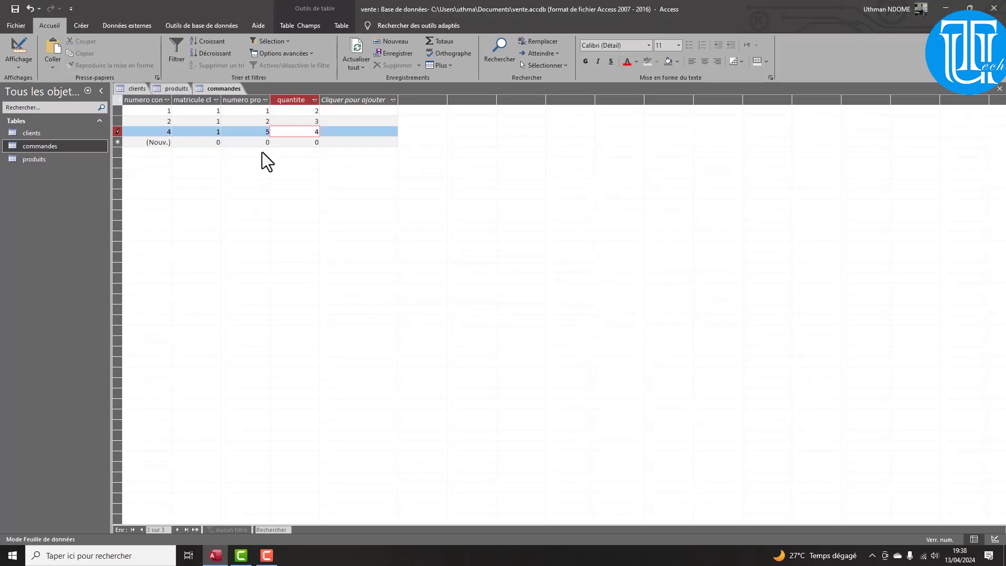
click(215, 142)
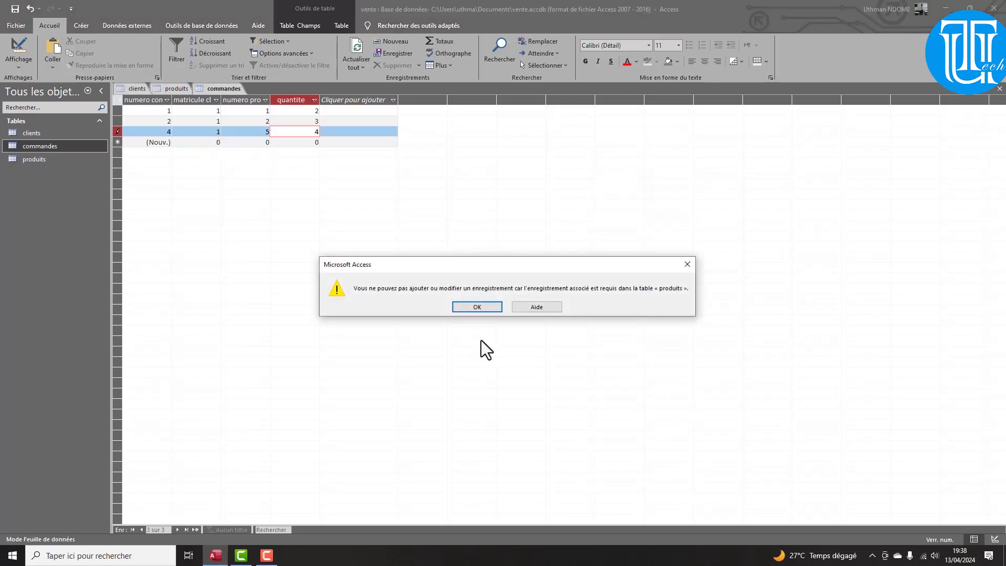
click(483, 306)
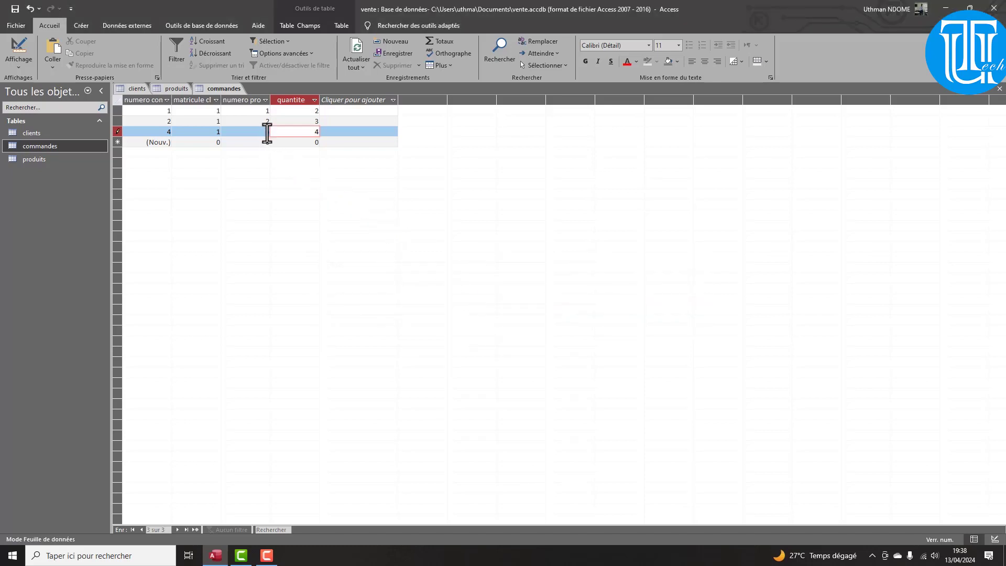
Check product 5 in produits, then return to commandes and save order 4
click(36, 160)
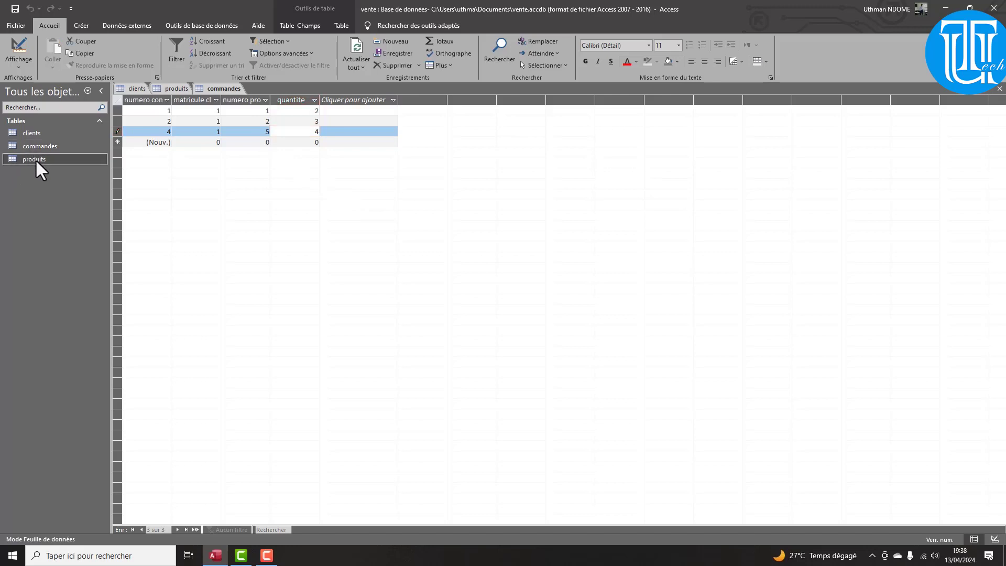
double_click(36, 159)
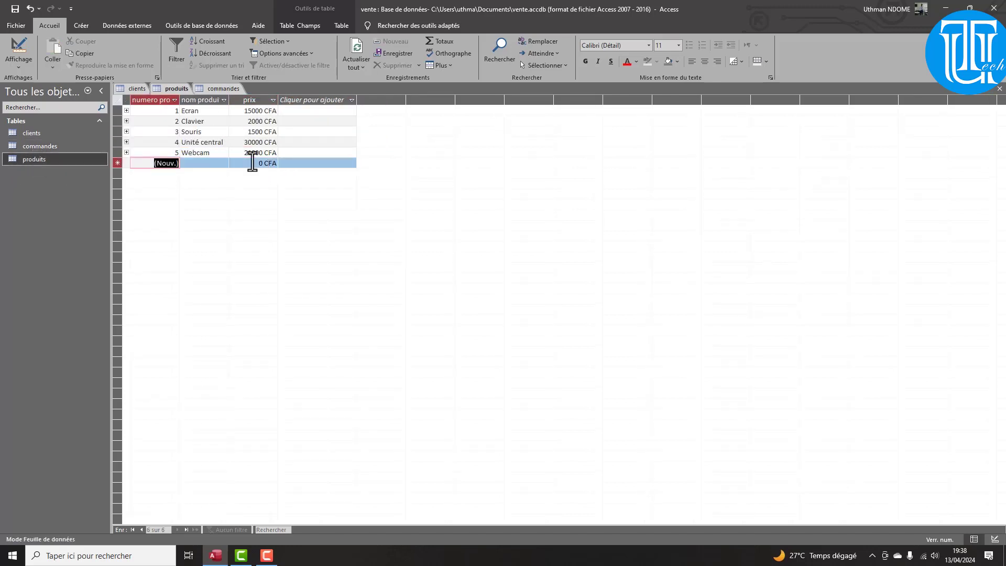
click(212, 89)
key(Return)
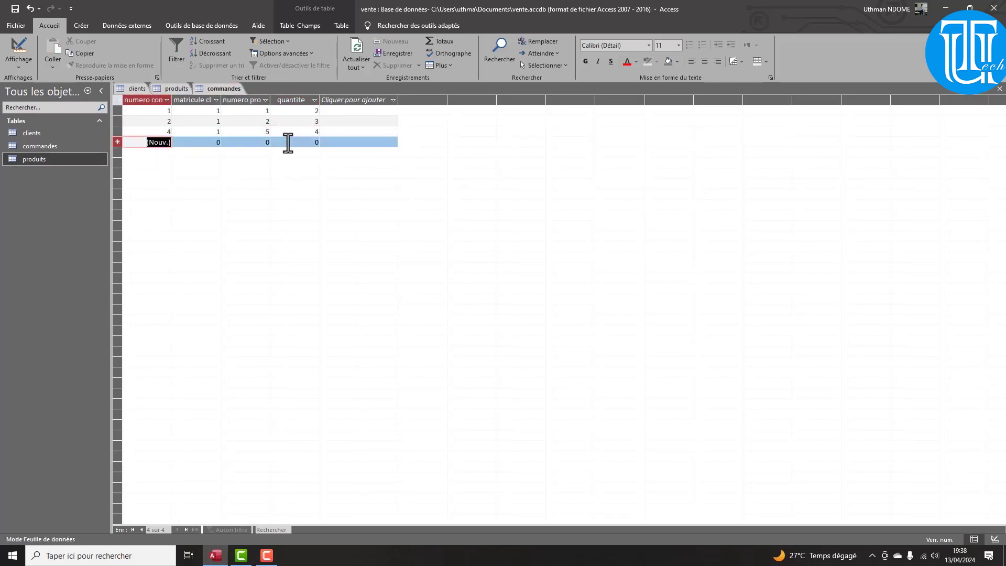
Add order 5 (client 2, product 4, quantity 3) and order 6 (client 3, product 3, quantity 2)
click(212, 142)
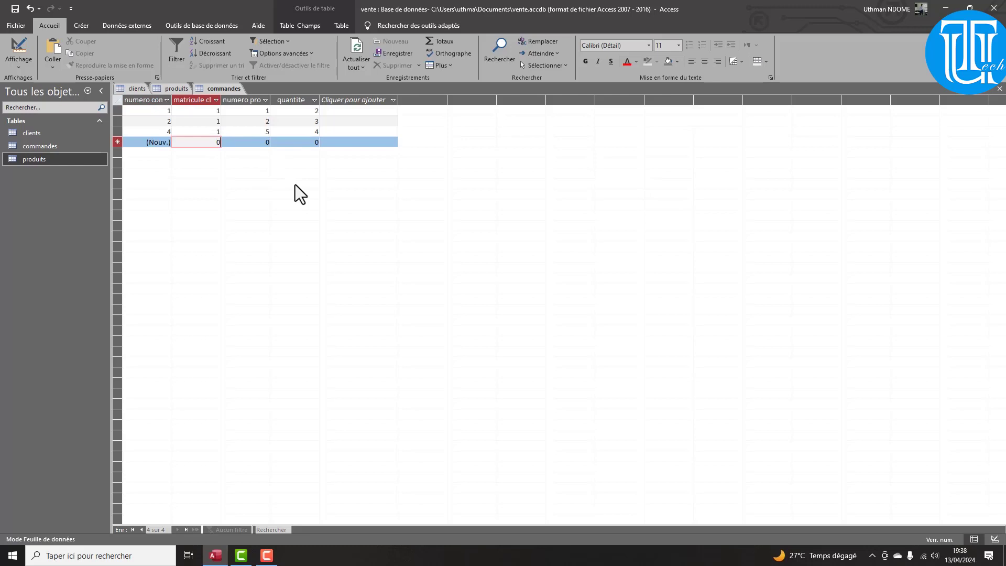
key(Delete)
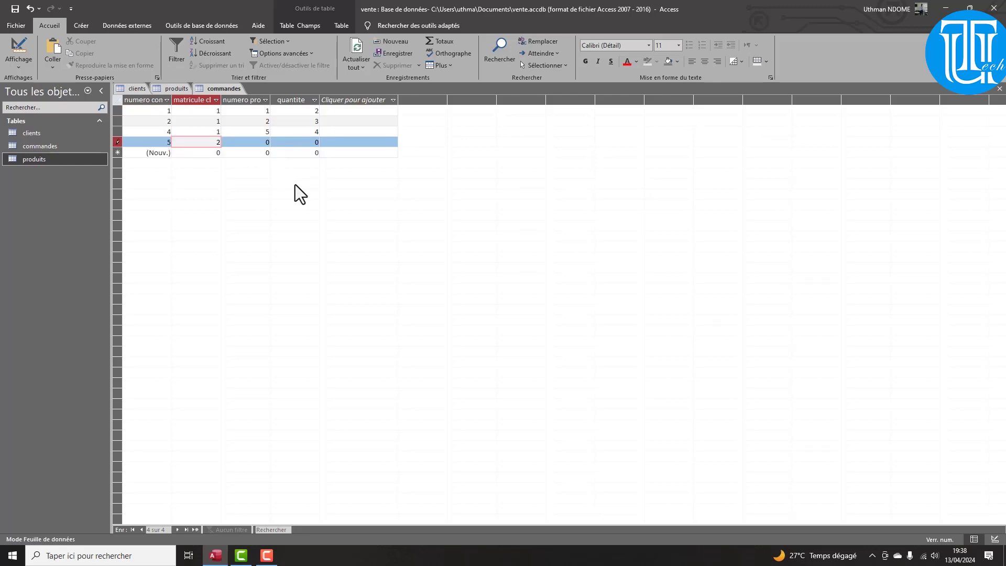
key(Tab)
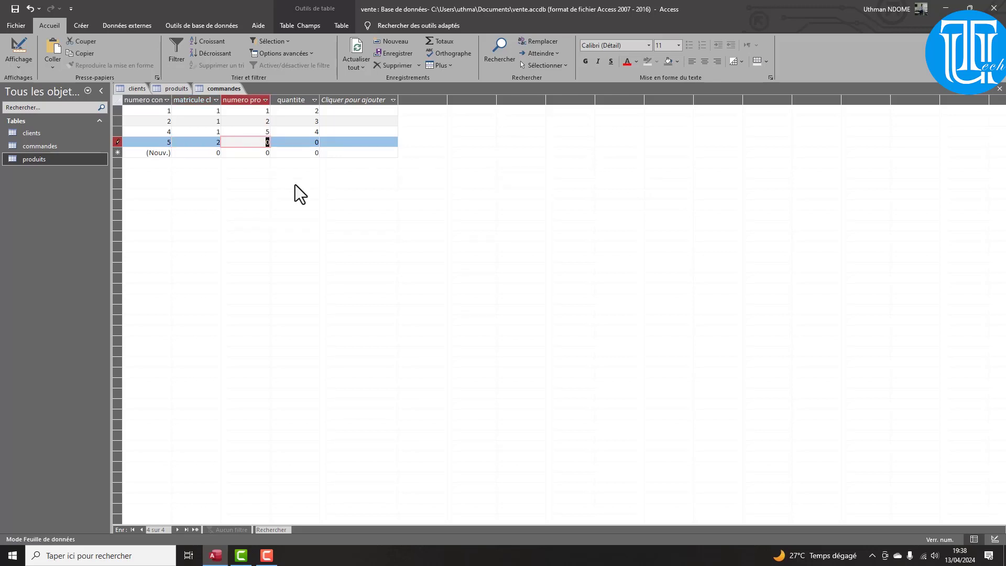
text(4)
key(Tab)
text(3)
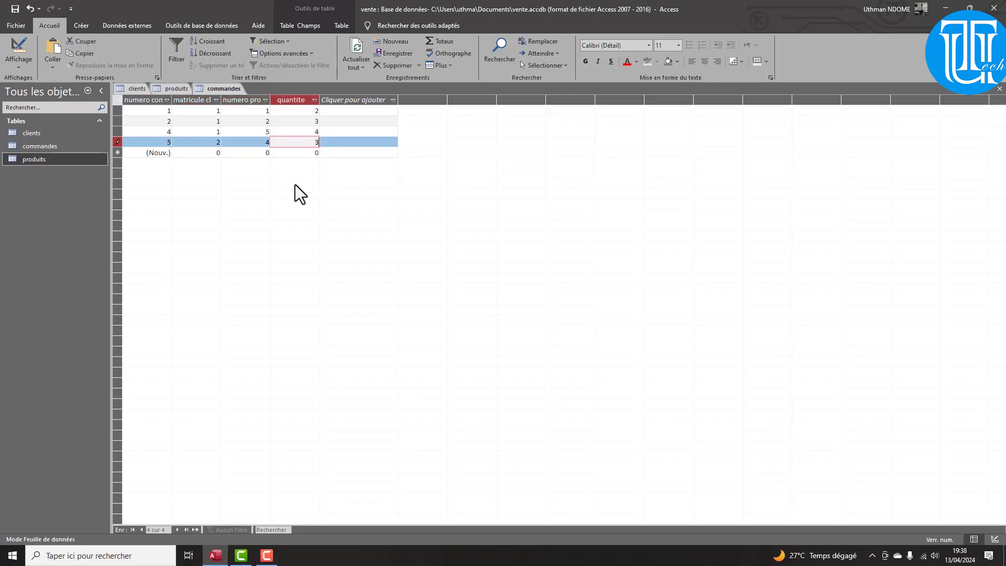
key(Tab)
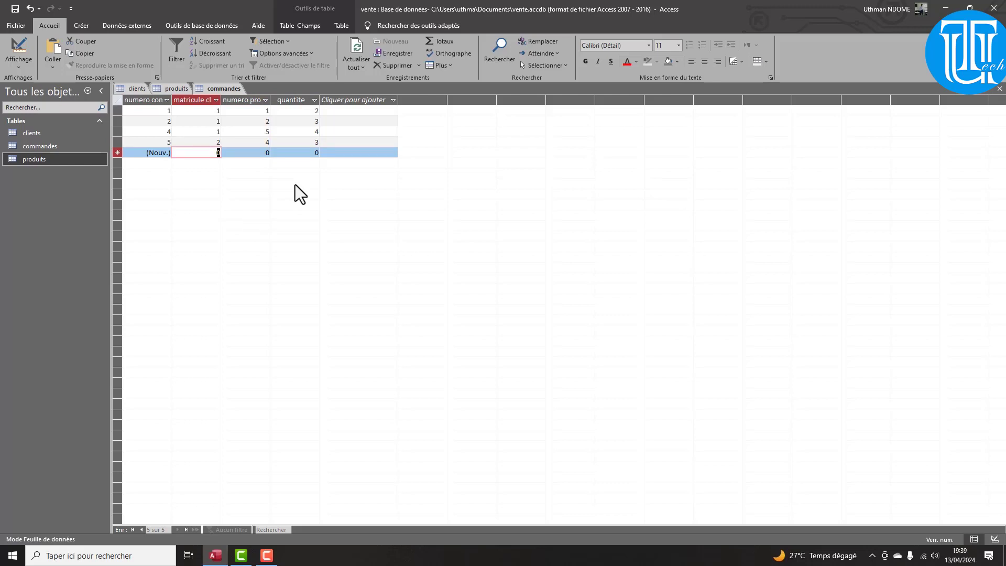
text(3)
key(Tab)
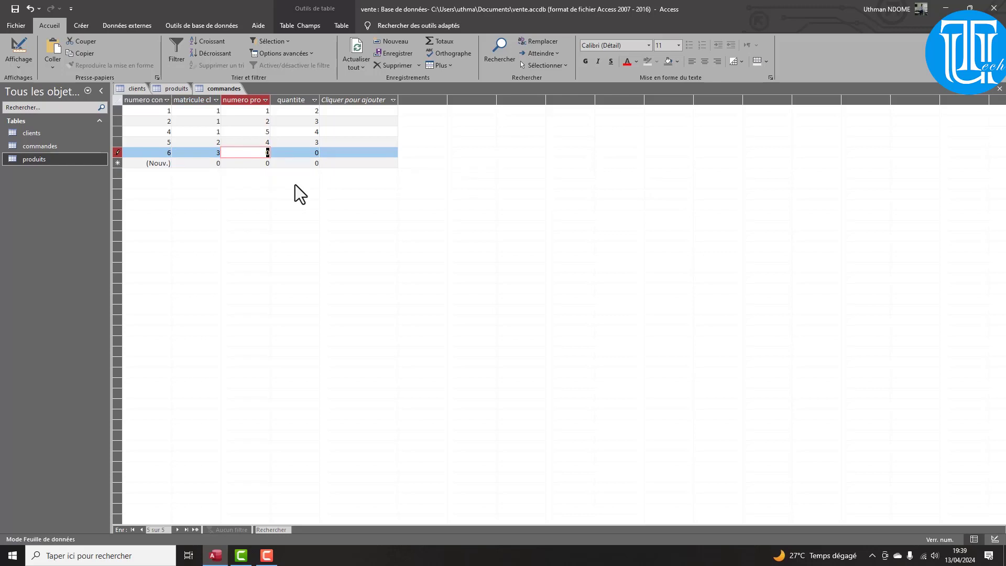
text(3)
key(Tab)
text(2)
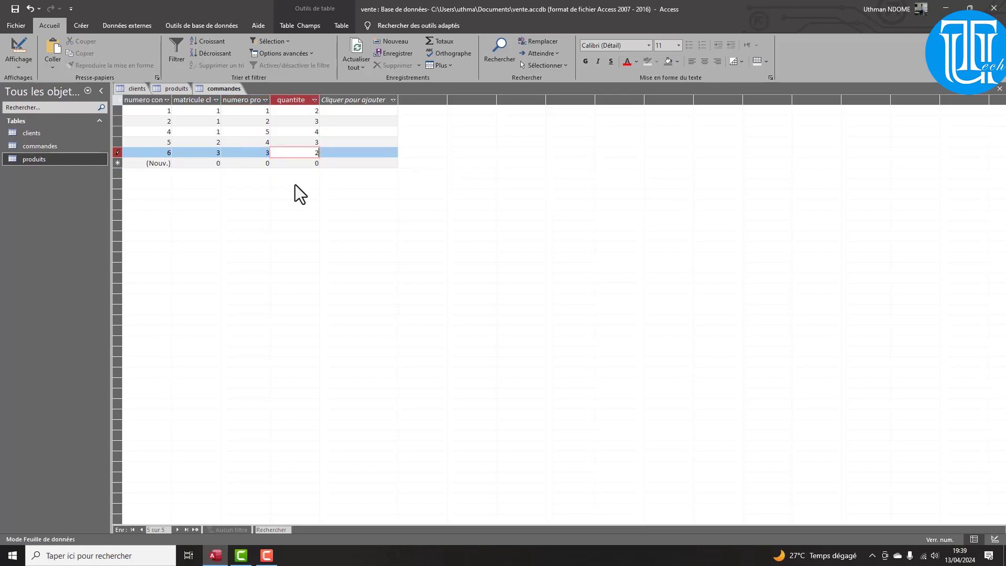
key(Tab)
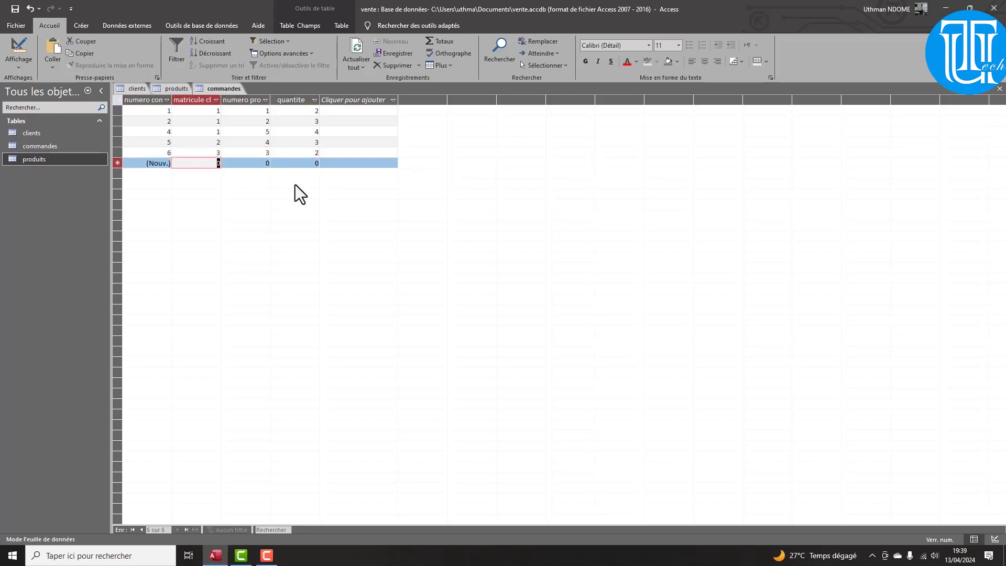
Add order 7 (client 4, product 5, quantity 1) and order 8 (client 5, product 3, quantity 5)
text(4)
key(Tab)
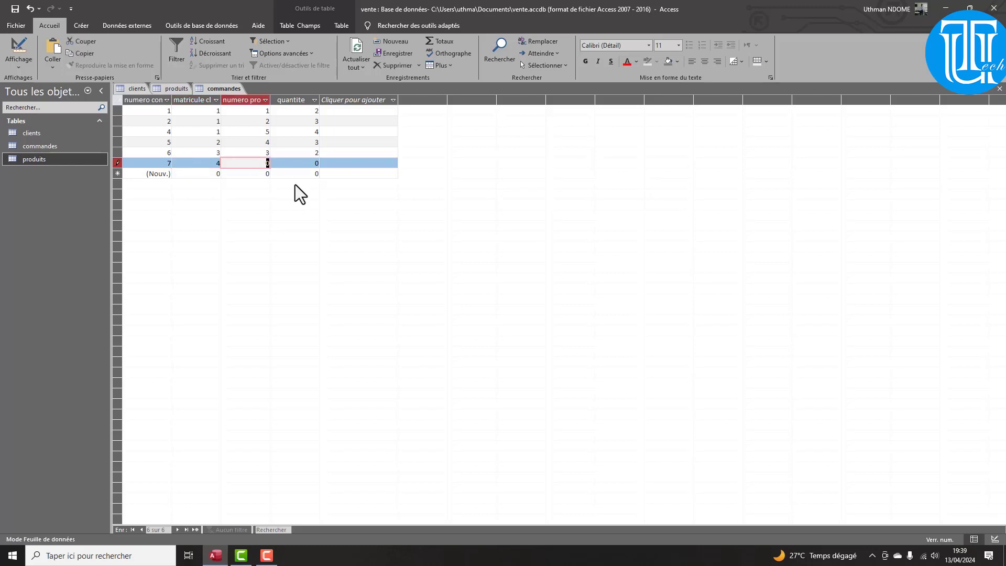
text(5)
key(Tab)
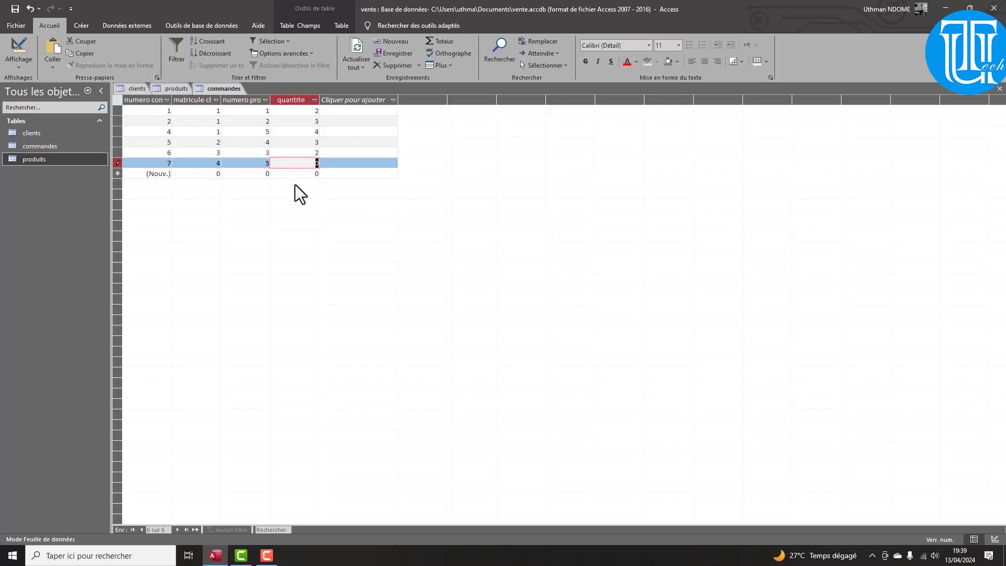
text(1)
key(Tab)
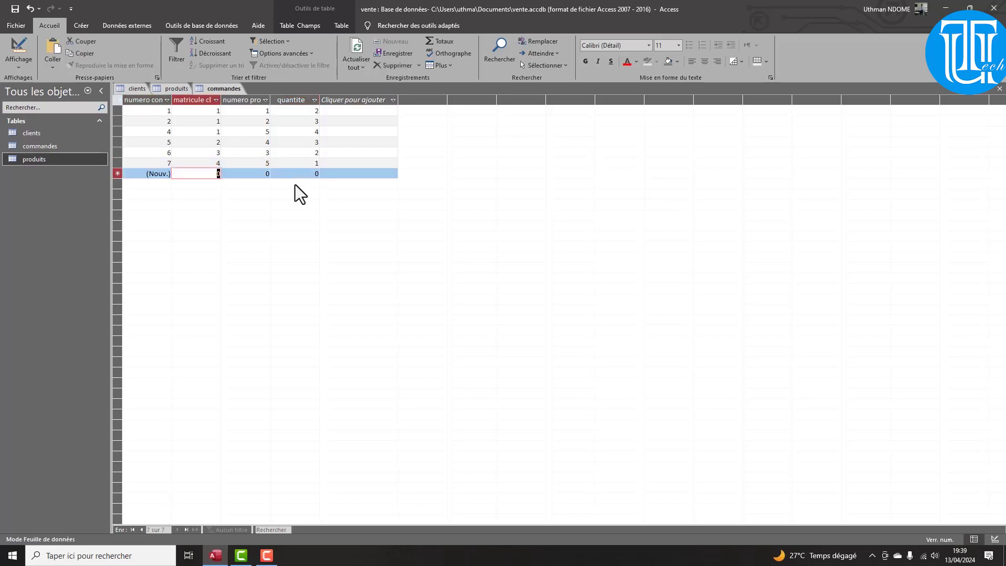
text(5)
key(Tab)
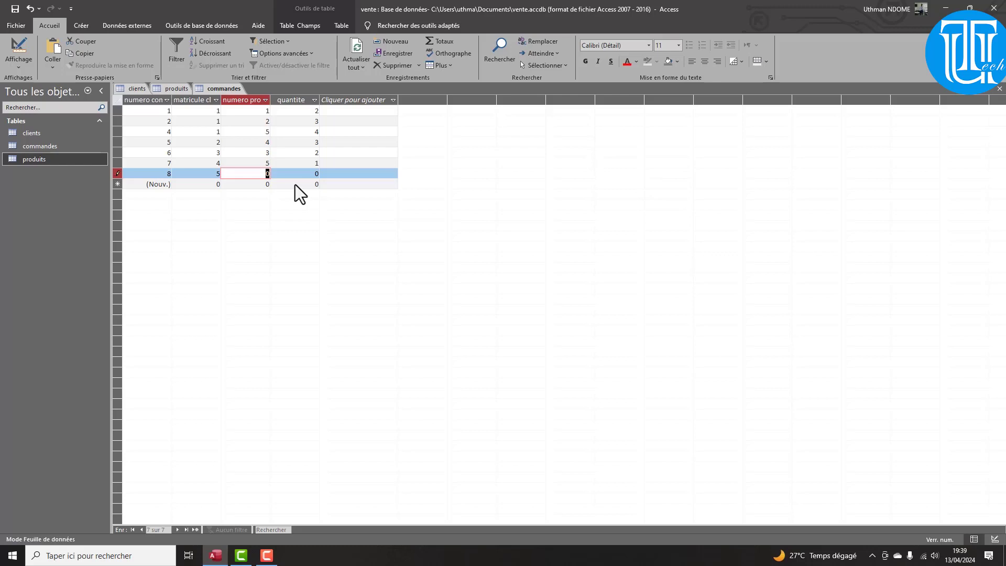
text(3)
key(Tab)
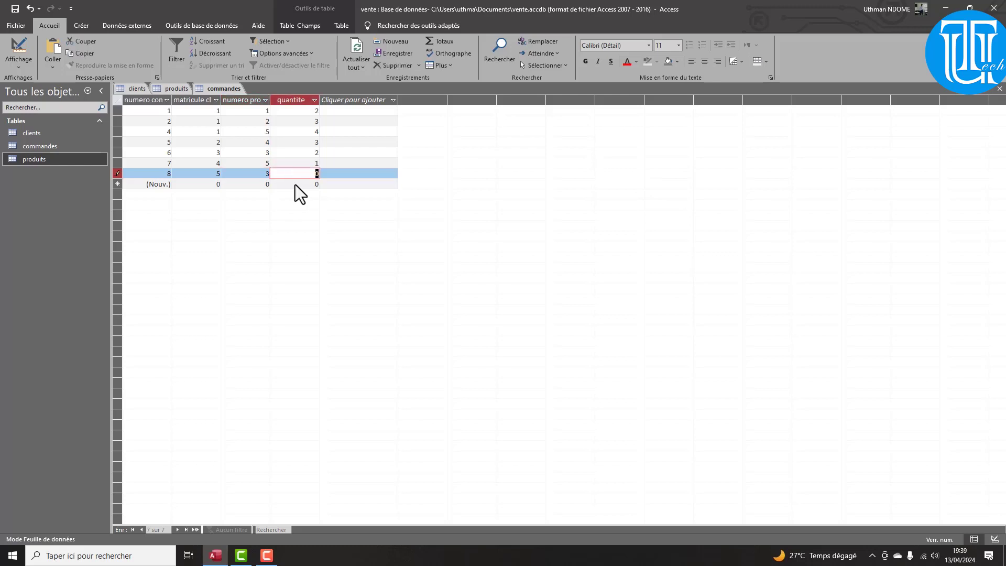
text(5)
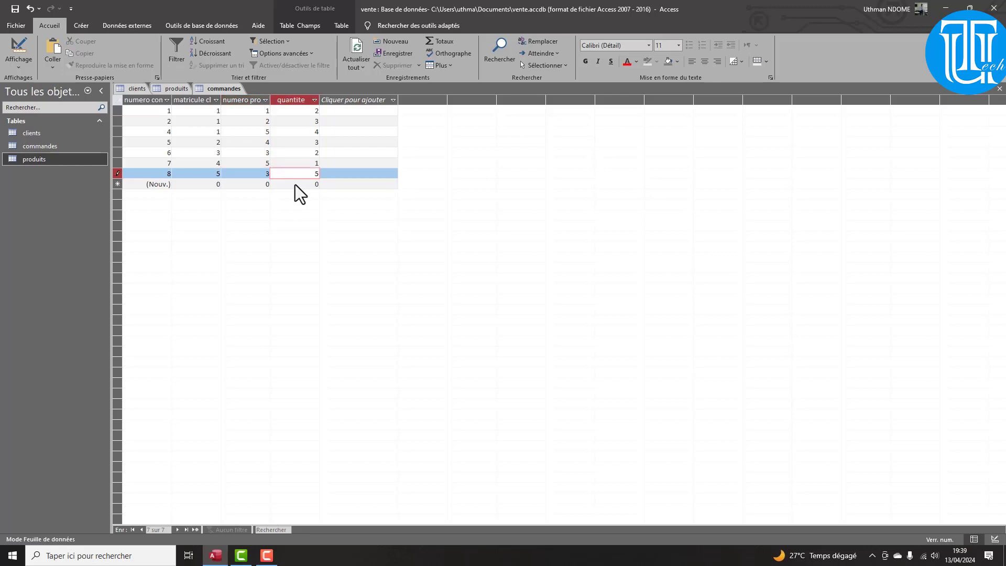
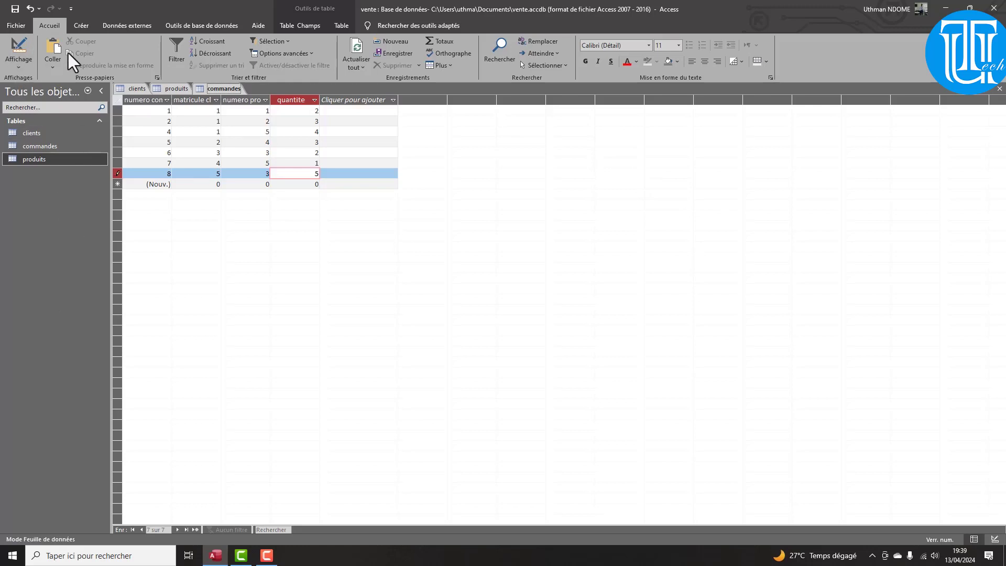
Create a blank table in Design view and save it as livreur
click(89, 26)
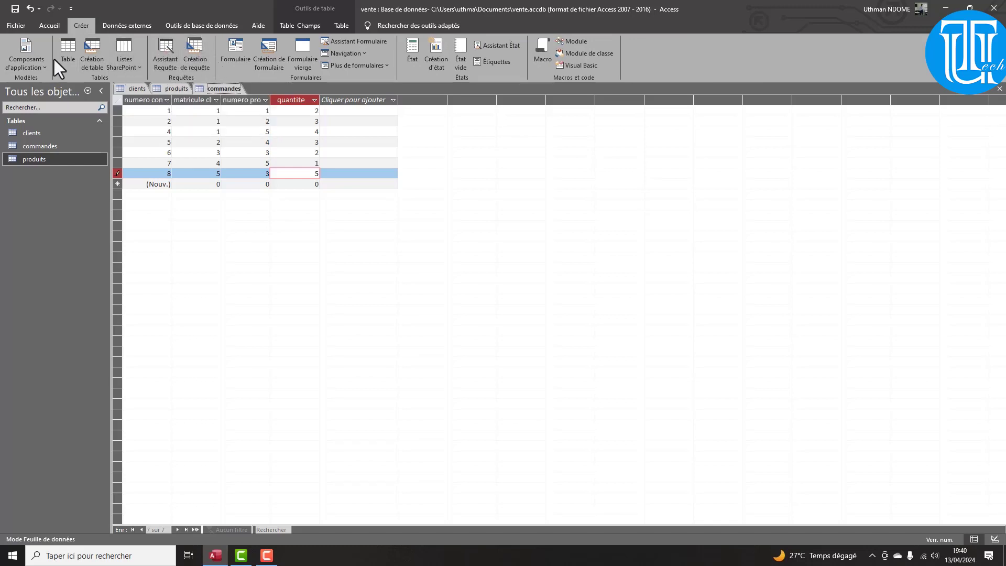
click(69, 51)
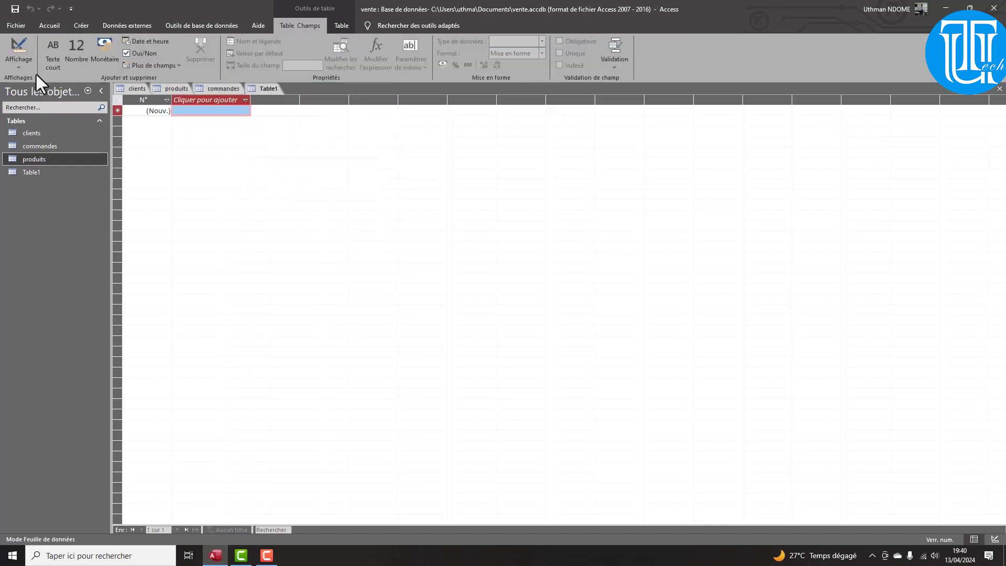
click(18, 63)
click(36, 100)
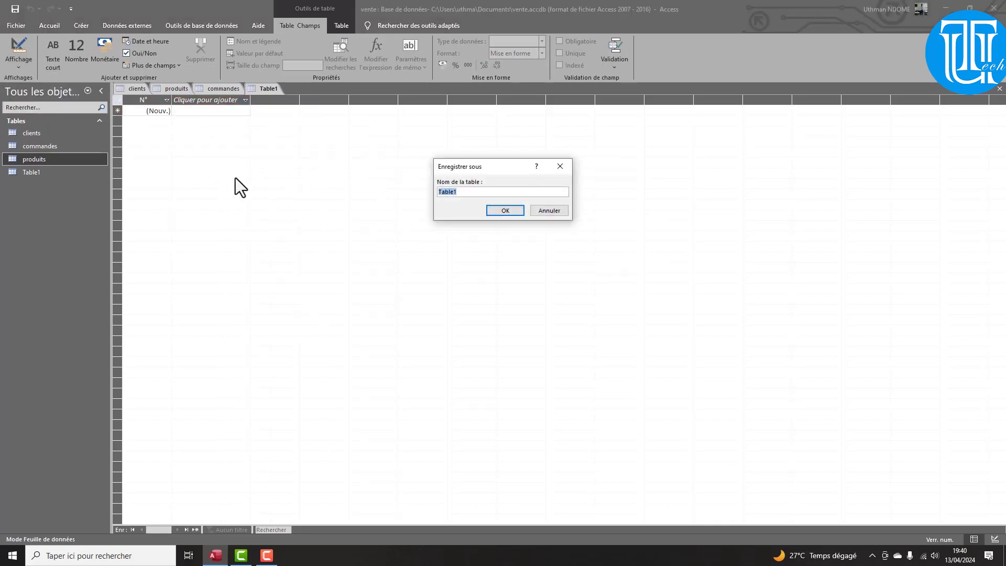
text(livreur)
click(506, 212)
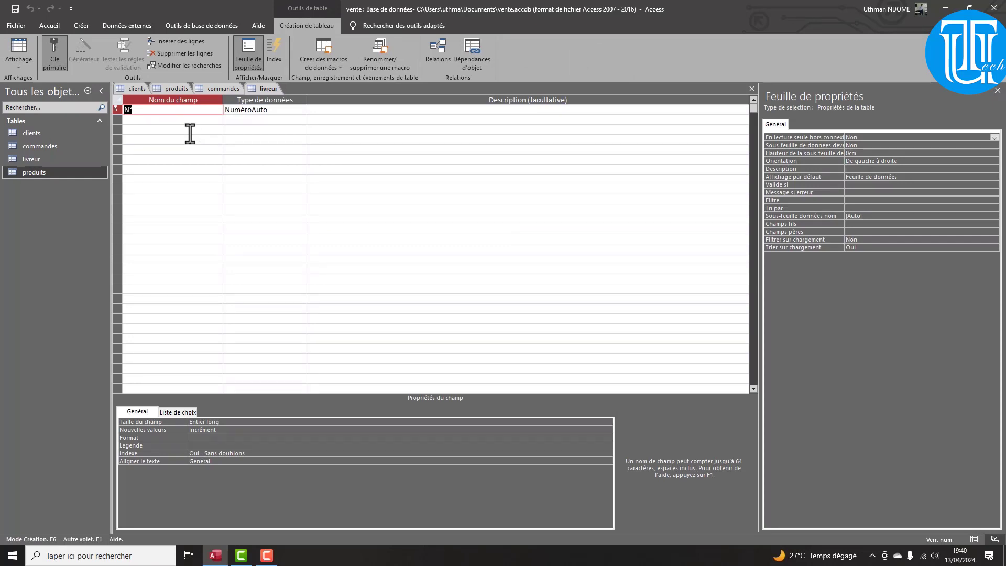
Add the field 'id livreur' and a 'nom' Short Text field with size 20
text(id lid)
key(BackSpace)
text(veur)
key(Down)
text(nom)
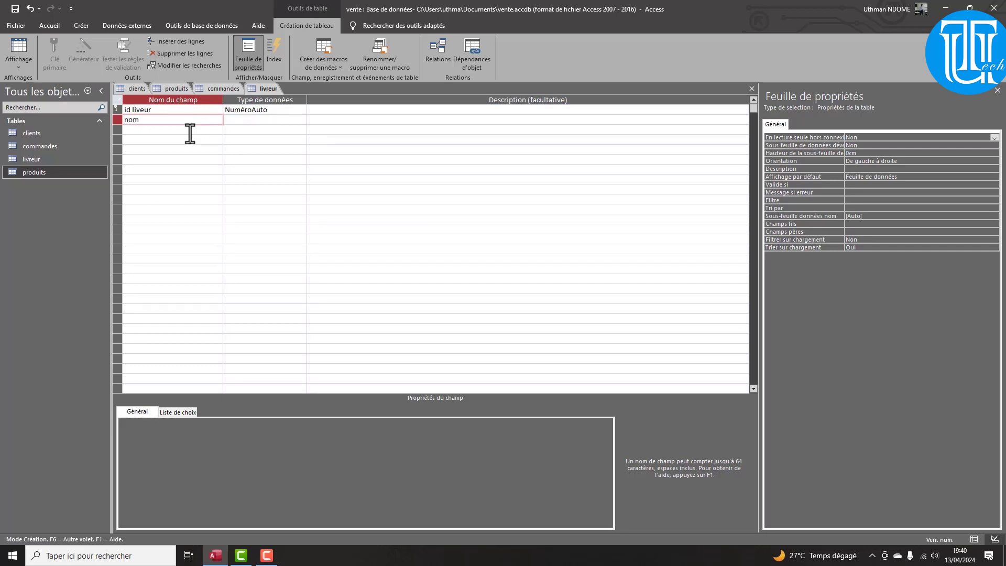
click(272, 121)
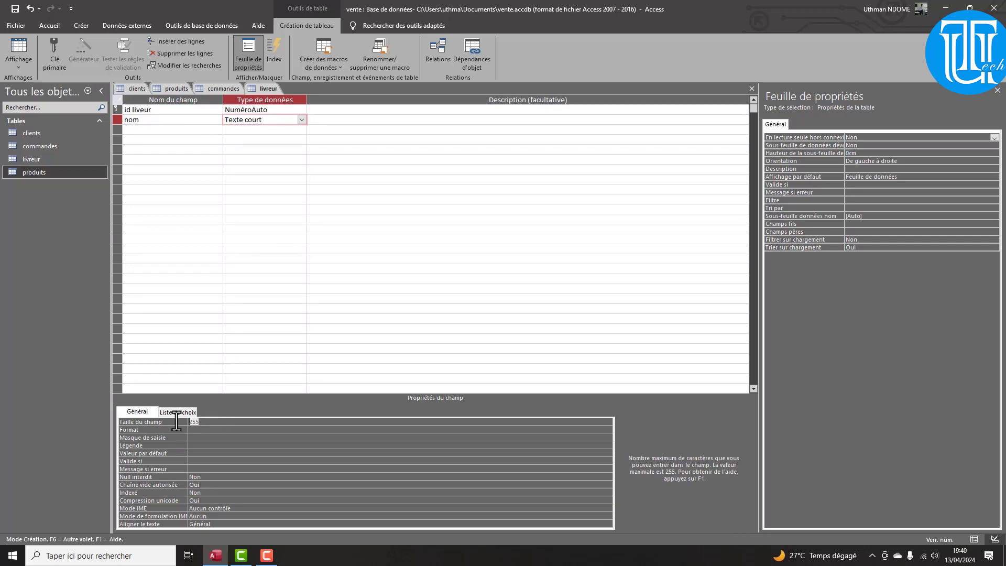
text(20)
key(Return)
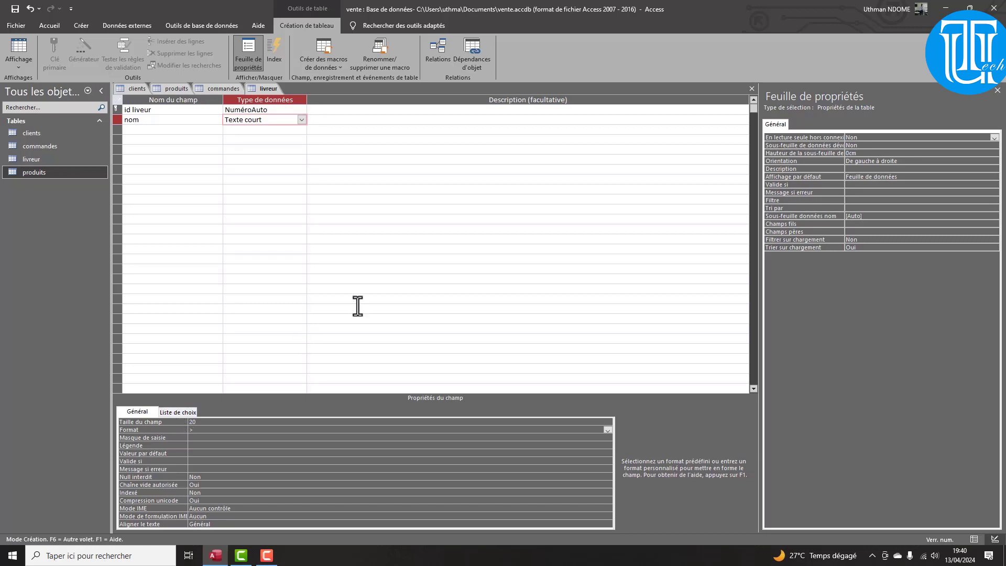
Save livreur, switch to datasheet view, and enter five delivery people's surnames in nom
click(23, 54)
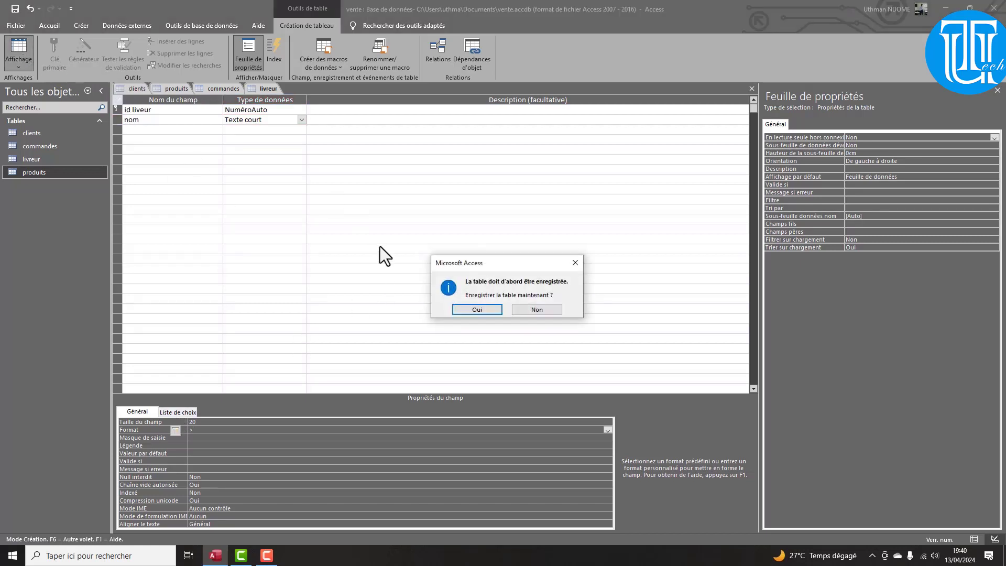
click(477, 309)
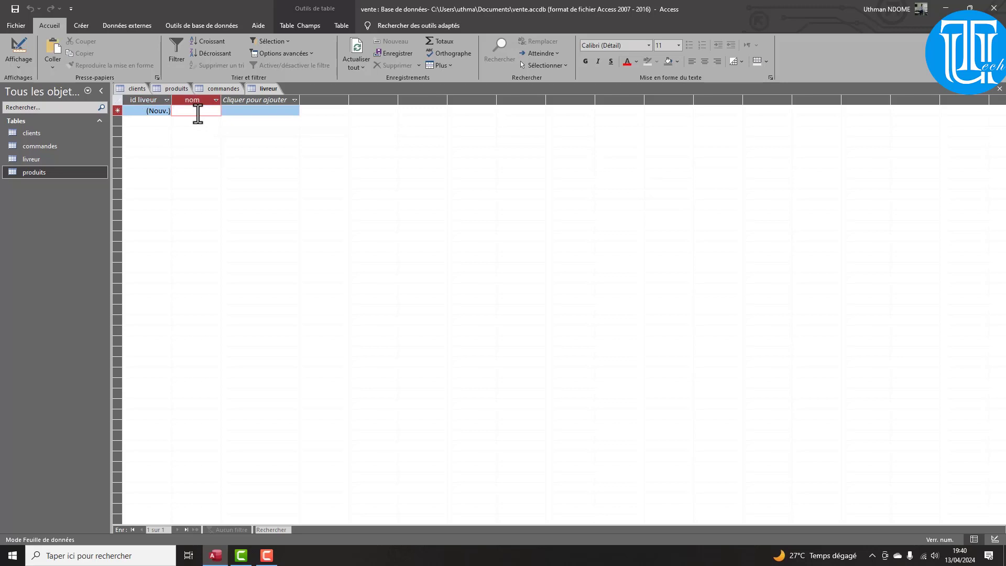
text(Ndome)
key(Down)
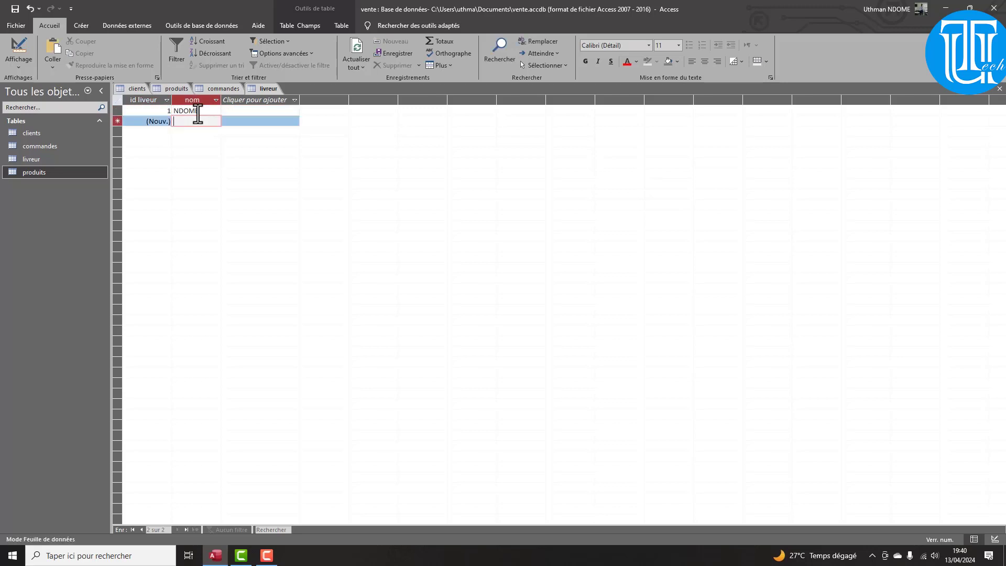
text(Ka)
key(Down)
text(Dia)
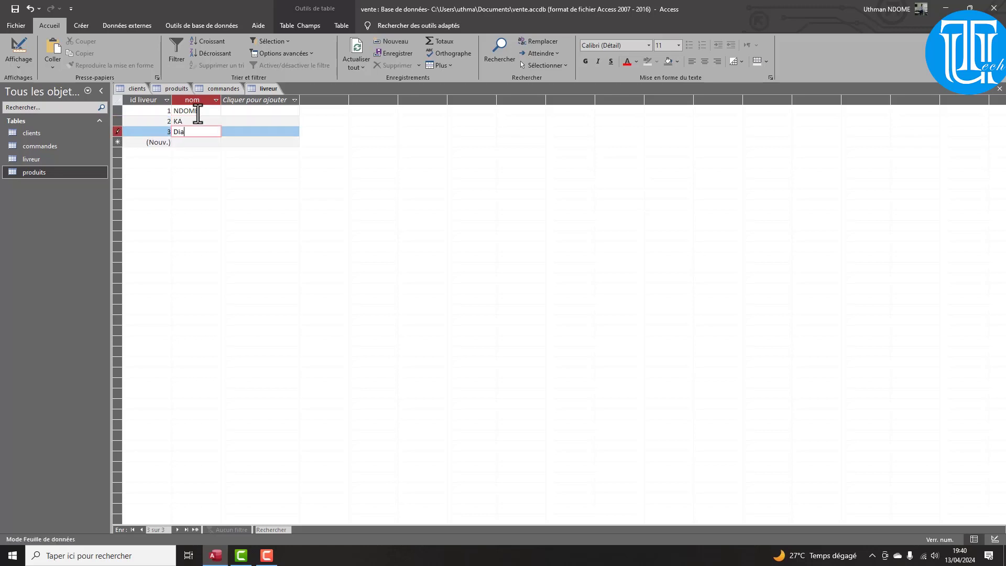
key(Down)
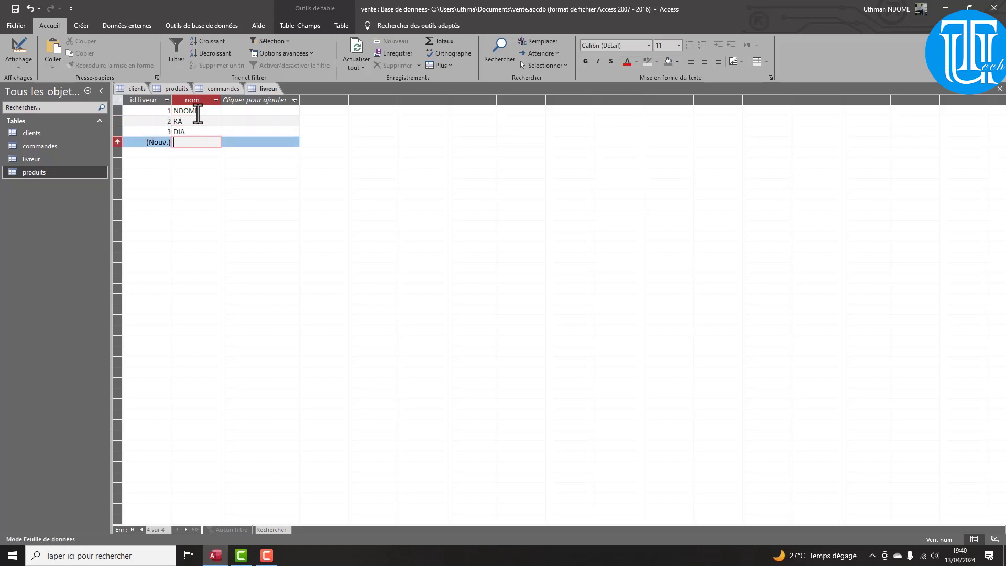
text(Diouf)
key(Down)
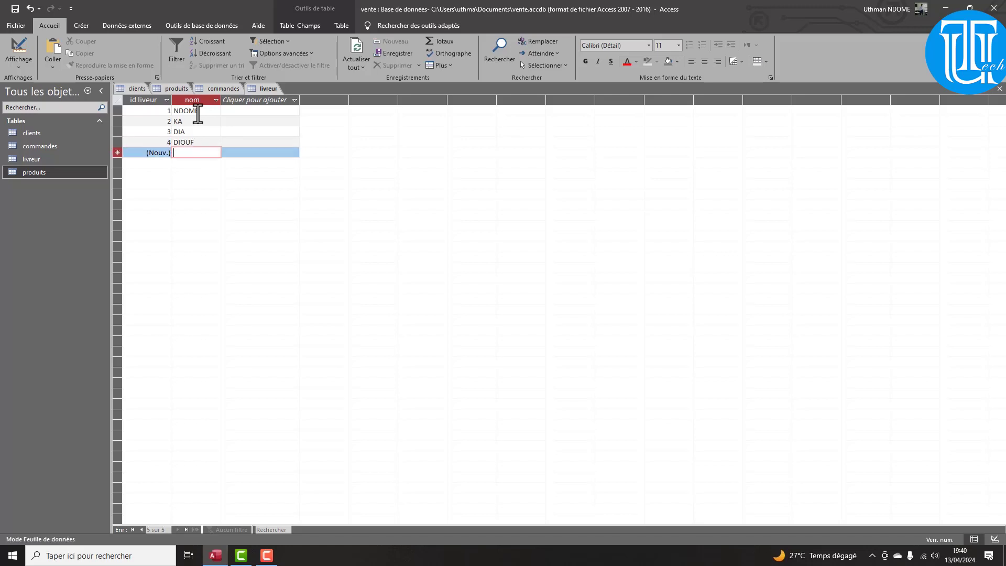
text(Mail)
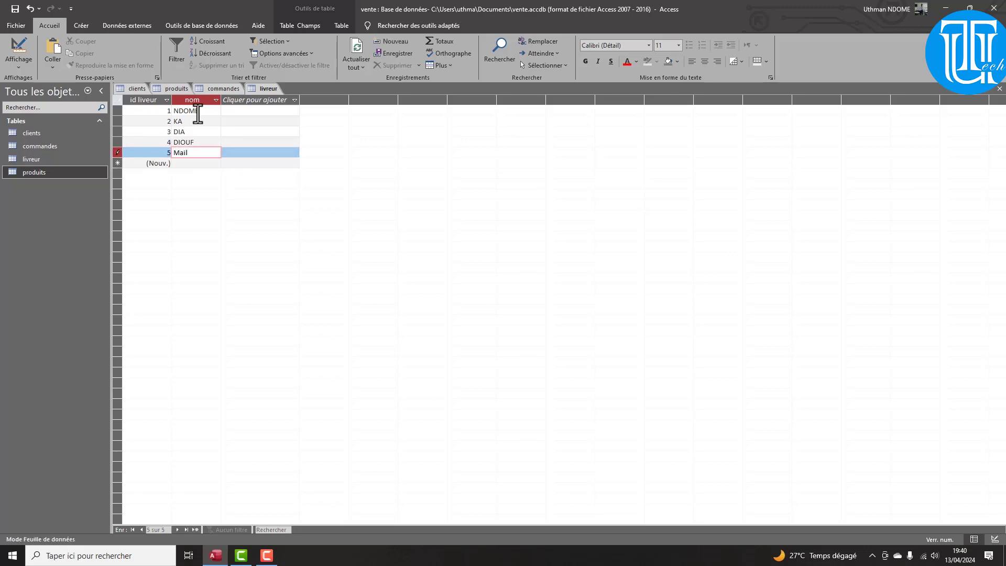
key(BackSpace)
text(ga)
key(Down)
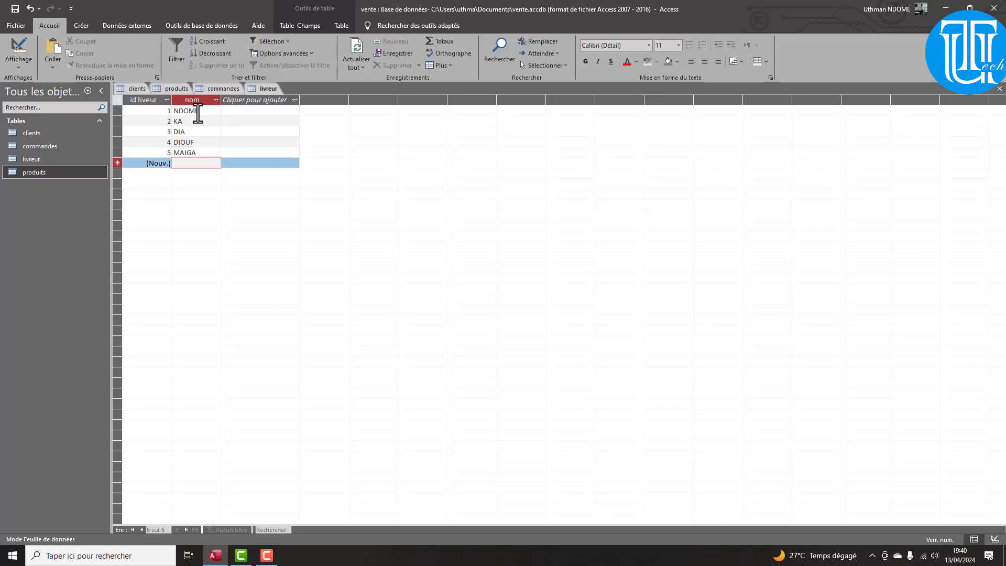
Try switching commandes to design view and dismiss the missing-client errors for order 8
click(220, 88)
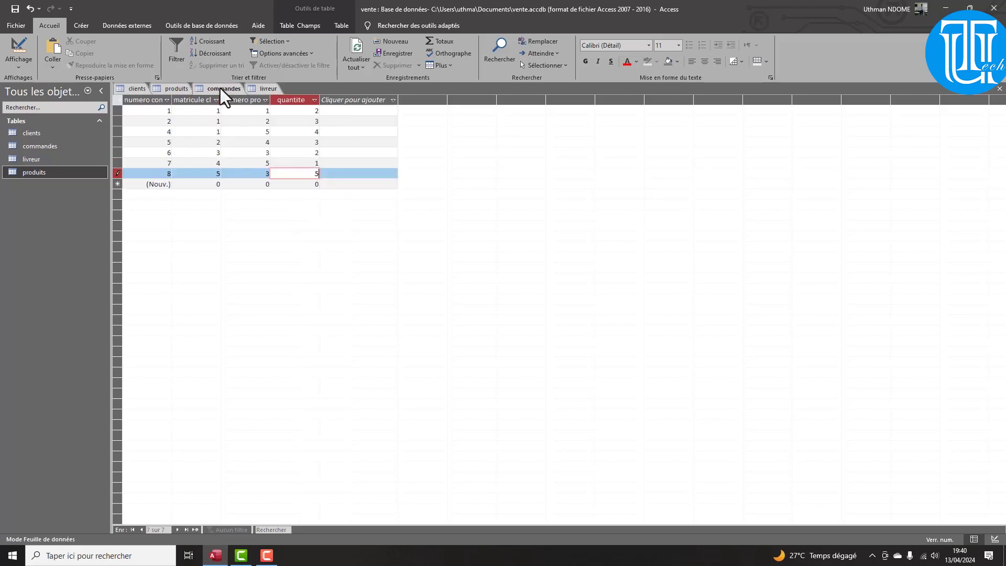
click(16, 62)
click(64, 97)
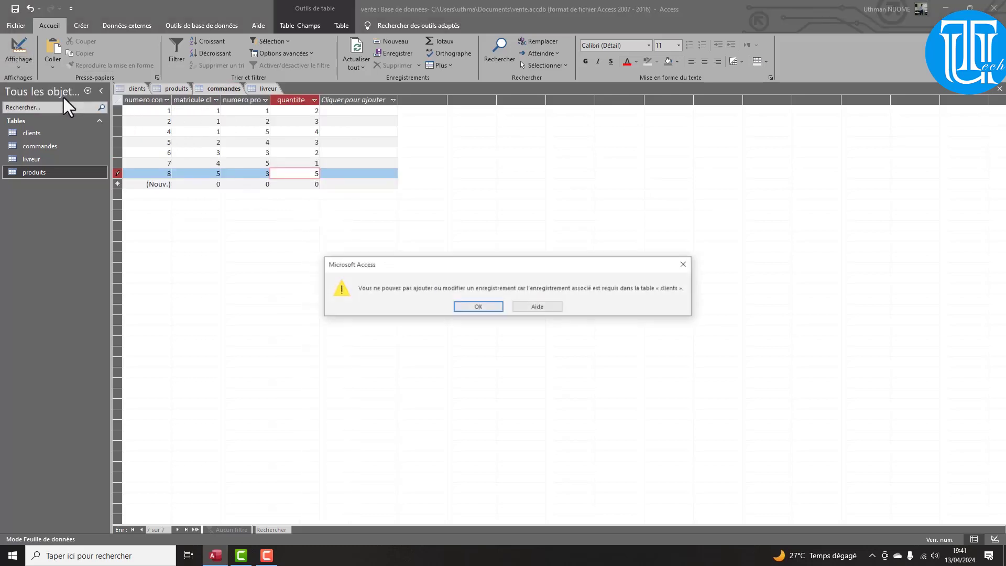
click(489, 307)
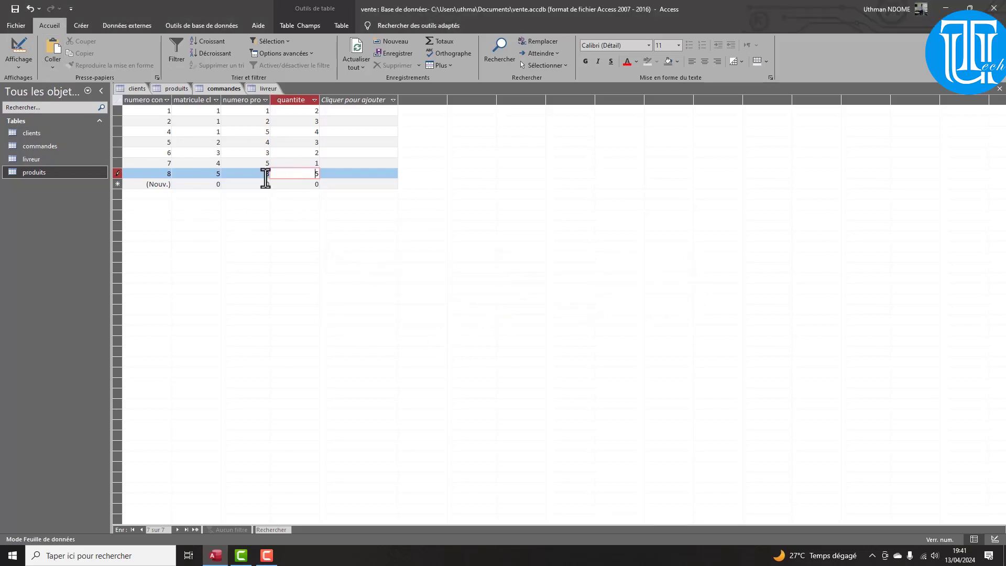
click(205, 185)
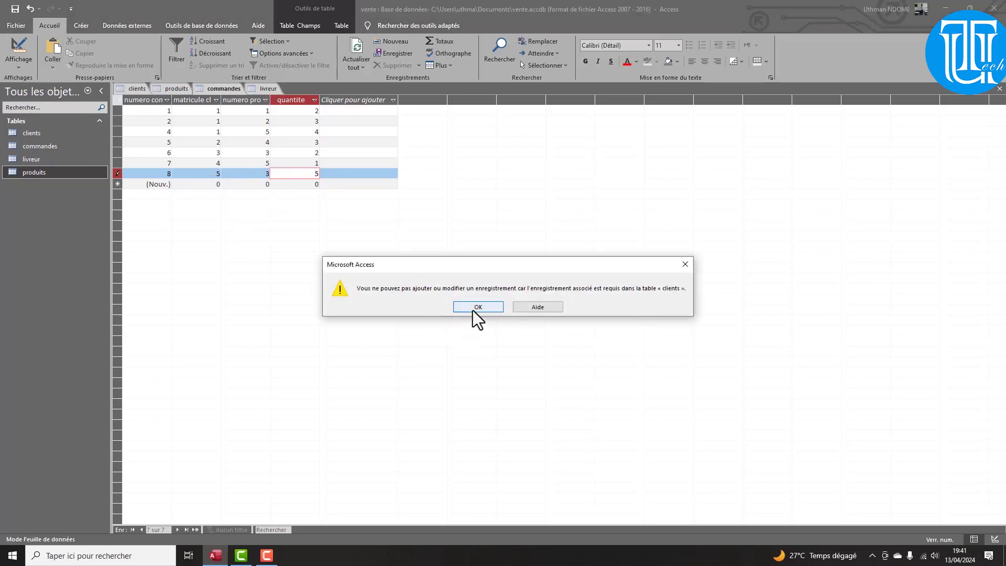
click(474, 308)
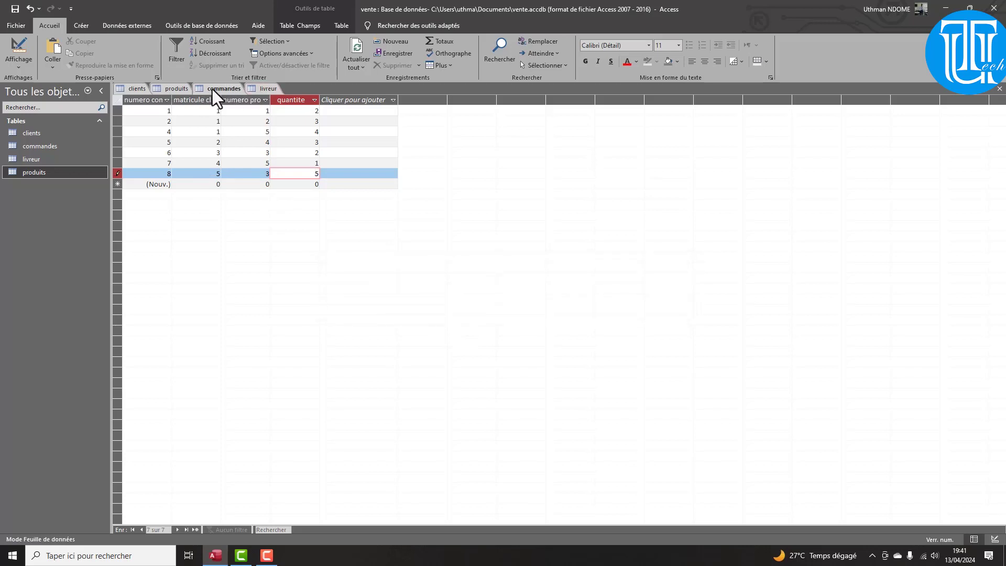
Close commandes without saving the invalid order 8, then reopen the table
right_click(212, 89)
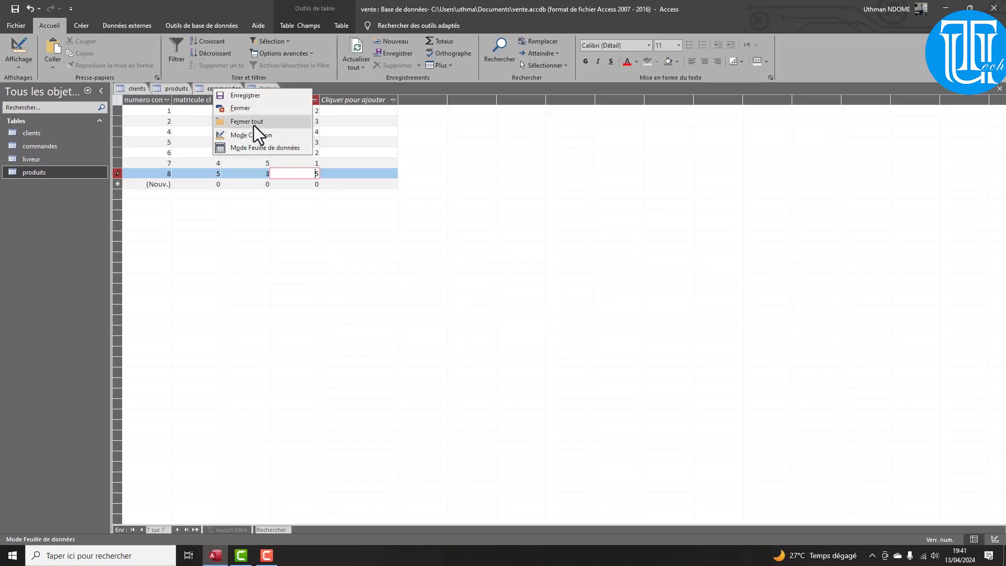
click(246, 111)
click(471, 306)
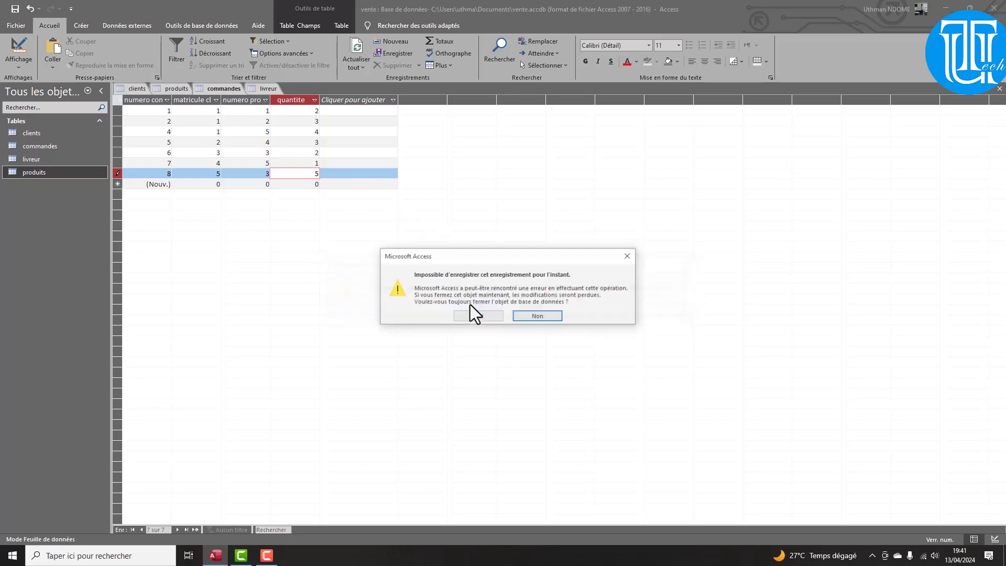
click(477, 316)
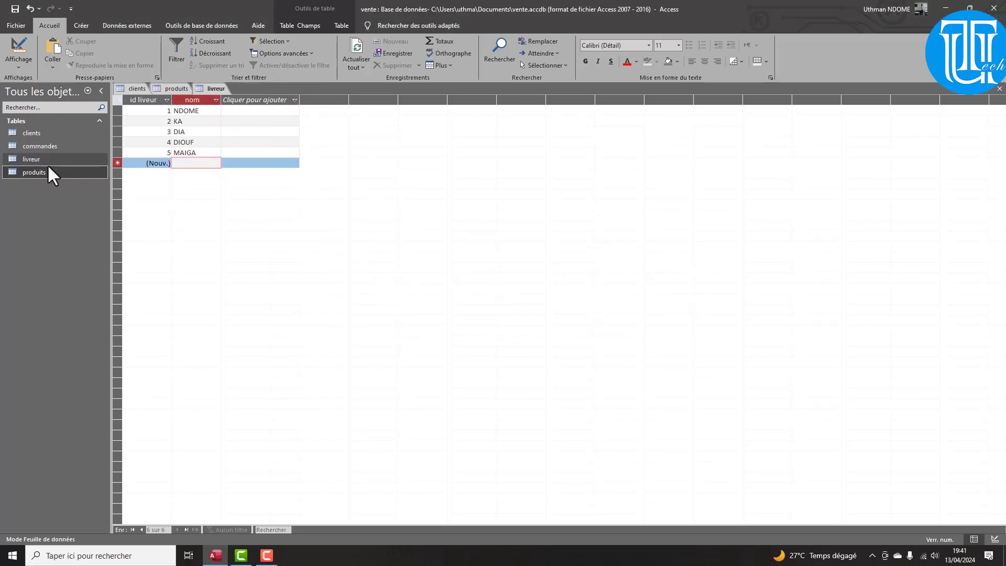
double_click(34, 150)
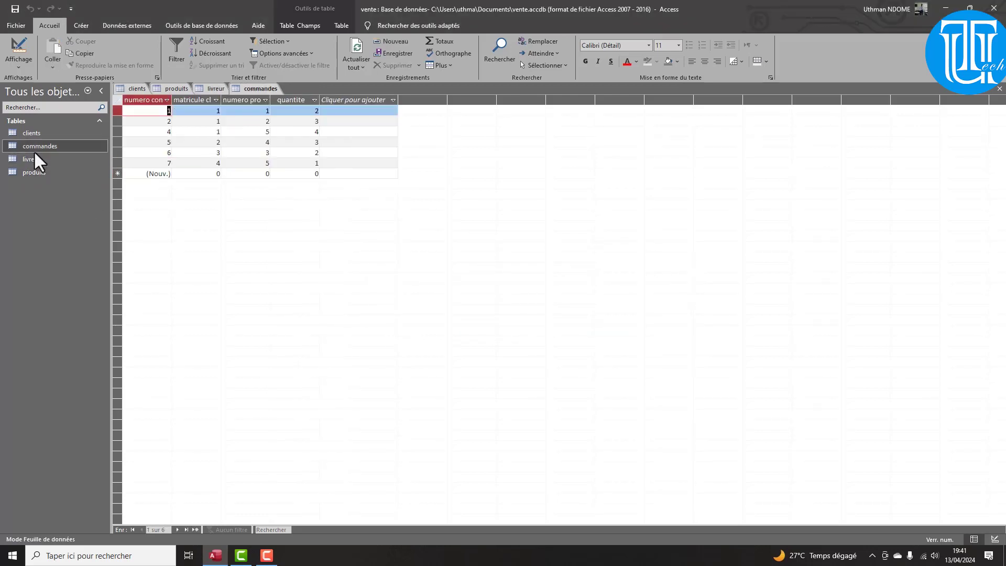
click(21, 60)
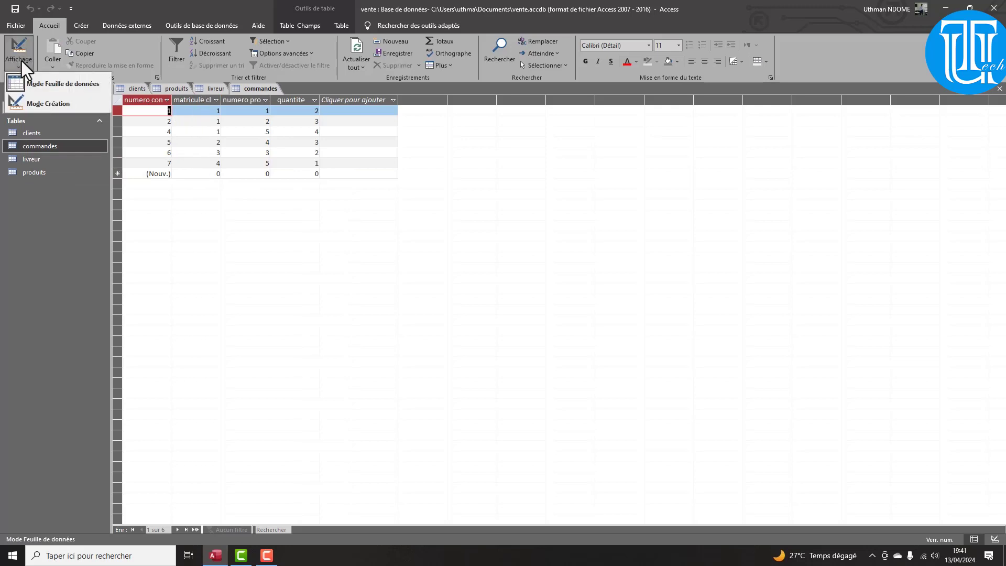
In Design view, insert a livreur field after quantite and start the Lookup Wizard data type
click(44, 102)
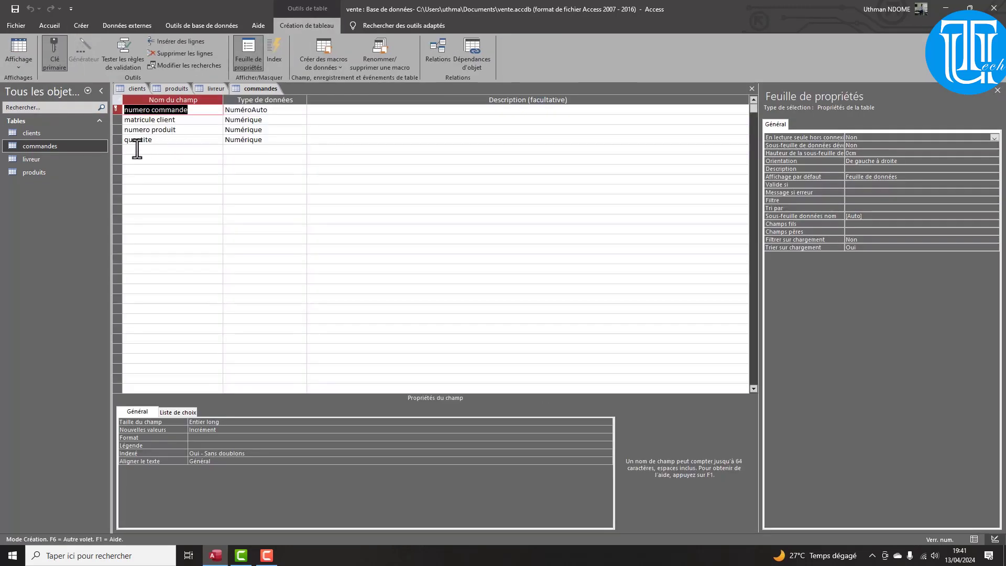
click(136, 149)
right_click(137, 149)
click(175, 204)
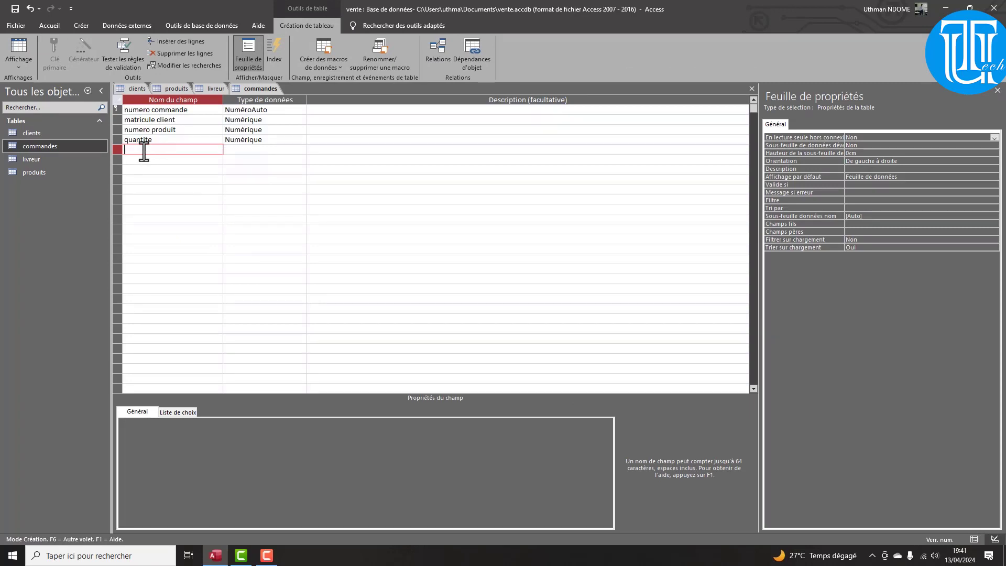
text(live)
text(eu)
text(r)
click(247, 150)
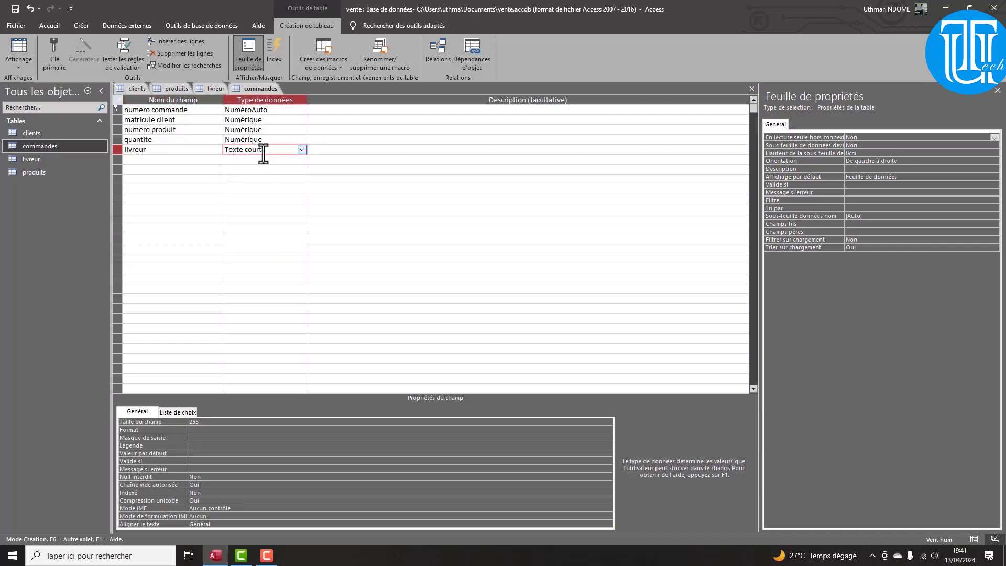
click(302, 150)
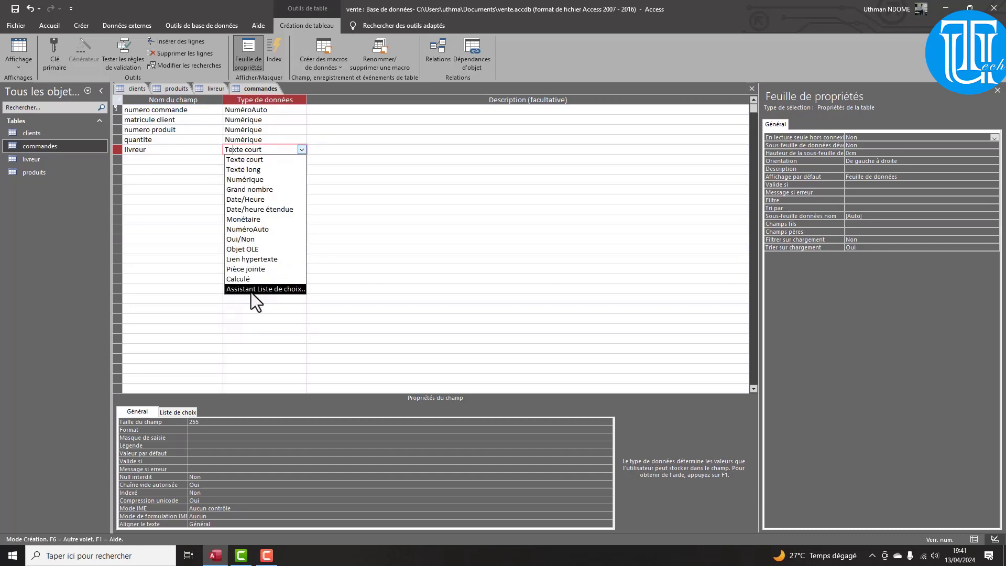
click(251, 291)
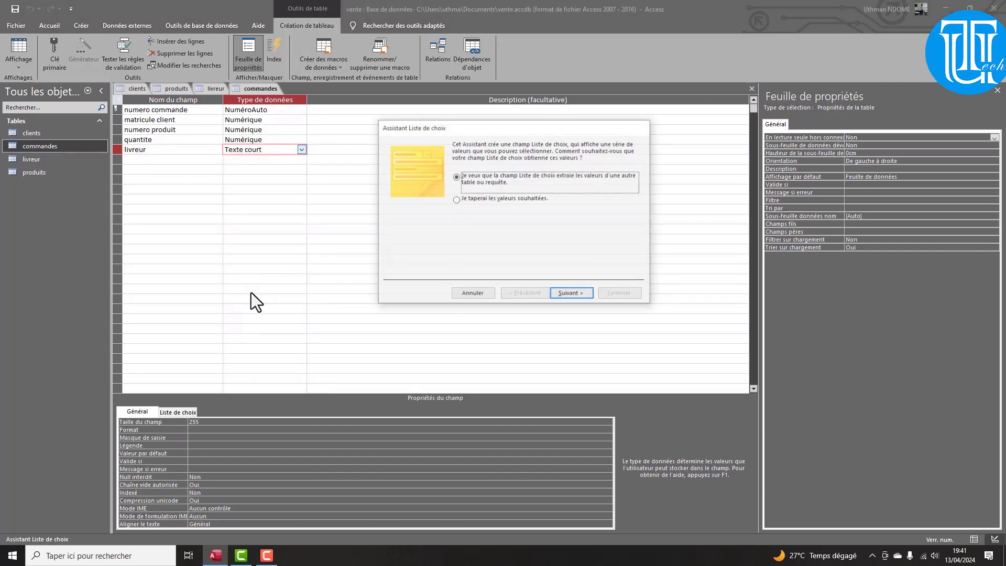
Choose the livreur table as source, display its nom field, and sort ascending by nom
click(574, 294)
click(474, 187)
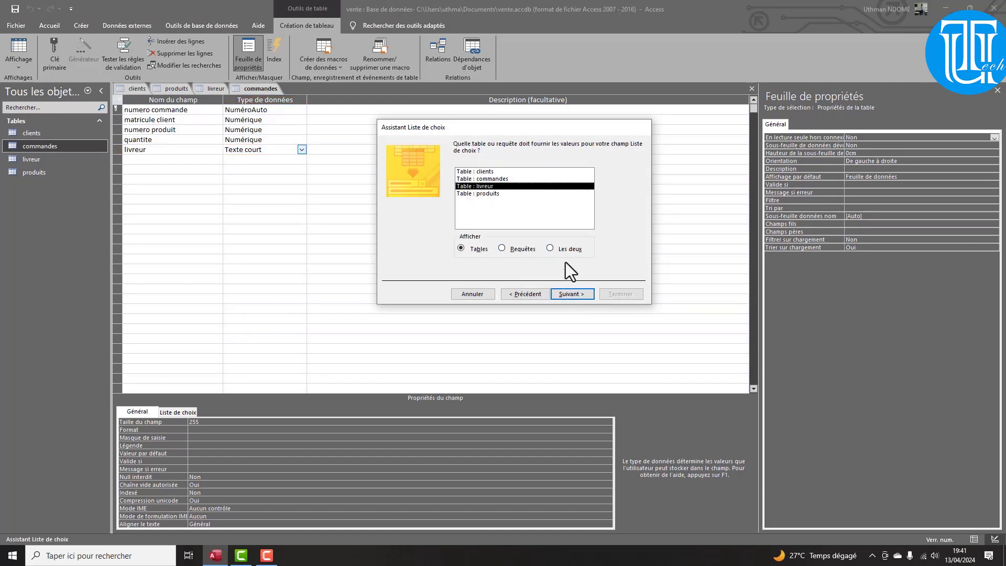
click(571, 294)
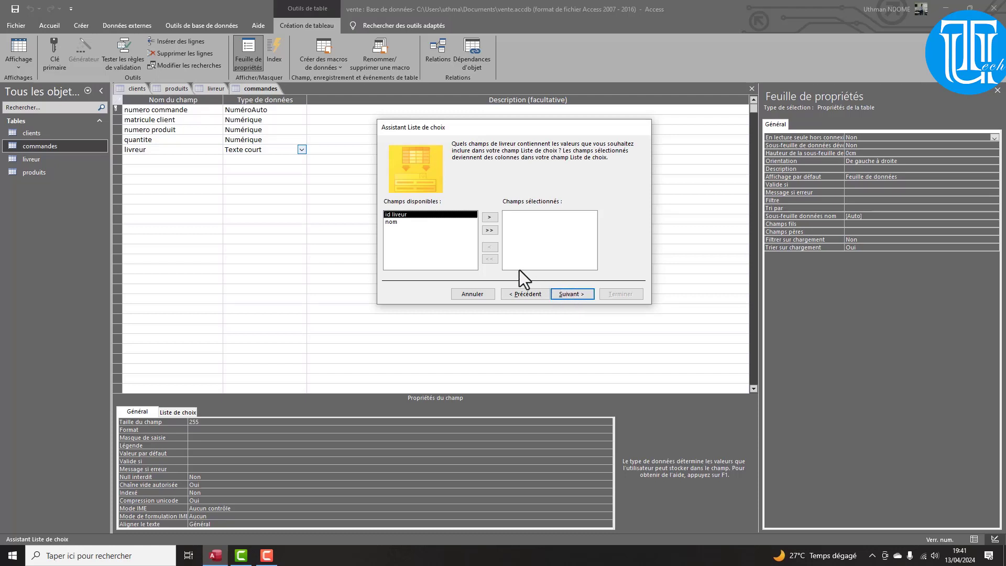
click(392, 222)
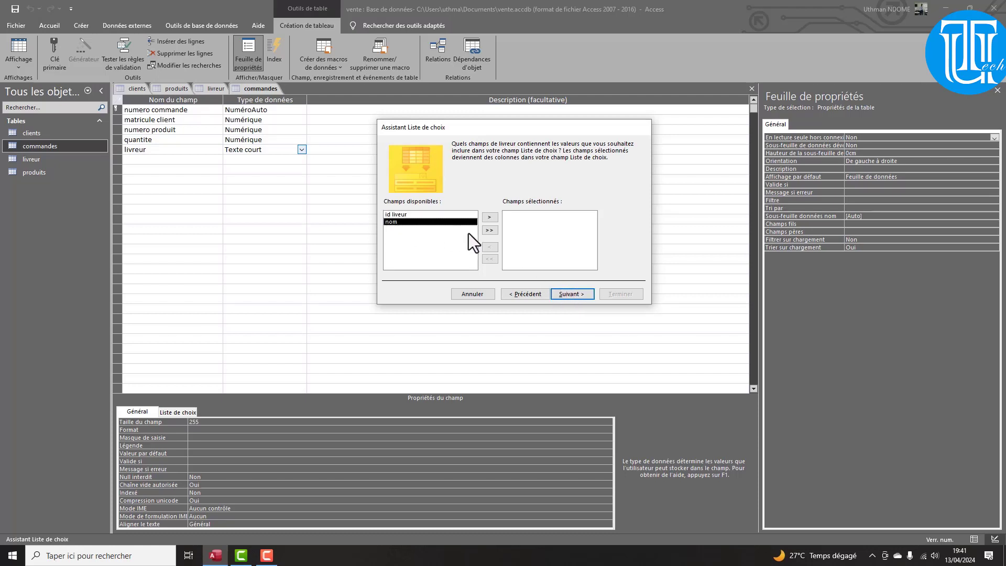
click(490, 218)
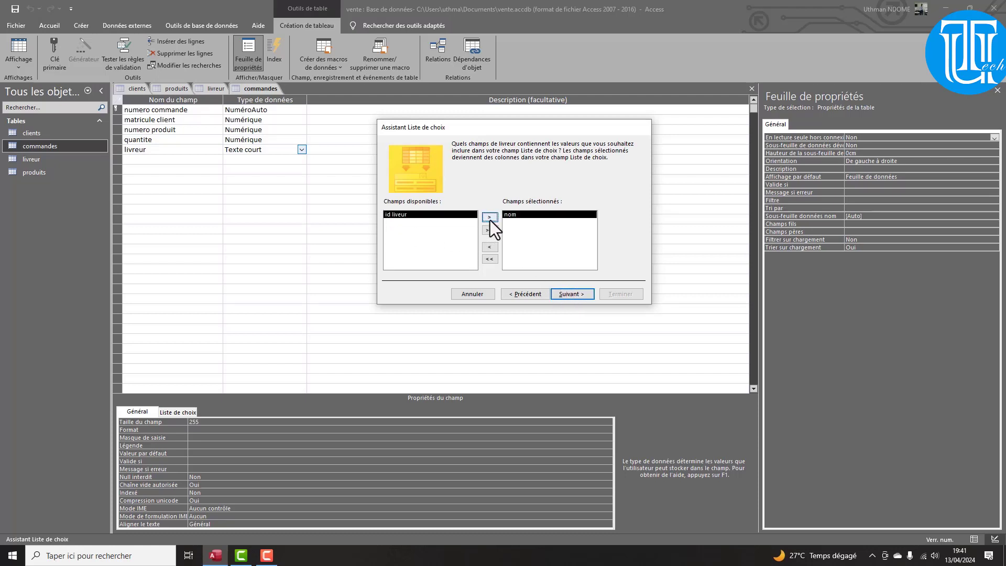
click(574, 299)
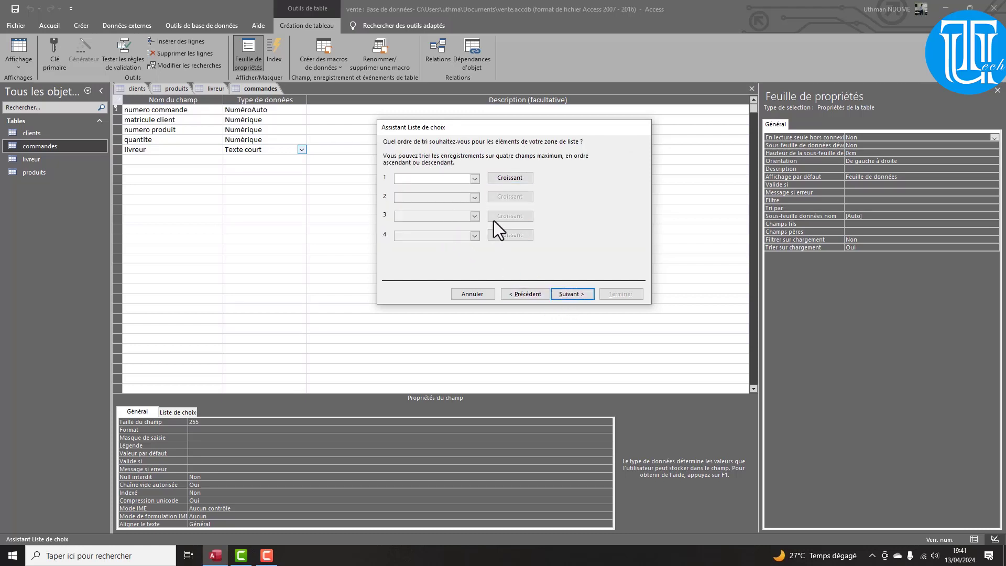
click(475, 178)
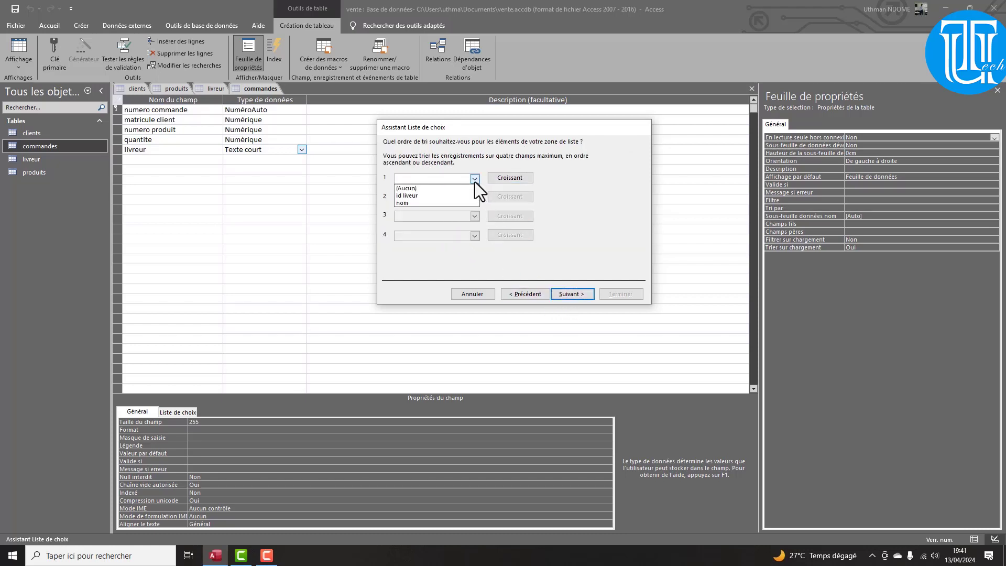
click(411, 206)
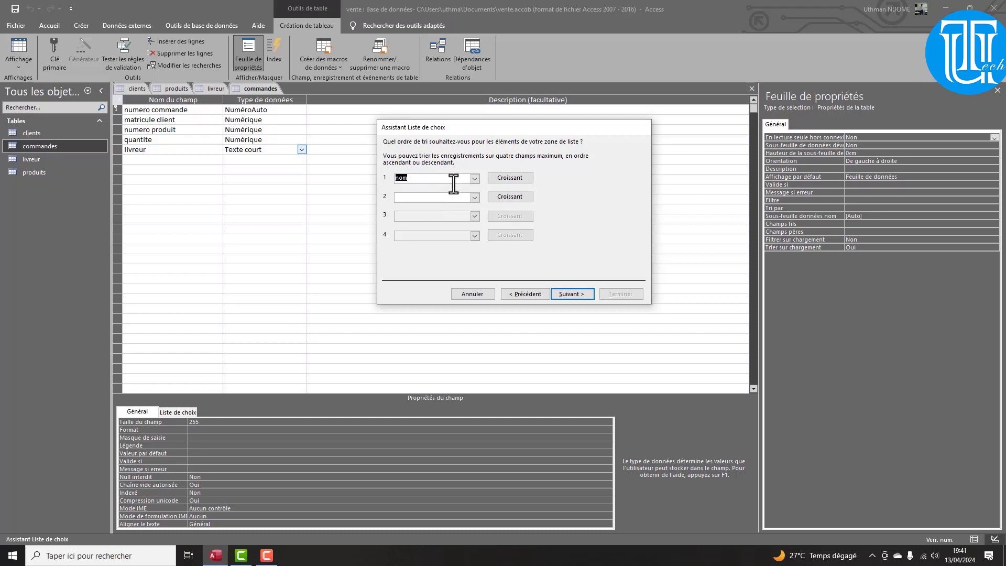
Keep the key column hidden, leave data integrity unchecked, and finish the lookup
click(573, 294)
click(573, 294)
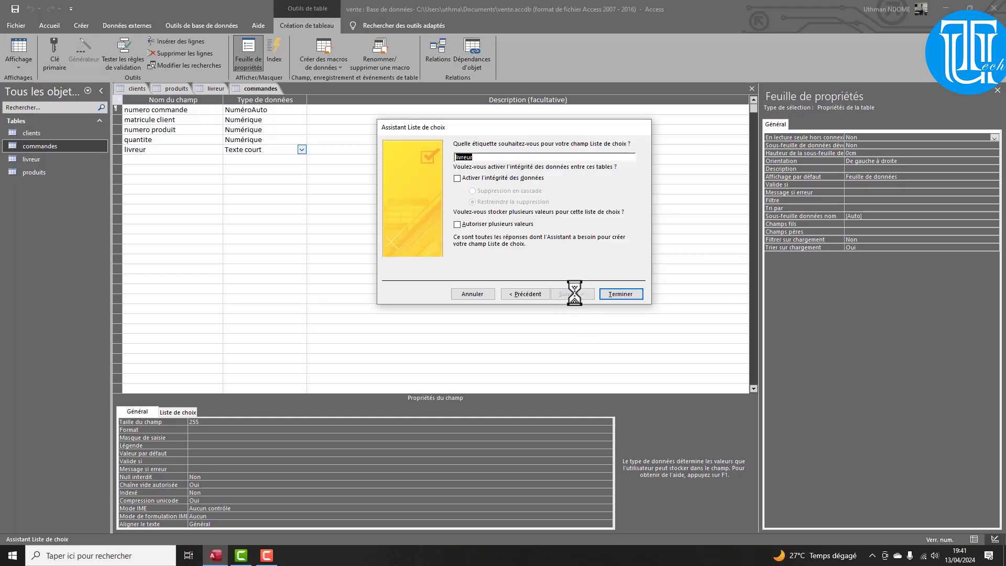
click(530, 298)
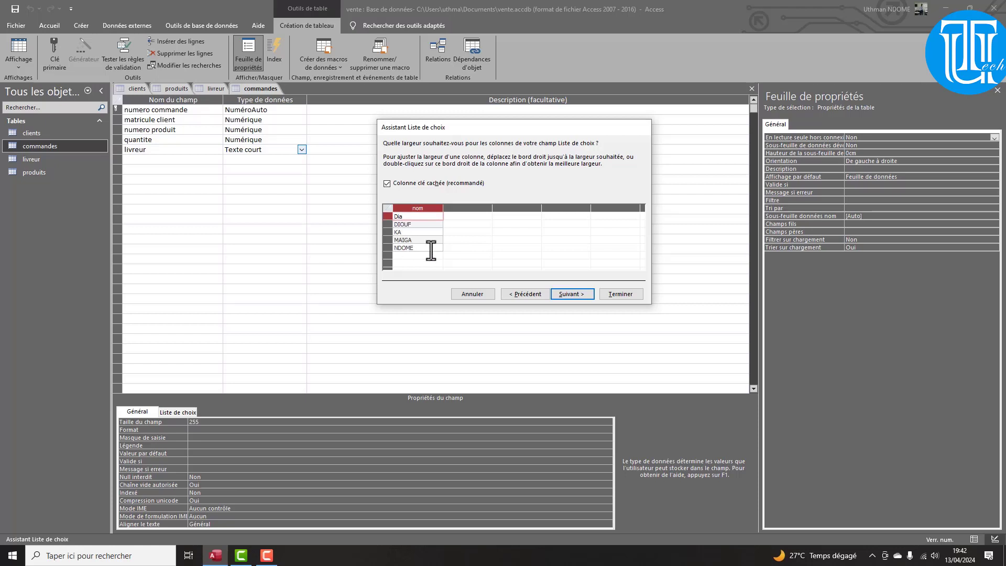
click(564, 294)
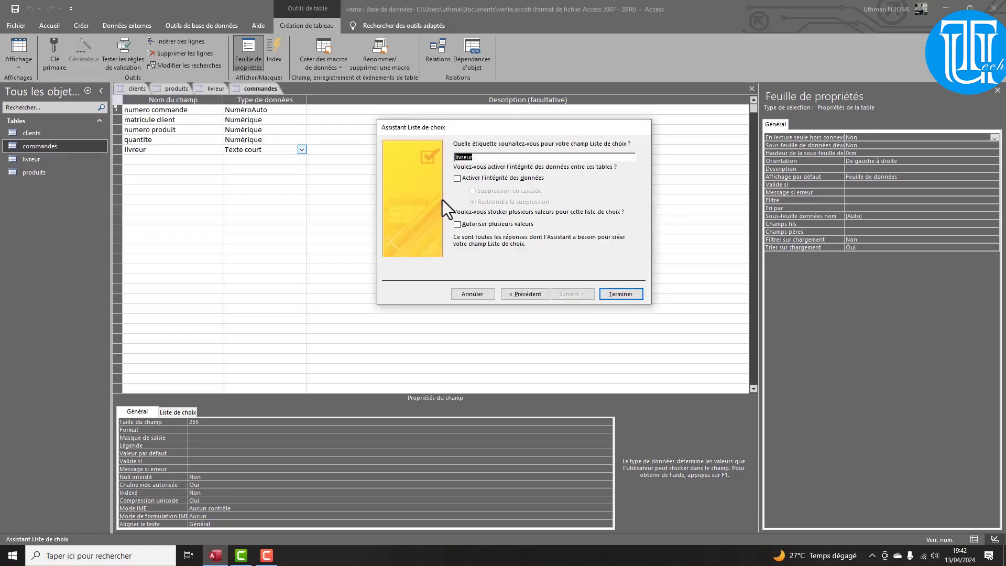
click(458, 179)
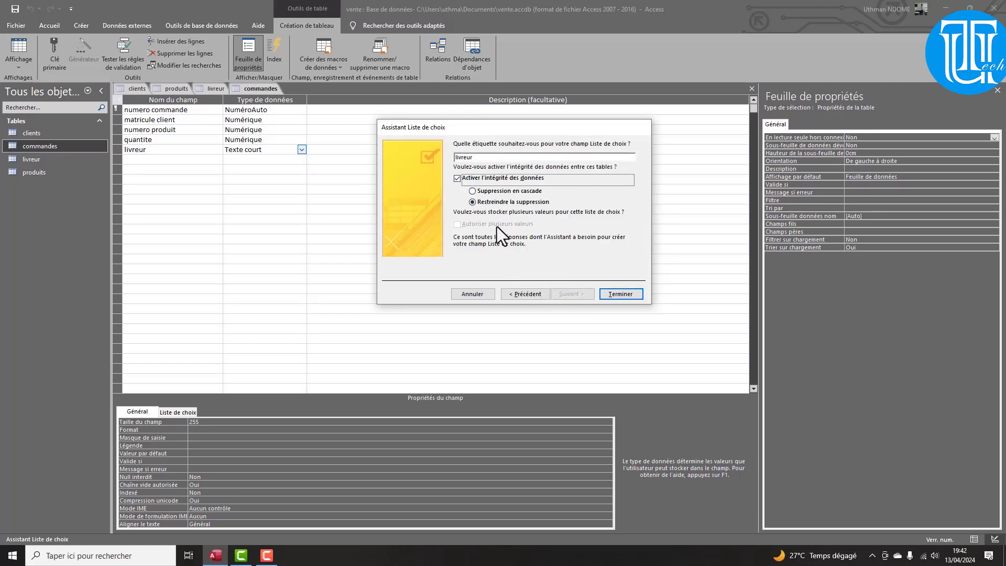
click(456, 179)
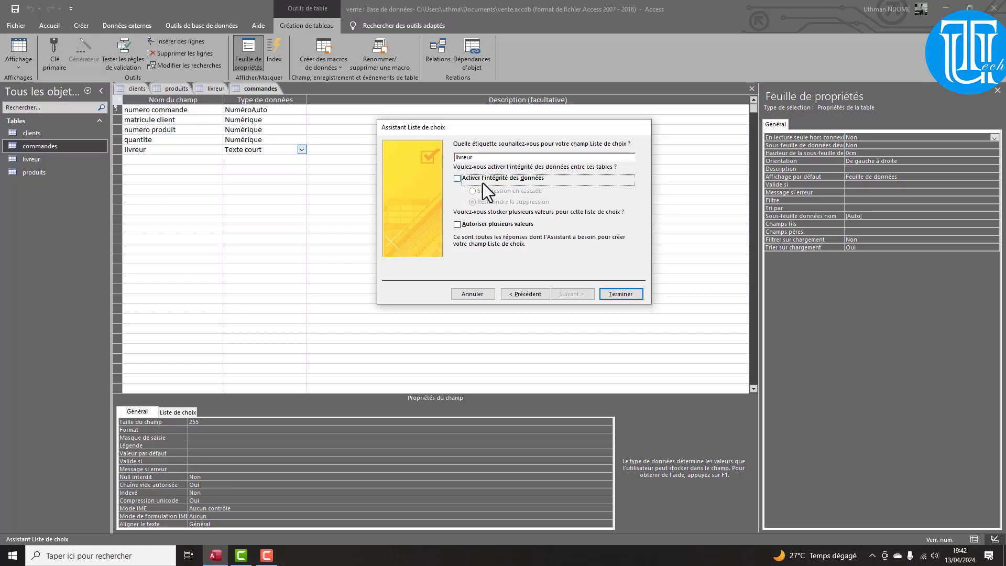
click(621, 294)
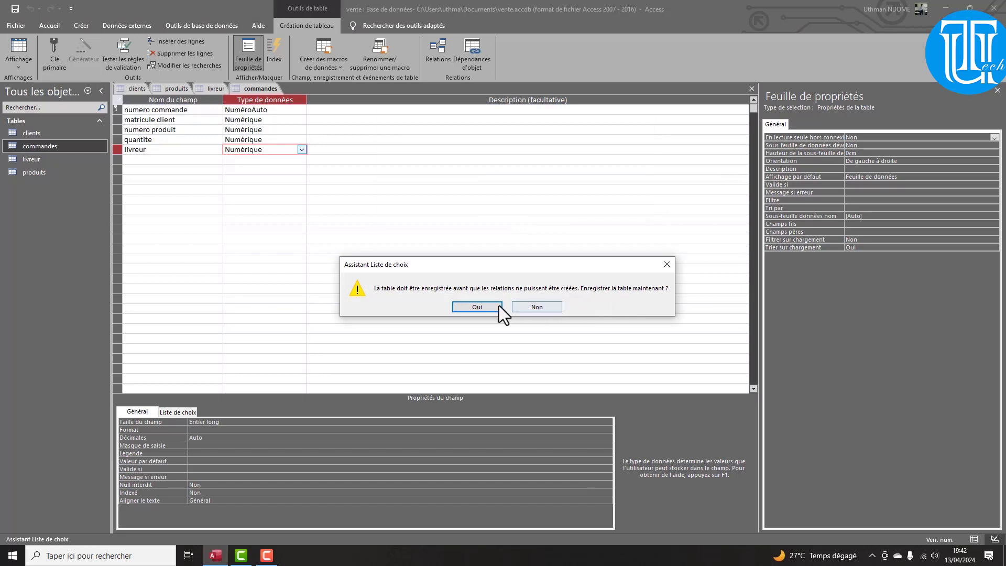
Save commandes, switch to datasheet view, and pick delivery people for orders 1, 4 and 2
click(477, 307)
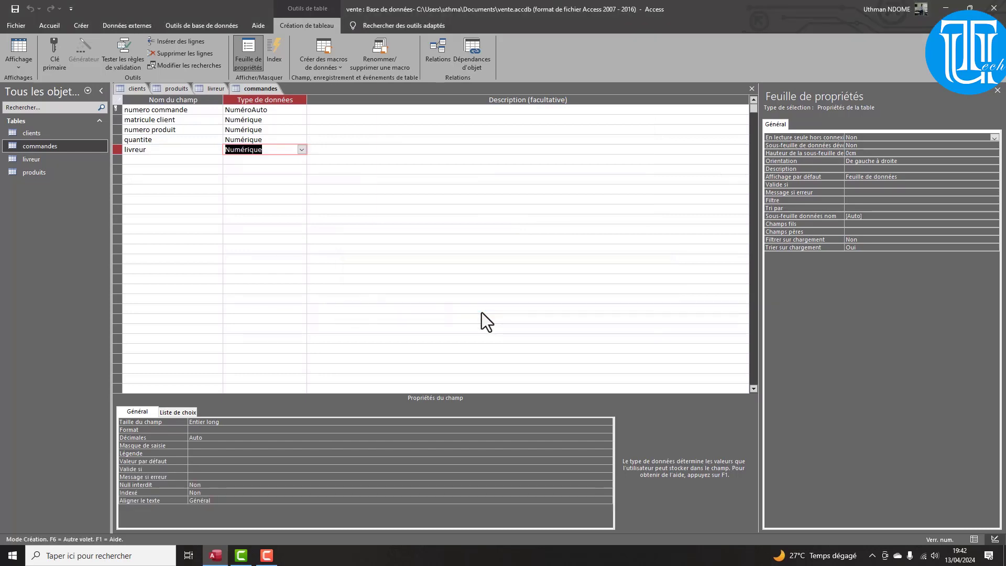
click(27, 65)
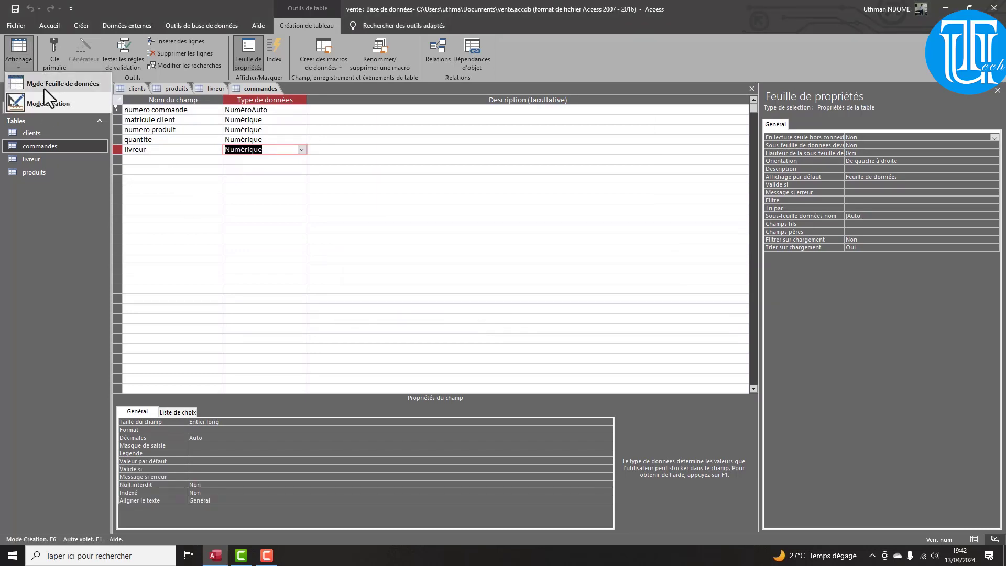
click(40, 79)
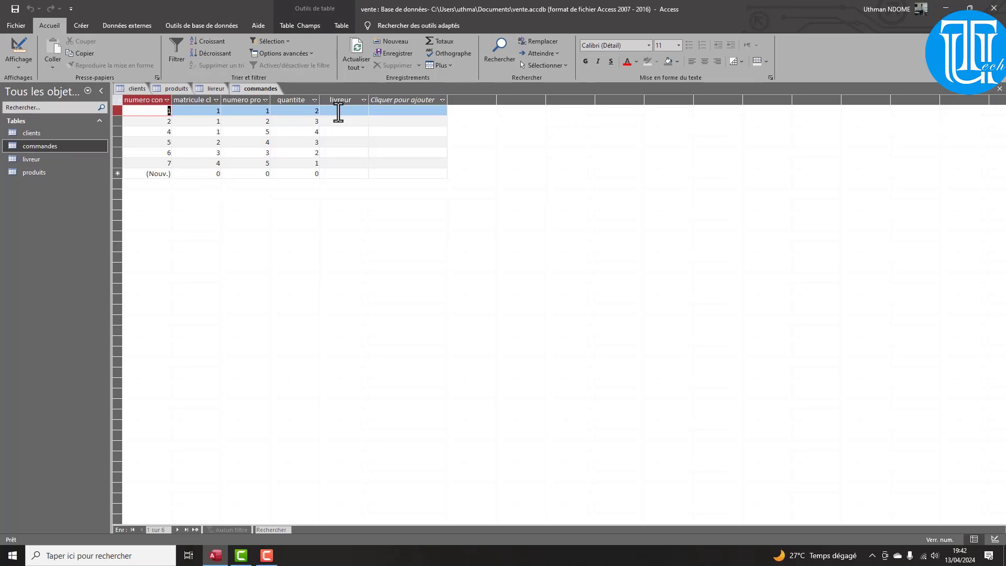
click(348, 111)
click(369, 110)
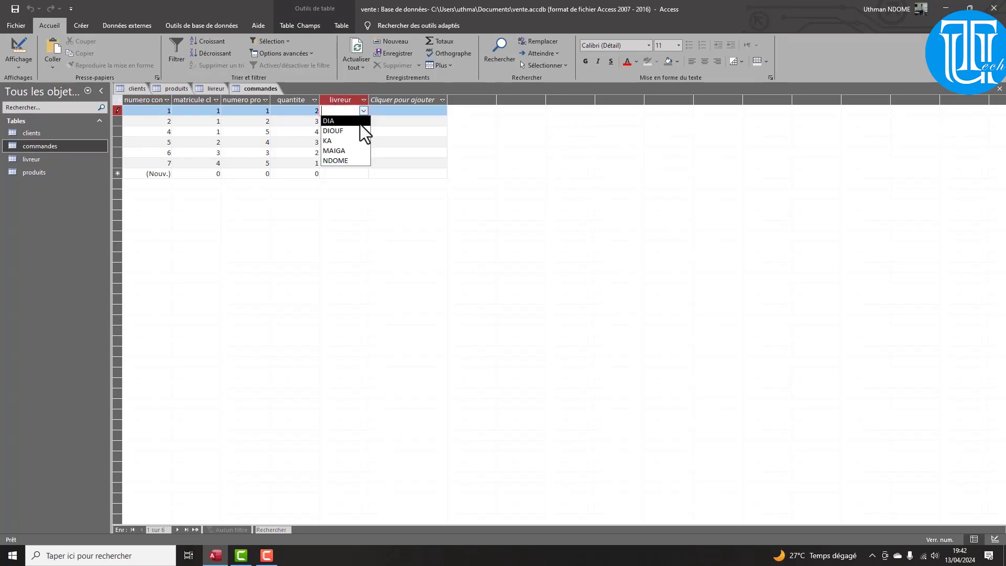
click(361, 125)
click(360, 131)
click(360, 152)
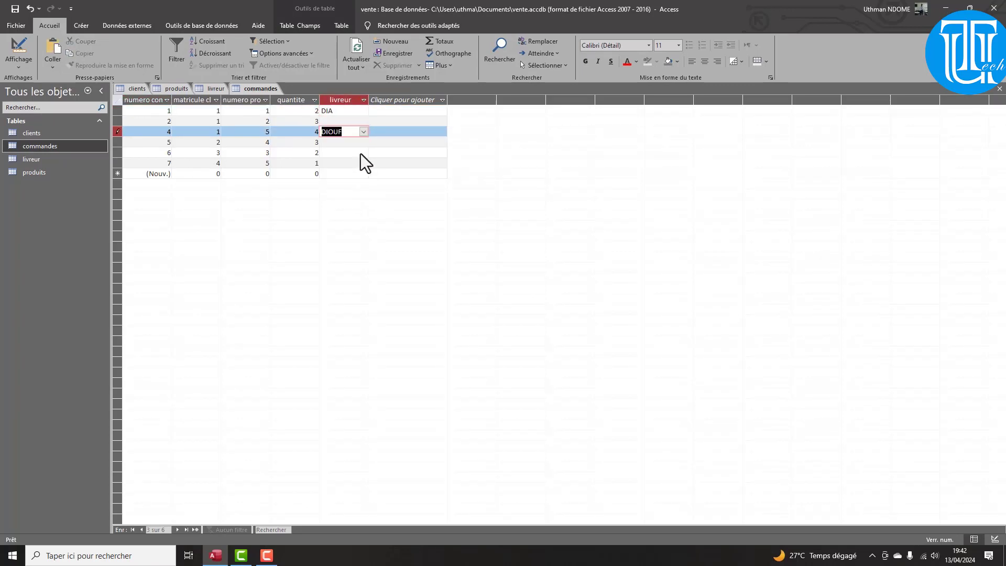
click(365, 124)
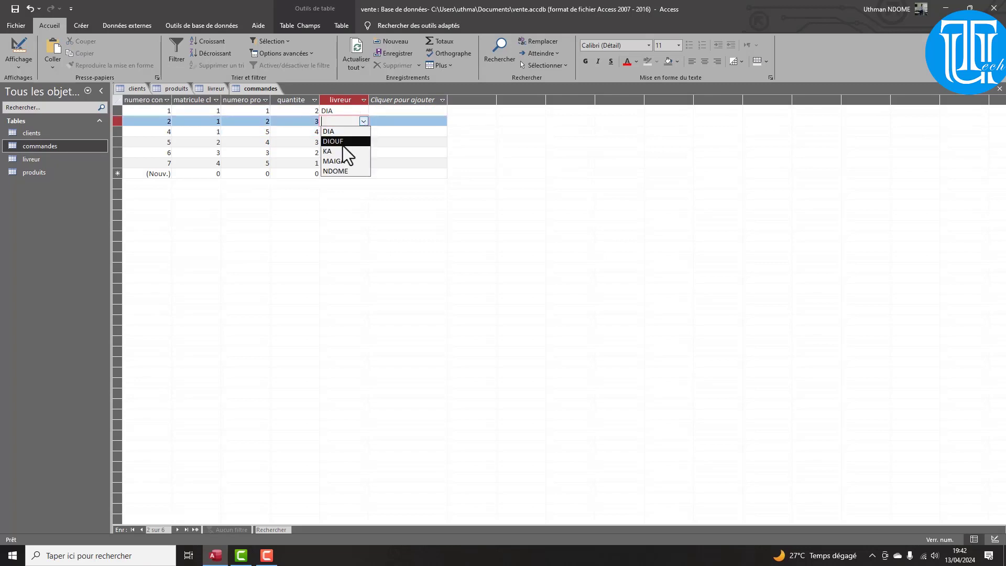
click(341, 152)
Pick delivery people for orders 5, 7 and 6 from their livreur dropdowns
click(357, 142)
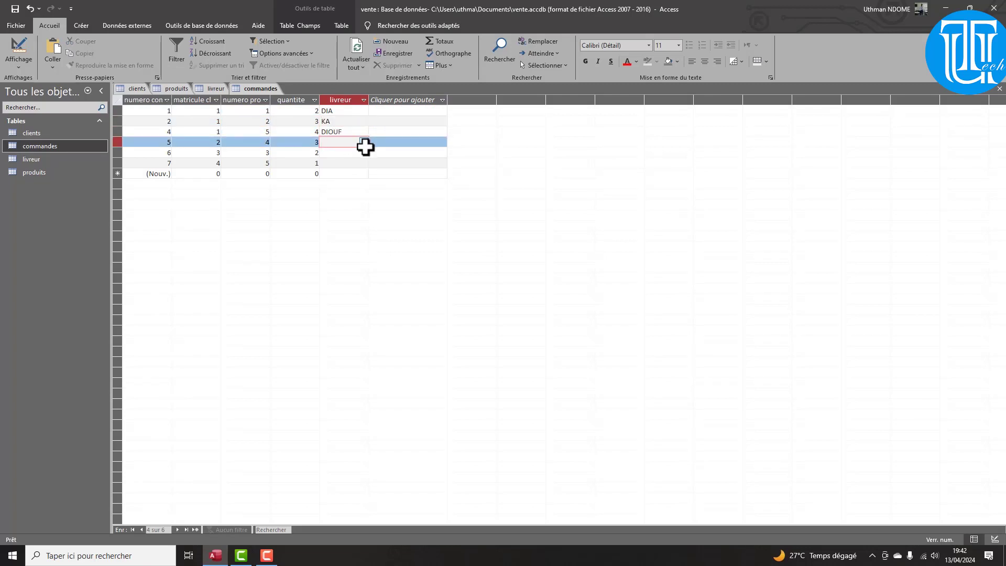
click(366, 143)
click(355, 182)
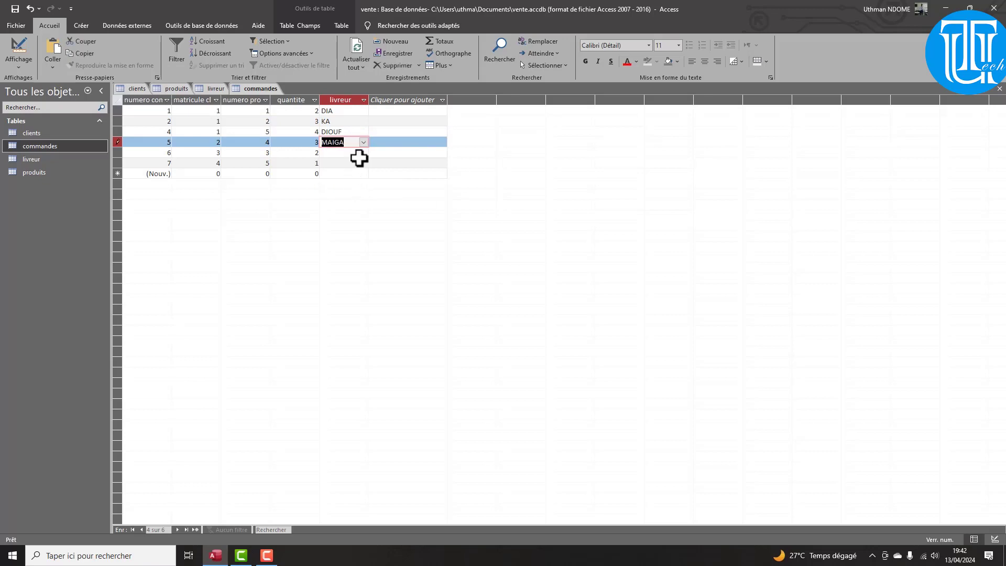
click(360, 160)
click(363, 164)
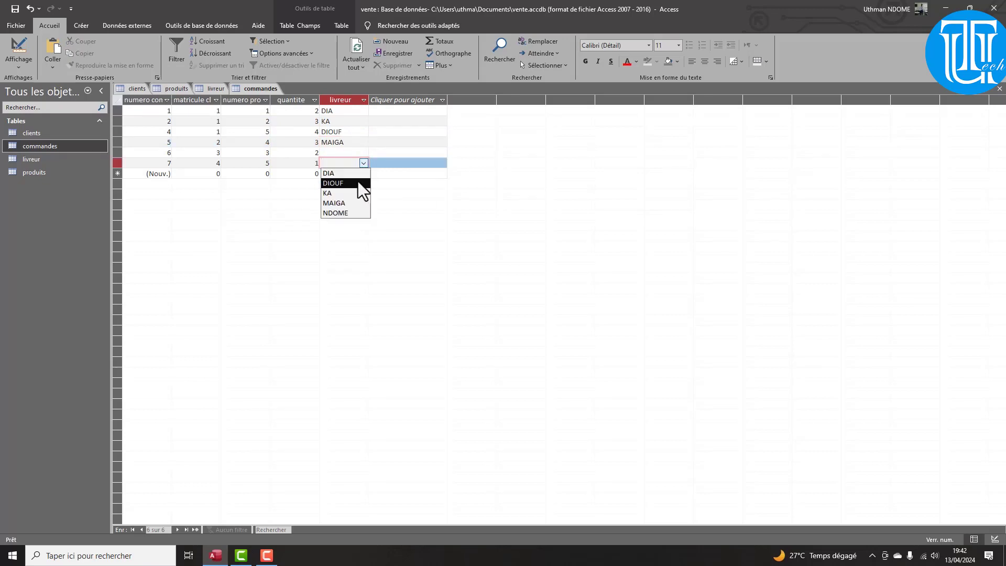
click(351, 192)
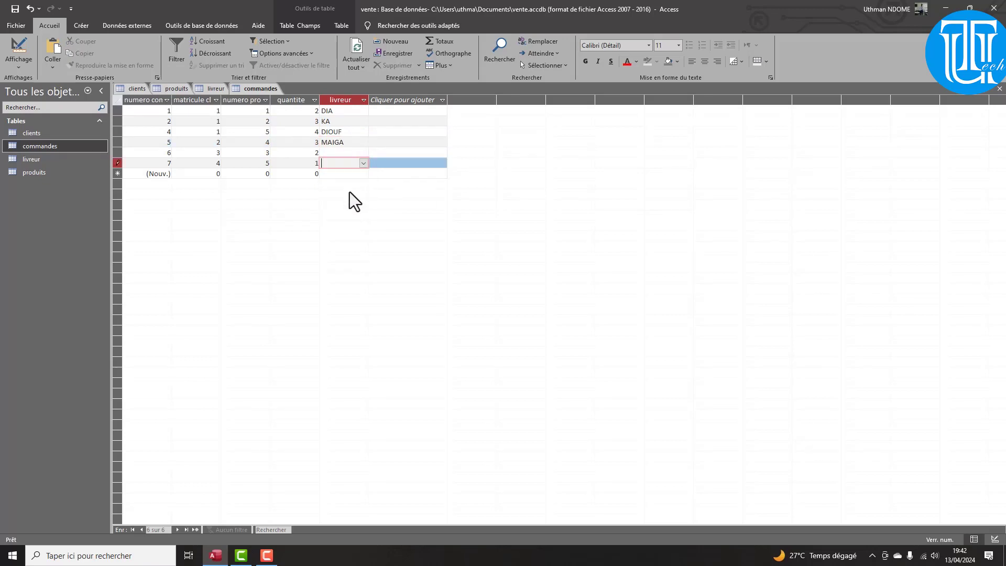
click(352, 152)
click(366, 151)
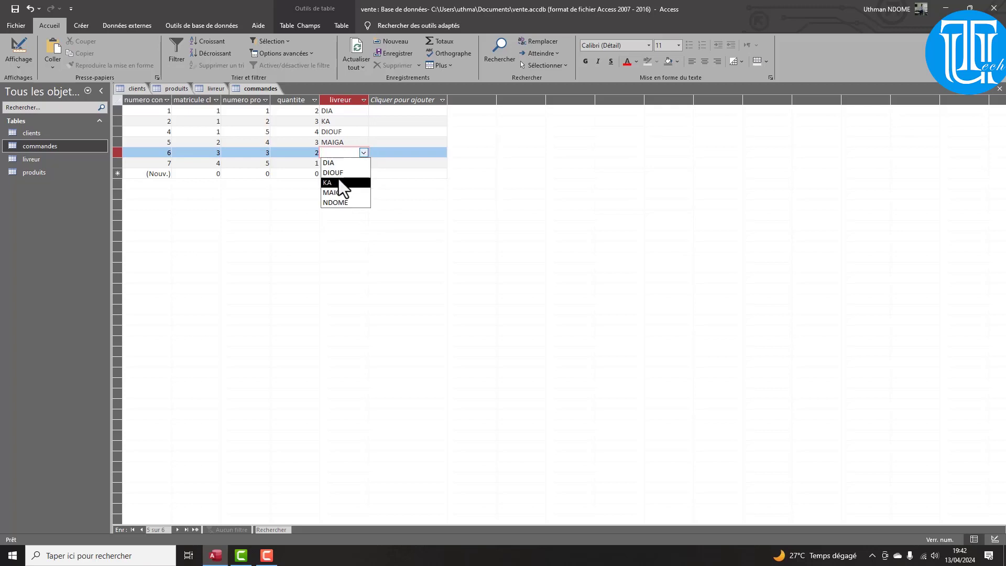
click(338, 172)
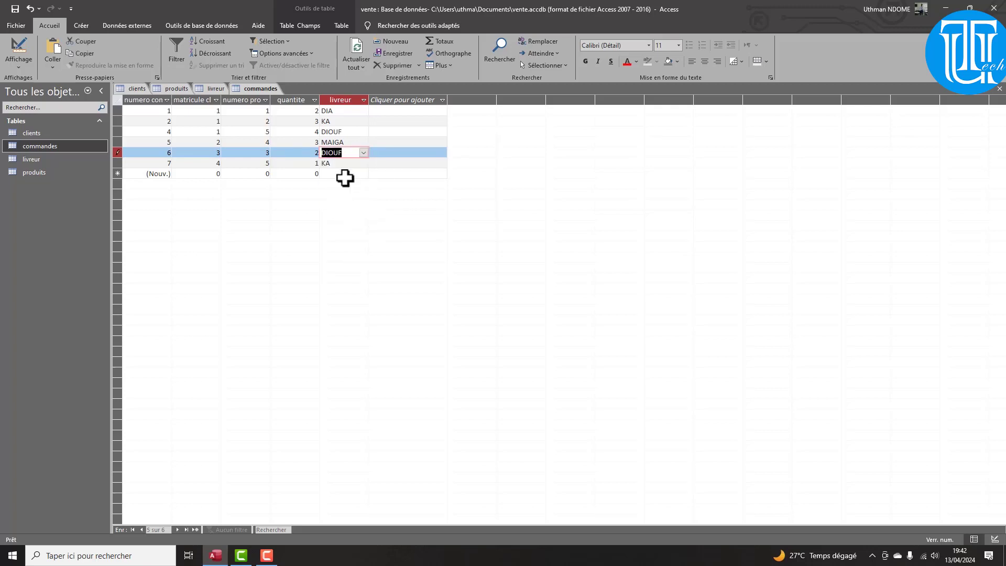
click(345, 111)
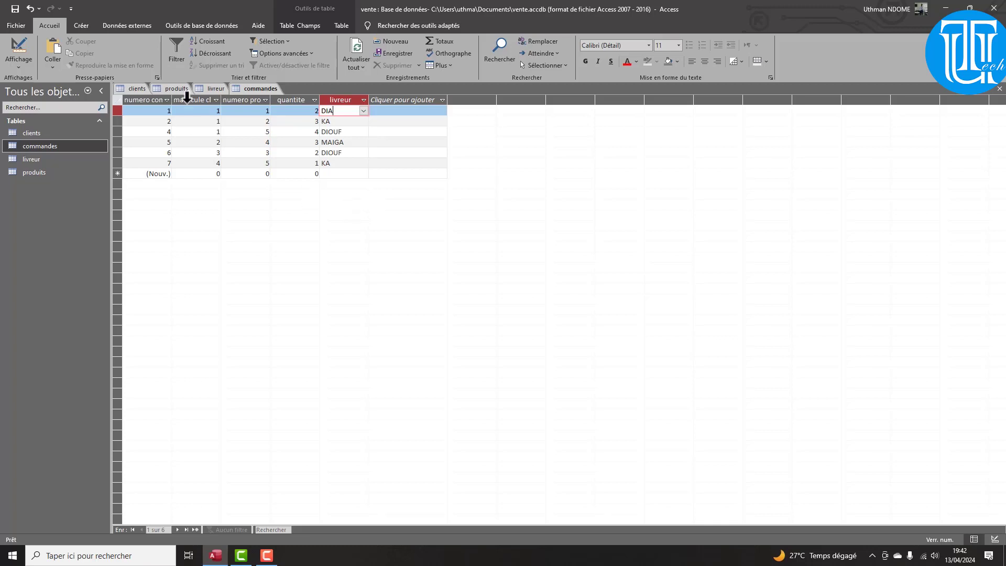
click(84, 26)
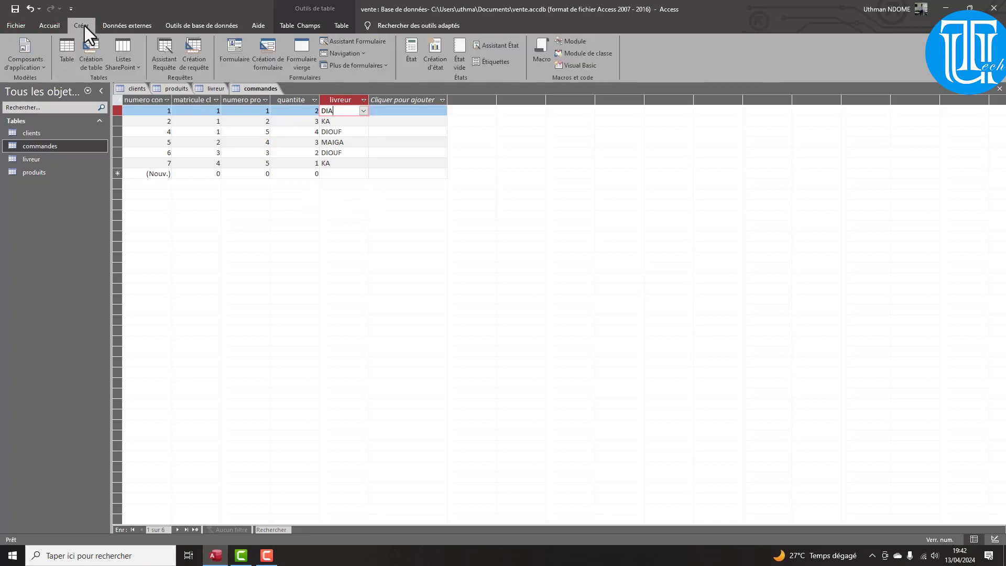
Create a Design-view query with the clients, commandes and produits tables
click(194, 60)
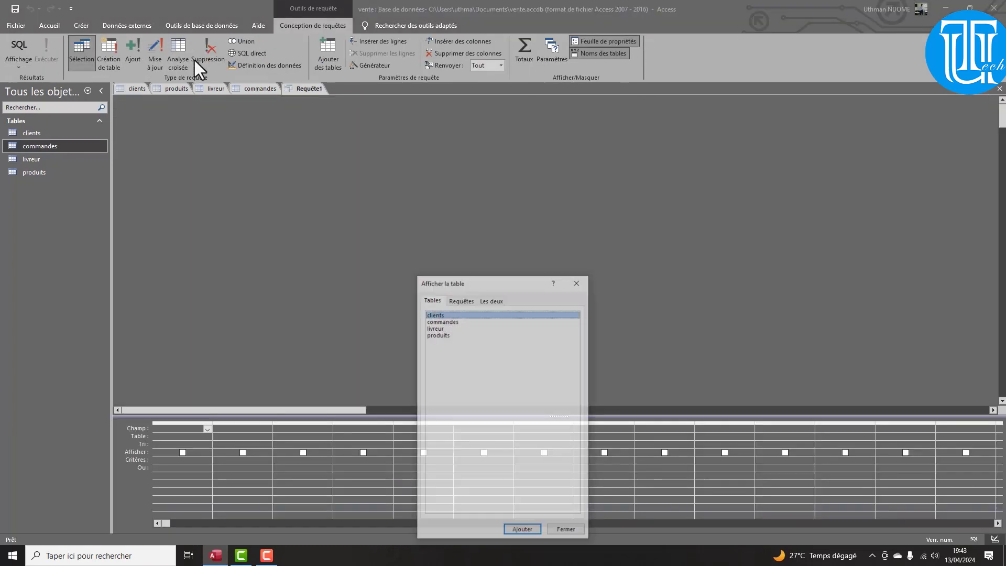
click(449, 321)
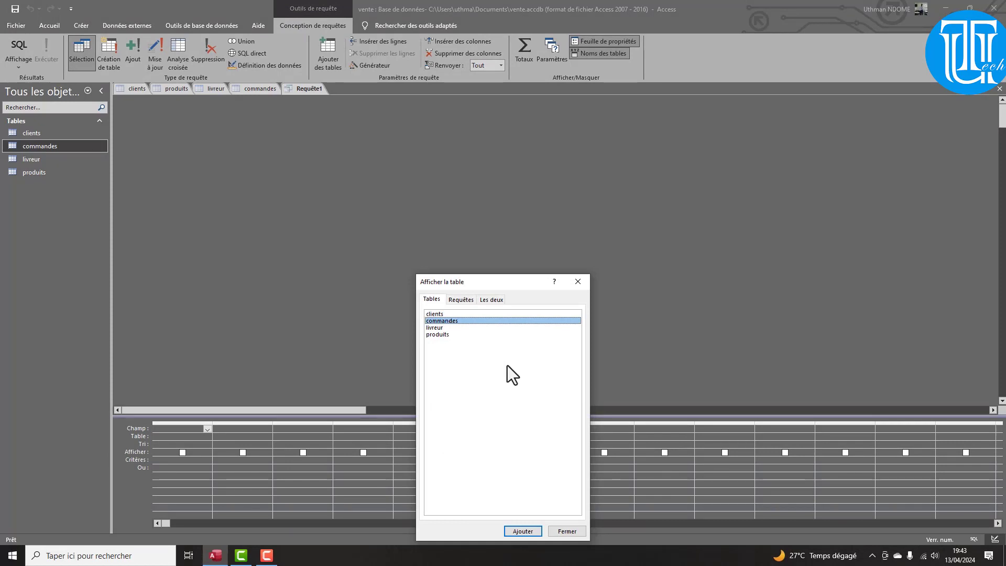
shift+click(441, 334)
click(444, 321)
ctrl+click(445, 314)
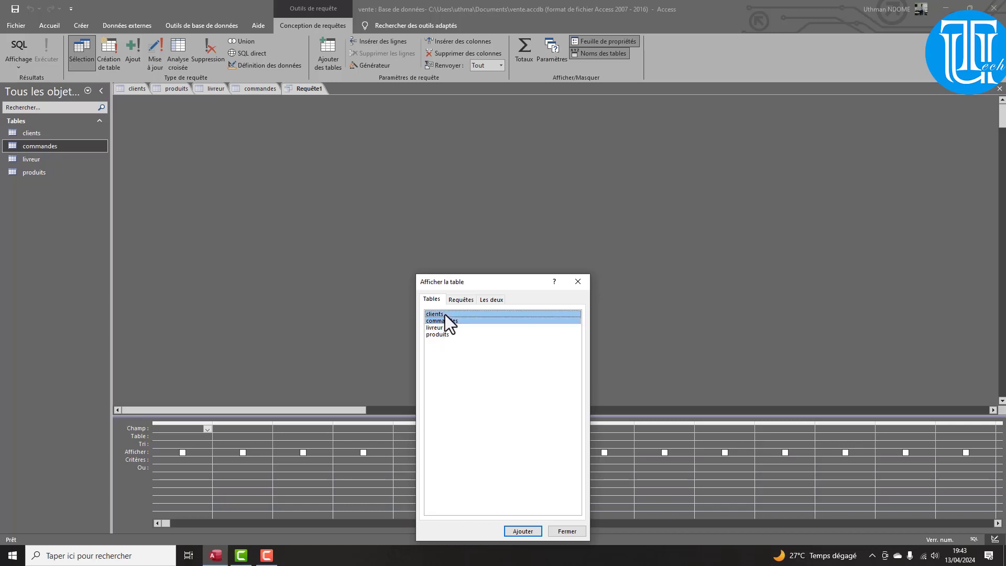
ctrl+click(444, 335)
click(528, 531)
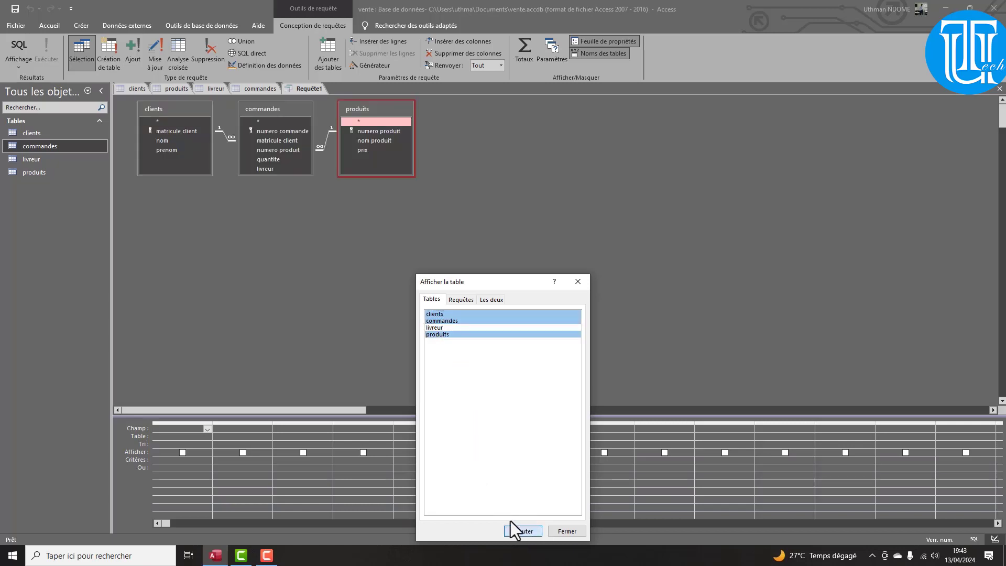
click(568, 531)
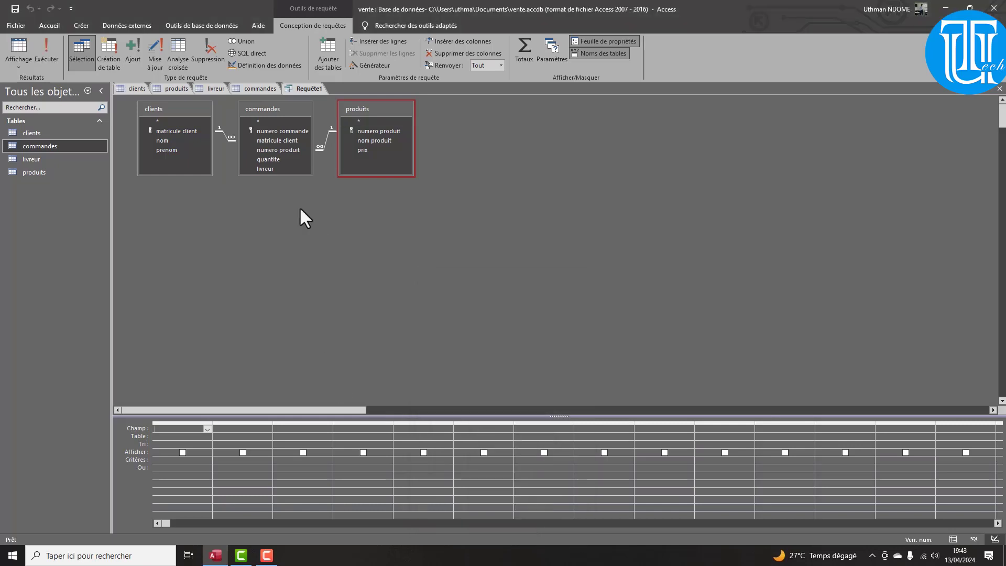
Drag all five commandes fields into the grid and type 'Montan' in the next column
drag(268, 175, 266, 201)
click(266, 133)
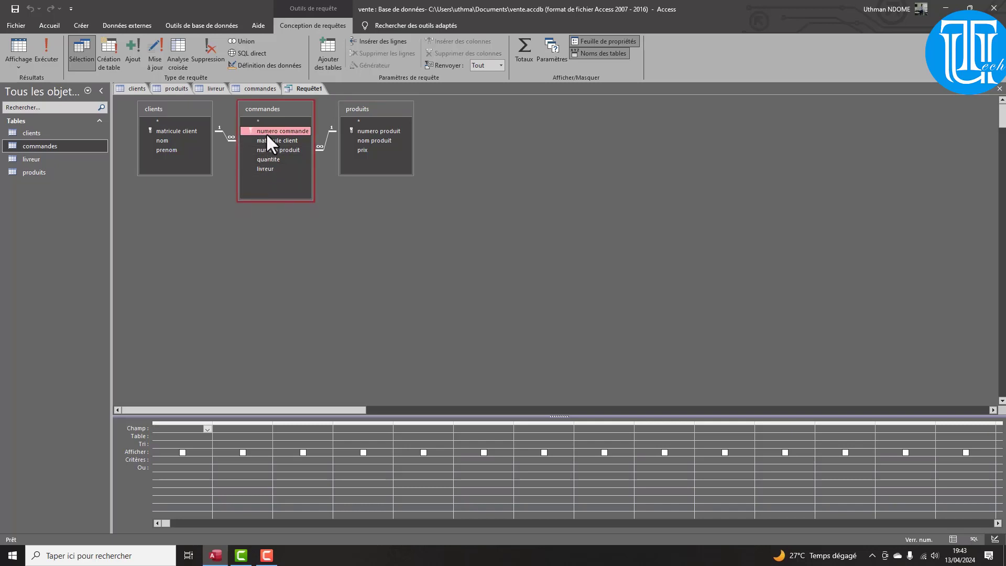
shift+click(266, 169)
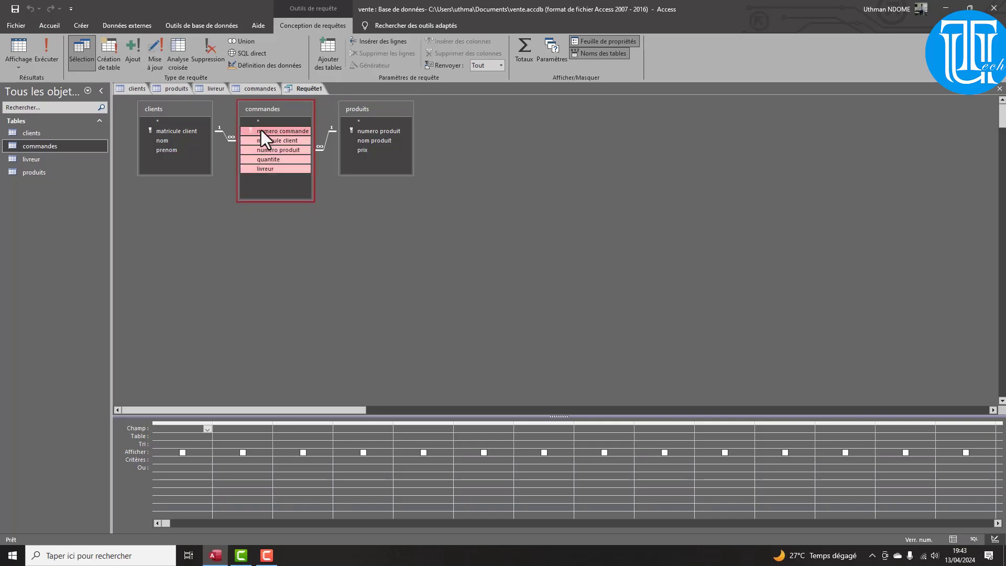
drag(261, 130, 176, 430)
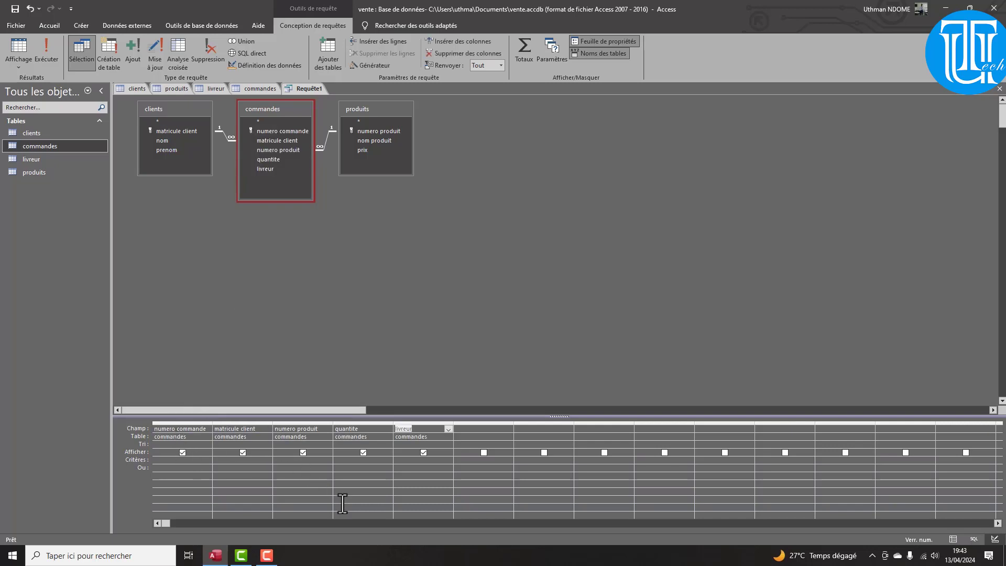
click(471, 428)
text(m)
key(Caps_Lock)
text(Mo)
key(Caps_Lock)
text(ntant:)
Build [commandes]![quantite] * [produits]![prix] for Montant in the Expression Builder
right_click(490, 431)
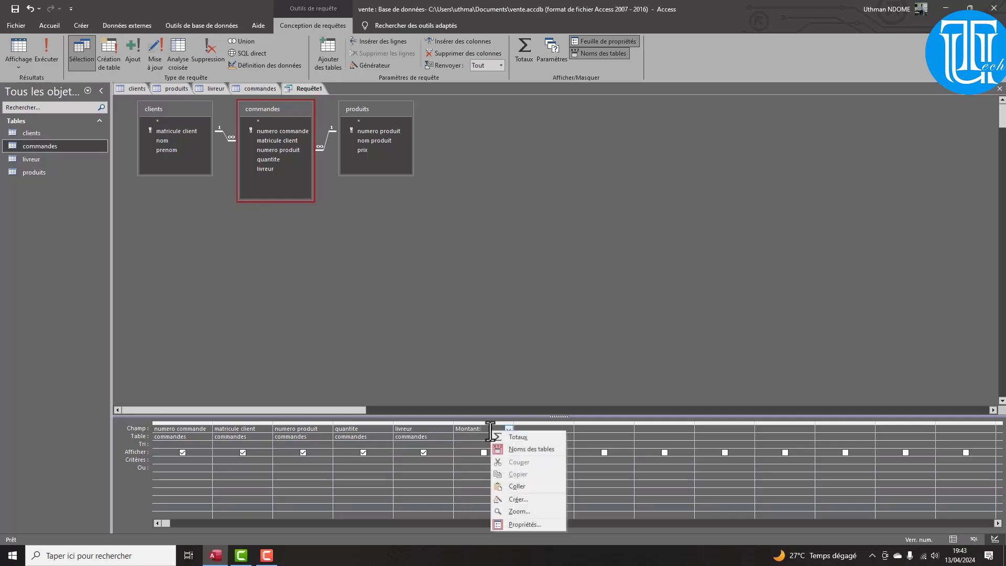
click(517, 502)
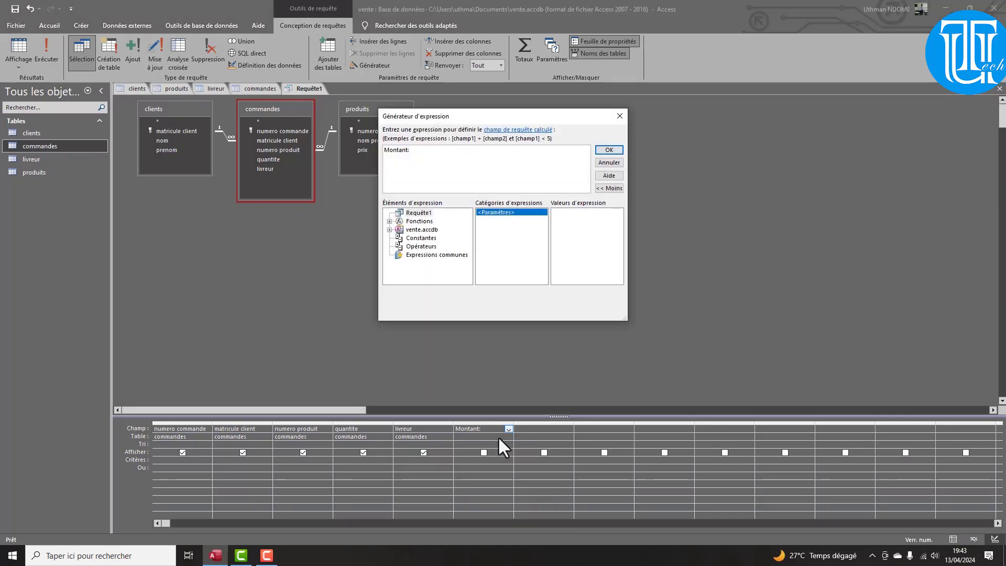
click(389, 229)
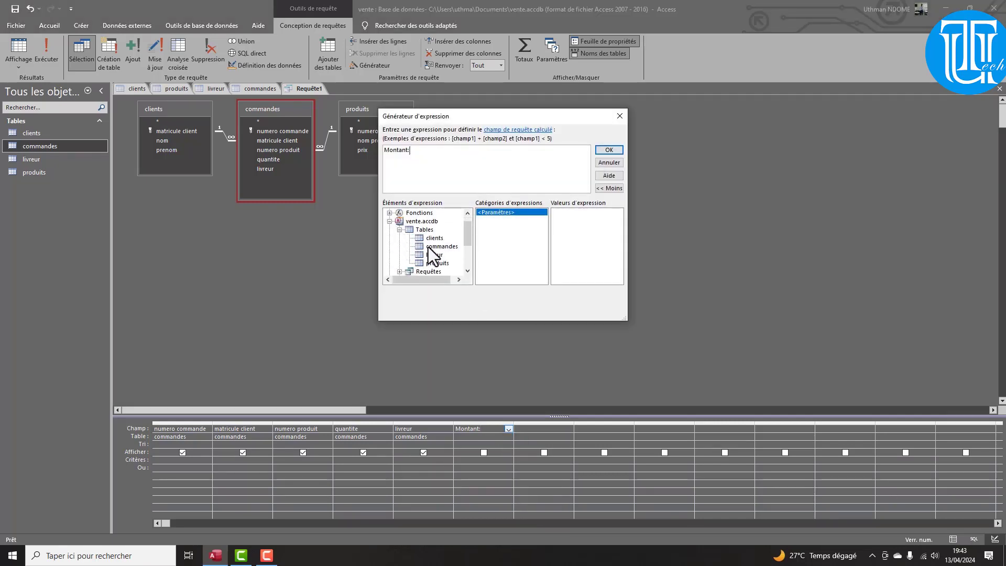
click(437, 247)
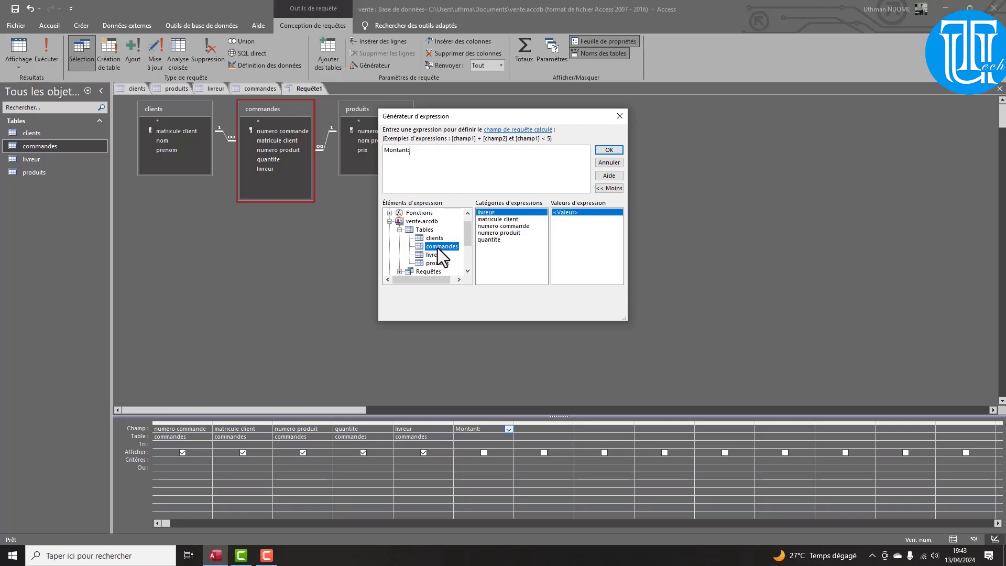
double_click(495, 239)
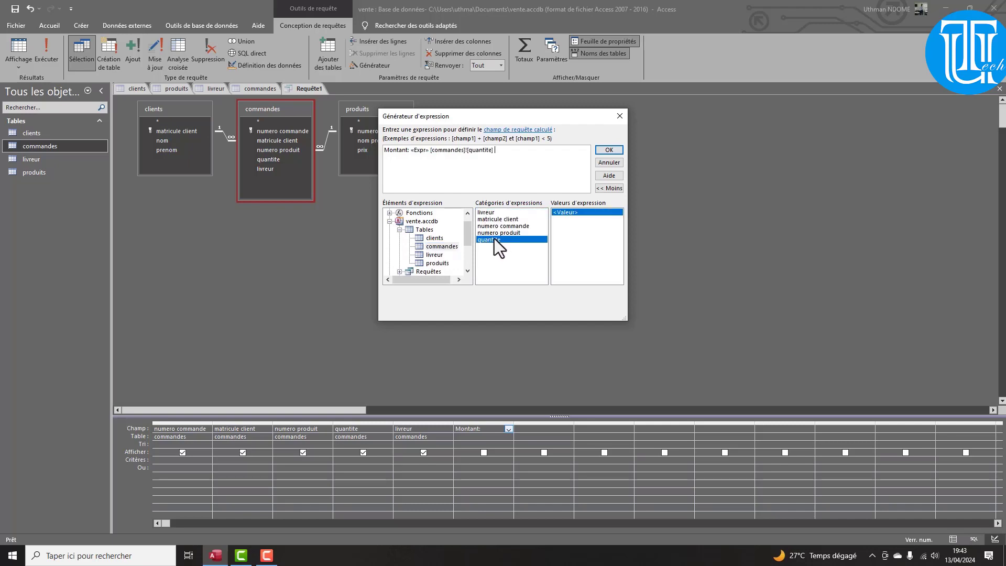
double_click(420, 152)
key(Delete)
click(437, 263)
double_click(483, 226)
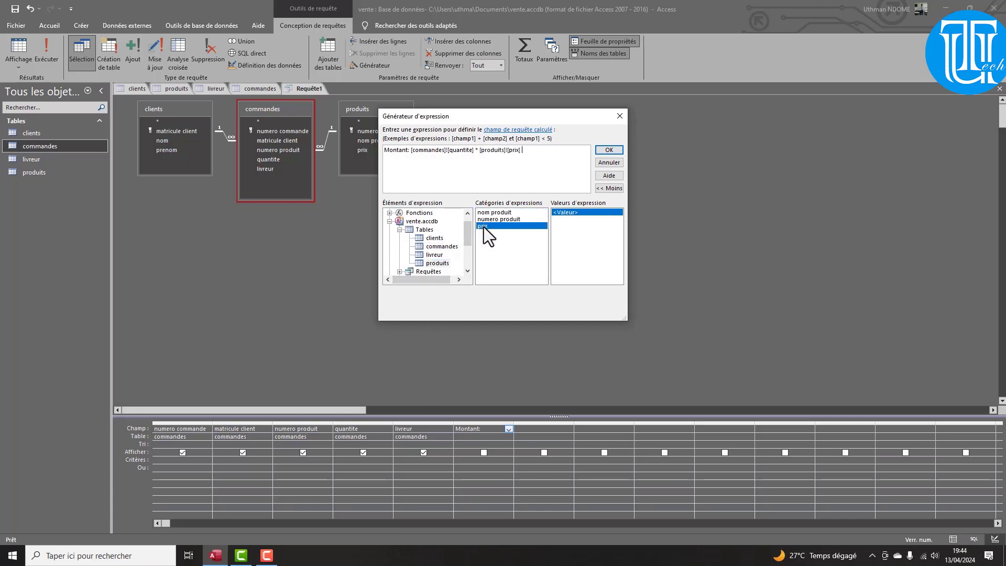
click(603, 152)
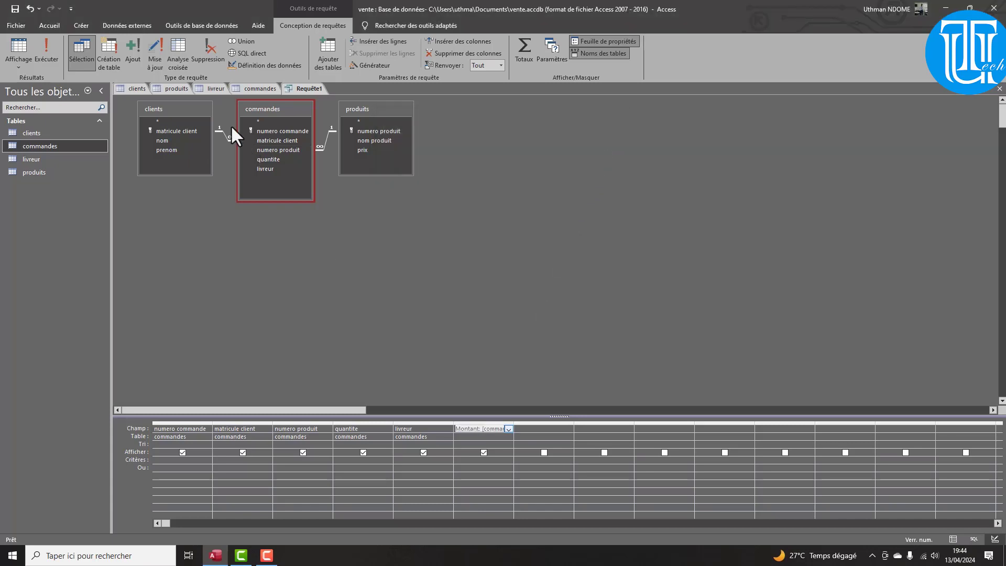
Save the query as commande_montant
key(ctrl+s)
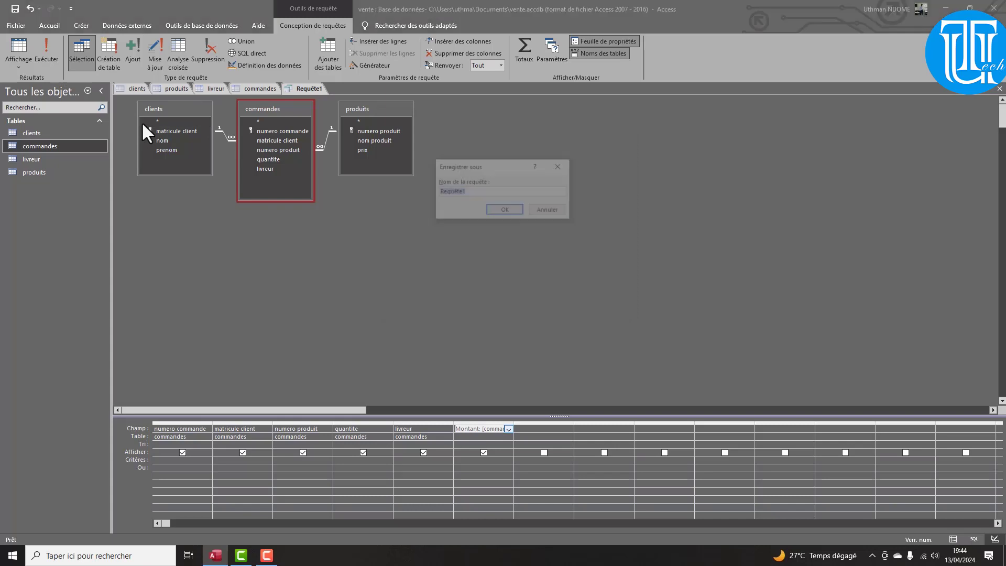
text(comm)
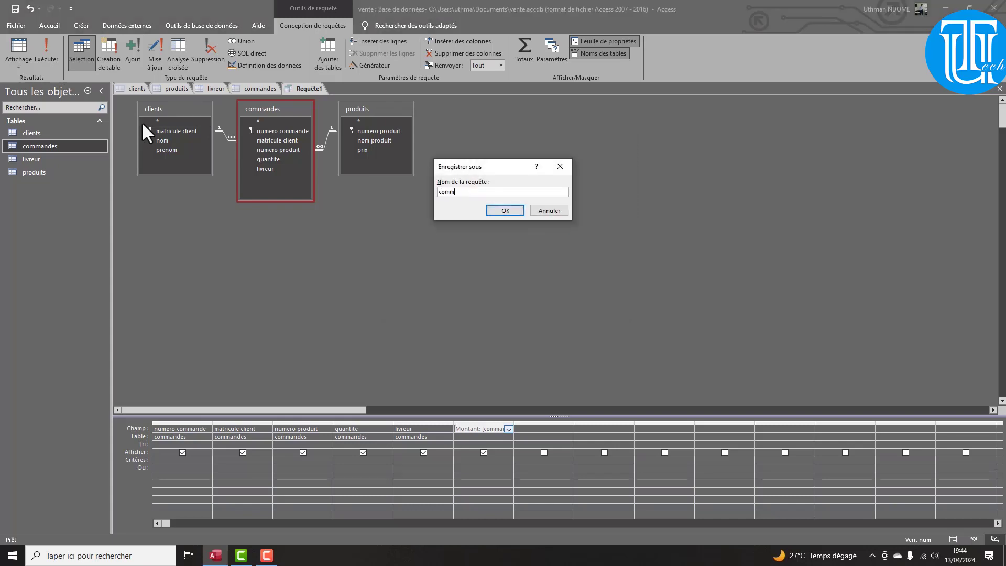
text(ande_montant)
key(Return)
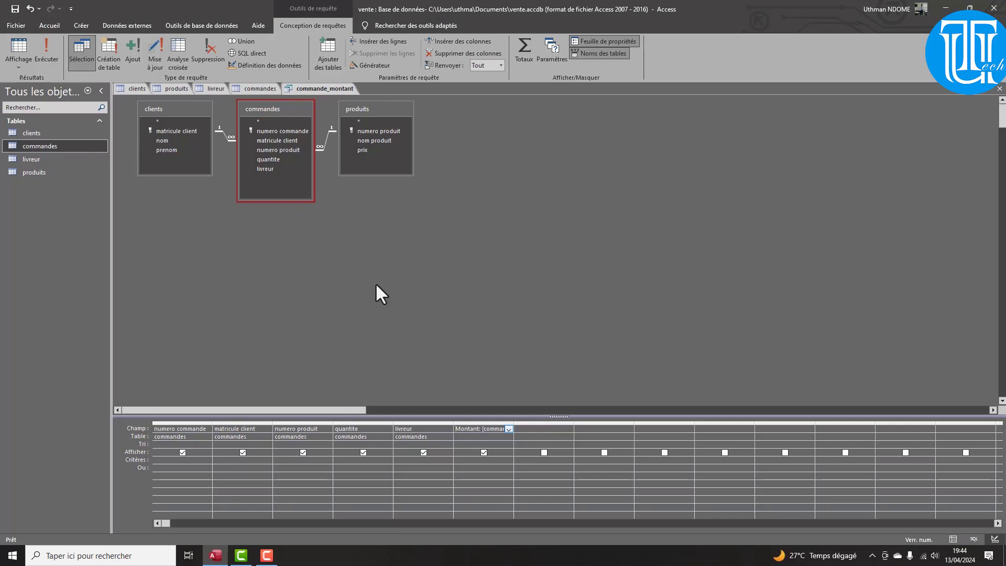
Add produits prix to the grid, delete the Montant column, and start a new one after prix
drag(360, 149, 530, 427)
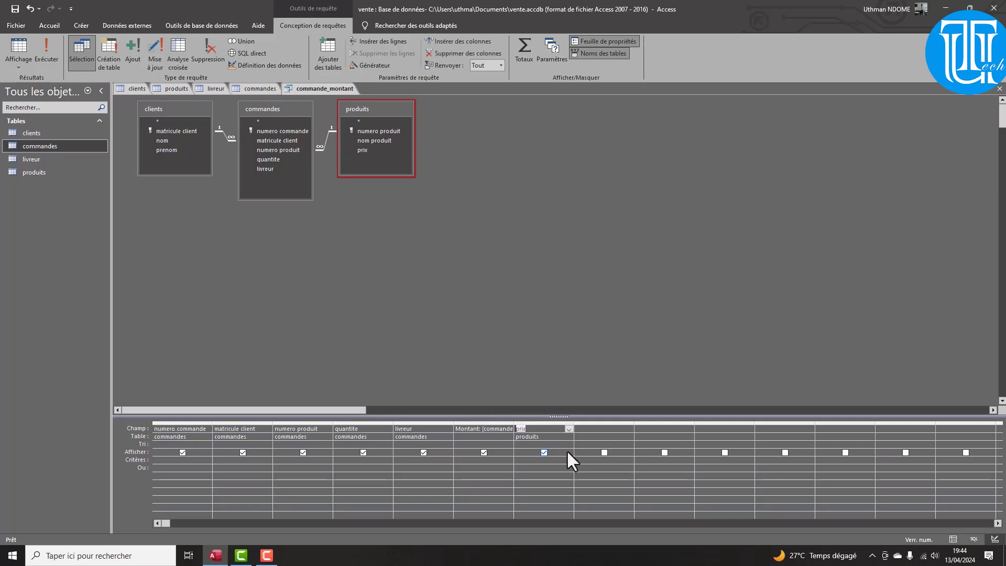
click(459, 422)
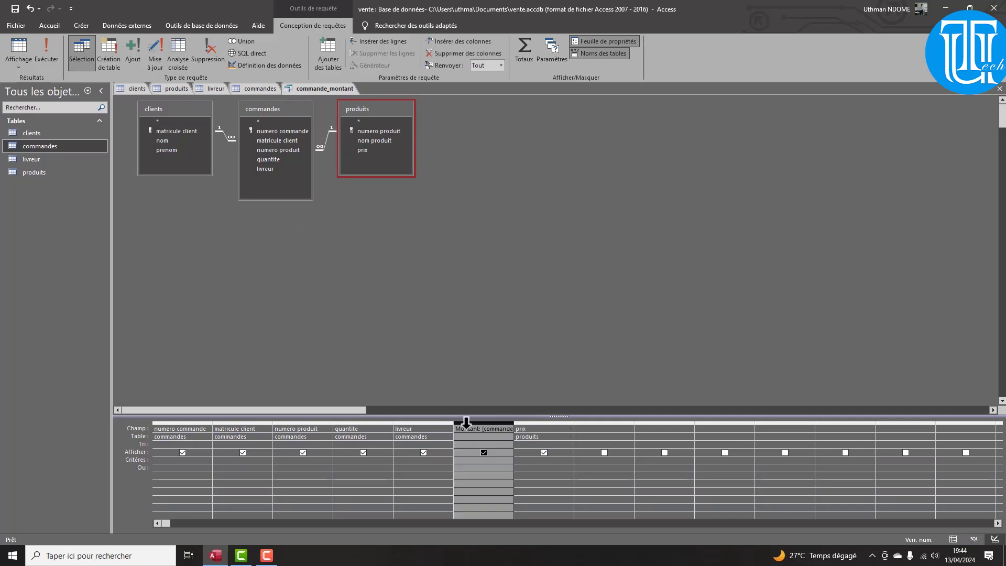
key(Delete)
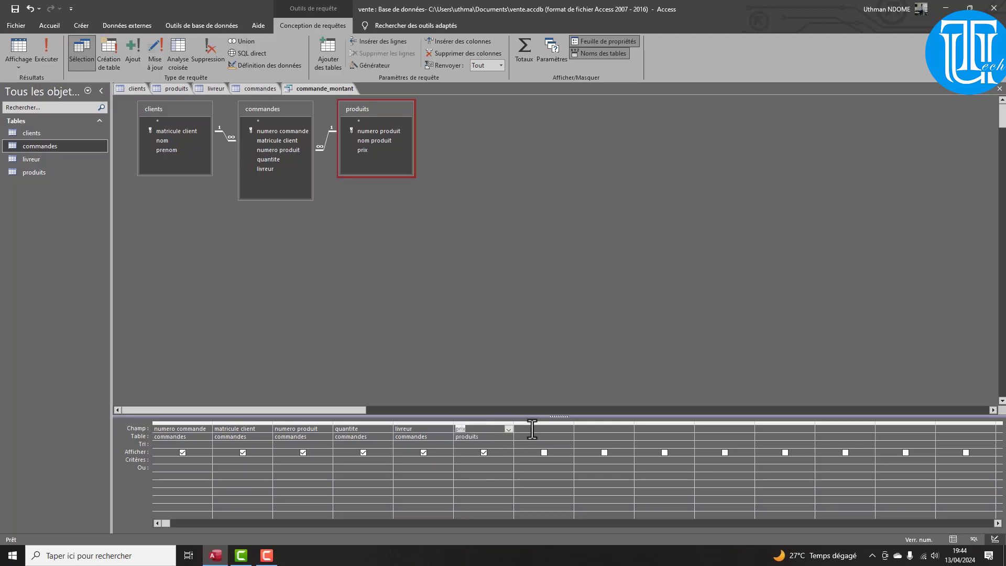
click(532, 429)
text(Montnat)
In the Expression Builder for Montant, insert commandes quantite and produits prix
right_click(549, 431)
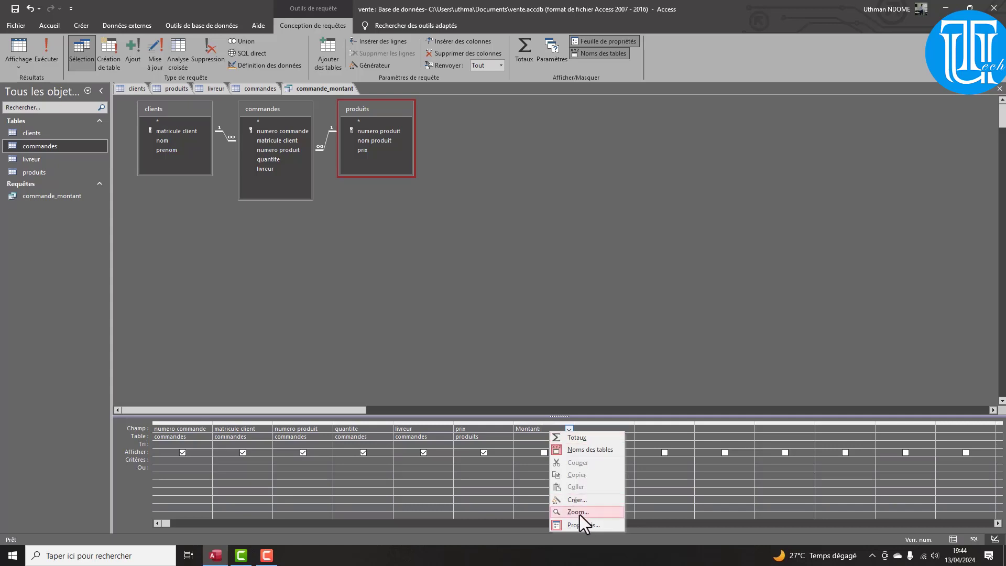
click(576, 501)
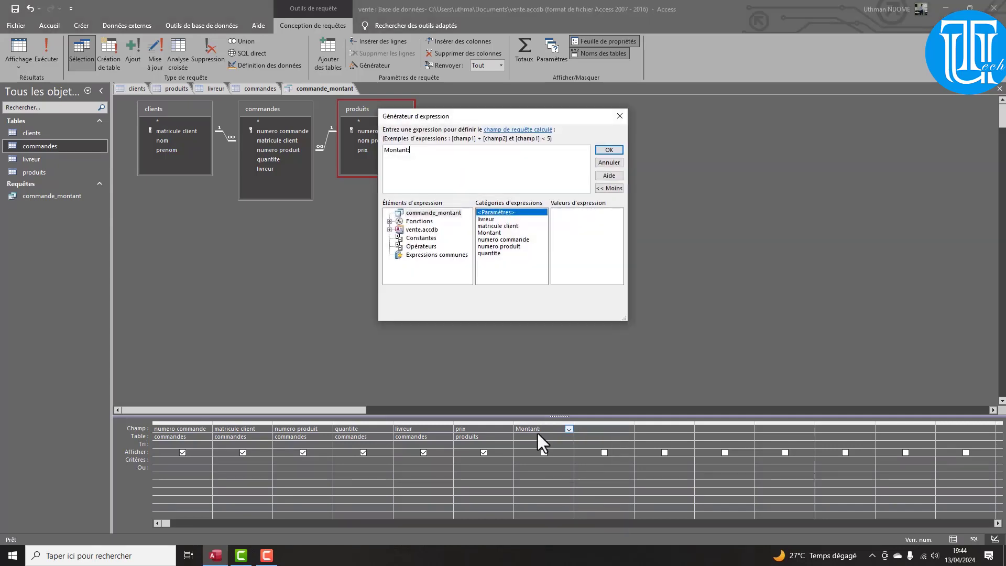
click(389, 230)
click(399, 238)
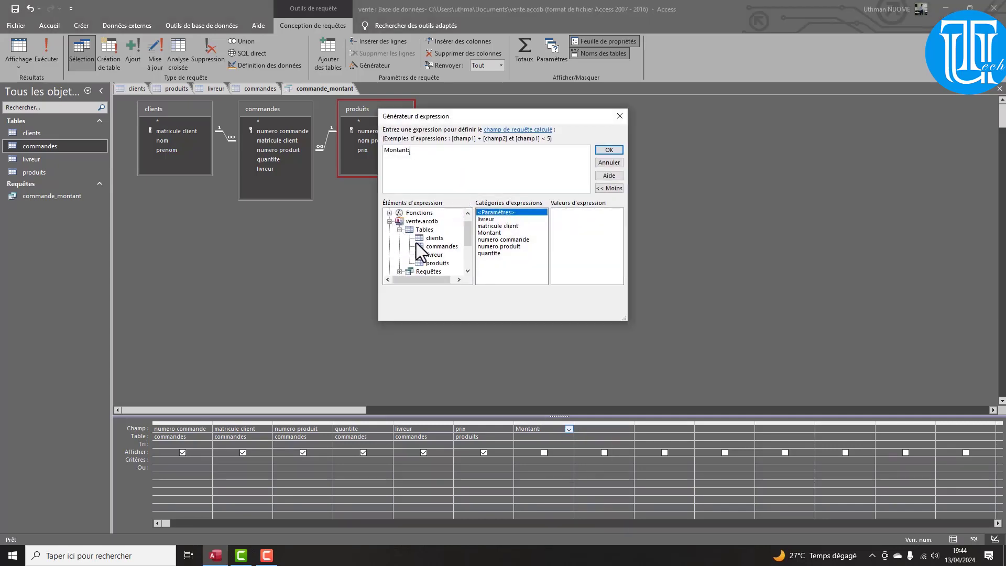
click(431, 239)
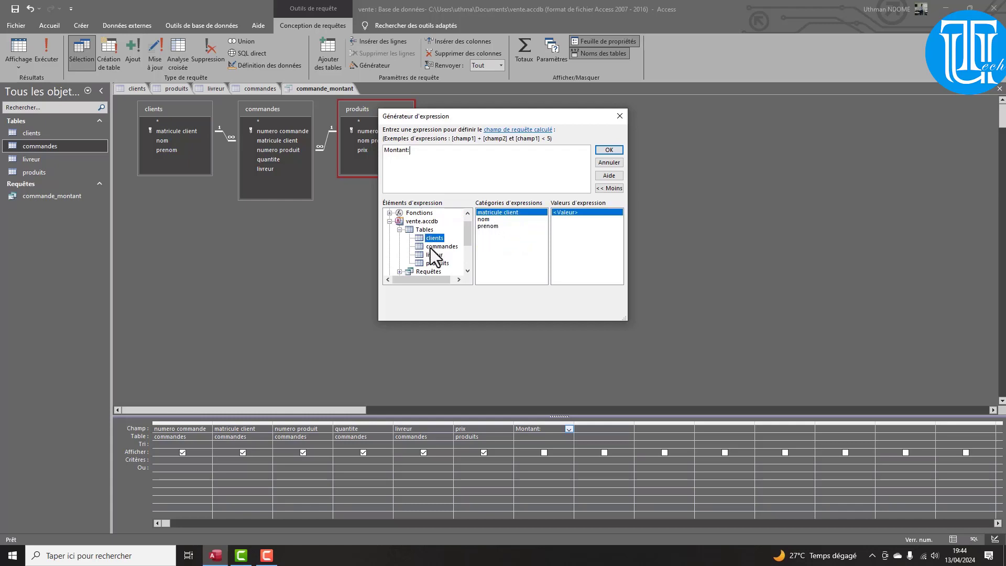
click(431, 246)
double_click(495, 240)
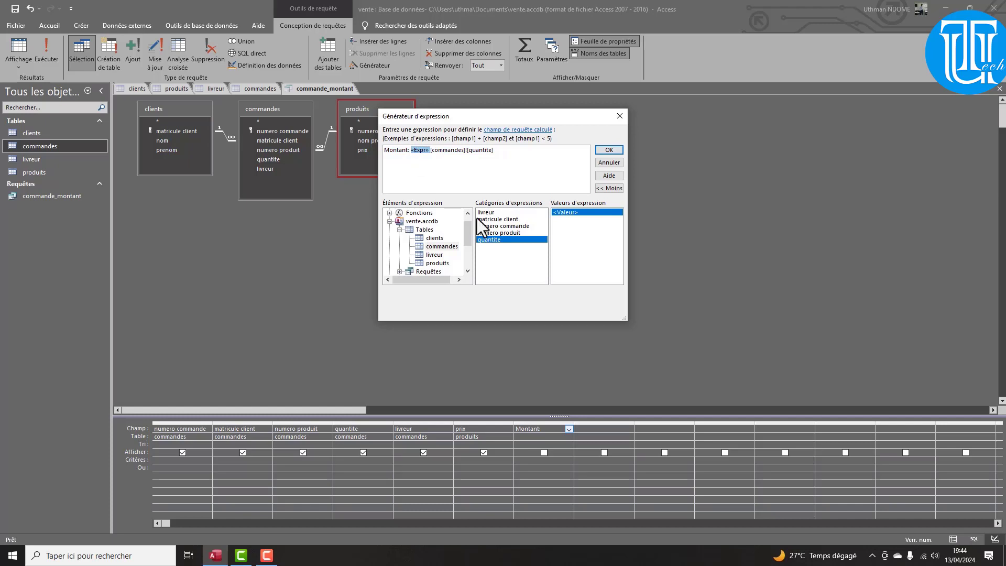
key(Delete)
click(439, 263)
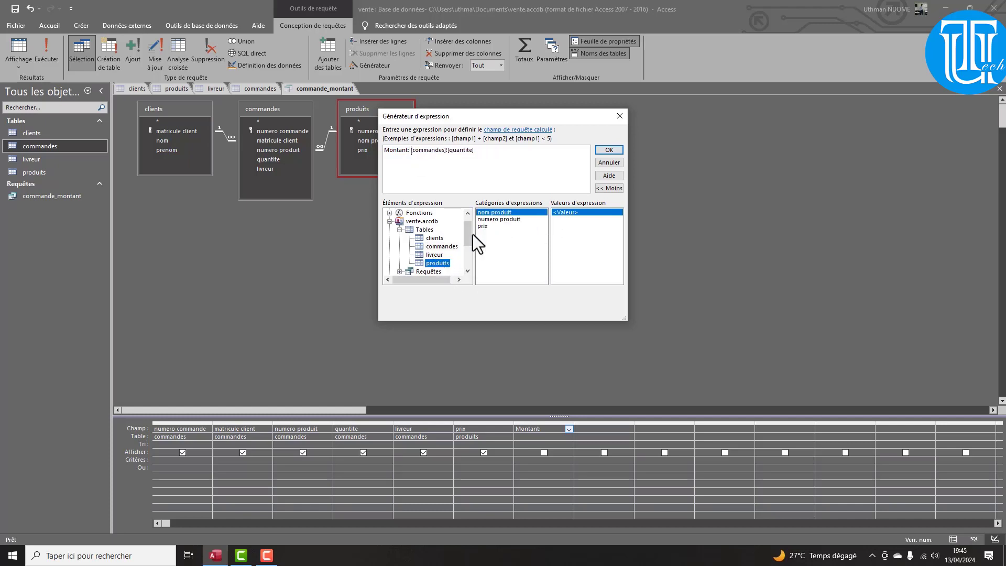
double_click(485, 227)
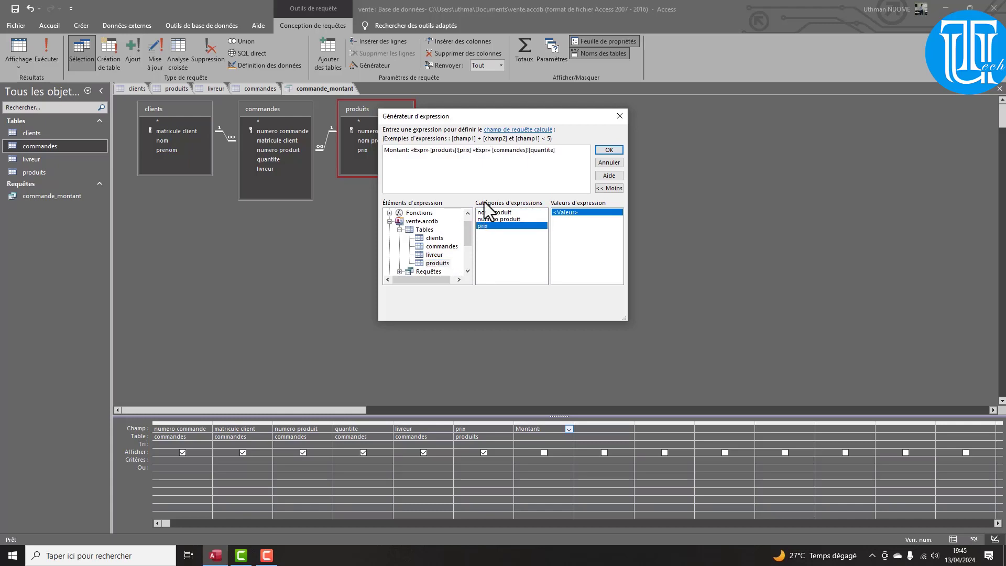
Tidy the expression into [produits]![prix] * [commandes]![quantite], confirm it, and run the query
key(BackSpace)
key(BackSpace)
key(BackSpace)
key(BackSpace)
key(BackSpace)
key(BackSpace)
key(BackSpace)
text(*)
click(416, 150)
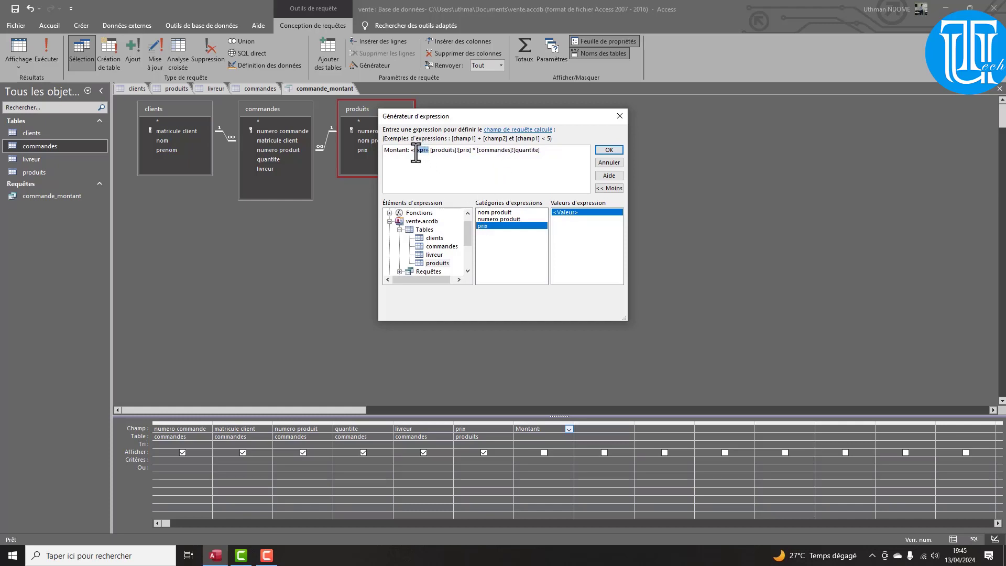
key(BackSpace)
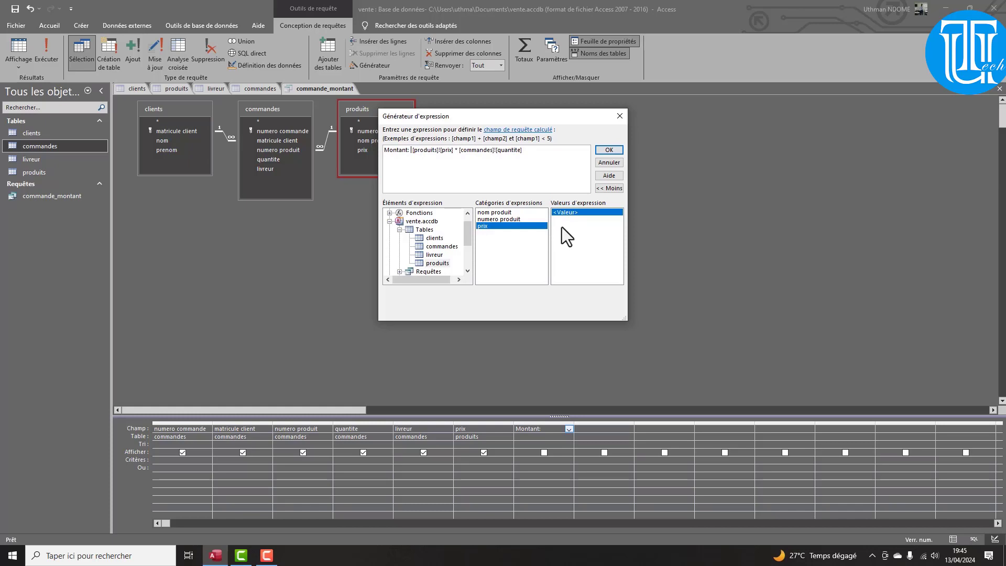
key(BackSpace)
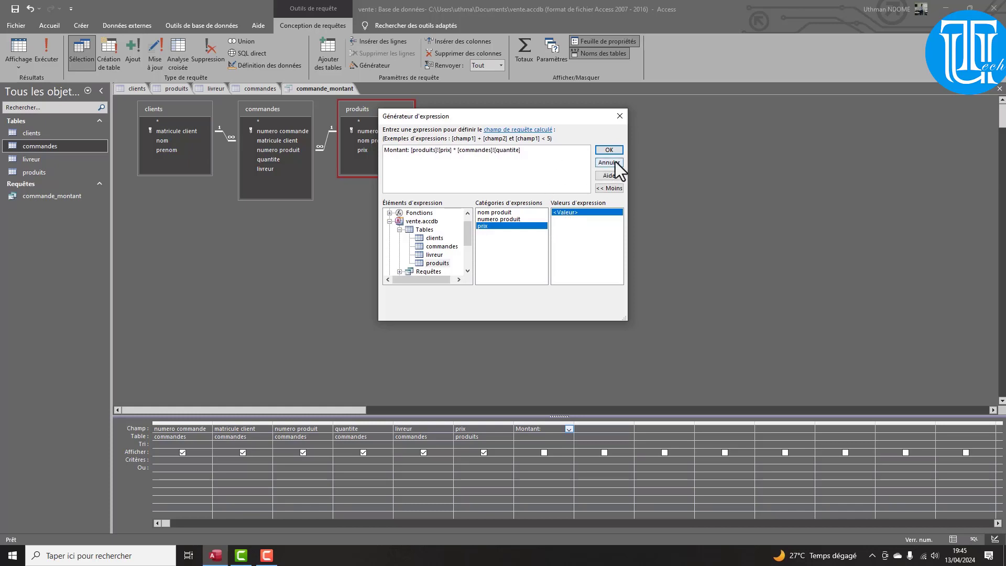
click(610, 150)
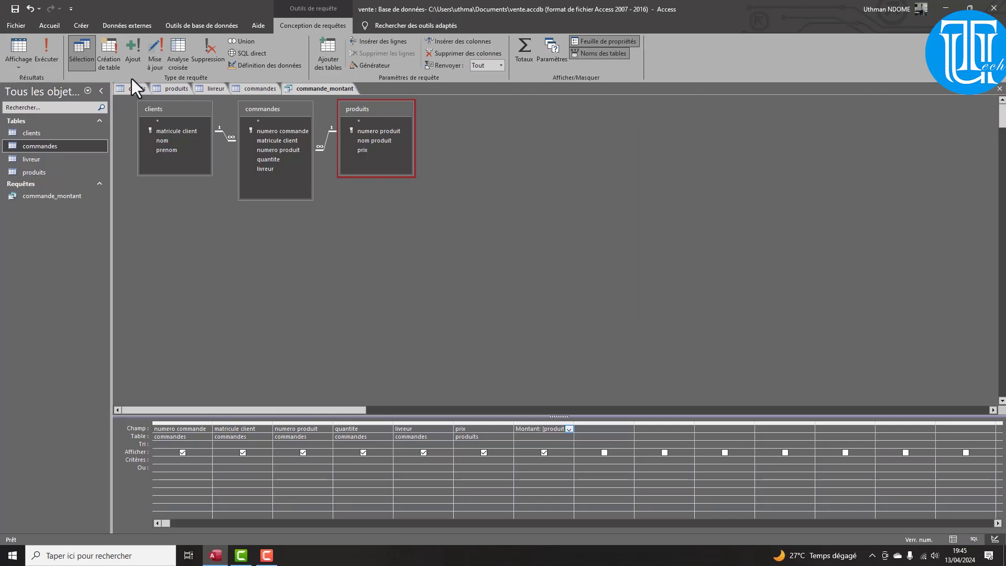
click(50, 60)
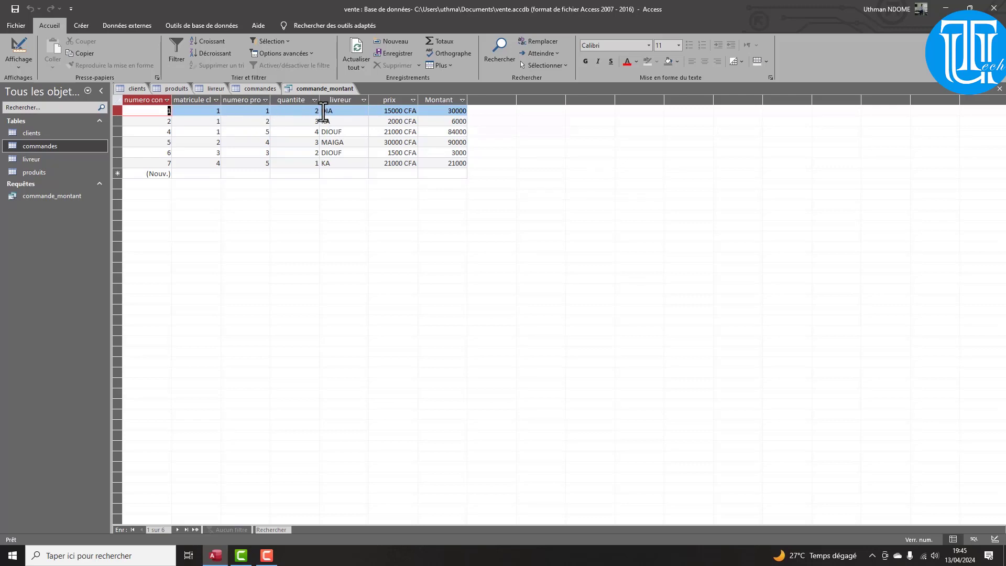
Switch commande_montant from its results back to Design view
right_click(43, 195)
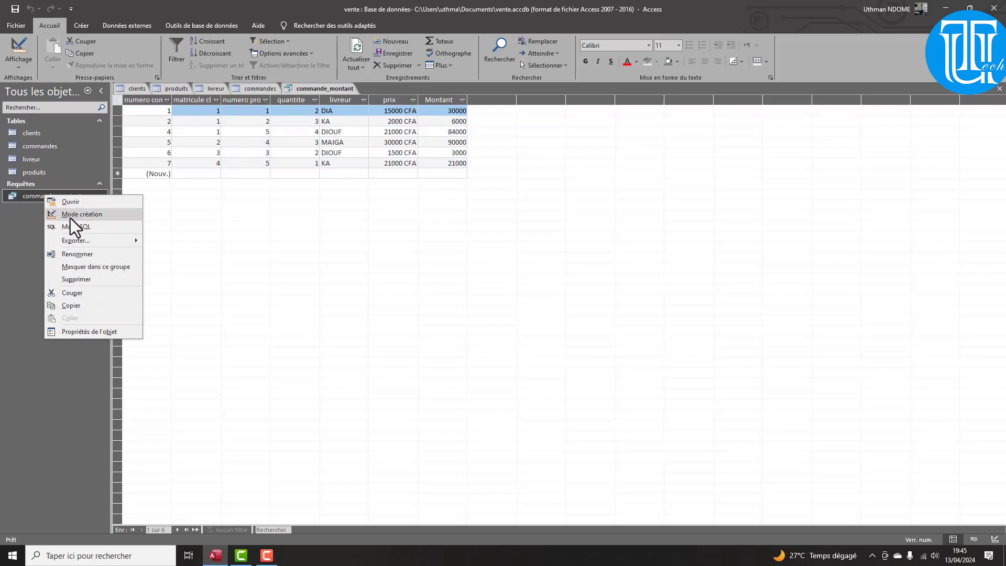
click(27, 57)
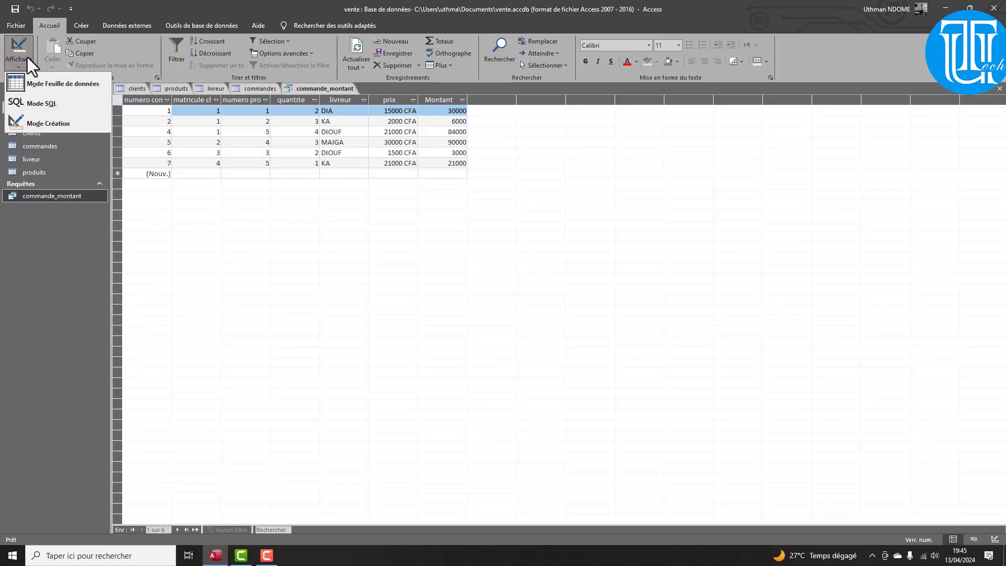
click(52, 119)
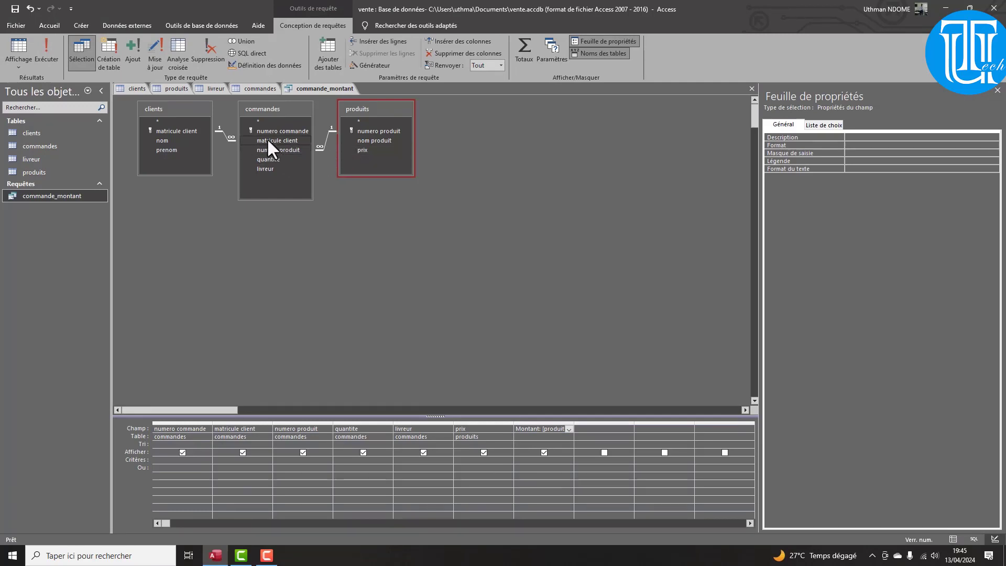
Dismiss the invalid syntax messages and clear the incomplete 'Montant:' entry from the seventh column
drag(362, 140, 514, 431)
key(ctrl+z)
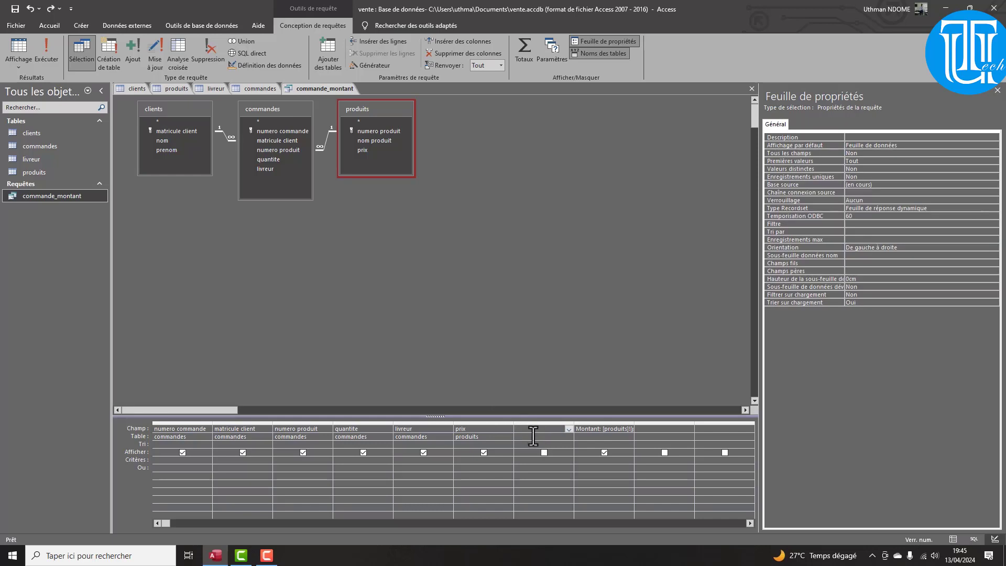
click(535, 437)
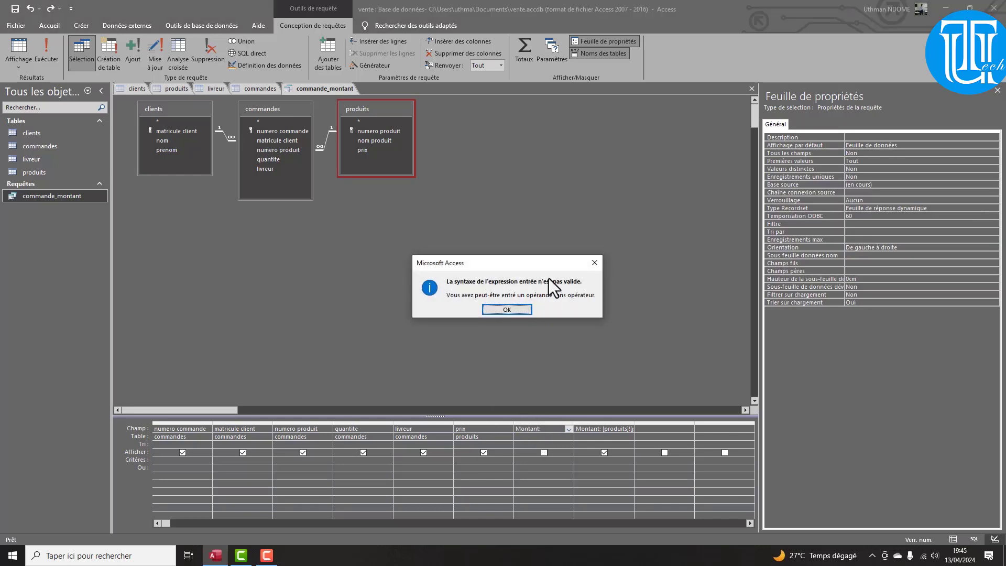
click(594, 263)
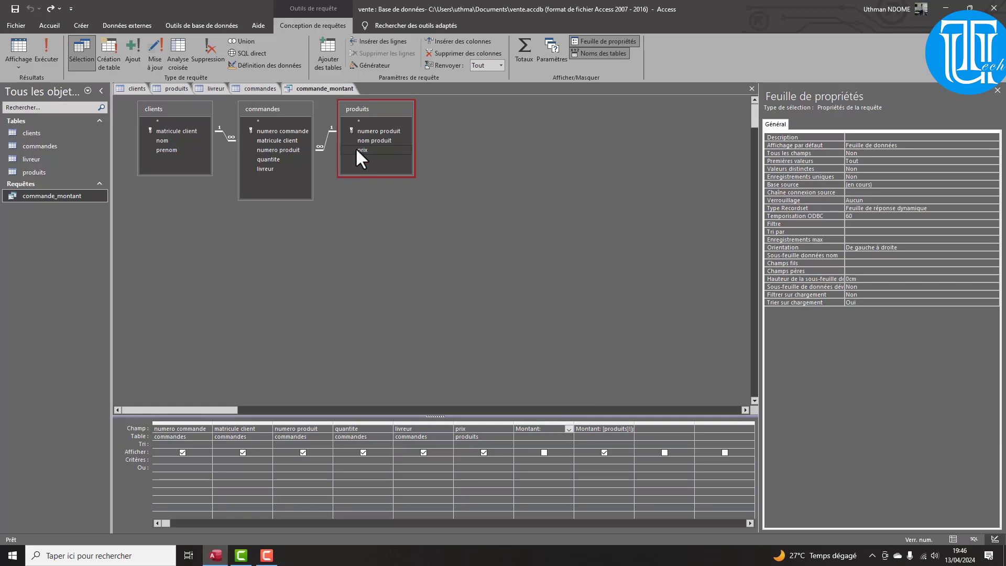
drag(363, 151, 536, 426)
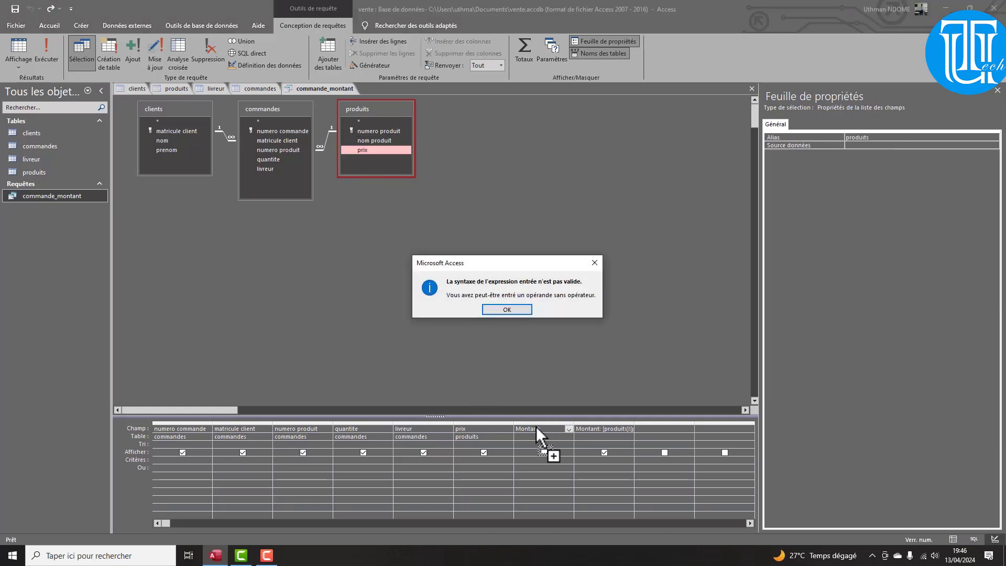
click(511, 309)
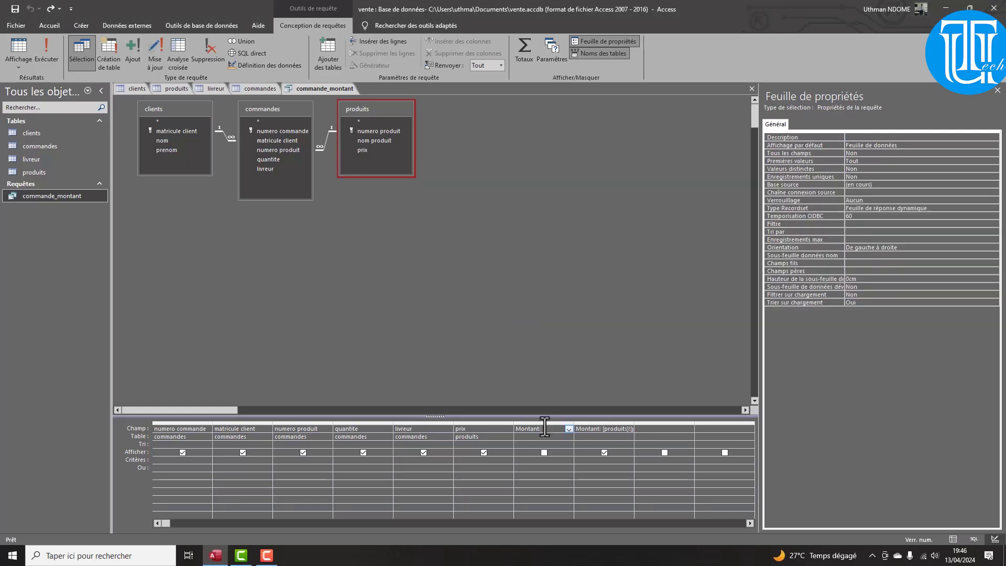
key(Escape)
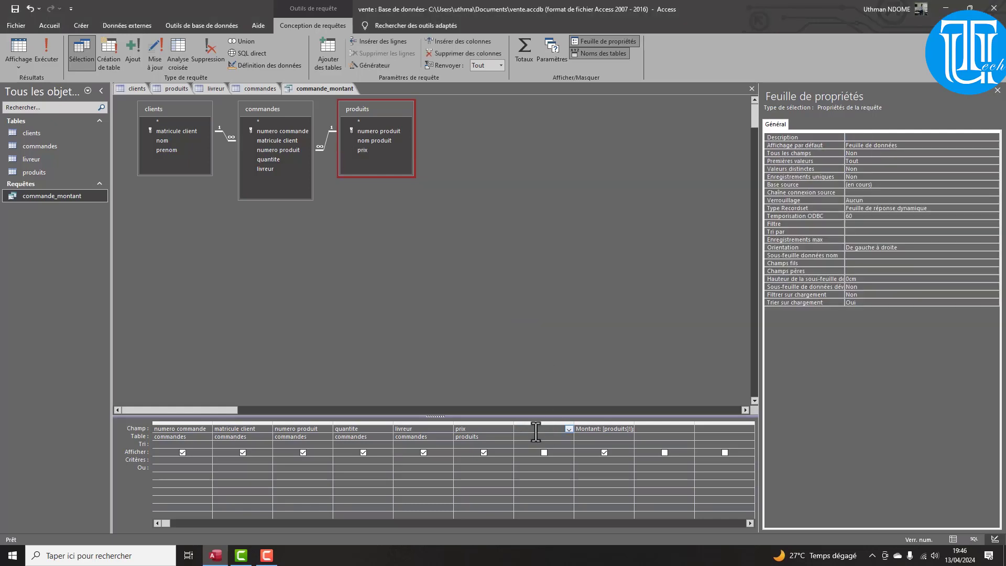
Drag 'nom produit' from the produits field list into the emptied column
right_click(537, 432)
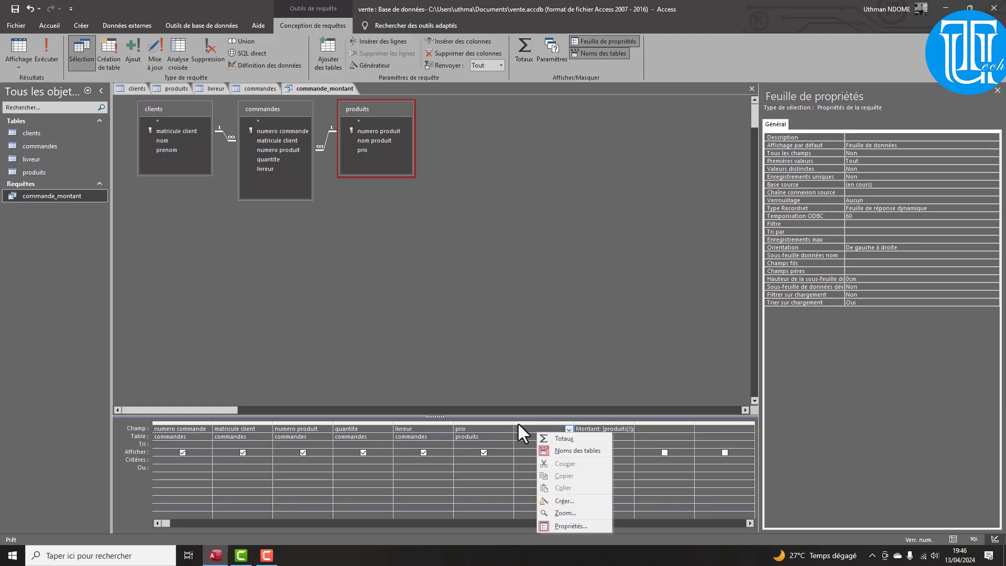
key(Escape)
click(348, 150)
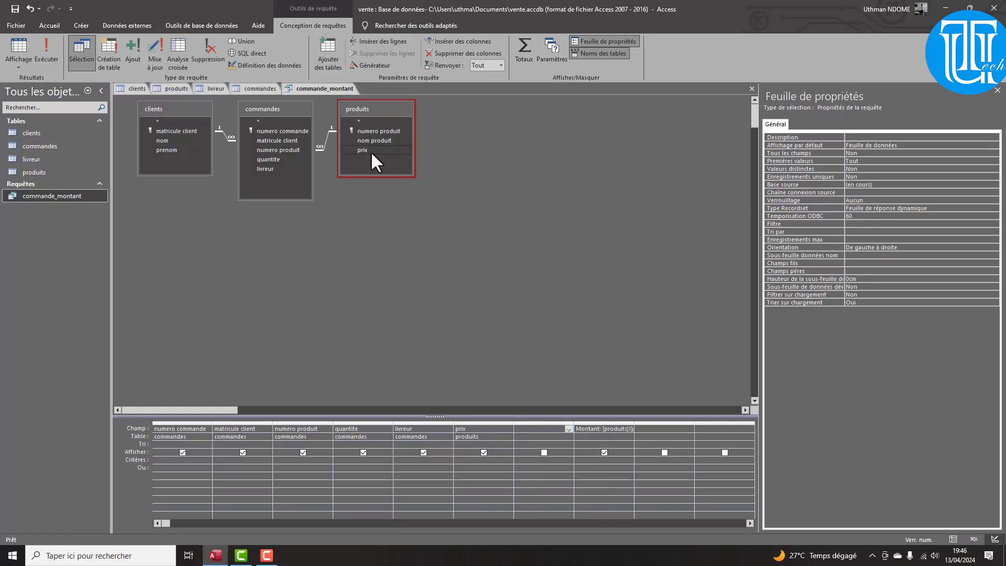
drag(364, 142, 524, 429)
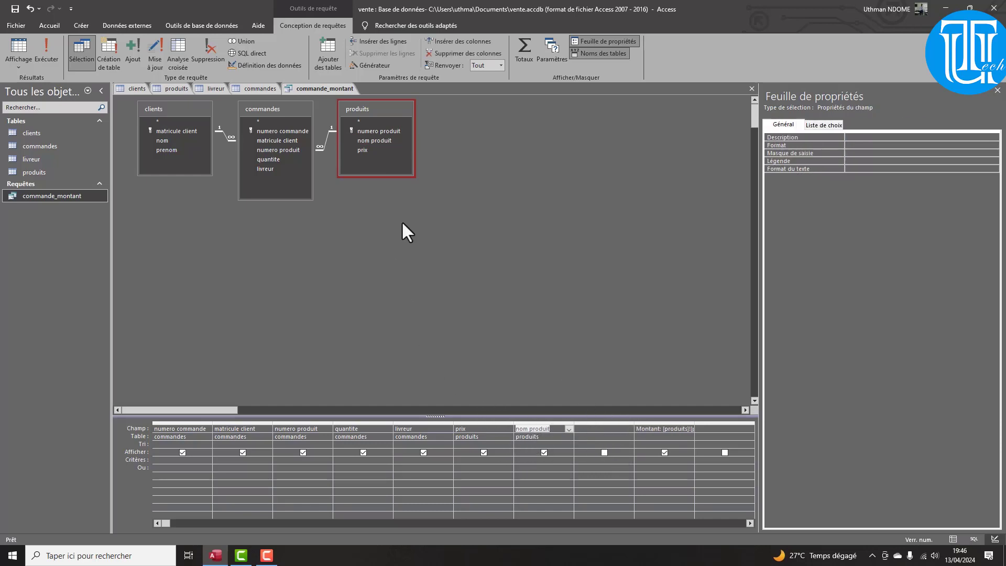
click(45, 44)
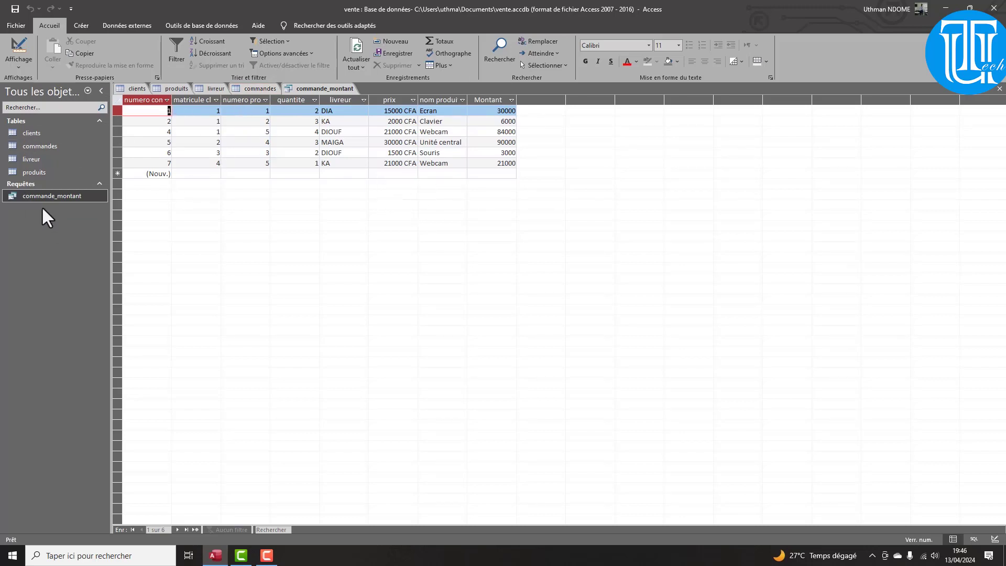
click(17, 61)
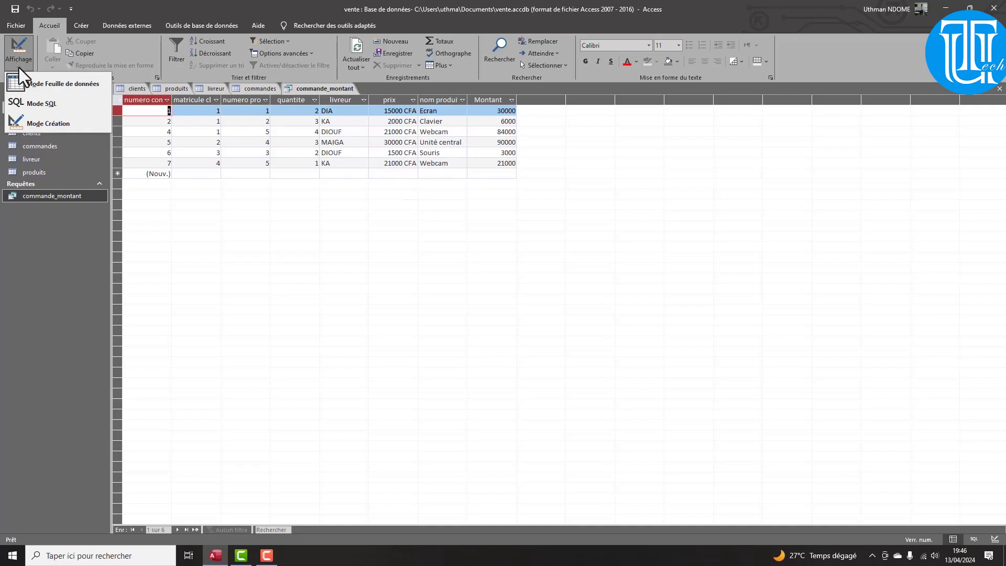
click(32, 125)
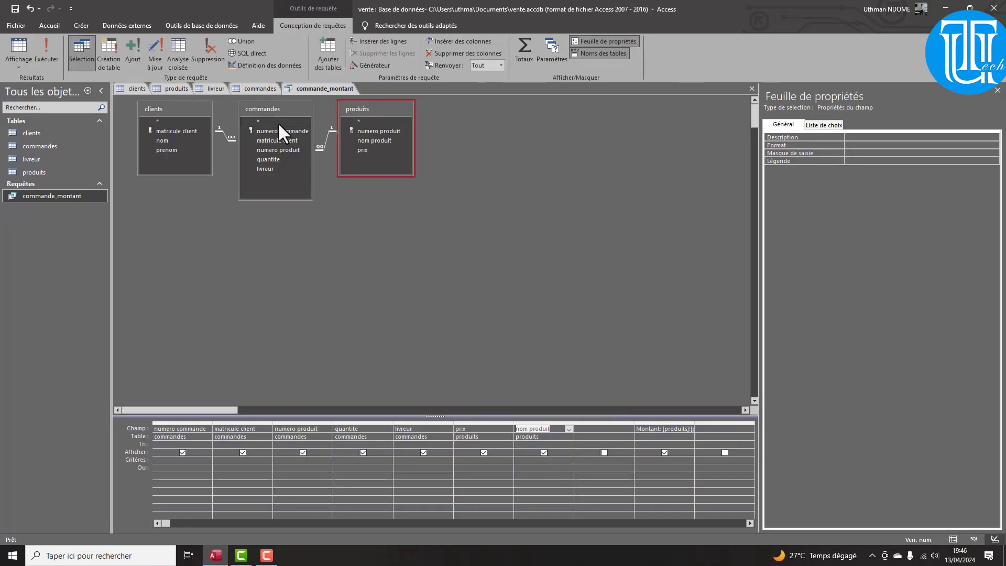
Add clients nom and prenom to the commande_montant grid and run the query
drag(161, 141, 600, 427)
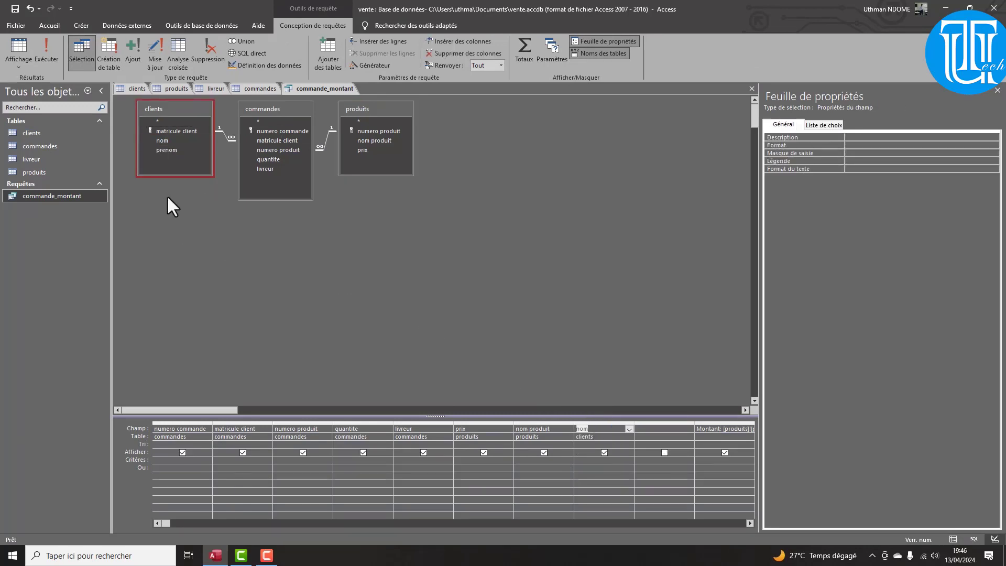
drag(169, 150, 655, 428)
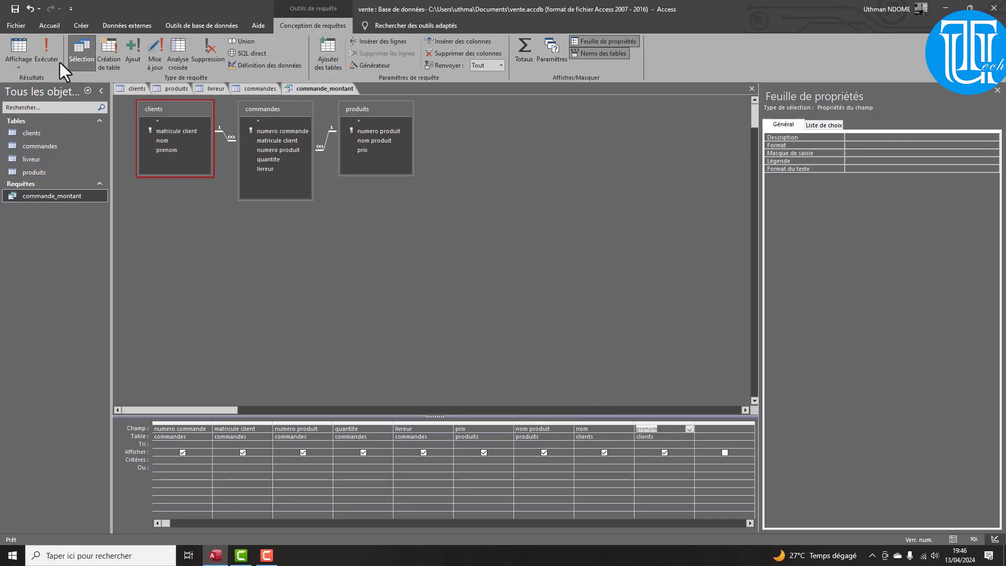
click(42, 55)
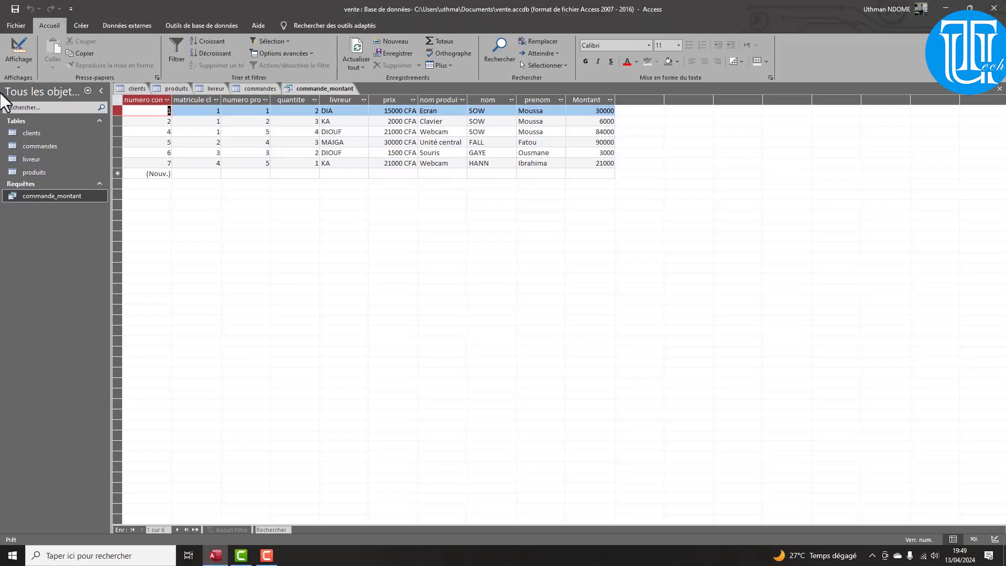
Save commande_montant, reopen commerces.accdb from the recent list and enable its content
click(15, 25)
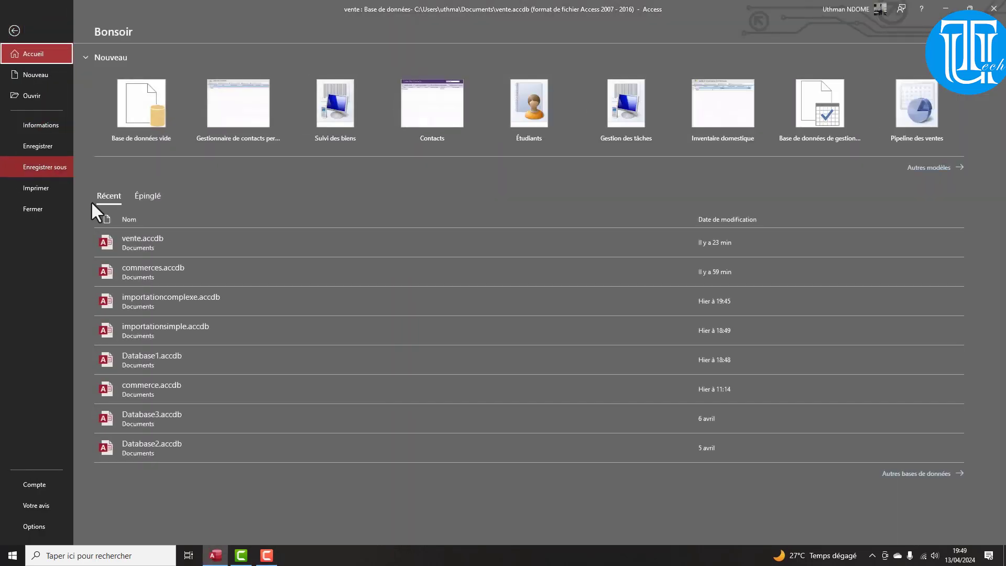
click(172, 272)
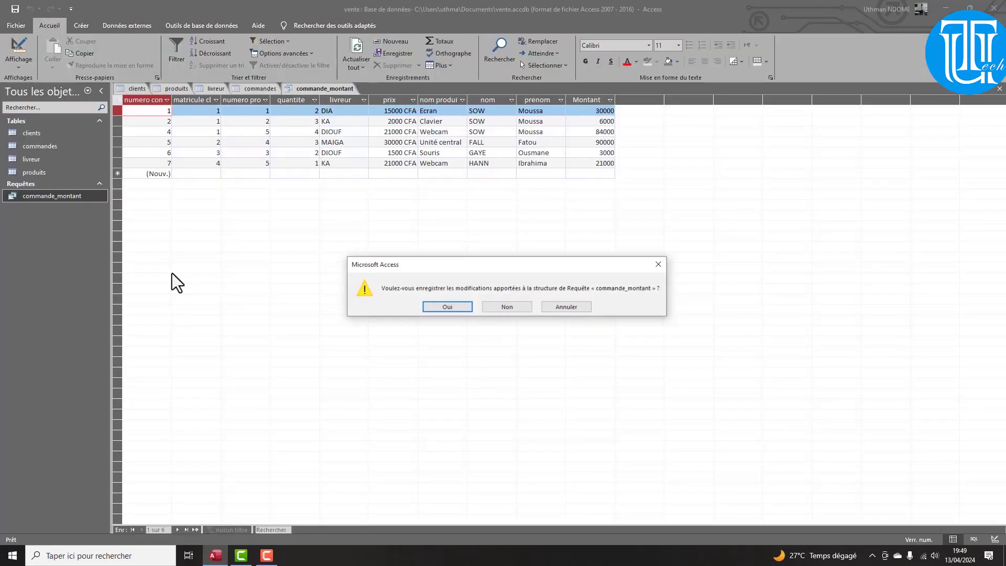
click(445, 308)
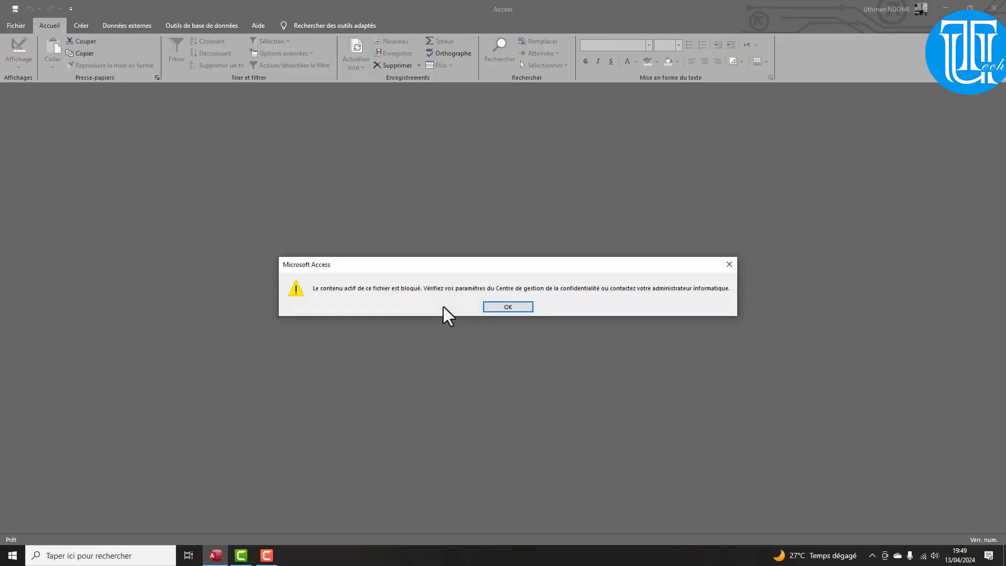
click(509, 306)
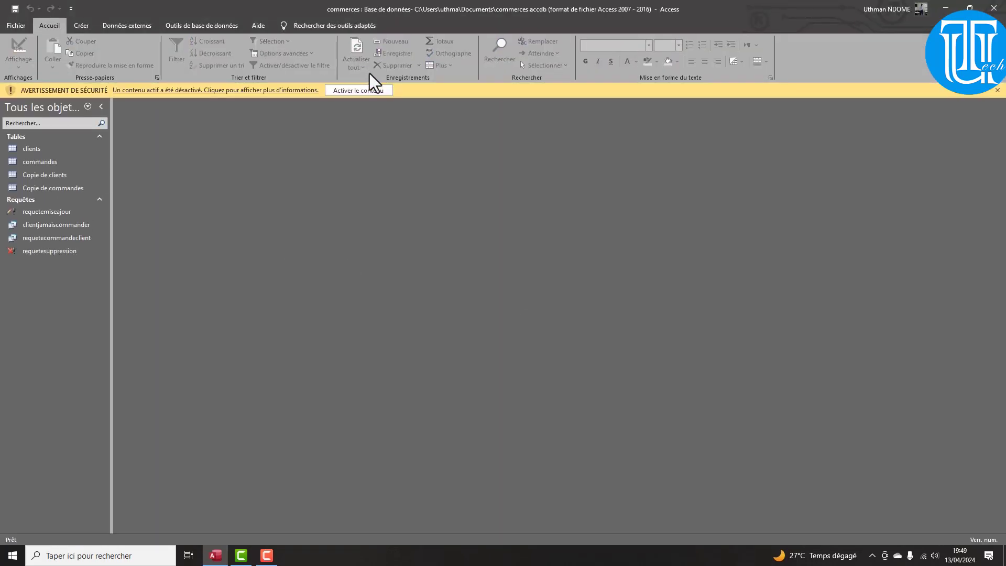
click(352, 93)
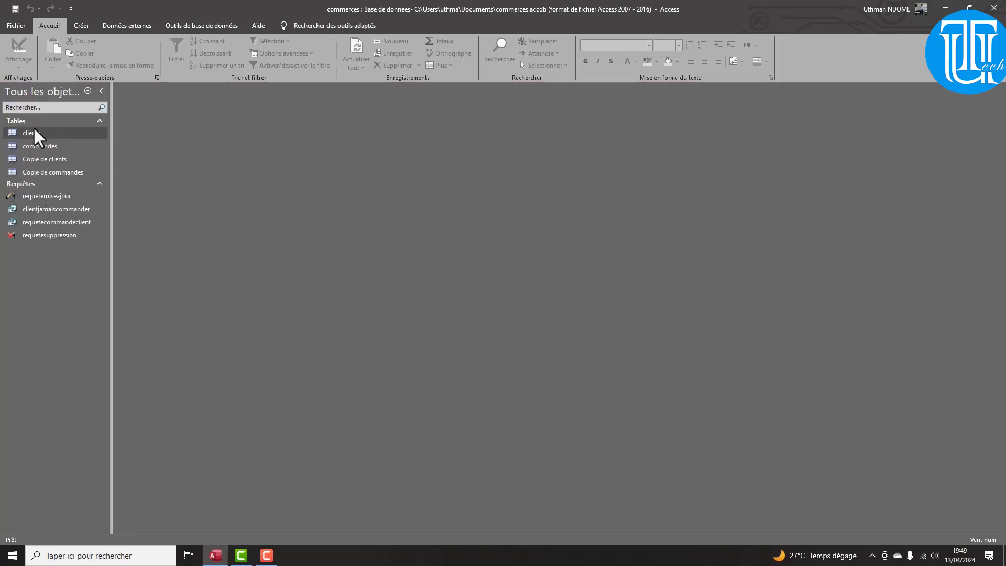
Delete the old clients and commandes tables, including the clients relationships
click(31, 135)
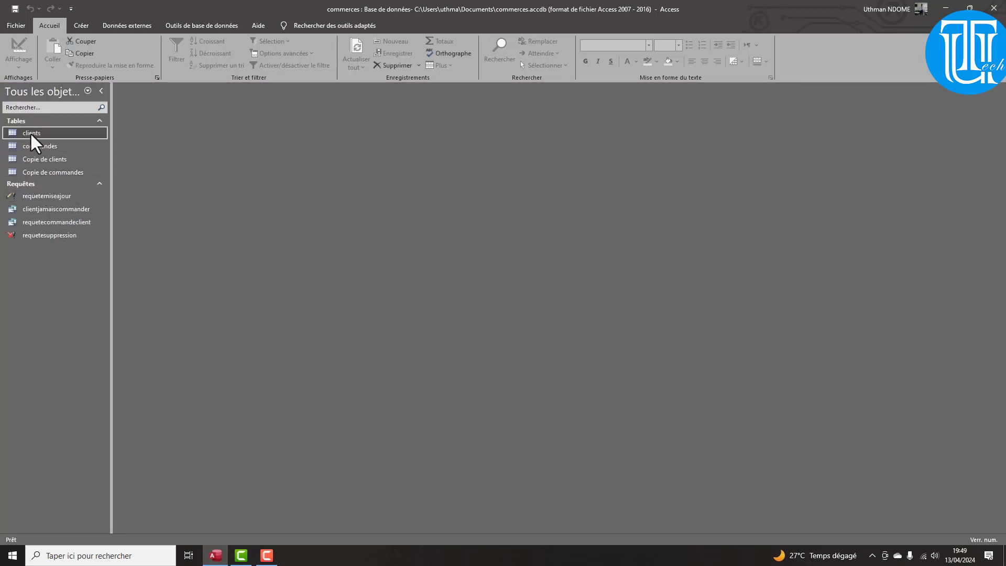
right_click(32, 134)
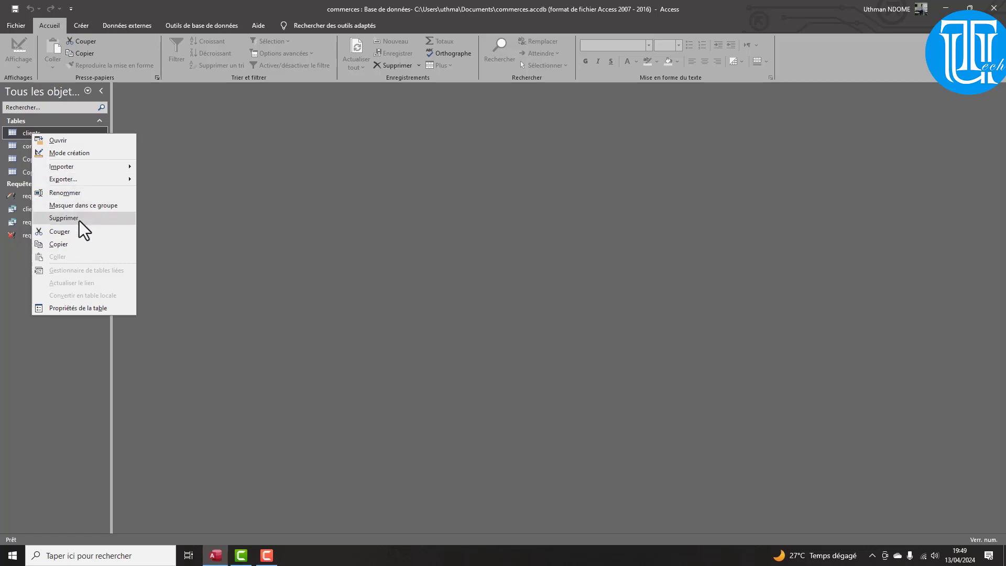
click(69, 218)
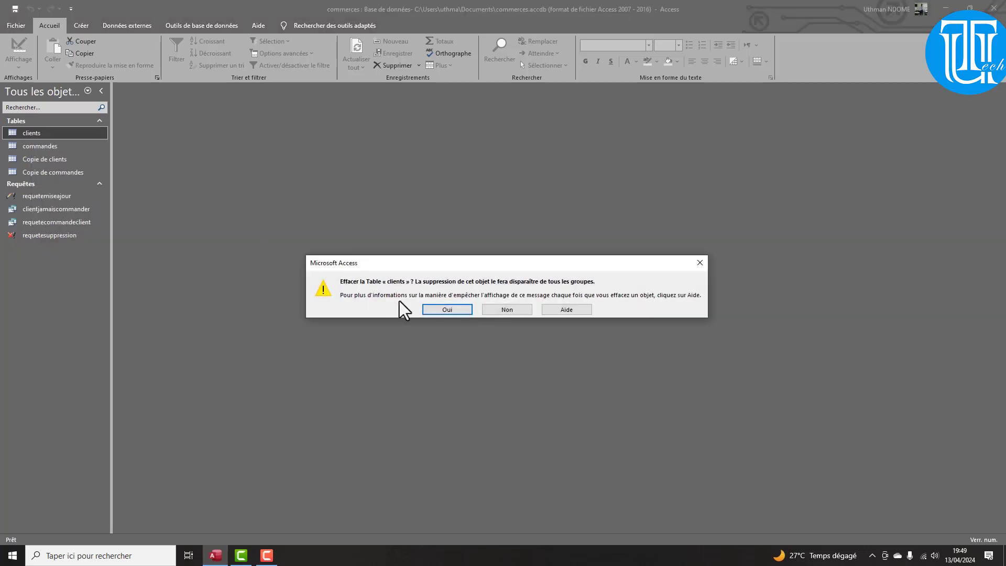
click(445, 313)
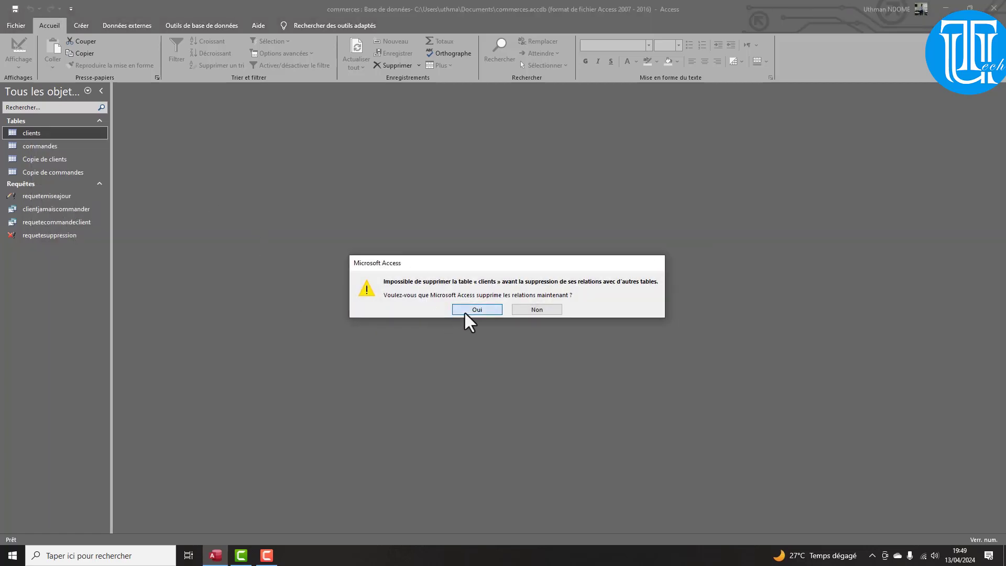
click(469, 311)
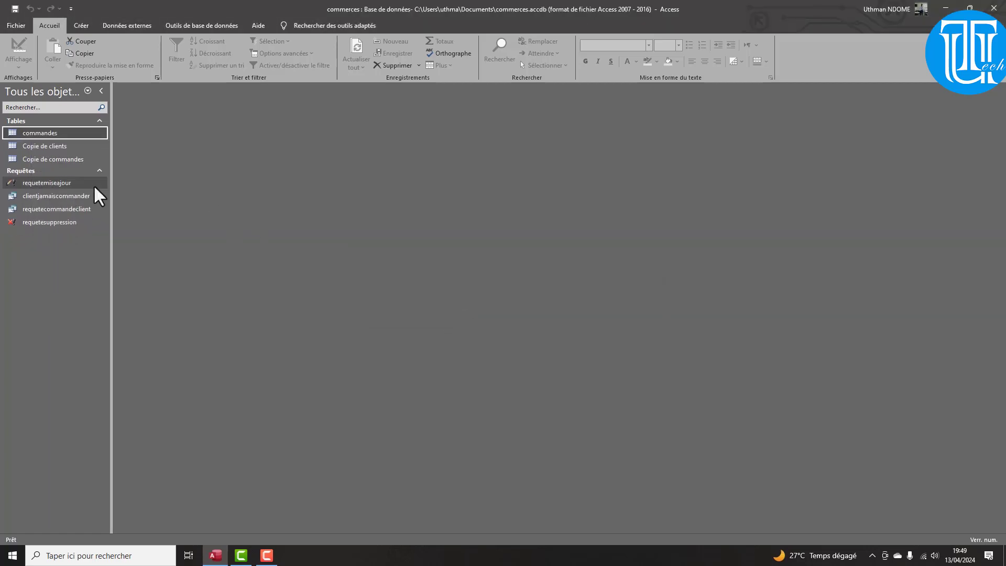
right_click(32, 132)
click(76, 216)
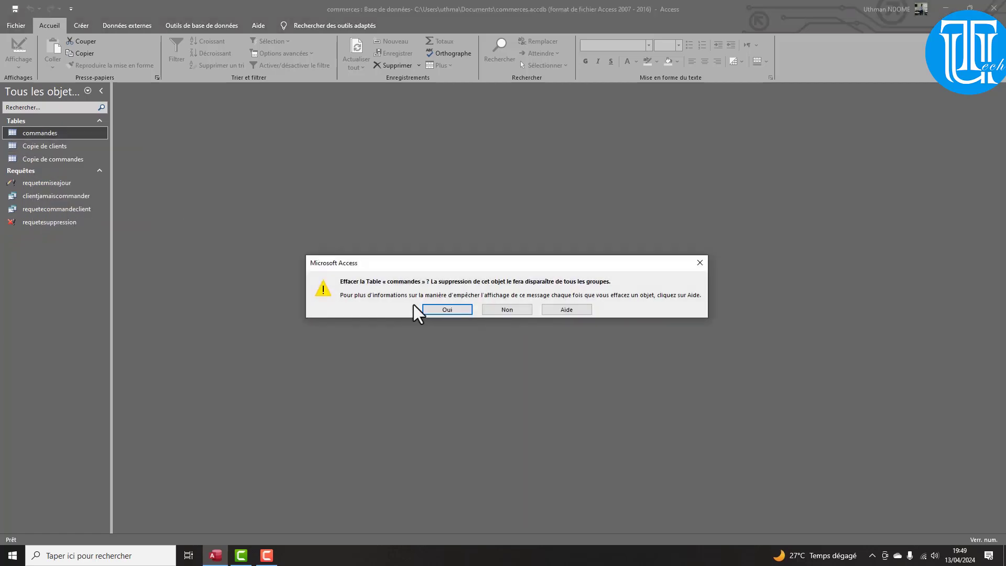
click(439, 315)
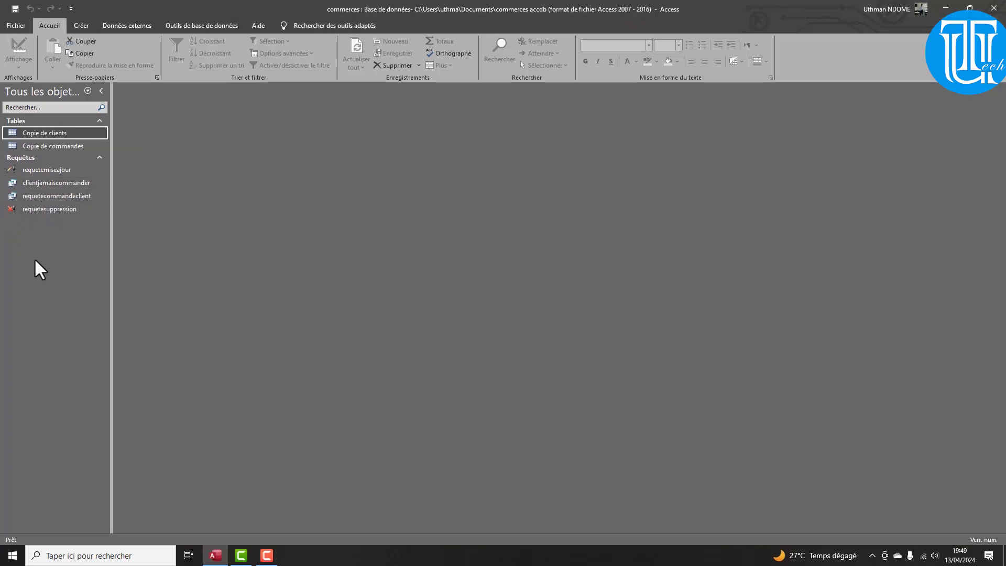
Delete the queries requetemiseajour, clientjamaiscommander, requetecommandeclient and requetesuppression
click(39, 172)
right_click(39, 173)
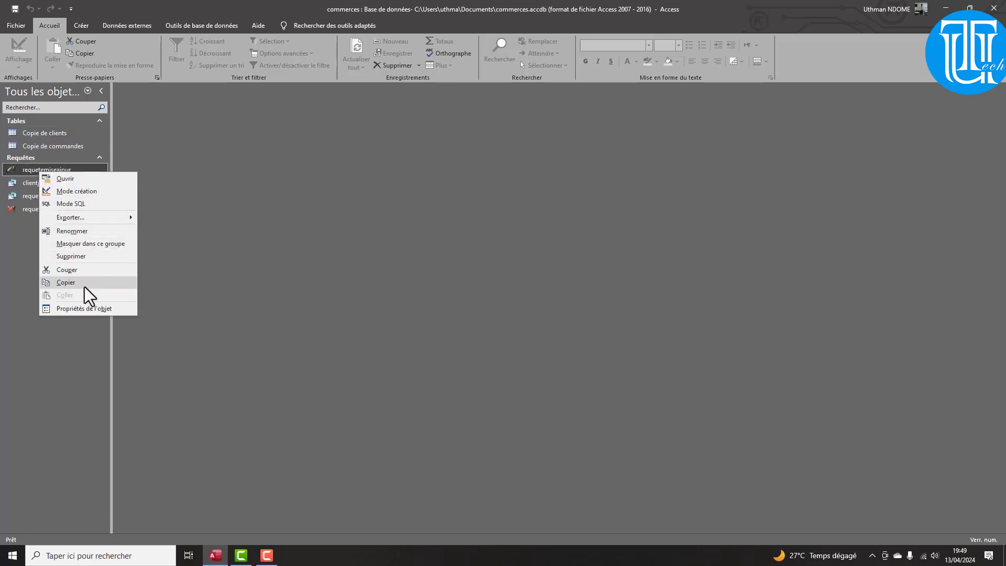
click(79, 258)
click(443, 310)
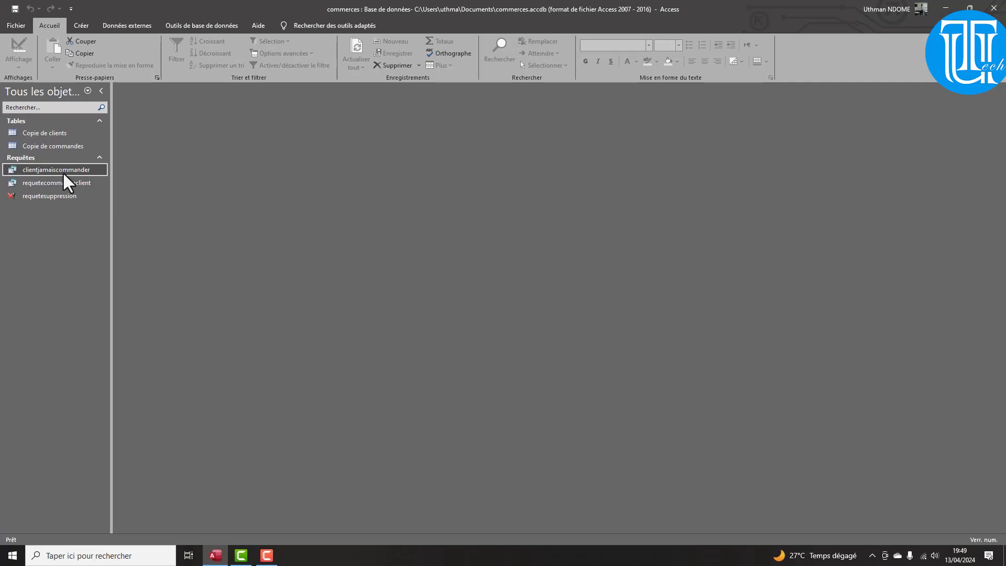
right_click(65, 173)
click(100, 257)
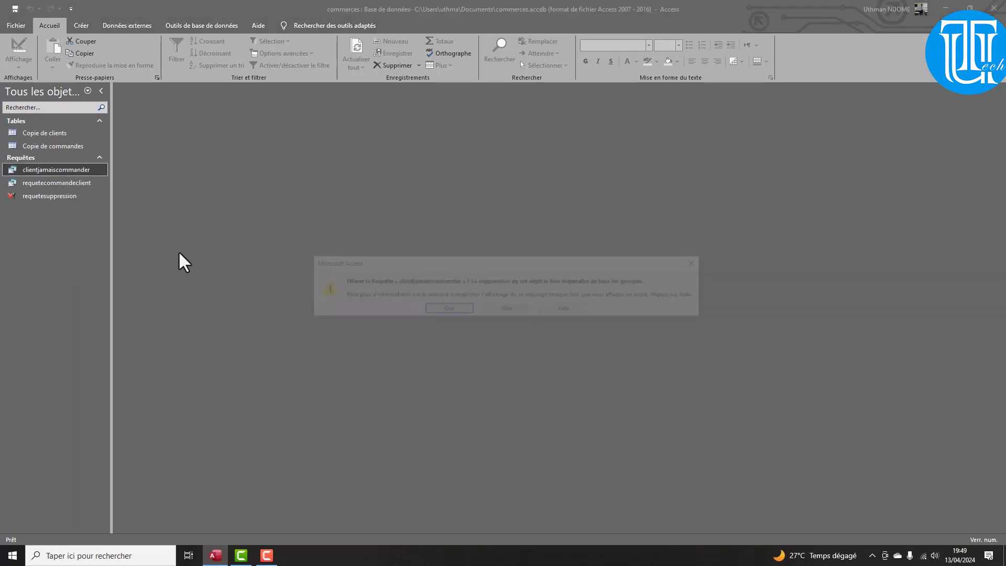
click(446, 309)
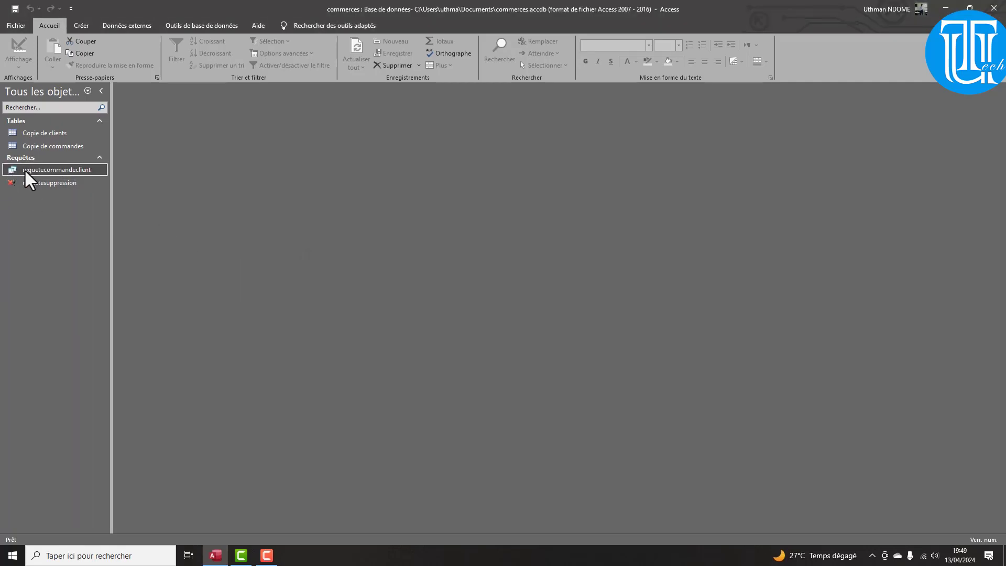
right_click(26, 171)
click(83, 254)
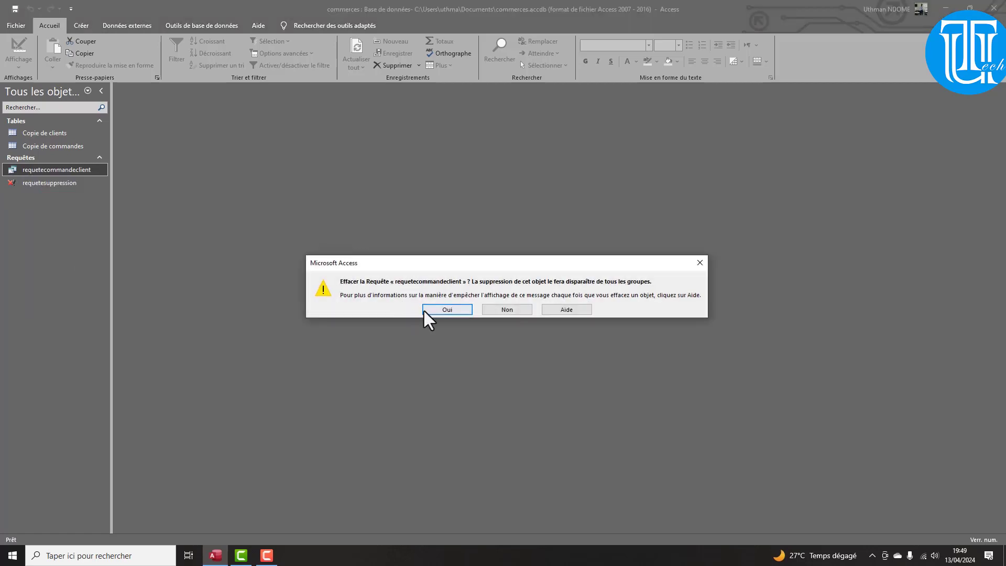
click(443, 311)
right_click(41, 176)
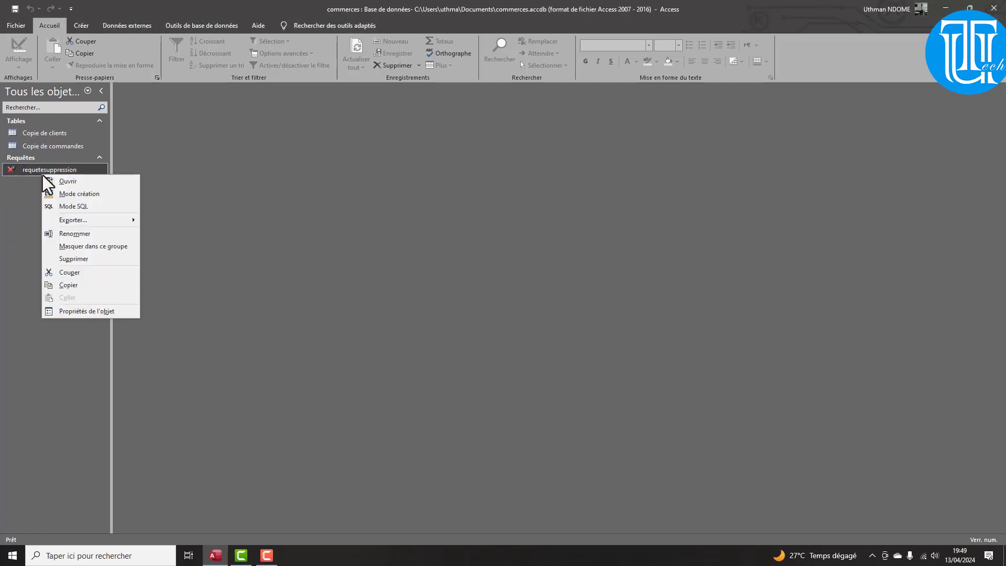
click(85, 259)
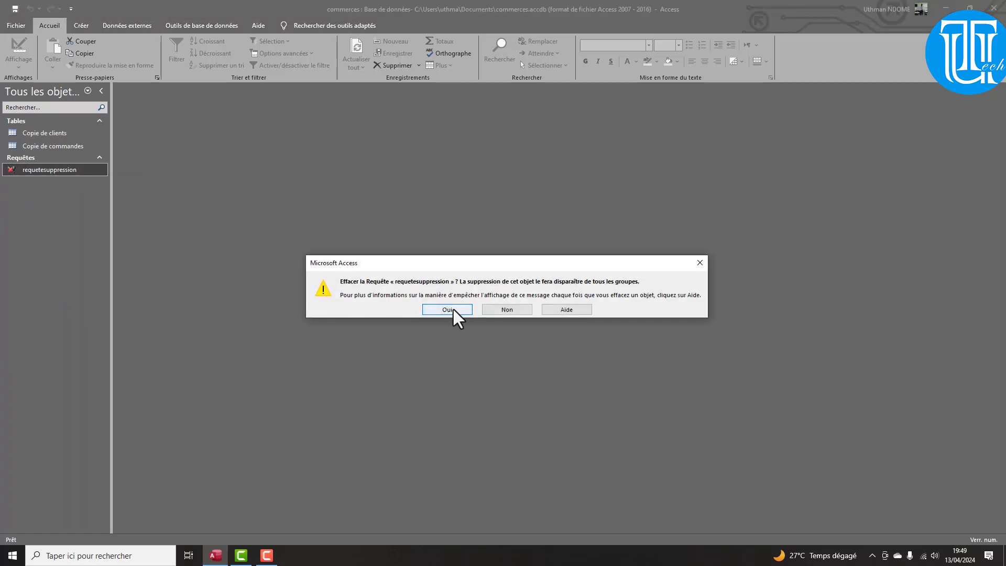
click(454, 311)
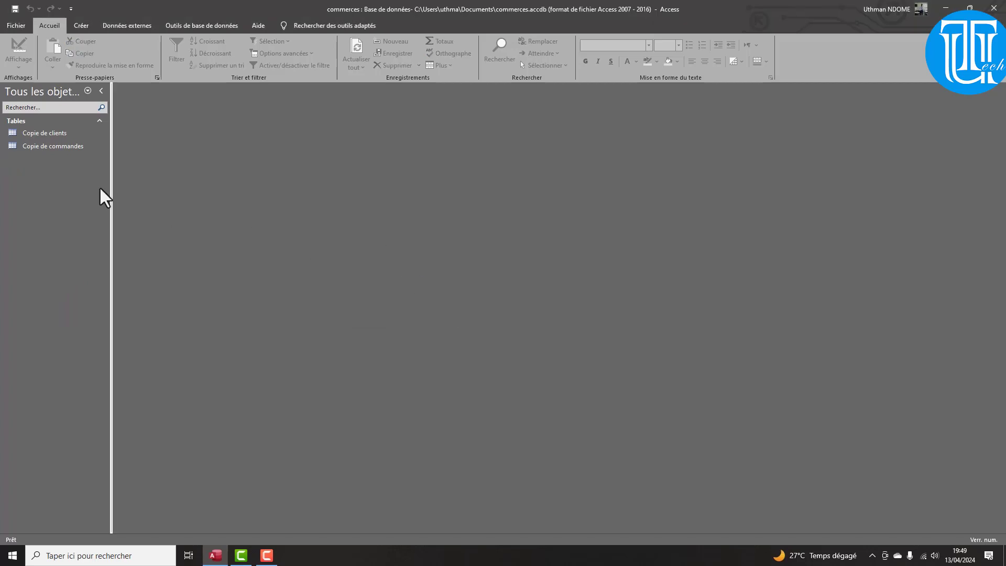
Rename 'Copie de clients' to clients and 'Copie de commandes' to commandes
right_click(61, 134)
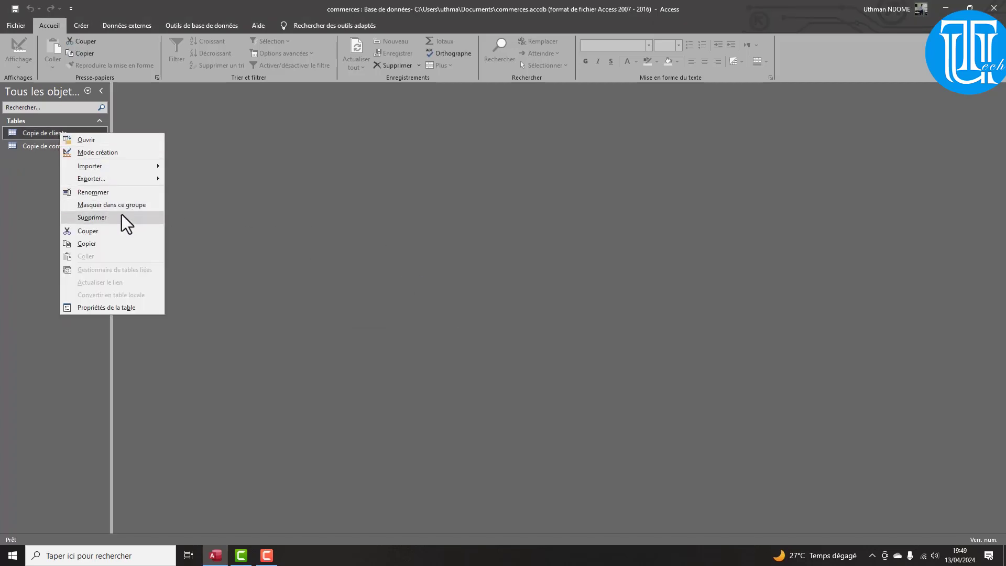
click(101, 192)
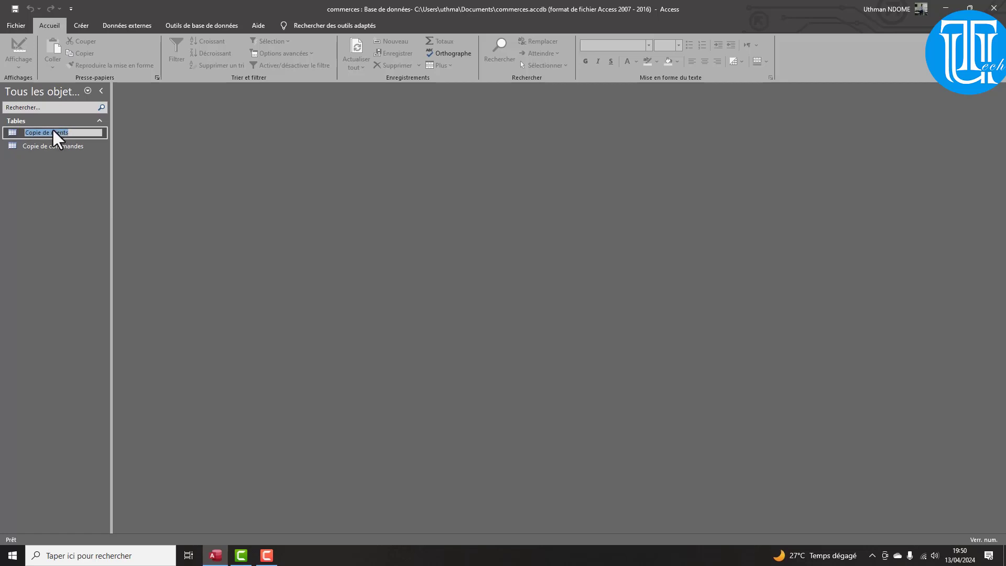
drag(50, 133, 3, 126)
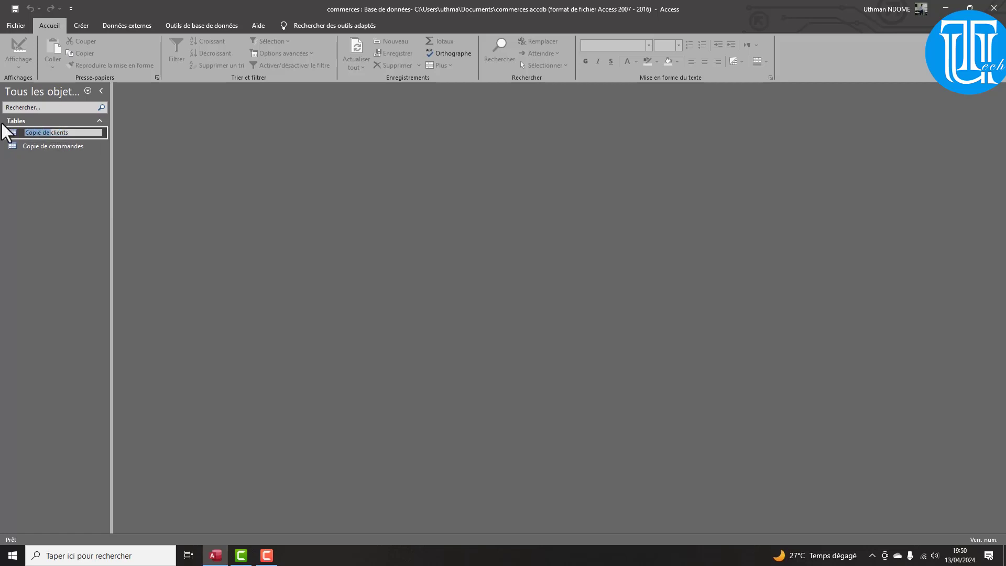
key(Delete)
click(42, 147)
right_click(46, 148)
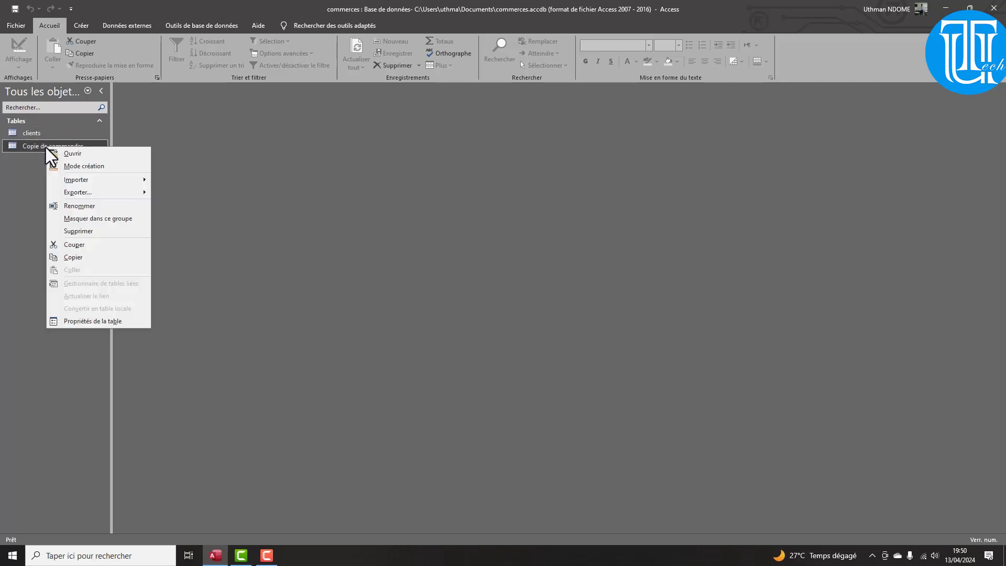
click(83, 210)
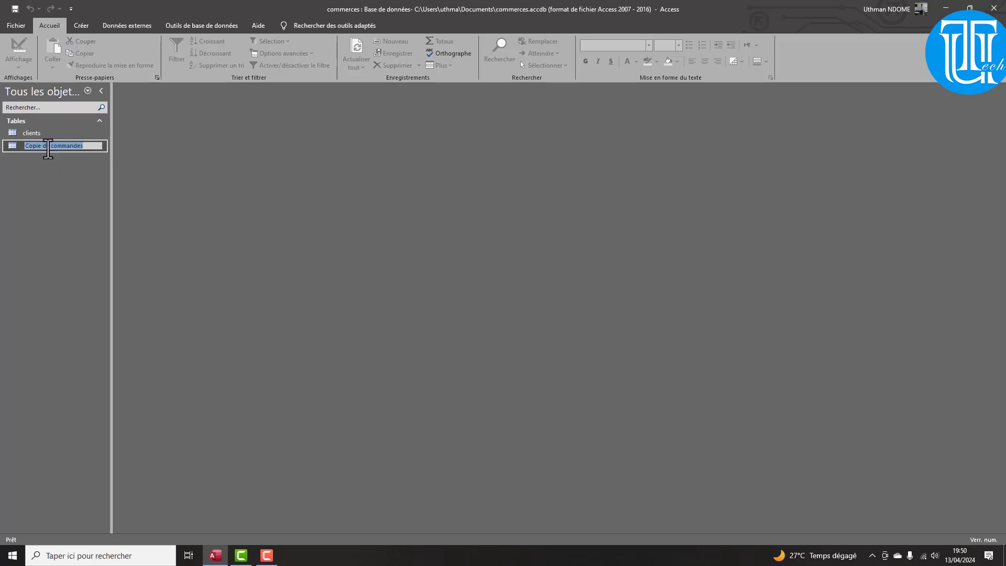
drag(50, 147, 9, 146)
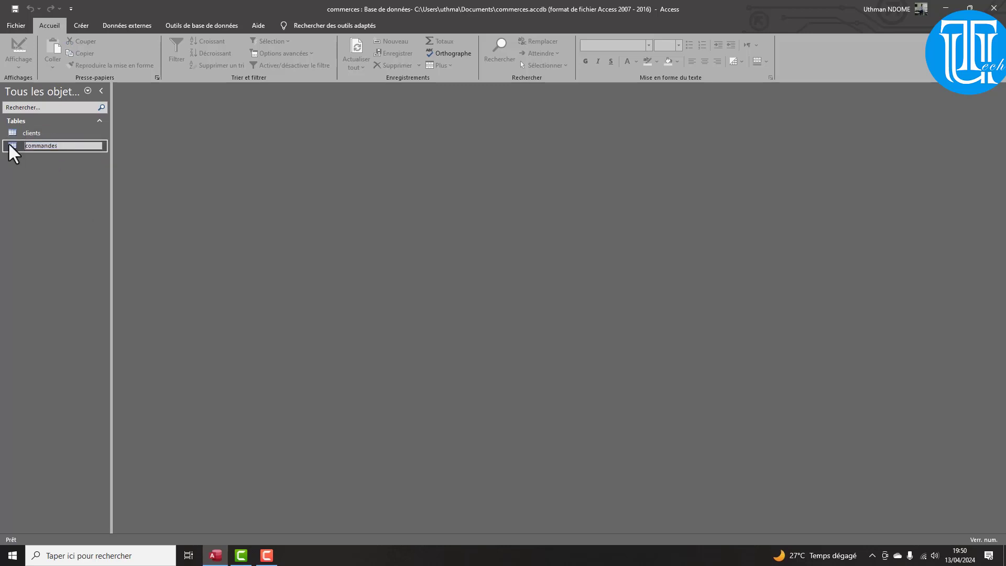
key(Delete)
key(Return)
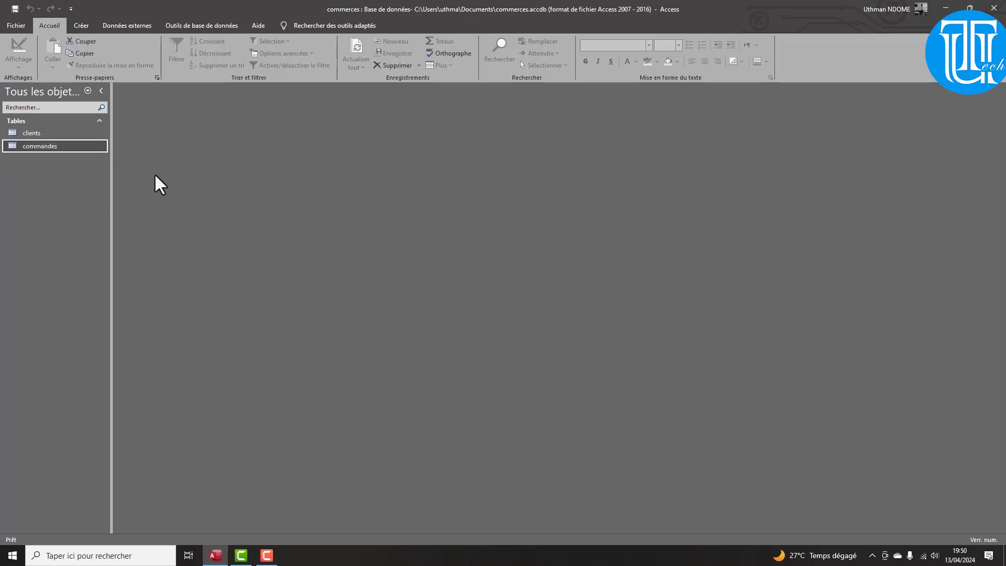
Create a one-to-many clients–commandes relationship on matricule client with referential integrity and cascade updates
click(193, 25)
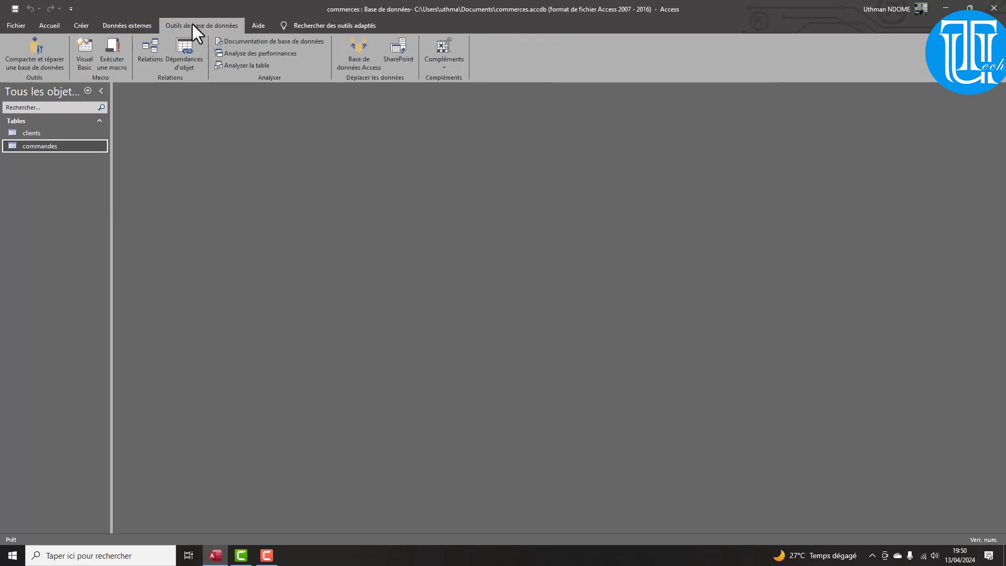
click(151, 50)
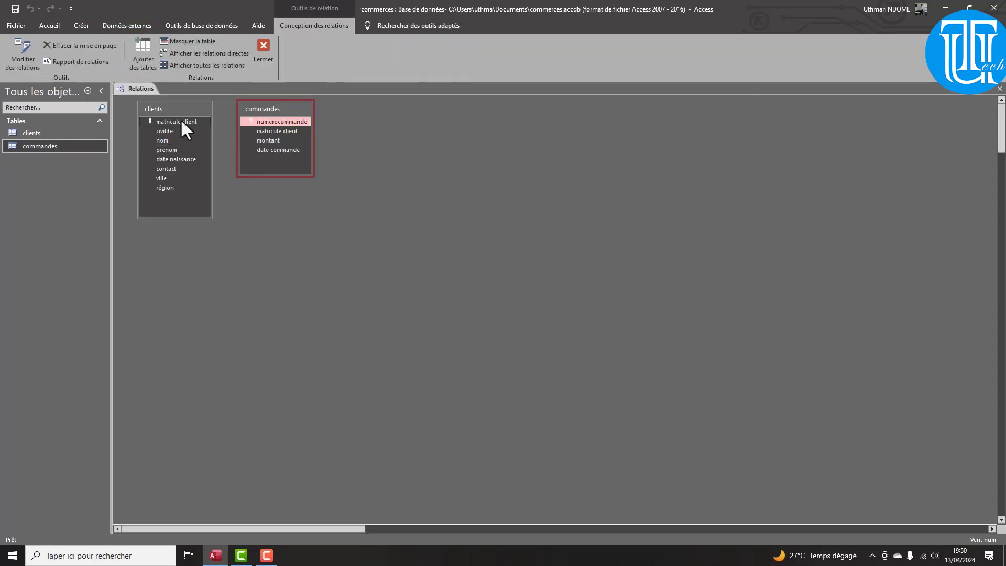
drag(181, 122, 271, 130)
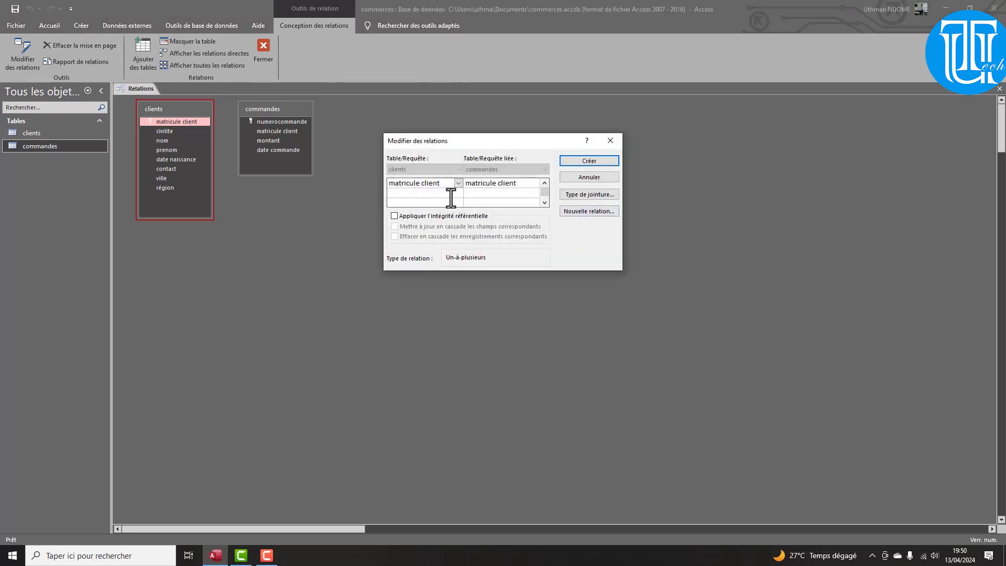
click(396, 215)
click(396, 227)
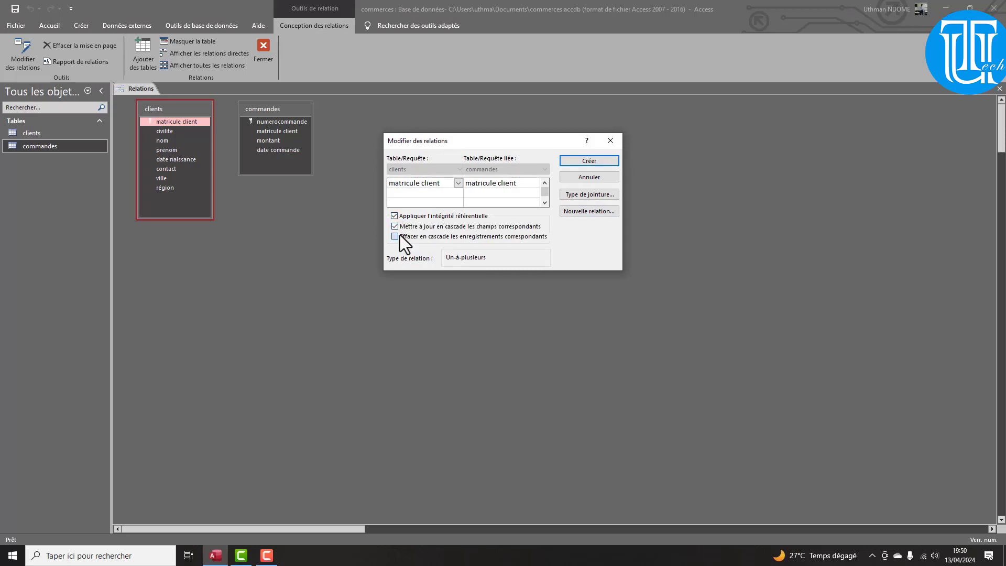
click(590, 161)
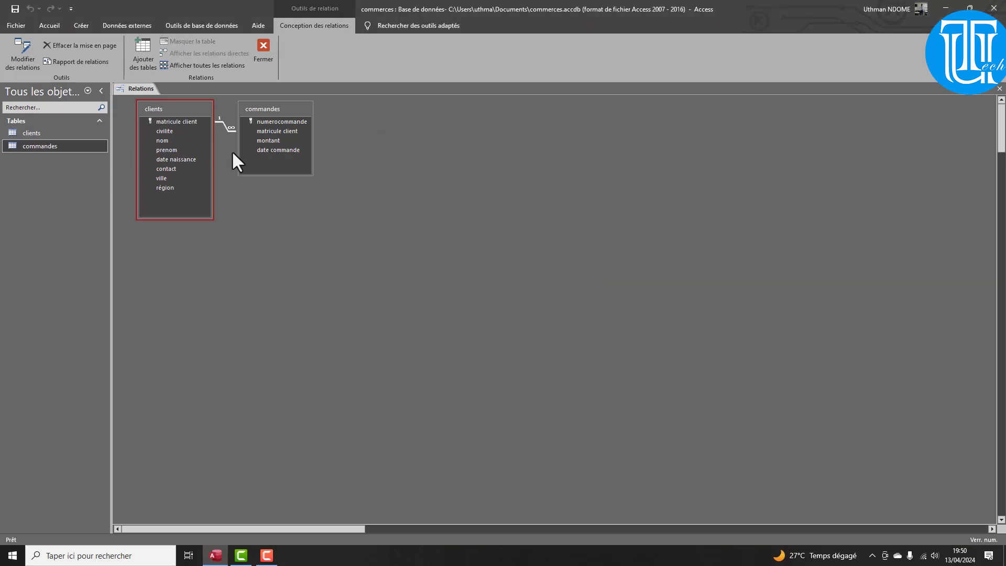
Open the clients and commandes datasheets, then select the clients table
double_click(45, 134)
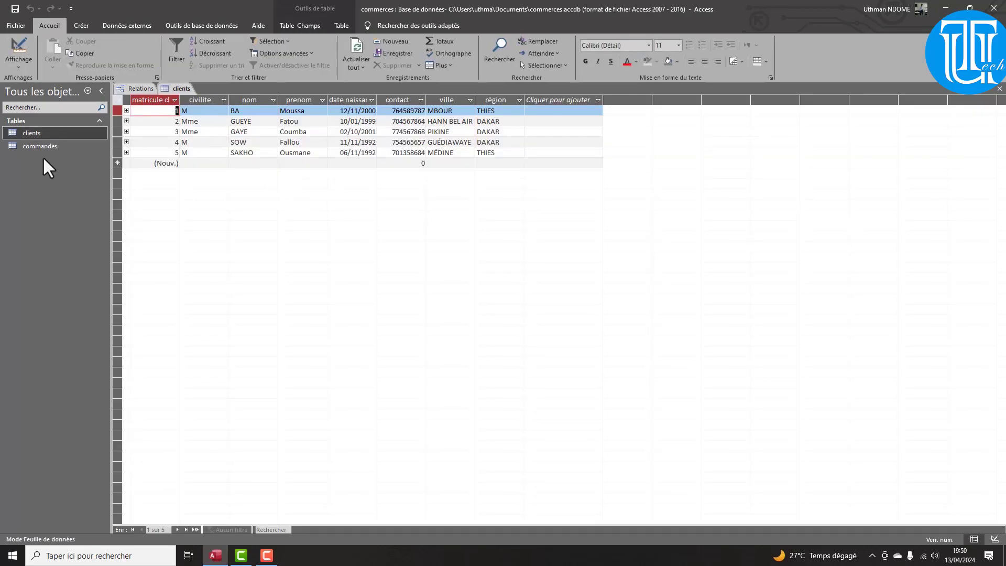
double_click(33, 146)
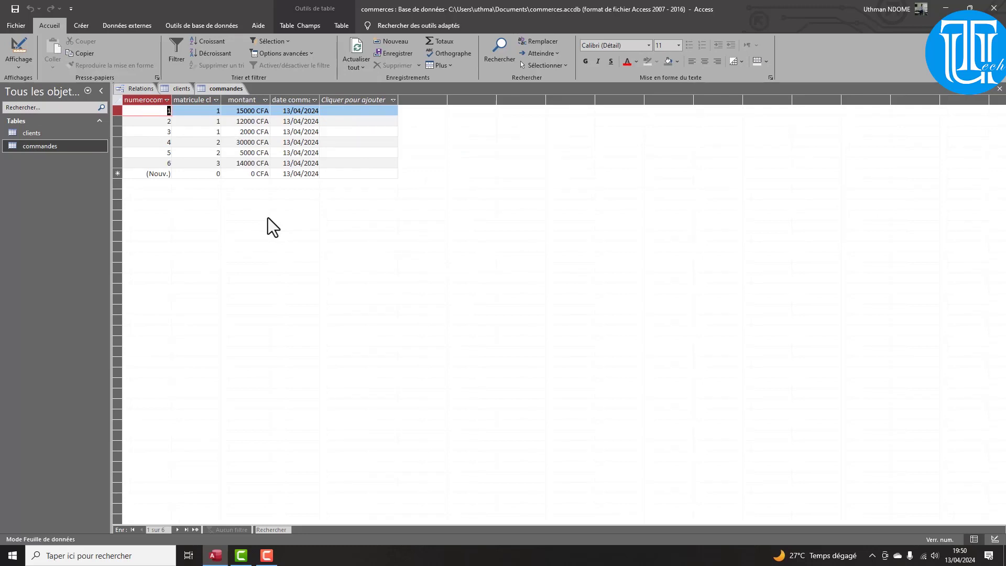
click(66, 132)
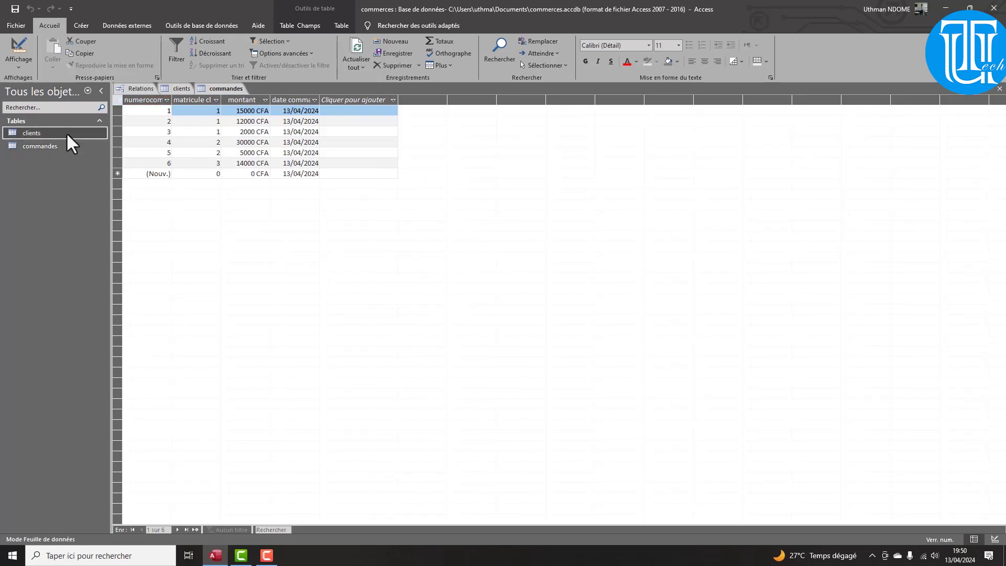
click(90, 27)
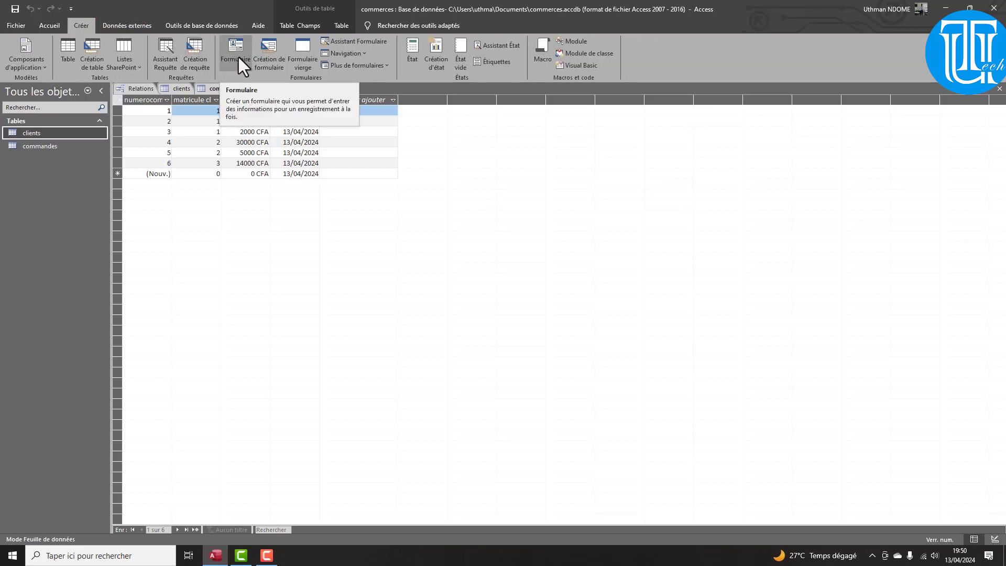
Close the Relations window, build a Formulaire from clients, and show it in Mode Formulaire
double_click(24, 132)
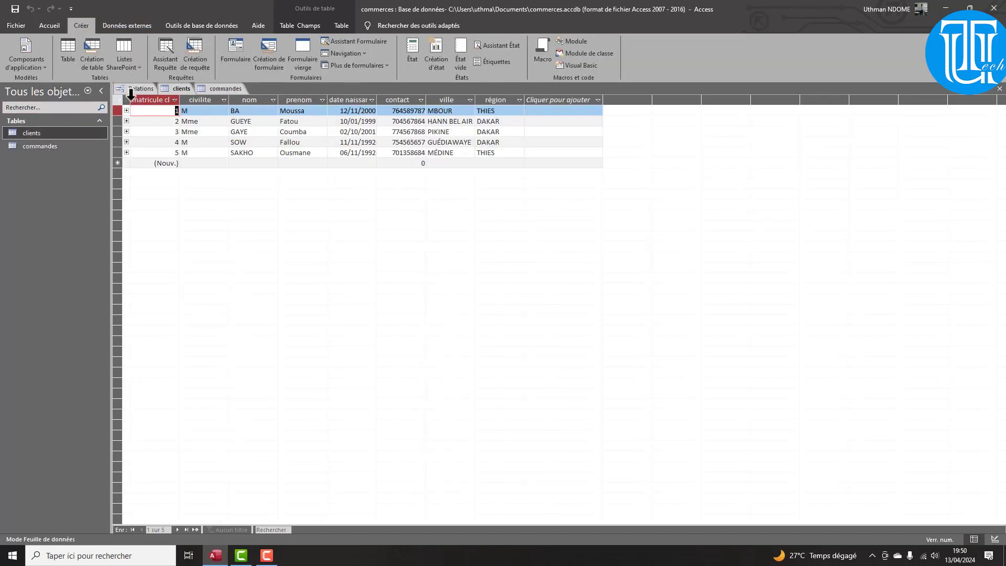
right_click(137, 90)
click(165, 110)
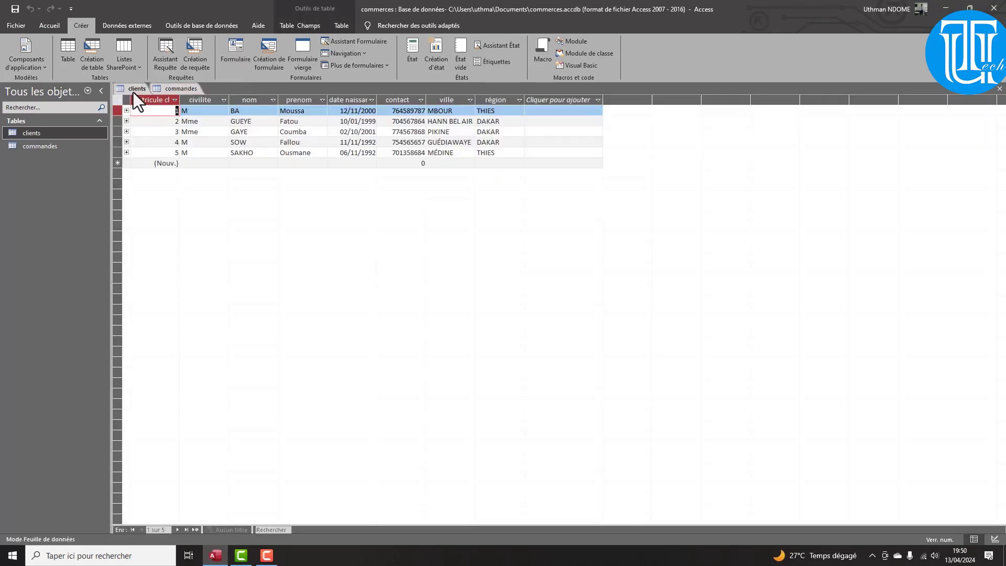
click(231, 55)
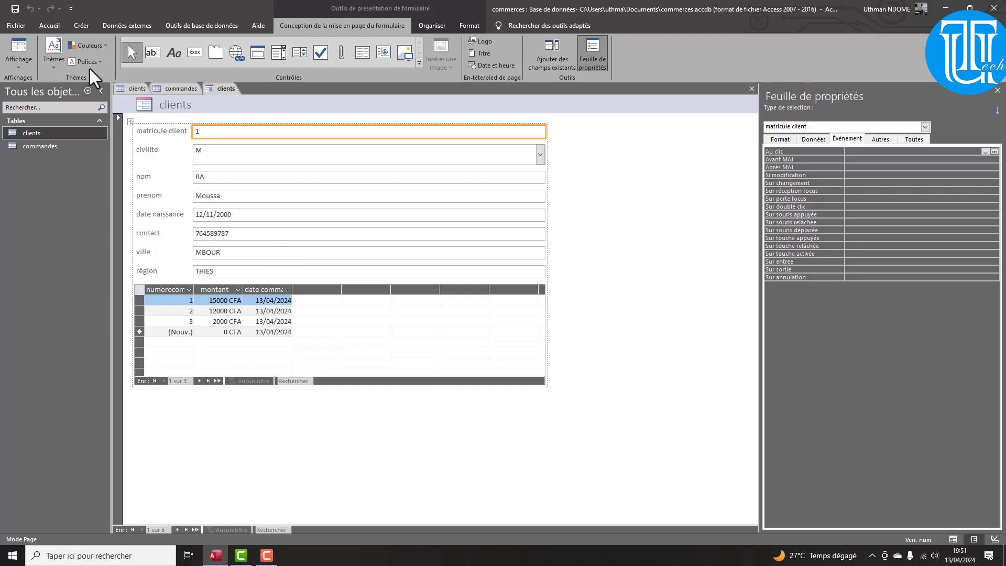
click(21, 57)
click(21, 46)
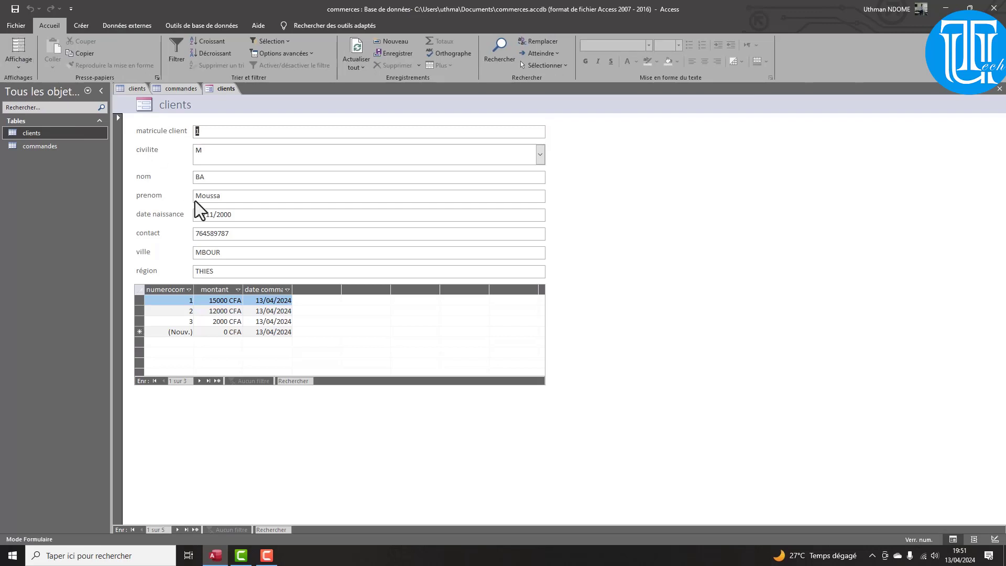
Step forward through the clients to a new blank record, then back to record 5
click(208, 380)
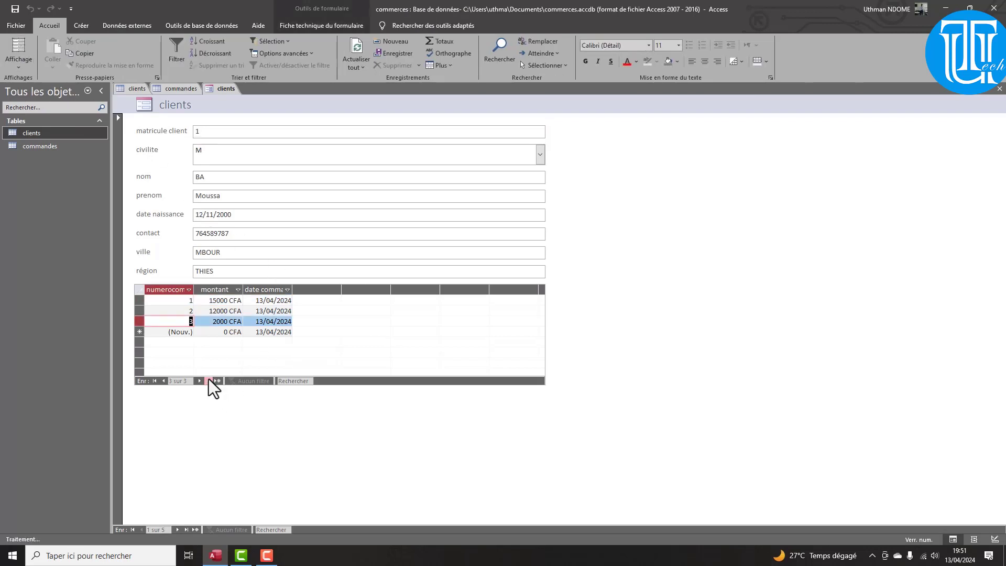
click(180, 530)
click(181, 530)
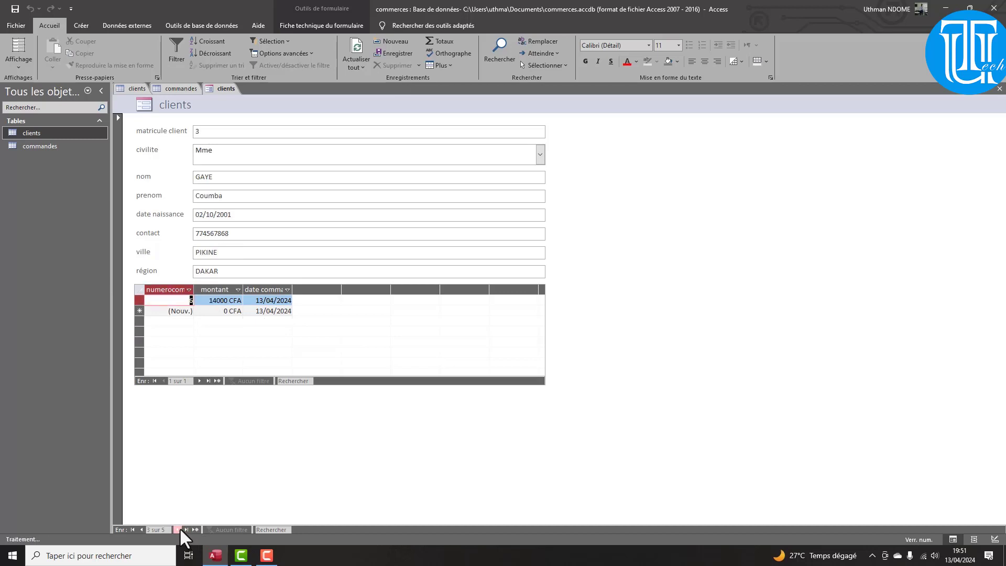
click(179, 528)
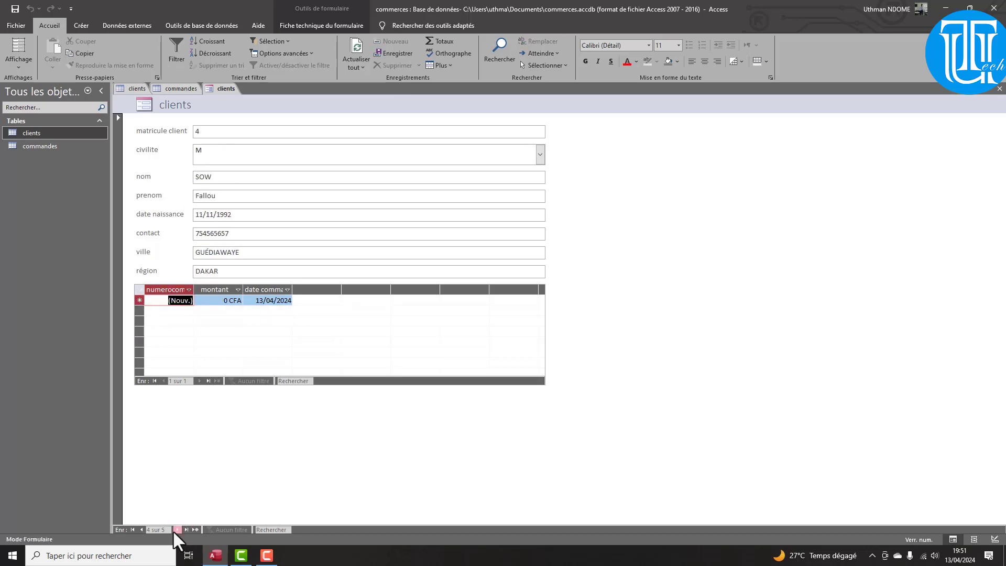
click(174, 530)
click(174, 530)
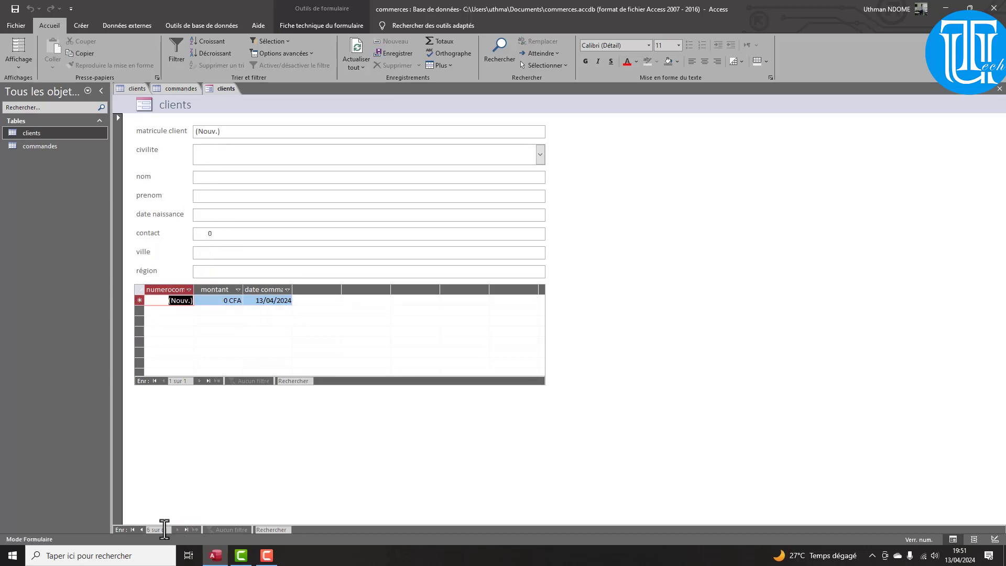
click(142, 529)
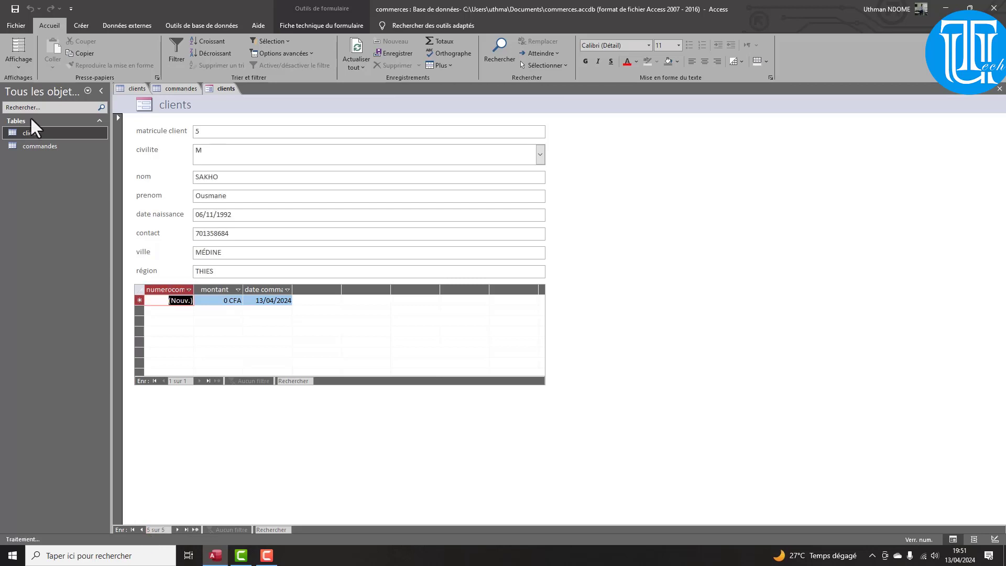
Switch the form to Mode Page and back to Mode Formulaire
click(21, 56)
click(48, 84)
click(18, 58)
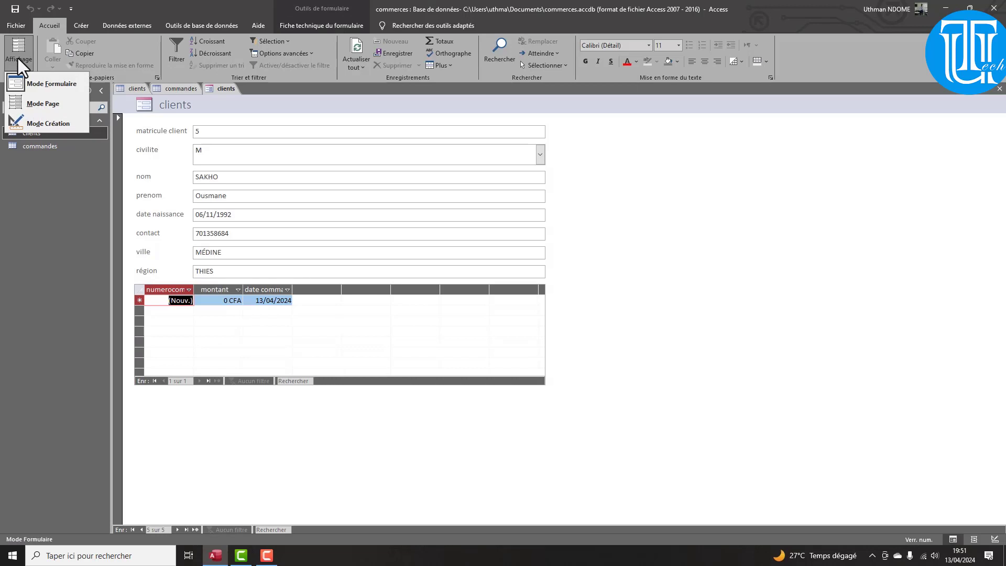
click(40, 105)
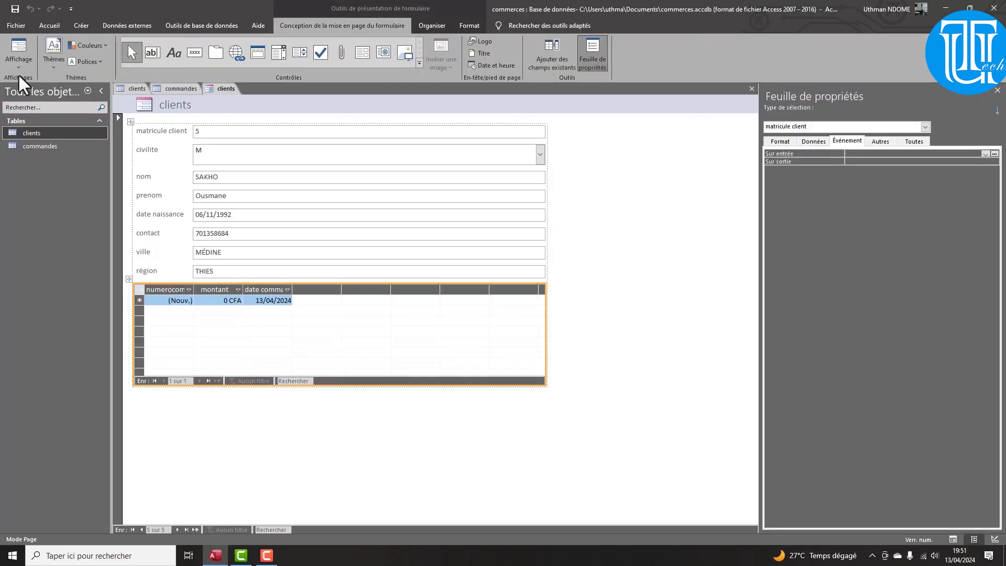
click(18, 58)
click(34, 79)
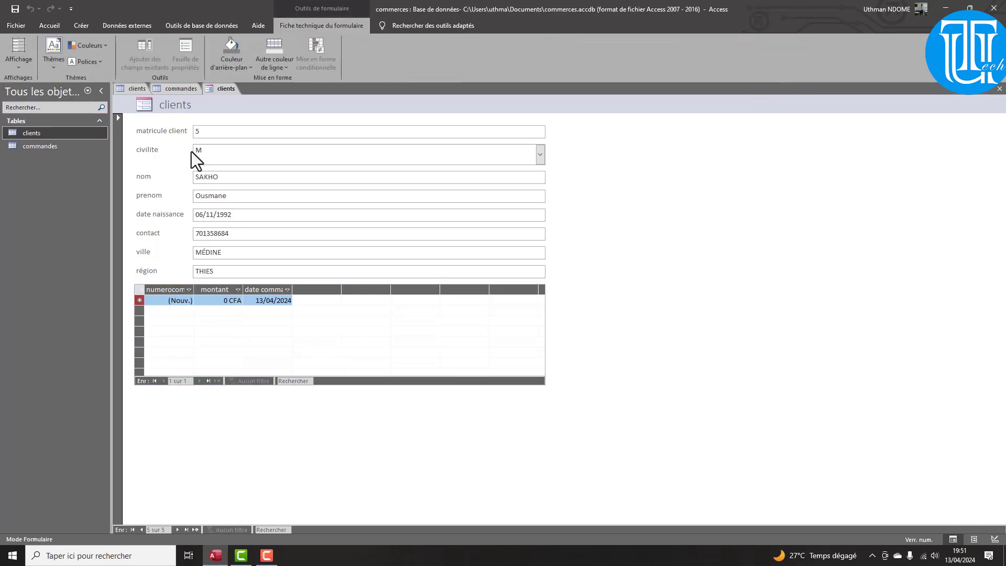
Step back to the first client, then forward to client record 3
click(177, 530)
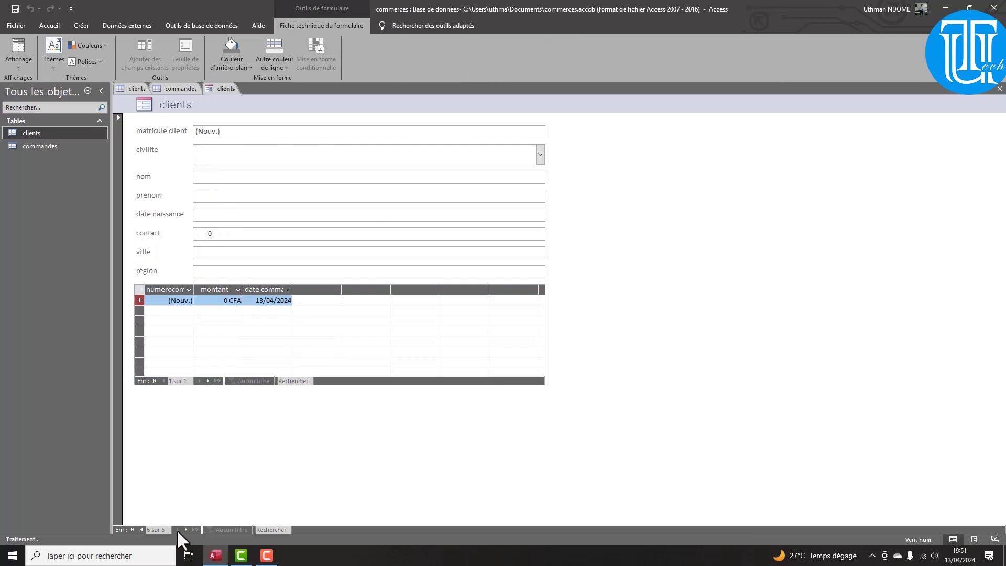
click(139, 531)
click(139, 531)
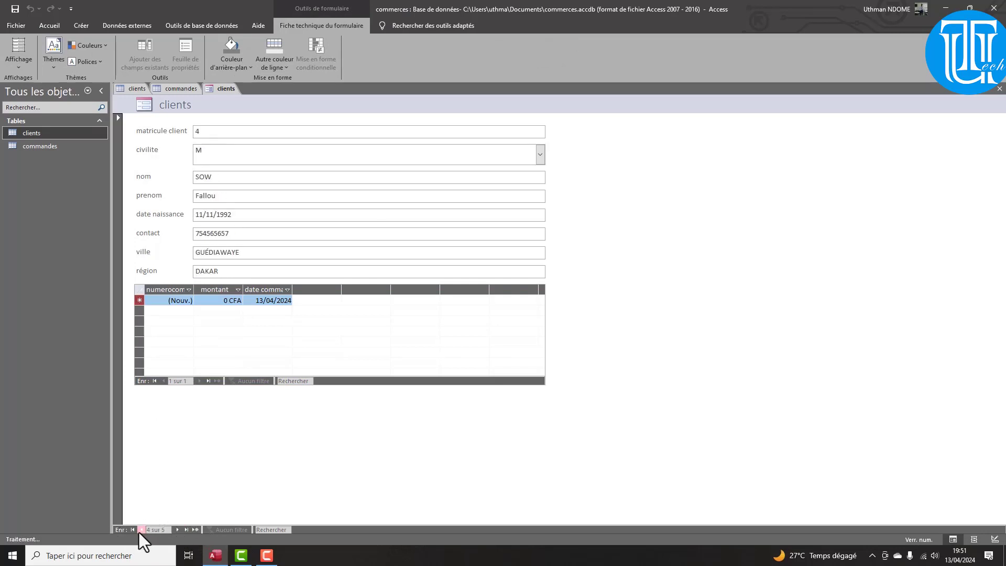
click(139, 530)
click(139, 531)
click(139, 530)
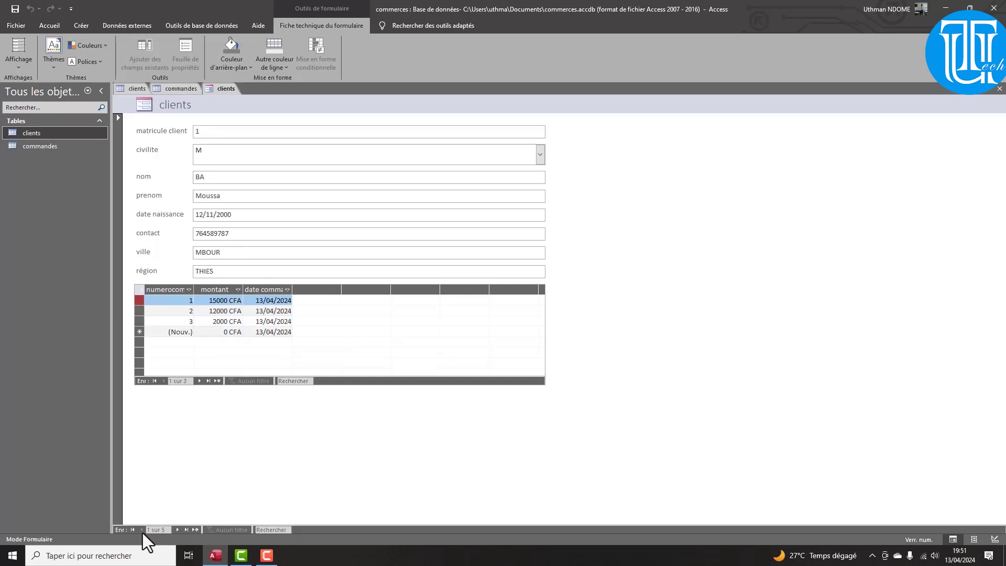
click(177, 529)
click(177, 530)
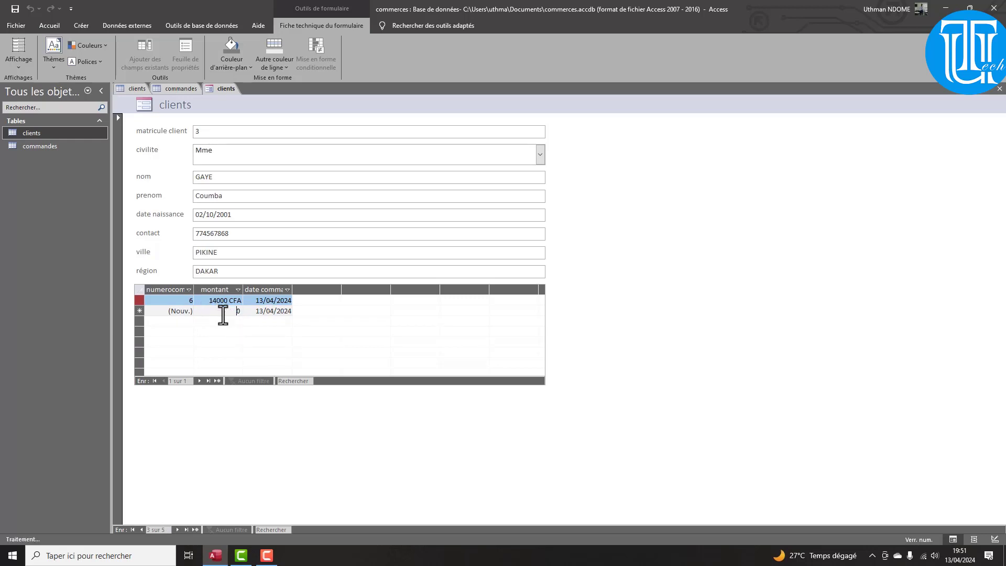
Add a 16000 CFA order for client 3 in the commandes subform
click(221, 311)
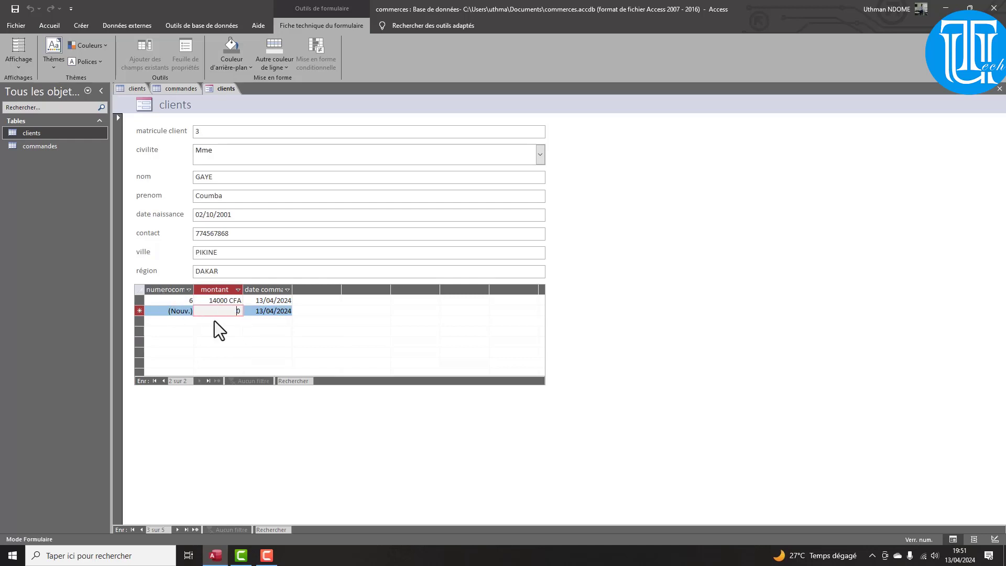
text(16000)
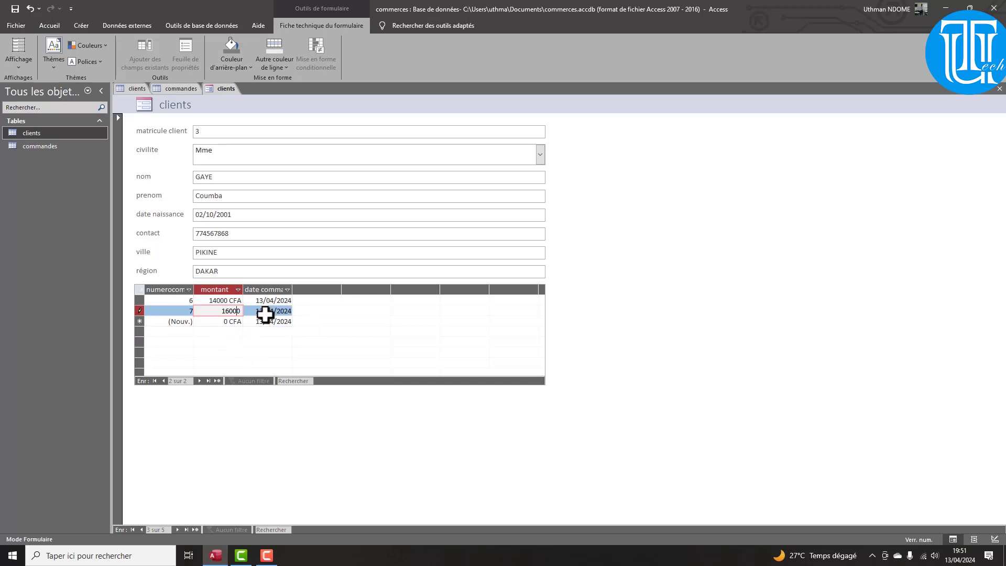
key(Tab)
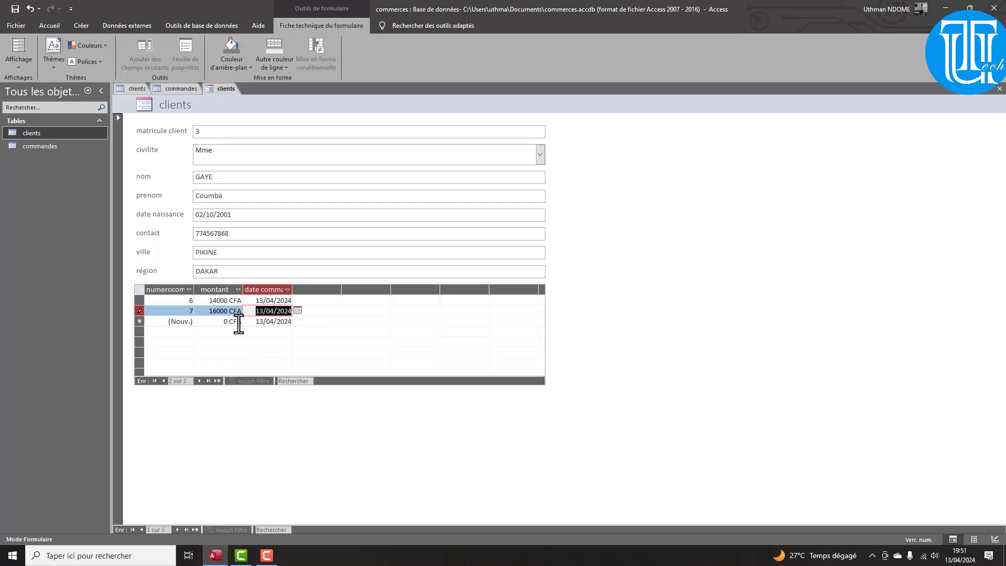
key(Tab)
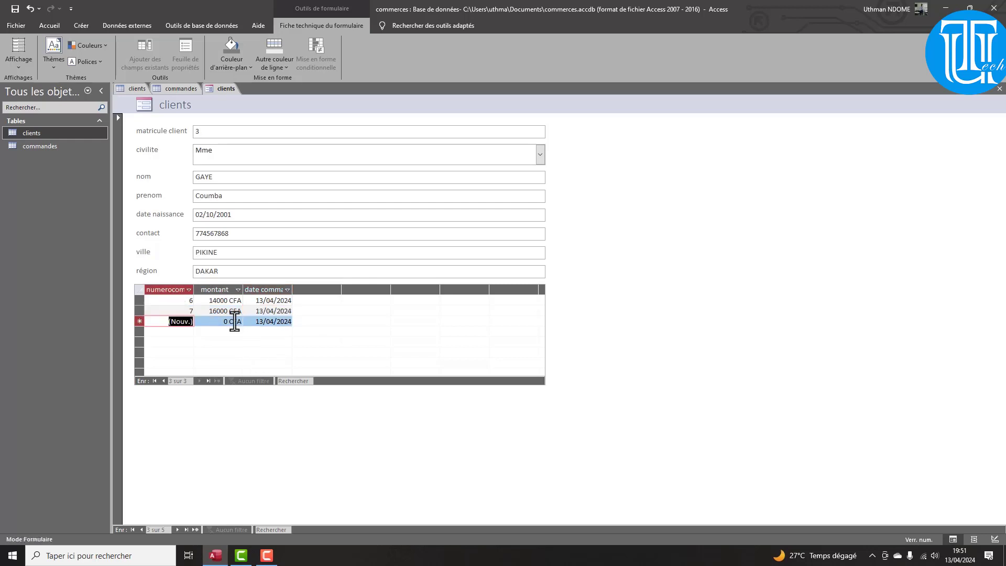
Move to client 4 and enter a 13000 CFA amount for a new order
click(178, 530)
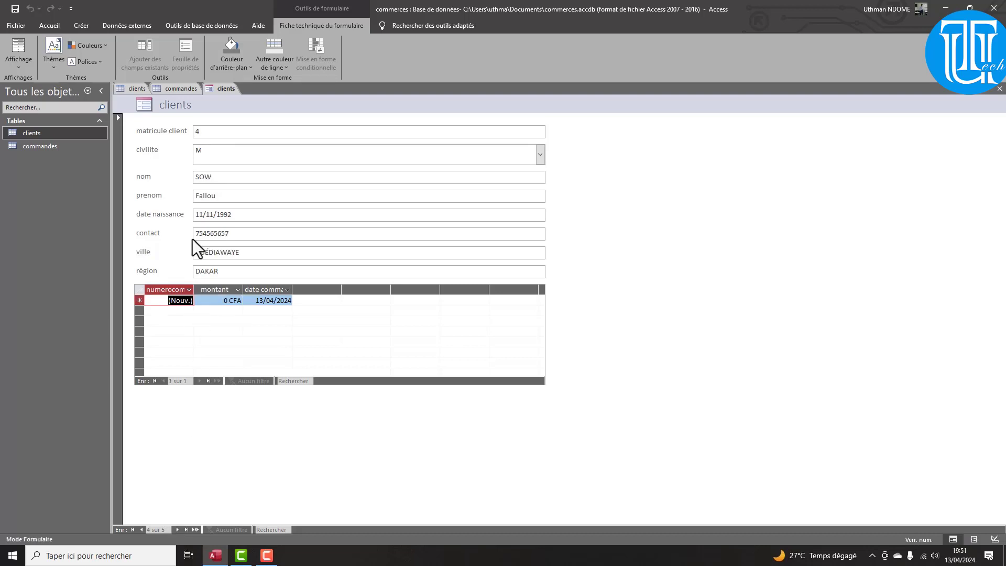
click(227, 300)
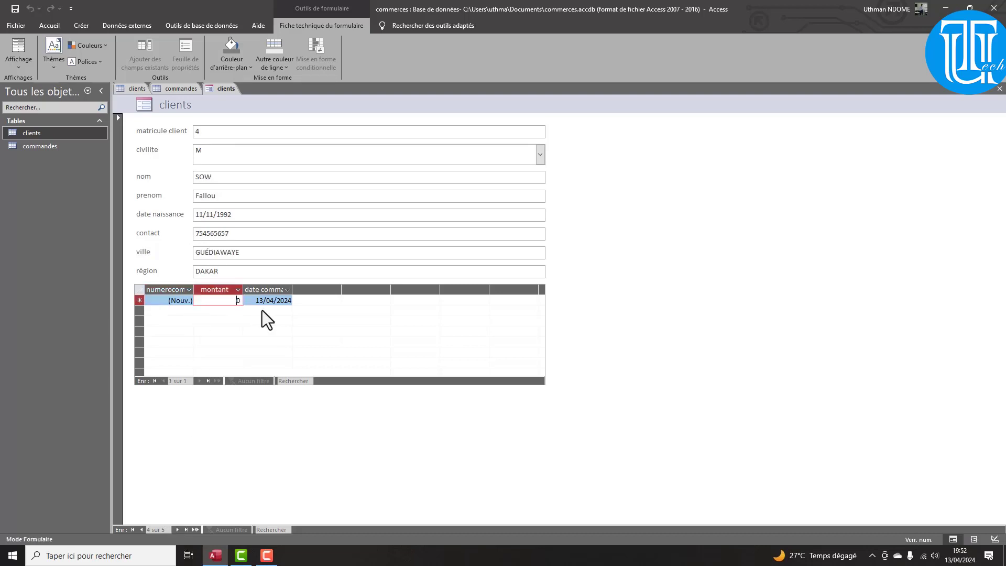
drag(241, 301, 227, 301)
text(10000)
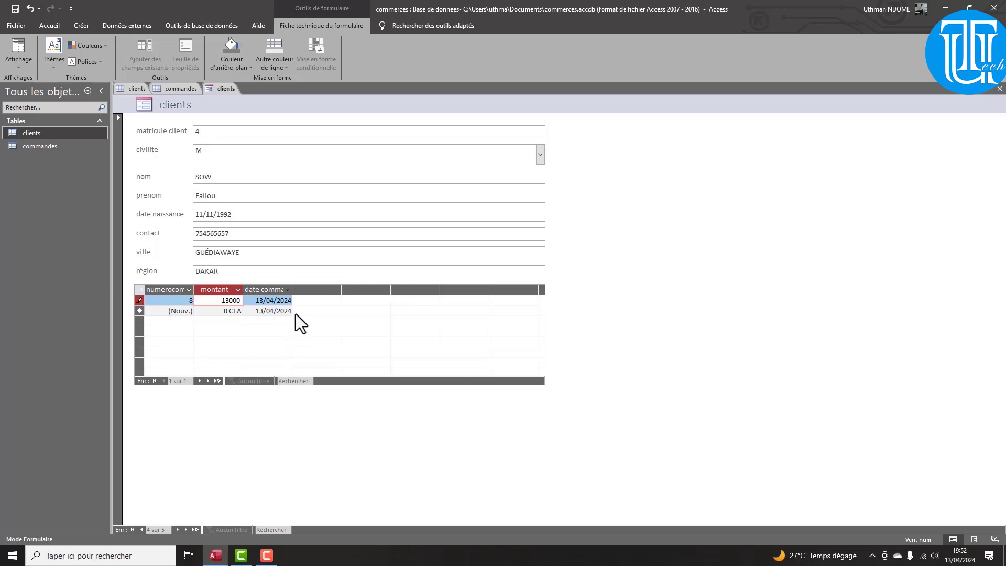
key(Tab)
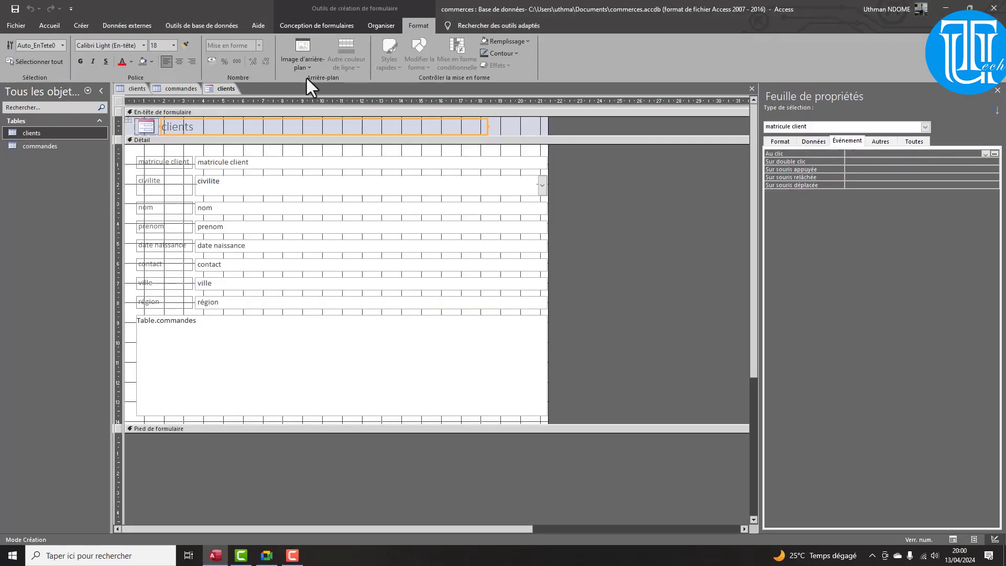
Switch the clients form to Mode Formulaire and start a new blank client record
click(335, 26)
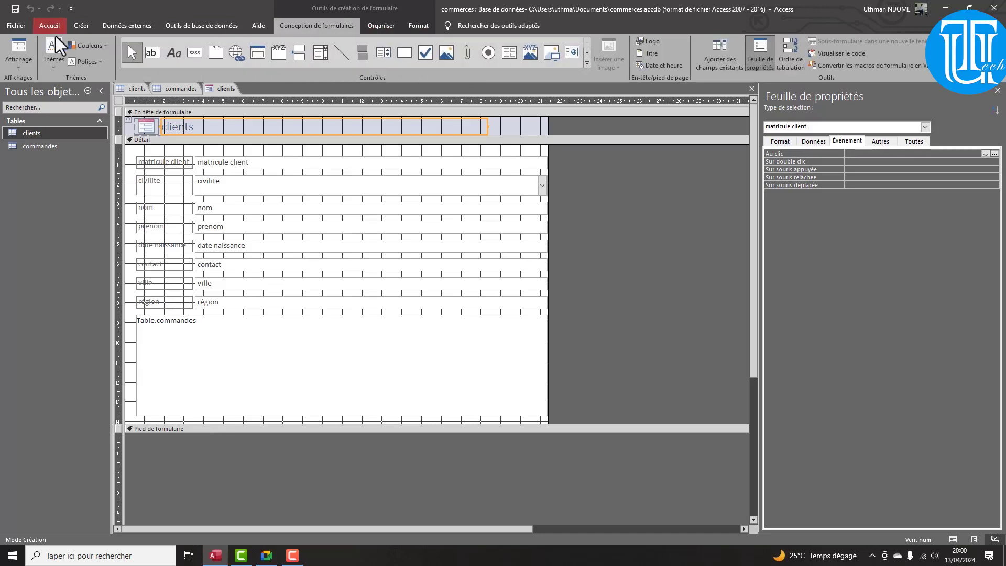
click(15, 61)
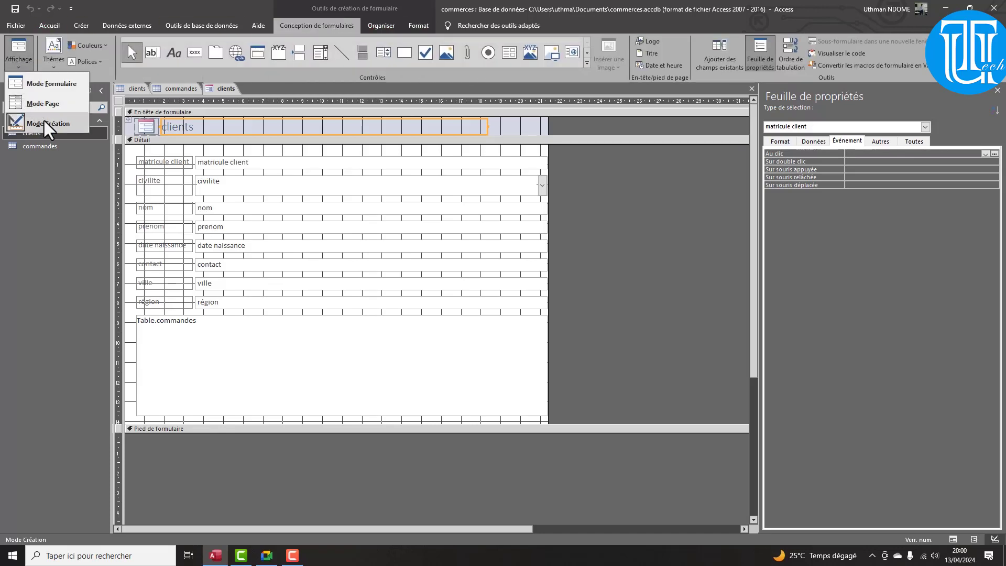
click(38, 84)
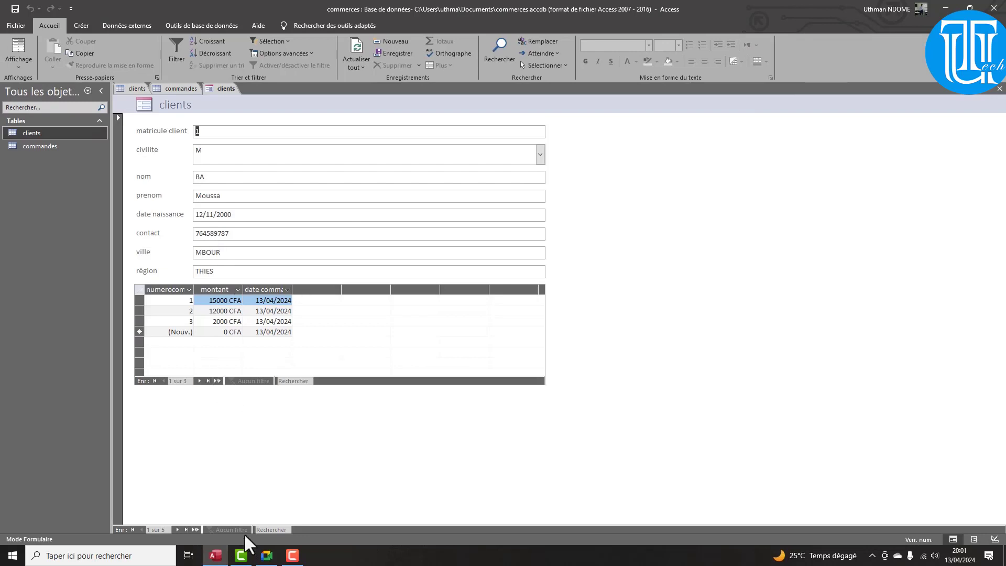
click(191, 529)
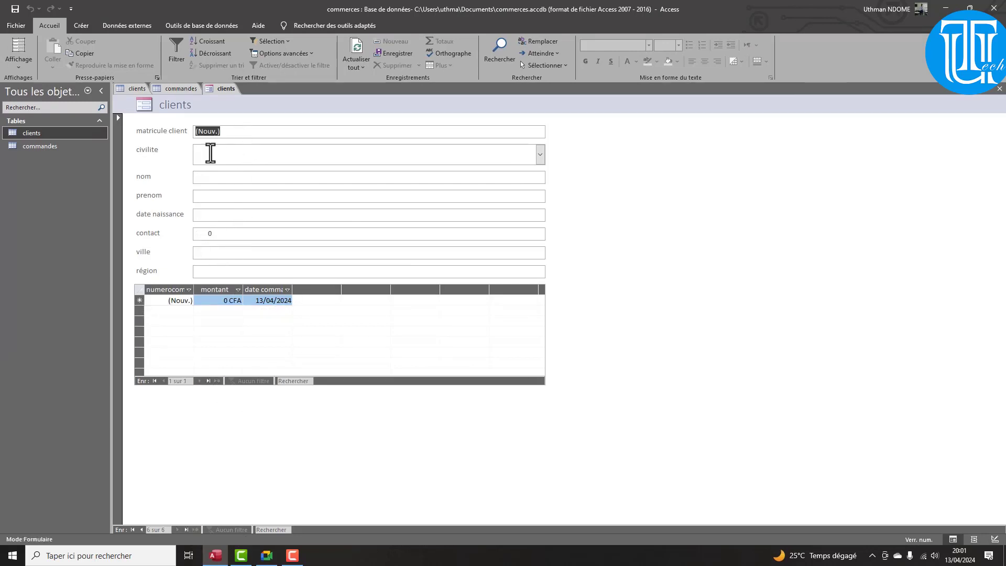
Enter civility M, the client's surname and first name, and birth date 12/03/2002
click(539, 155)
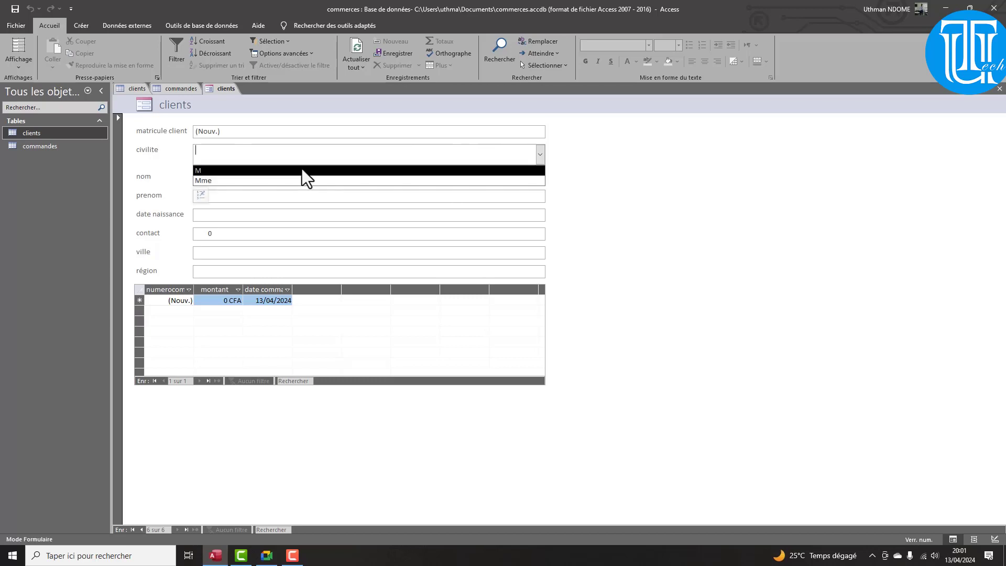
click(297, 170)
click(235, 177)
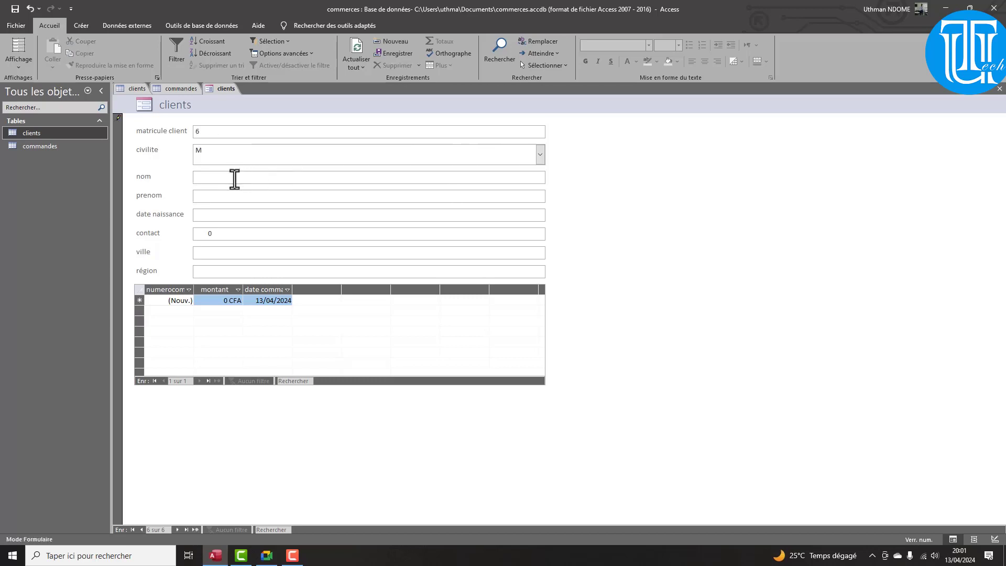
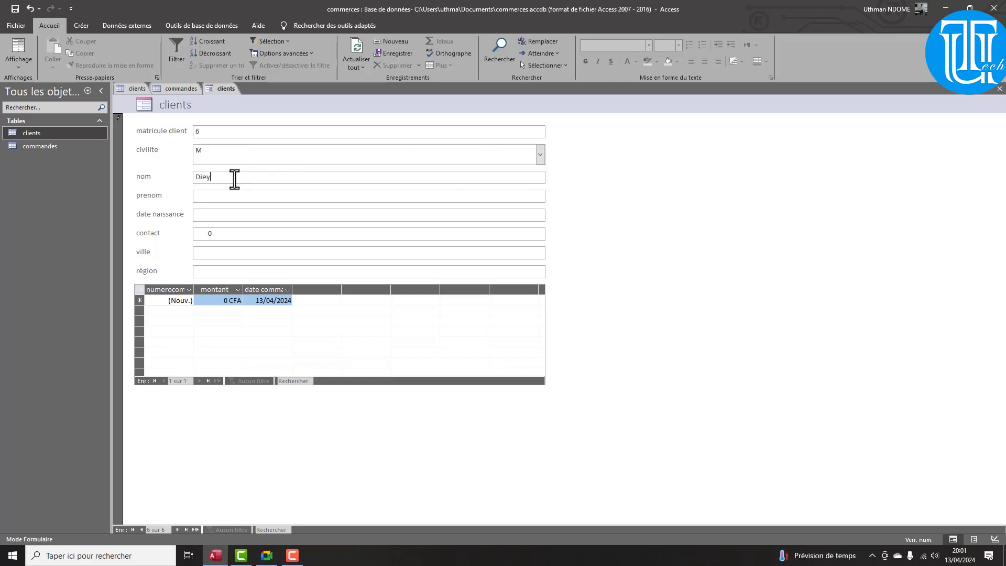
key(Tab)
key(Caps_Lock)
key(shift+Tab)
key(Caps_Lock)
key(Tab)
key(Tab)
text(12/03/200)
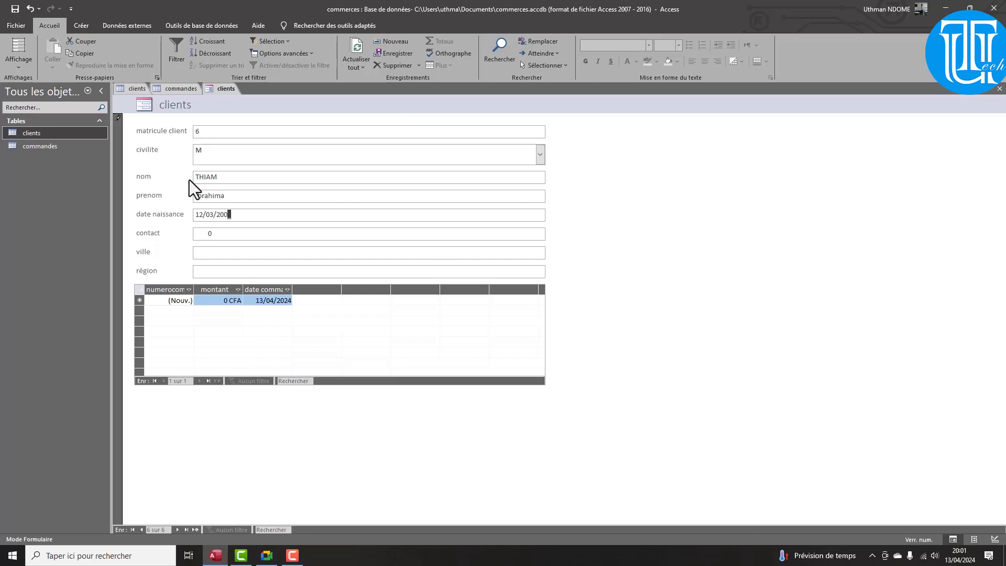
text(2)
Fill in the client's contact number, ville MBOUR and région THIES
click(224, 236)
key(Home)
text(1)
text(6154)
text(85)
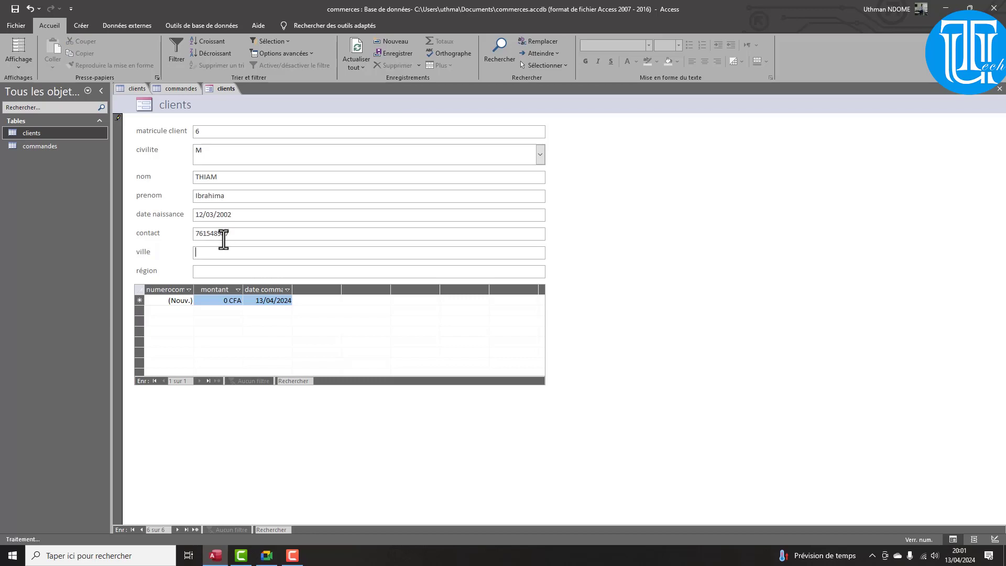
text(17h)
key(BackSpace)
text(MBOUR)
key(Tab)
text(THIES)
Add two orders in the subform for 15000 CFA and 5000 CFA
key(Tab)
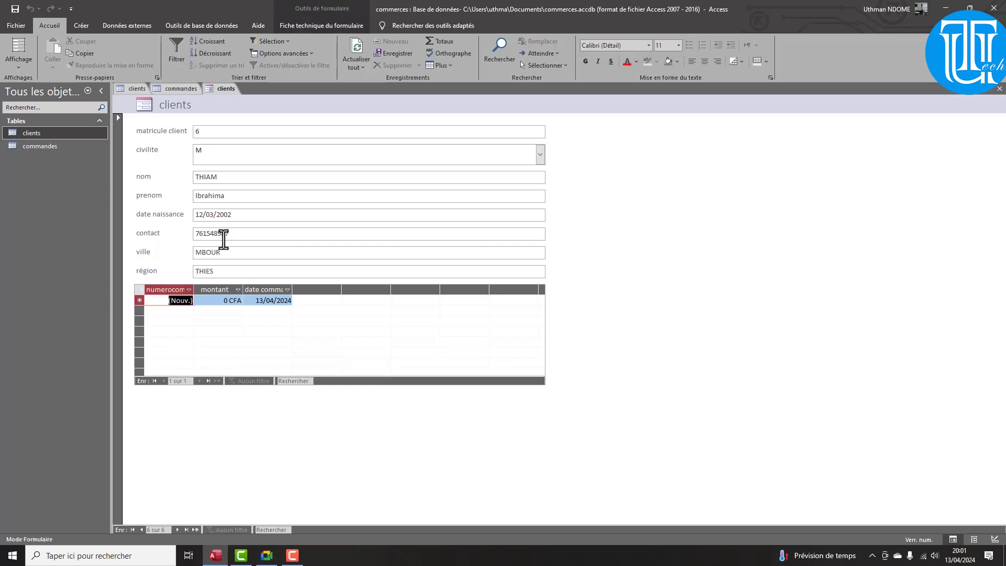
key(Tab)
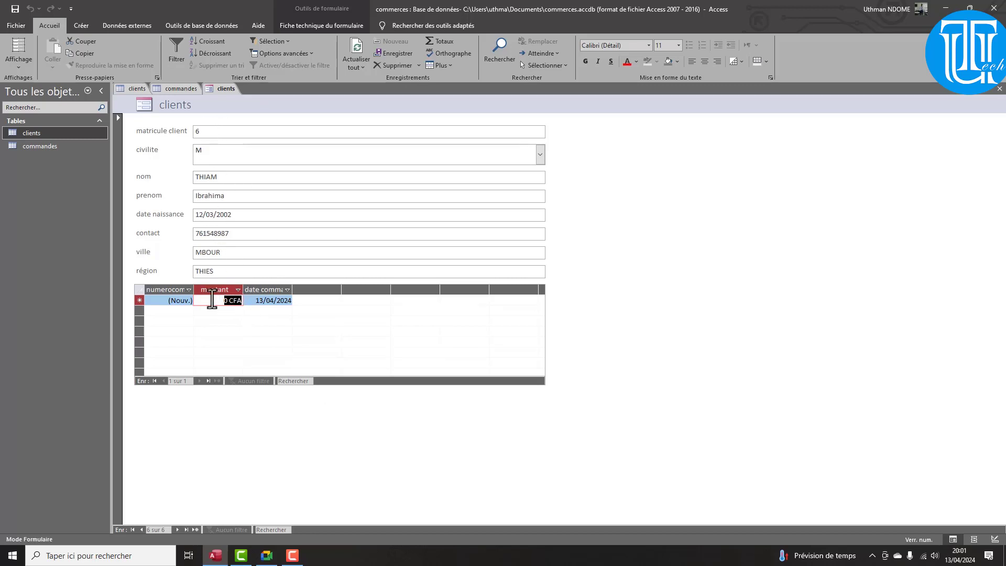
text(15000)
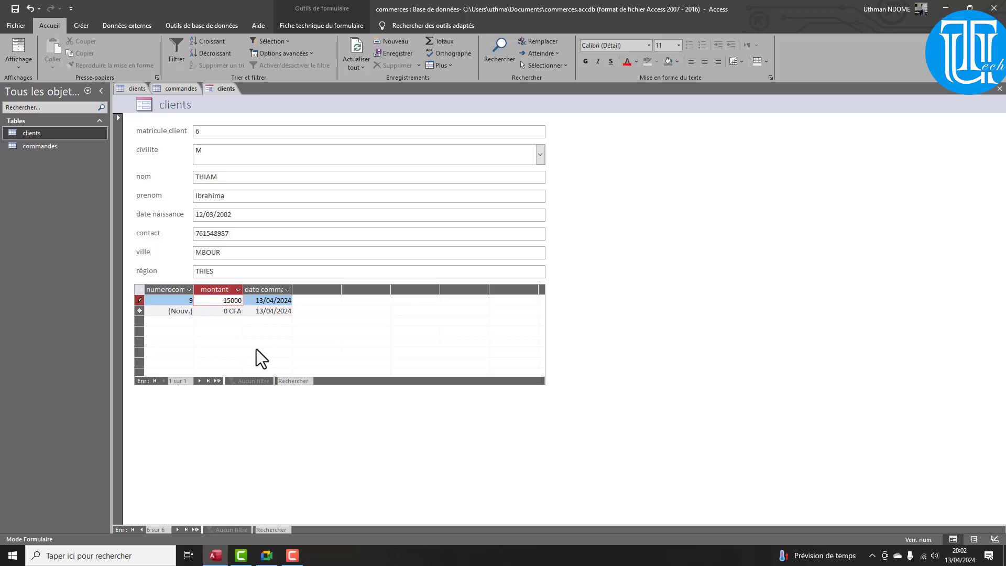
click(226, 315)
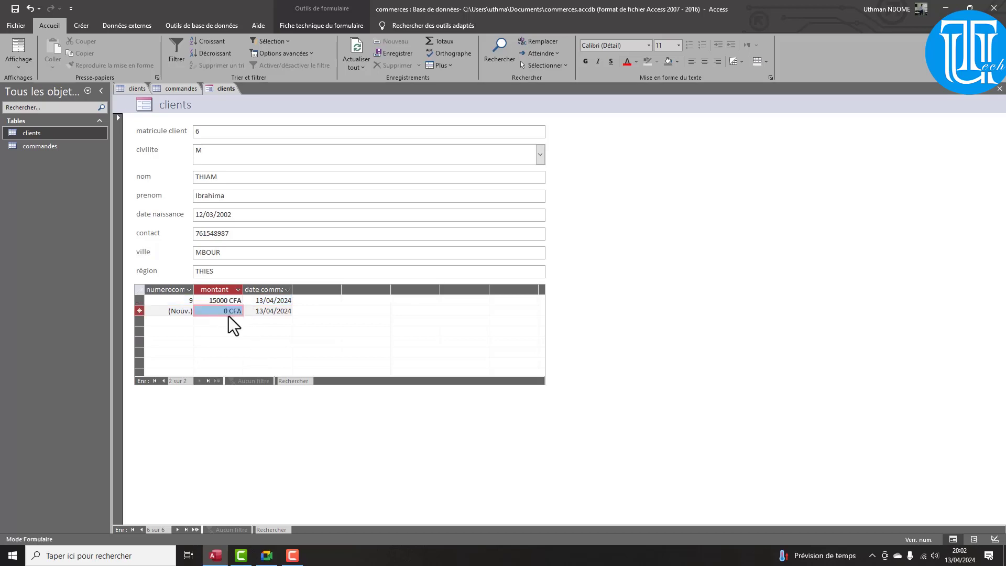
text(50)
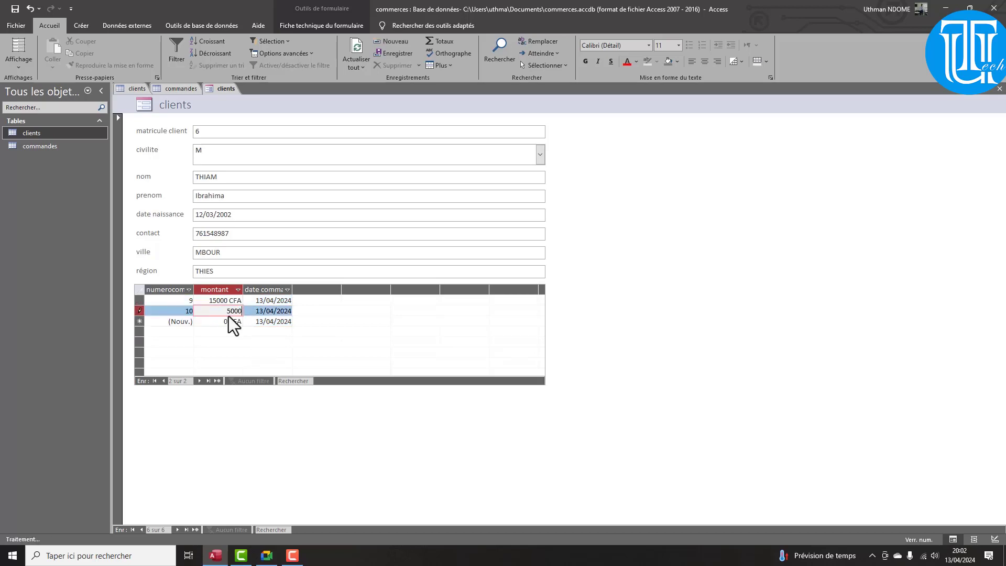
text(00)
key(Tab)
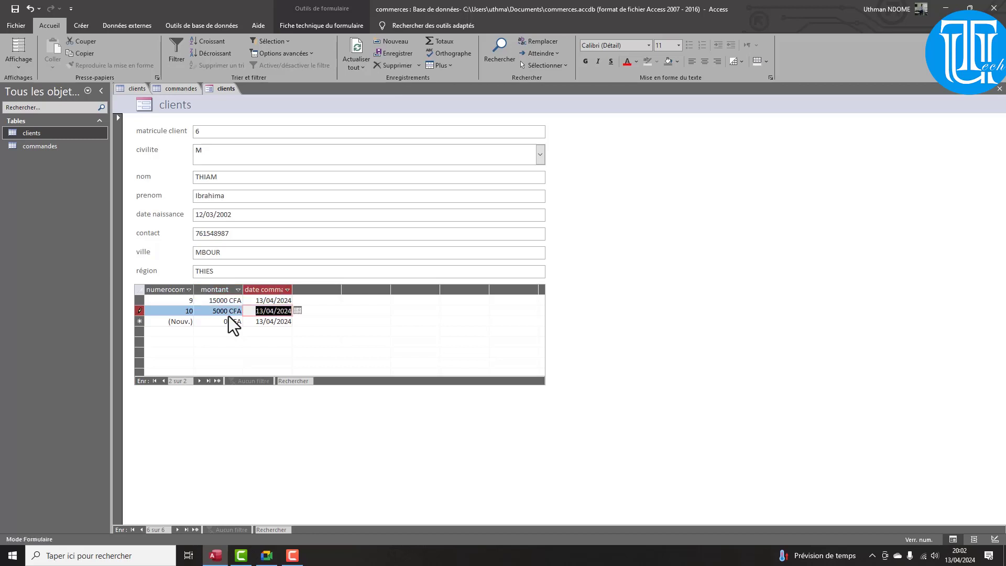
In design view, select the eight client field boxes and make them all narrower
click(19, 68)
click(53, 124)
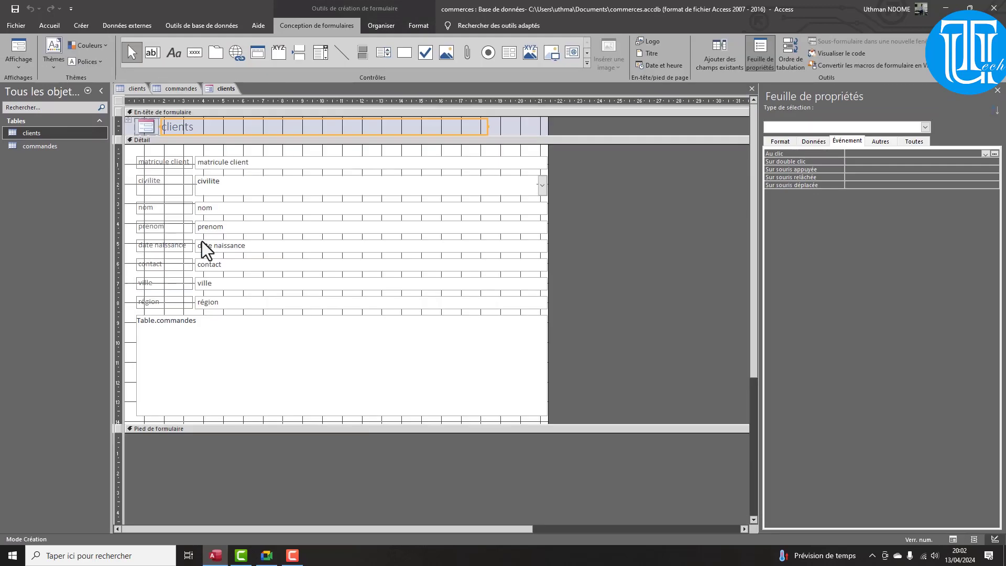
click(545, 162)
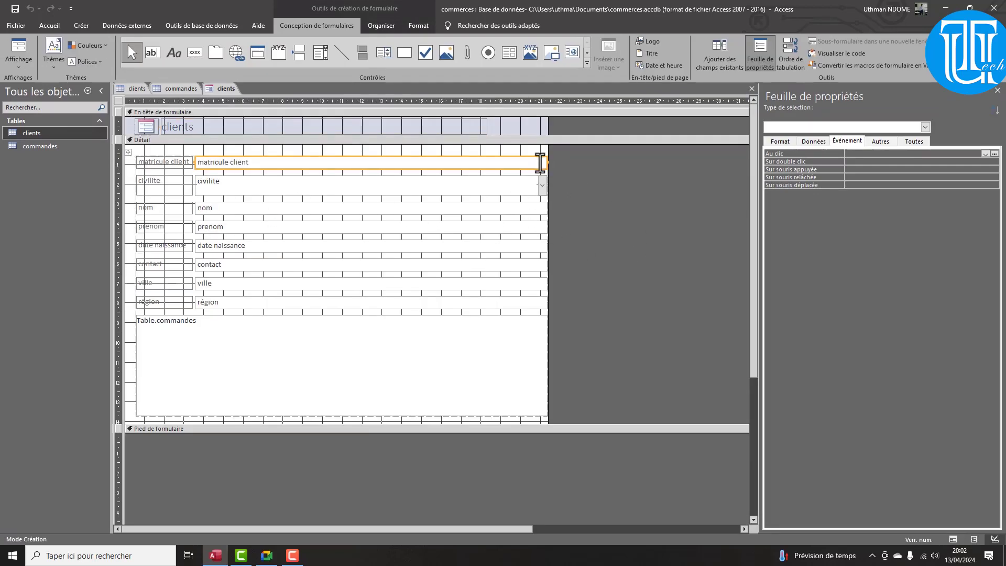
shift+click(510, 191)
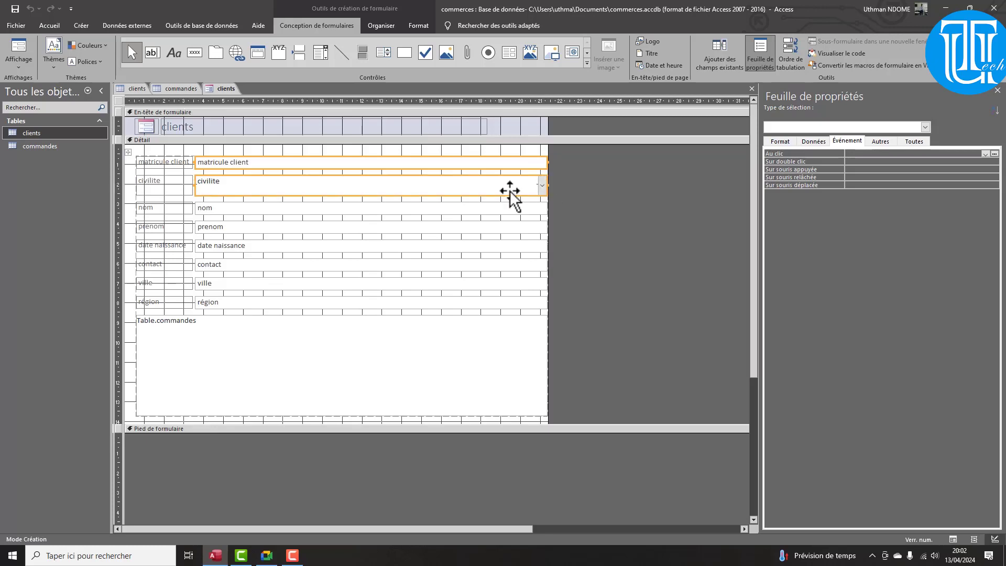
shift+click(511, 211)
shift+click(514, 226)
shift+click(518, 244)
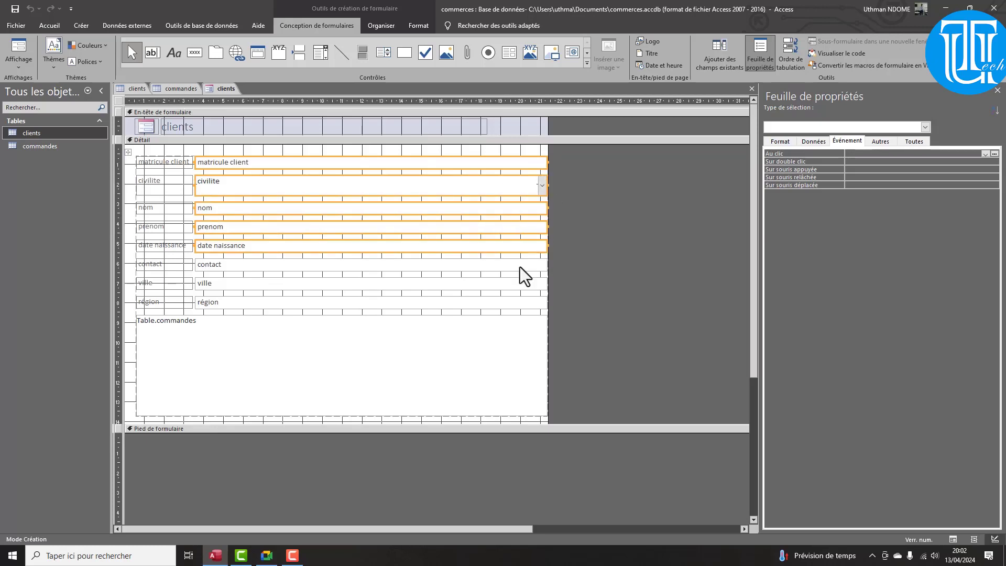
shift+click(520, 265)
shift+click(521, 286)
shift+click(514, 302)
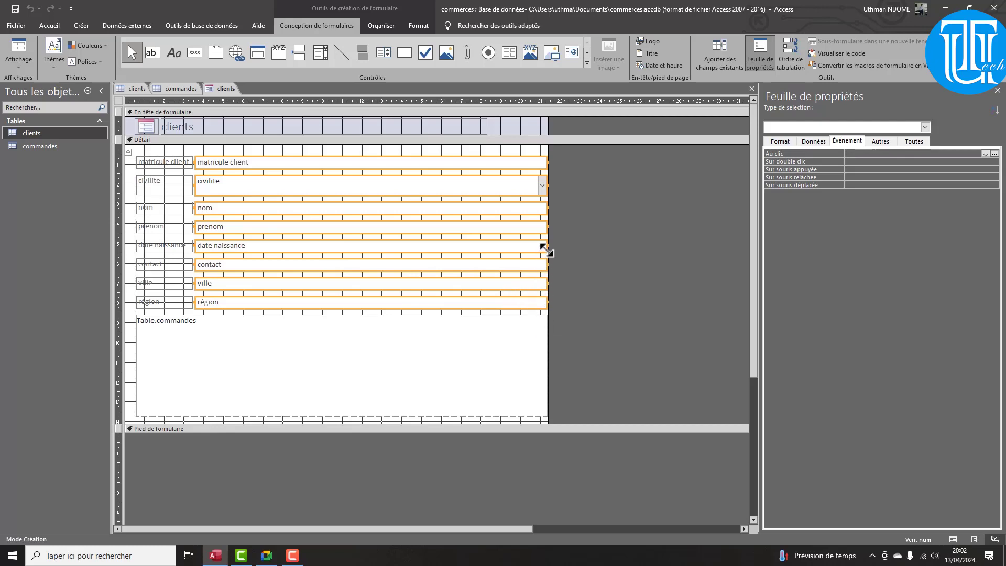
drag(548, 246, 342, 236)
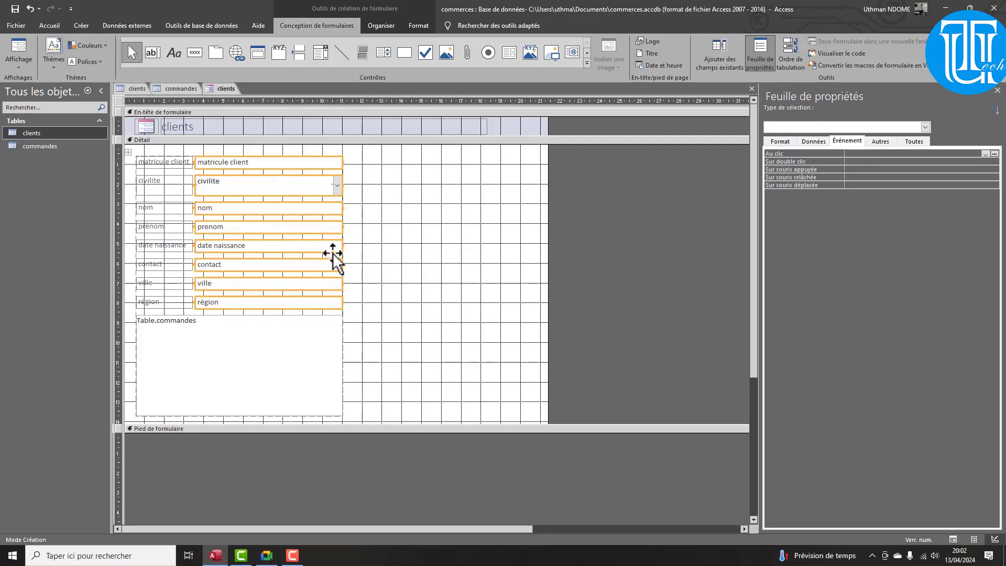
Remove the stacked layout and widen the commandes subform toward the form's right edge
click(320, 349)
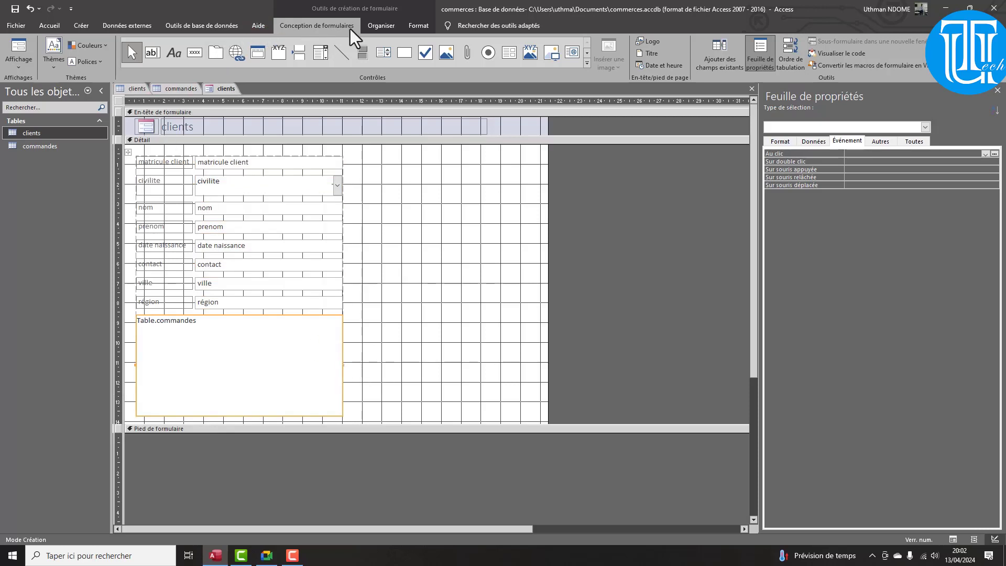
click(383, 27)
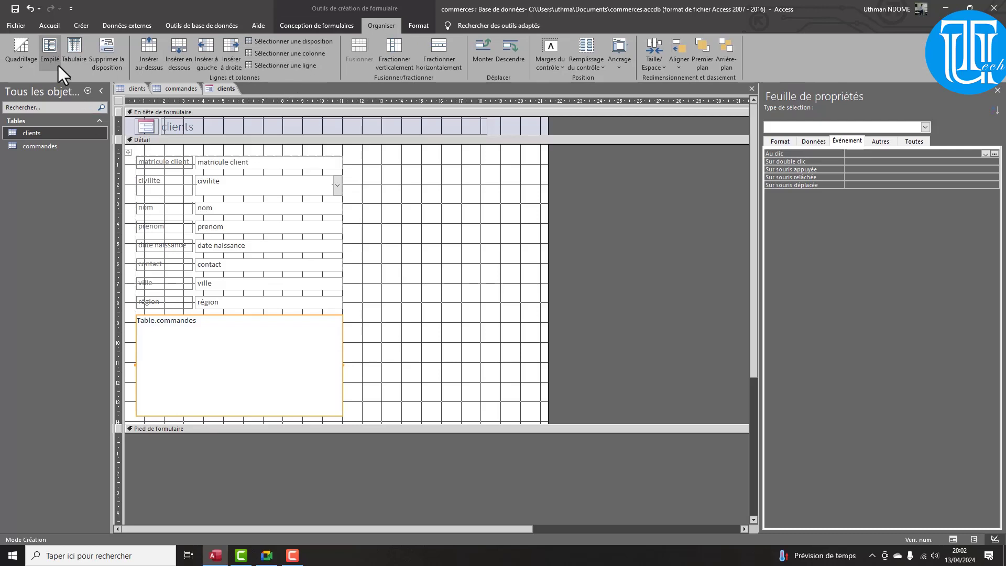
click(100, 59)
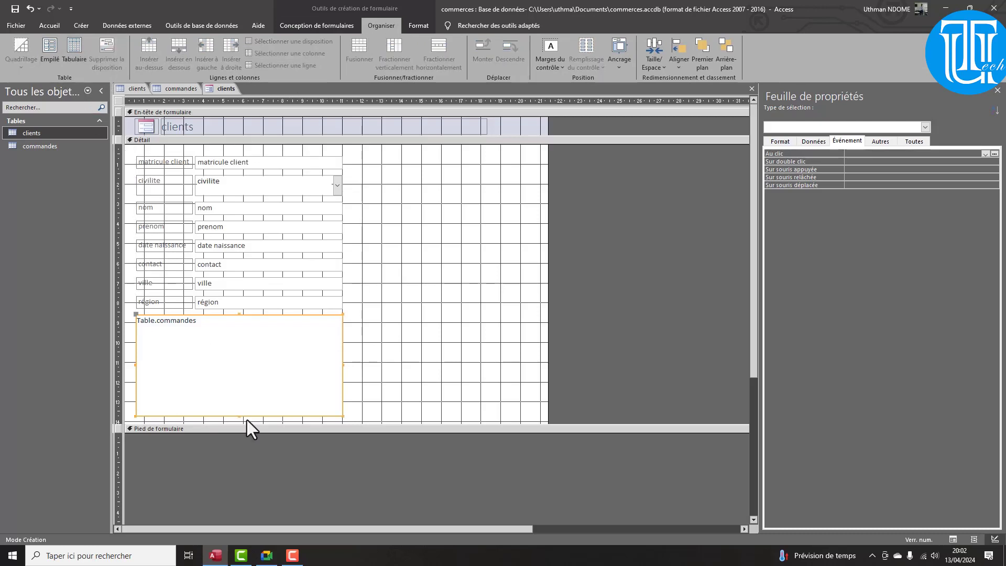
drag(343, 364, 535, 362)
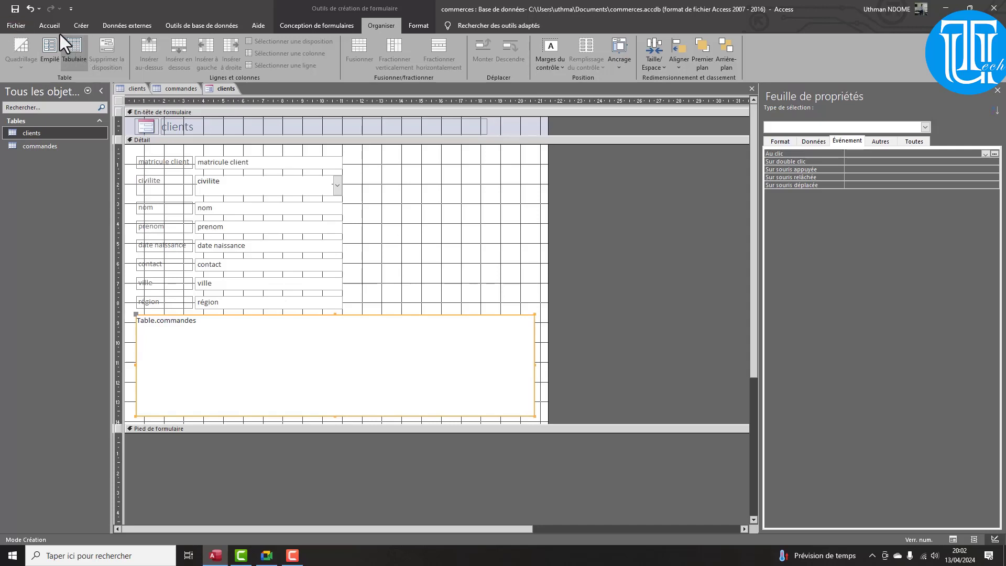
click(298, 27)
click(17, 57)
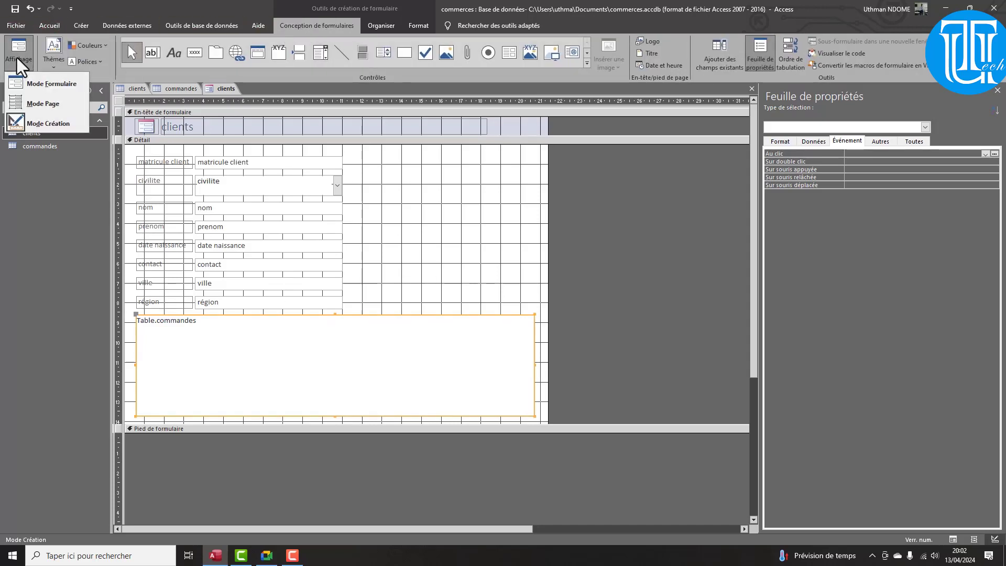
click(30, 78)
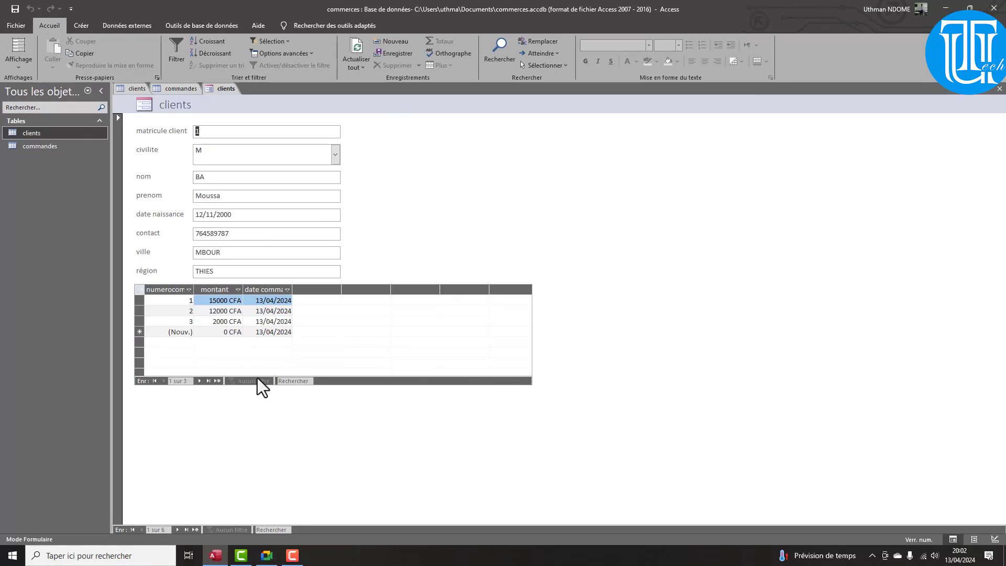
click(178, 530)
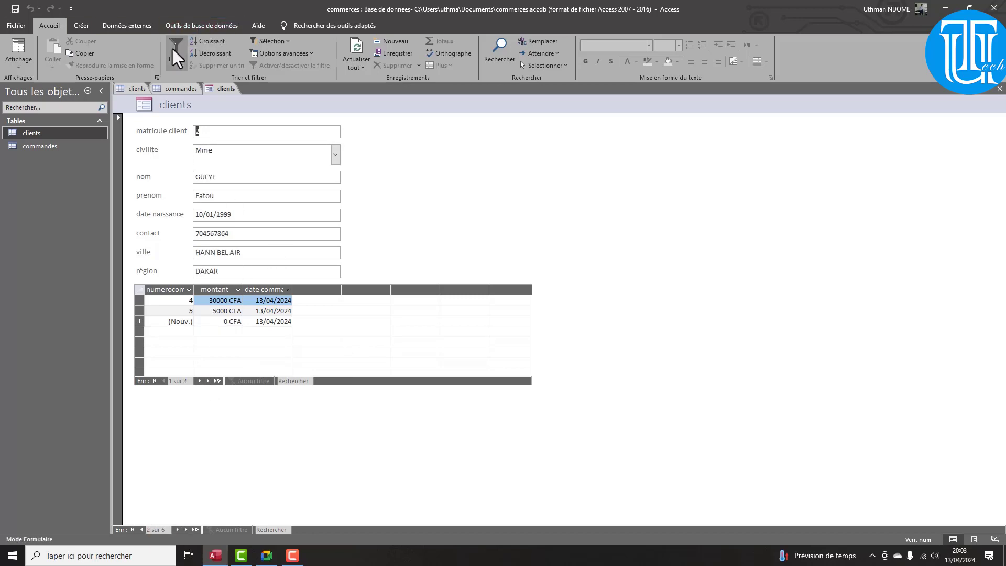
click(19, 63)
click(37, 124)
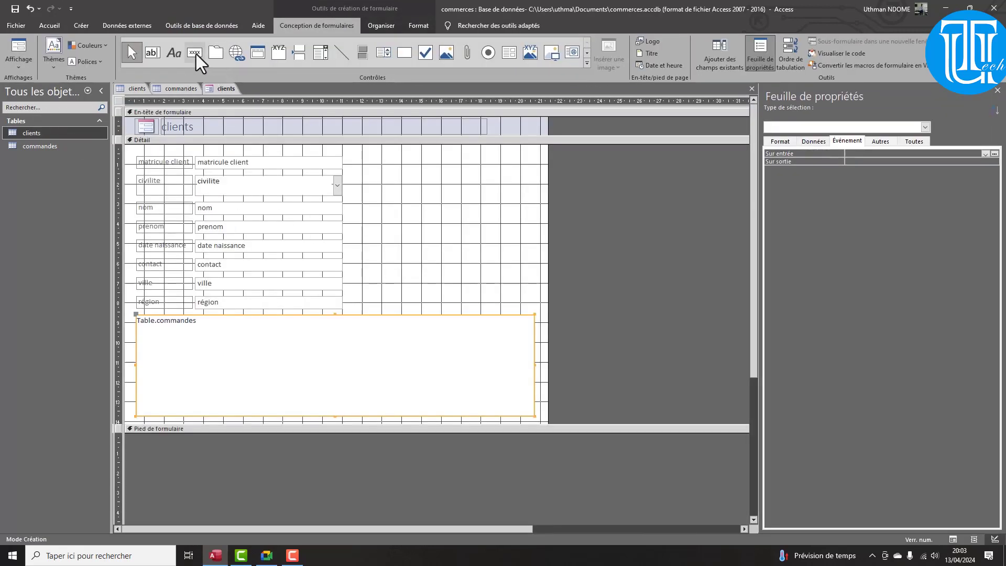
Draw a first-record command button right of civilite and name it premier
click(195, 53)
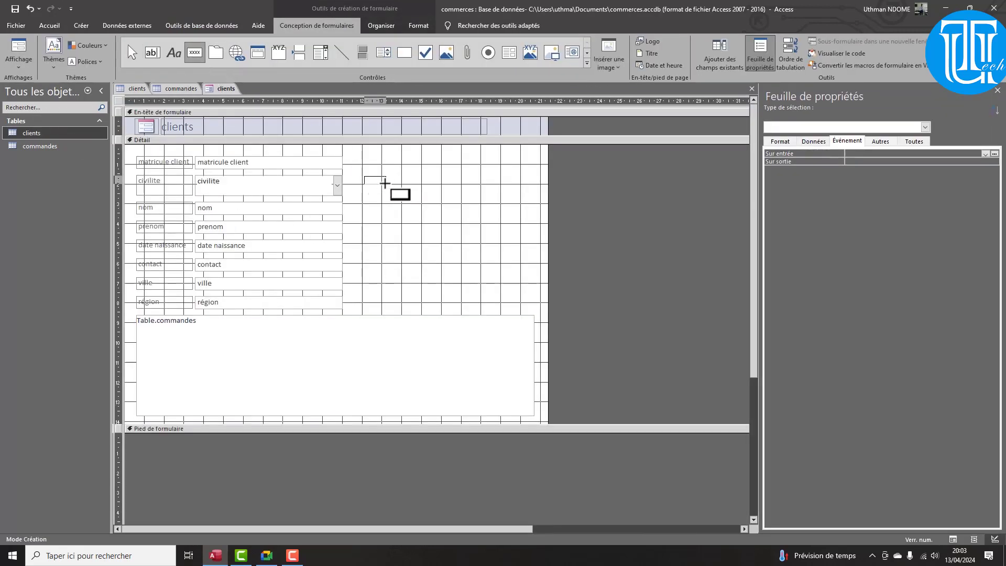
drag(385, 183, 397, 189)
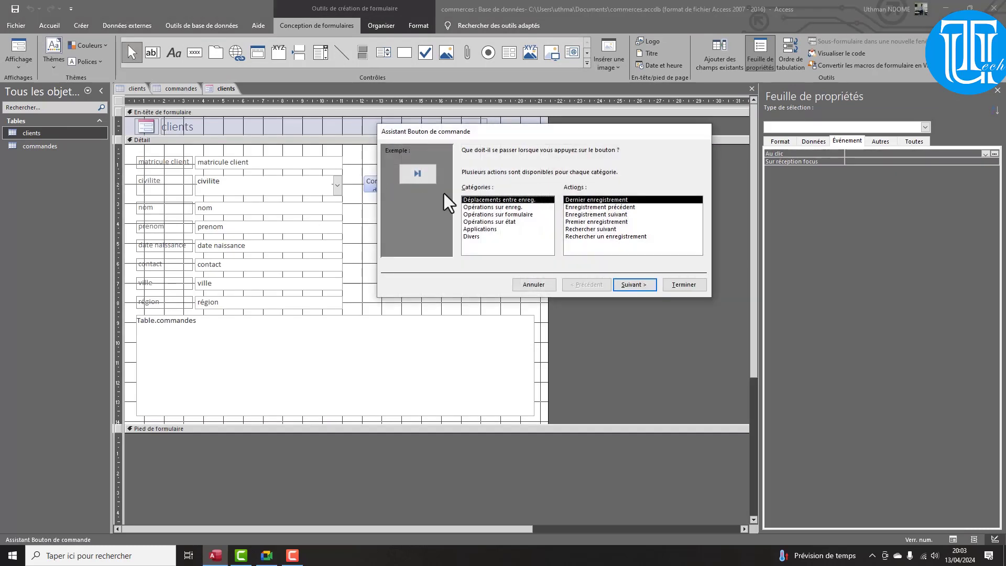
click(579, 223)
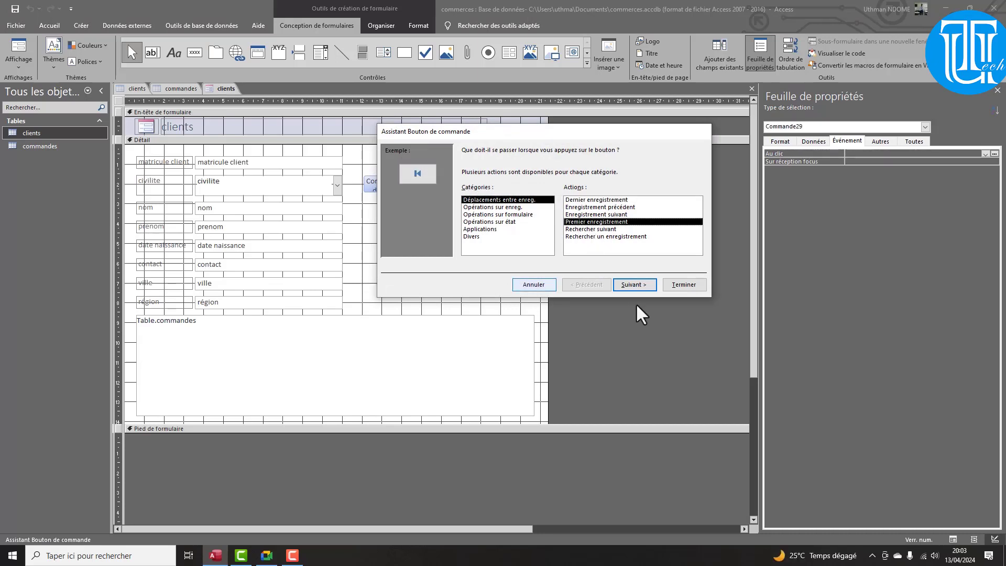
click(624, 291)
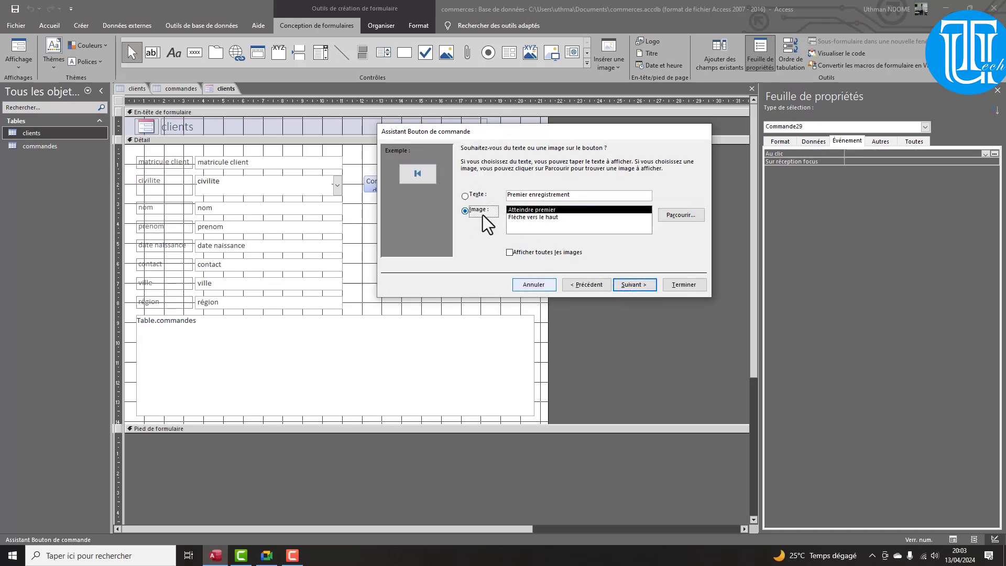
click(634, 285)
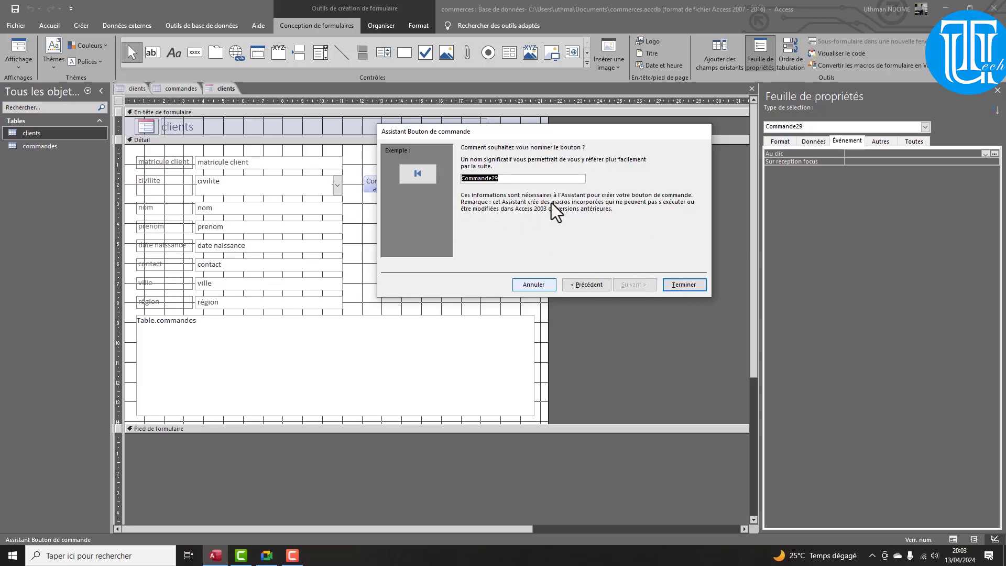
text(der)
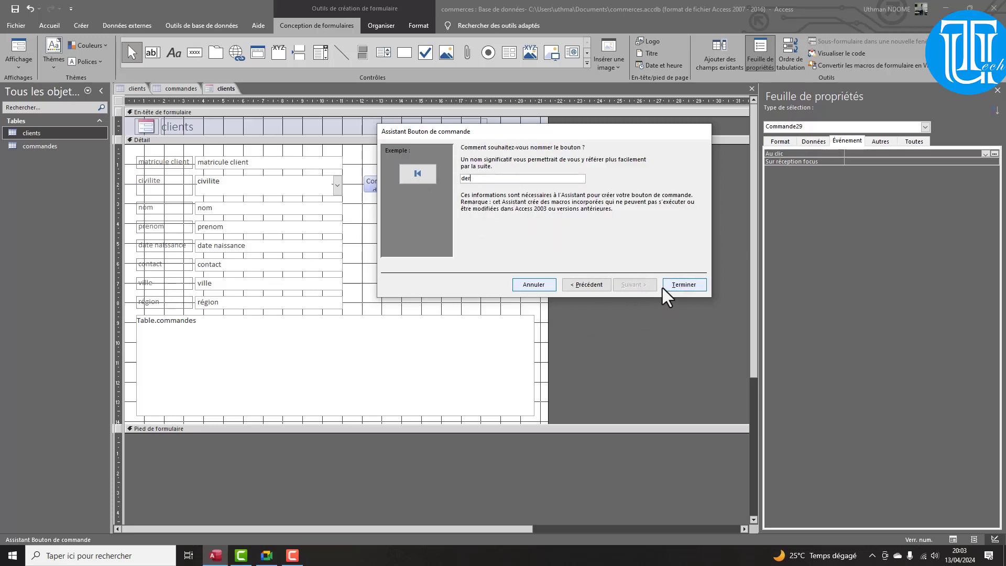
text(nier)
key(BackSpace)
key(BackSpace)
key(BackSpace)
key(BackSpace)
key(BackSpace)
key(BackSpace)
text(premie)
click(663, 288)
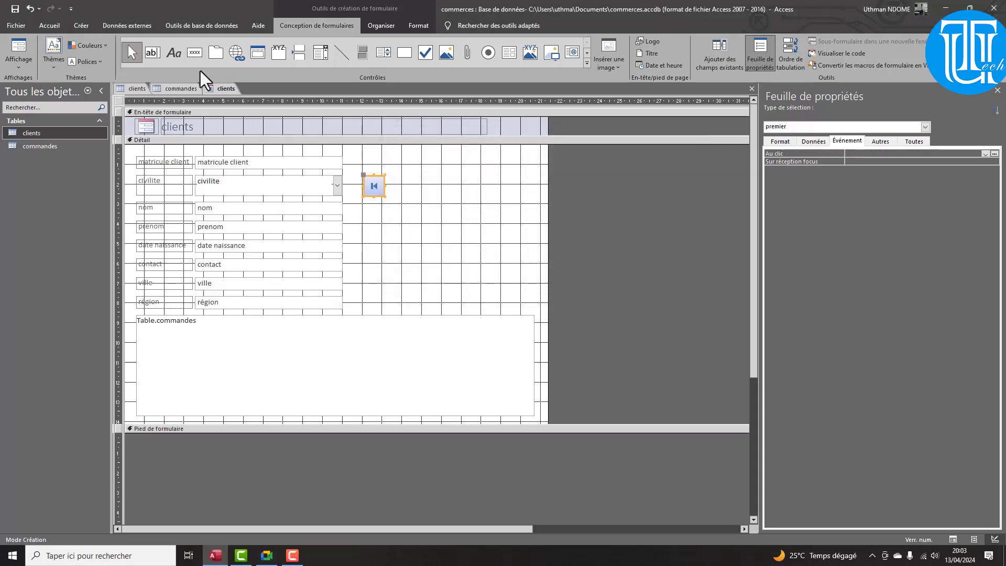
click(194, 53)
Draw a previous-record button beside premier and name it precedent
drag(396, 175, 423, 196)
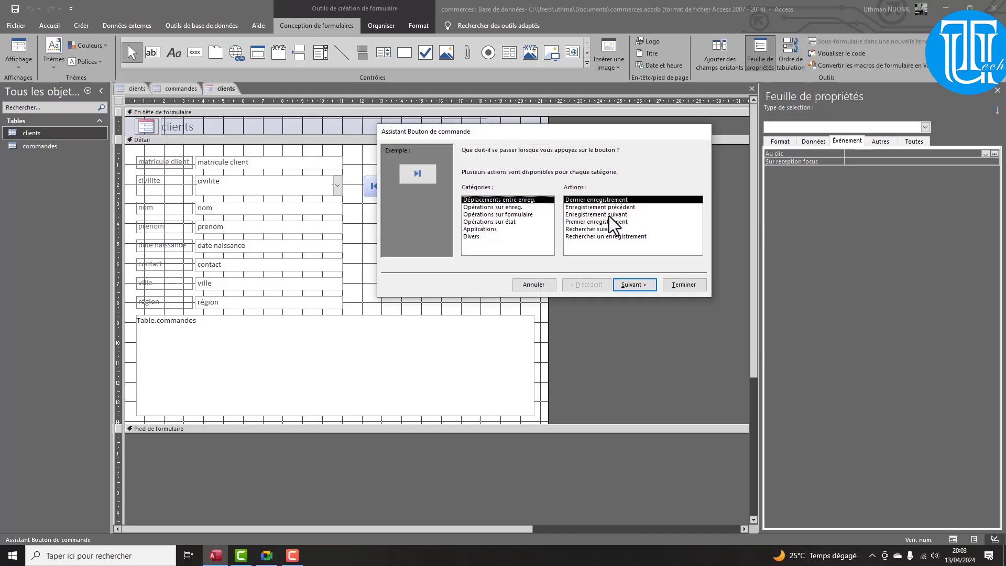
click(607, 209)
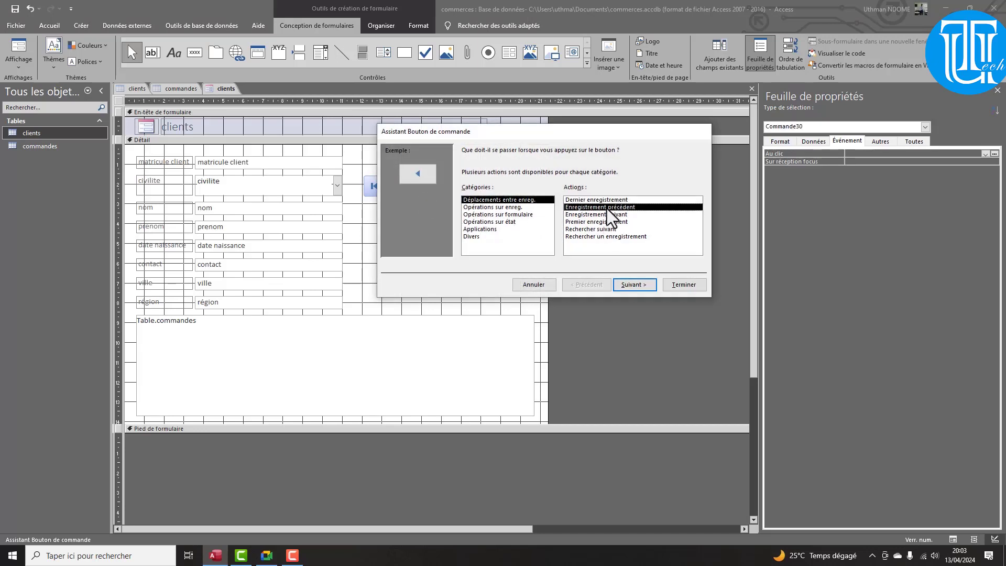
click(634, 284)
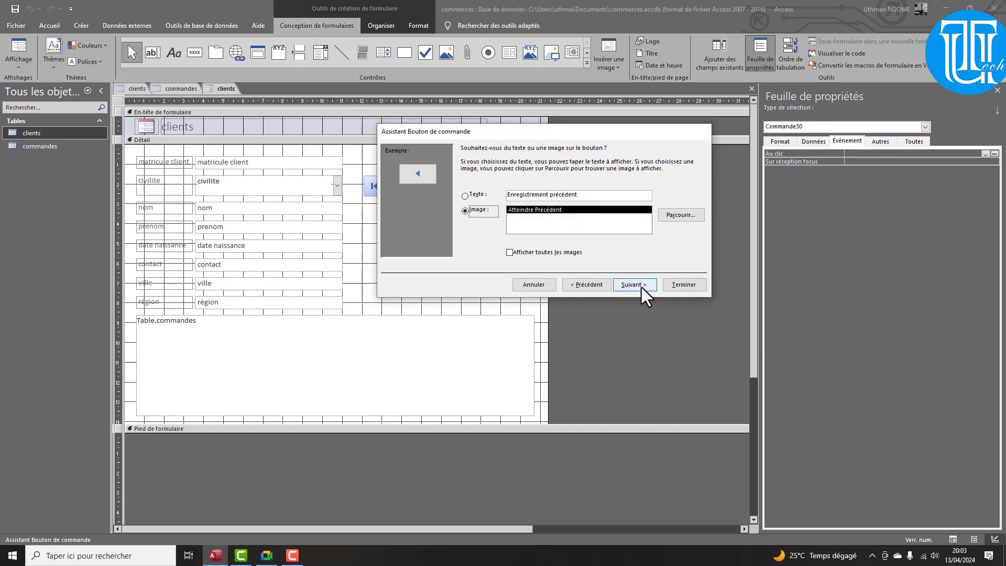
click(635, 284)
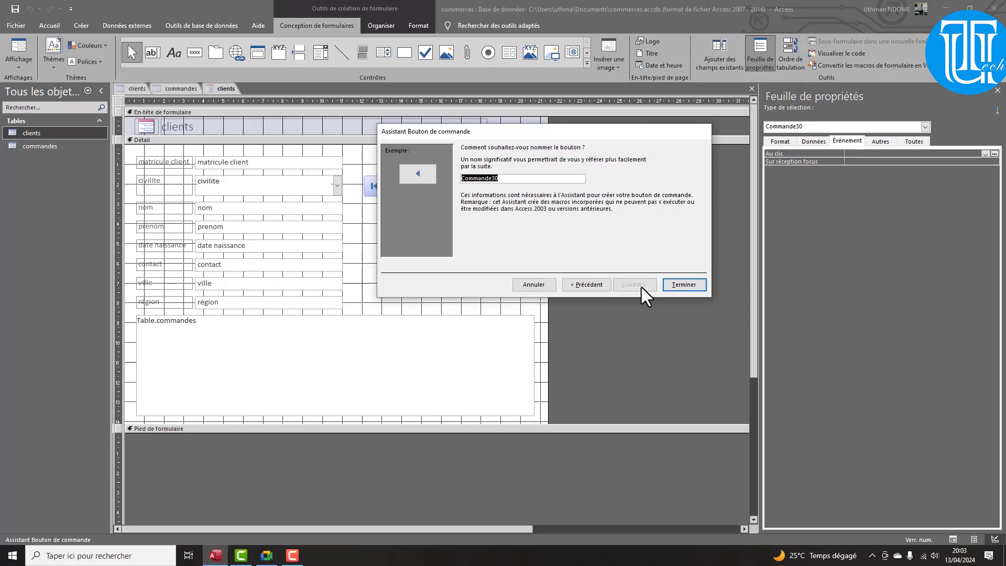
text(precedent)
click(680, 286)
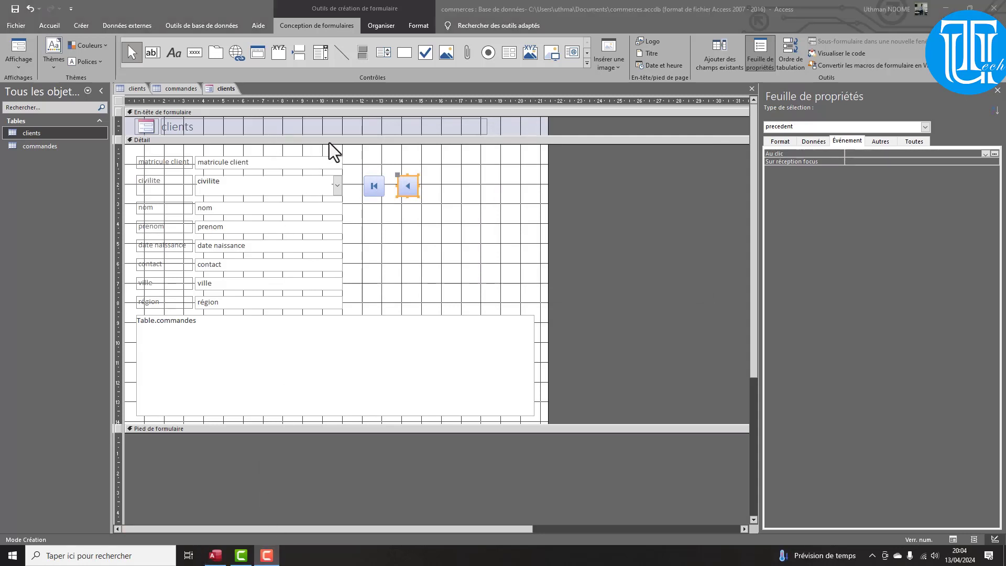
Add a next-record button named suivant beside precedent, then place a fourth button
click(193, 53)
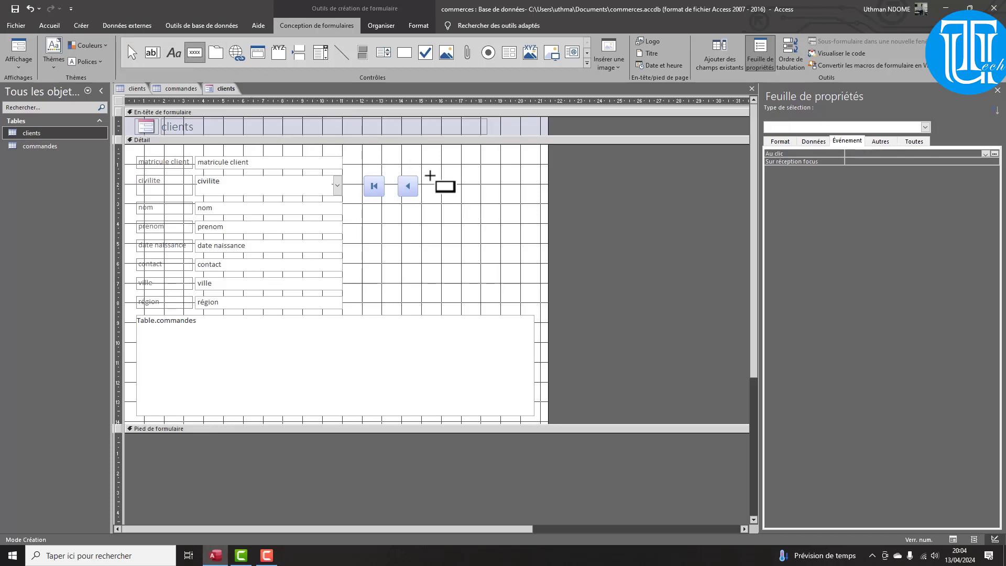
drag(434, 178, 472, 207)
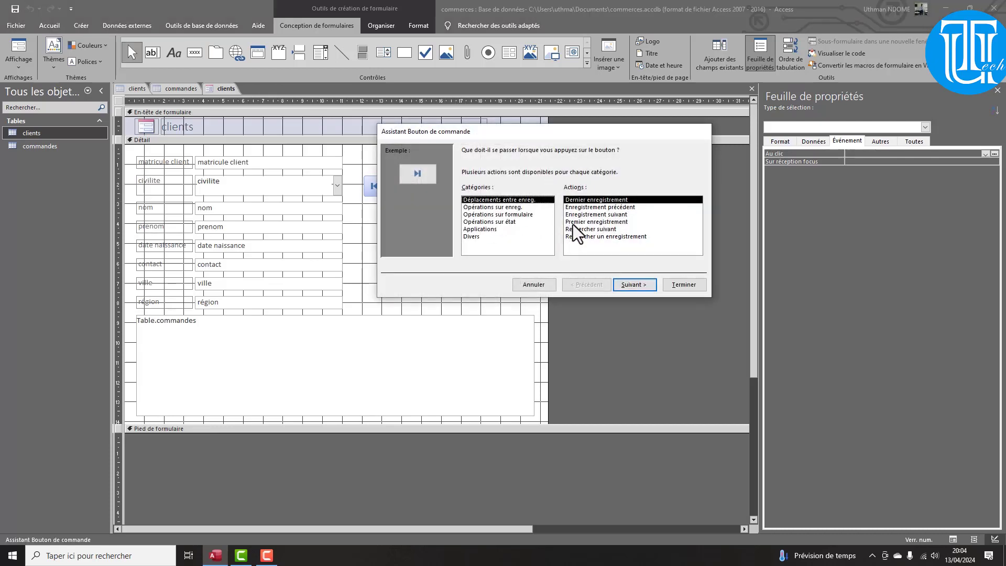
click(597, 214)
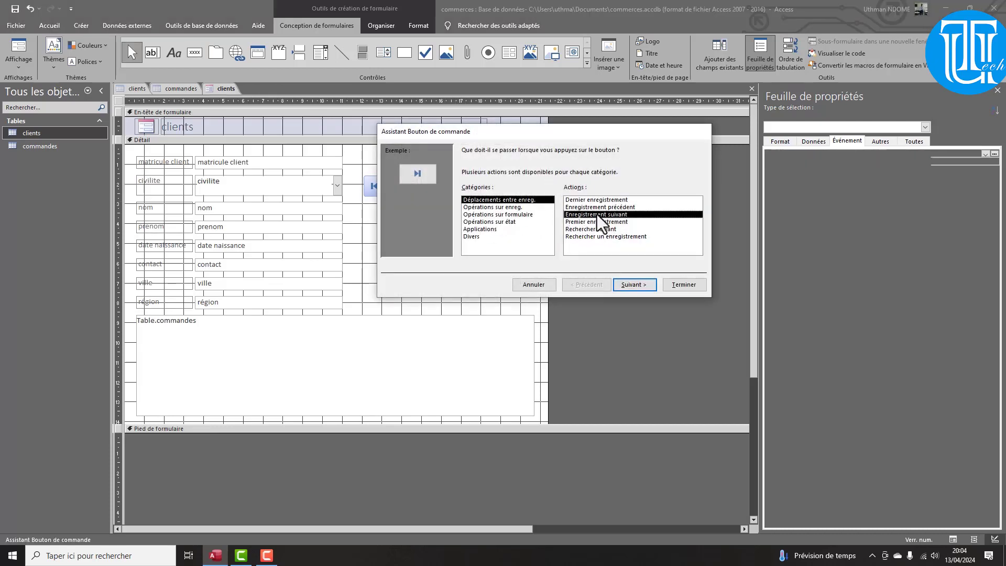
click(634, 285)
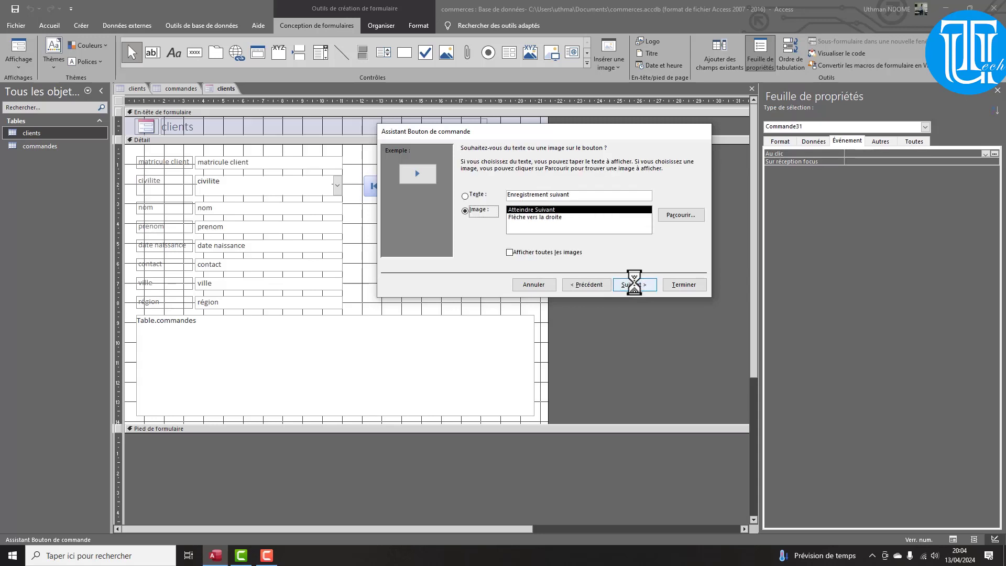
click(634, 285)
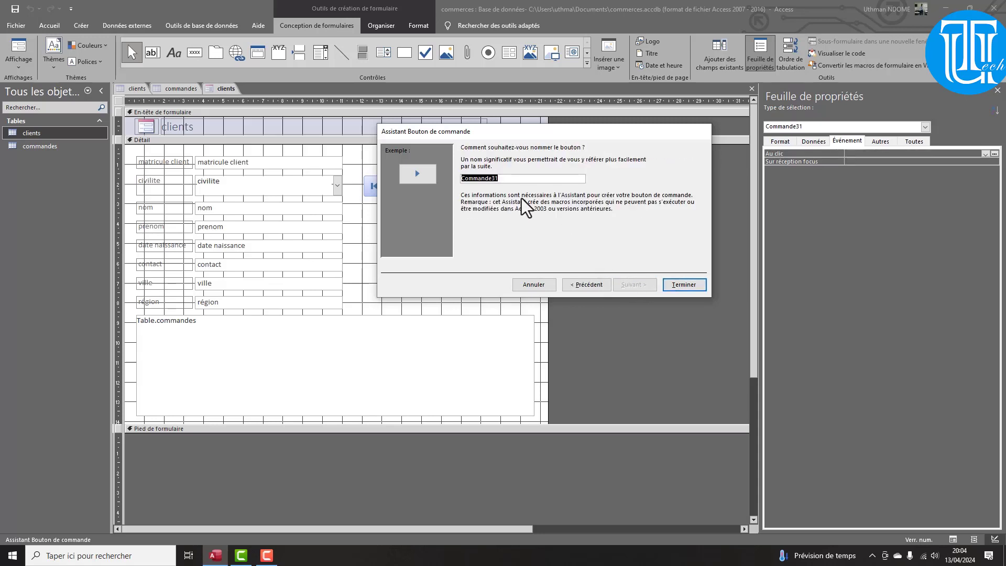
text(suivant)
key(Return)
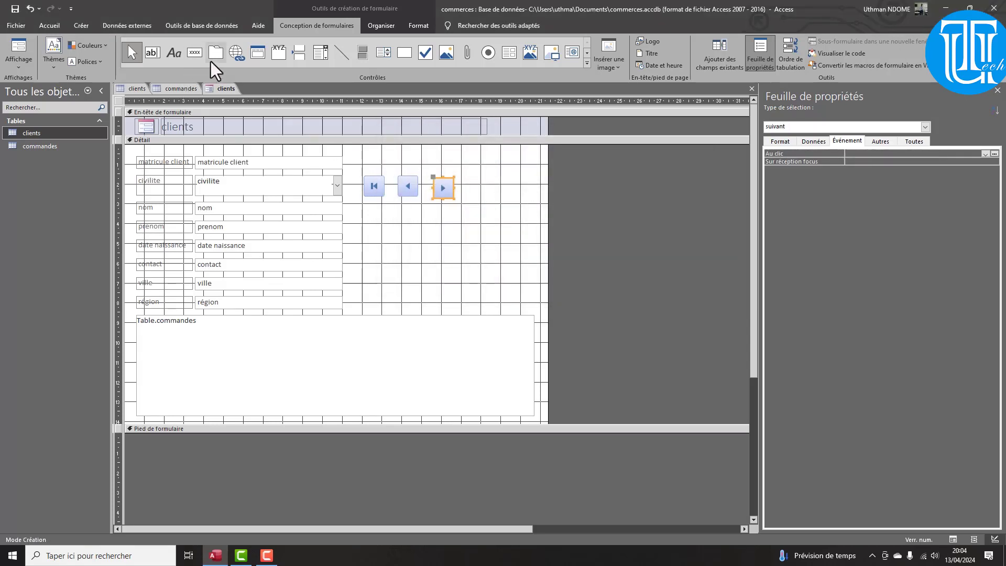
click(192, 56)
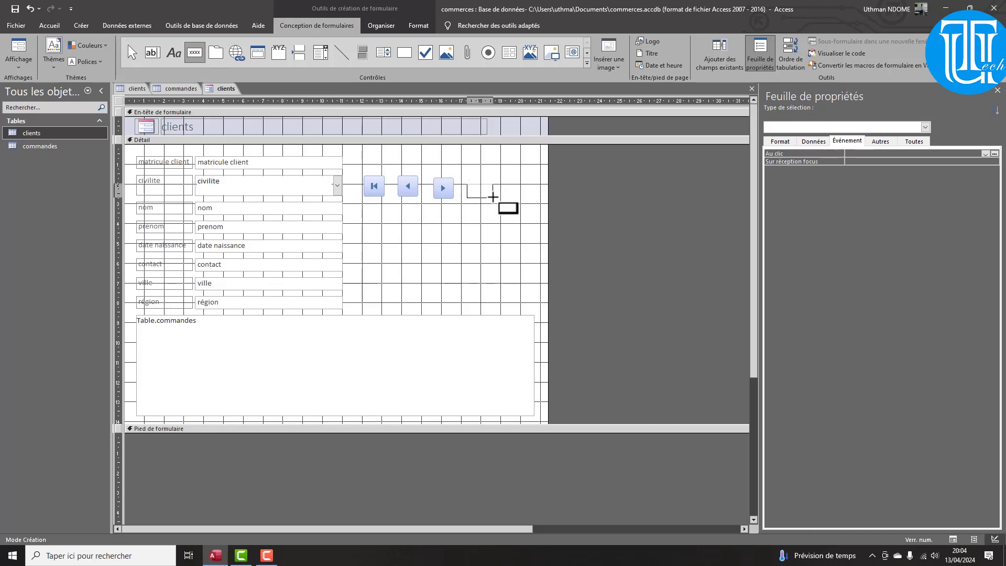
click(495, 201)
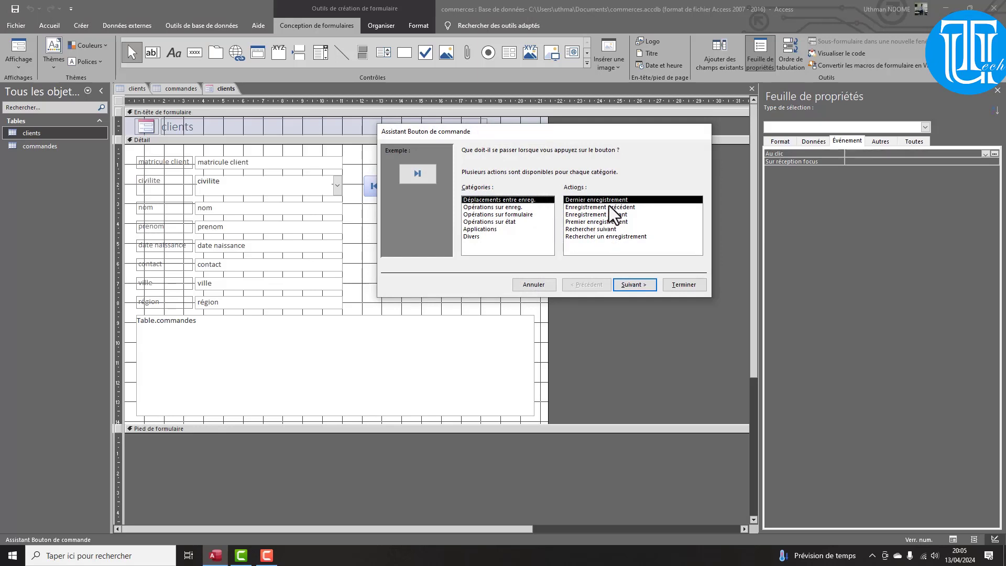
Accept the last-record action and default picture, name the button 'dernier', and finish the wizard
click(631, 287)
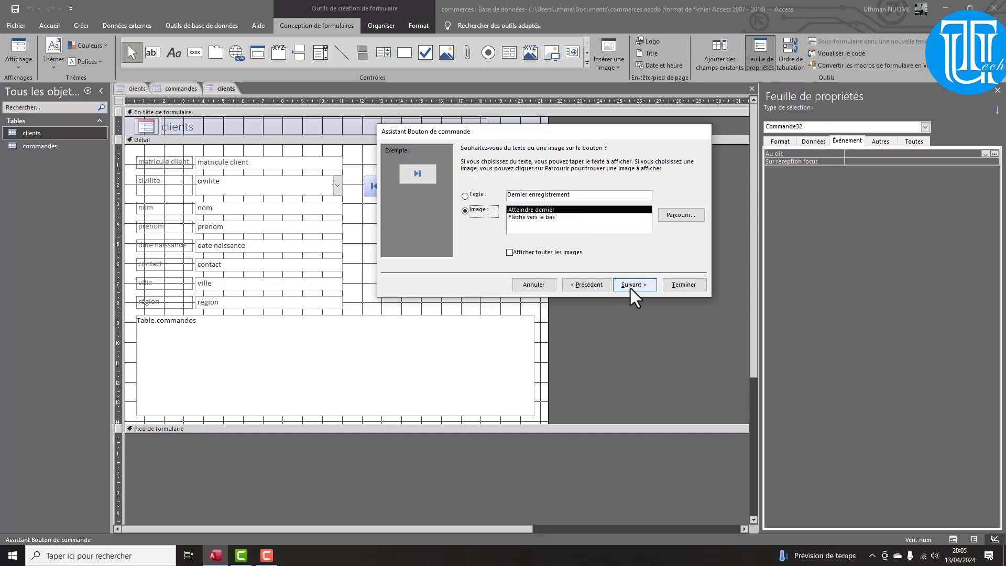
click(634, 284)
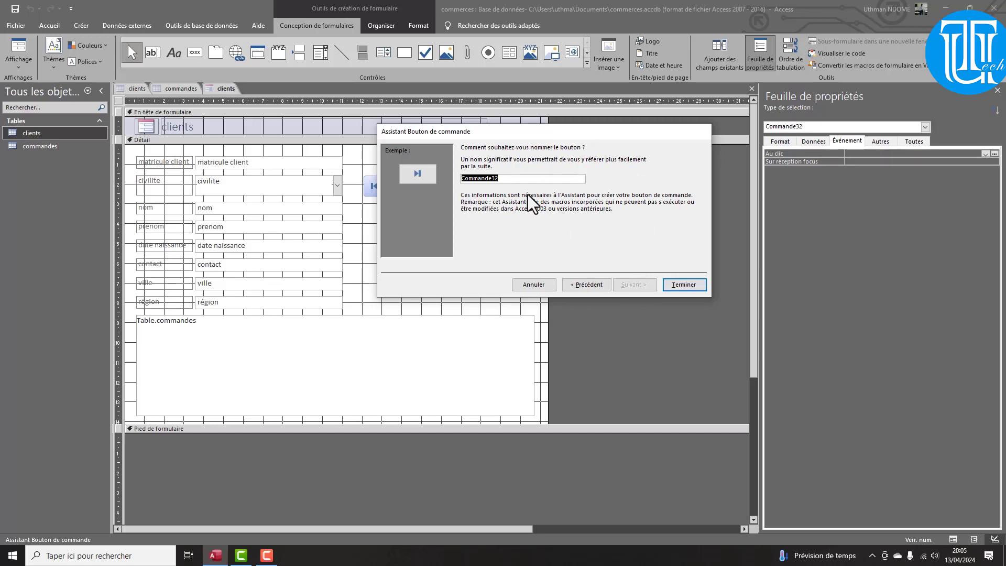
text(dernier)
click(687, 285)
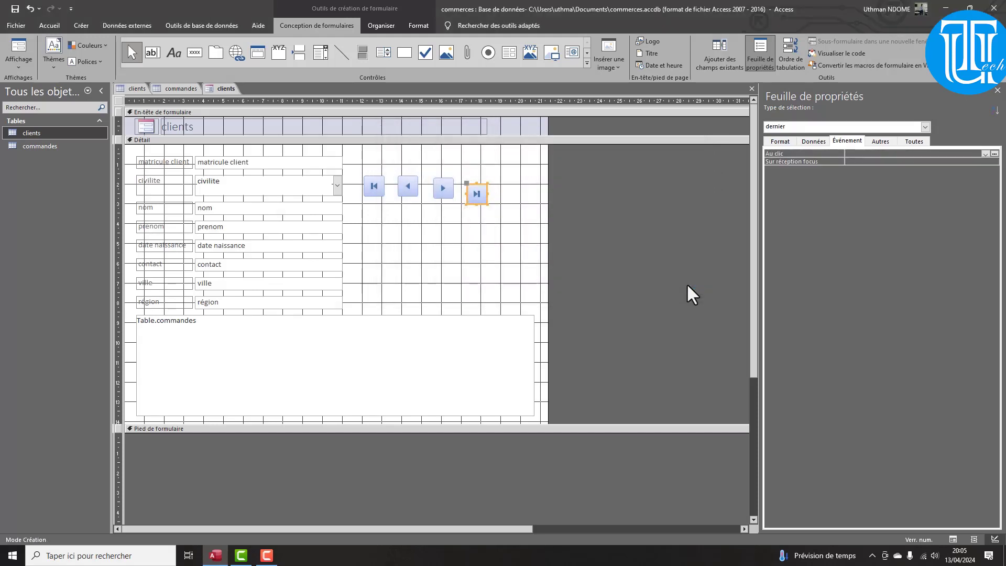
Select the first, previous, next and last record buttons and align them along their tops
click(380, 193)
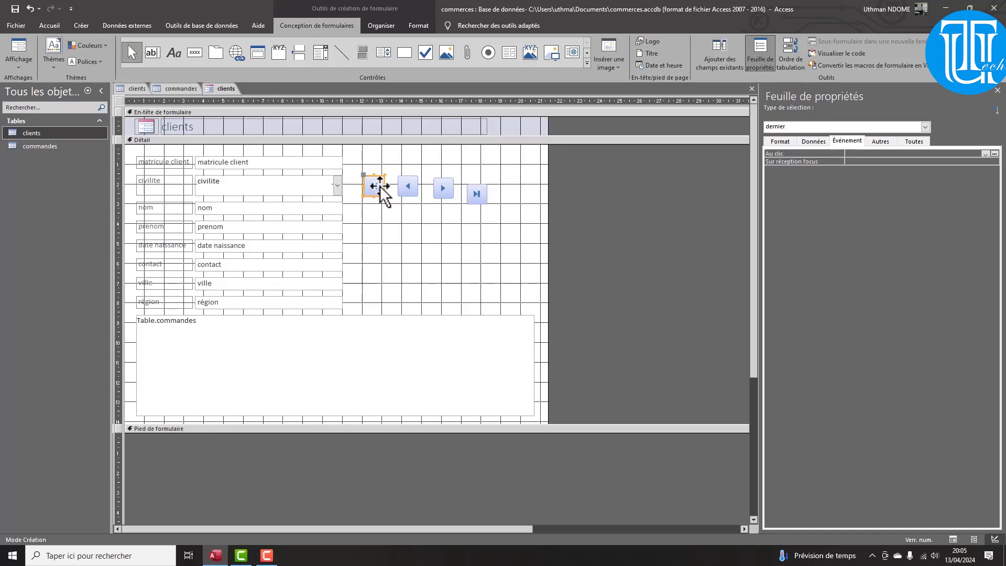
shift+click(408, 189)
shift+click(439, 191)
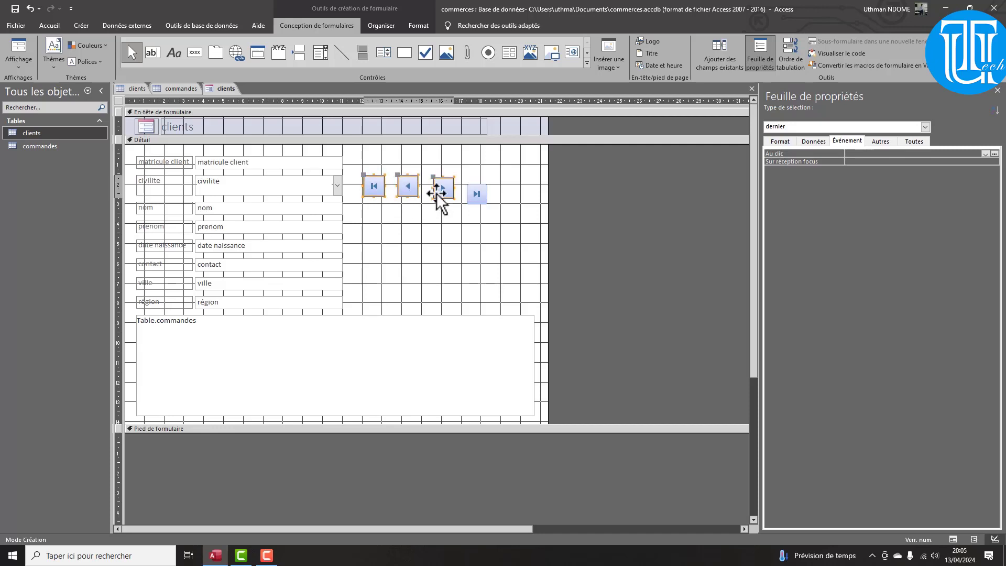
shift+click(479, 197)
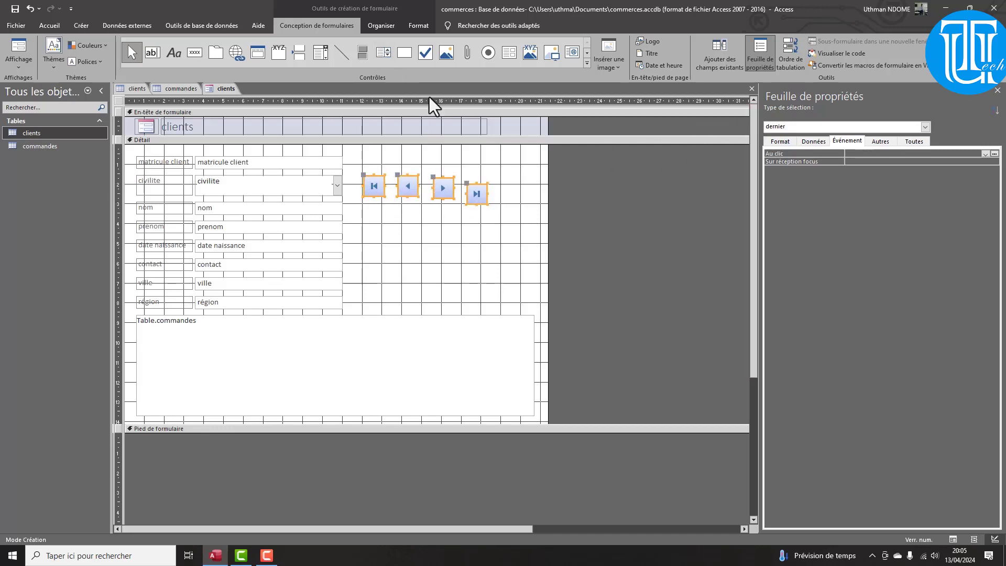
click(415, 23)
click(385, 29)
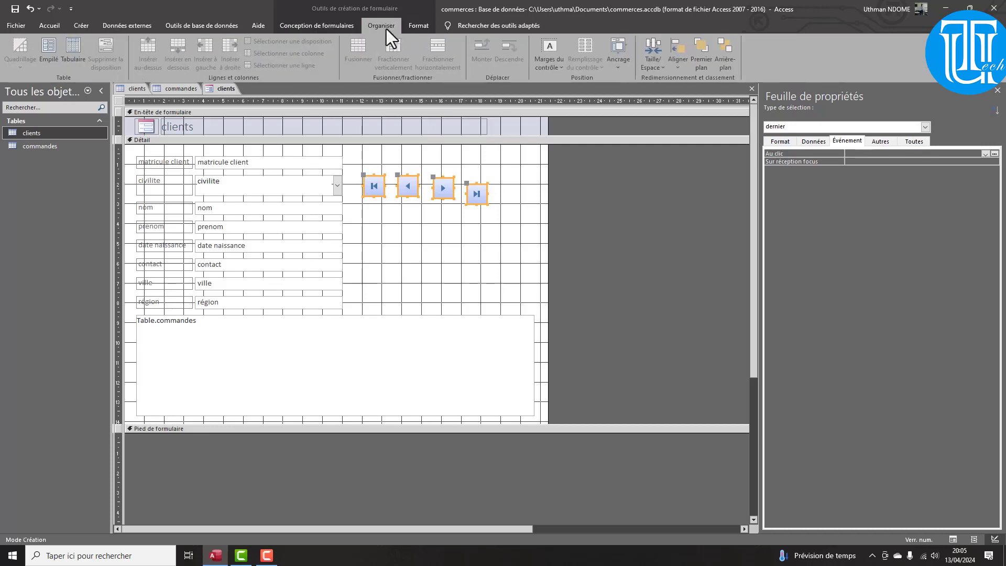
click(677, 66)
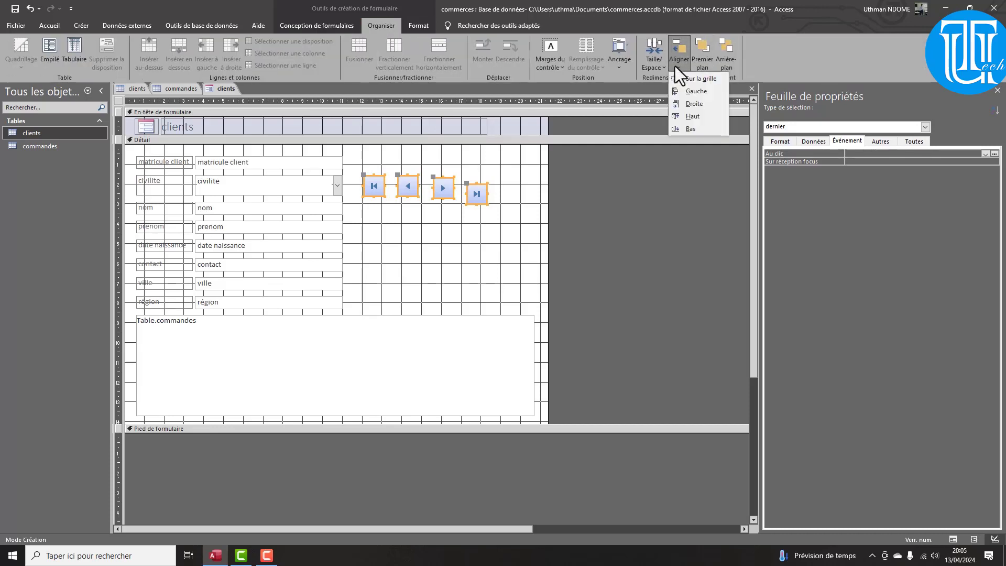
click(699, 118)
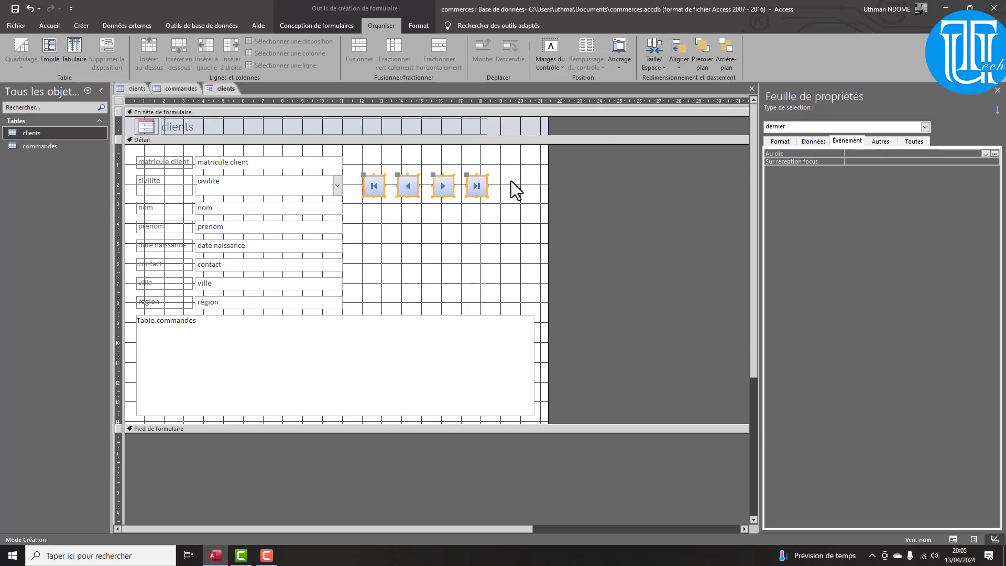
Increase the horizontal spacing between the four navigation buttons
click(652, 61)
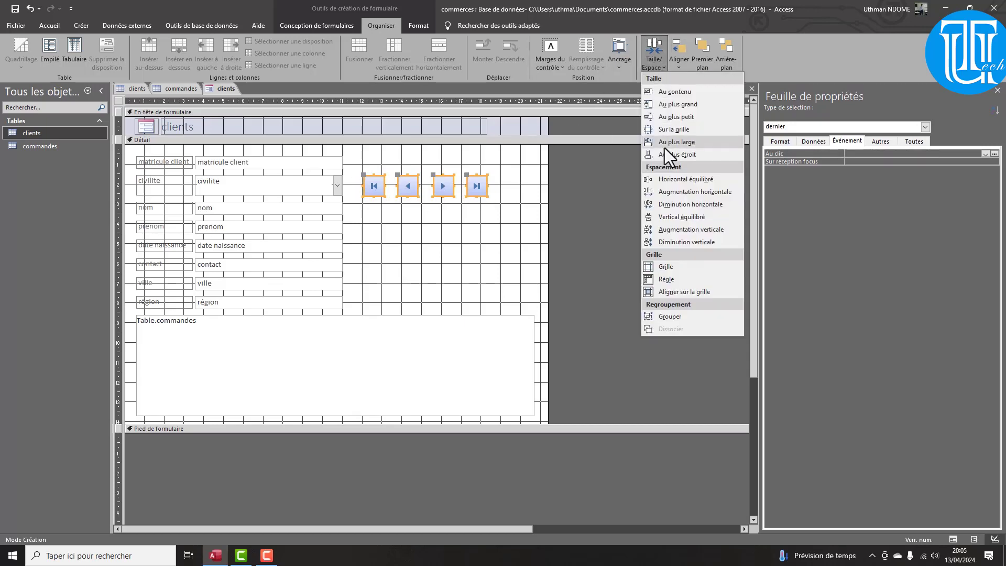
click(678, 192)
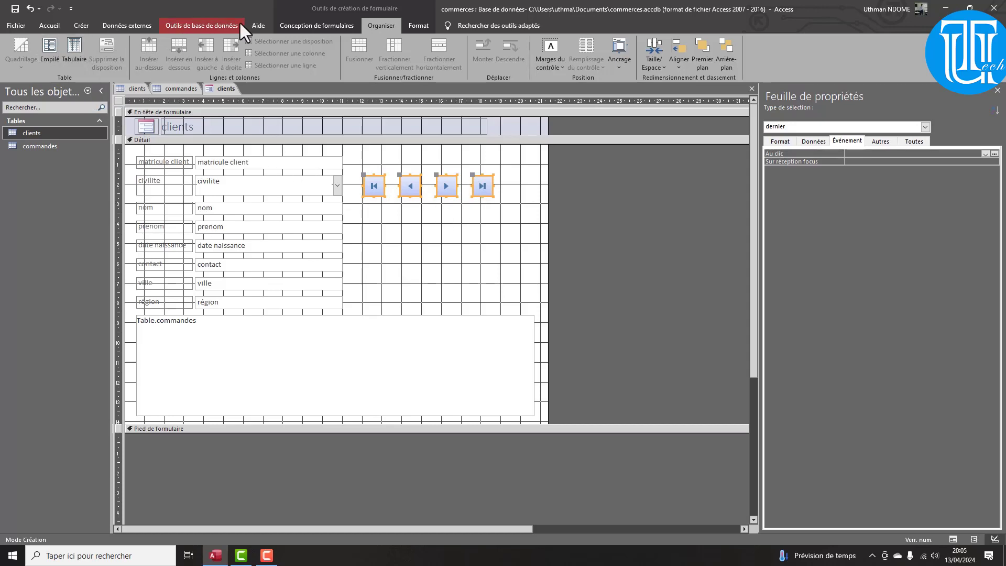
click(300, 24)
Switch the clients form to form view and step forward three records, then back three
click(15, 56)
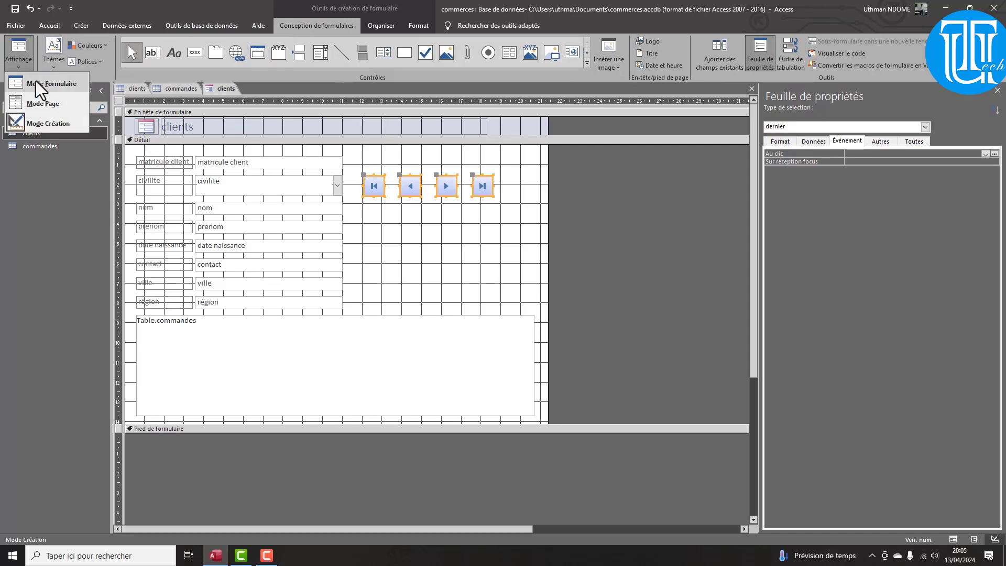
click(36, 81)
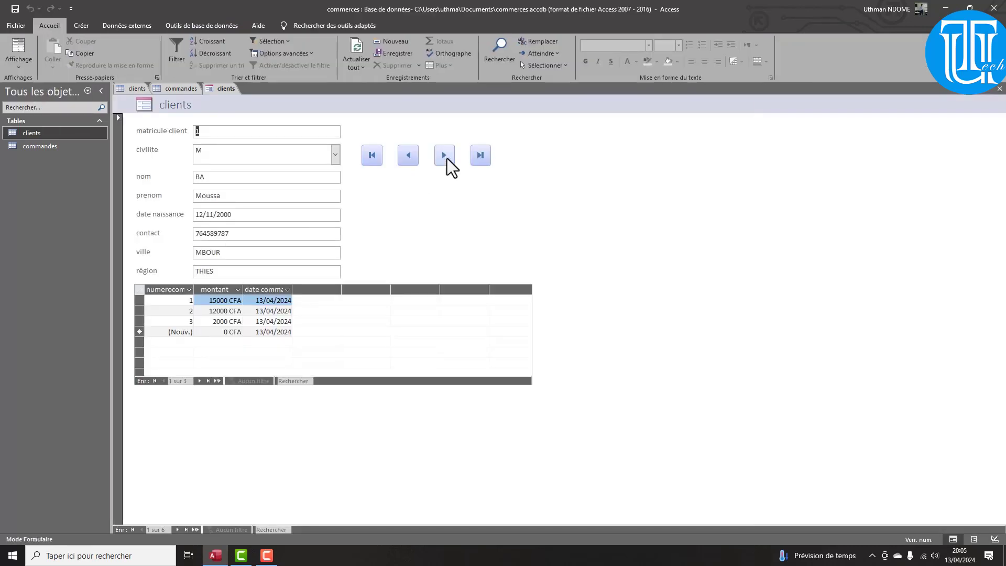
click(445, 155)
click(445, 156)
click(445, 155)
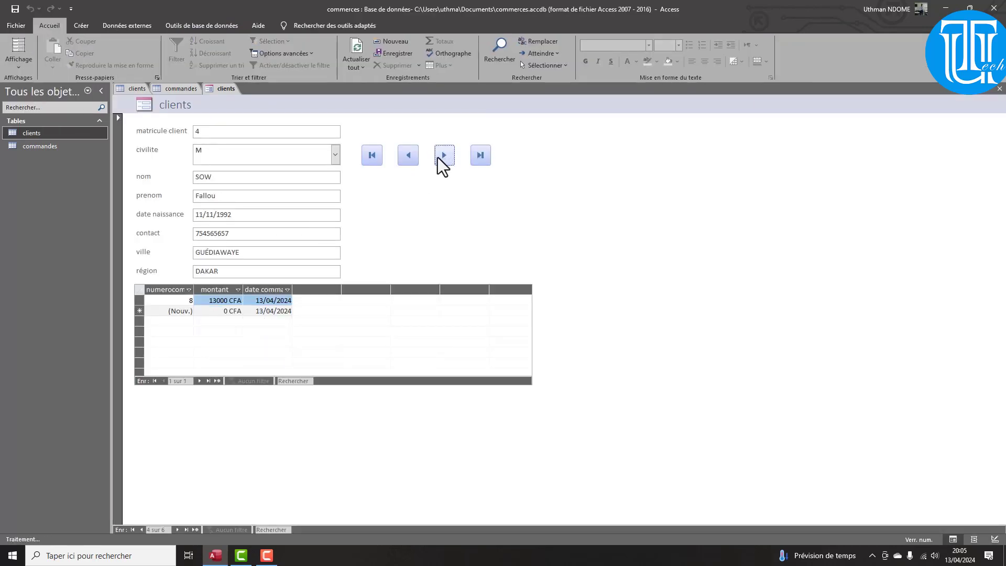
click(410, 156)
click(410, 155)
click(410, 155)
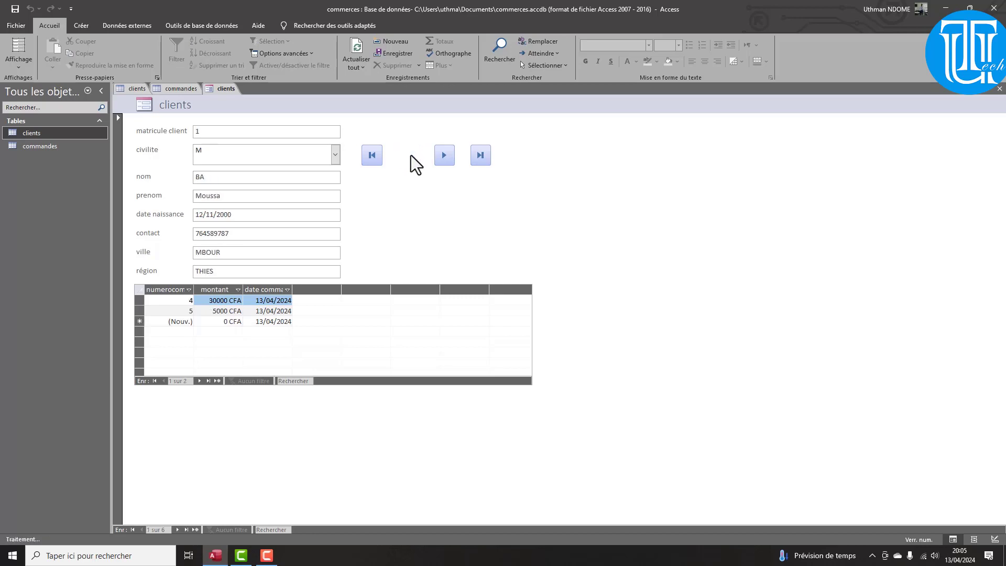
Step forward four records, jump to the first and last records, then back and forward to record 6
click(448, 163)
click(448, 163)
click(448, 163)
click(448, 163)
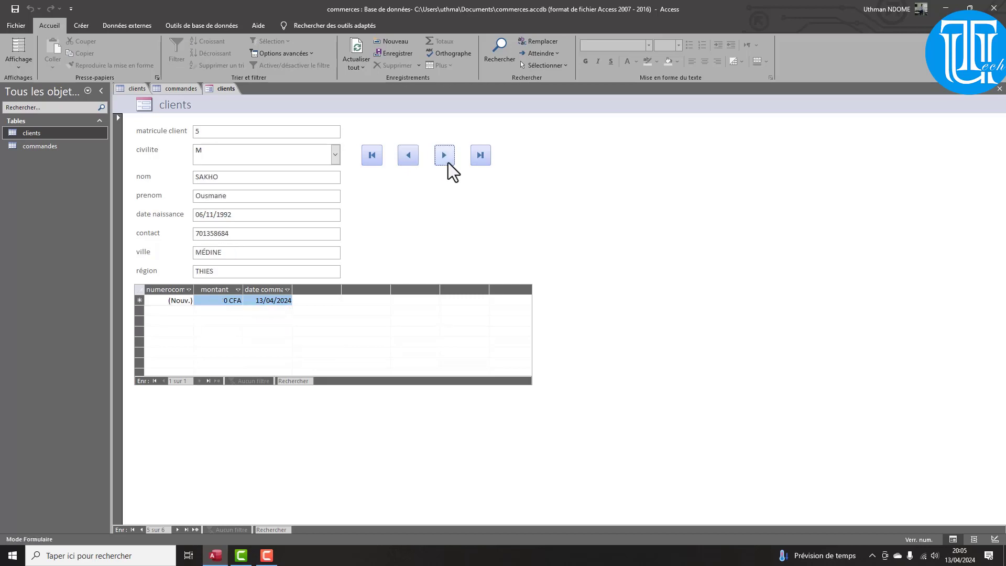
click(375, 156)
click(484, 158)
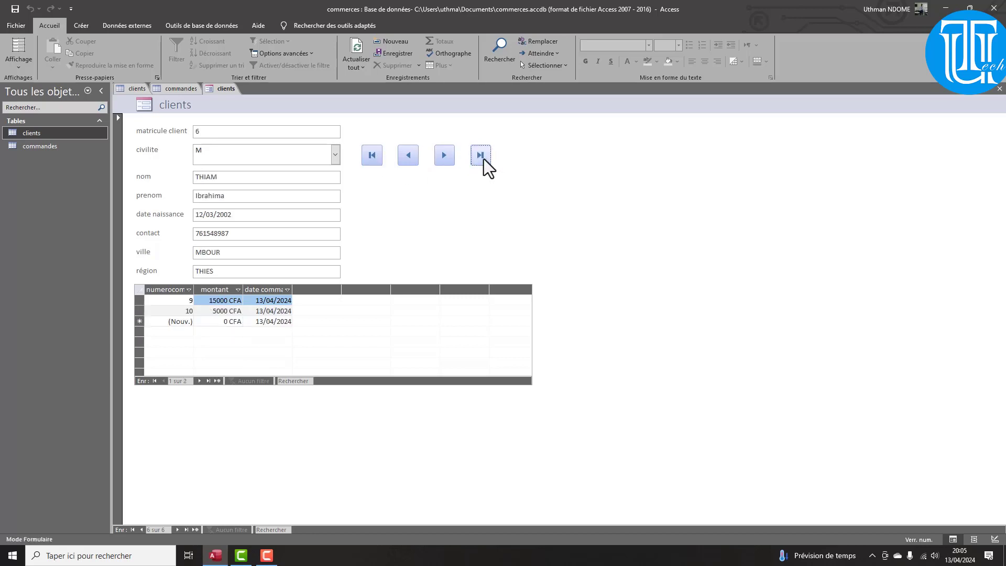
click(409, 157)
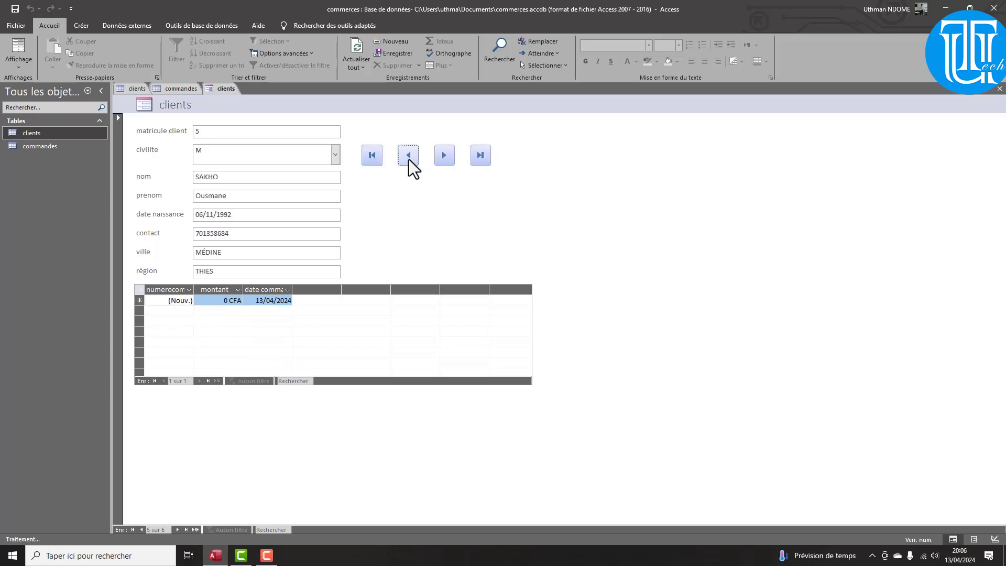
click(443, 156)
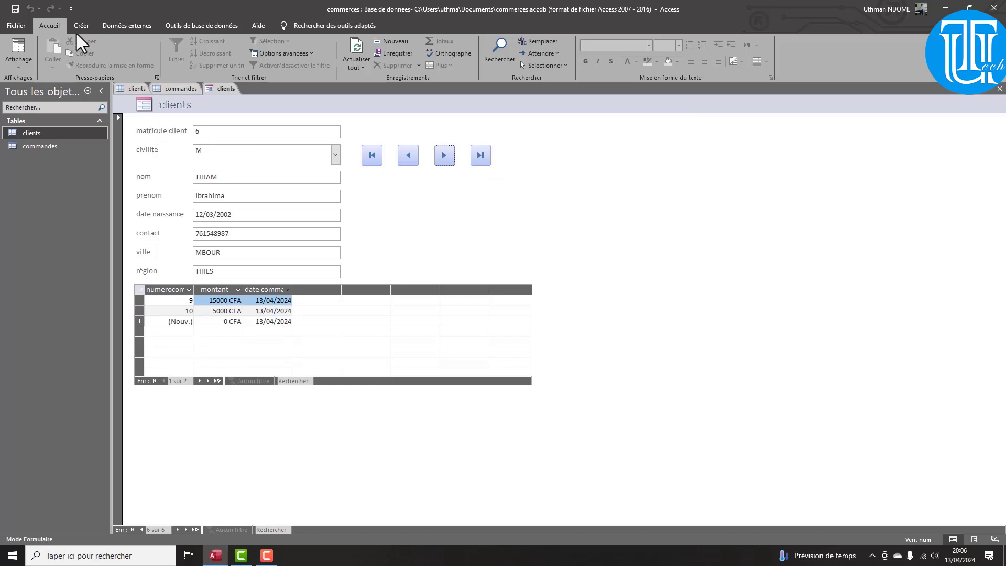
Back in design view, draw a new command button below the navigation buttons without using the wizard
click(26, 51)
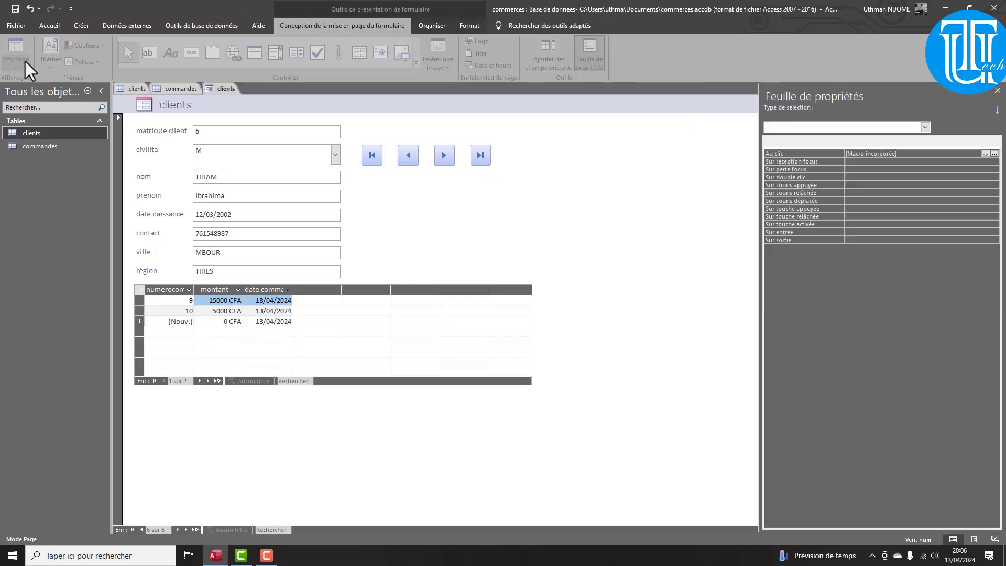
click(17, 60)
click(41, 120)
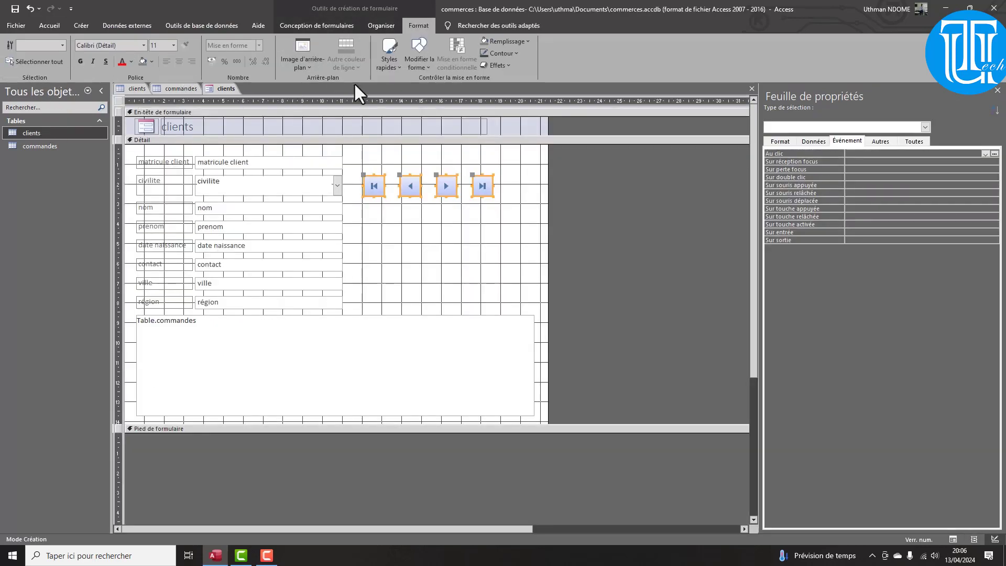
click(279, 26)
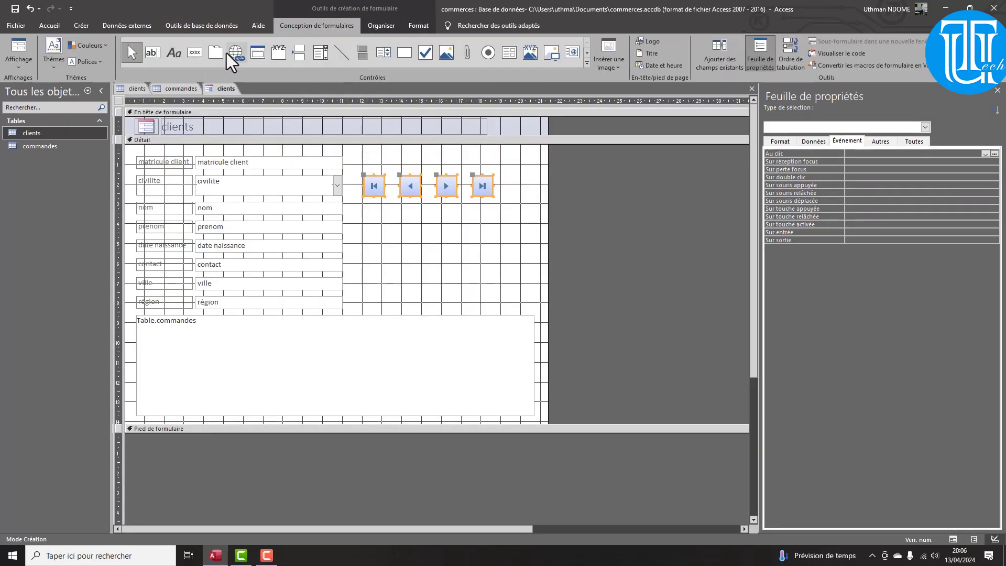
click(191, 53)
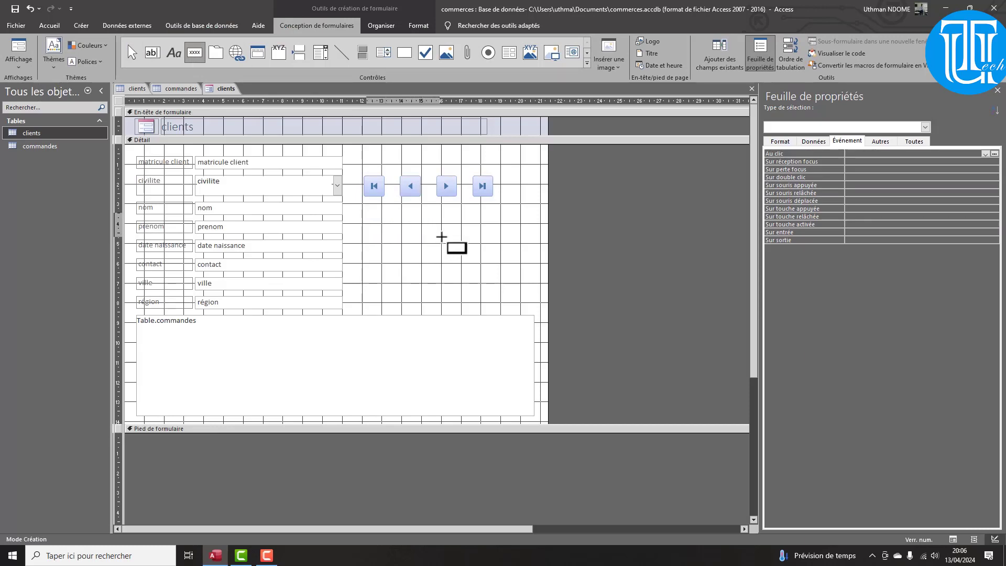
drag(442, 237, 366, 212)
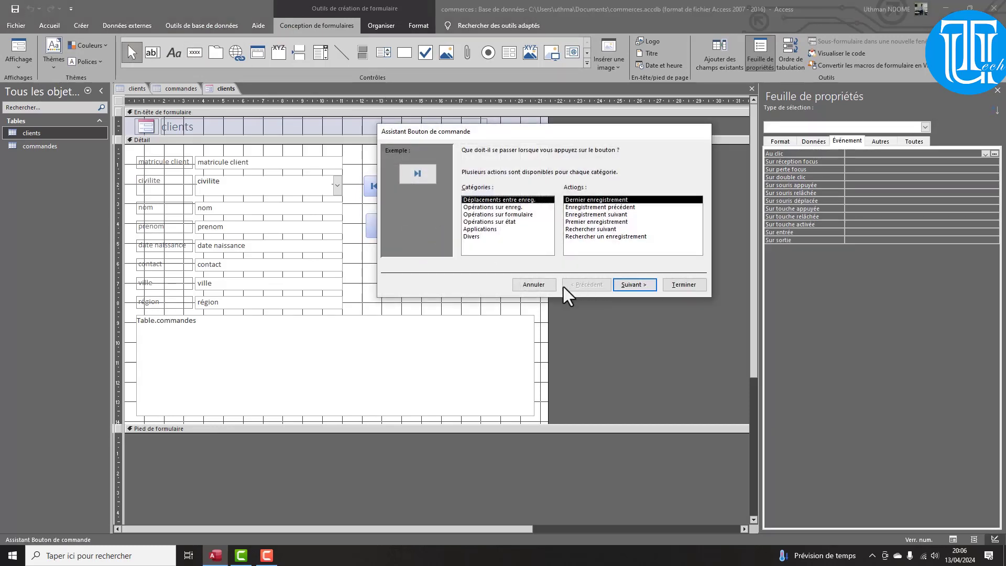
click(542, 287)
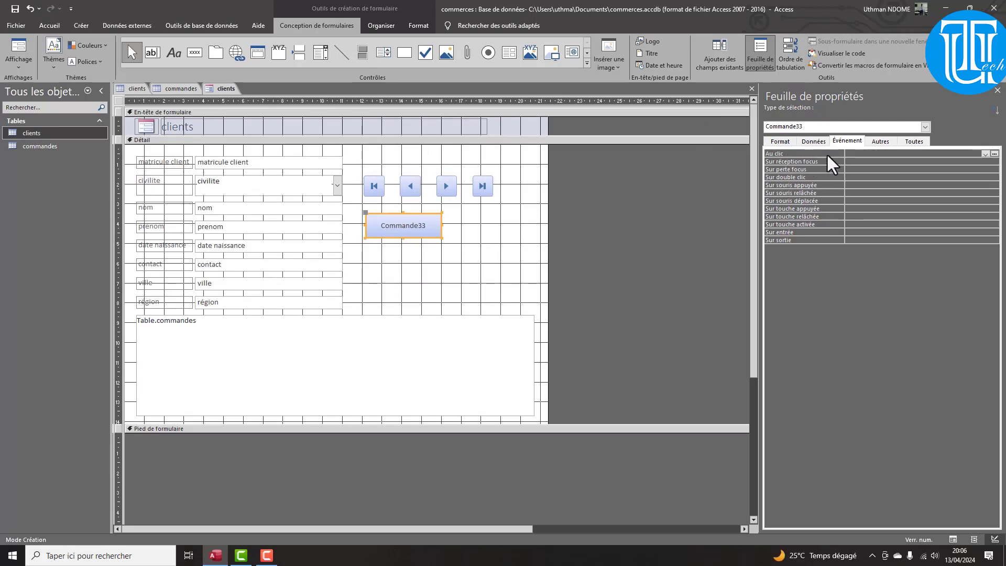
Set the new button's Légende to 'Recherche' and make it slightly narrower
click(910, 142)
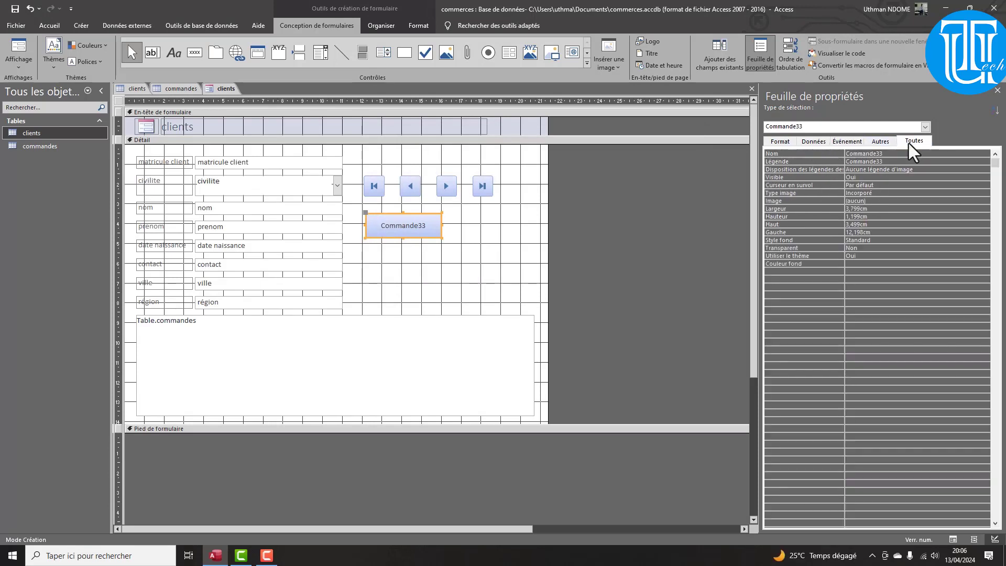
click(882, 162)
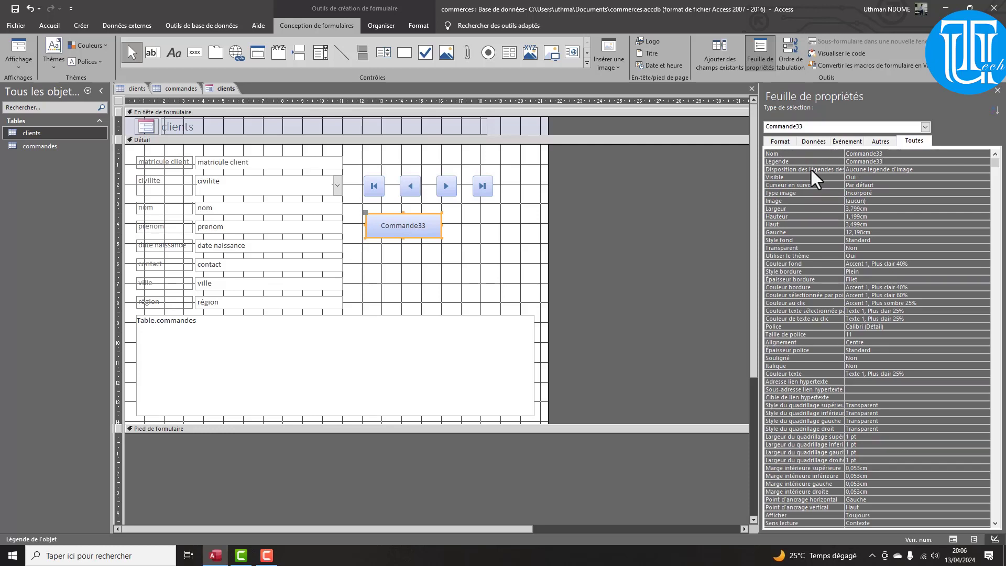
text(RE)
key(BackSpace)
key(BackSpace)
key(BackSpace)
key(BackSpace)
key(BackSpace)
key(BackSpace)
key(BackSpace)
key(BackSpace)
key(BackSpace)
key(BackSpace)
key(BackSpace)
key(BackSpace)
key(BackSpace)
text(Recherche)
key(Return)
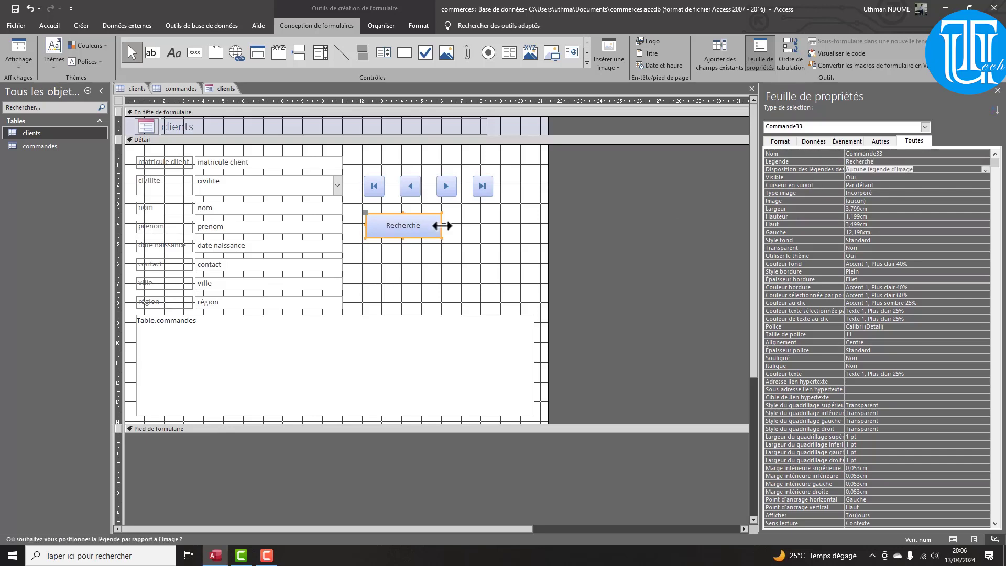
drag(442, 225, 428, 225)
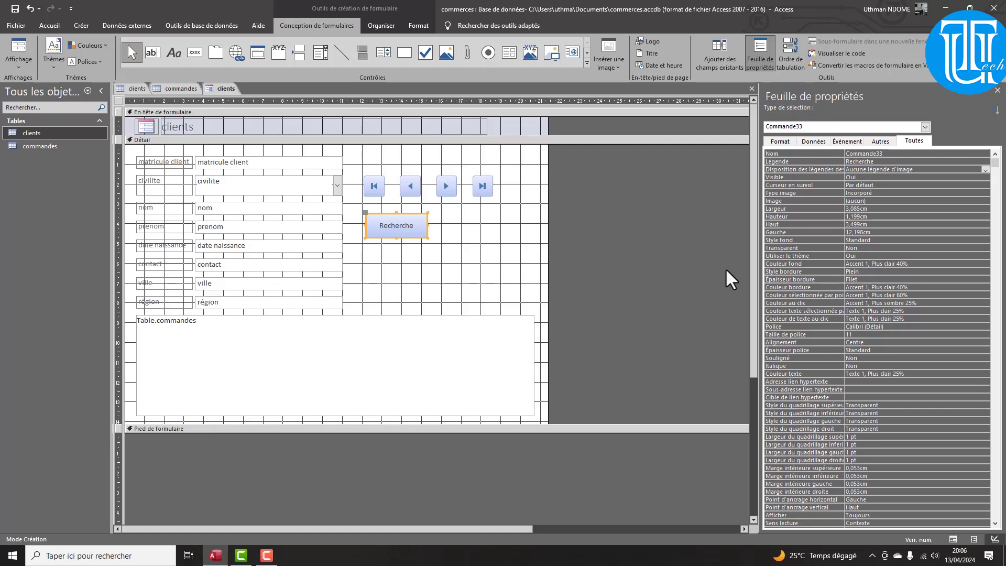
Start a Générateur de macro for the Recherche button's click event
click(885, 143)
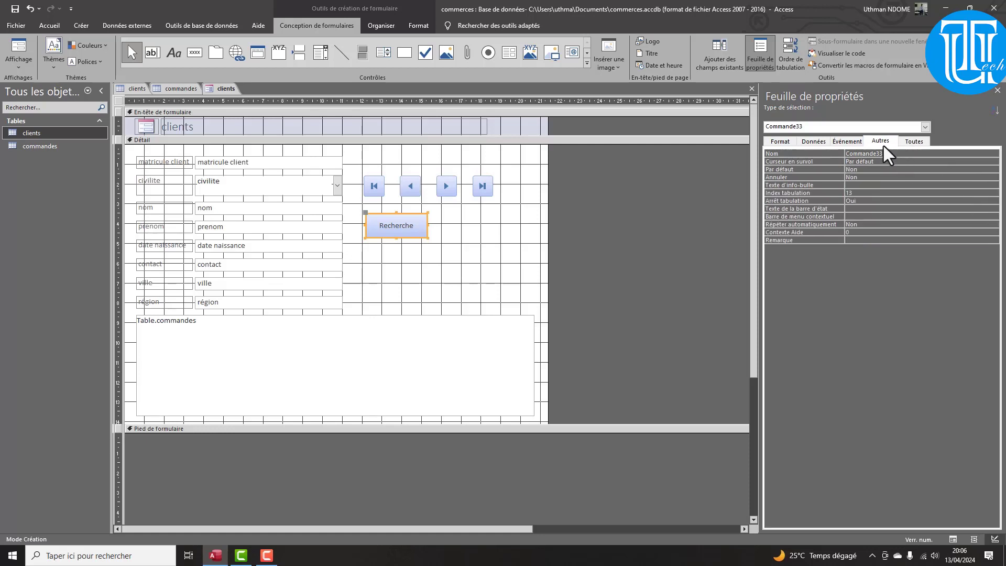
click(848, 141)
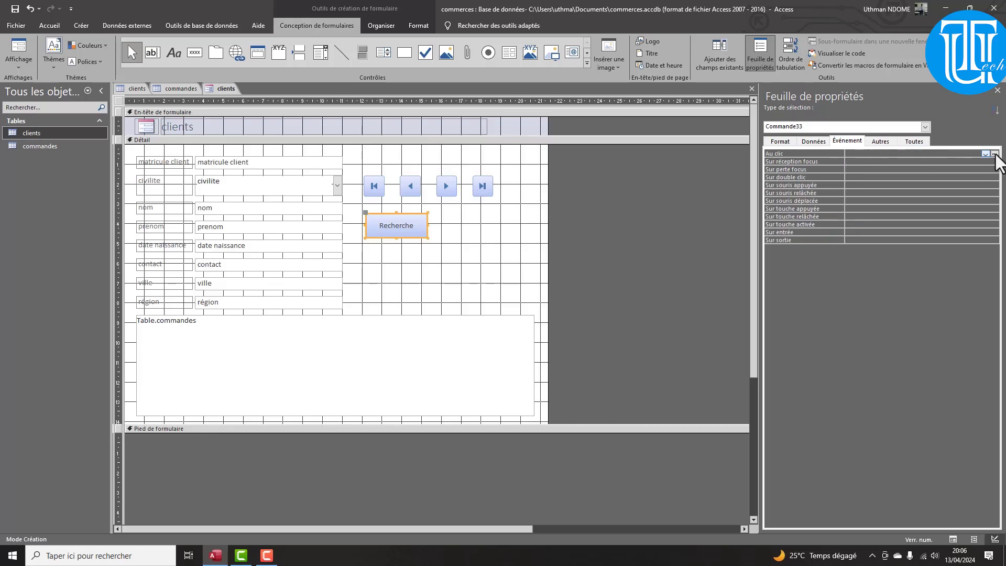
click(994, 154)
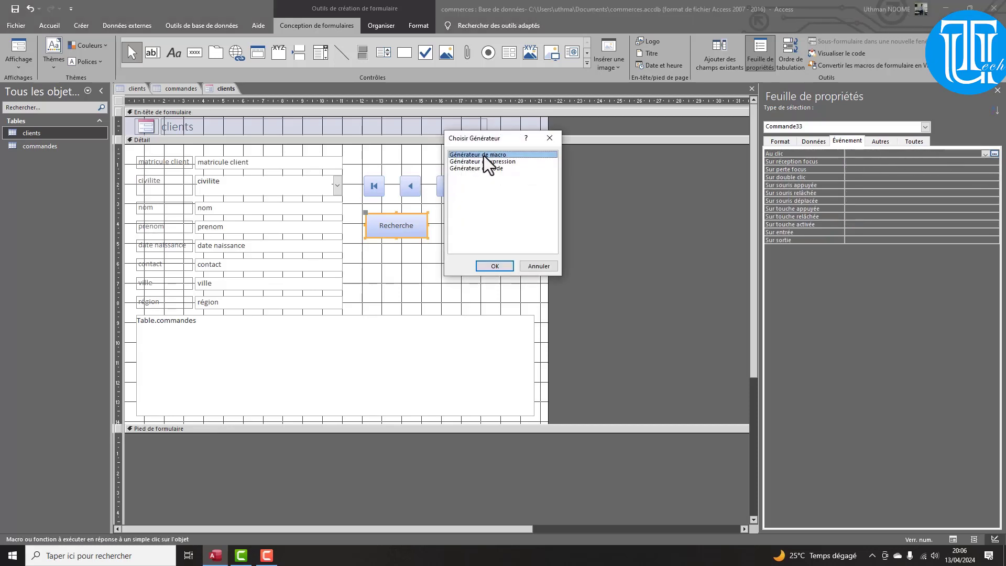
click(502, 269)
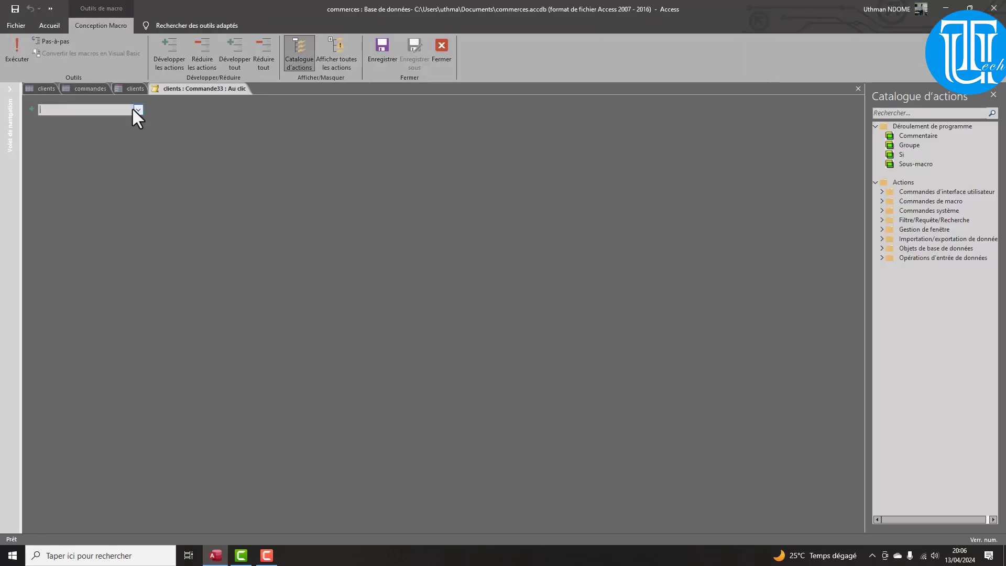
Add a DéfinirFiltre action named 'recherche' with Where condition [nom]=[nom du client ?]
click(138, 110)
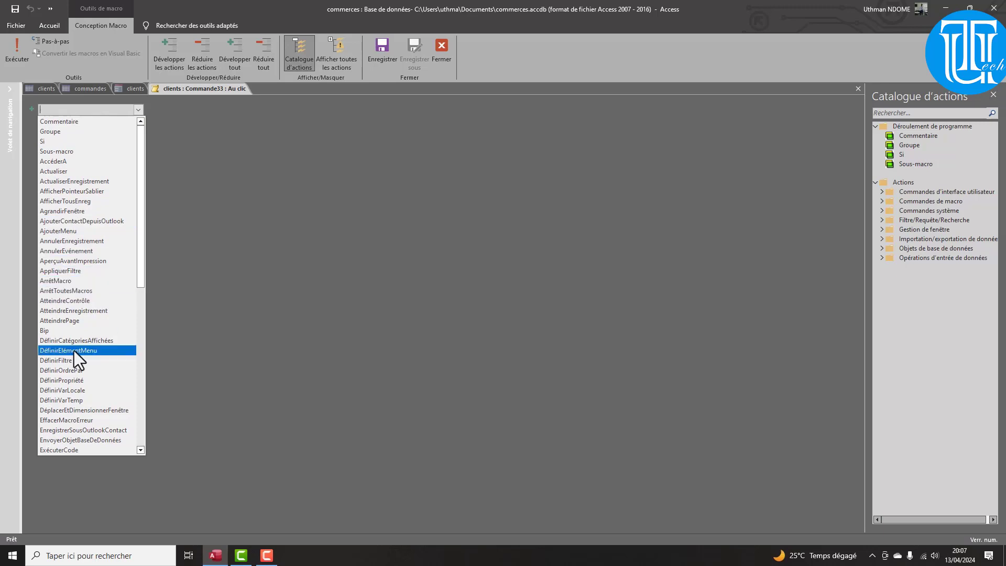
click(68, 362)
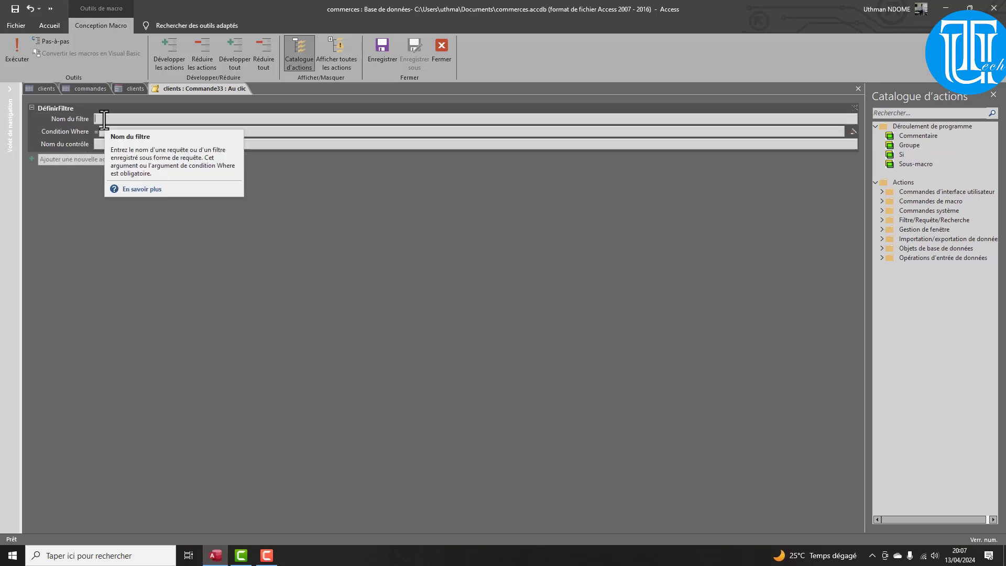
text(re)
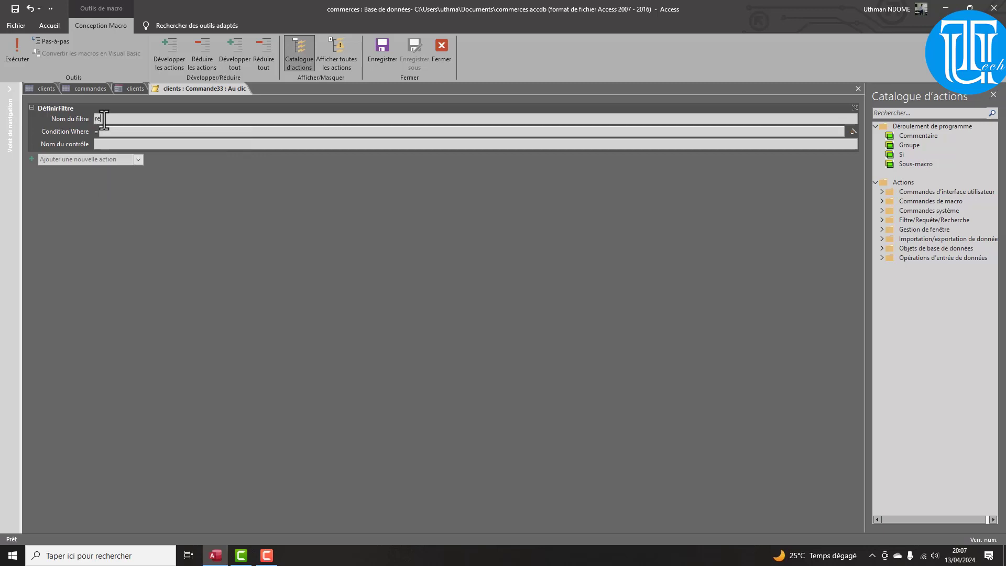
text(cherche)
text([nom)
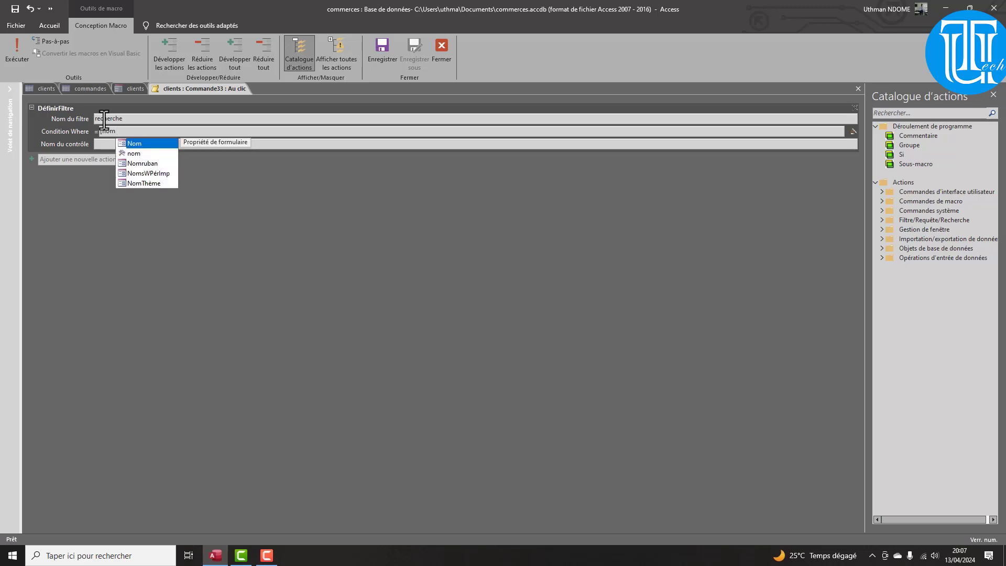
text(])
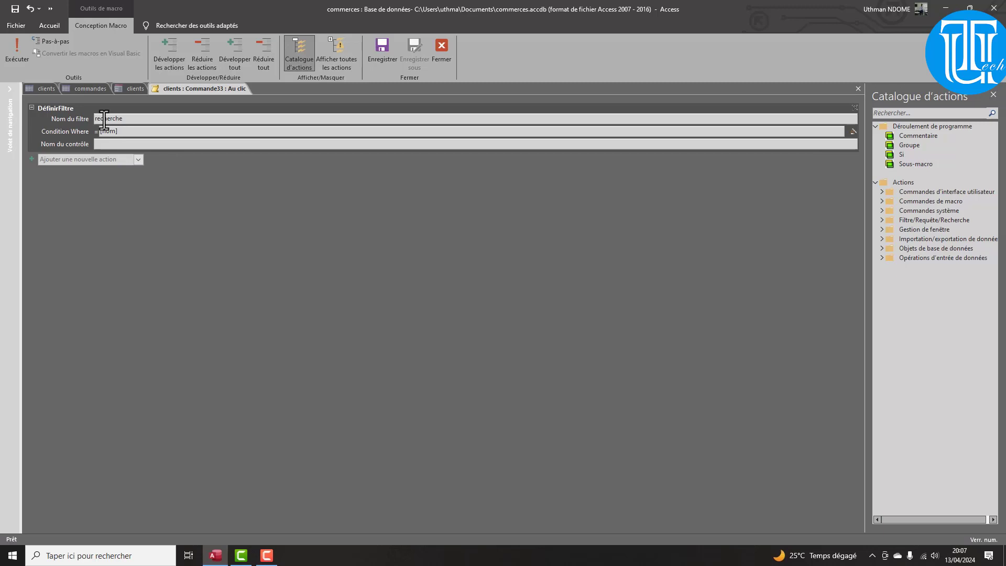
text(=)
text([nom du client ?)
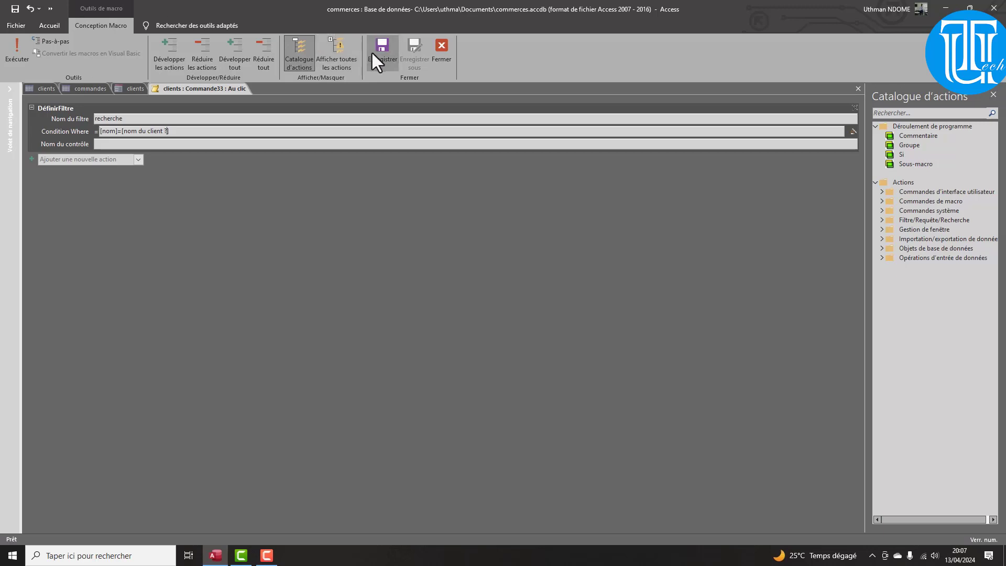
Save the search macro and switch the clients form to form view
click(449, 49)
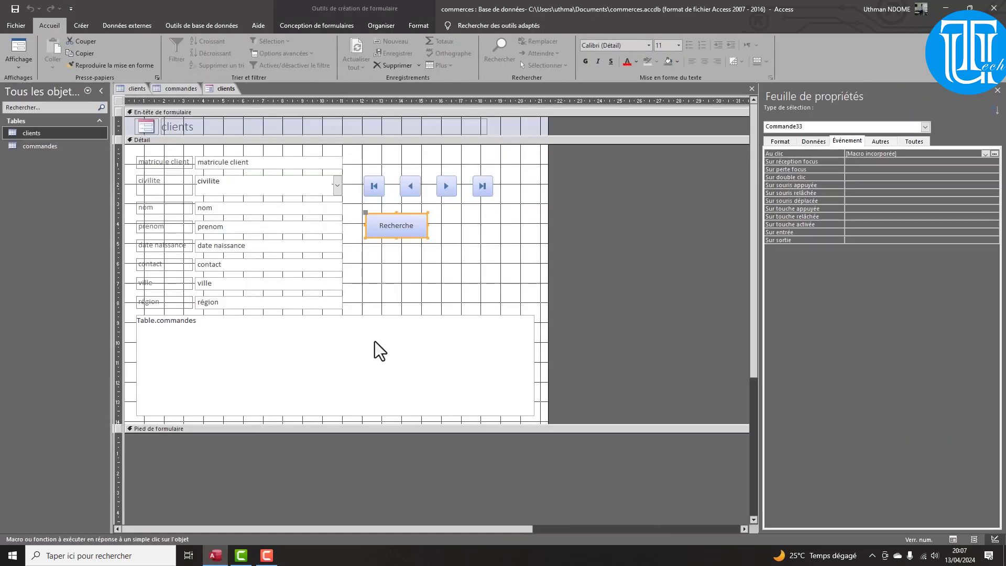
click(18, 62)
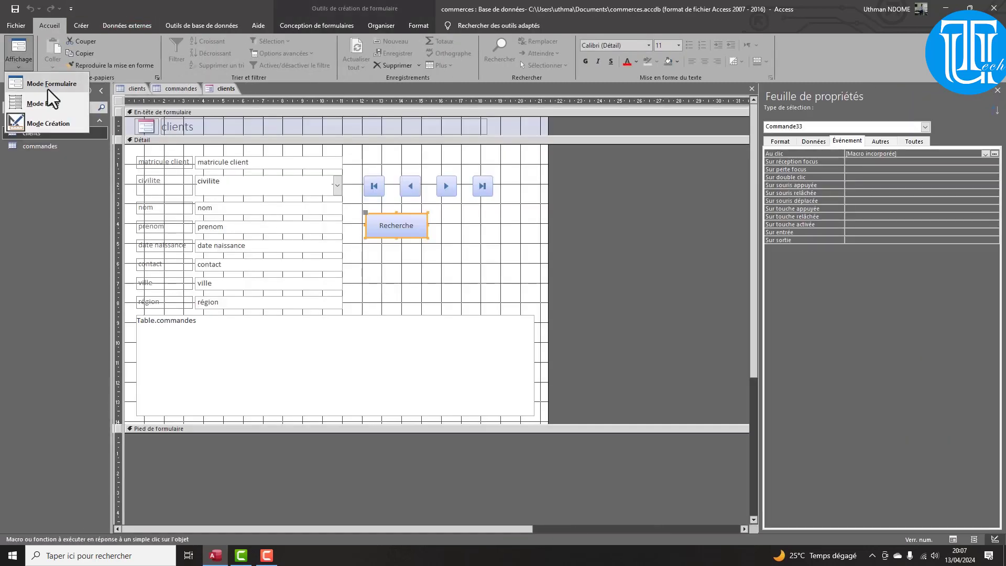
click(47, 84)
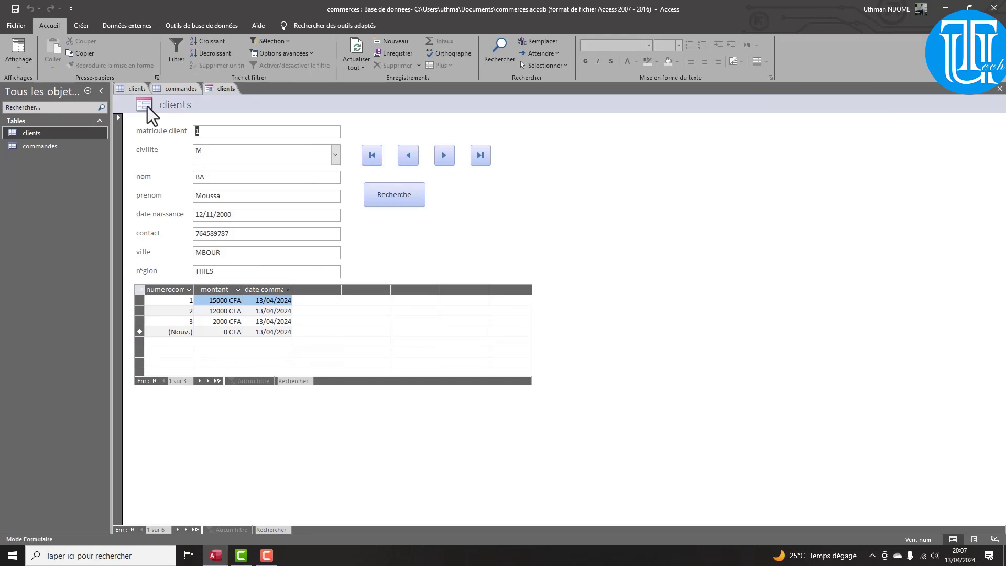
Save the form as 'formulaire'
key(ctrl+s)
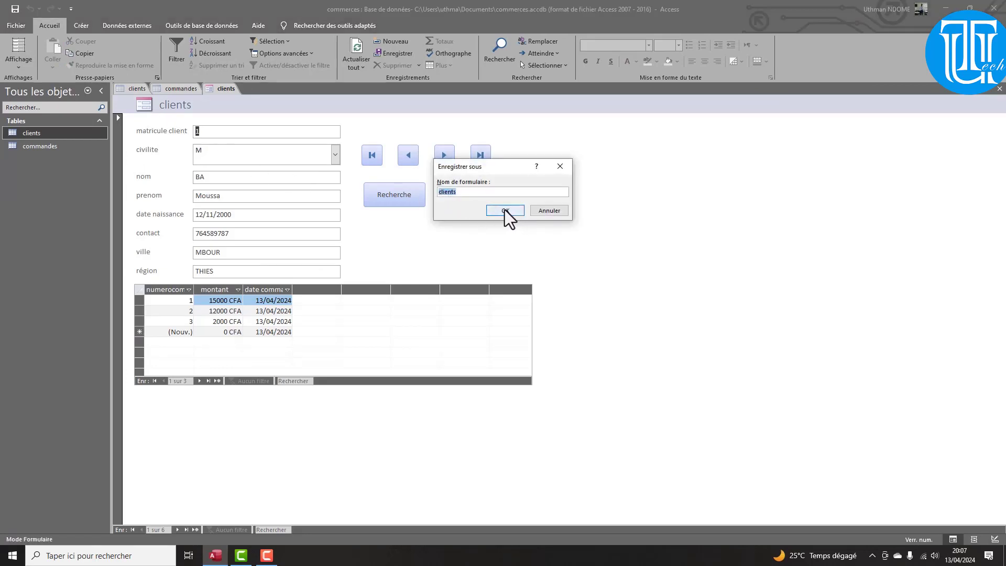
text(formulaire)
click(505, 209)
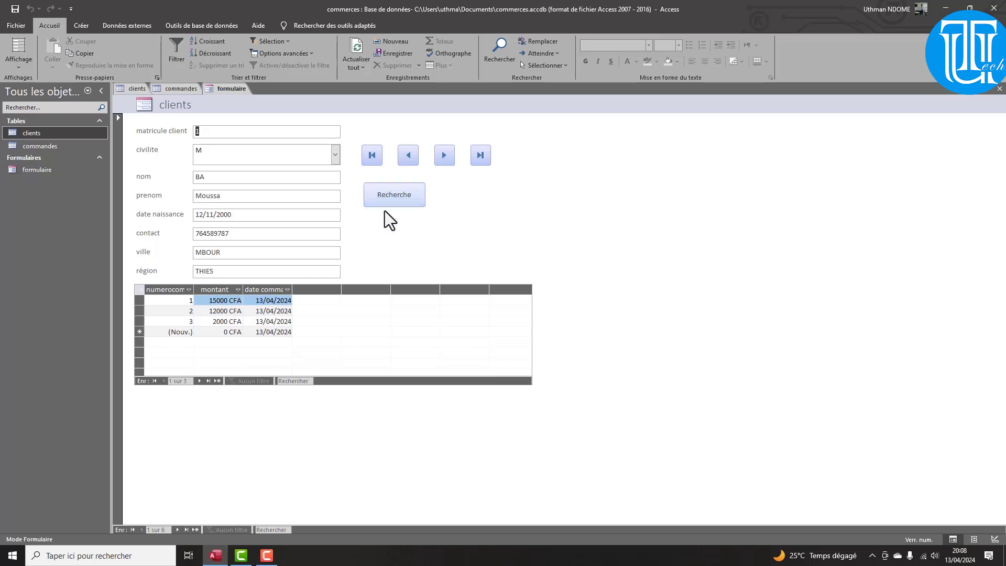
Test the Recherche button's name prompt and filter, then close formulaire
click(400, 200)
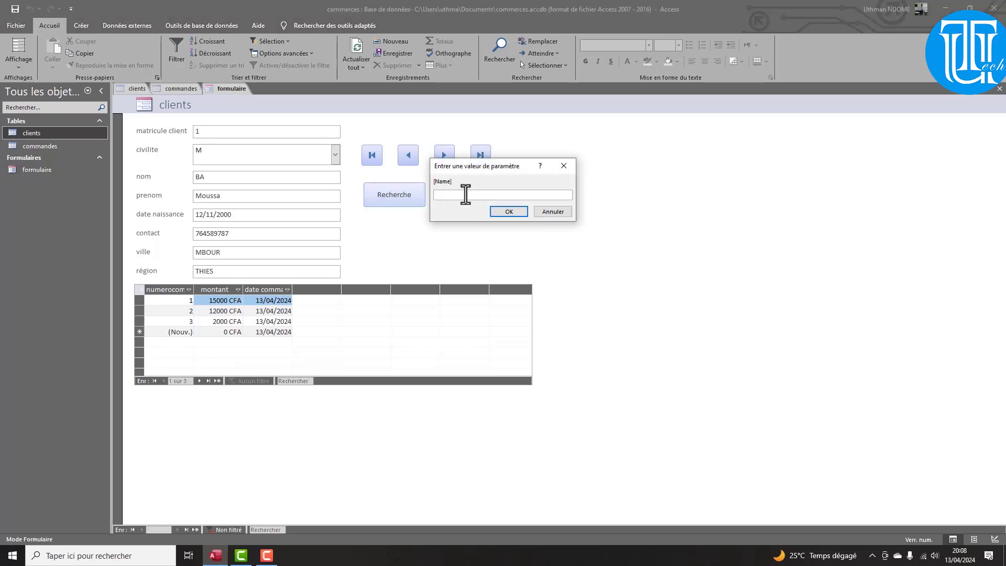
click(517, 215)
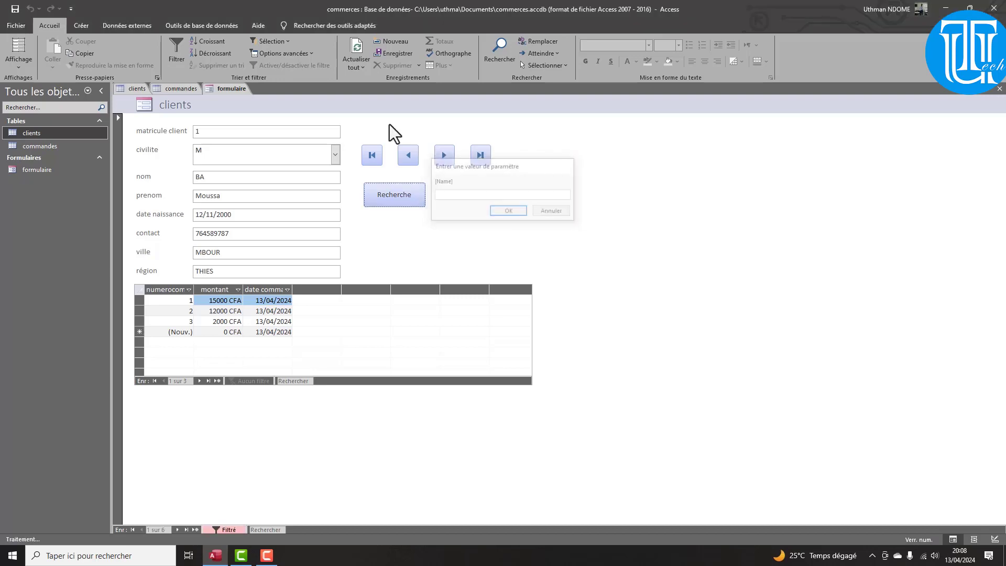
right_click(224, 90)
click(249, 109)
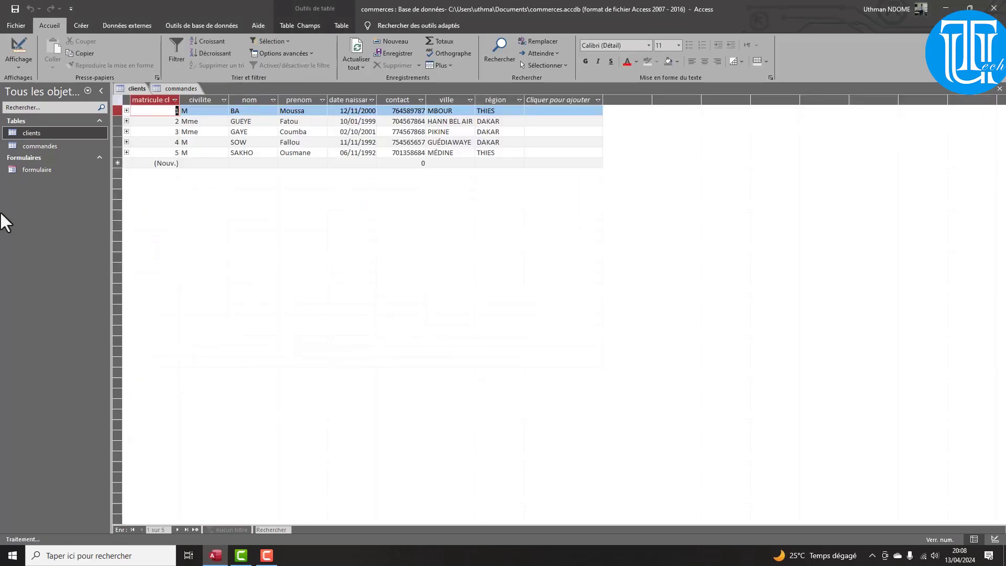
Reopen formulaire, run the Recherche search again, then switch to design view
double_click(27, 167)
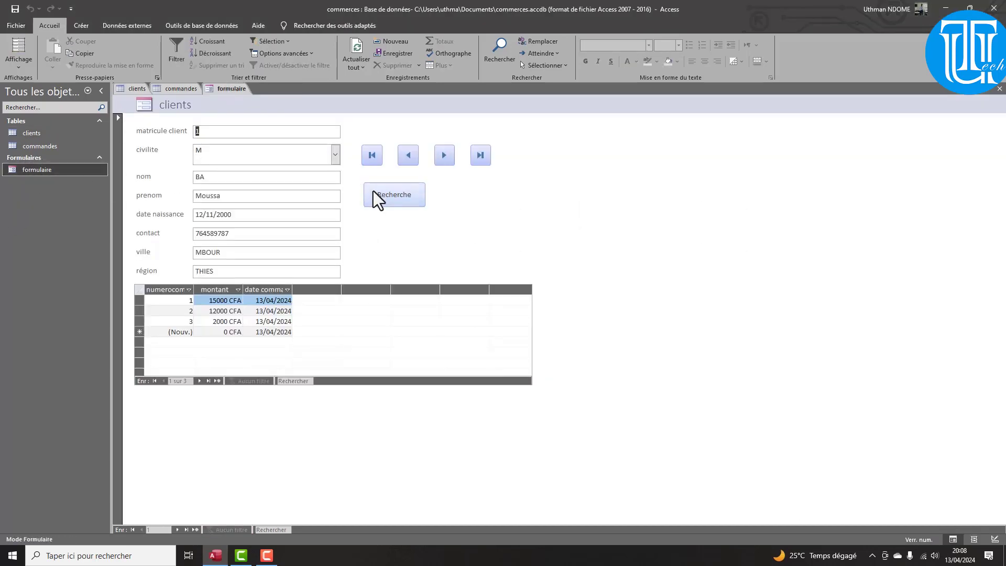
click(379, 194)
key(Return)
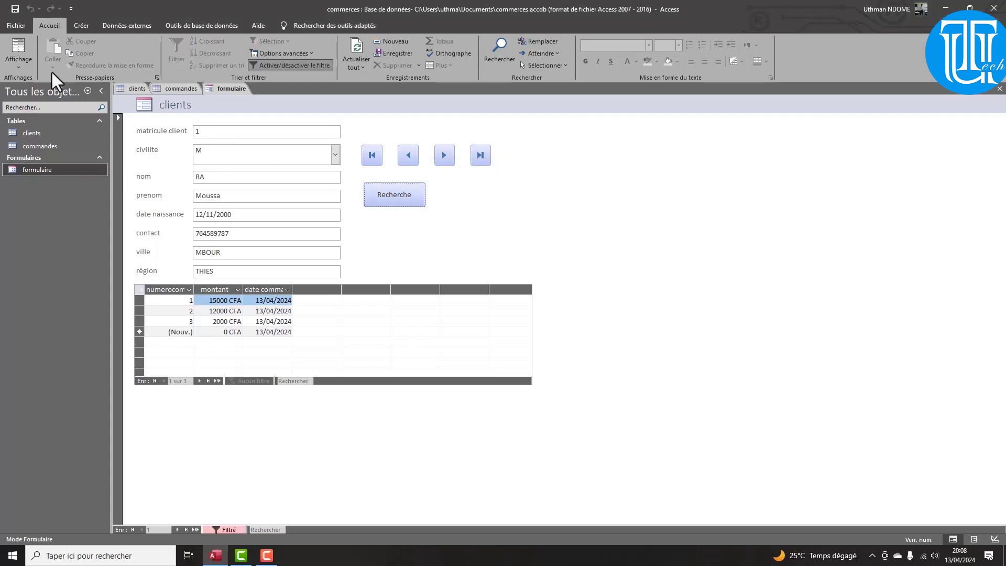
click(27, 61)
click(52, 117)
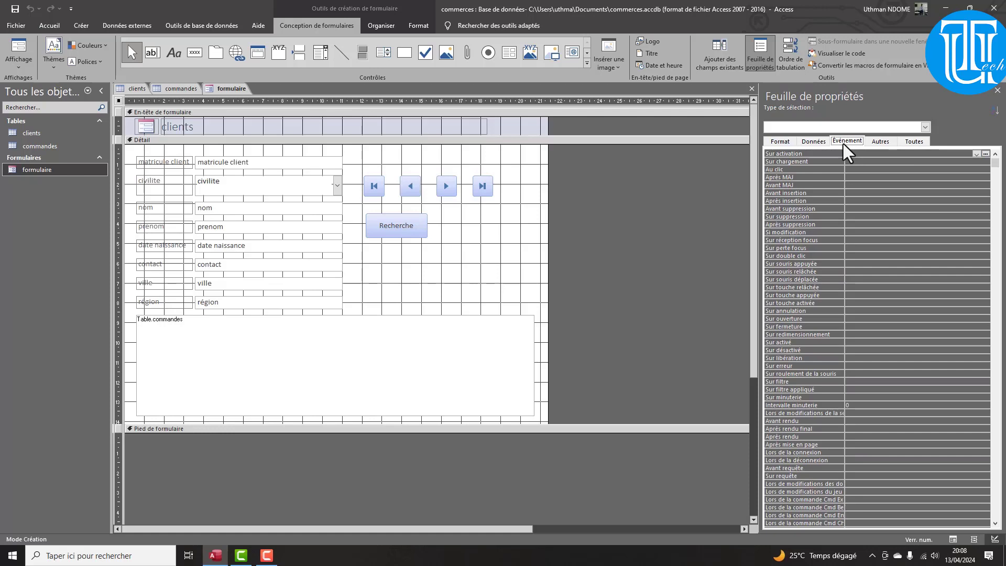
Discard an empty form activation macro, then display the Recherche button's event properties
click(986, 154)
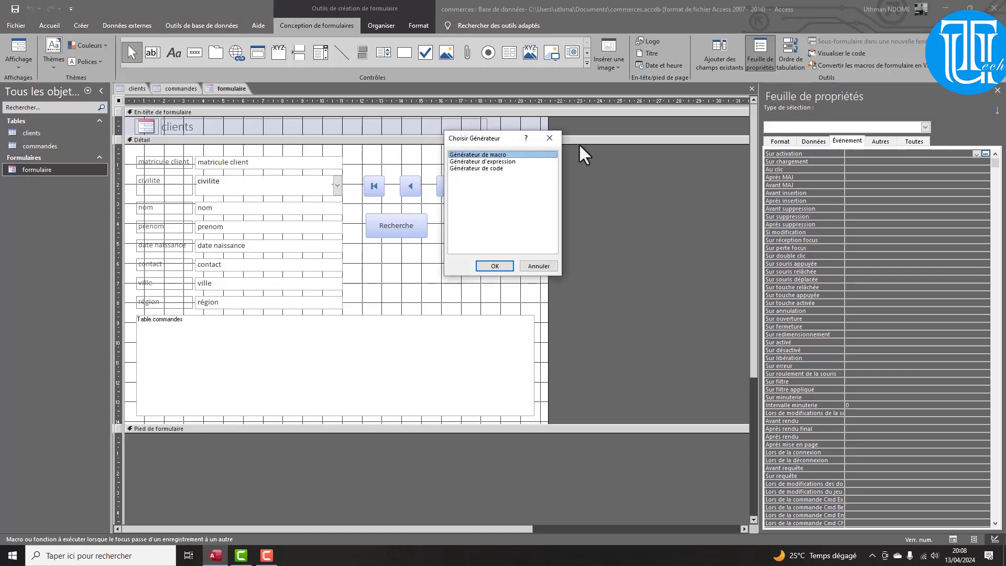
click(494, 266)
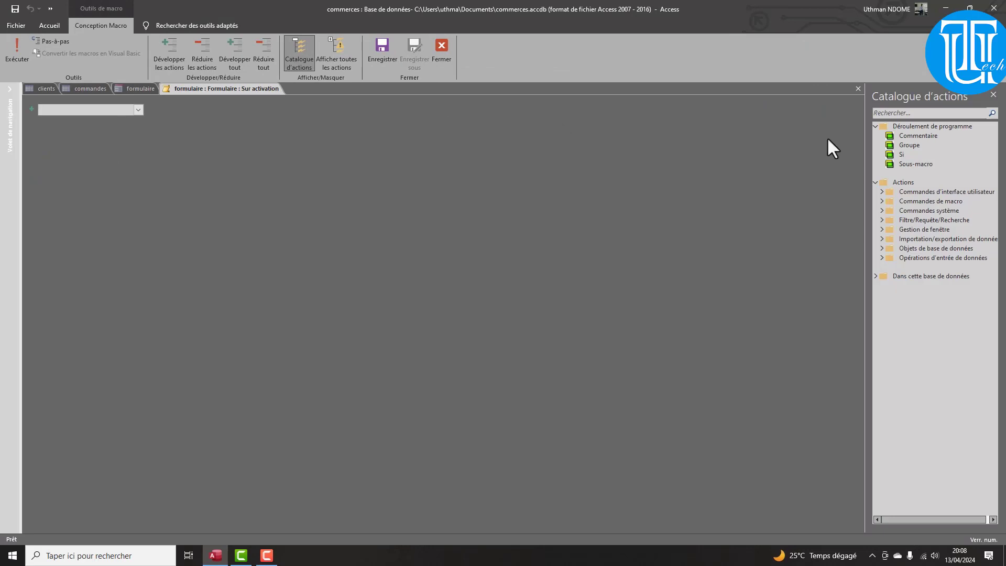
right_click(259, 90)
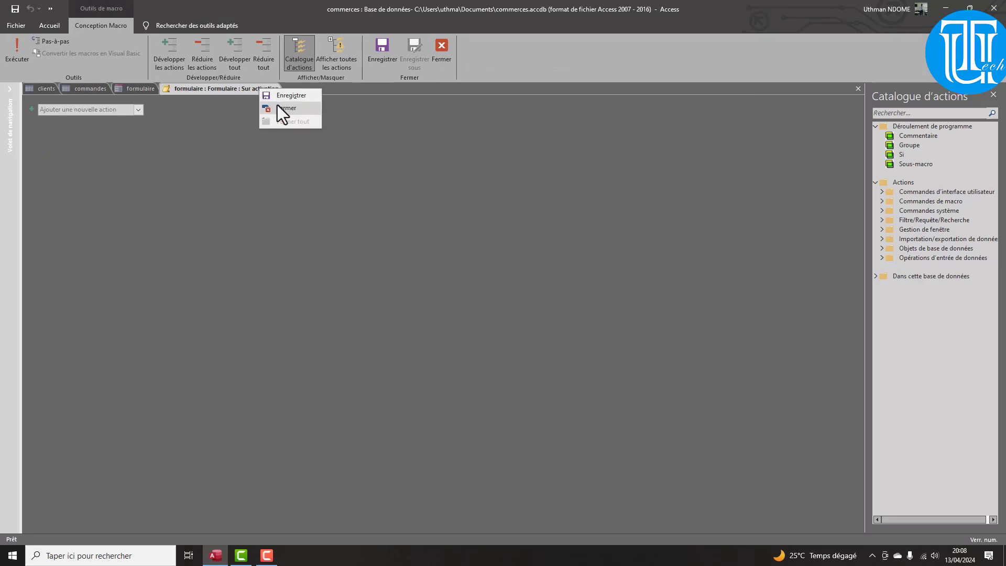
click(278, 108)
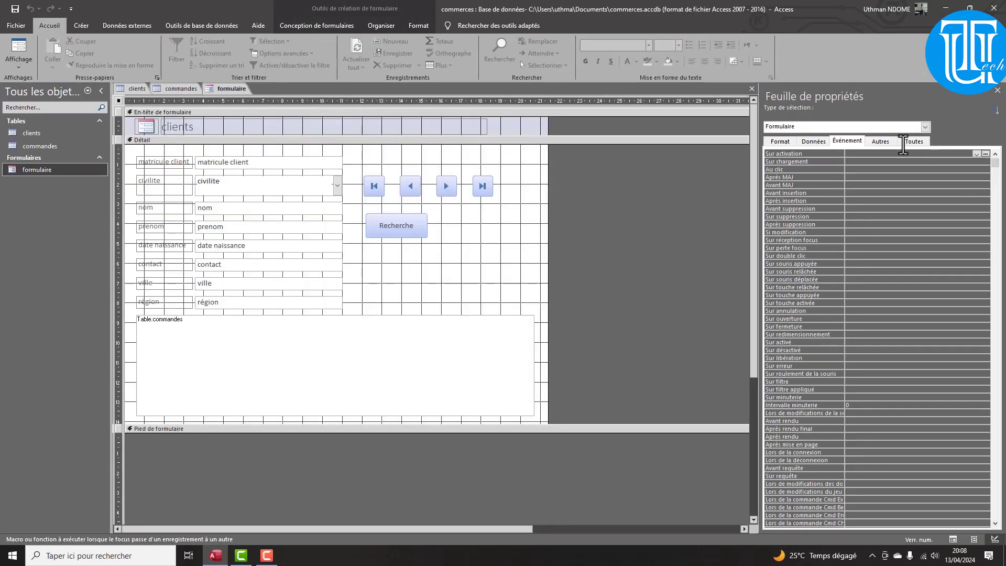
click(820, 143)
click(845, 142)
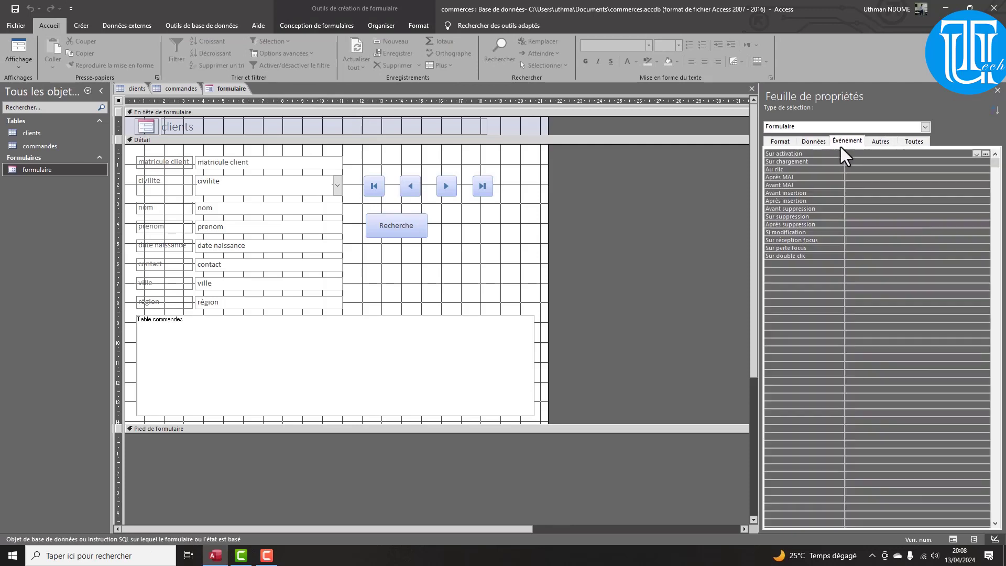
click(388, 226)
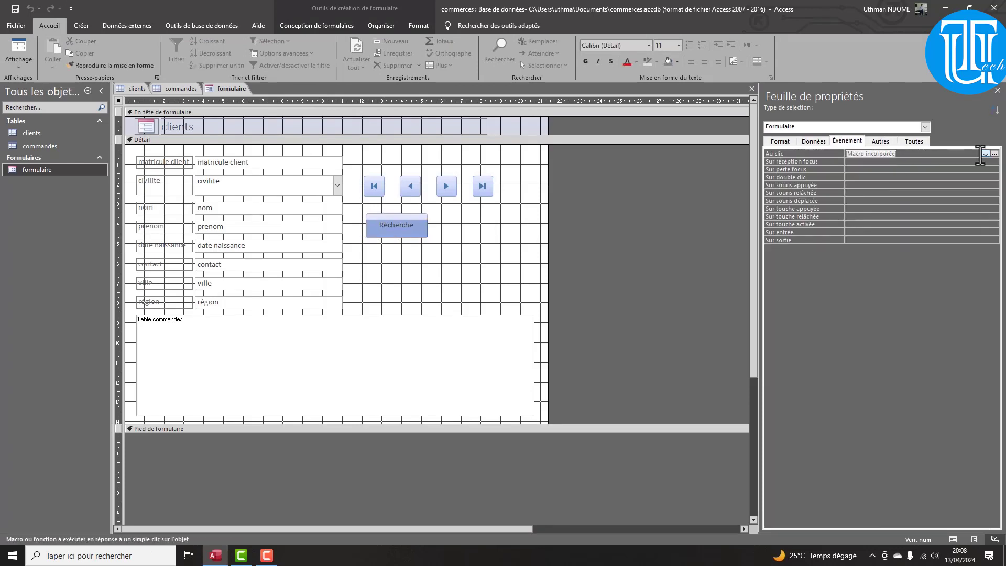
Delete [Nom] from the DéfinirFiltre Where condition, leaving =[nom du client ?], and open the Expression Builder
click(994, 153)
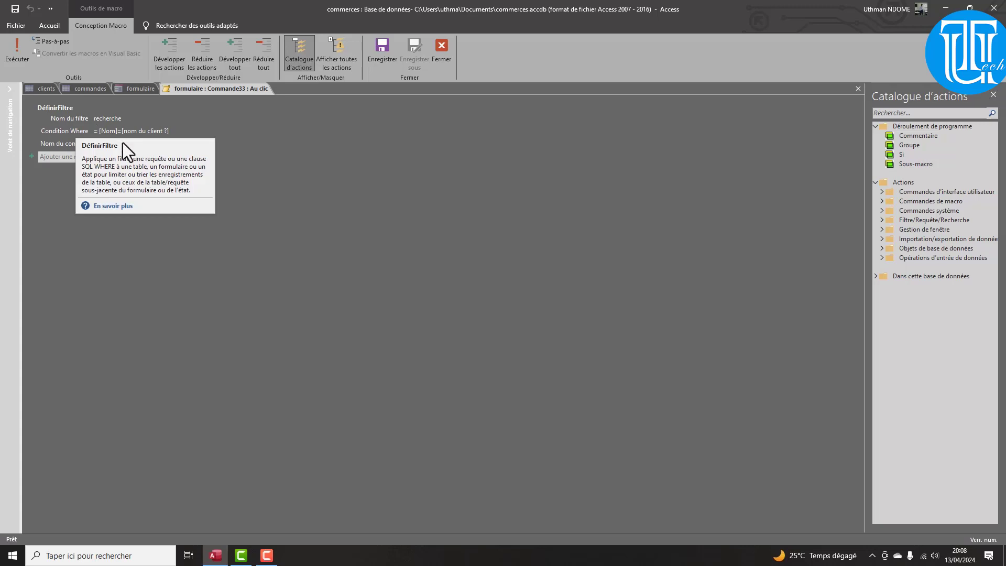
click(109, 130)
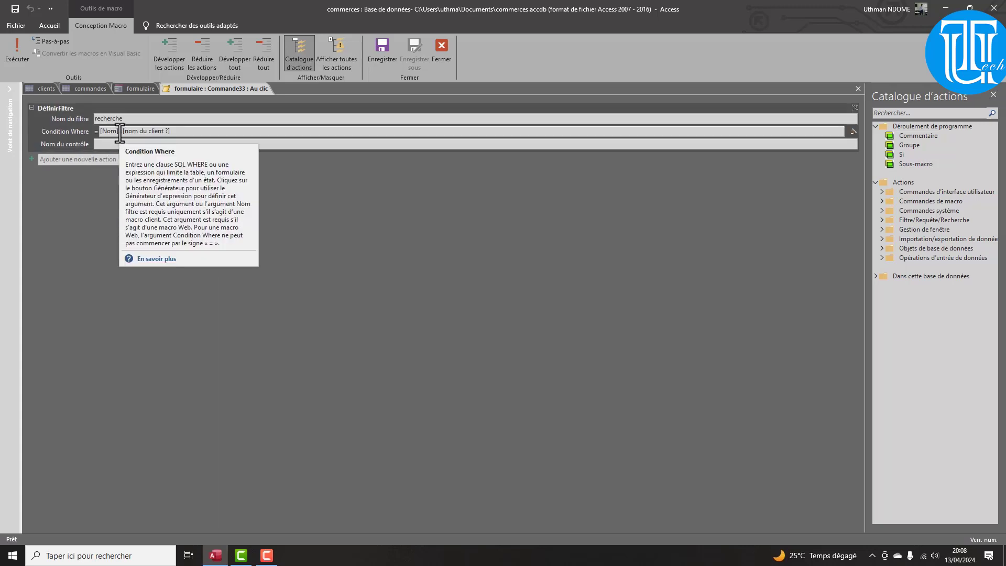
drag(119, 132, 100, 132)
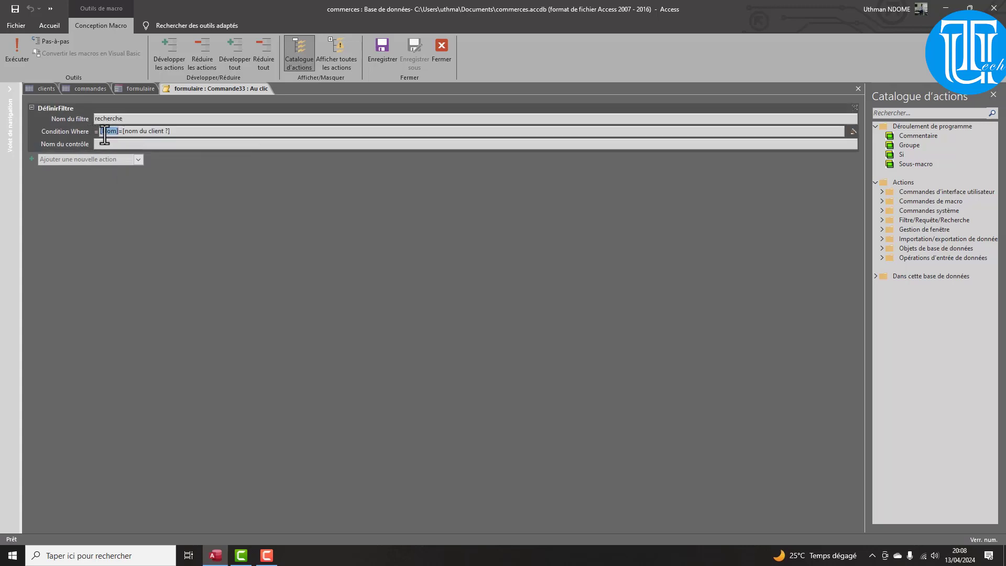
key(BackSpace)
right_click(101, 131)
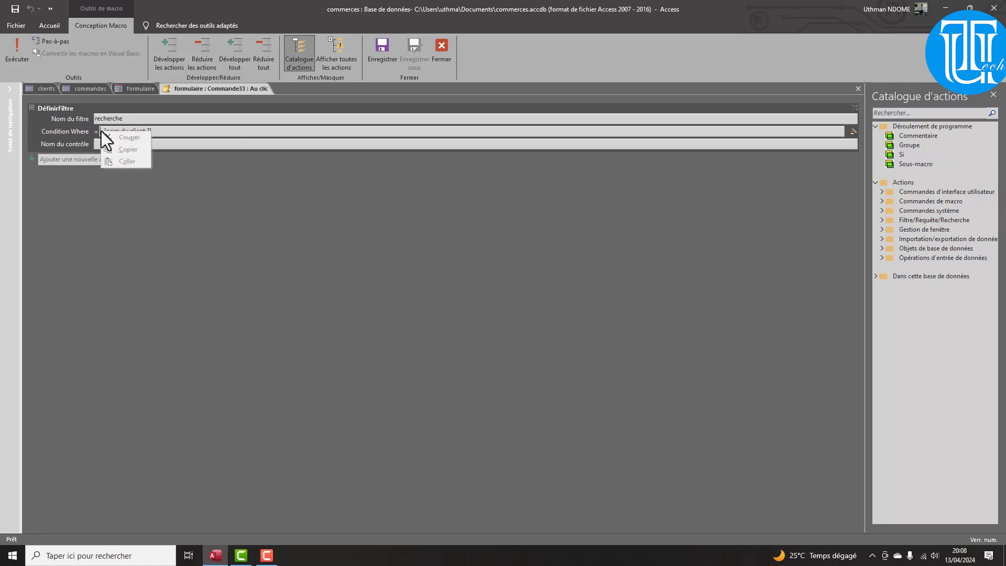
click(853, 131)
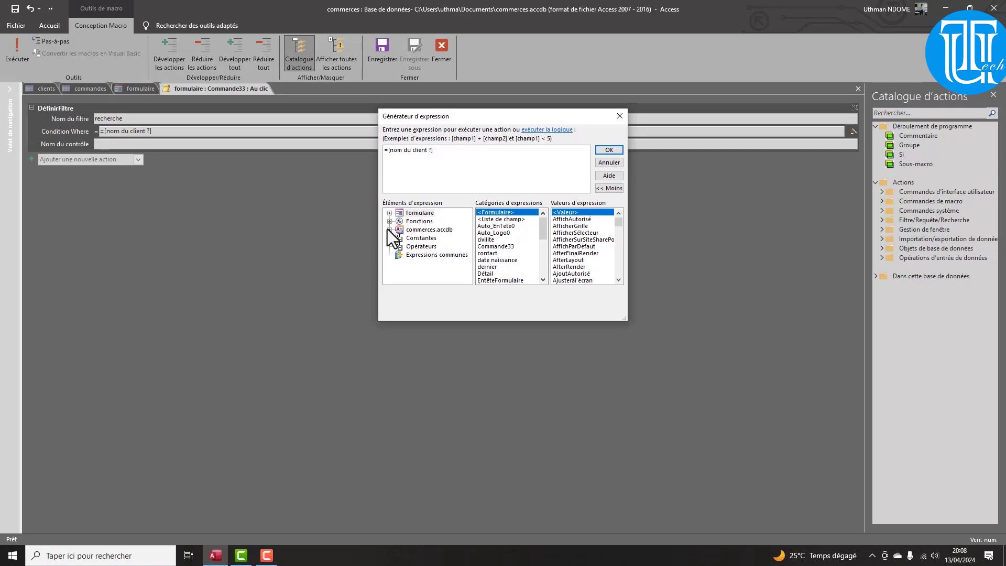
Insert the clients table's nom field into the expression and delete the «Expr» placeholder
click(389, 230)
click(399, 238)
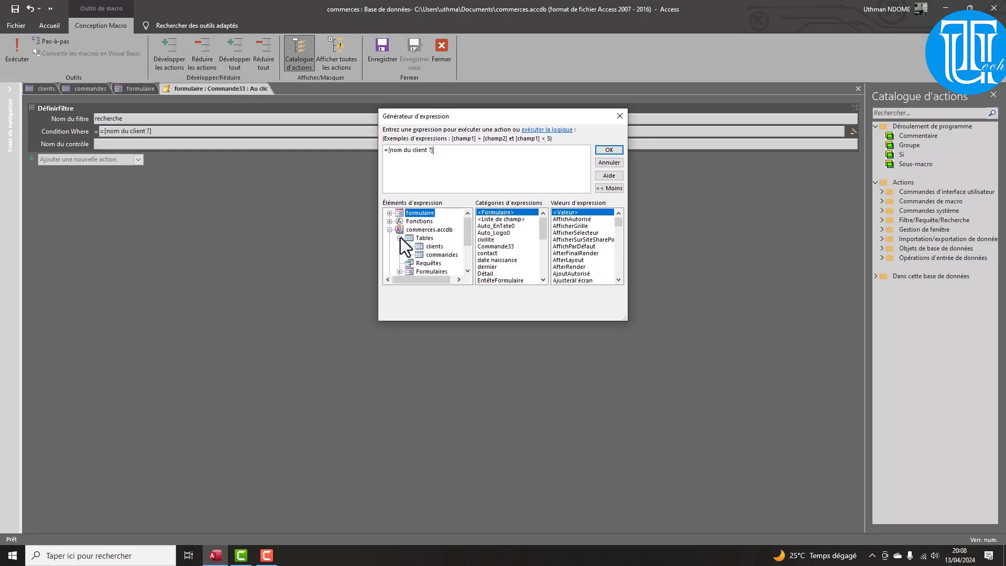
click(434, 247)
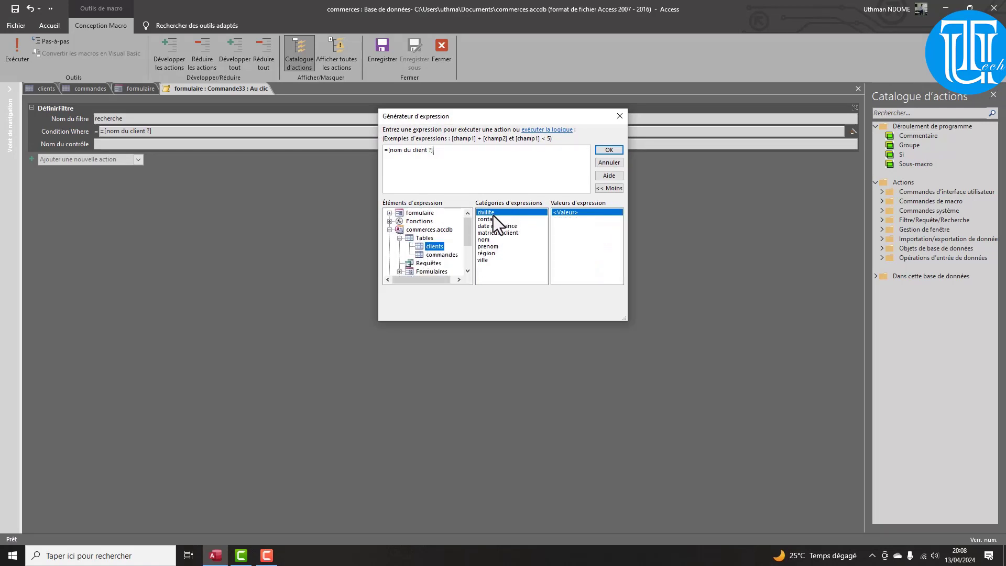
click(484, 241)
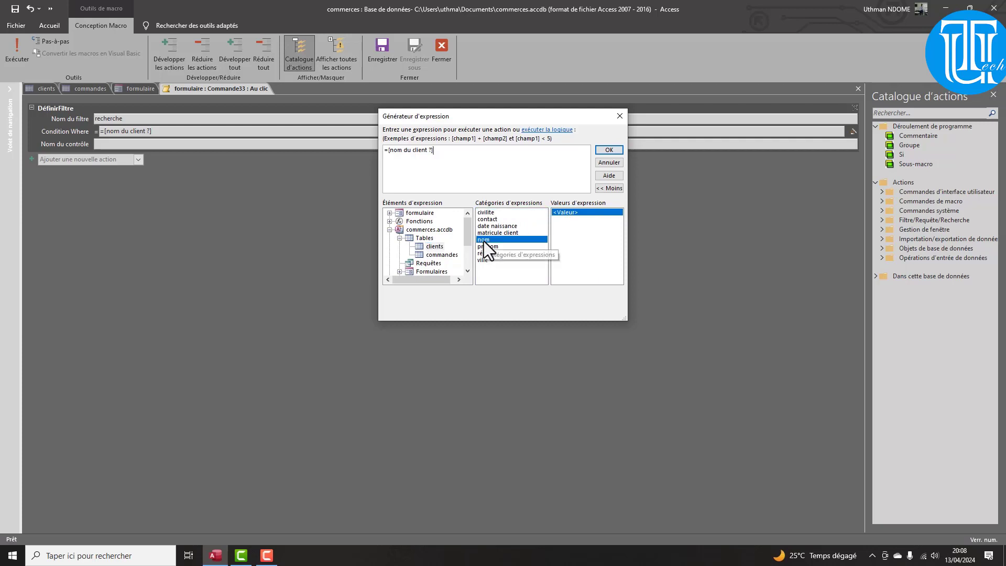
double_click(484, 240)
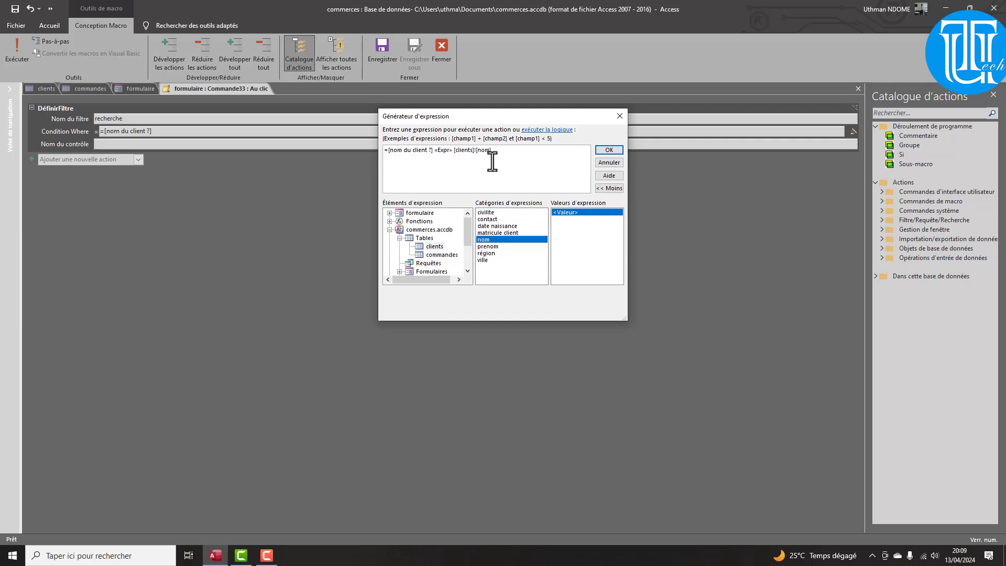
double_click(443, 151)
key(Delete)
Move [clients]![nom] before =[nom du client ?], confirm the condition, and close the macro editor
drag(473, 150, 434, 151)
key(ctrl+c)
key(Delete)
click(385, 150)
key(ctrl+v)
key(BackSpace)
click(609, 150)
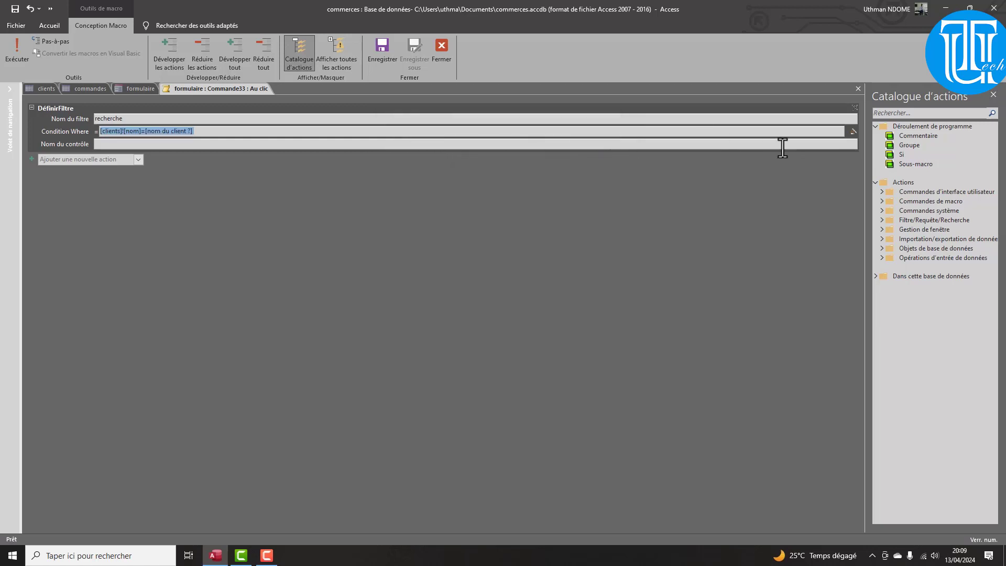
click(858, 89)
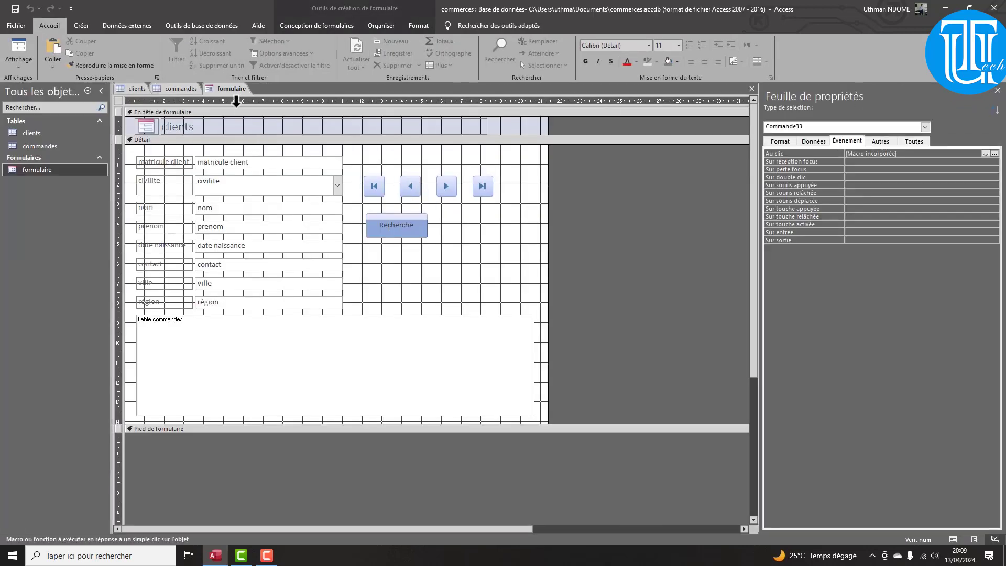
Close the formulaire form, saving its changes, and reopen it in Form view
right_click(234, 89)
click(257, 111)
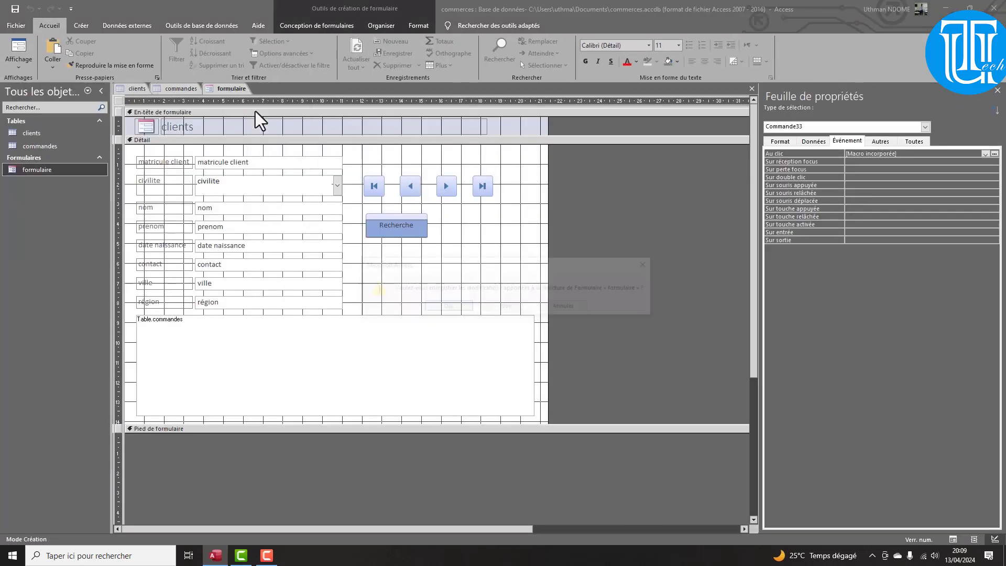
click(451, 312)
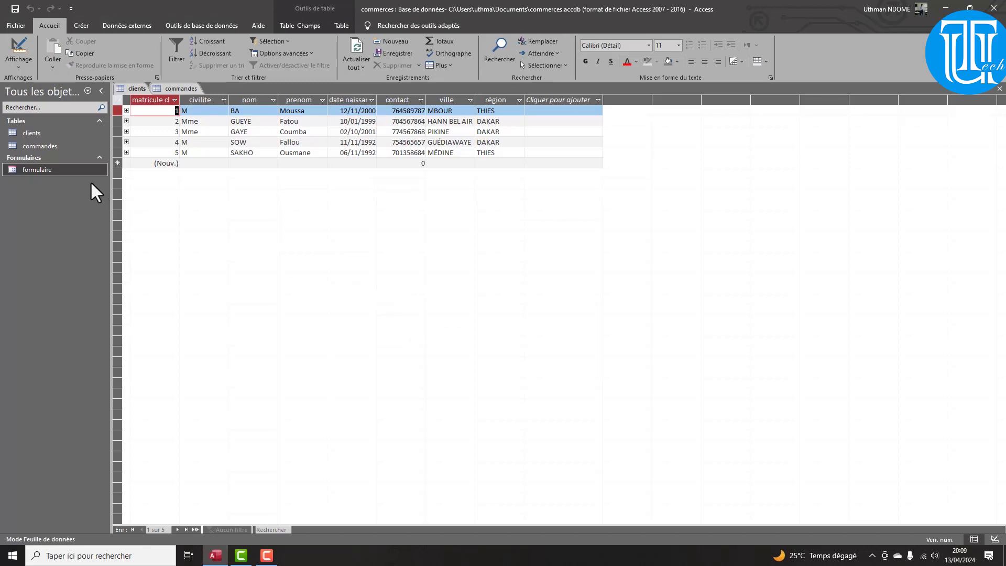
double_click(67, 168)
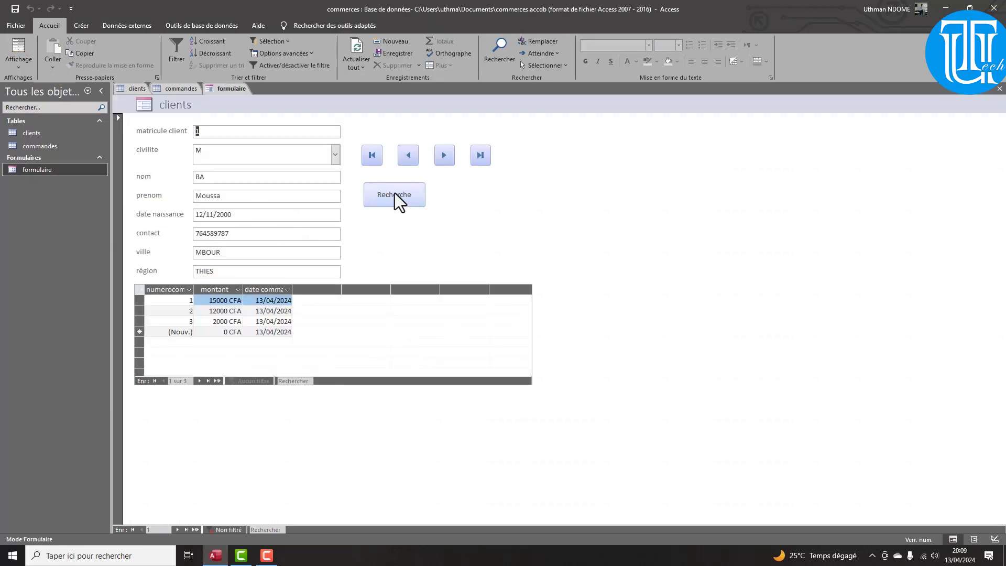
Step ahead two client records, then run the Recherche name search for 'ba'
click(444, 155)
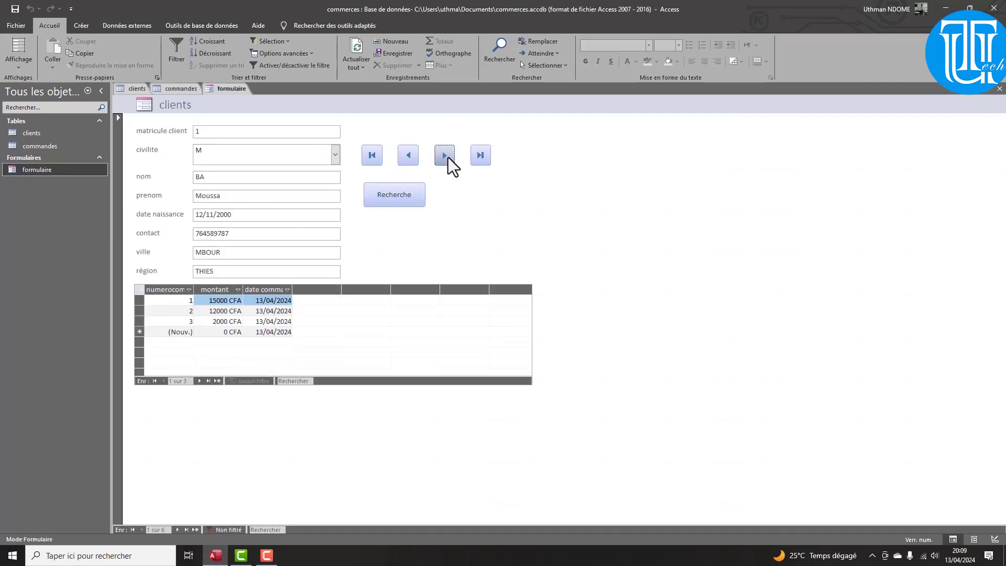
click(445, 155)
click(393, 204)
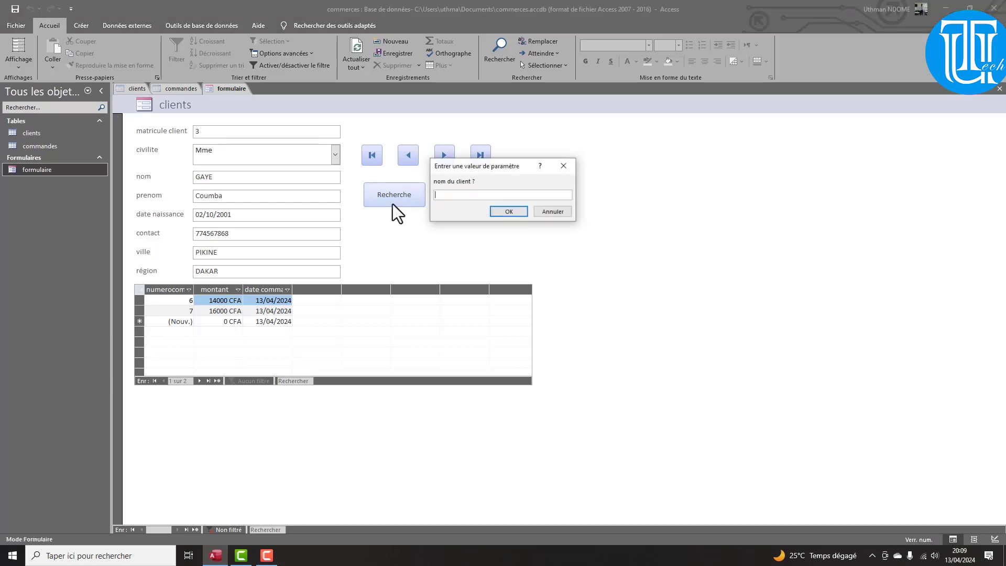
text(ba)
click(504, 213)
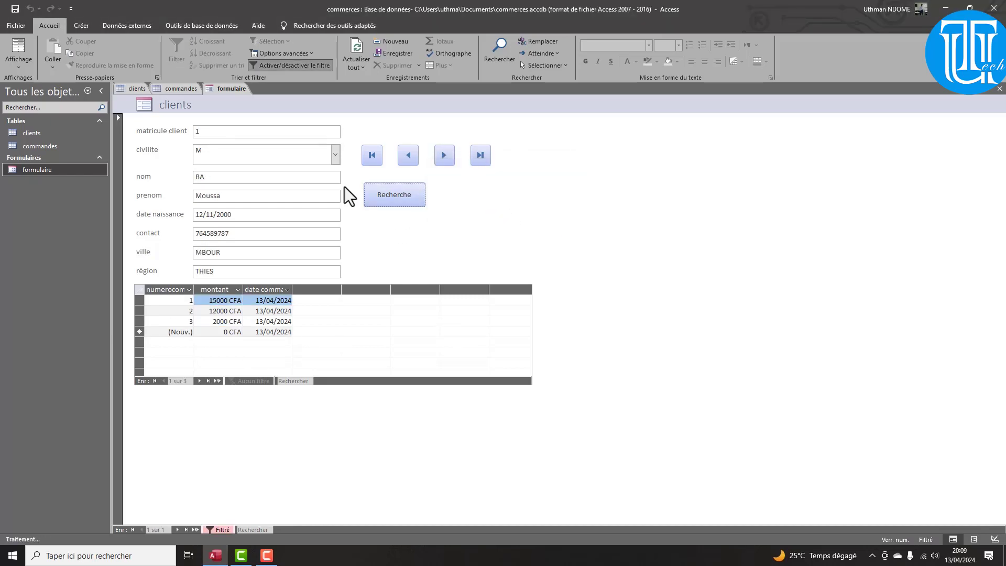
Glance at the clients table, return to the form, and search Recherche for 'Sakho'
click(135, 91)
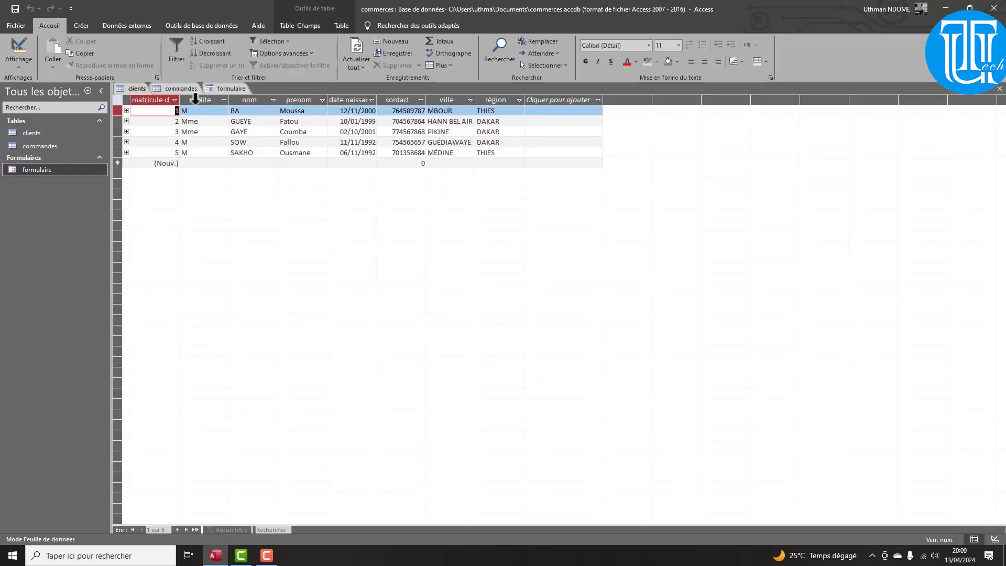
click(218, 91)
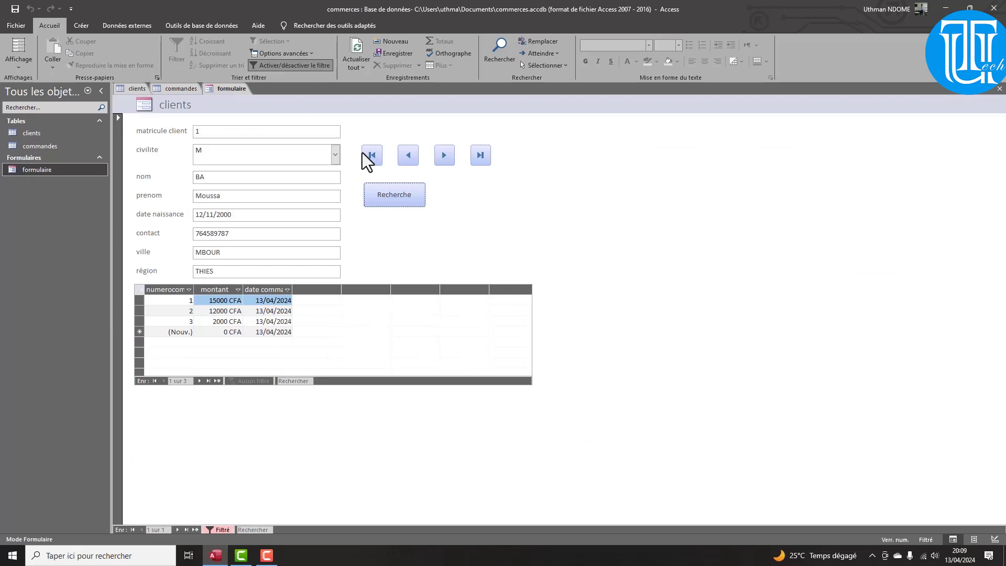
click(397, 197)
text(re)
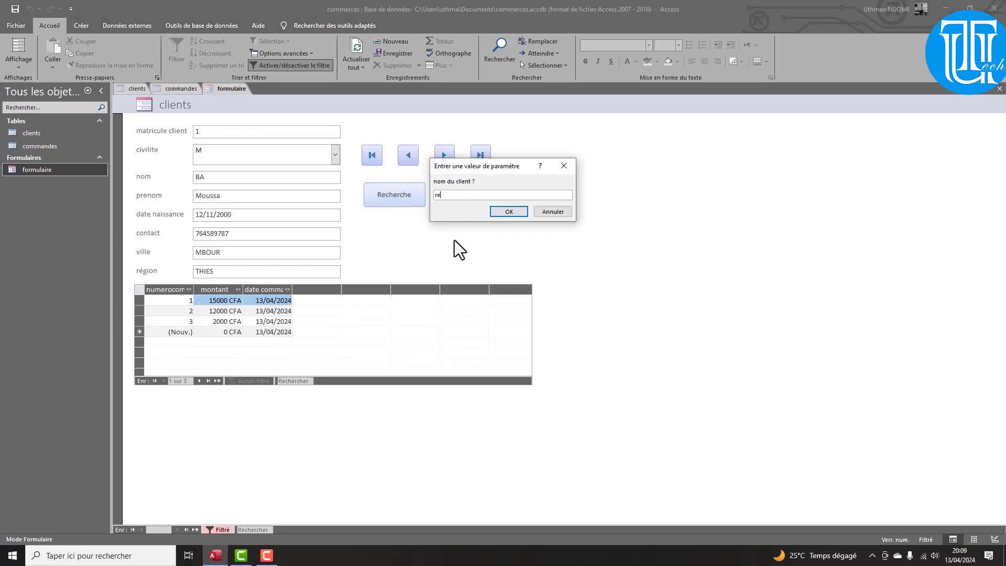
text(cherche)
key(BackSpace)
key(BackSpace)
key(BackSpace)
key(BackSpace)
key(BackSpace)
key(BackSpace)
key(BackSpace)
key(BackSpace)
key(BackSpace)
text(Sakho)
key(Return)
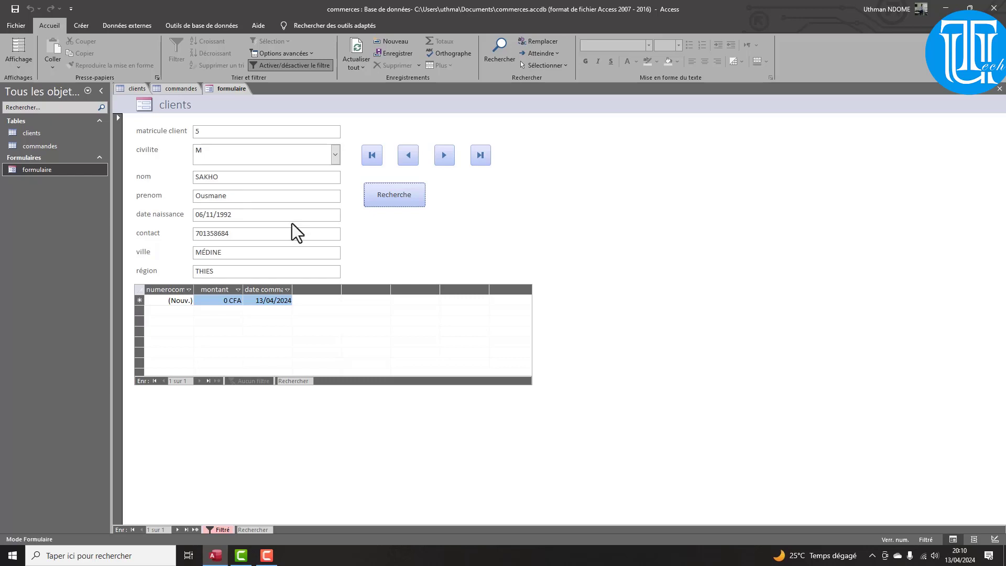
click(406, 156)
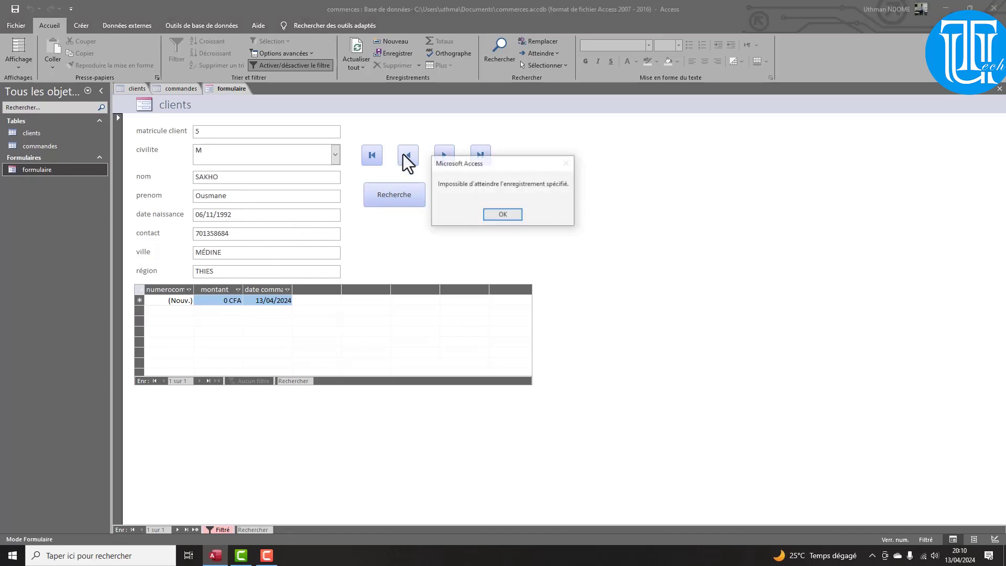
click(501, 215)
click(445, 157)
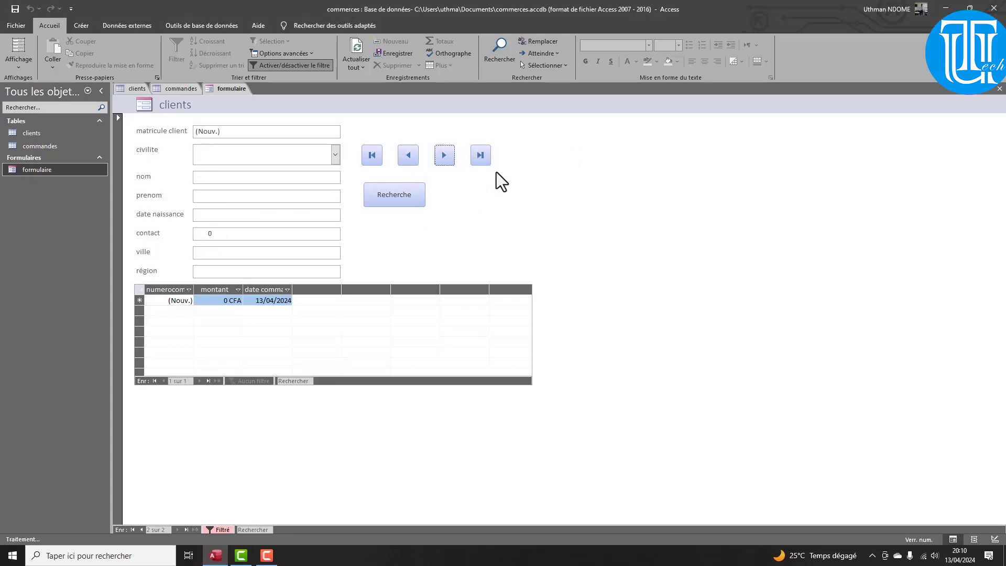
click(447, 159)
click(502, 215)
click(377, 157)
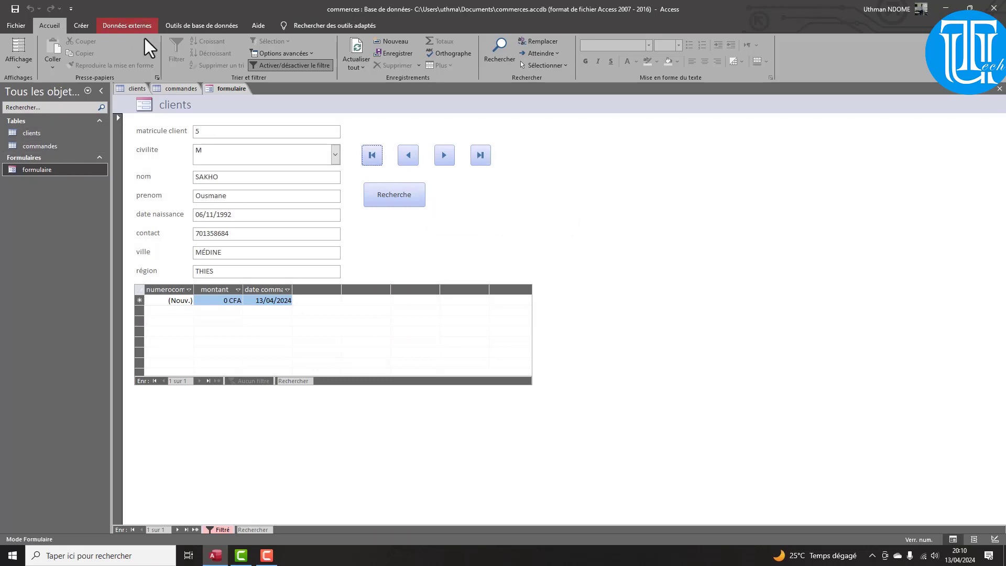
click(83, 27)
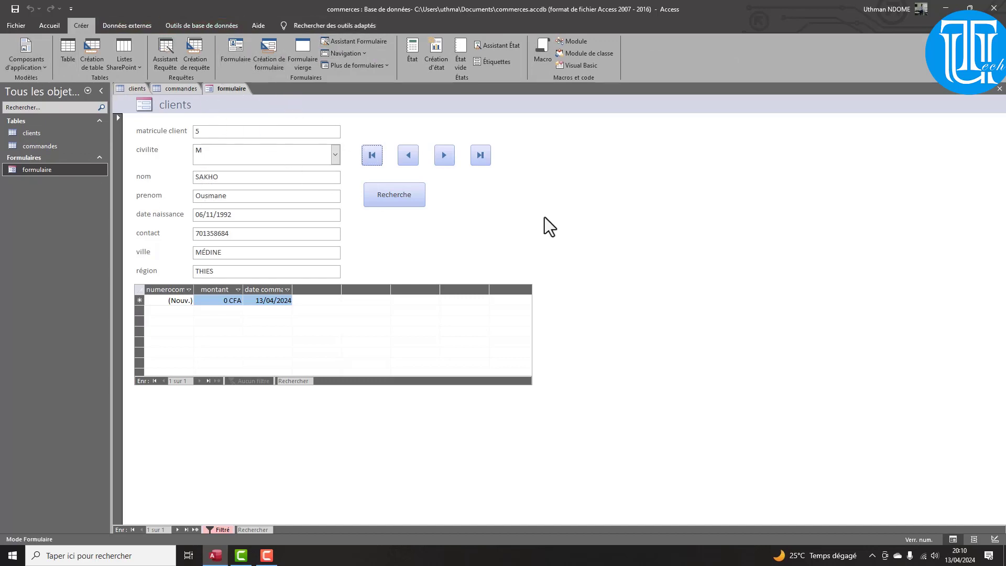
click(27, 60)
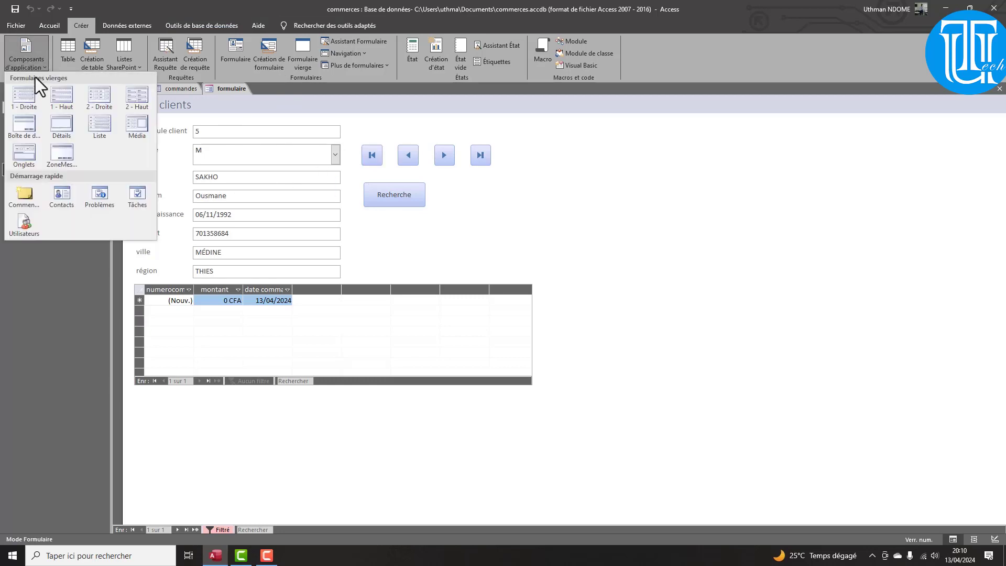
click(26, 54)
click(128, 25)
click(191, 26)
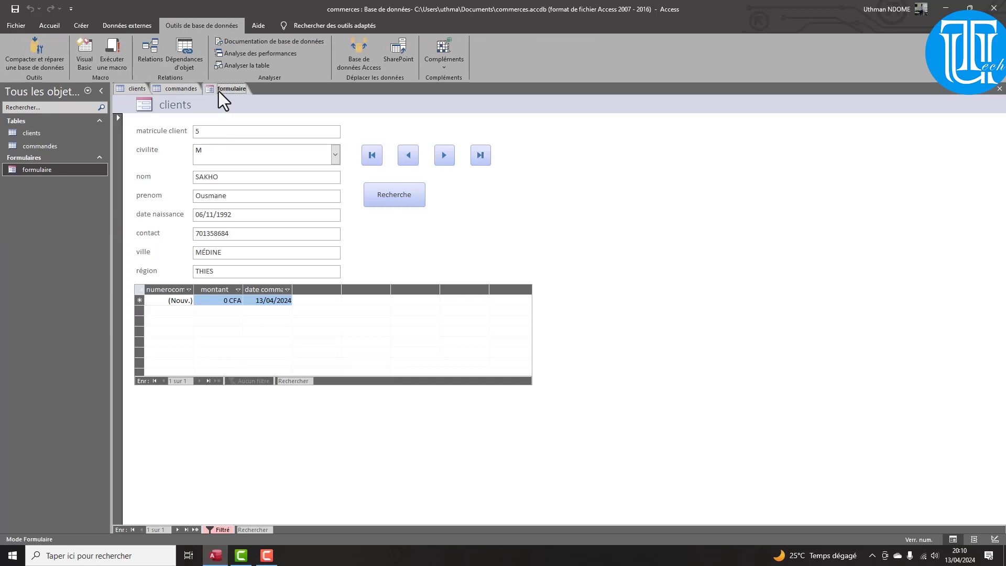
click(407, 204)
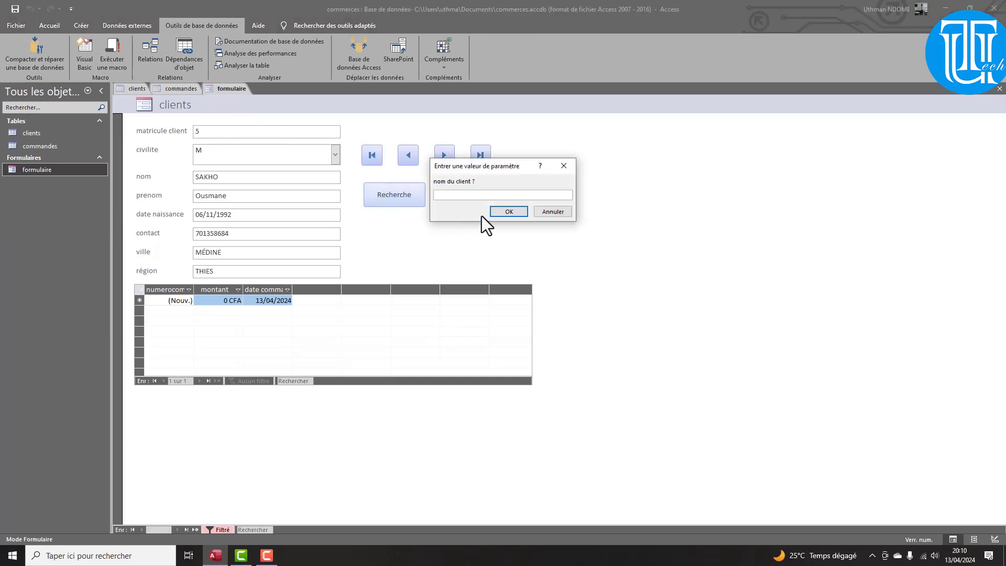
click(552, 211)
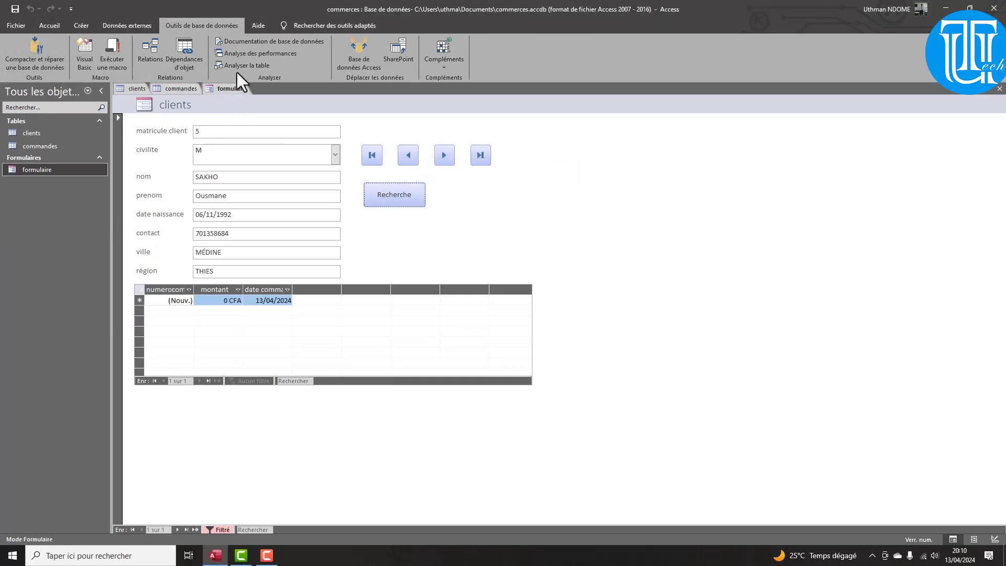
In design view, draw a plain new button to the right of Recherche
right_click(216, 89)
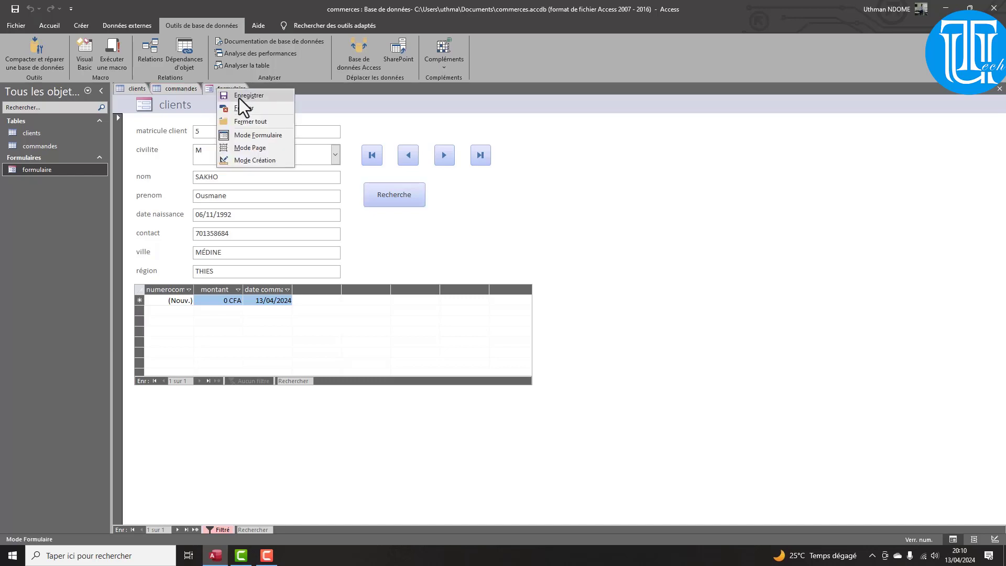
click(264, 163)
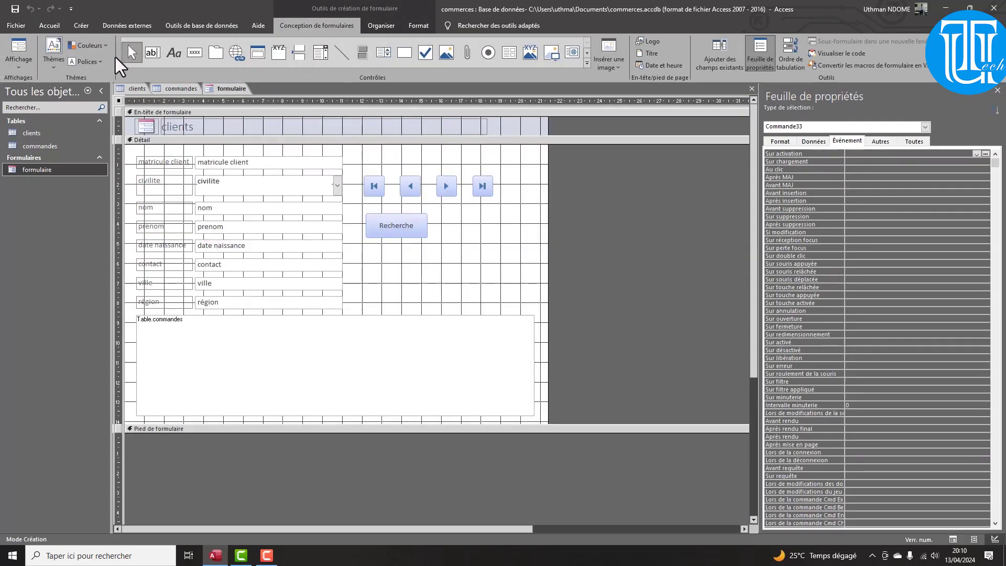
click(195, 53)
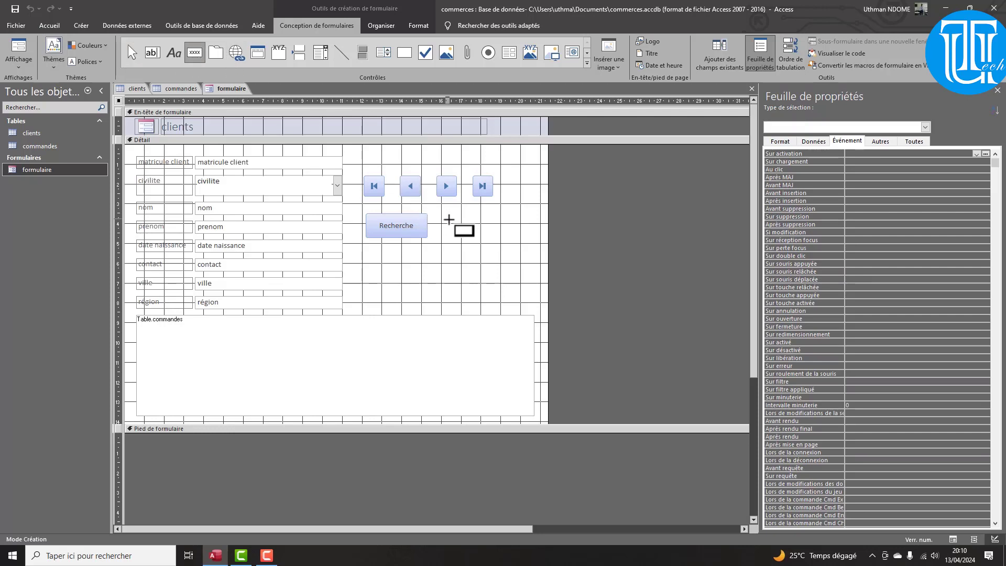
drag(445, 219, 513, 239)
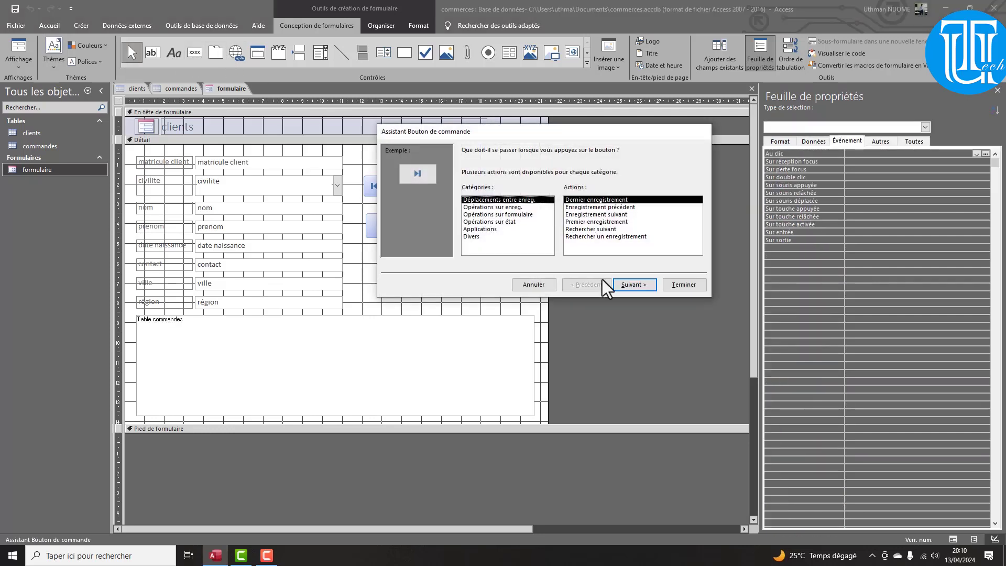
click(548, 288)
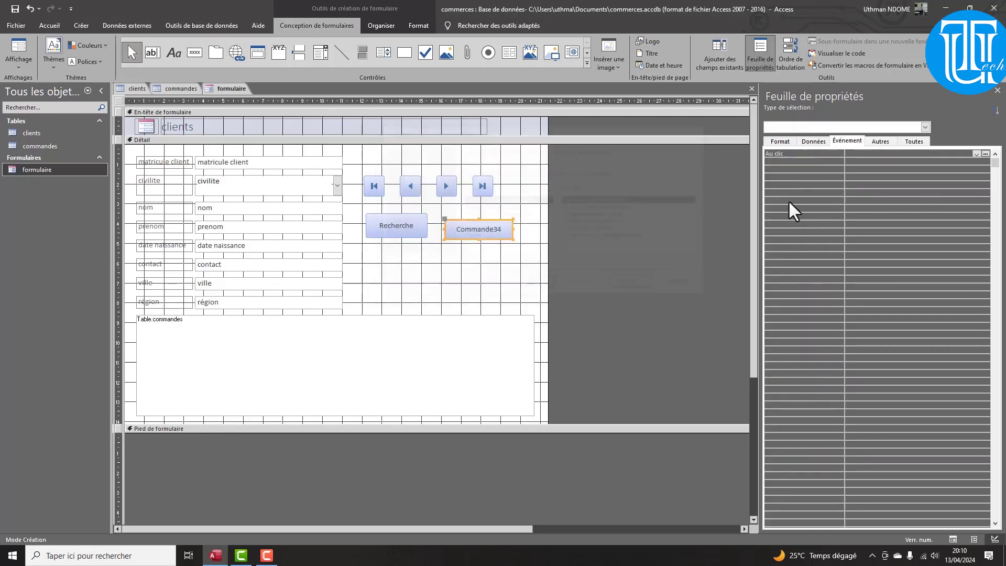
Set the new button's caption (Légende) to 'Réinitialisation'
click(911, 146)
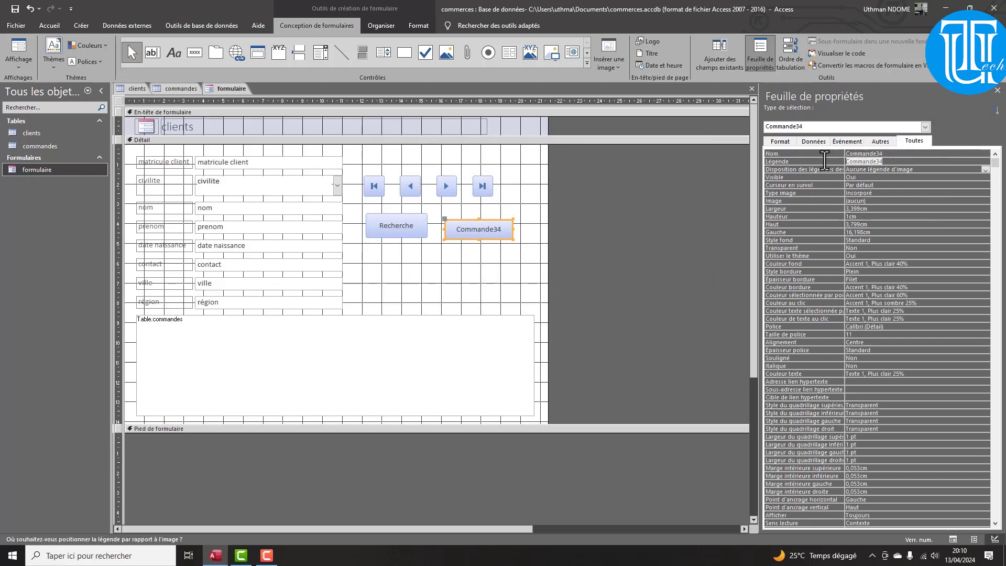
text(Réin)
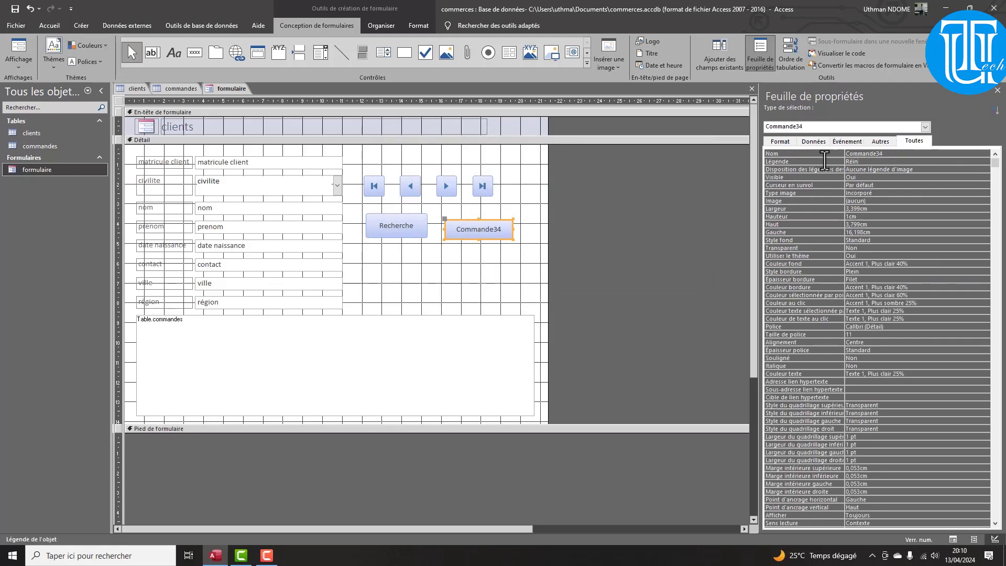
text(itialisation)
key(Return)
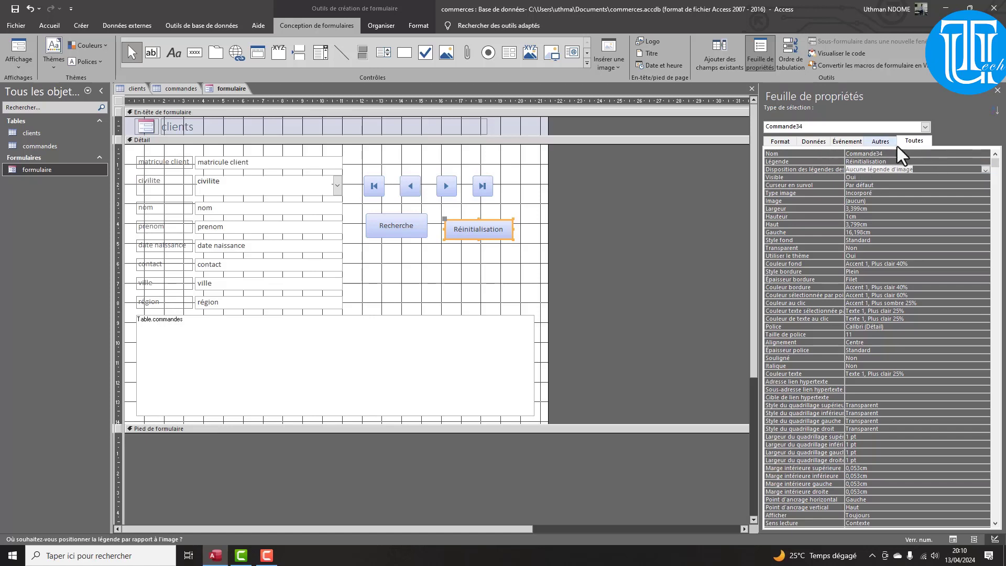
Give the Réinitialisation button's Au clic event an embedded macro running SupprimerFiltreTri
click(853, 139)
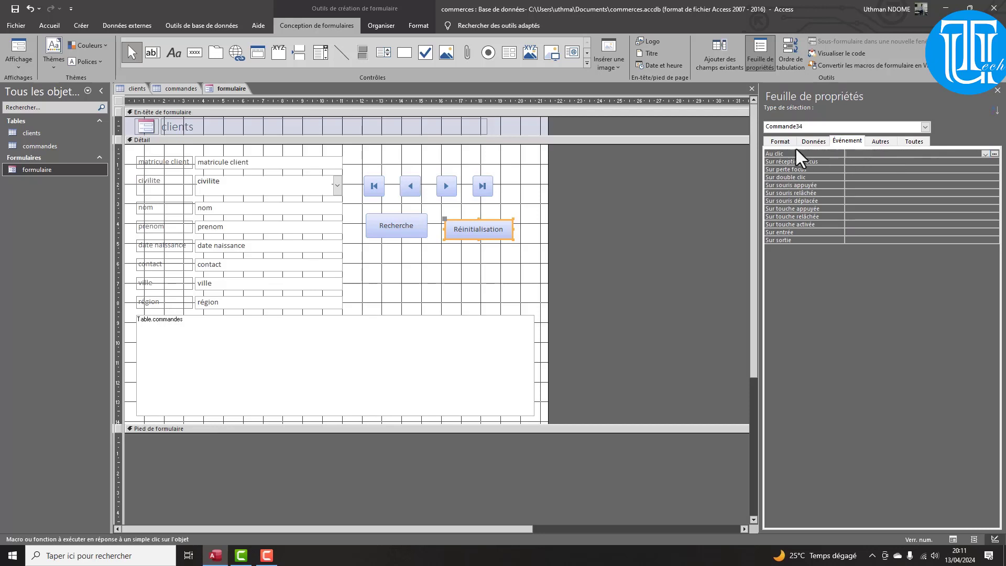
click(995, 154)
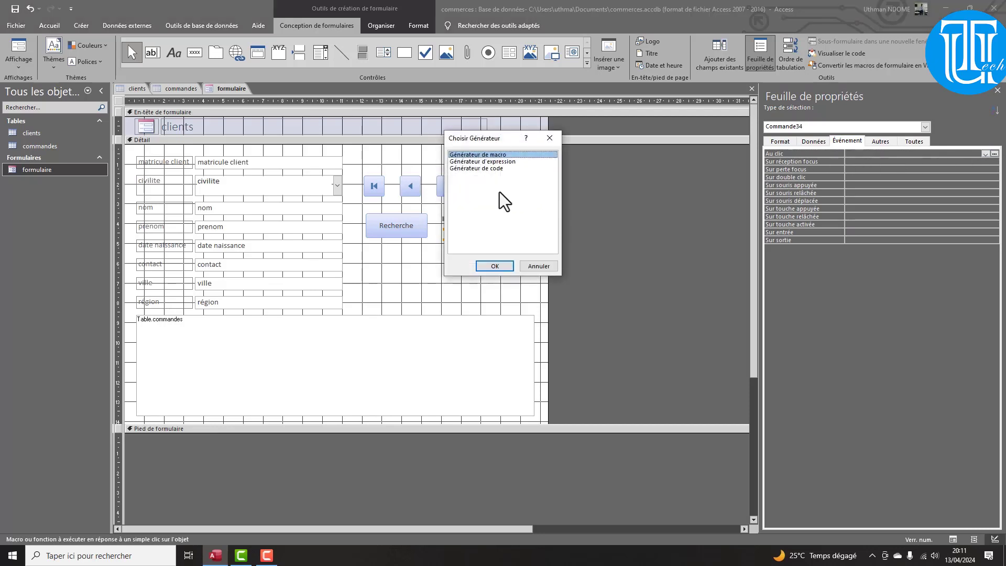
click(494, 266)
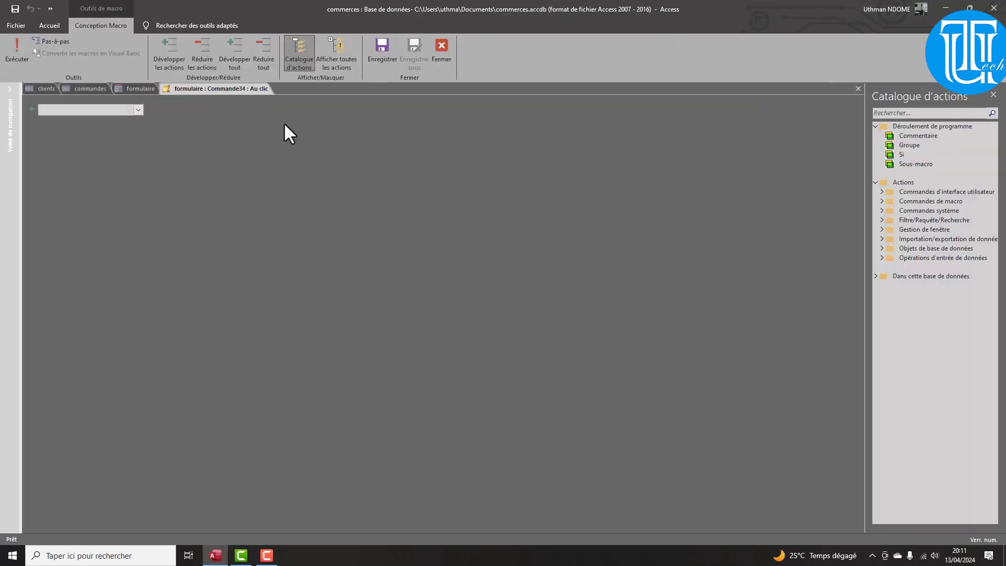
click(139, 109)
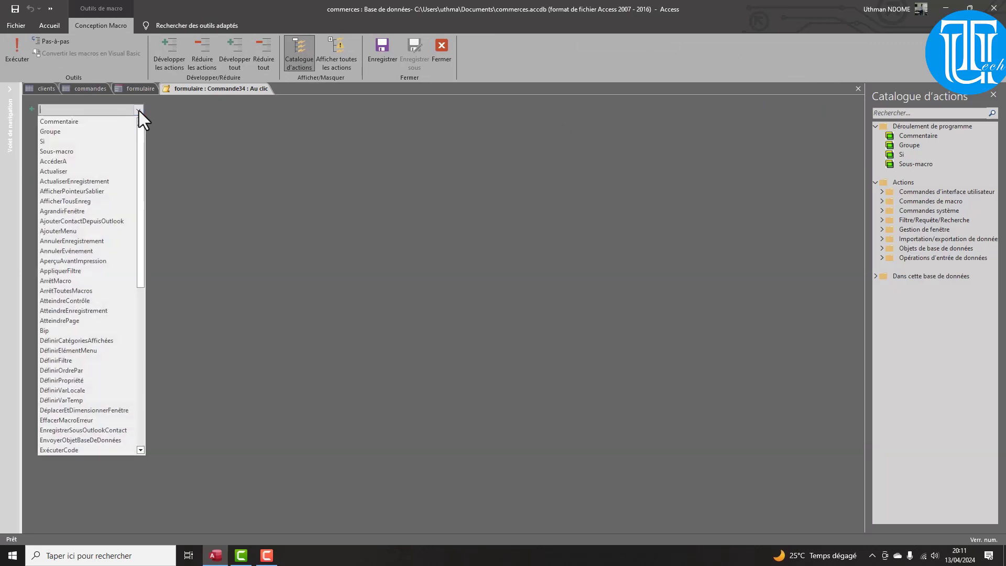
scroll(78, 382, down, 6)
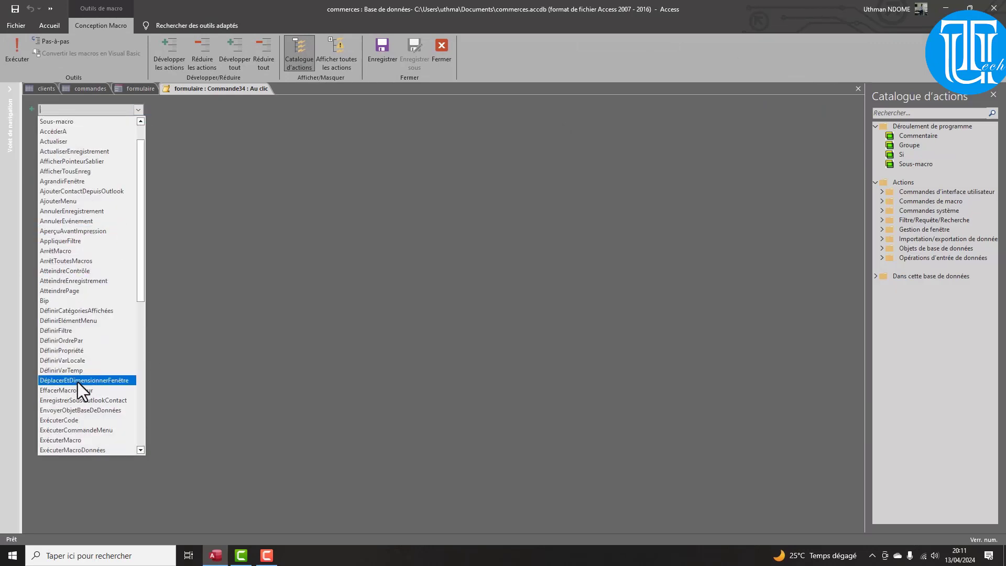
scroll(57, 390, down, 4)
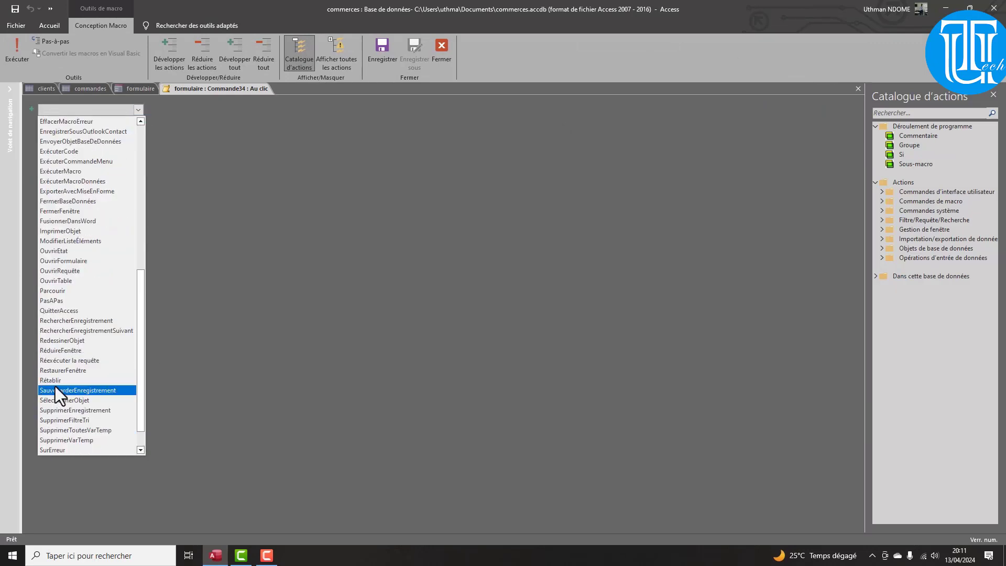
click(84, 423)
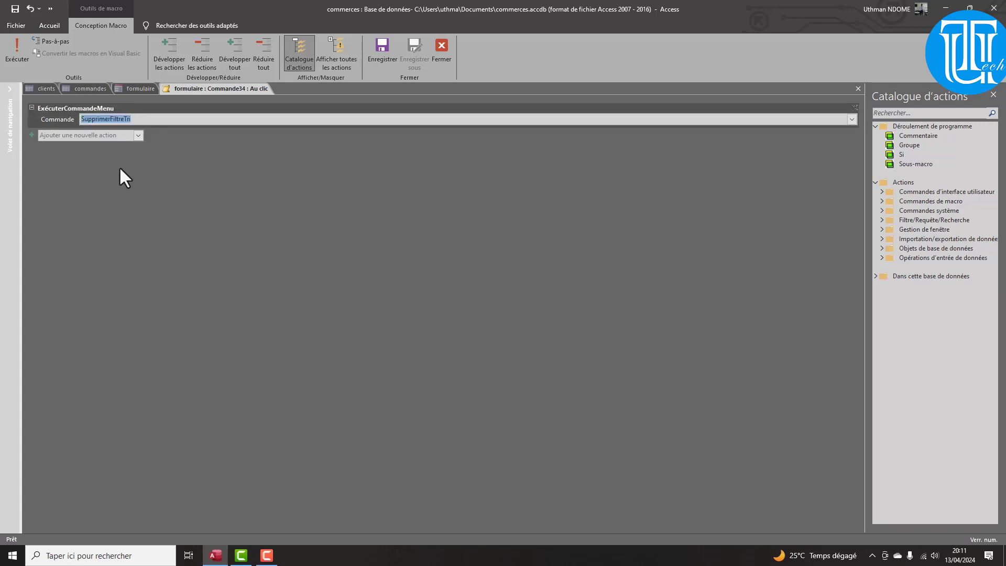
click(440, 51)
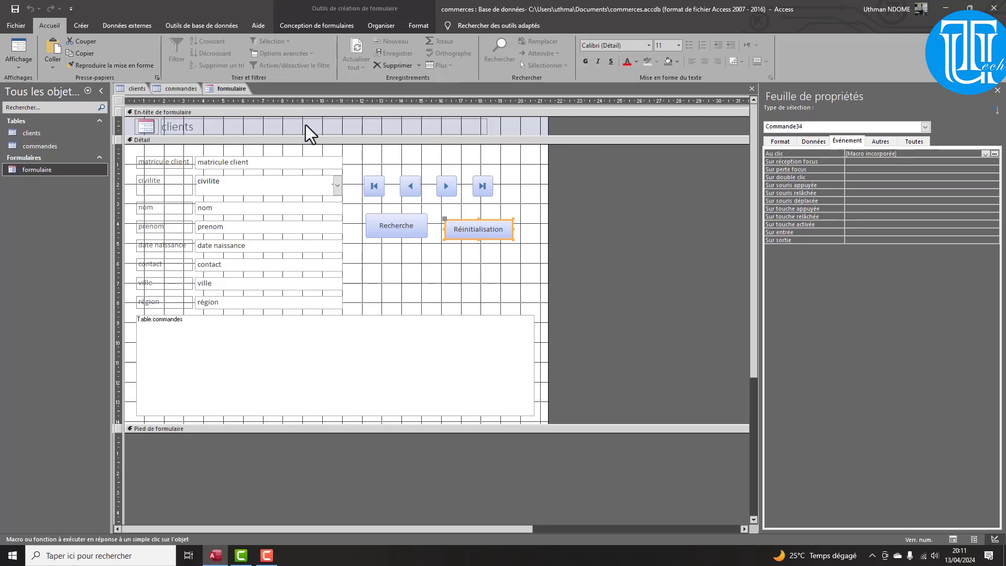
In Form view, try the Réinitialisation button and browse records, dismissing the error messages
click(19, 60)
click(50, 85)
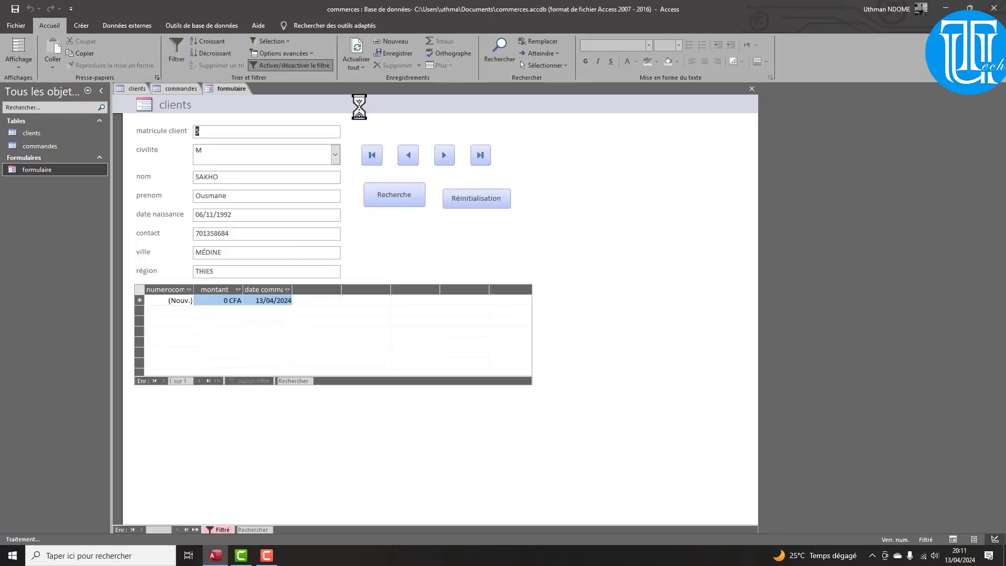
click(463, 197)
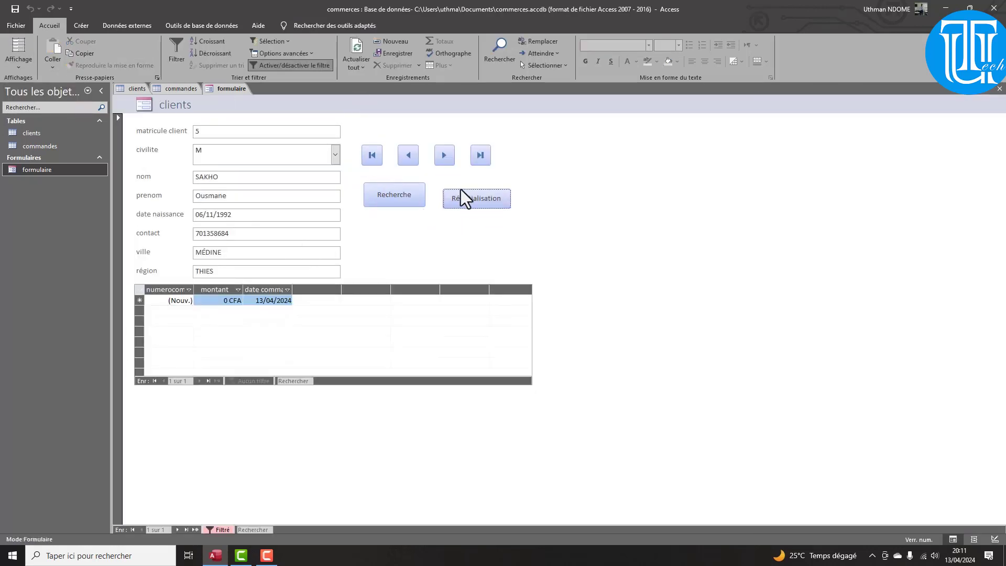
click(448, 156)
click(448, 156)
click(502, 215)
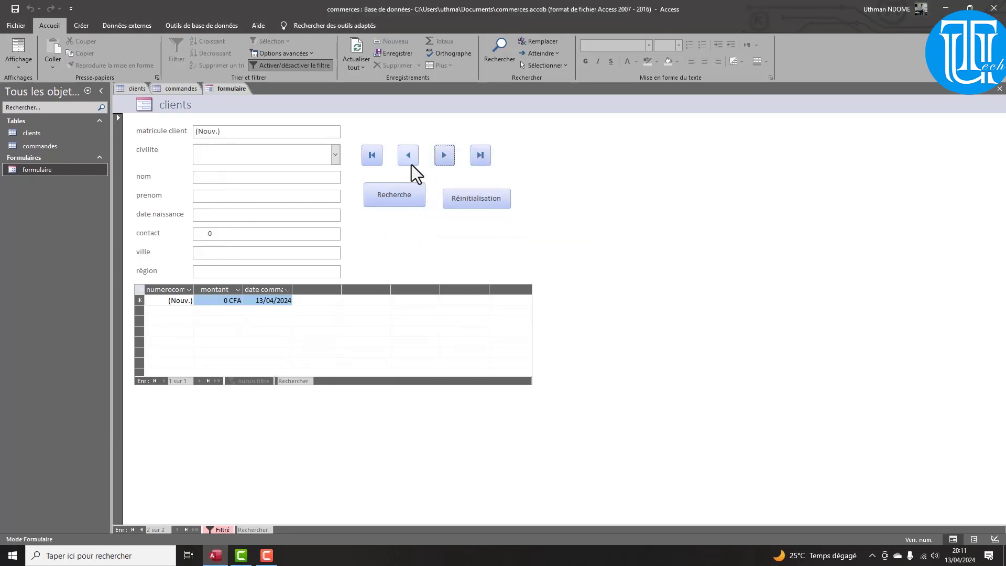
click(408, 157)
click(408, 159)
click(505, 215)
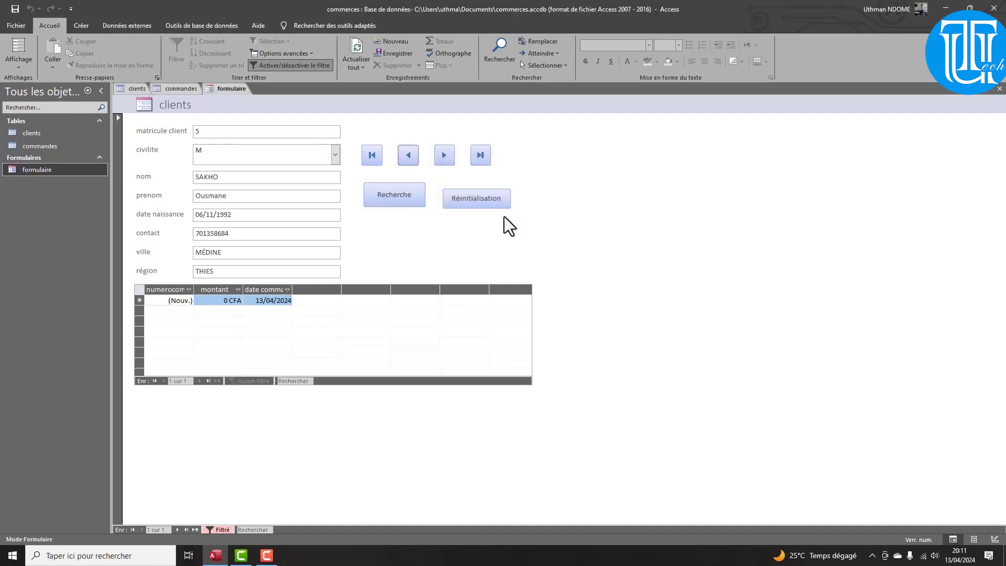
Cancel a Recherche prompt, then close and reopen the clients form and browse forward
click(477, 198)
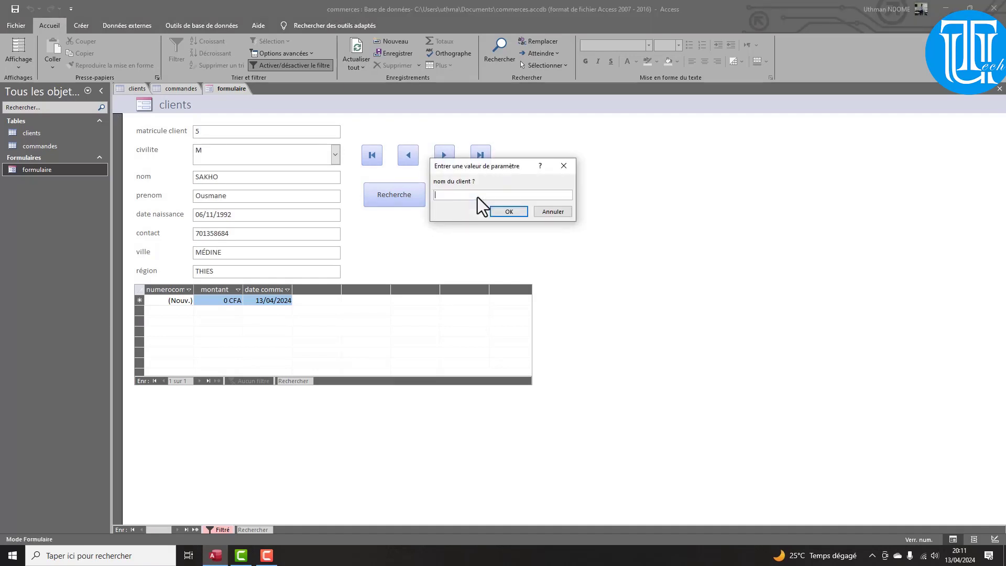
click(546, 212)
right_click(235, 92)
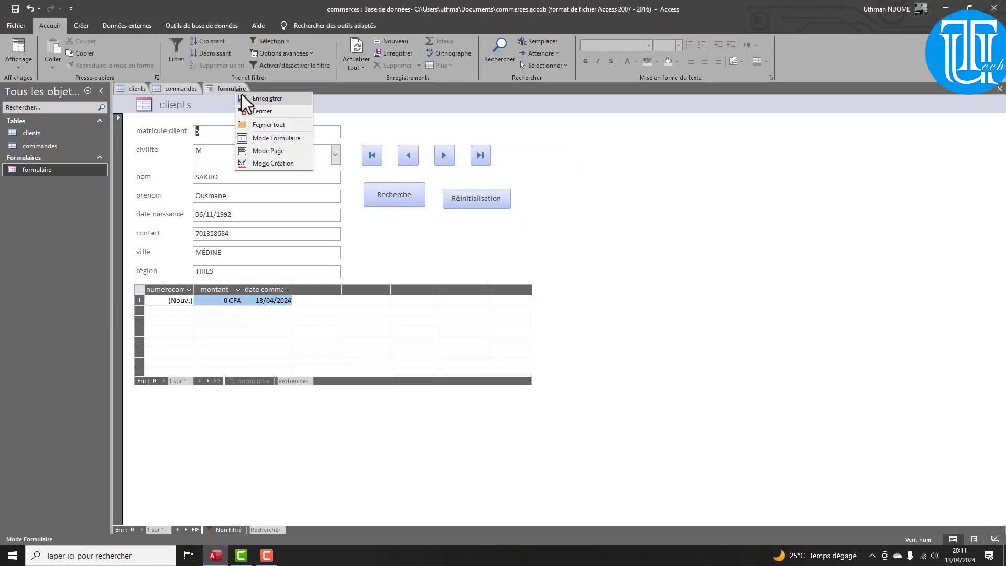
click(259, 107)
double_click(40, 168)
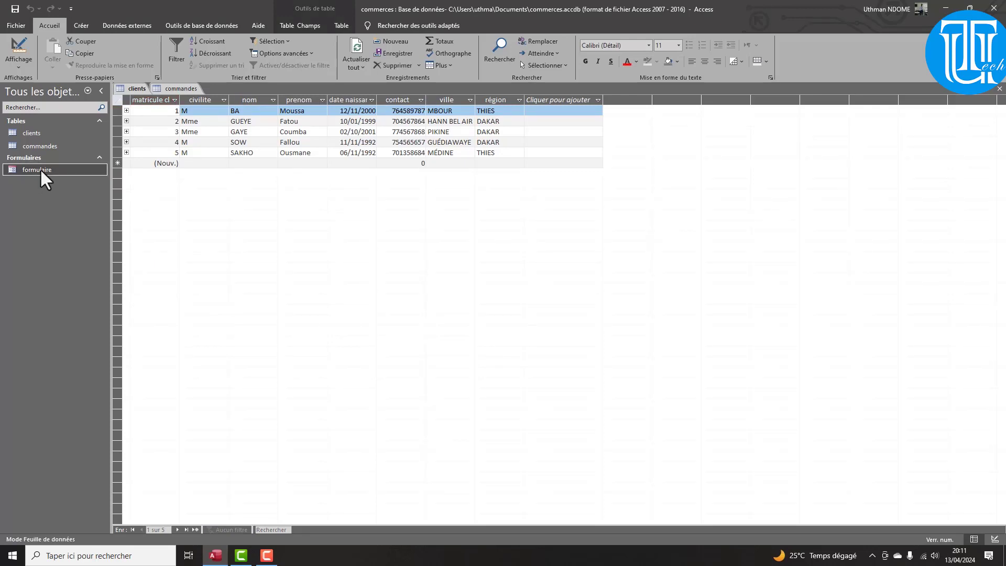
click(442, 159)
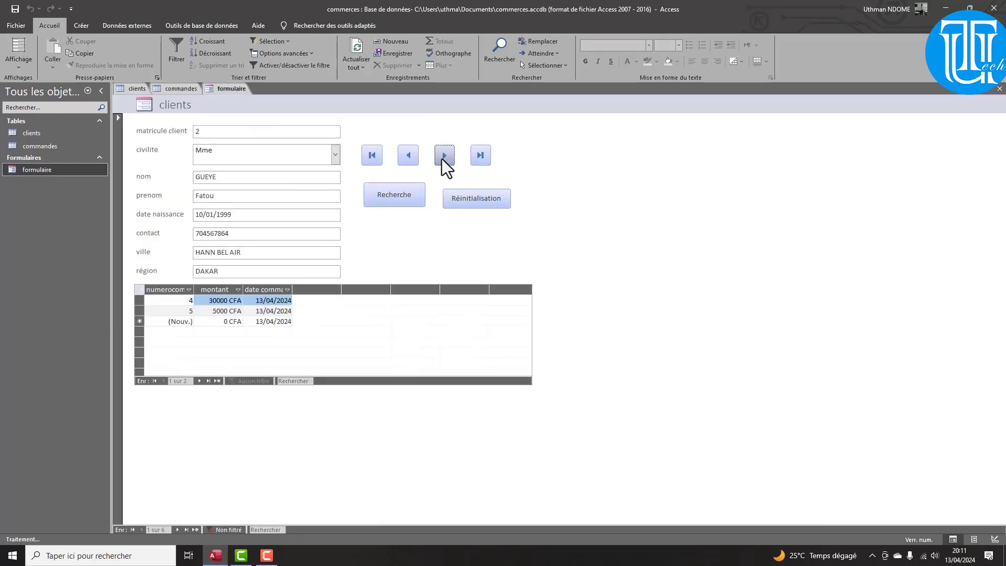
click(442, 158)
Search for 'sakho' and confirm the form is filtered to that single client
click(405, 197)
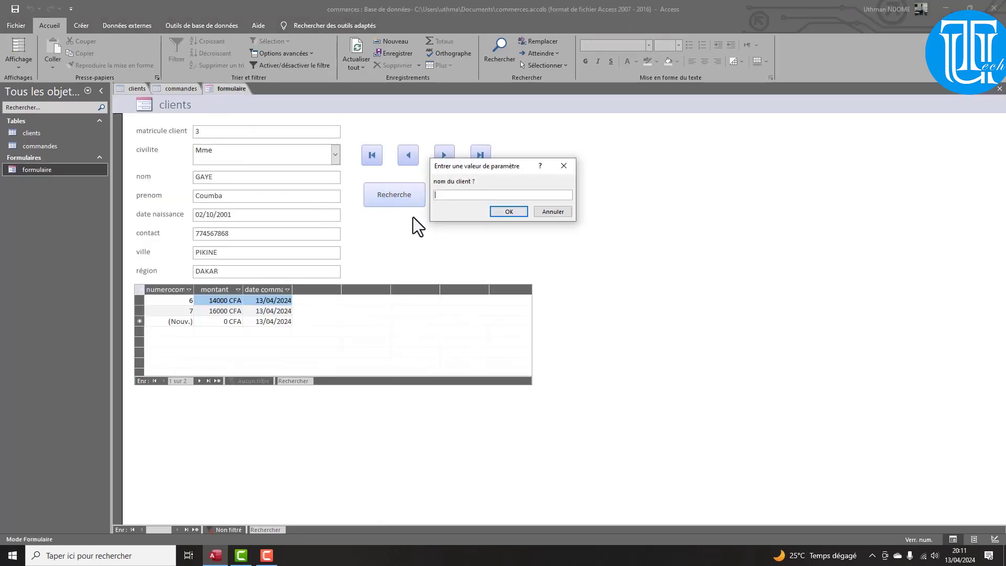
text(sakho)
key(Return)
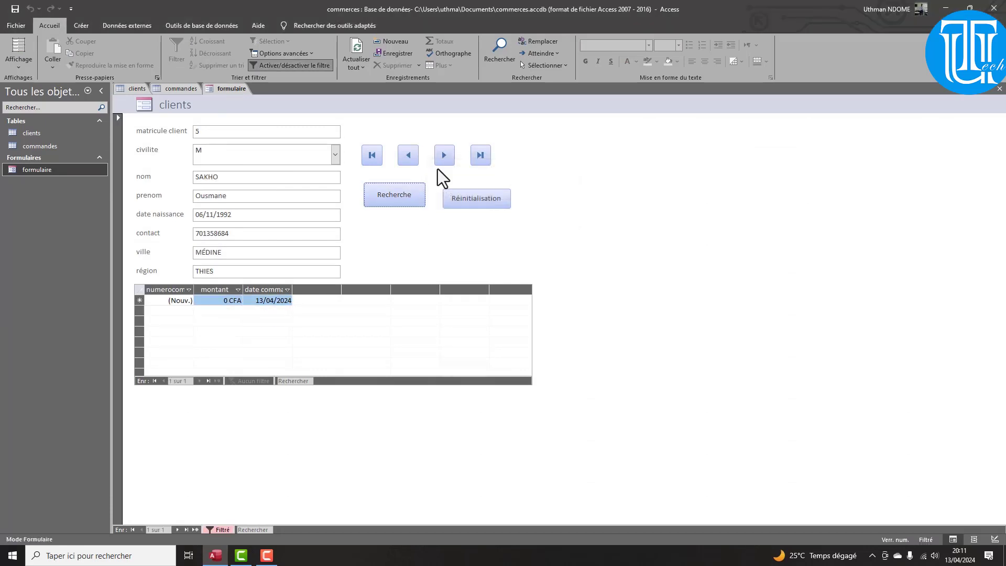
click(439, 161)
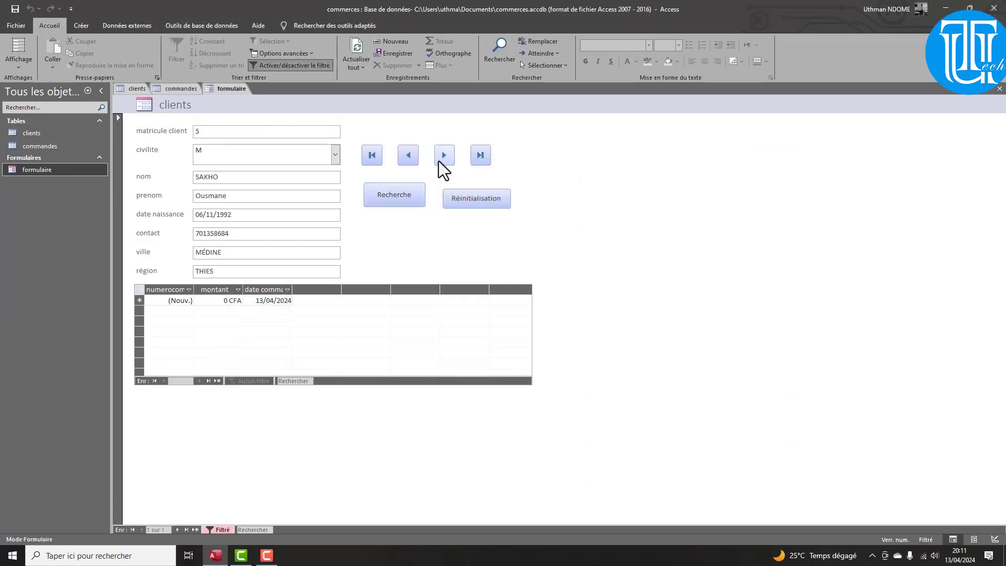
click(403, 153)
click(404, 153)
click(484, 213)
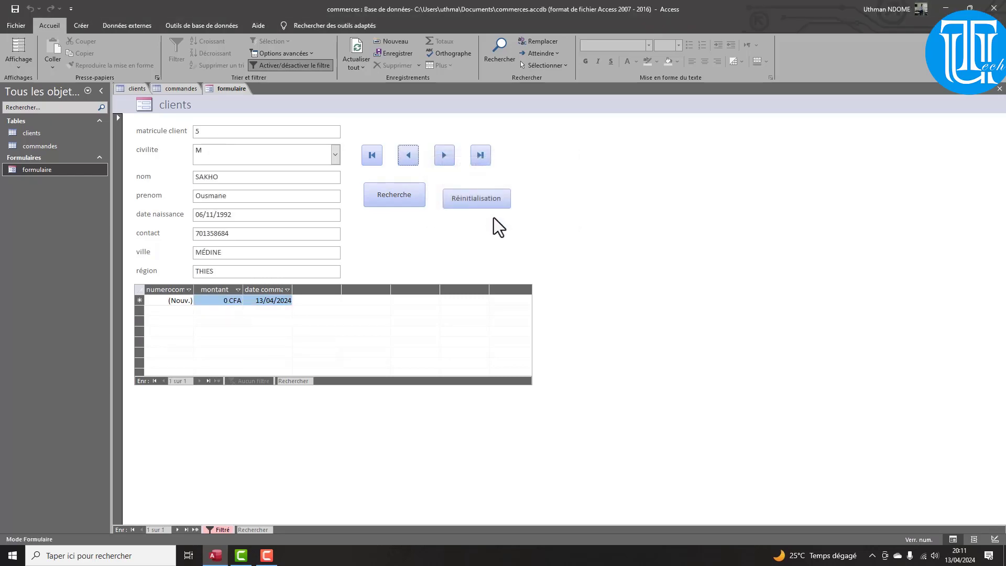
Clear the filter with Réinitialisation and browse back and forth through all client records
click(478, 198)
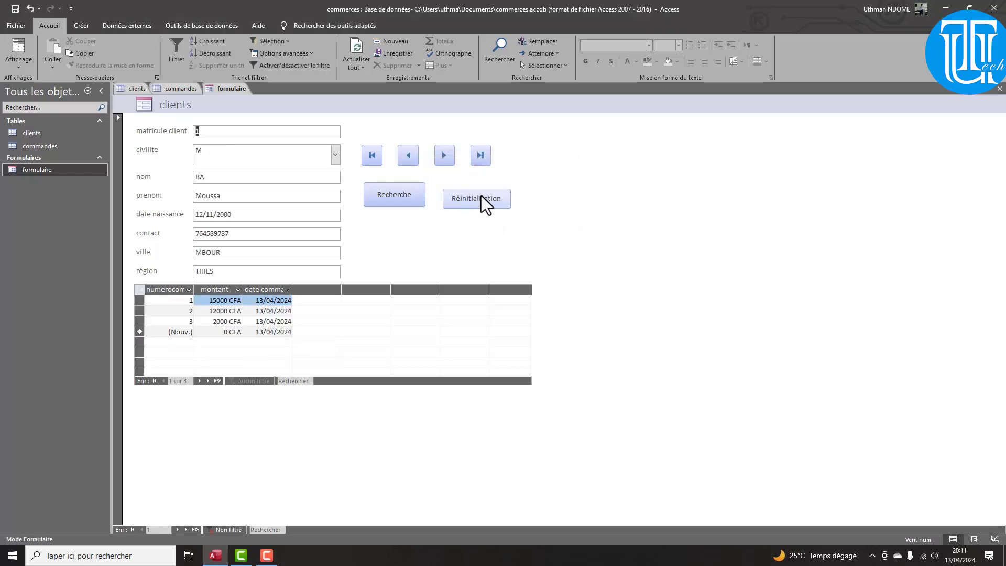
click(441, 156)
click(442, 155)
click(442, 156)
click(442, 156)
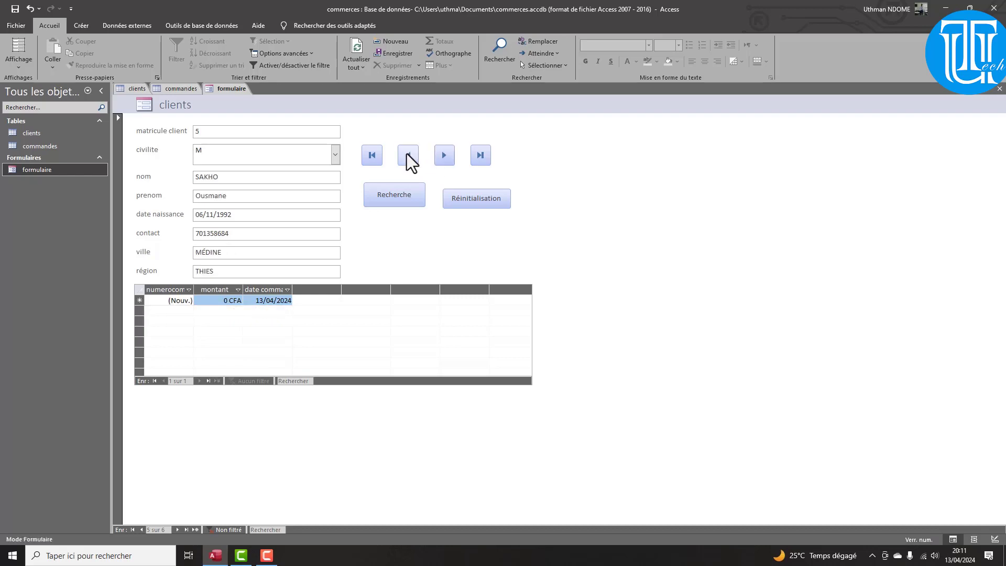
click(407, 153)
click(407, 153)
click(407, 153)
click(446, 159)
click(446, 159)
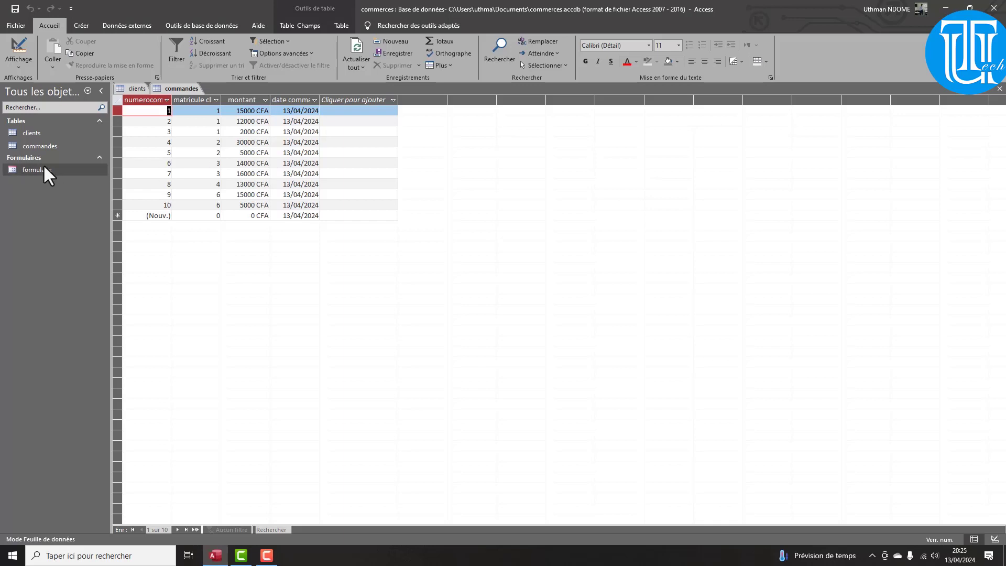
Start the Report Wizard and add matricule client, nom and prenom from the clients table
click(73, 30)
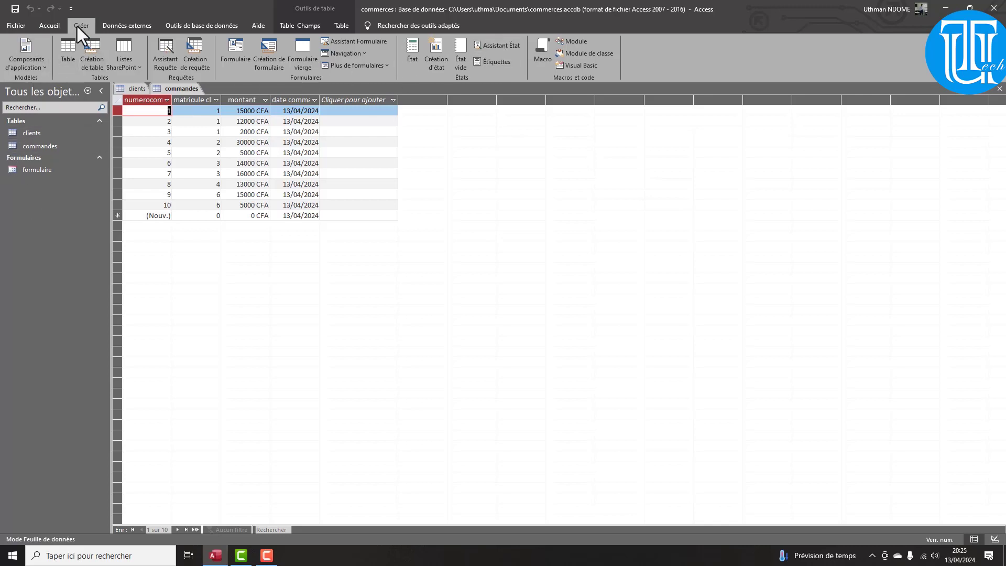
click(484, 50)
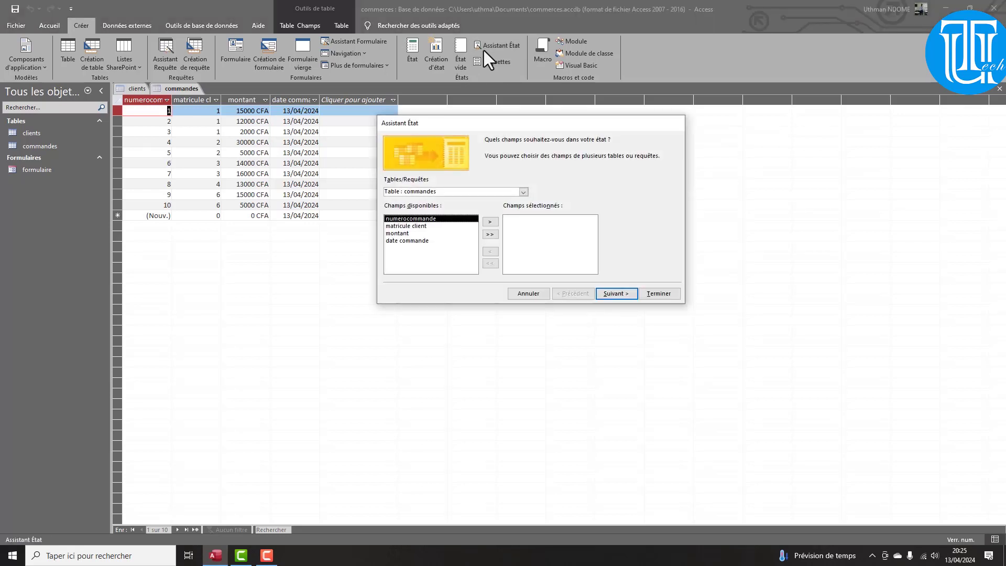
click(524, 191)
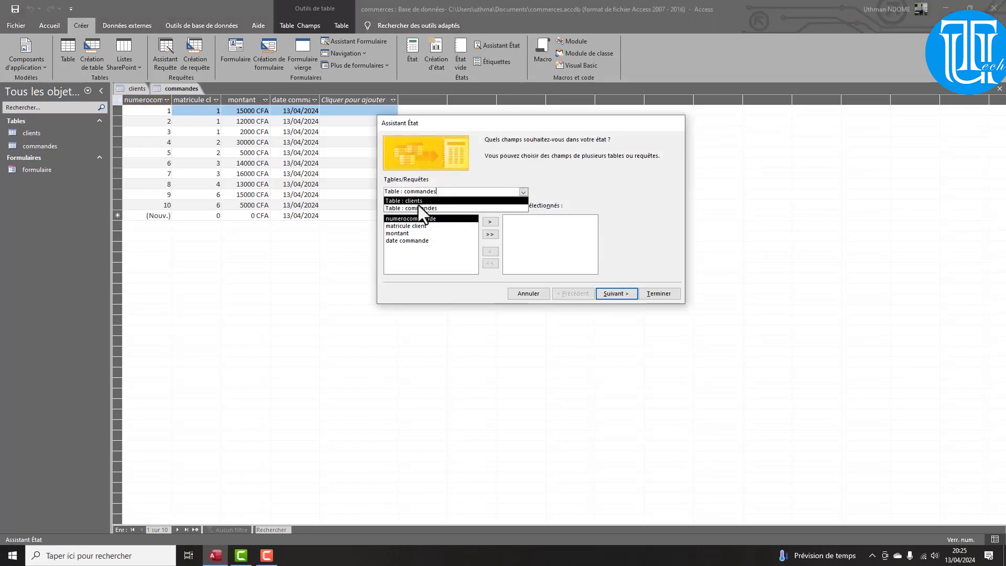
click(418, 205)
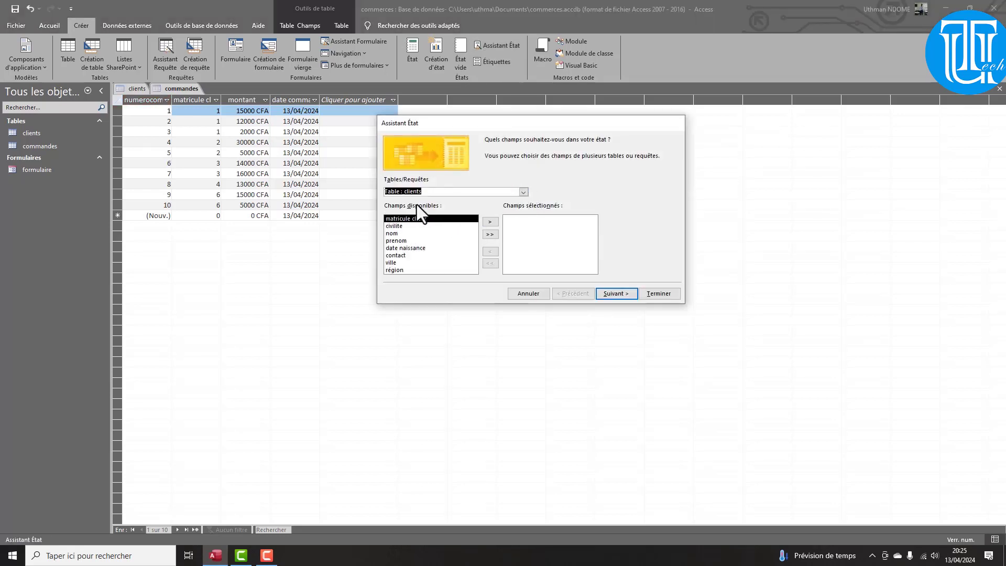
click(490, 223)
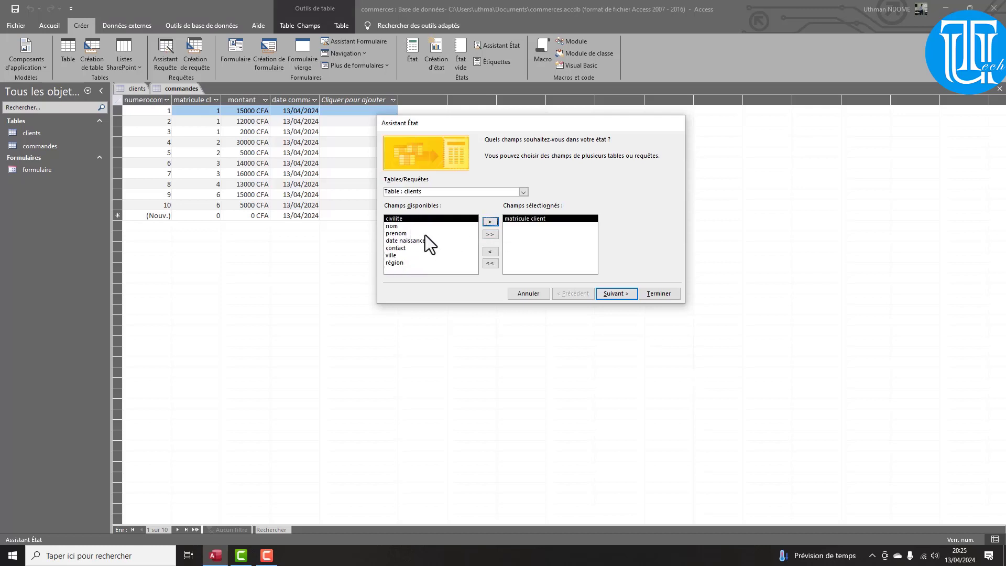
click(407, 226)
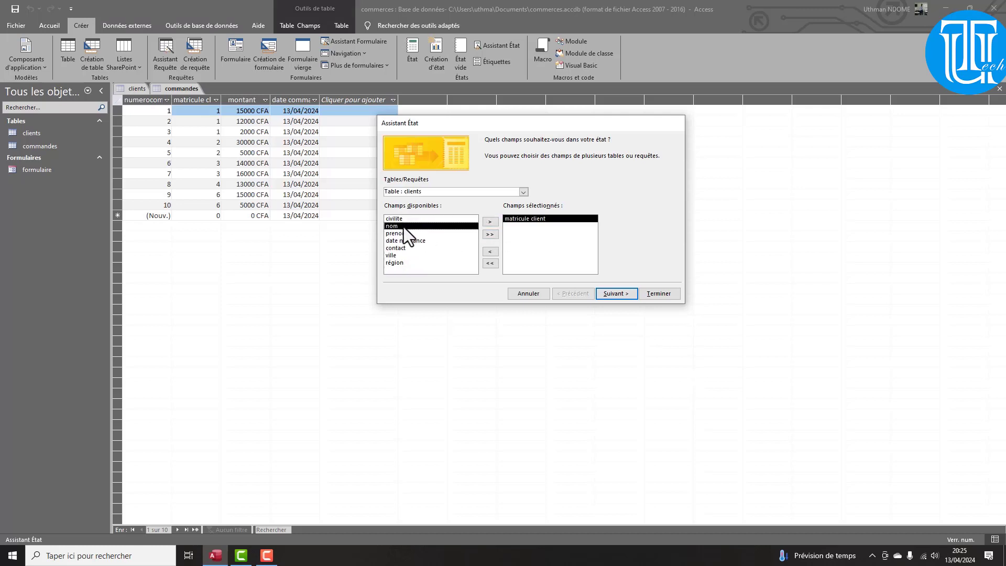
click(491, 222)
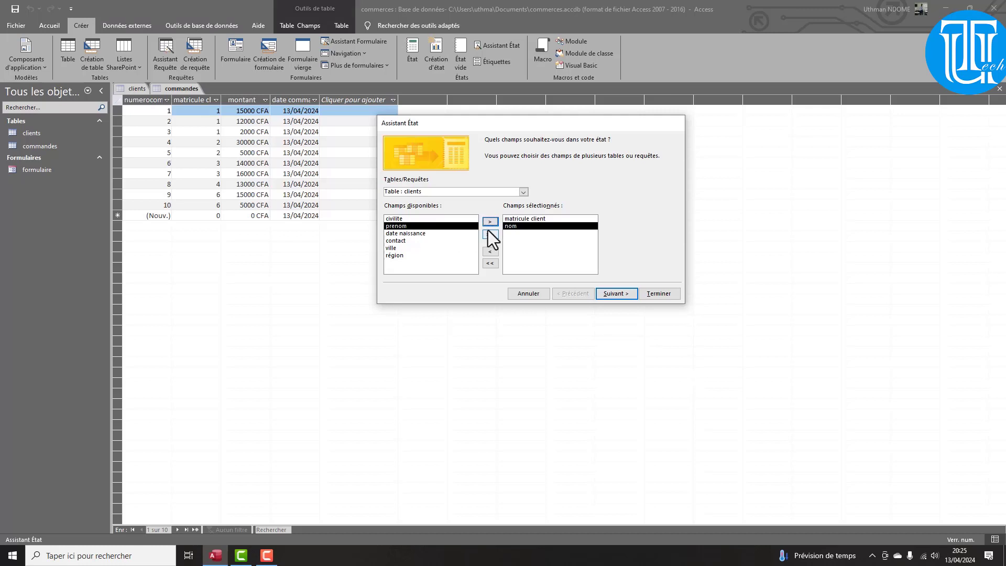
click(491, 223)
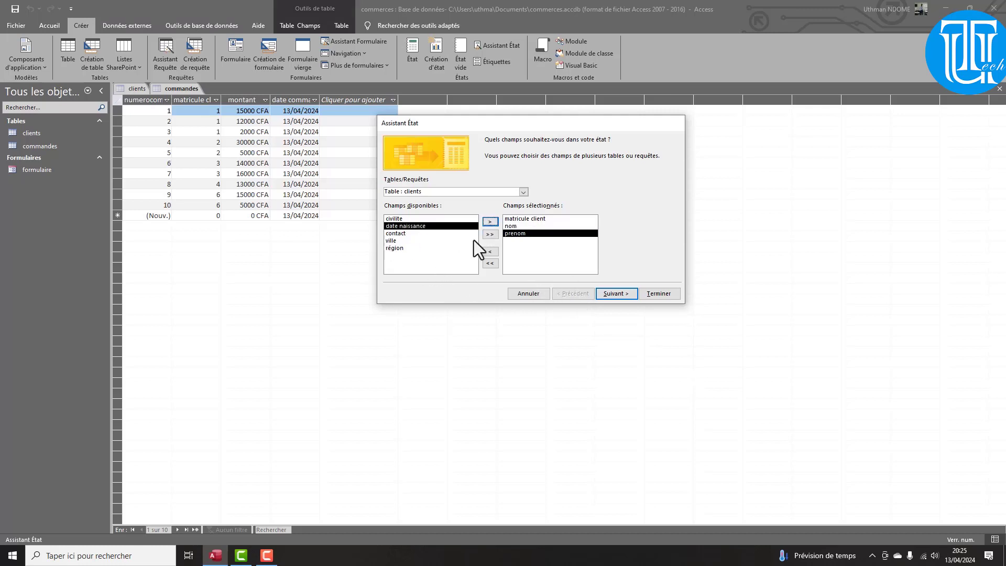
Add numerocommande, matricule client and montant from the commandes table, then continue
click(523, 193)
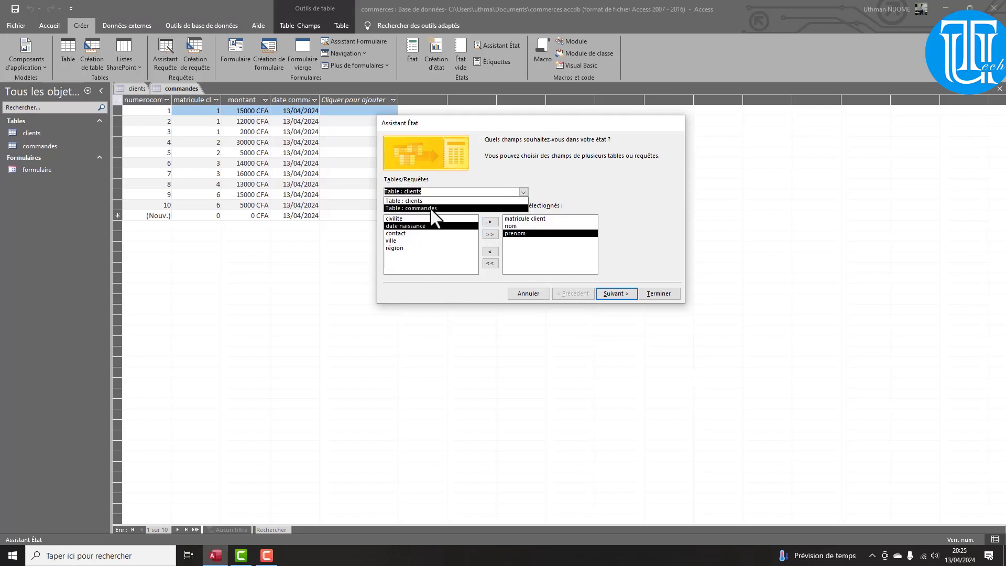
click(432, 209)
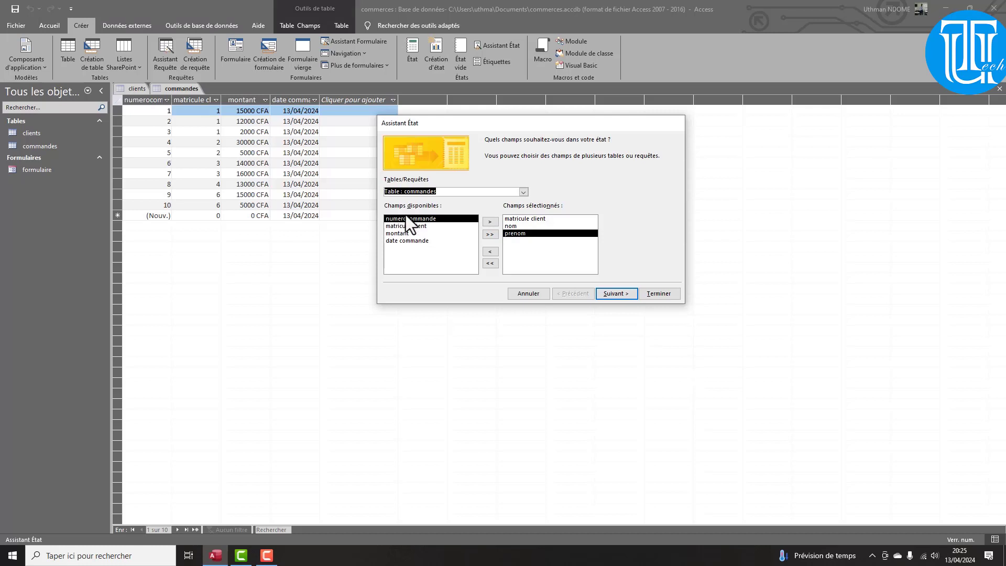
click(490, 221)
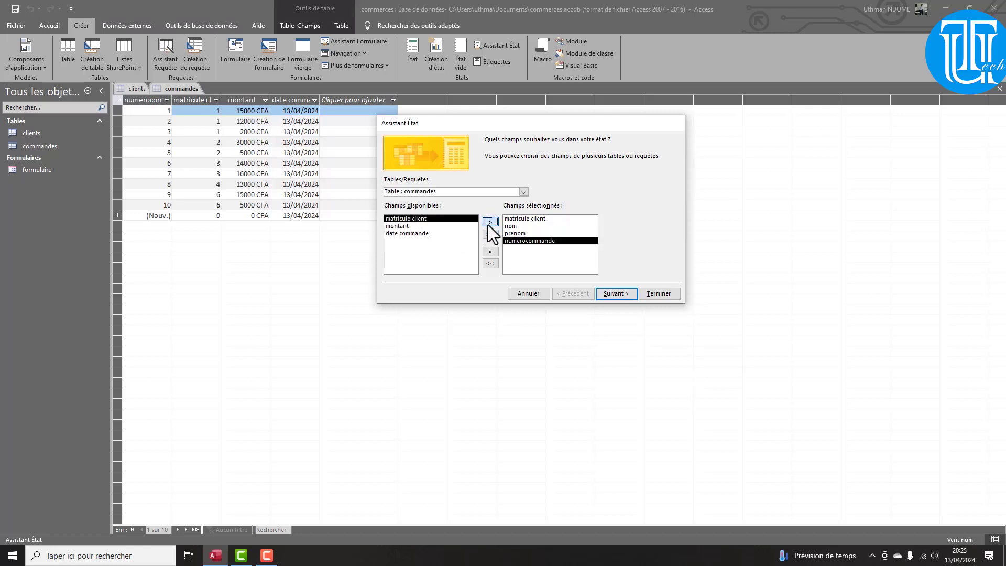
click(489, 225)
click(488, 224)
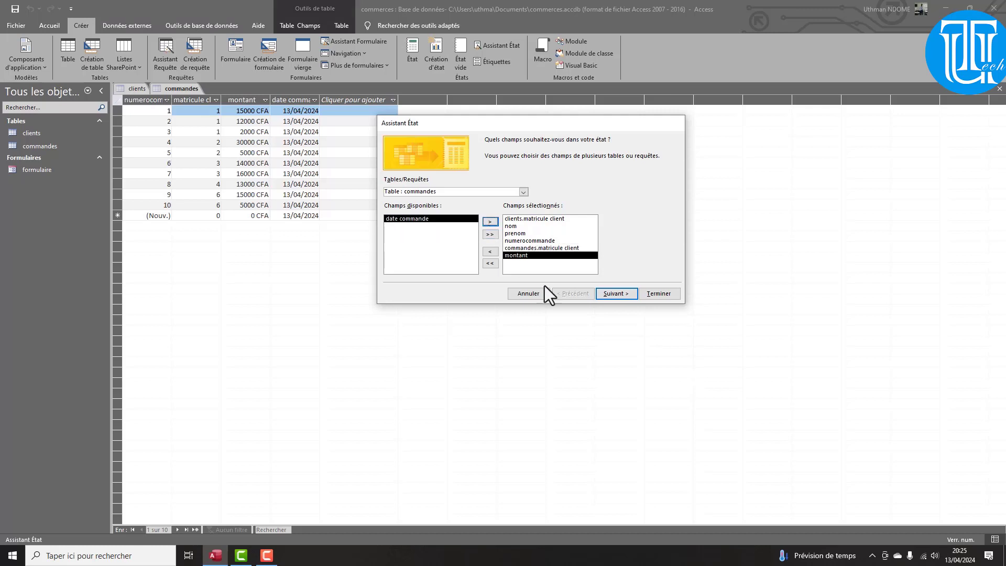
click(616, 298)
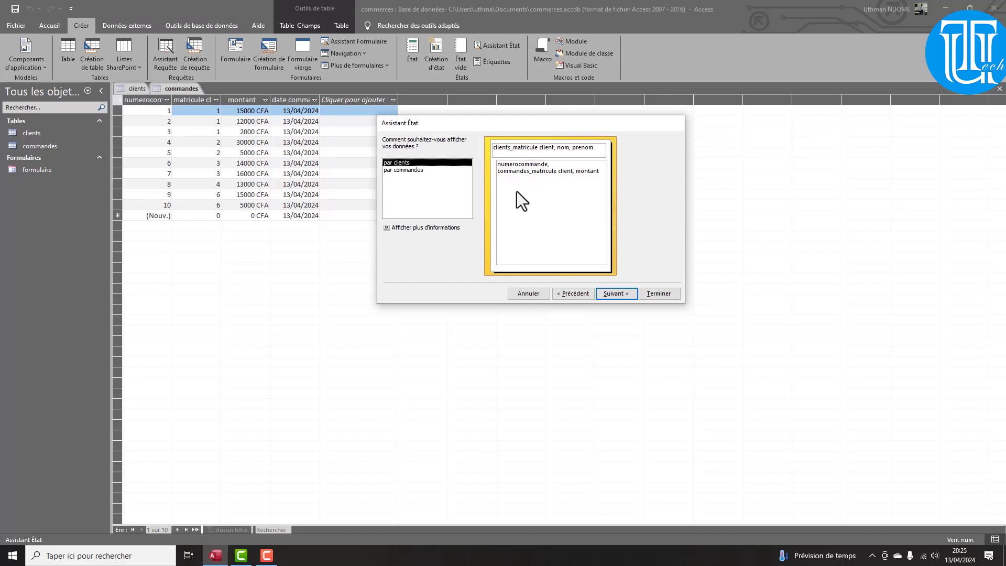
Group by clients.matricule client, sort details by numerocommande, and add a Somme total for montant
click(627, 298)
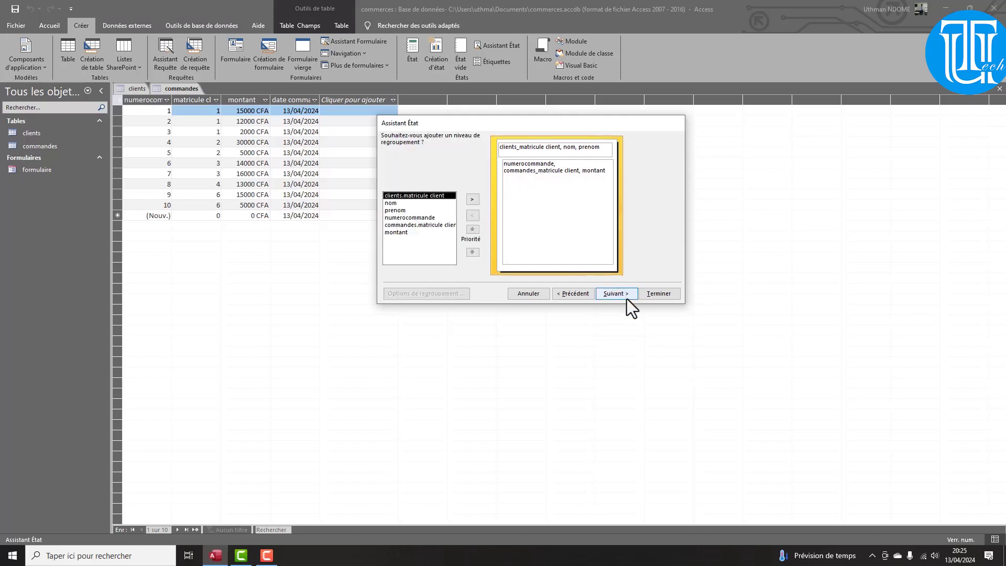
click(472, 199)
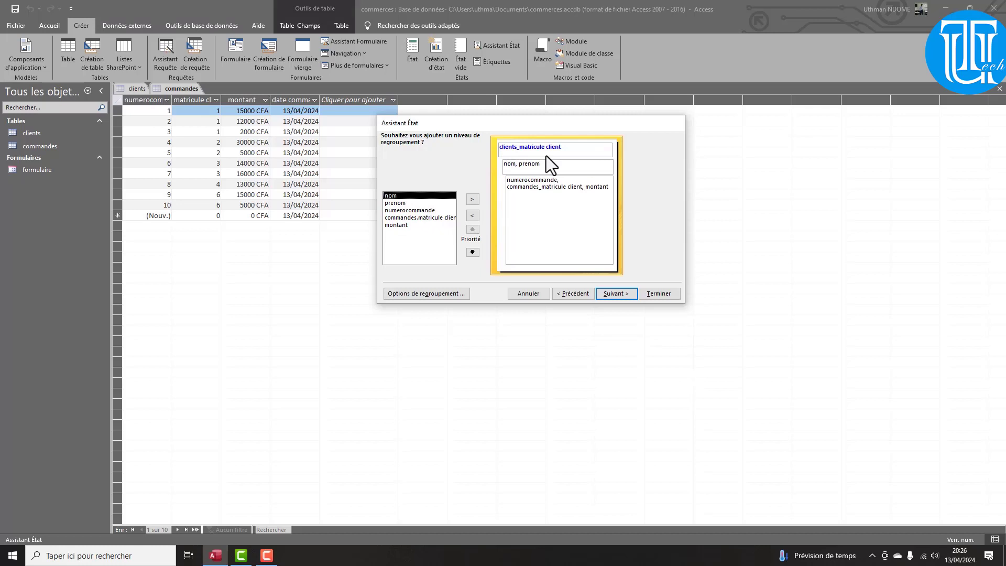
click(607, 295)
click(621, 183)
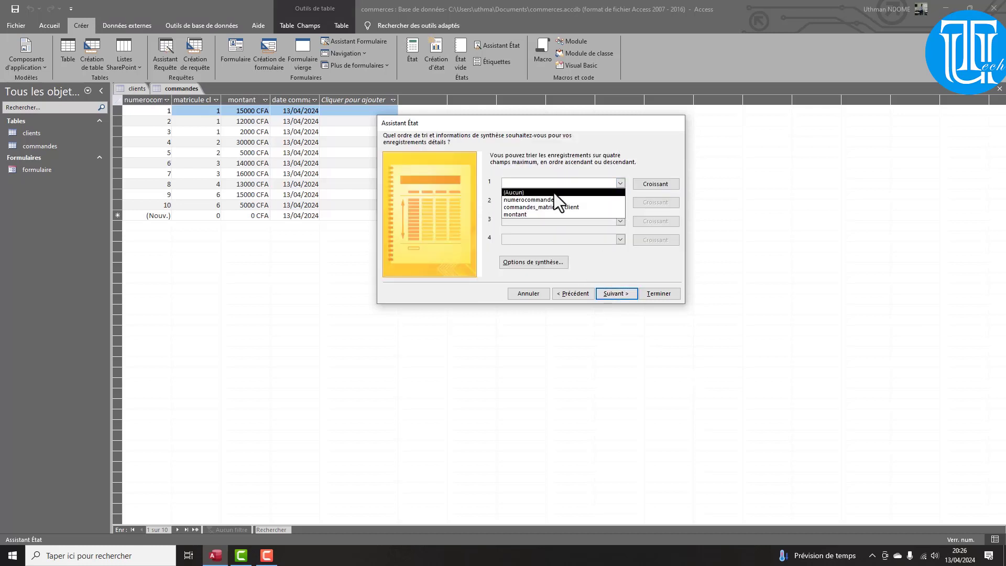
click(555, 192)
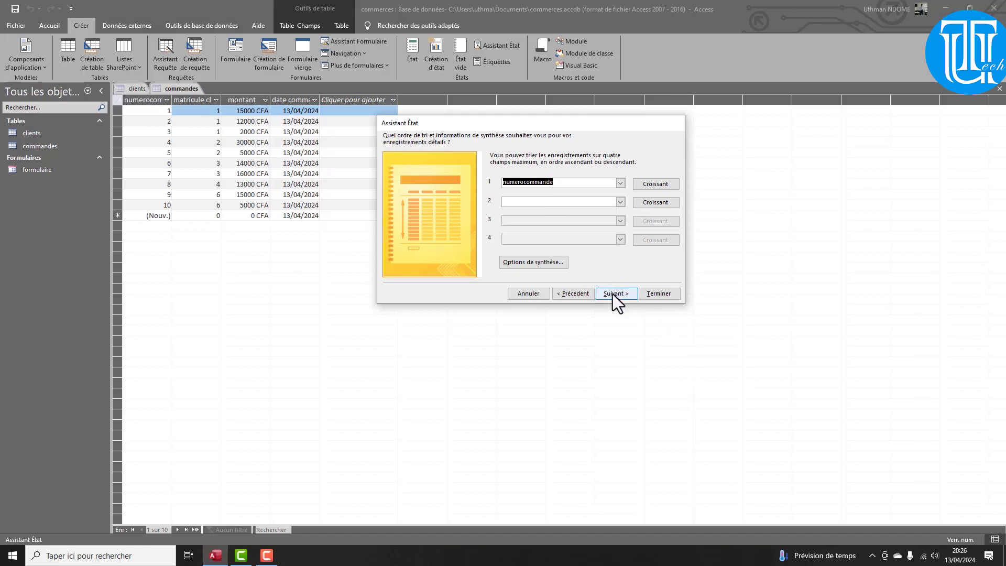
click(552, 267)
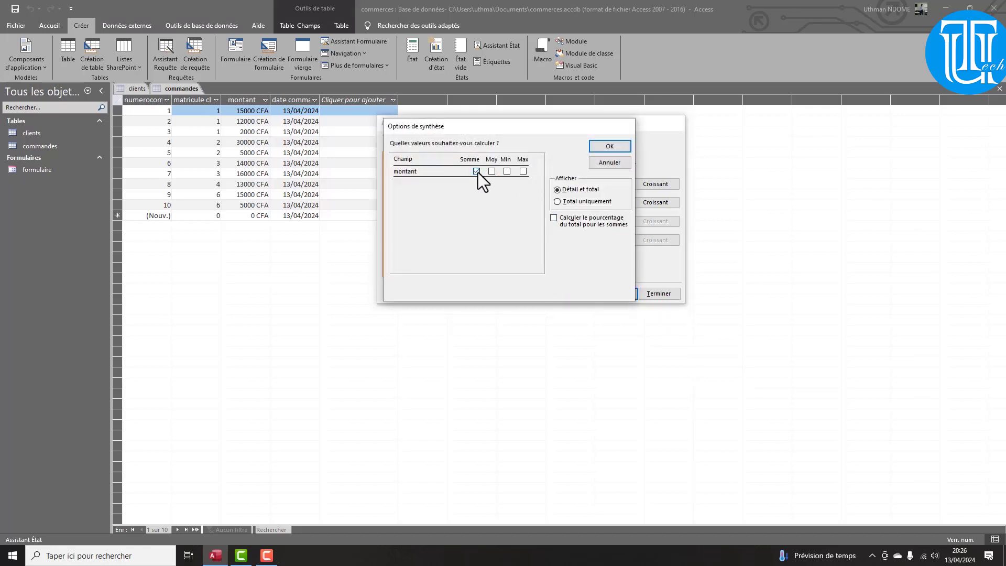
click(477, 171)
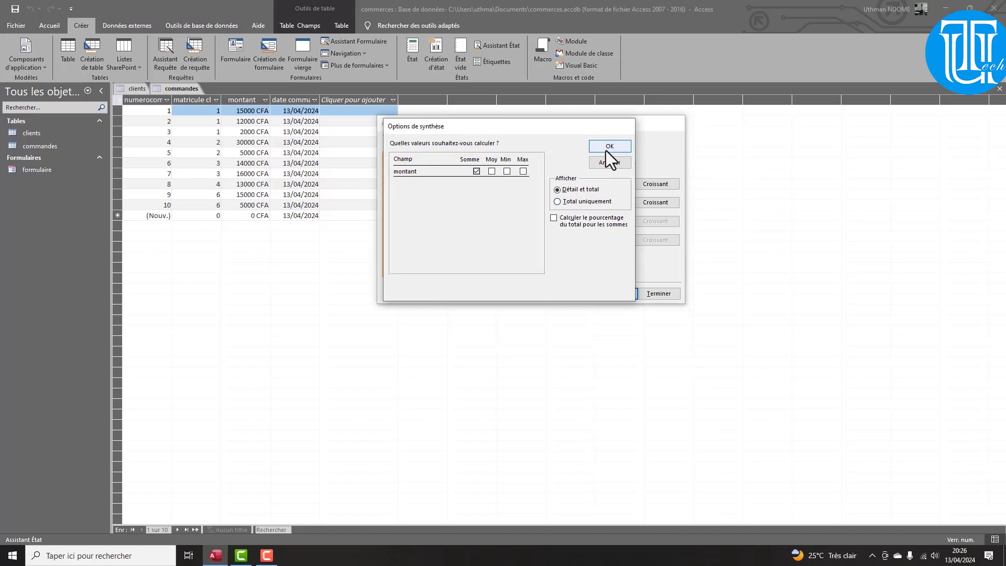
click(607, 149)
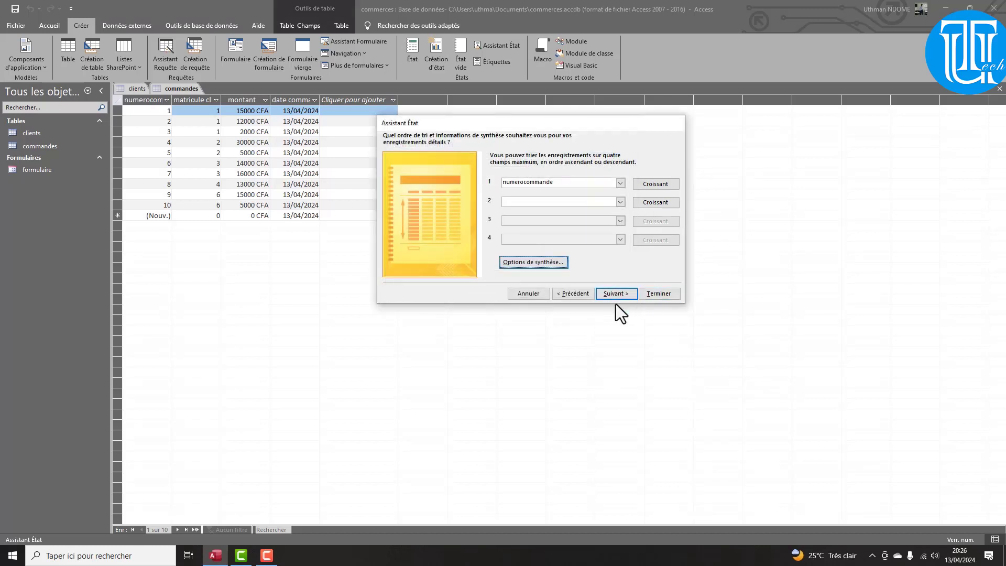
Finish the report in landscape orientation, keeping the title 'clients'
click(614, 299)
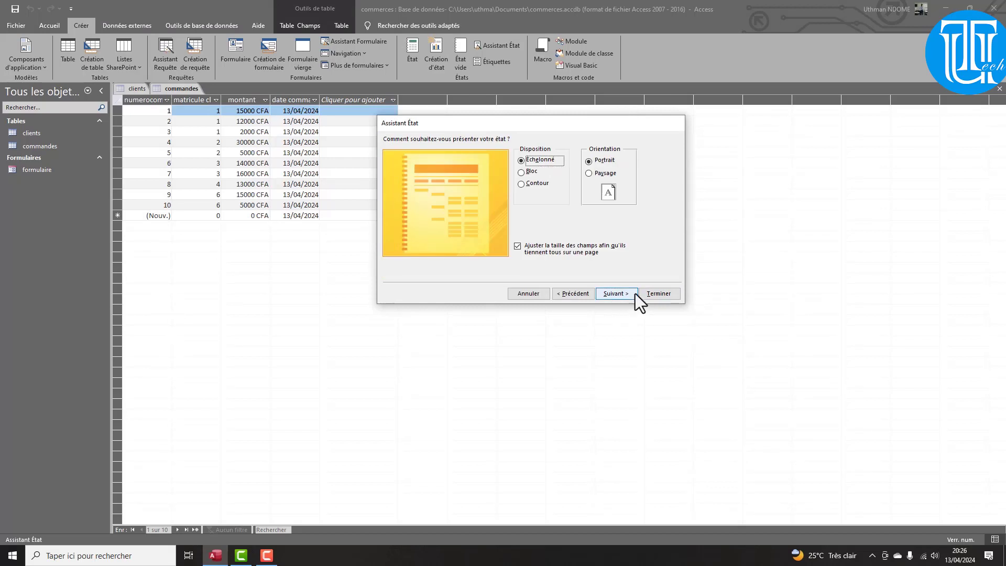
click(589, 173)
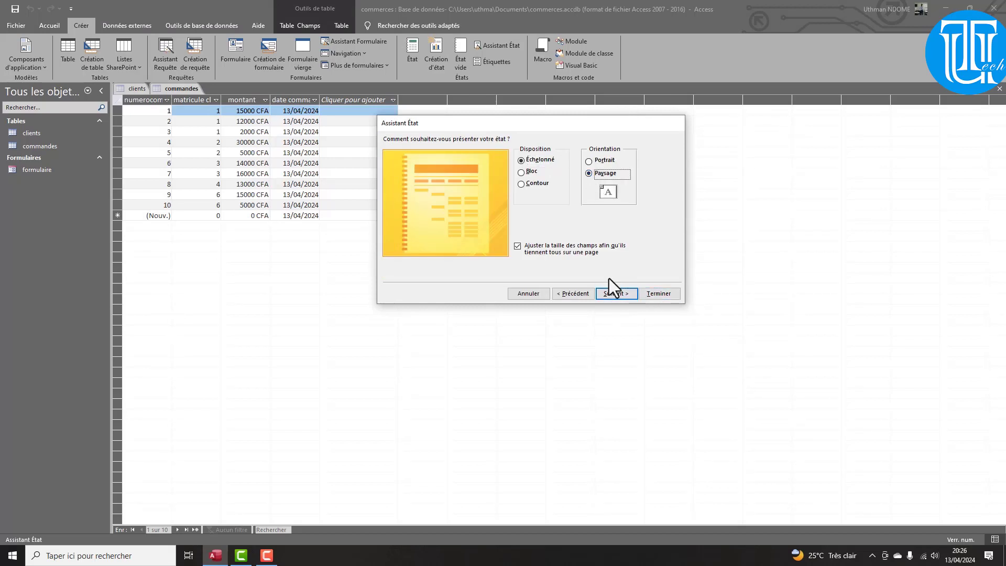
click(616, 293)
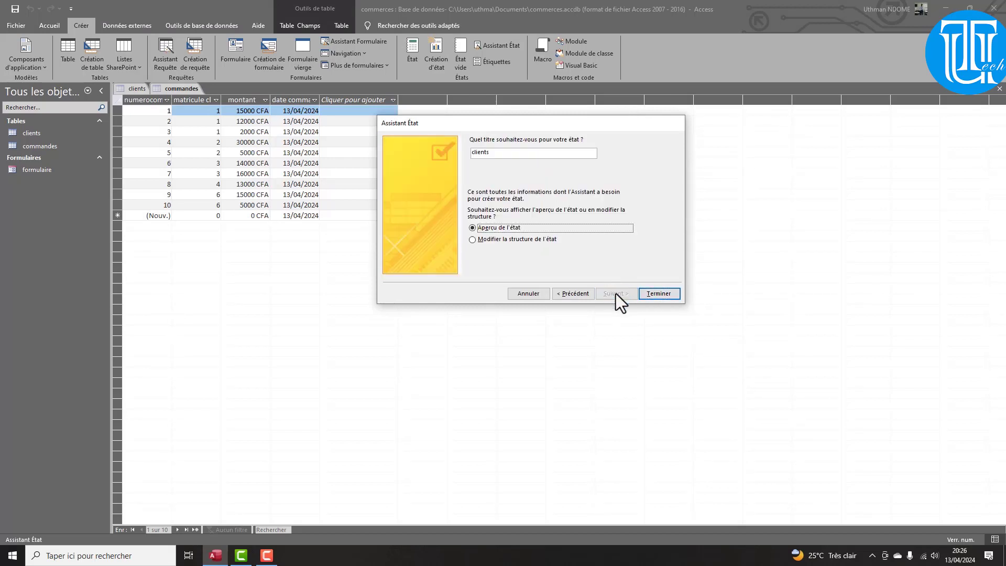
double_click(474, 153)
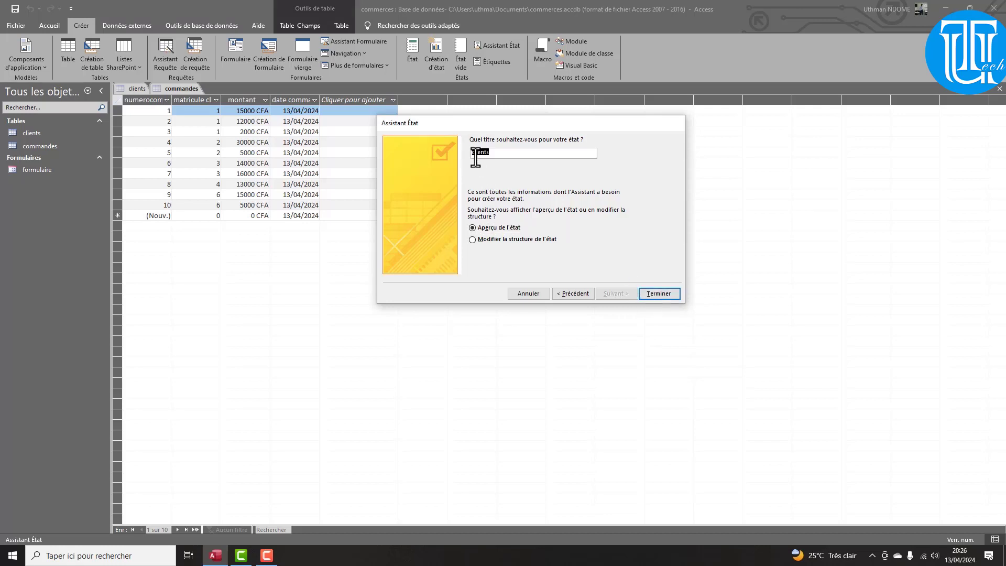
key(Tab)
key(Return)
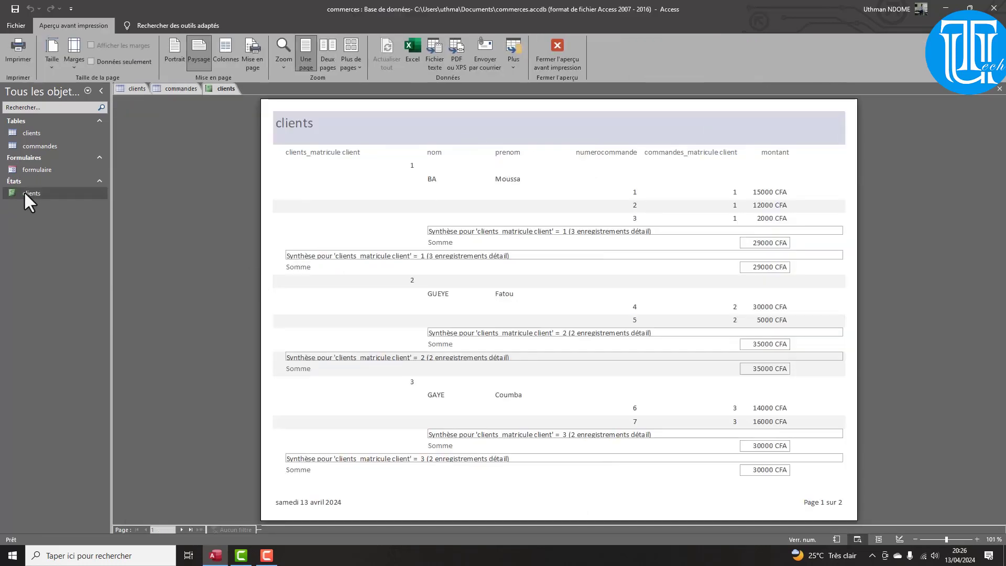
Close the clients report preview and start renaming the report in the navigation pane
right_click(26, 192)
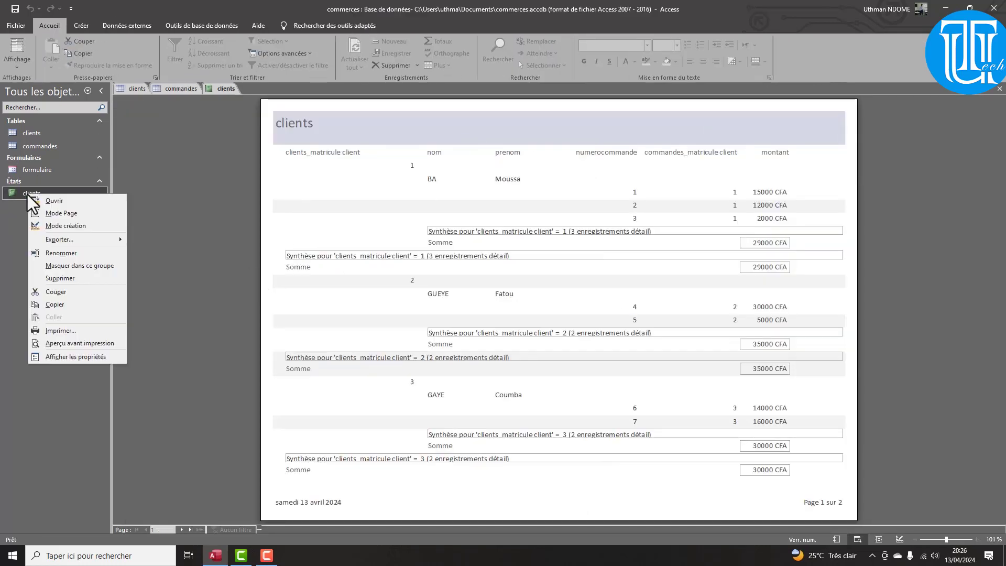
right_click(223, 87)
click(244, 106)
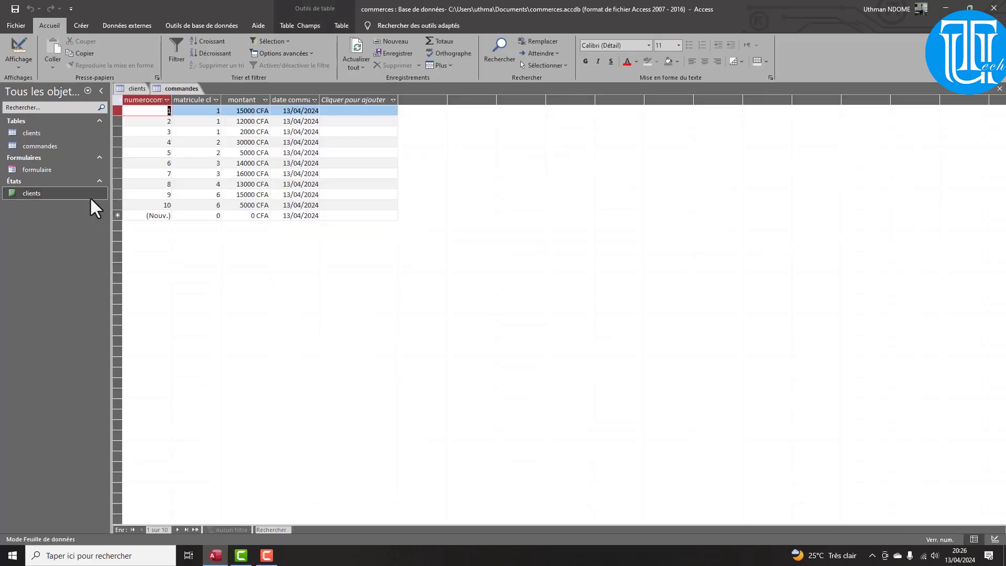
right_click(33, 193)
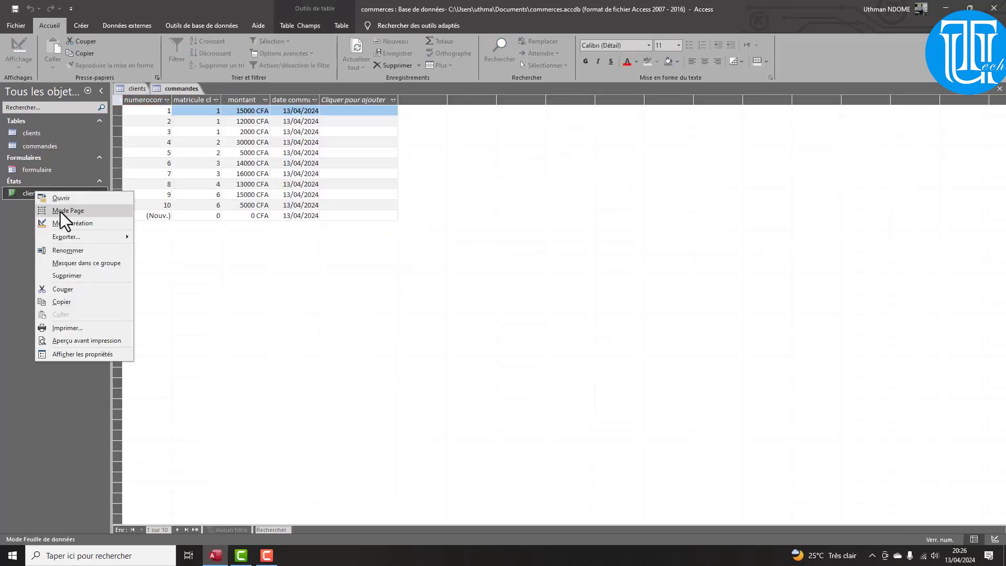
click(67, 250)
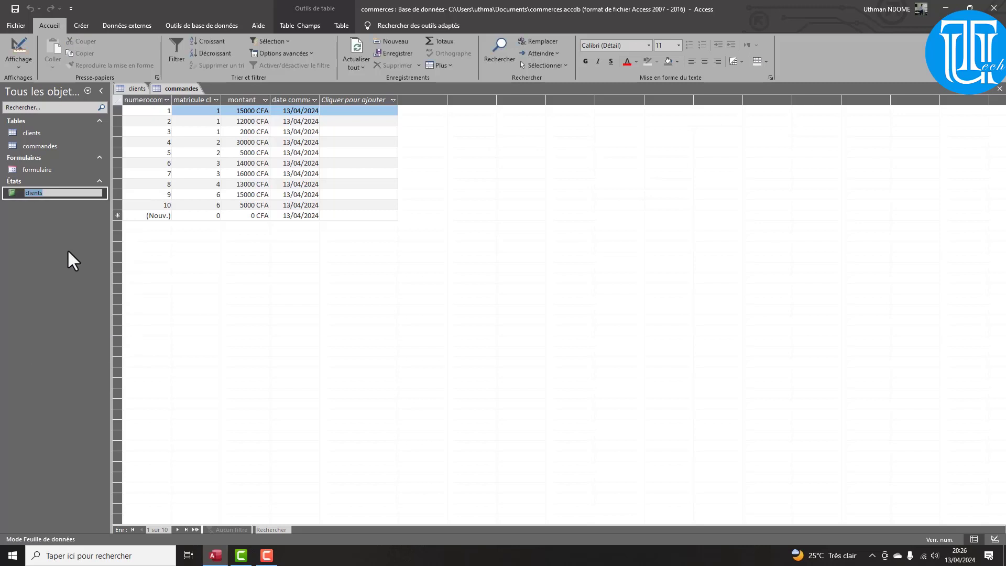
key(Home)
Rename the report to etatclients and open it to view orders grouped with montant totals
text(etat)
key(Return)
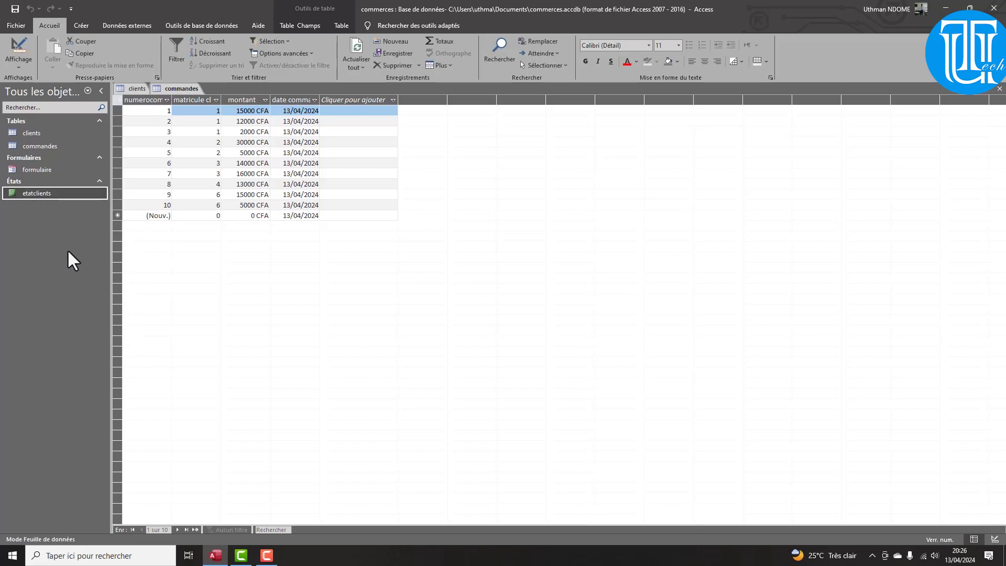
double_click(42, 193)
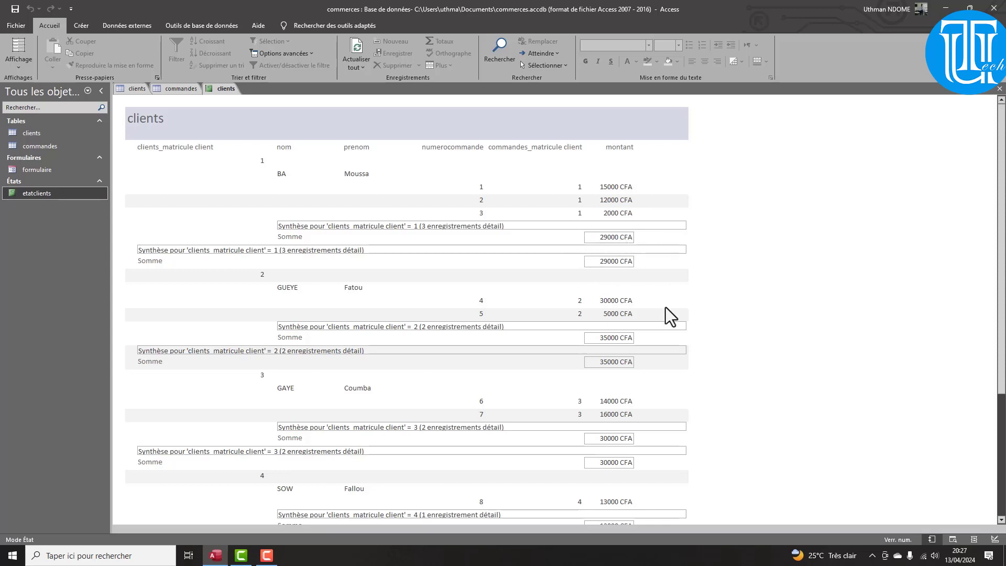
click(20, 58)
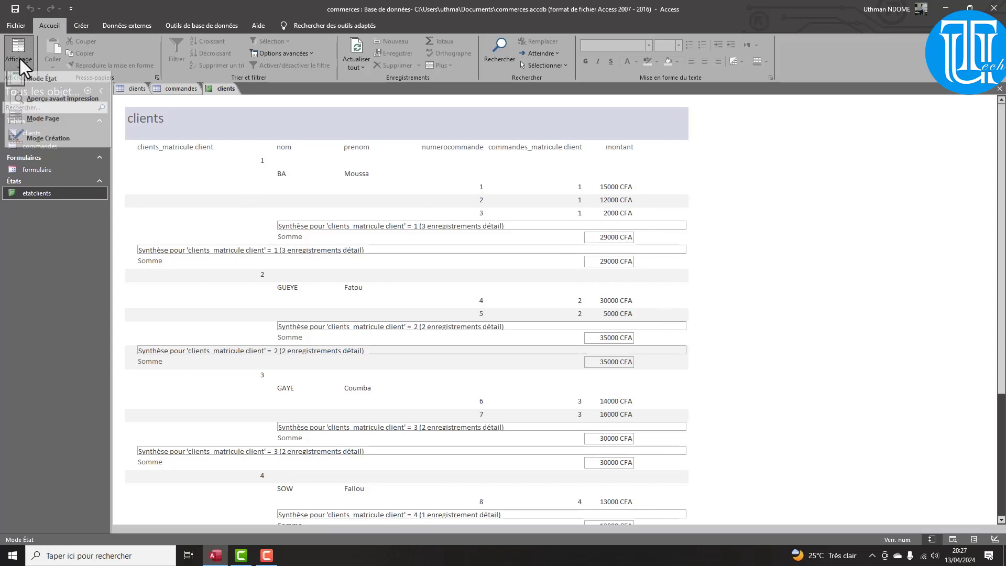
In design view, delete the duplicate sum total and its Somme label from the first group footer
click(42, 143)
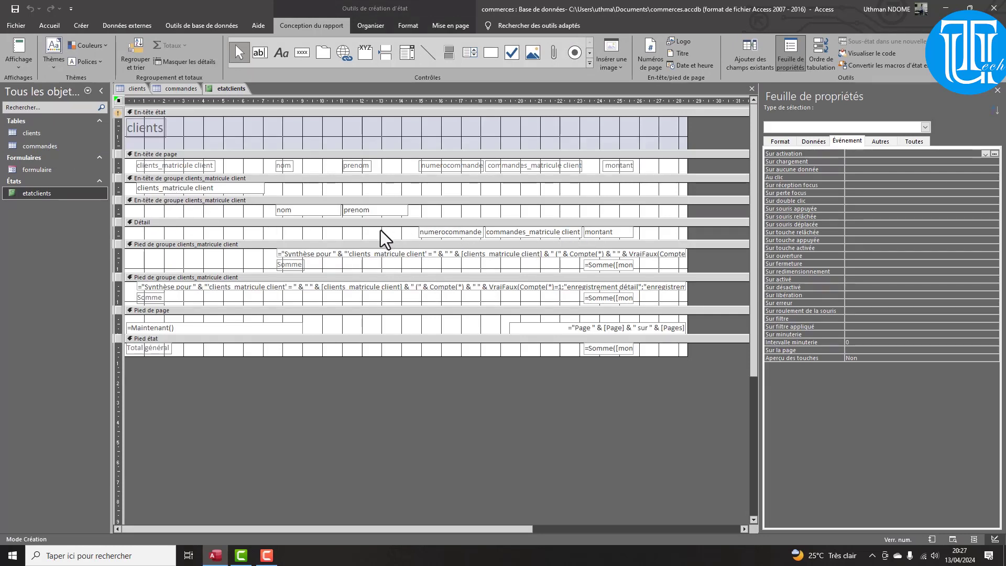
click(20, 51)
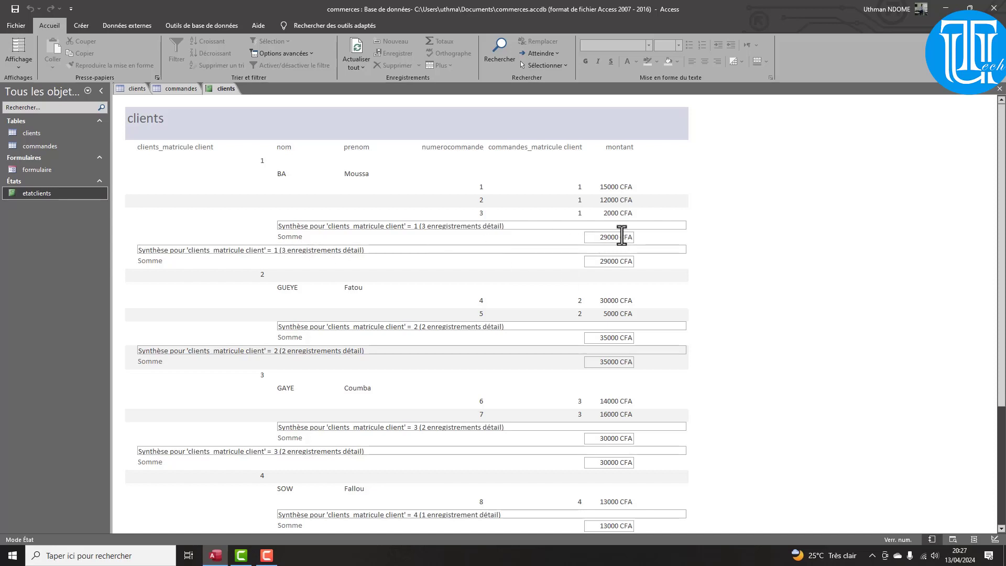
click(20, 67)
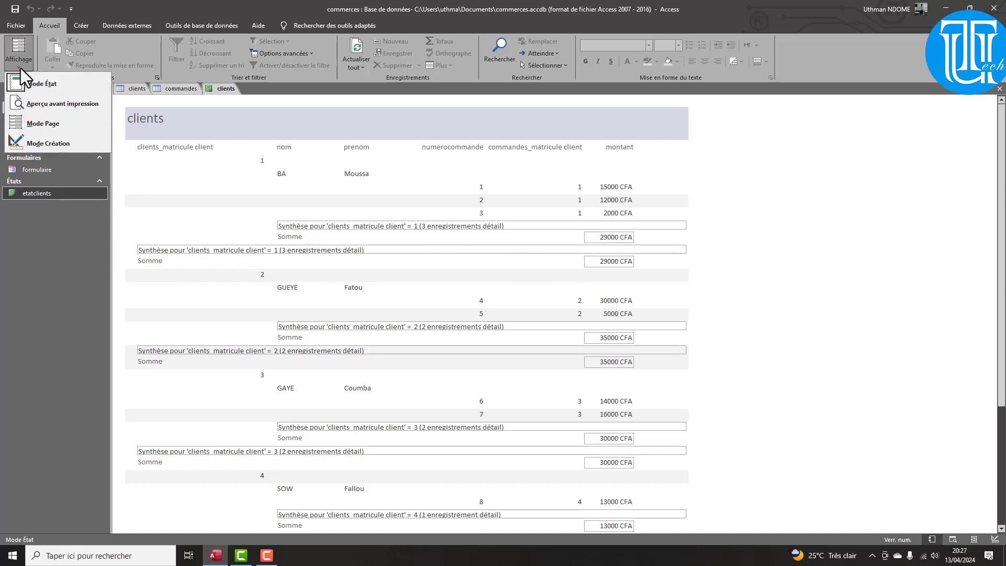
click(46, 143)
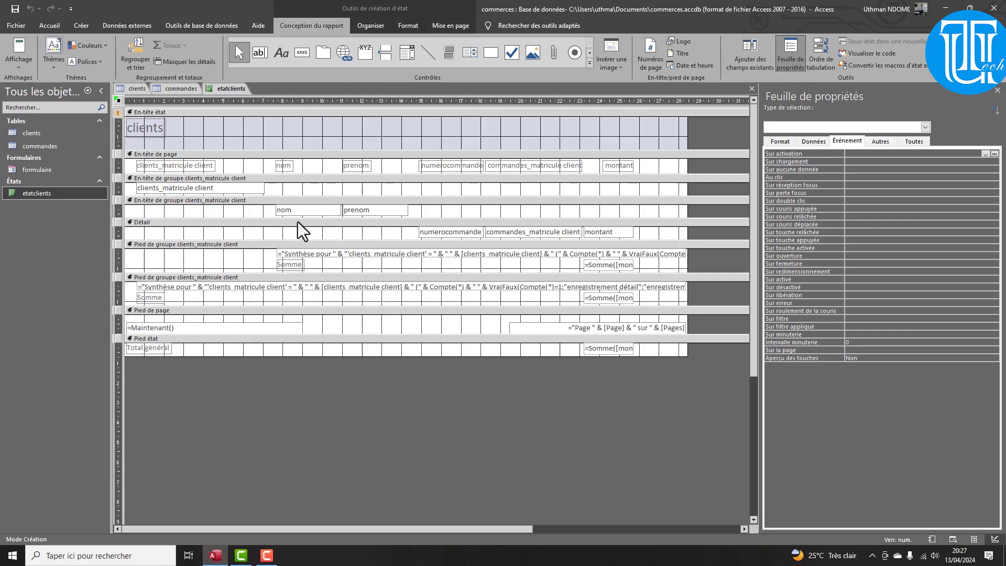
click(610, 266)
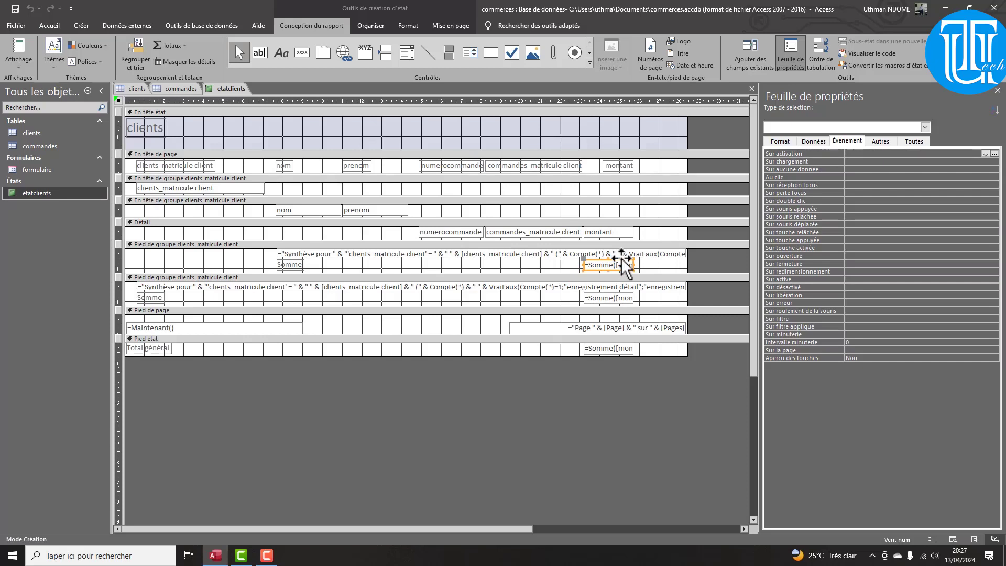
key(Delete)
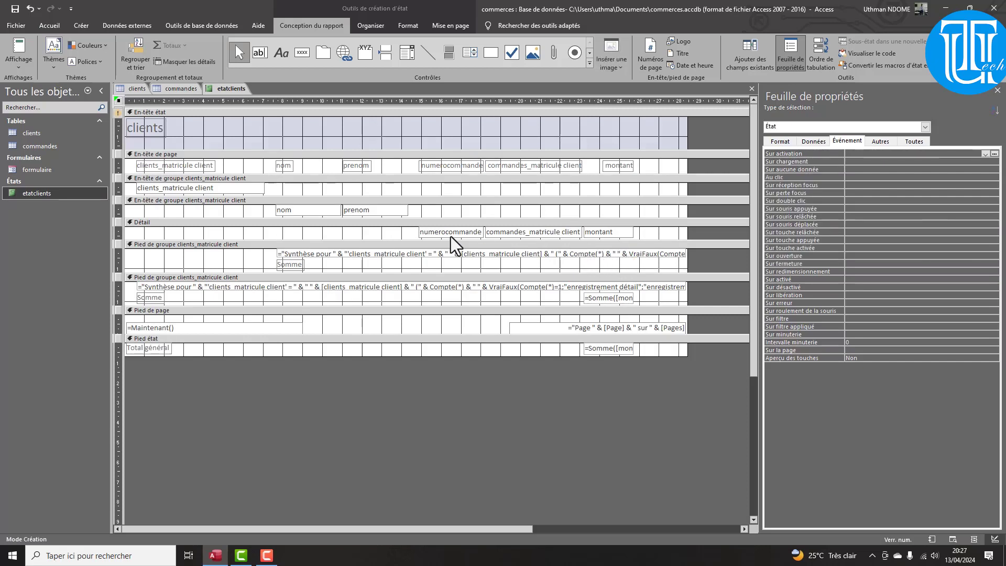
click(290, 265)
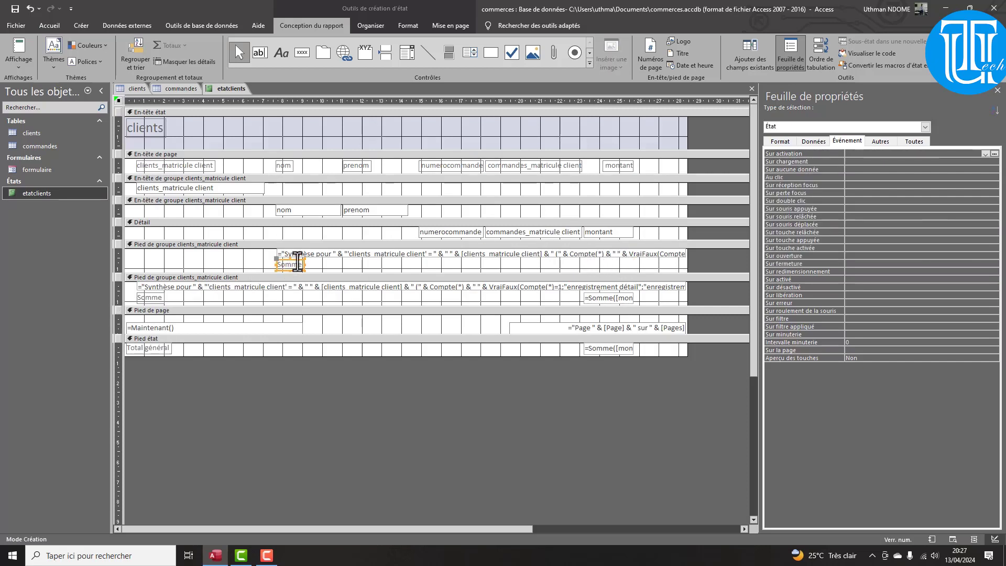
key(Delete)
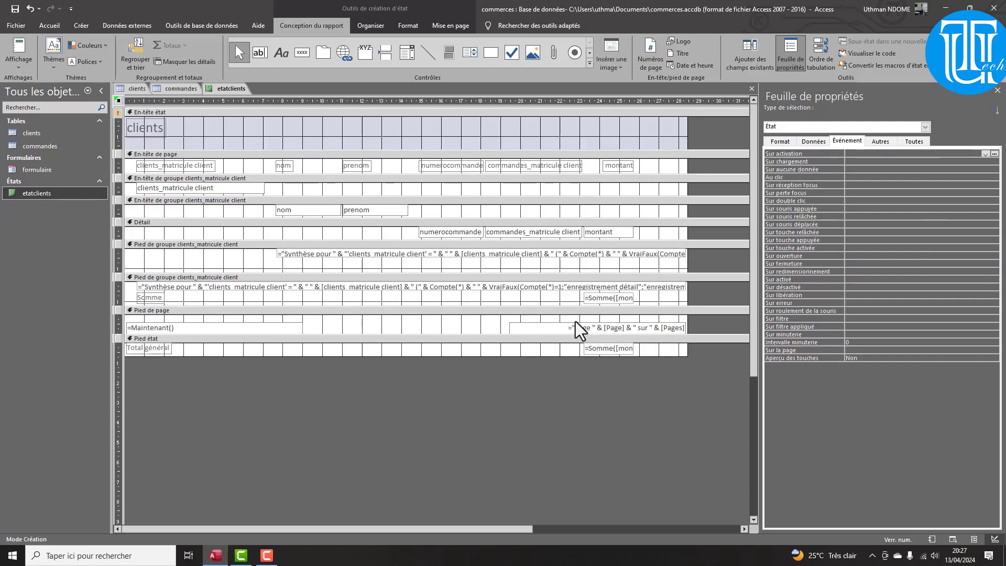
Resize the =Somme([montant]) total and move the Somme label beside it
click(583, 297)
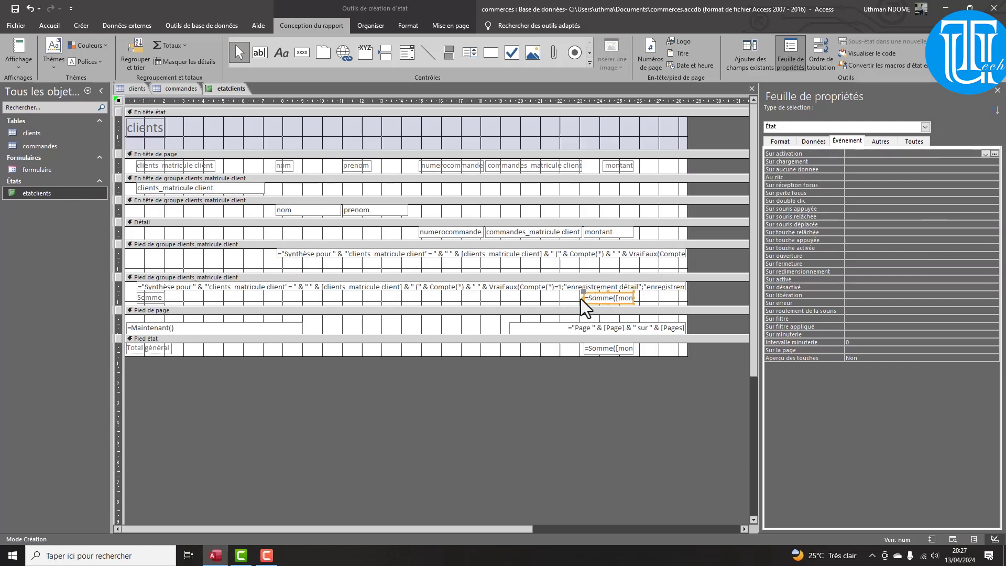
click(598, 294)
drag(581, 296, 560, 296)
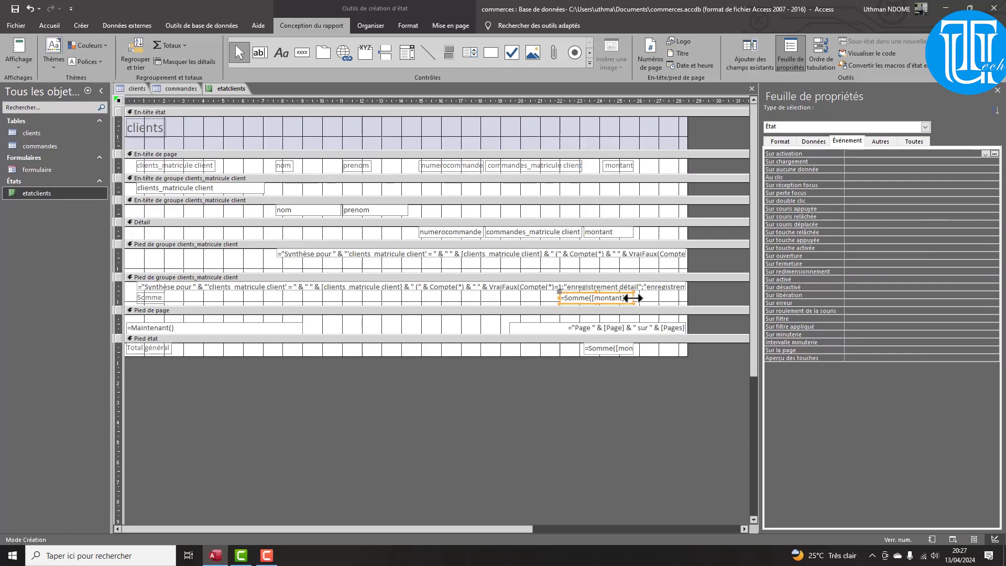
drag(634, 299, 614, 299)
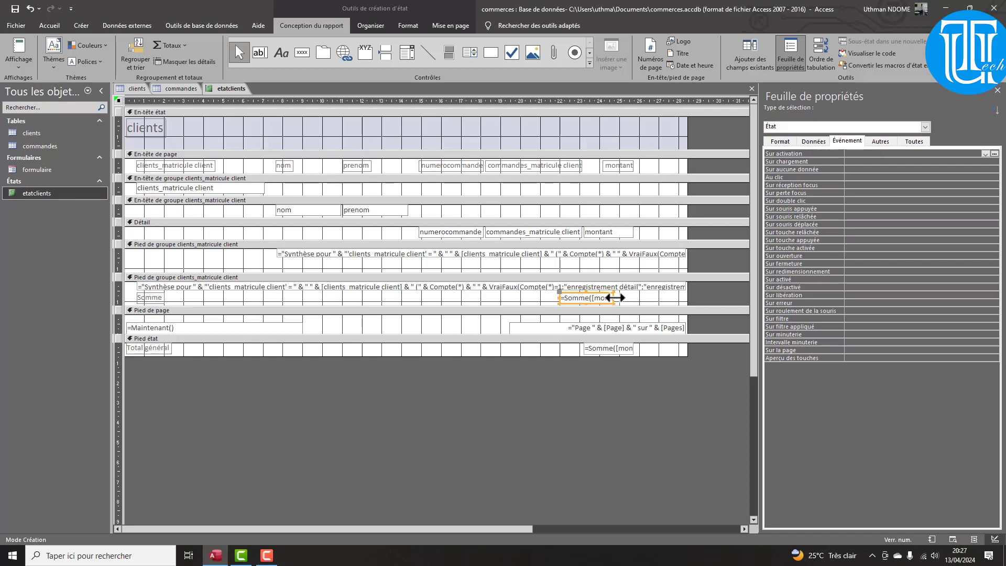
click(154, 297)
drag(152, 298, 523, 294)
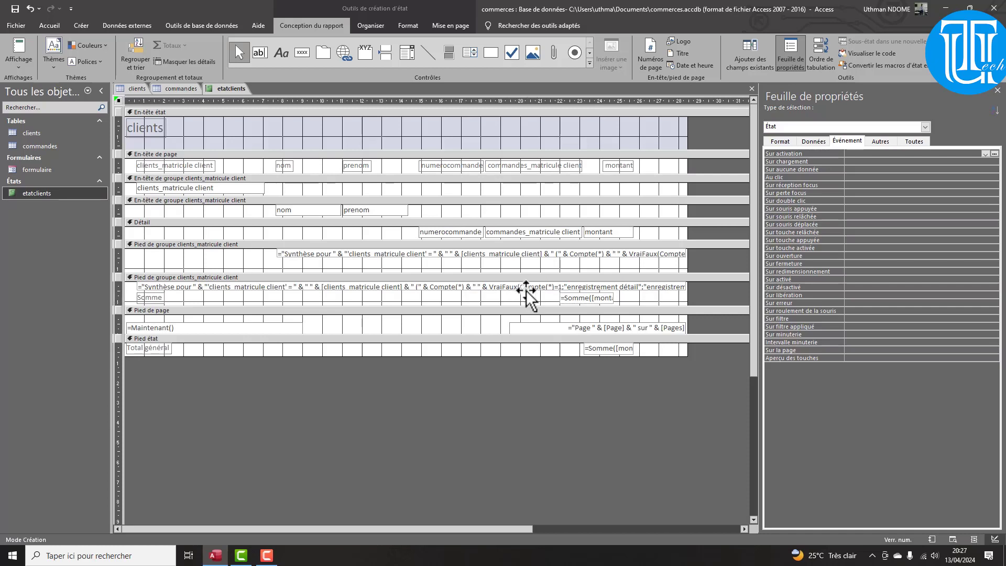
Format the Somme label in Arial Black size 14 and widen it to fit
click(57, 27)
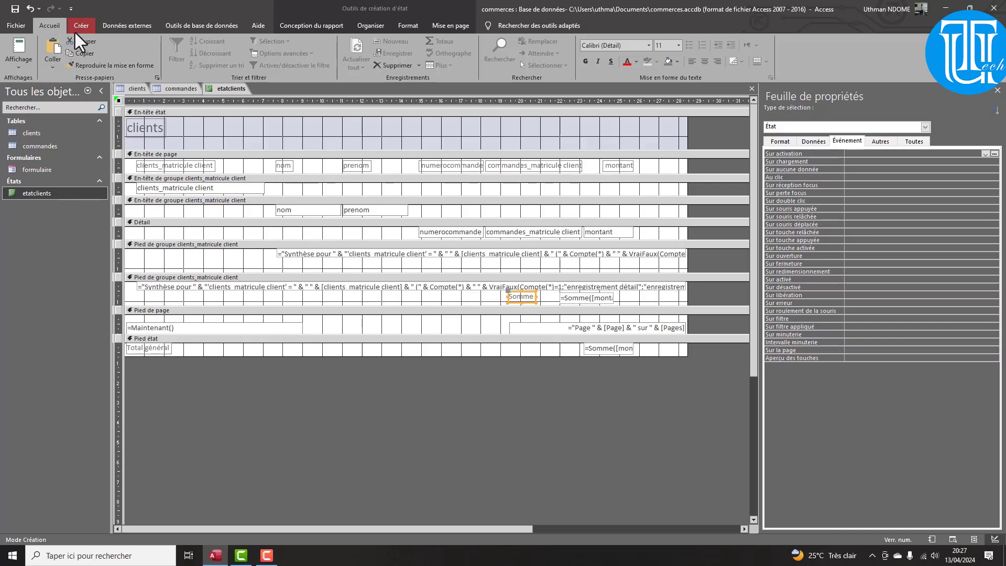
click(325, 30)
click(367, 31)
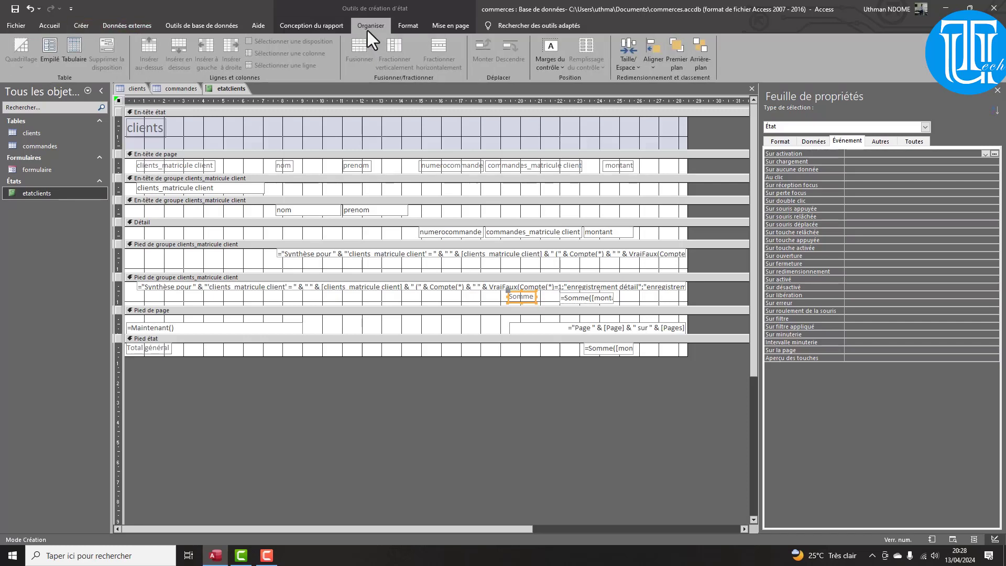
click(410, 29)
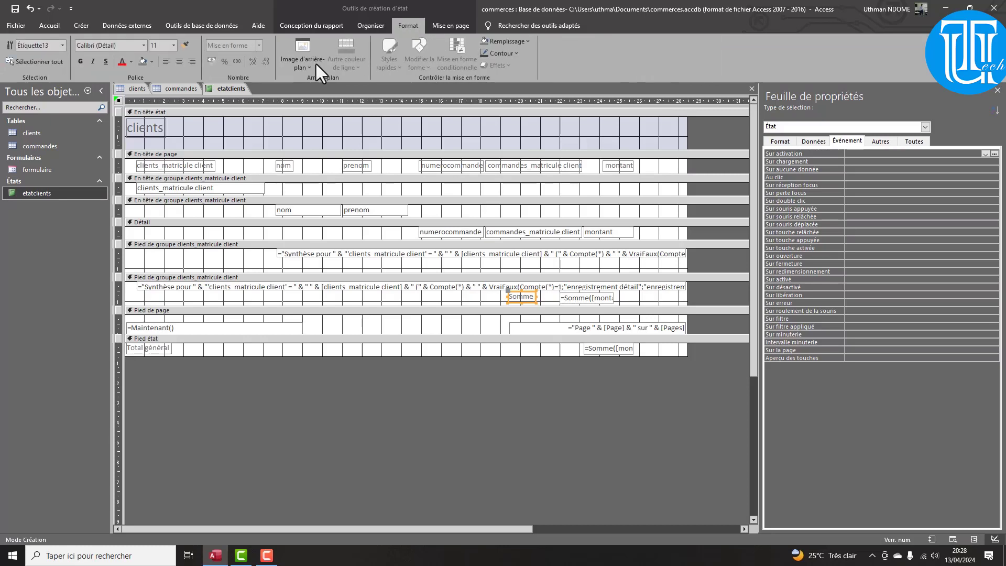
click(144, 46)
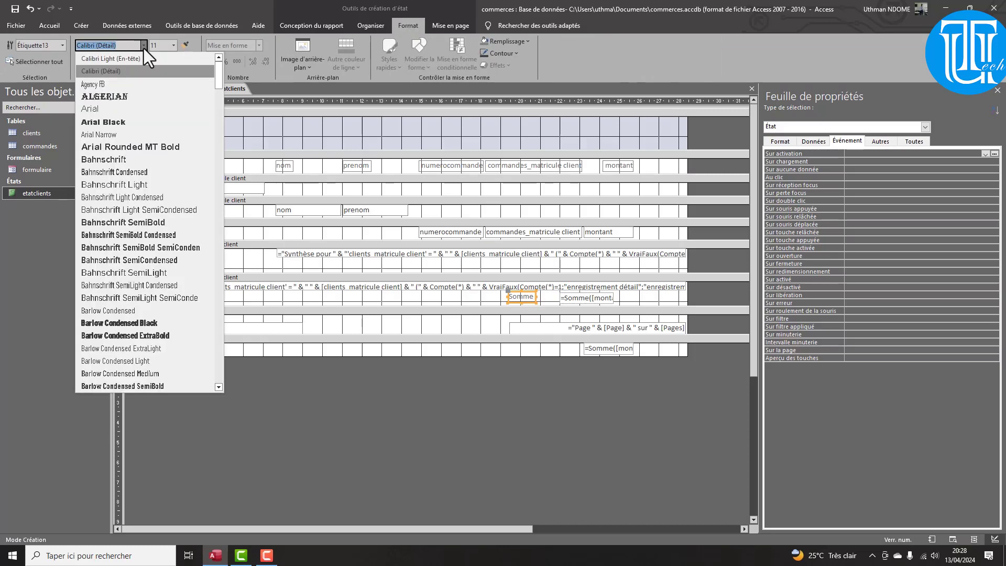
click(103, 123)
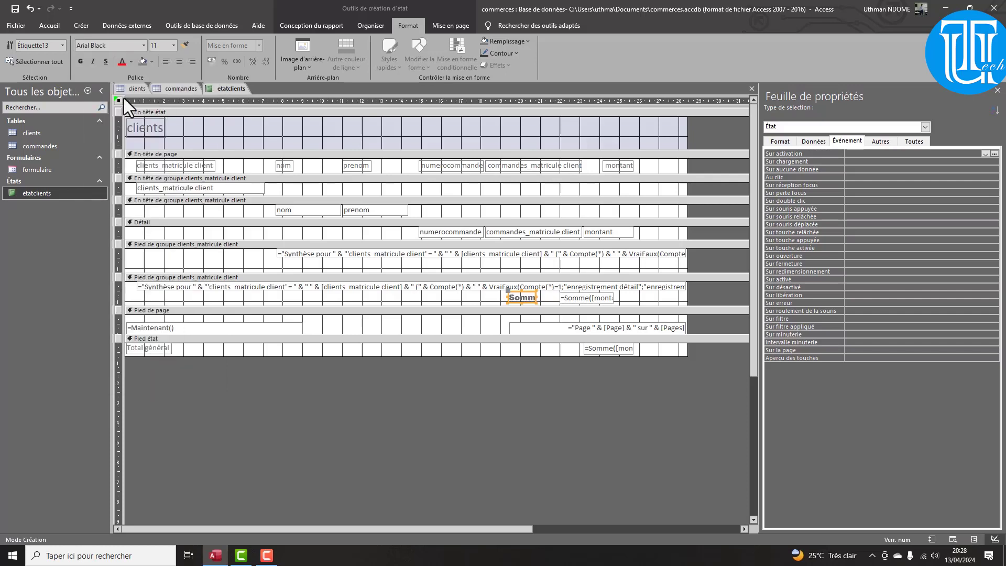
click(174, 46)
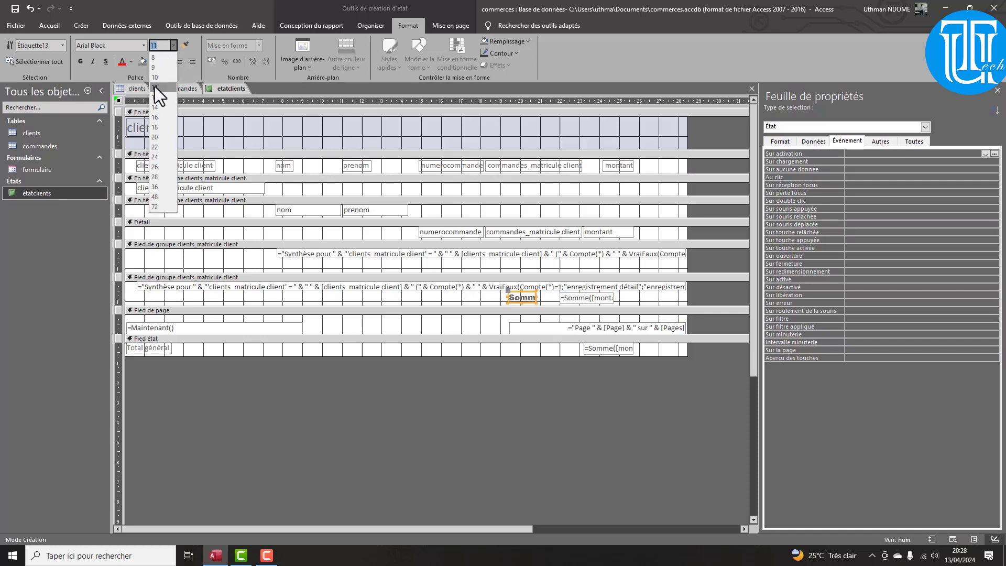
click(153, 107)
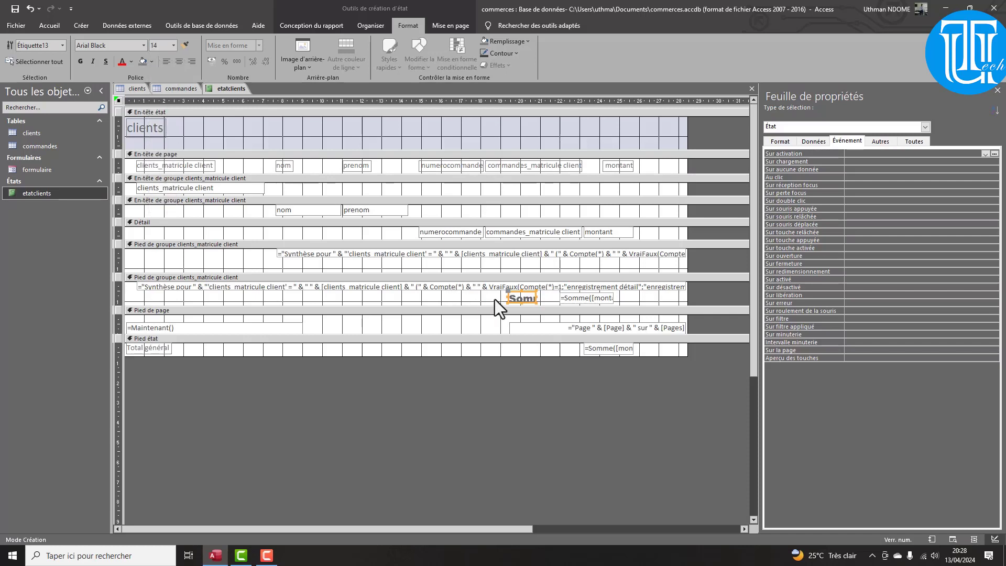
drag(509, 298, 465, 297)
drag(501, 306, 497, 308)
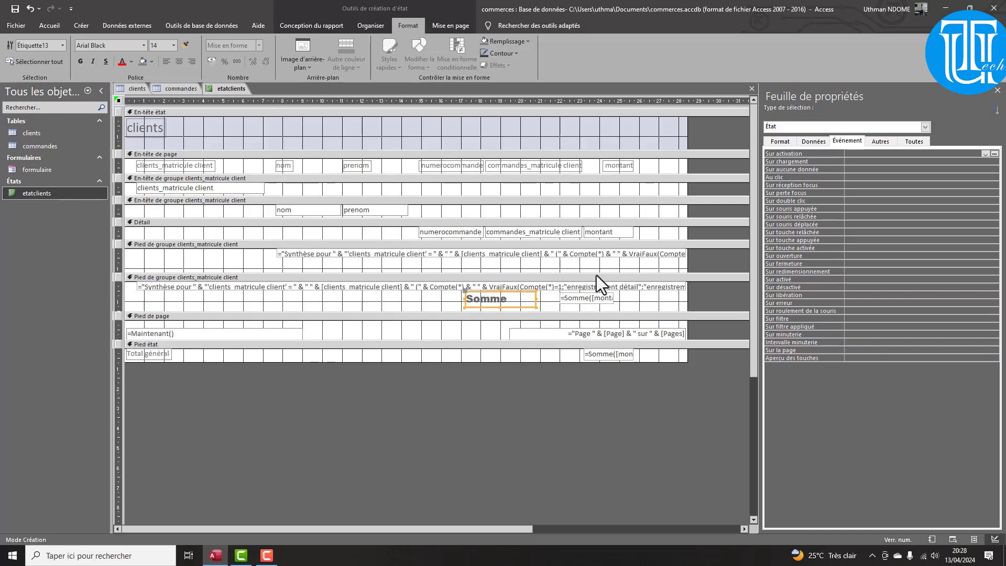
Format the =Somme([montant]) total in Arial Black size 14 and widen it to the right
click(604, 296)
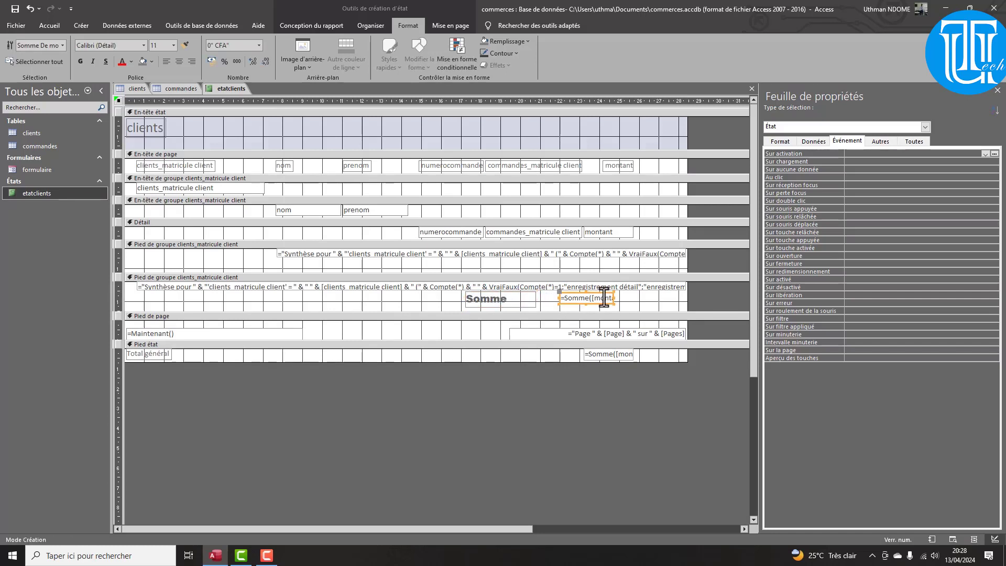
click(143, 46)
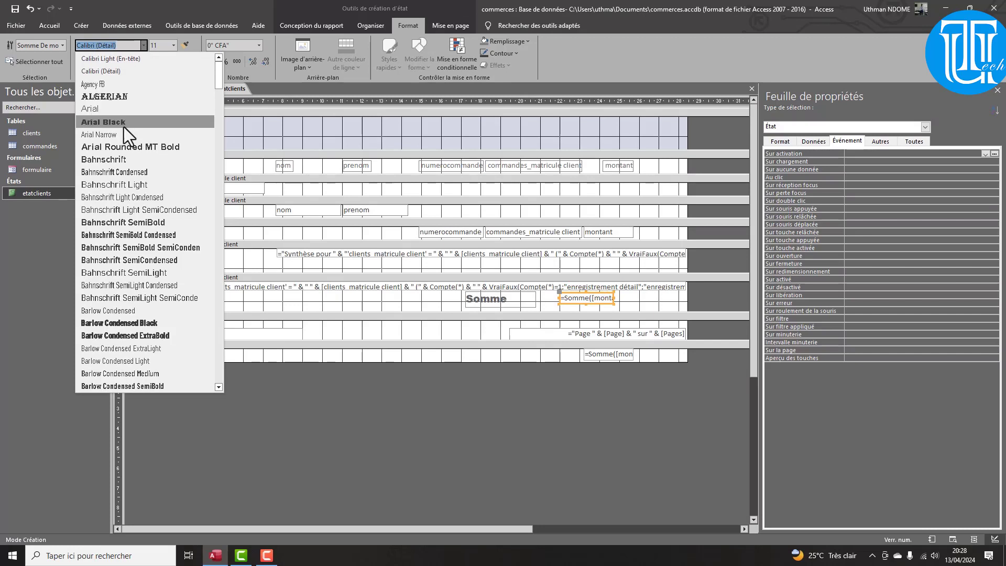
click(123, 127)
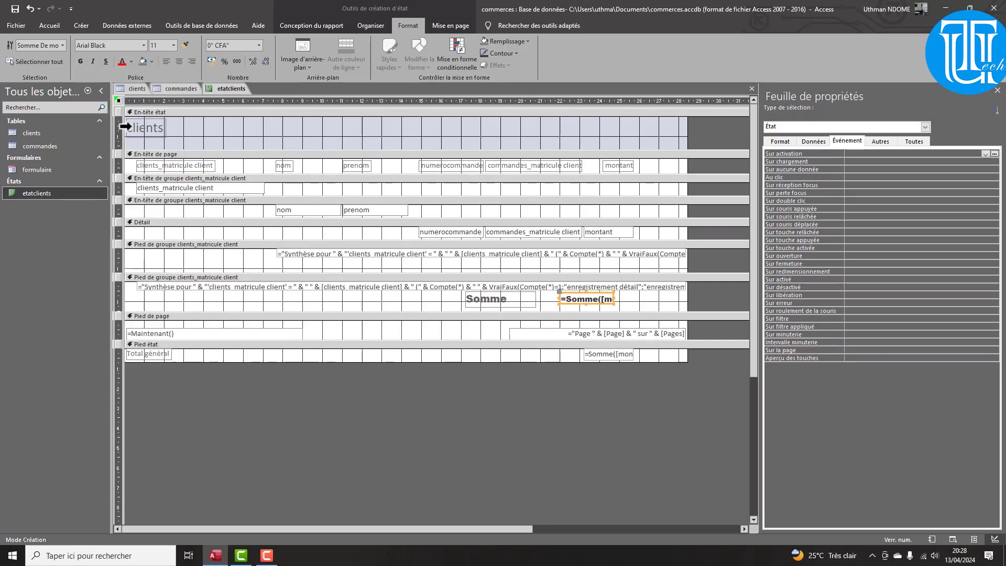
click(175, 46)
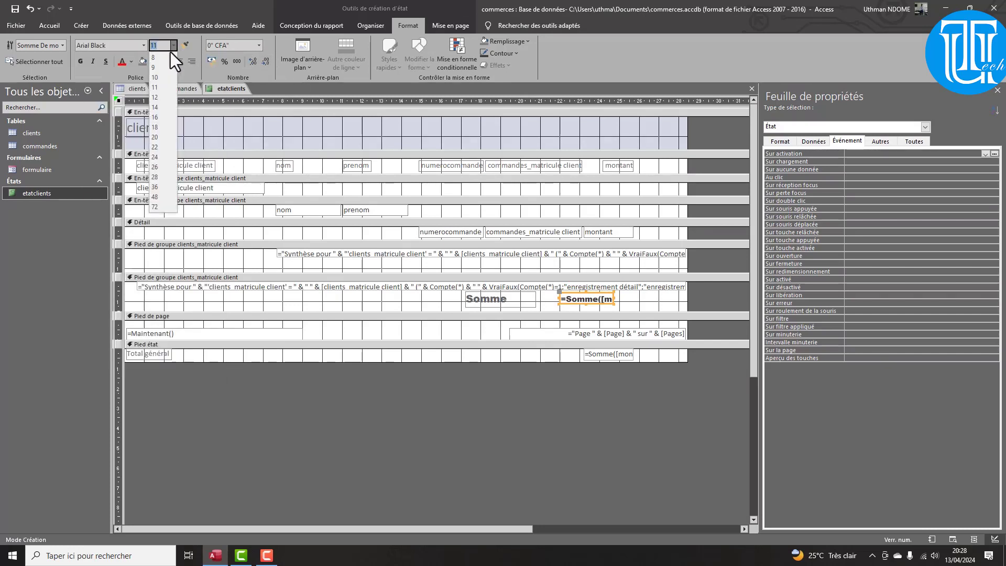
click(159, 108)
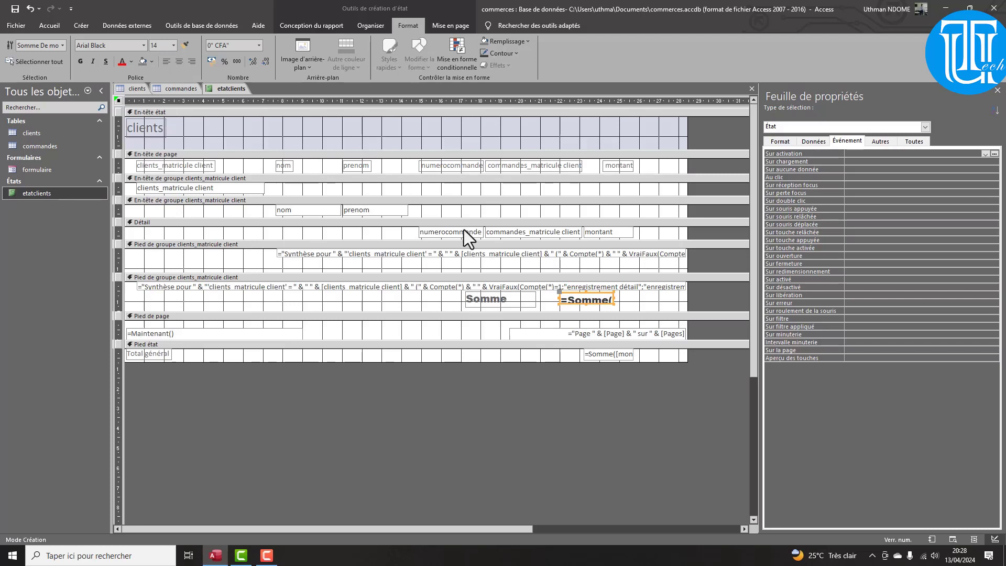
click(586, 304)
drag(613, 299, 624, 299)
click(303, 28)
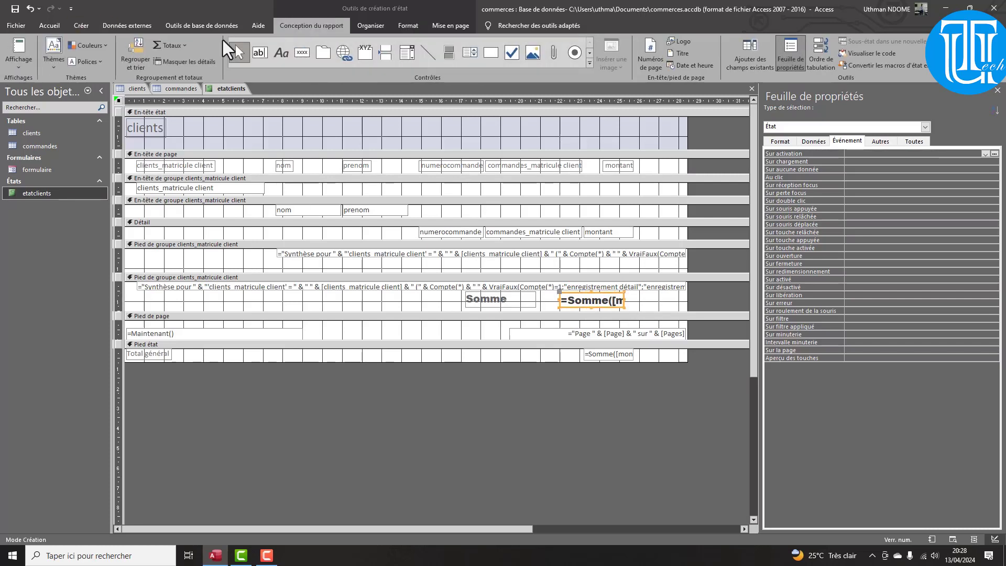
Preview the etatclients report in Report view, then return to Design view
click(19, 52)
click(28, 85)
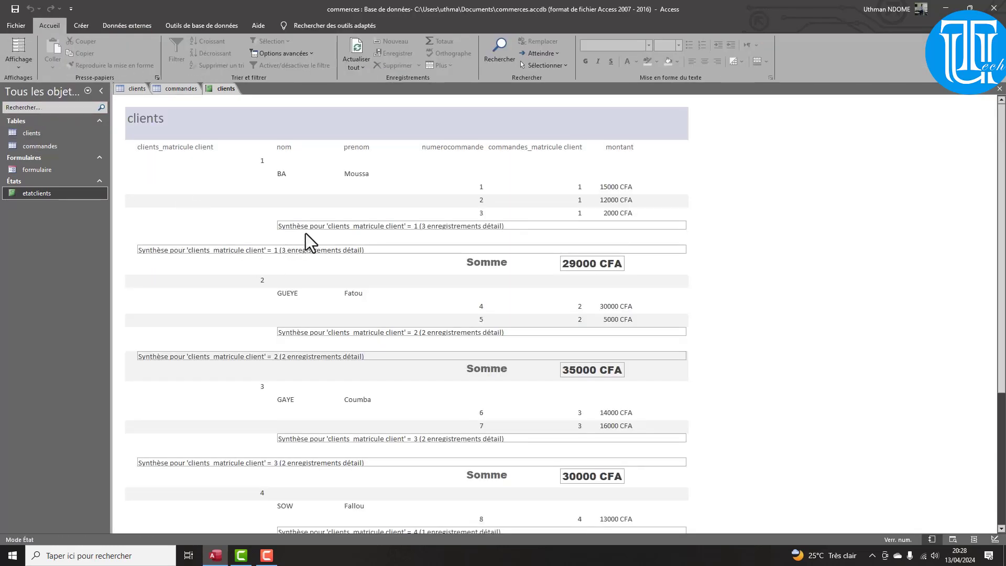
click(20, 59)
click(55, 134)
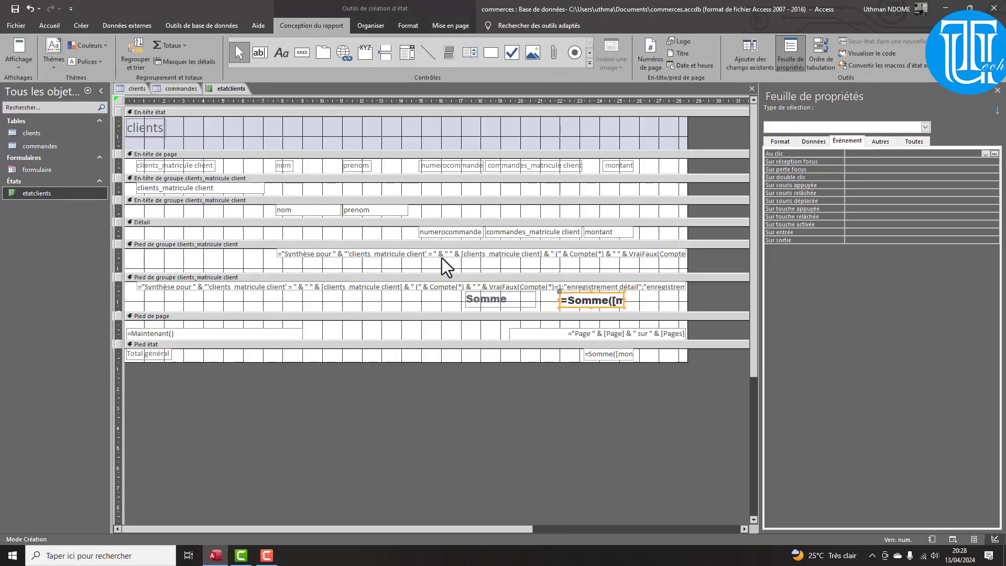
Delete both 'Synthèse pour' summary lines and check the Somme-only client totals in Report view
click(442, 257)
key(Delete)
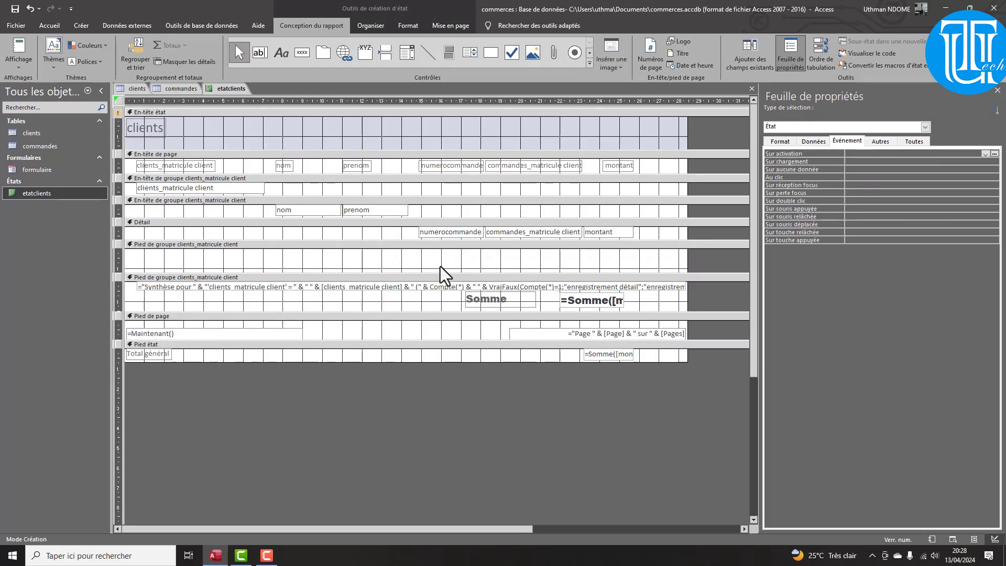
click(455, 287)
key(Delete)
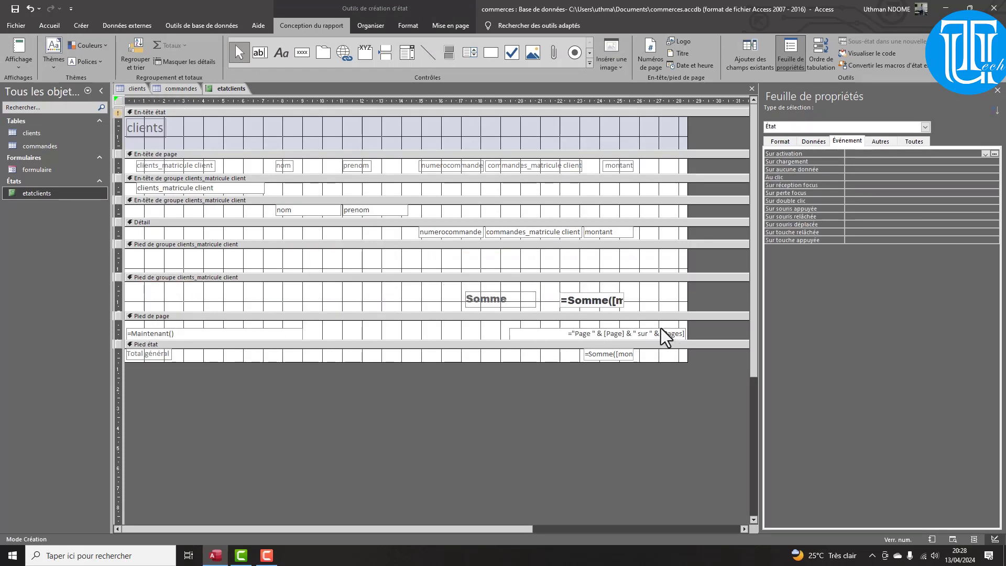
click(21, 52)
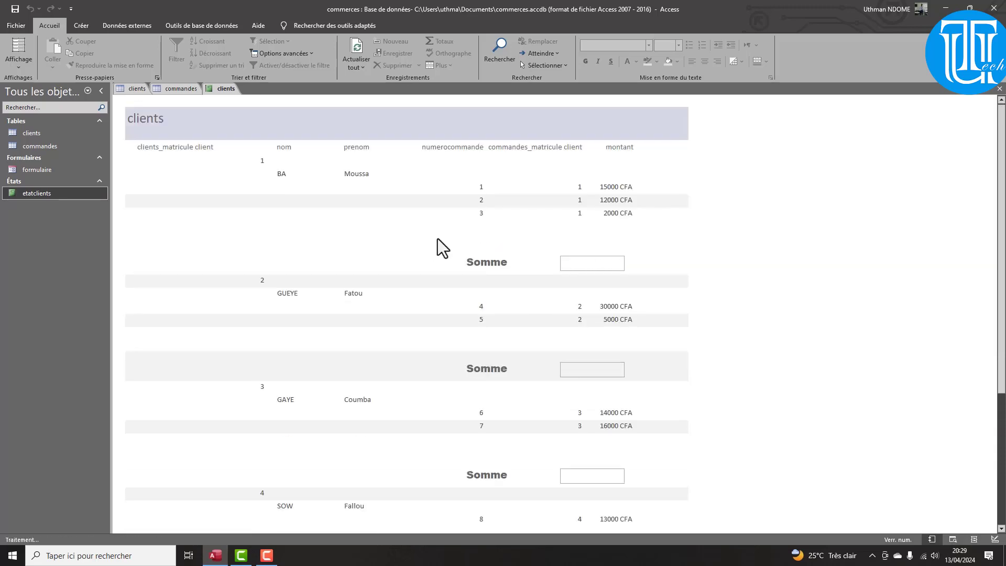
click(20, 62)
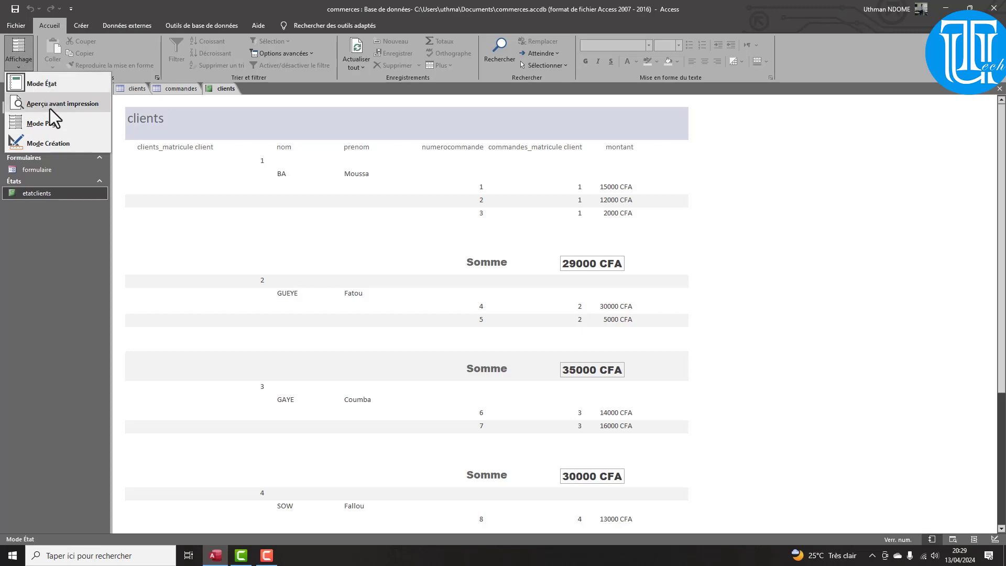
click(45, 146)
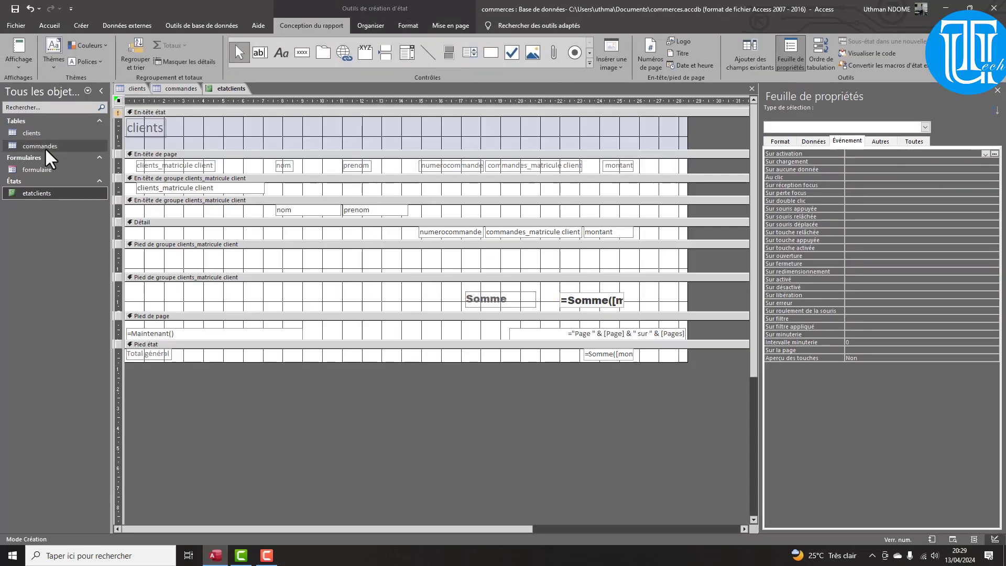
Insert a page break before each client group header and show etatclients in print preview
click(149, 178)
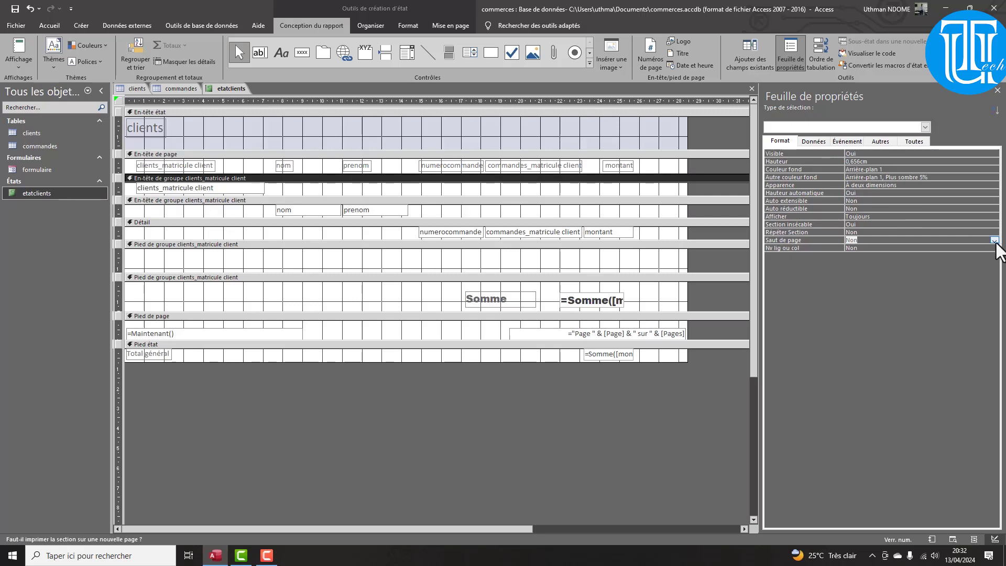
click(996, 241)
click(875, 254)
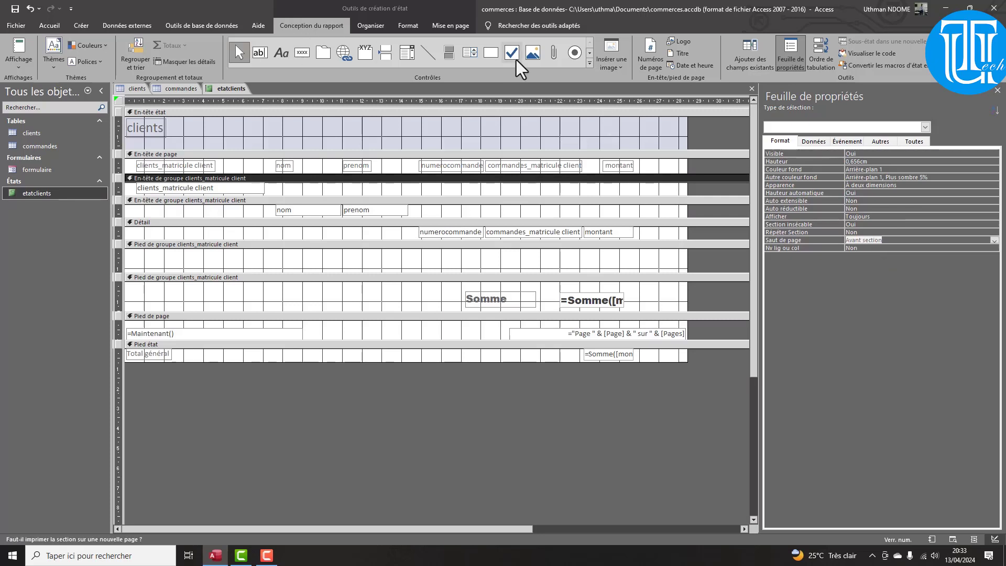
click(18, 62)
click(33, 105)
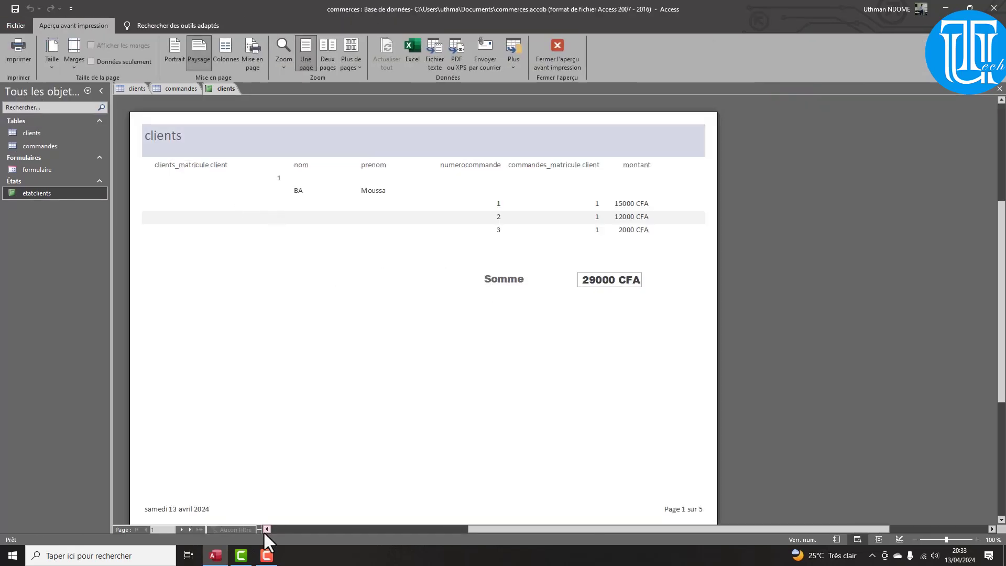
click(179, 530)
click(179, 529)
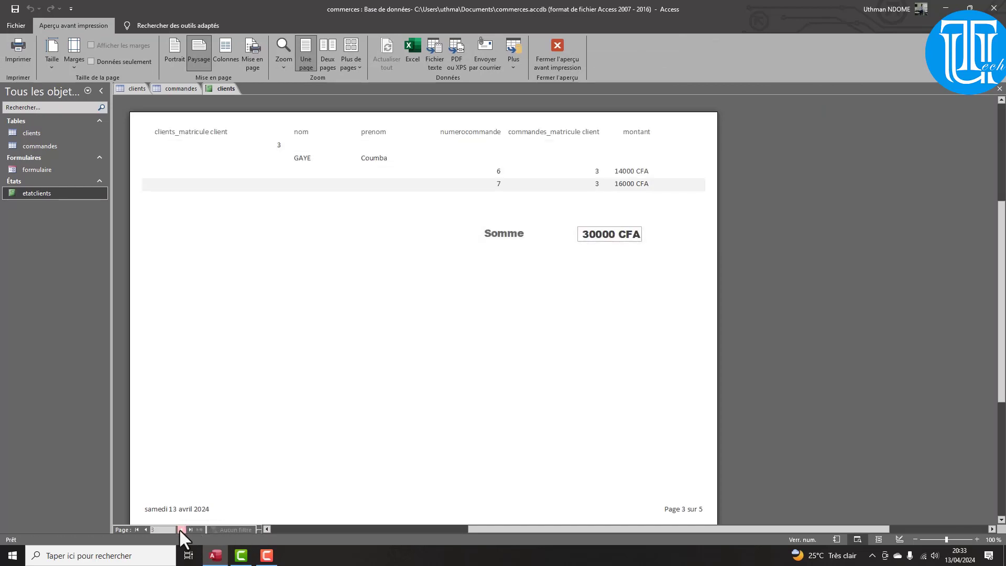
click(181, 529)
click(180, 529)
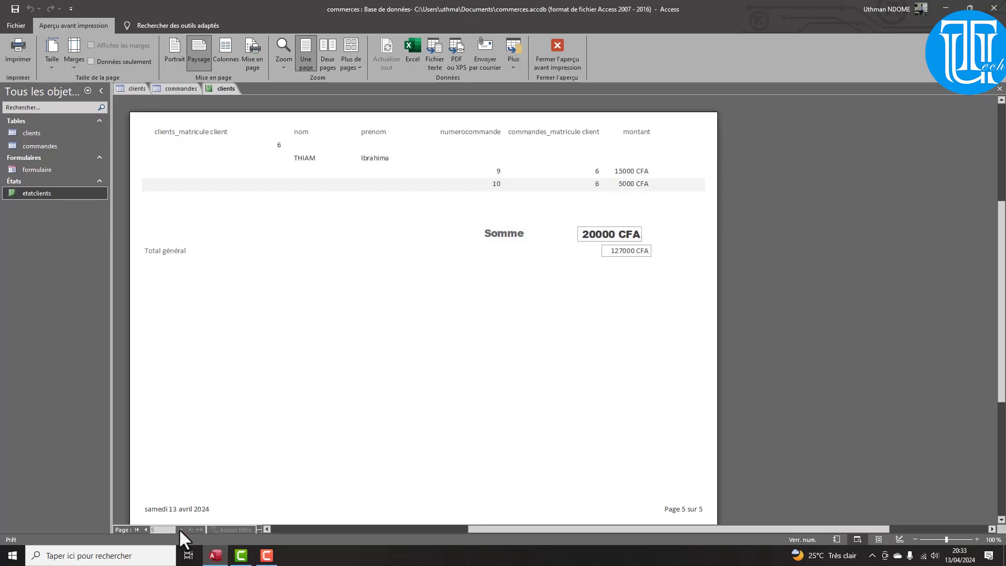
double_click(144, 530)
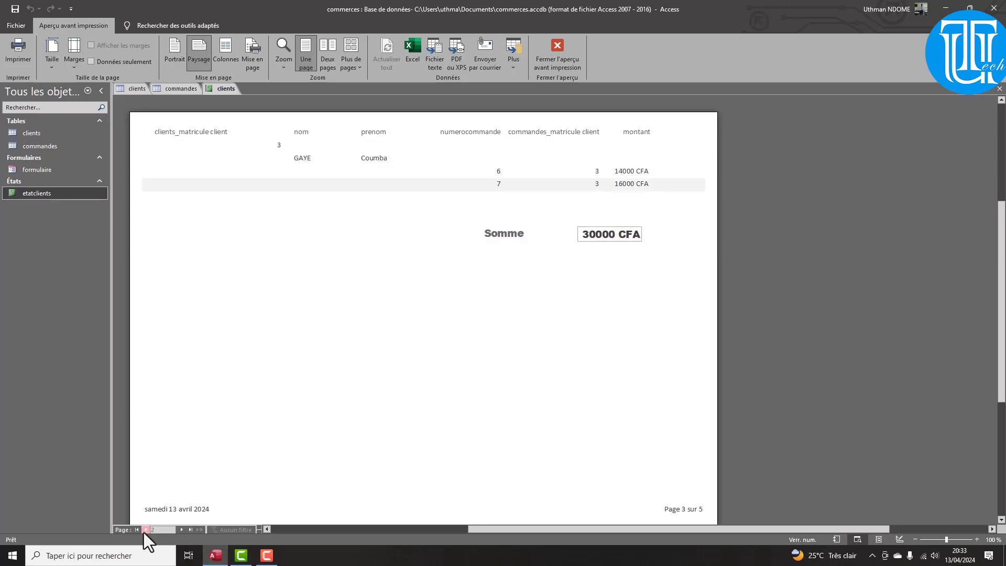
click(144, 530)
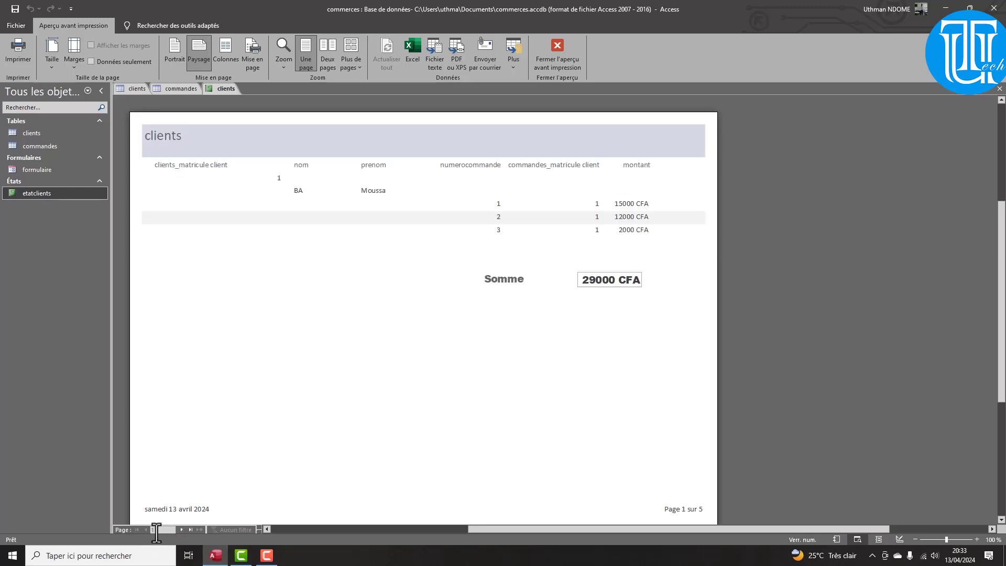
click(180, 529)
click(180, 530)
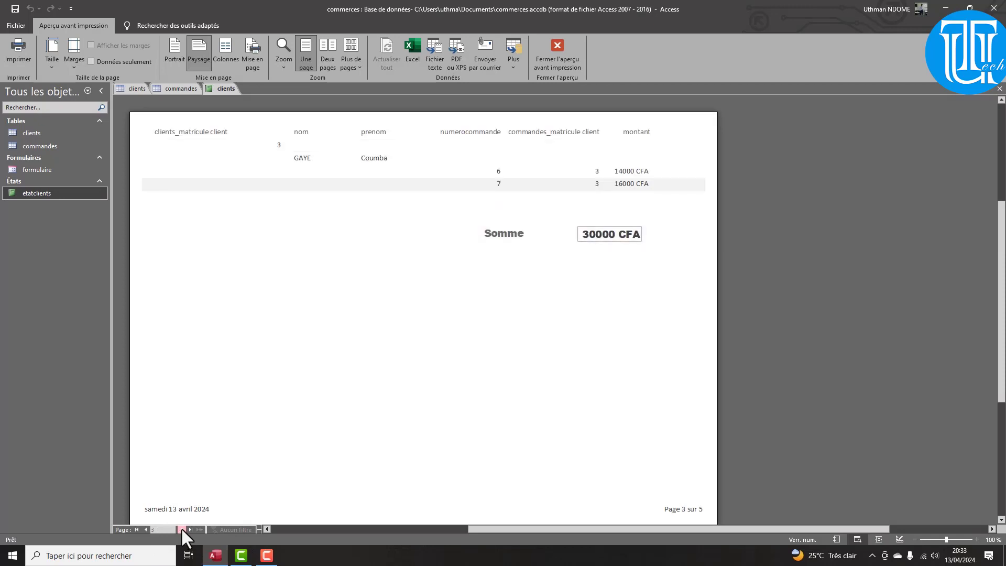
click(181, 530)
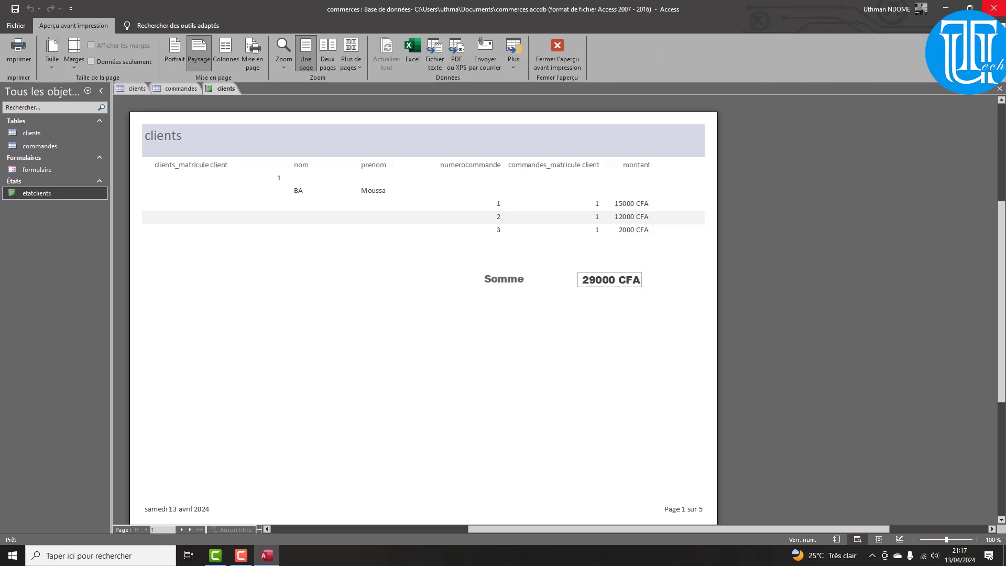
Open the clients table datasheet listing its six client records
click(31, 133)
double_click(32, 133)
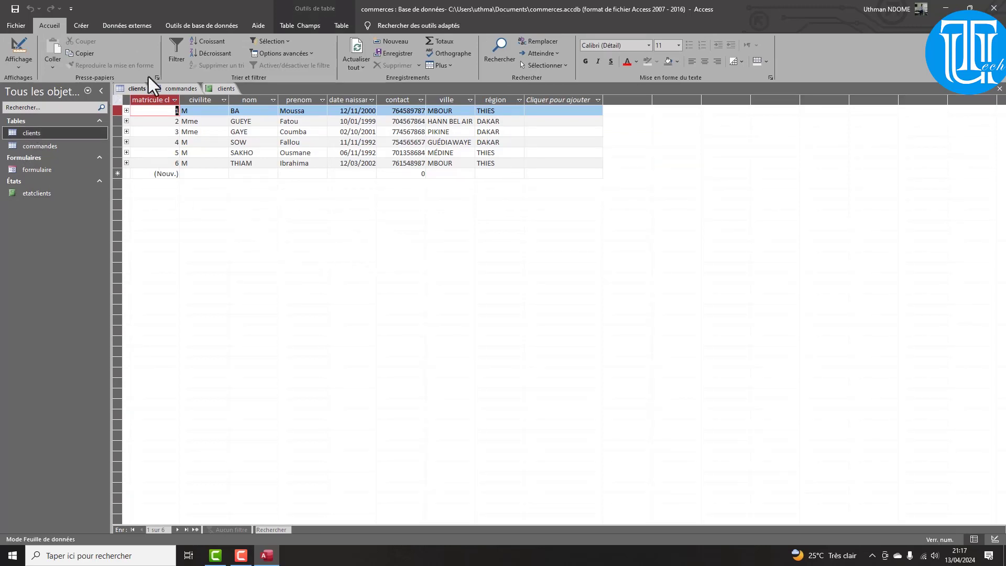
click(126, 24)
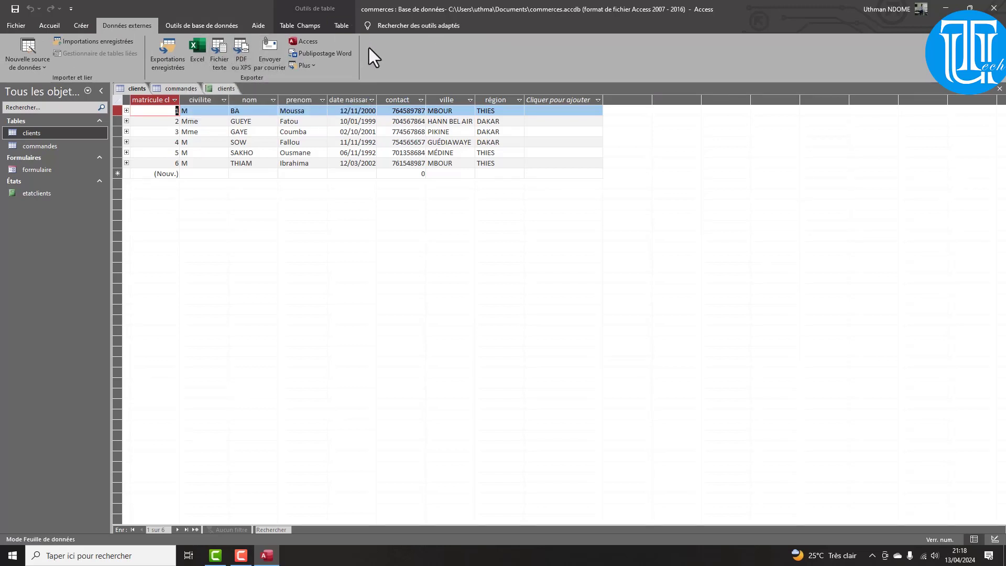
Export the clients table to clientsexcel.xlsx in Documents without saving the export steps
click(199, 43)
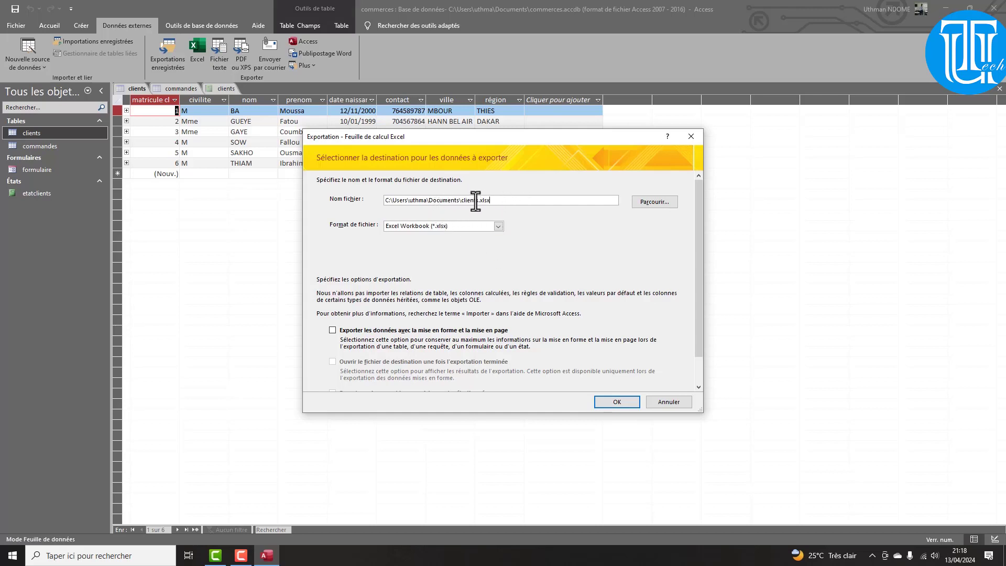
drag(477, 201, 462, 201)
click(461, 200)
click(622, 404)
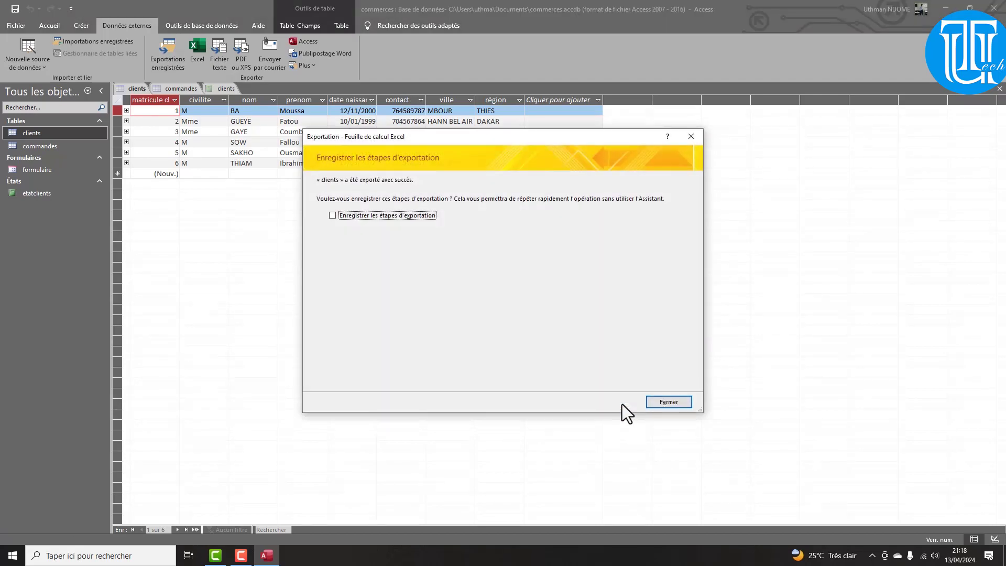
click(663, 399)
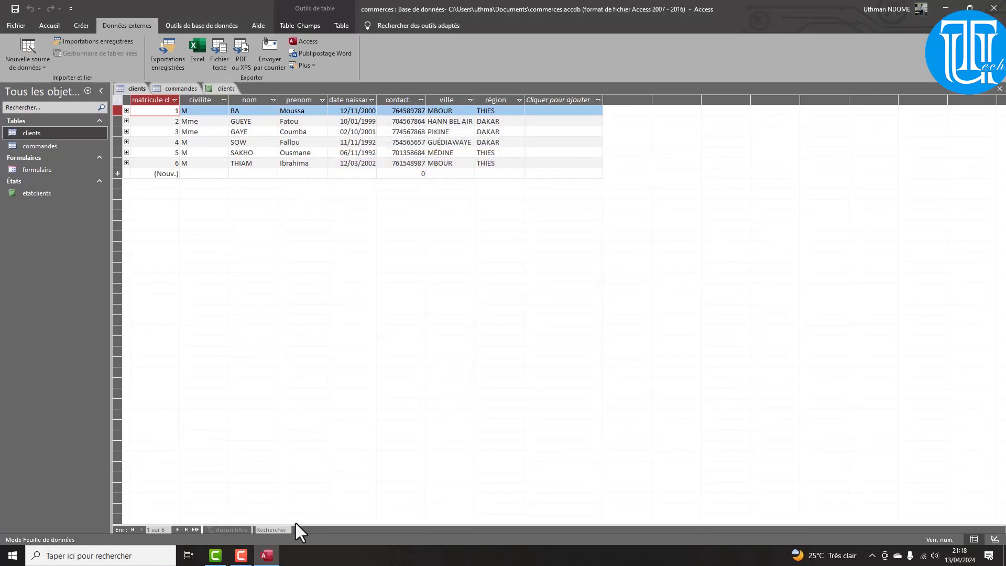
Open clientsexcel.xlsx from the Documents folder via File Explorer
key(super+e)
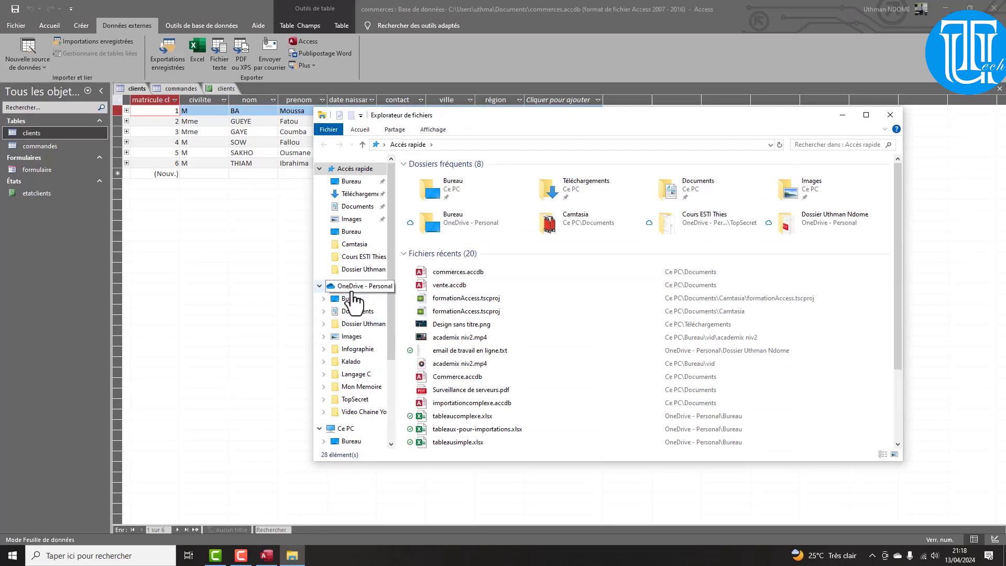
click(358, 207)
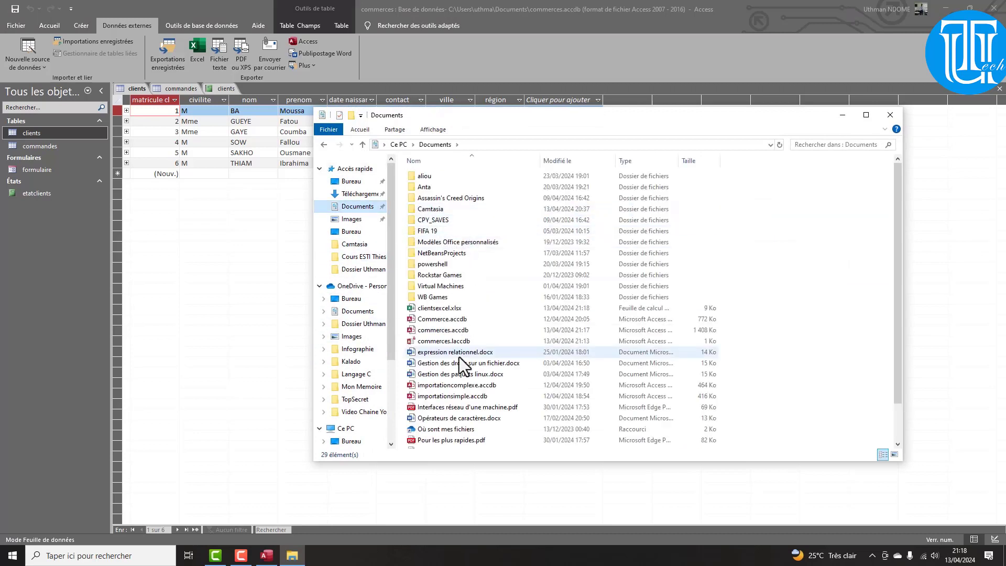
double_click(432, 310)
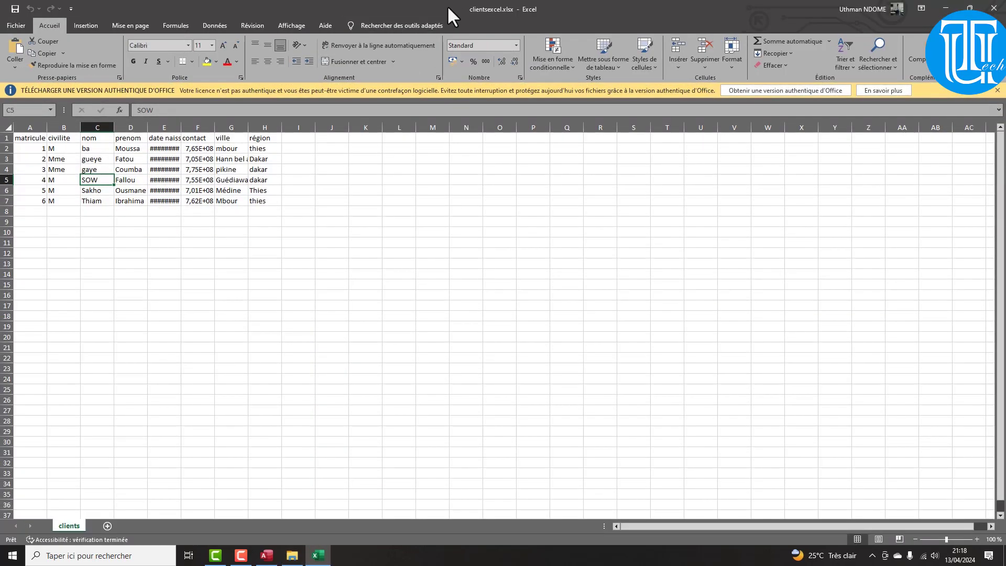
Autofit column F to show full contact numbers and select the birth dates E2:E7
click(998, 90)
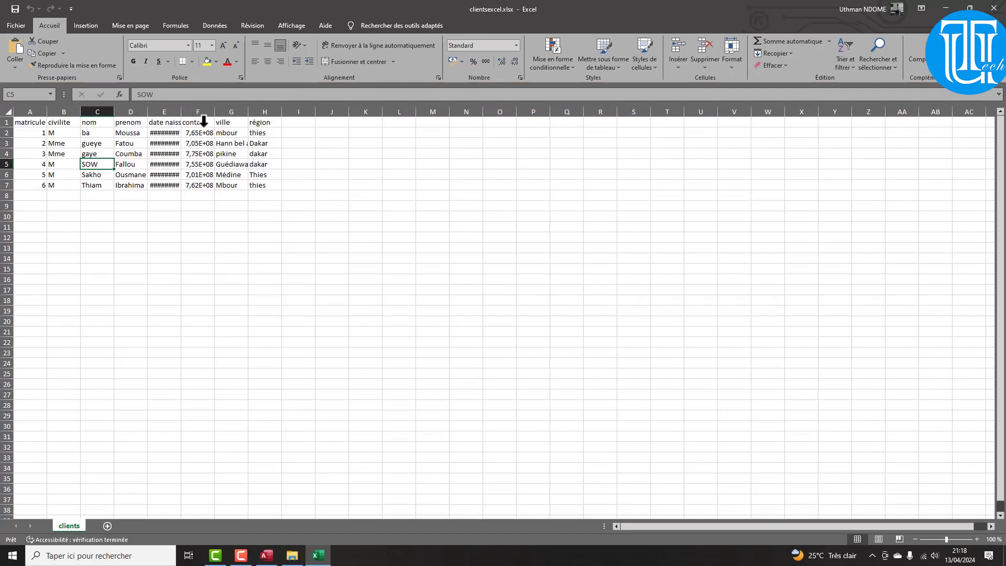
double_click(215, 111)
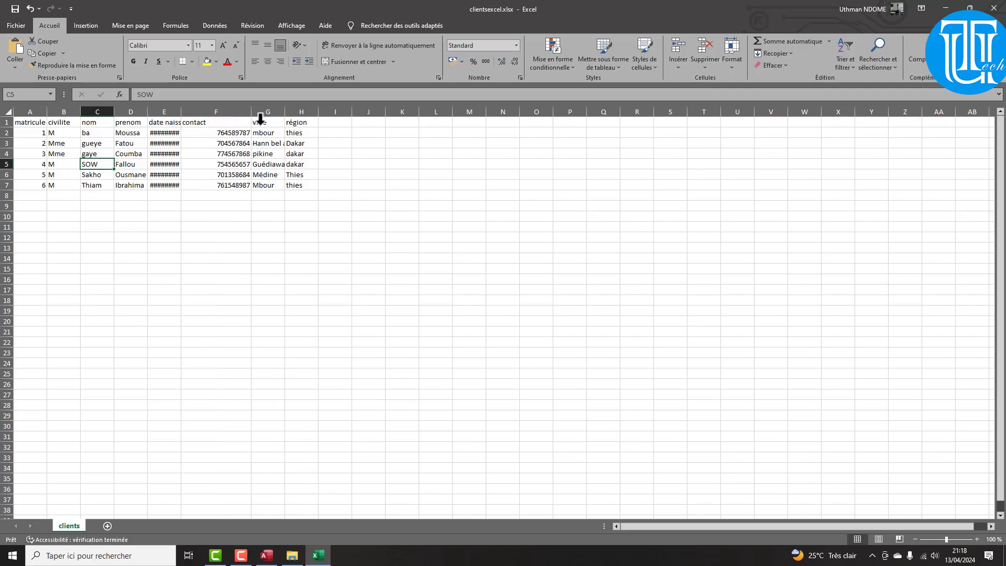
click(157, 129)
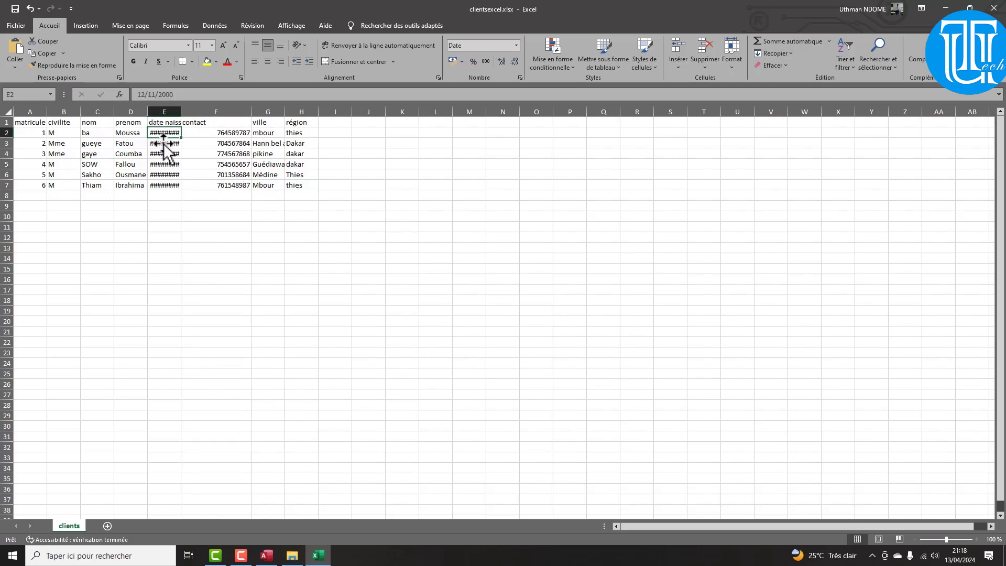
click(164, 144)
drag(165, 133, 166, 183)
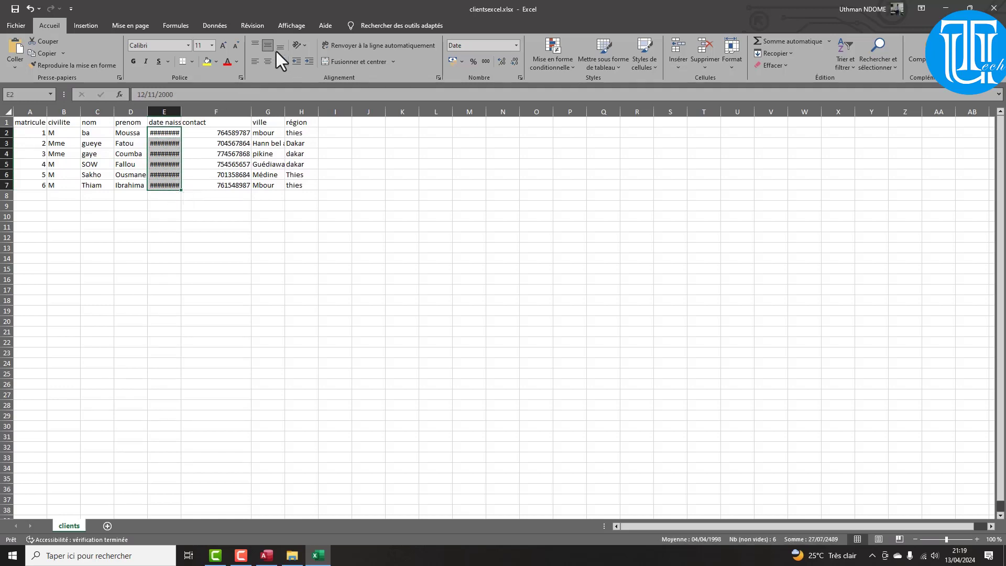
Format the E2:E7 birth dates as Date courte, then close Excel
click(178, 26)
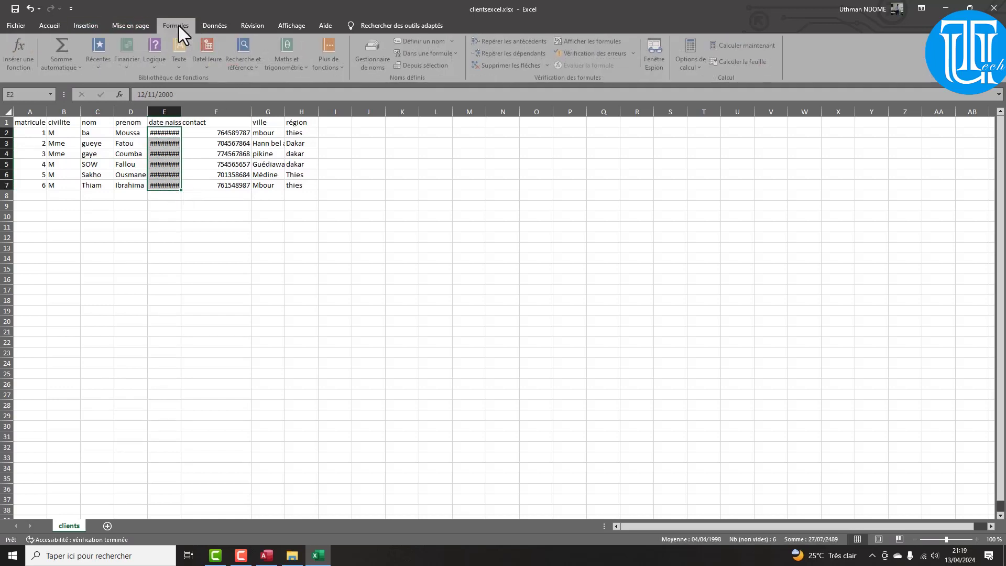
click(87, 25)
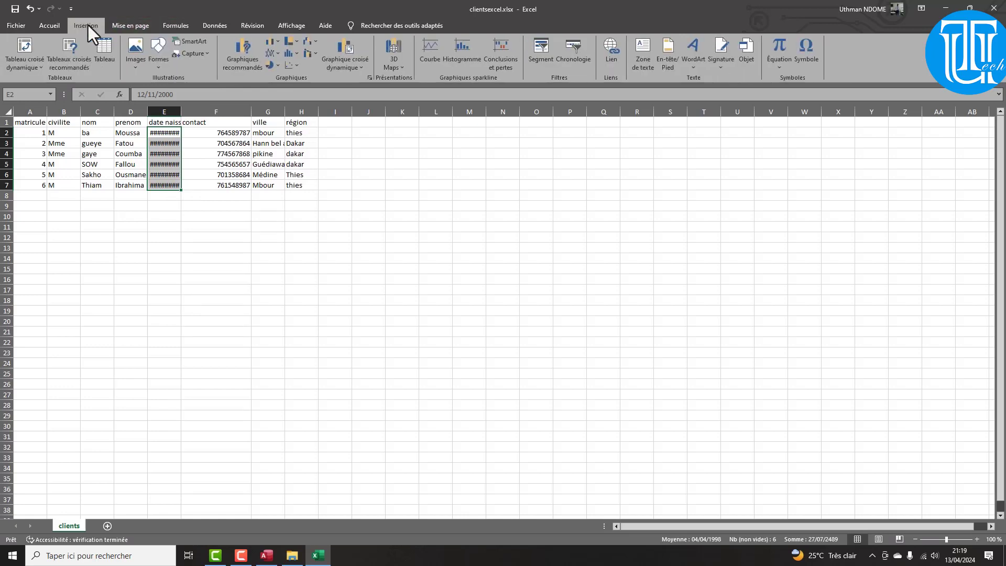
click(47, 28)
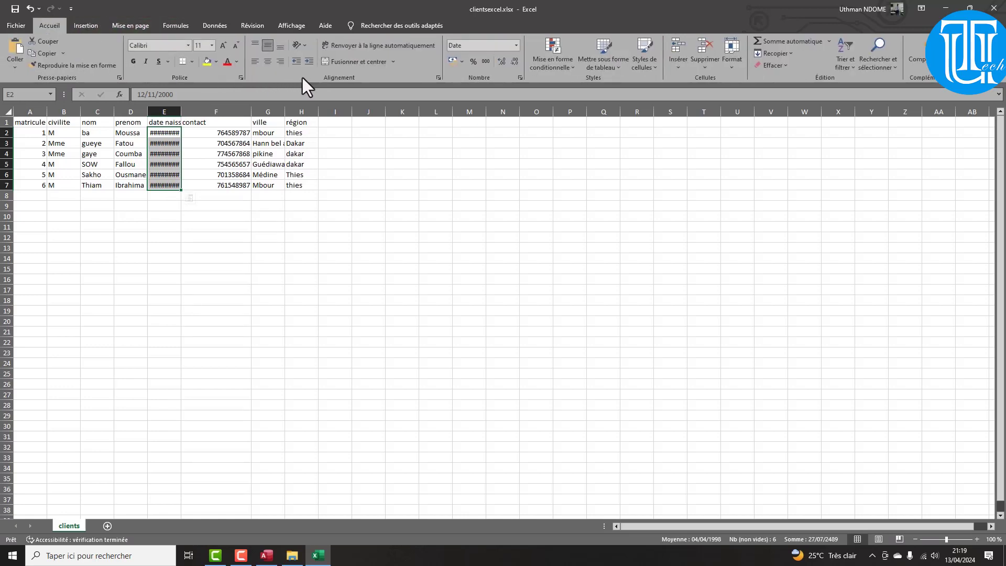
click(516, 46)
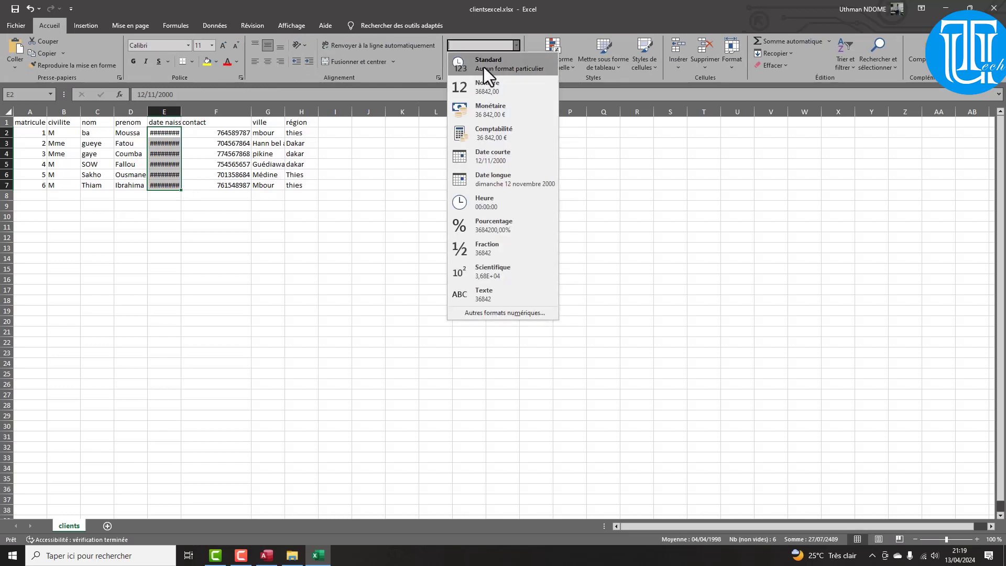
click(483, 64)
click(515, 46)
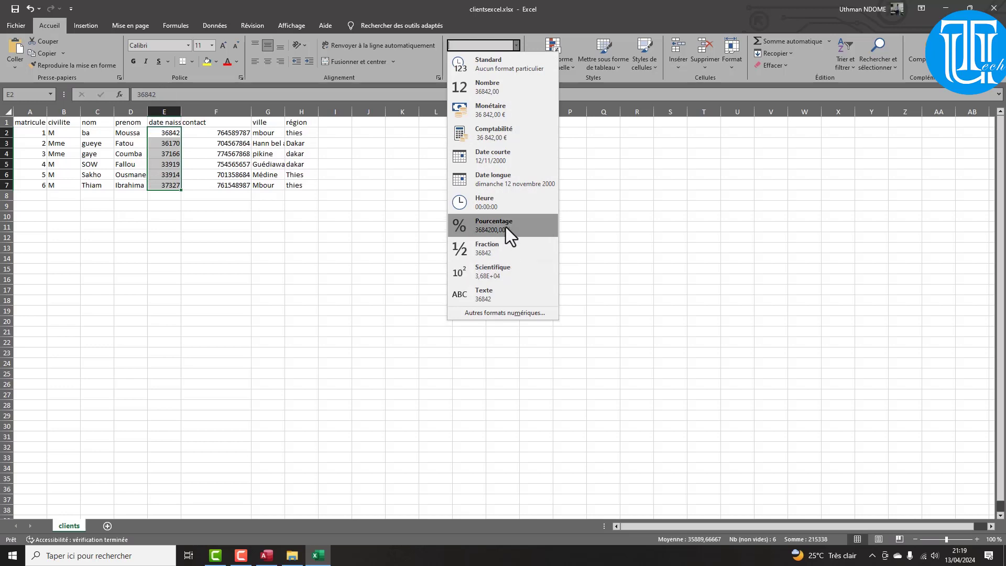
click(493, 158)
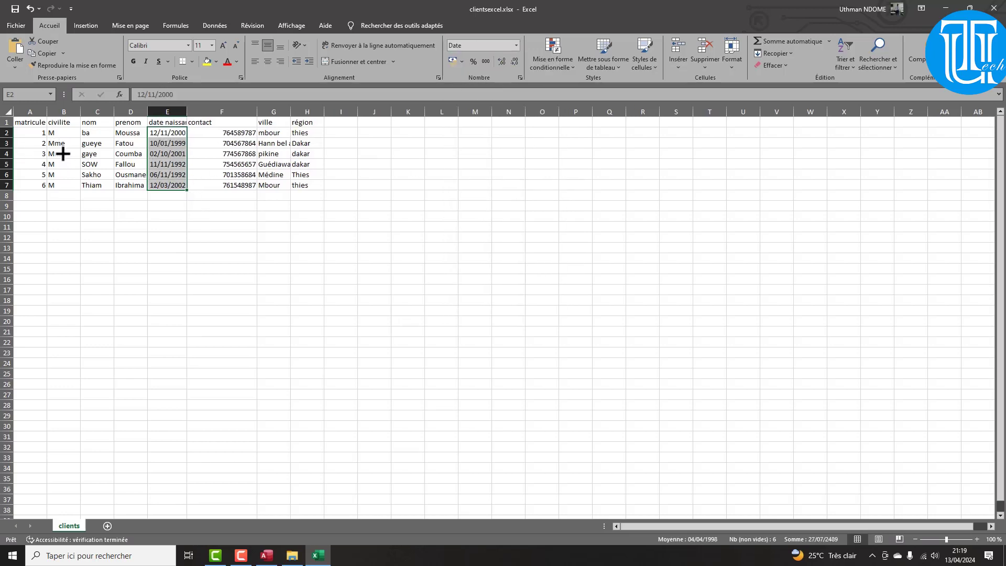
click(62, 133)
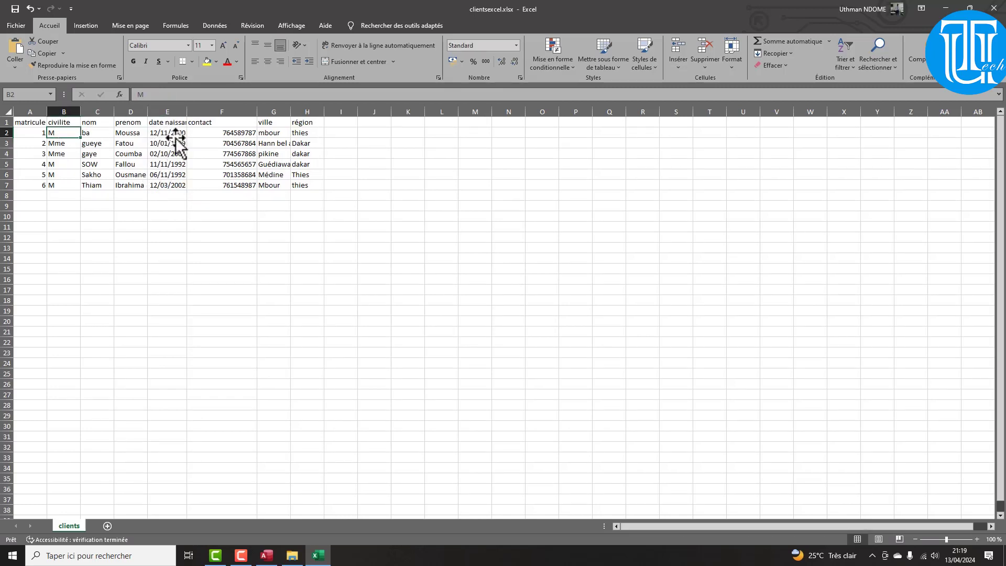
drag(173, 134, 181, 188)
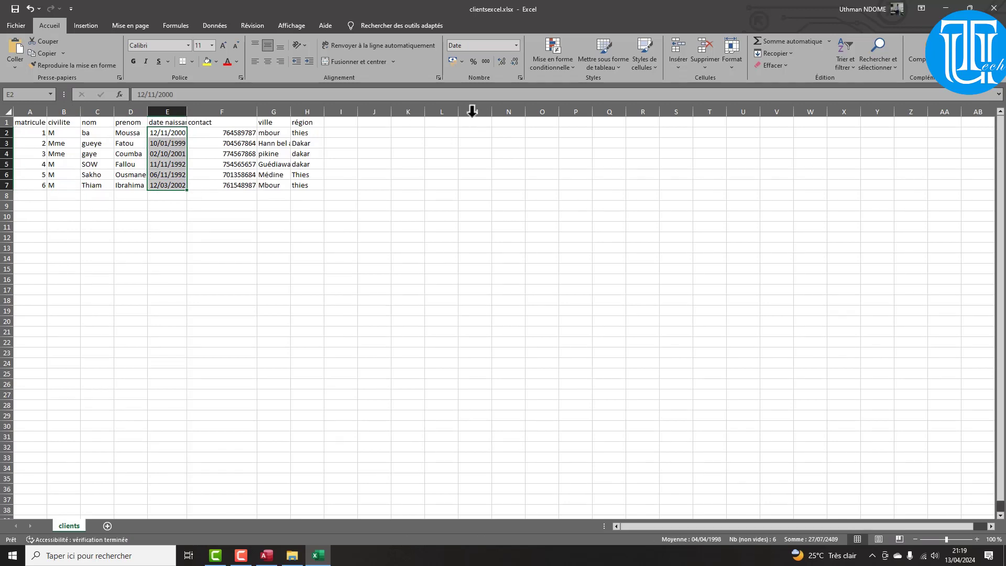
click(995, 9)
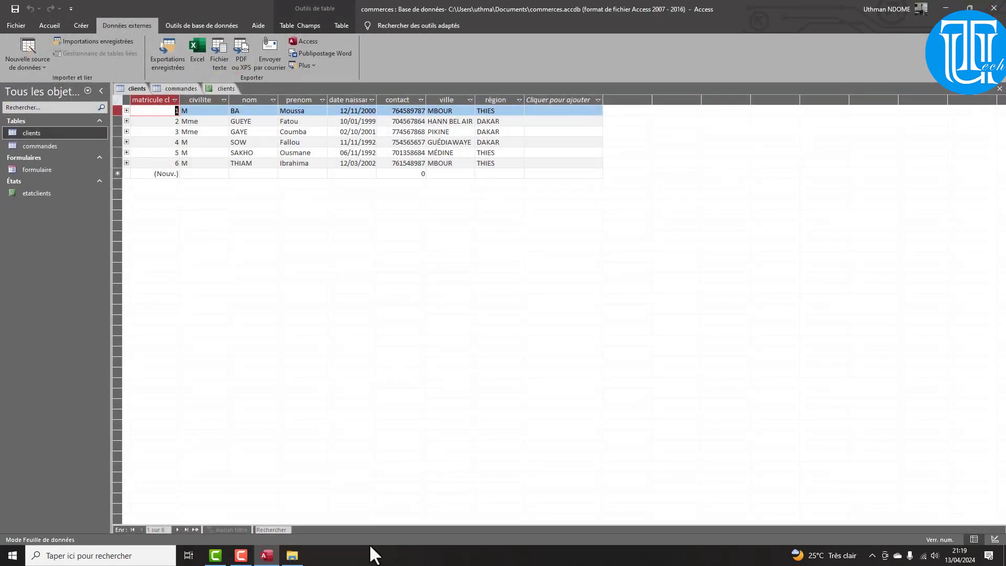
Create a new blank database named 'simple' in place of the default Database1
click(15, 27)
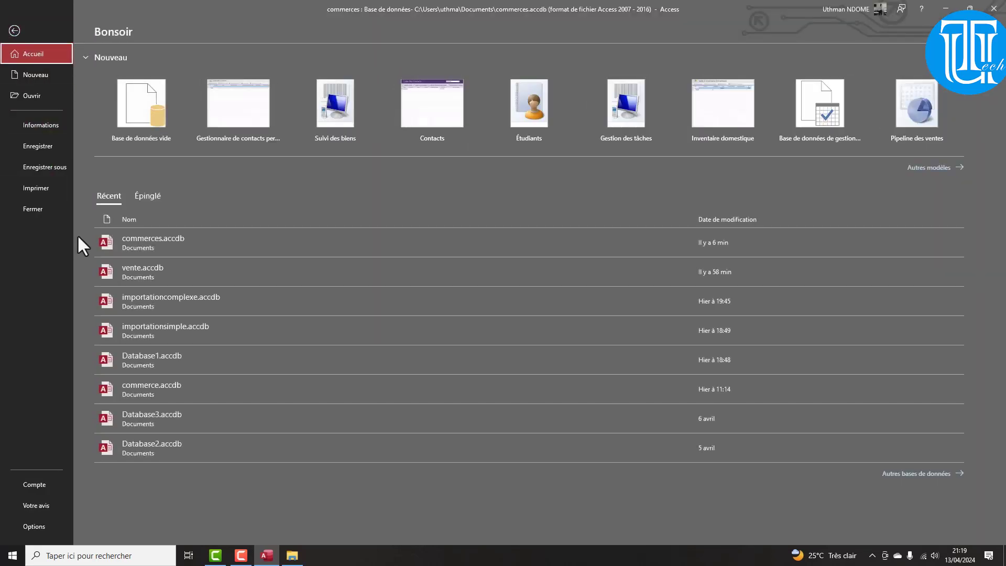
click(139, 110)
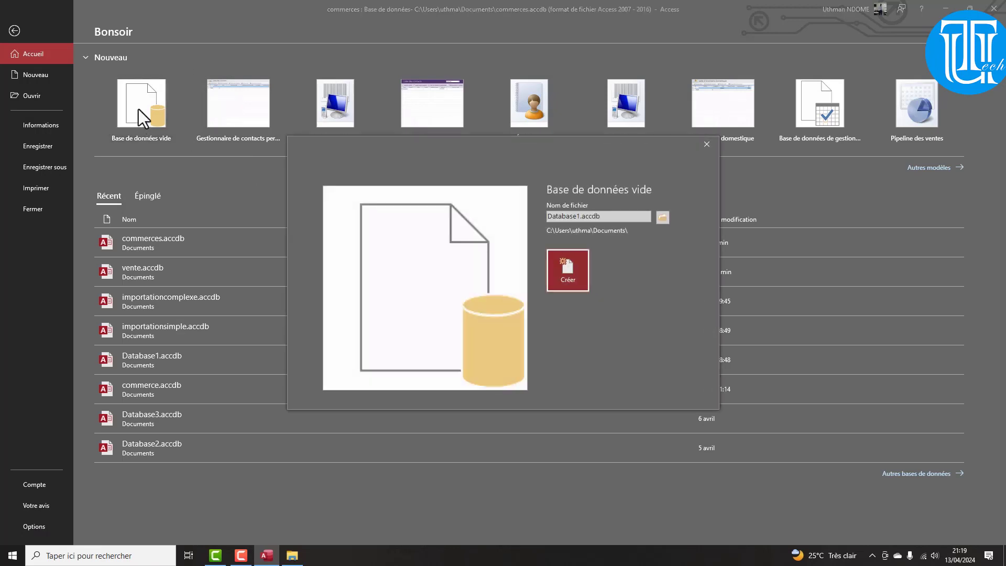
click(581, 219)
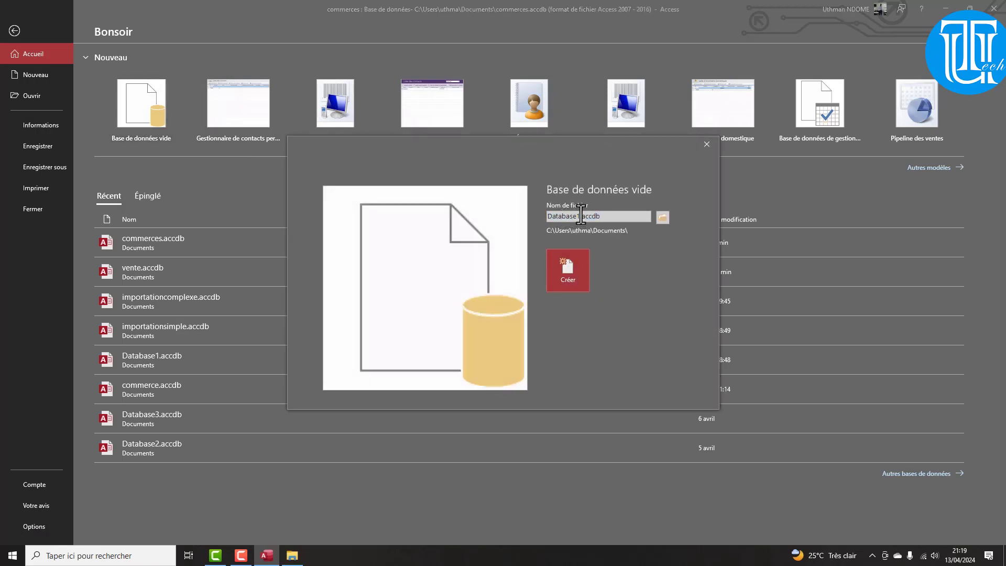
drag(581, 216, 533, 221)
text(simple)
key(Return)
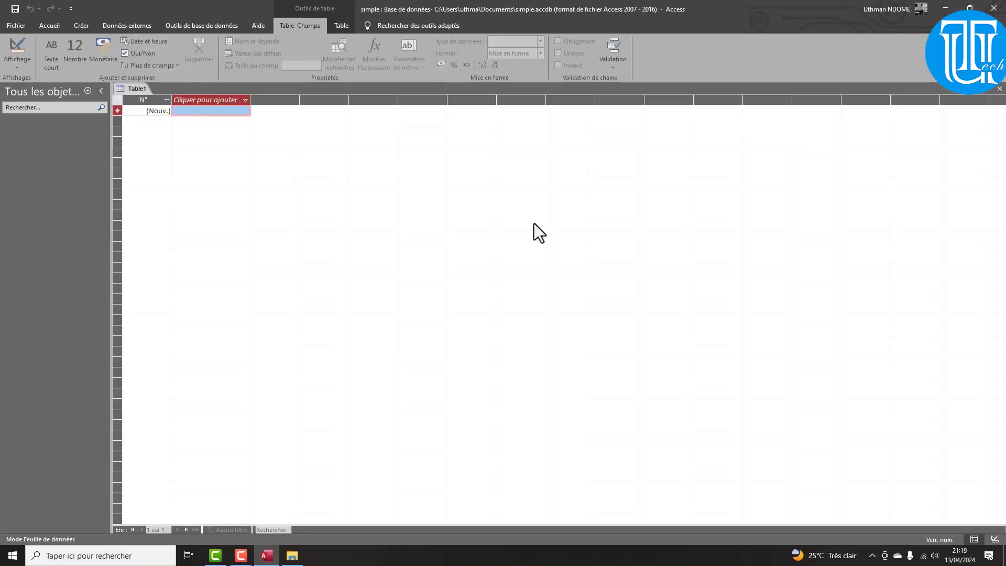
Open tableausimple.xlsx from OneDrive Bureau, inspect its Nom, Prénom, Ville rows, then minimize Excel
click(292, 555)
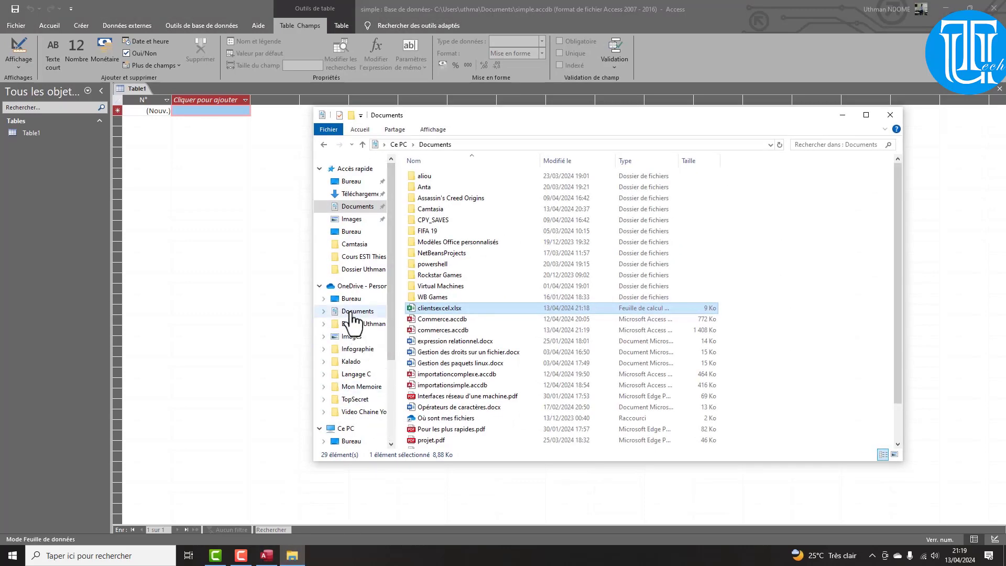
click(351, 299)
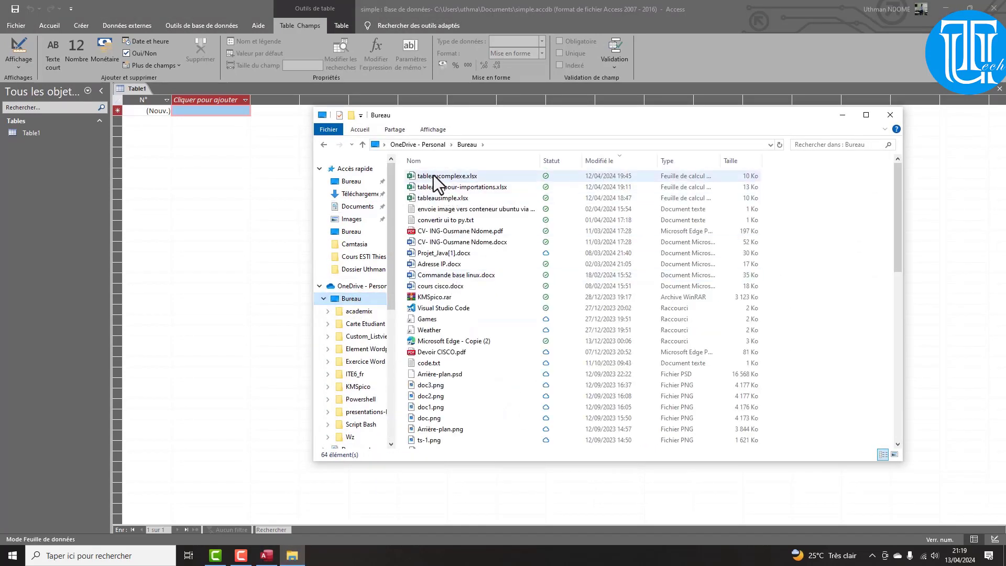
double_click(445, 199)
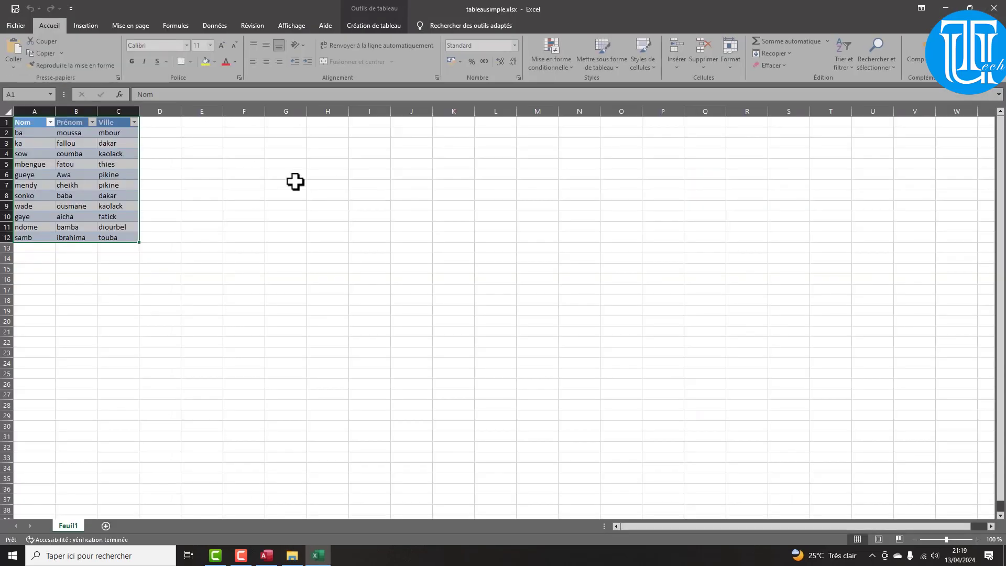
click(202, 258)
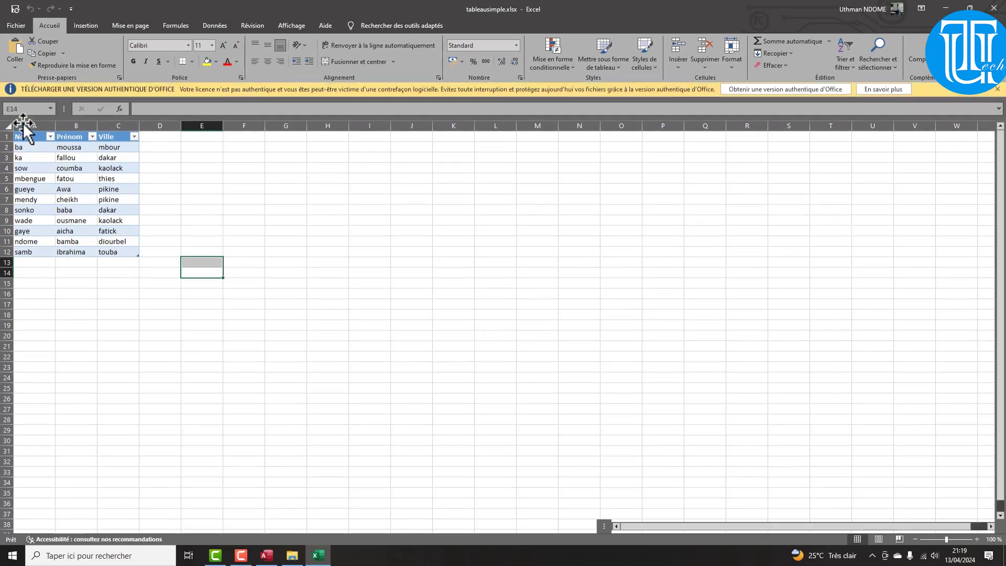
drag(18, 138, 105, 246)
click(20, 124)
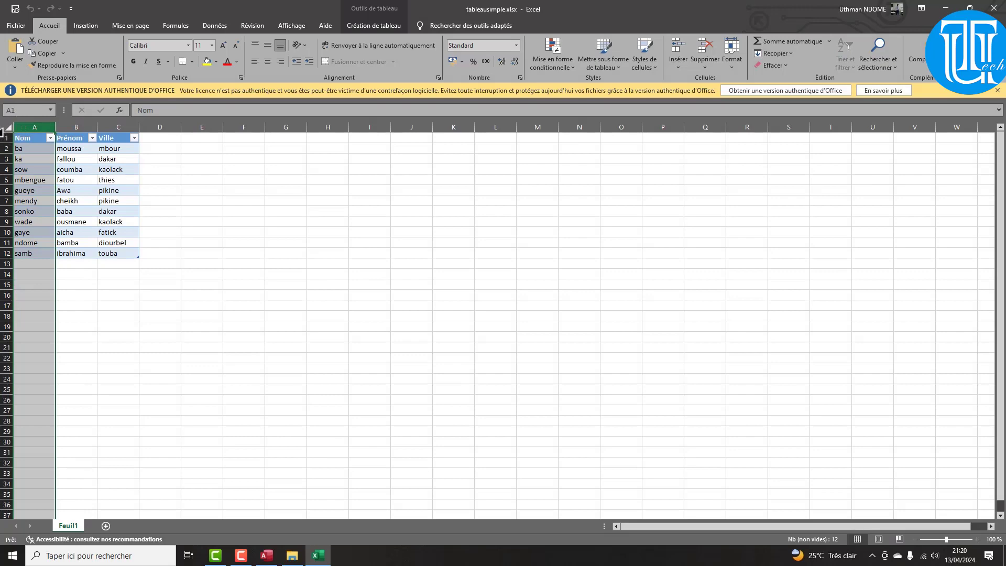
click(954, 9)
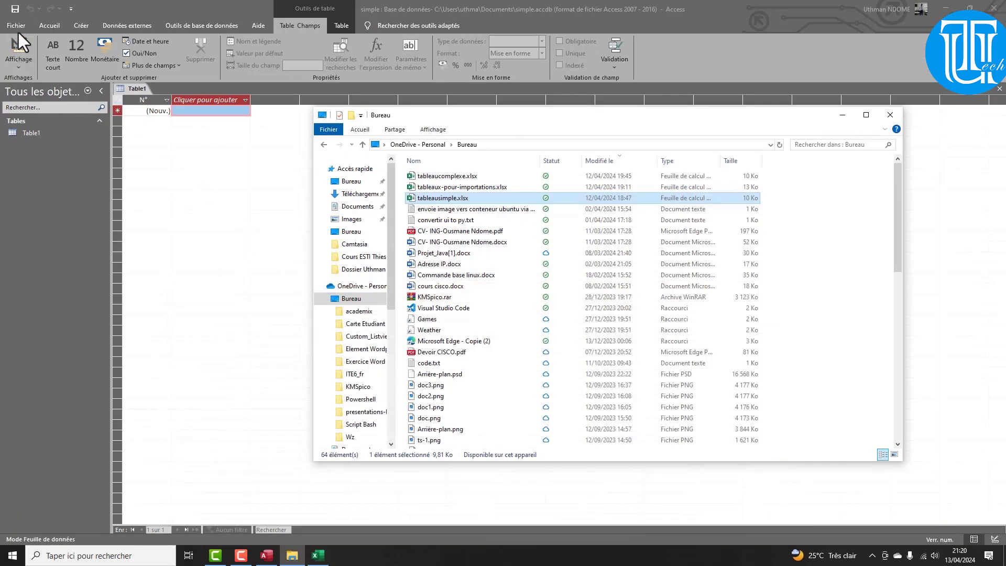
Start a new Excel file import from the Données externes data sources
click(108, 24)
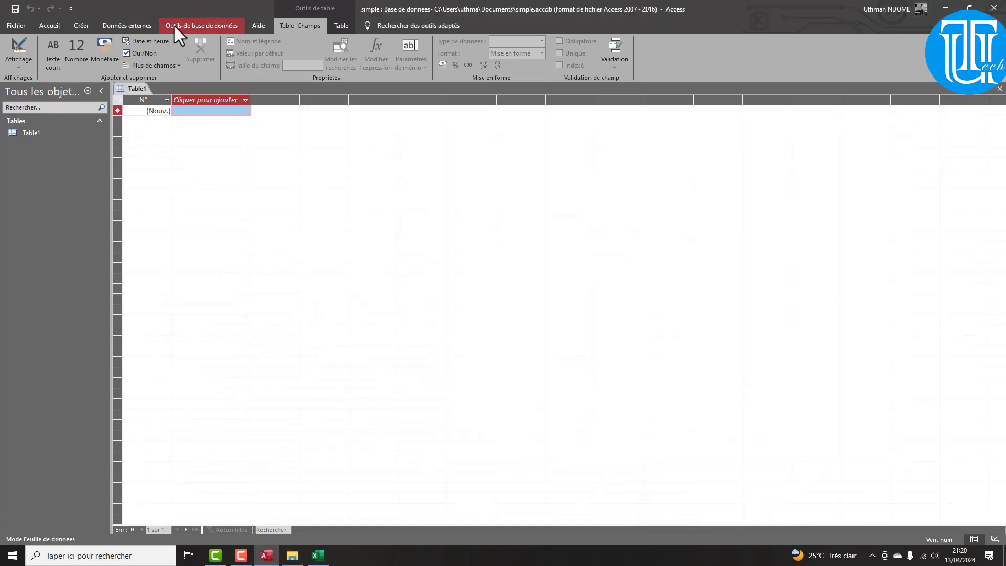
click(142, 28)
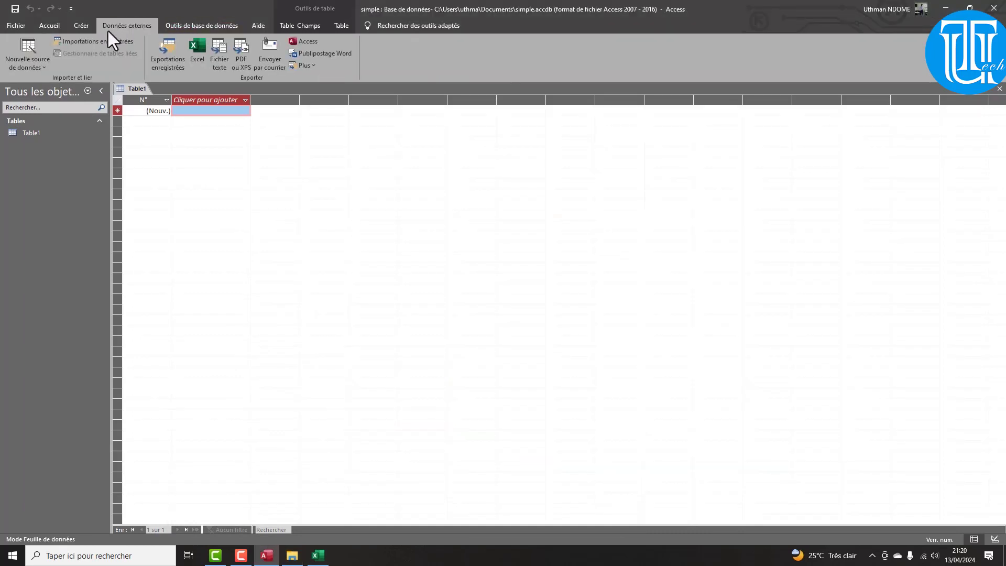
click(31, 64)
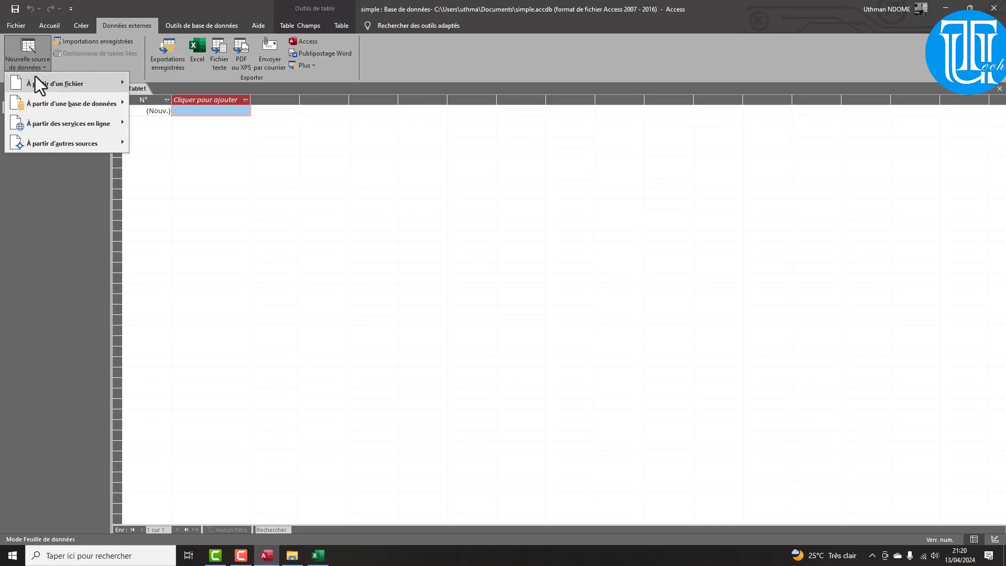
mouse_move(42, 84)
click(168, 83)
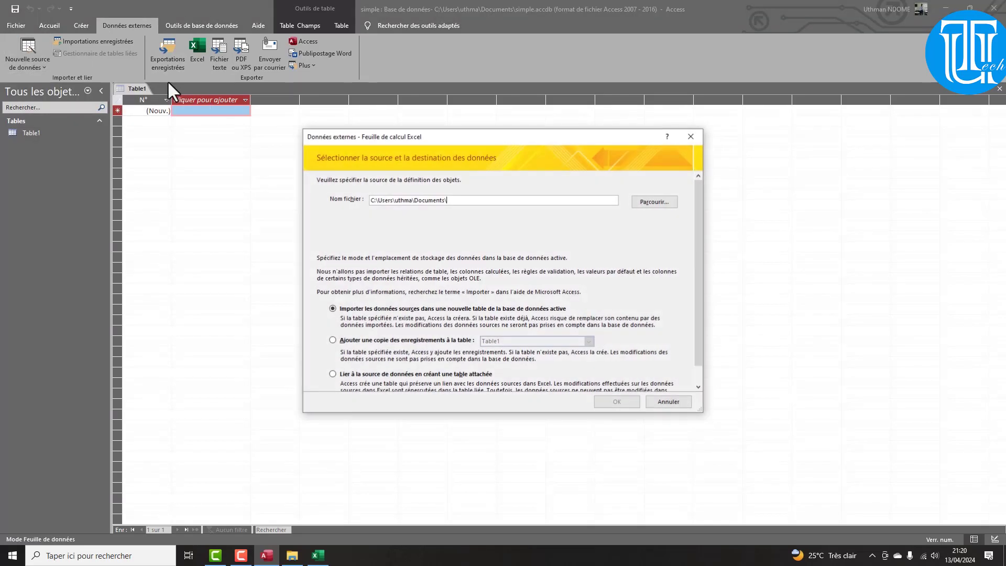
Browse to the OneDrive Bureau folder and pick tableausimple.xlsx as the source
click(656, 203)
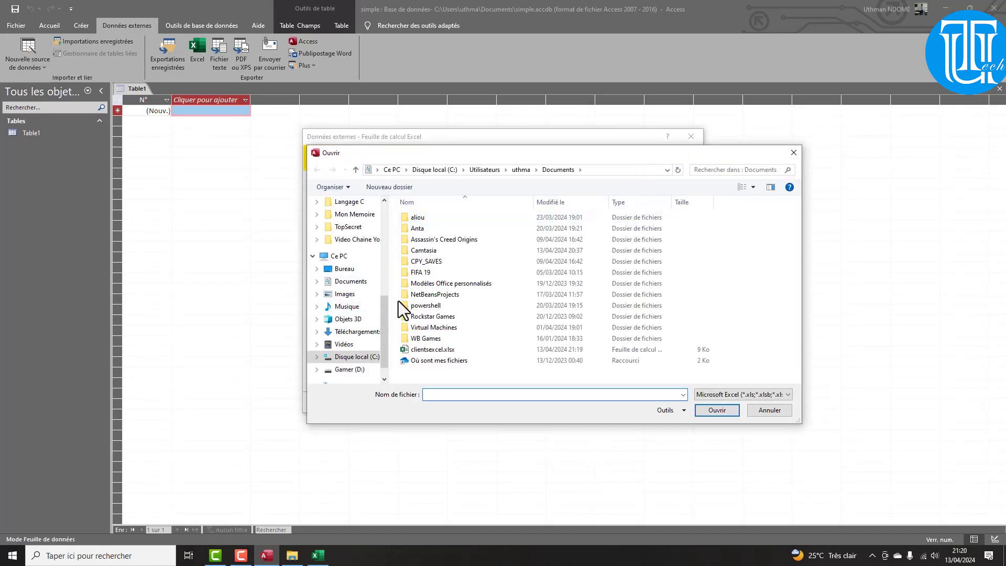
scroll(349, 314, down, 1)
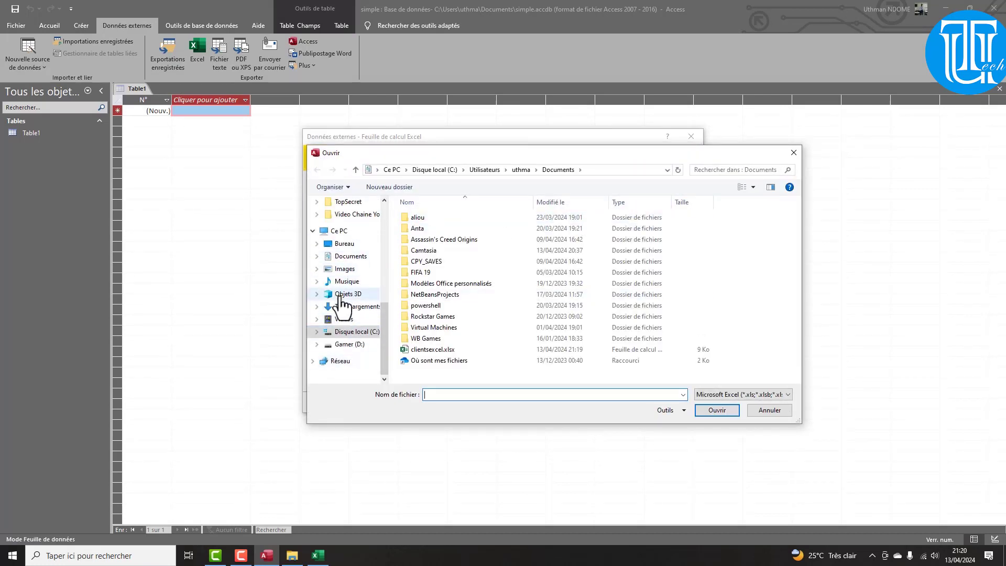
scroll(339, 302, up, 5)
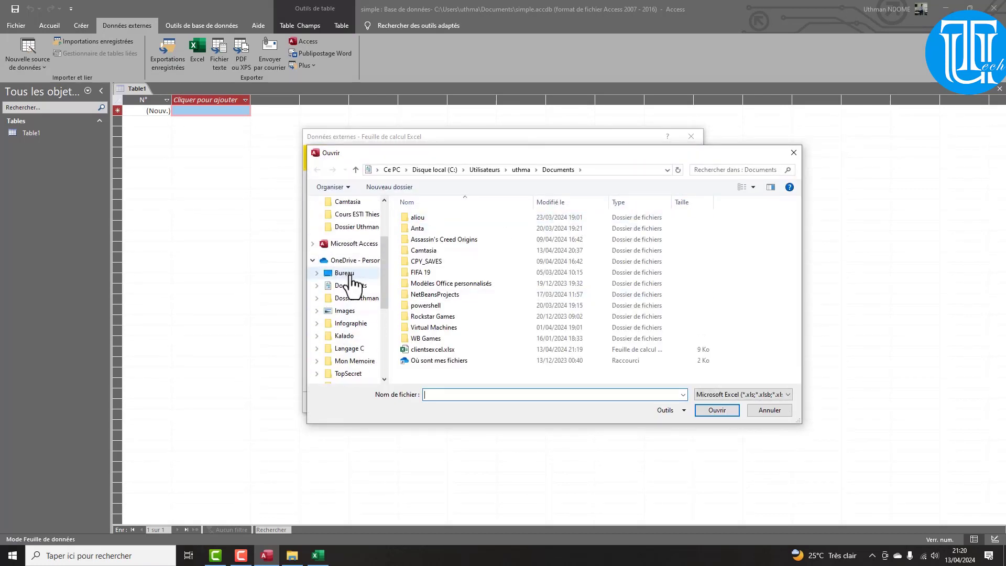
click(348, 274)
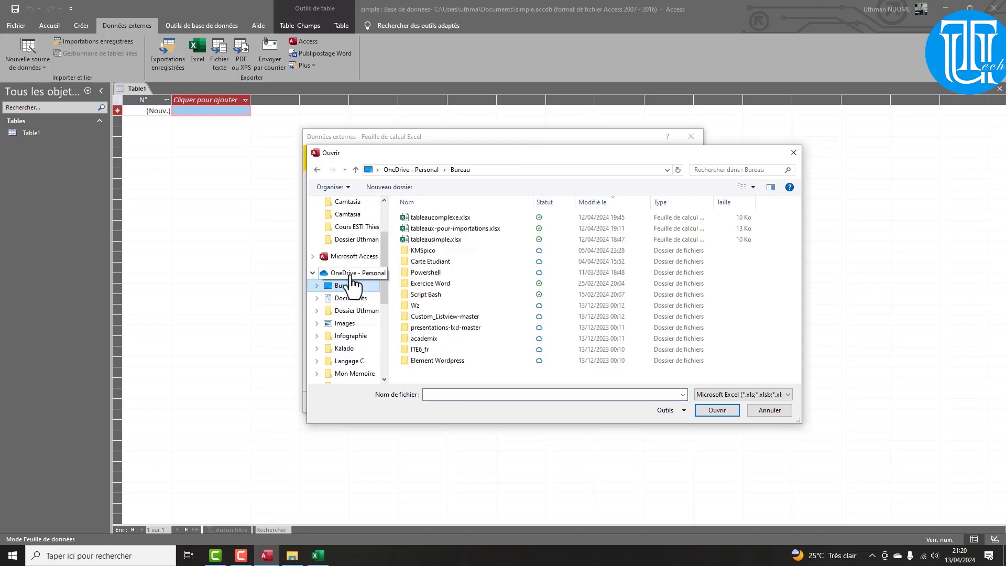
double_click(443, 240)
click(620, 284)
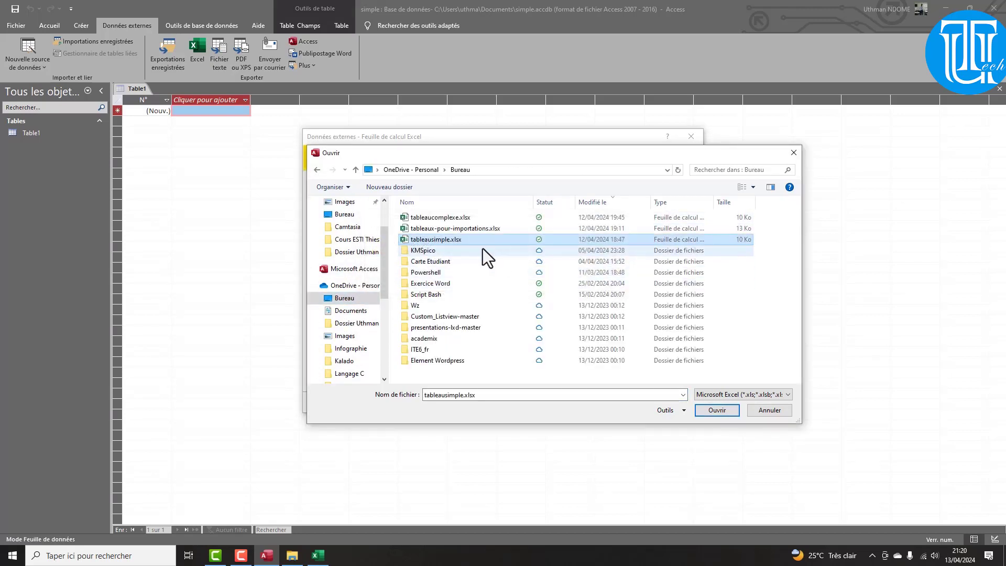
click(703, 412)
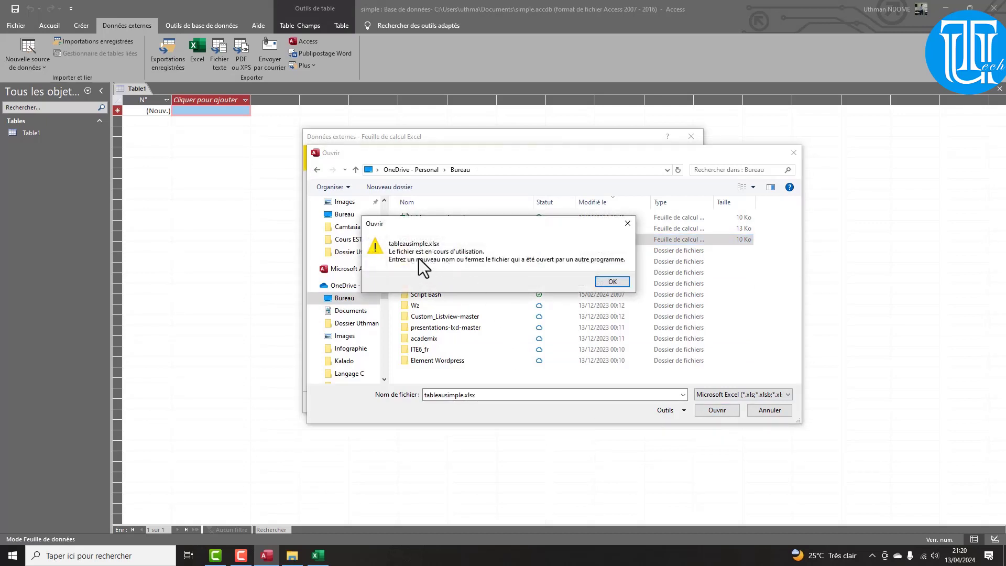
Close the tableausimple.xlsx copy open in Excel and confirm it as the import source
click(614, 282)
click(318, 555)
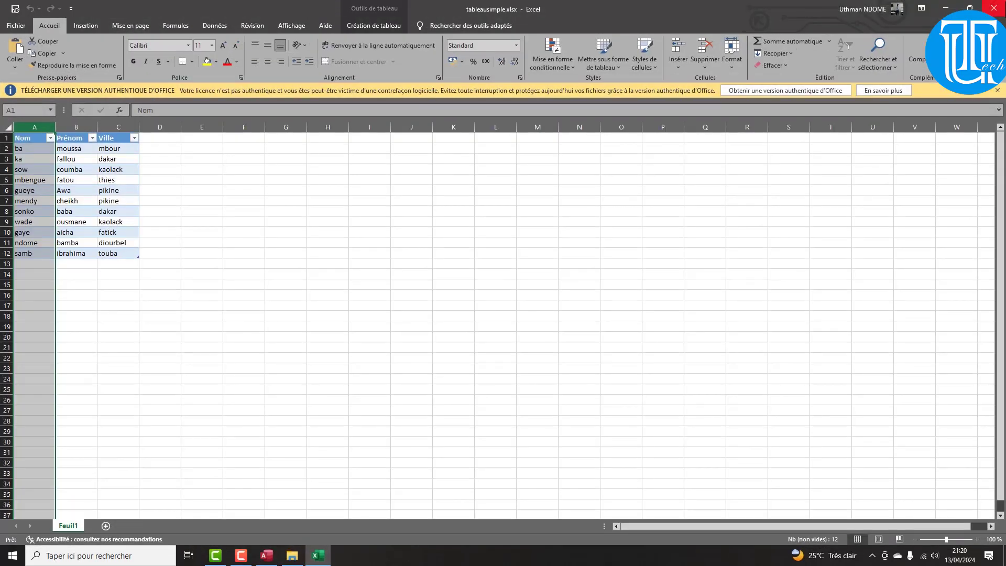
click(994, 8)
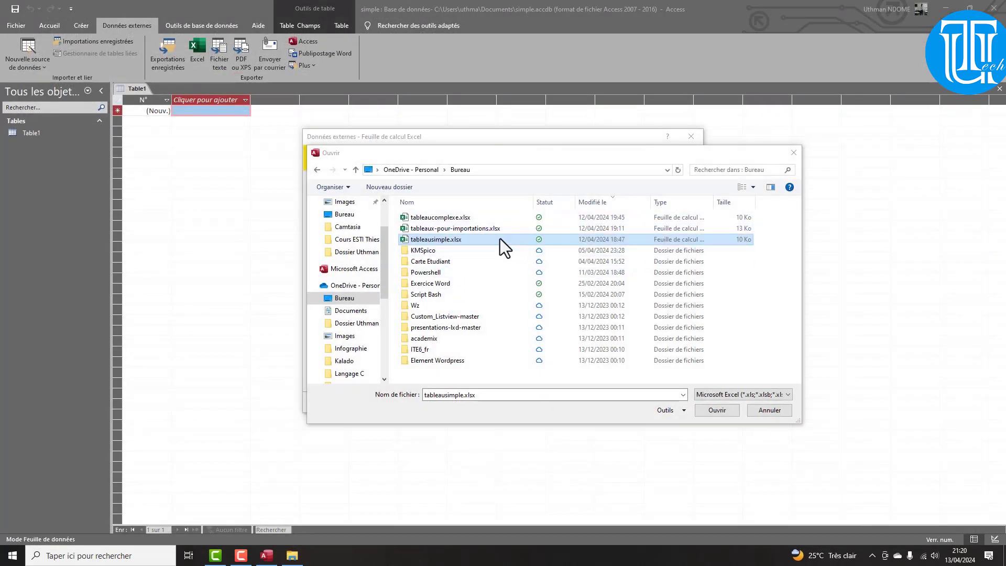
click(710, 412)
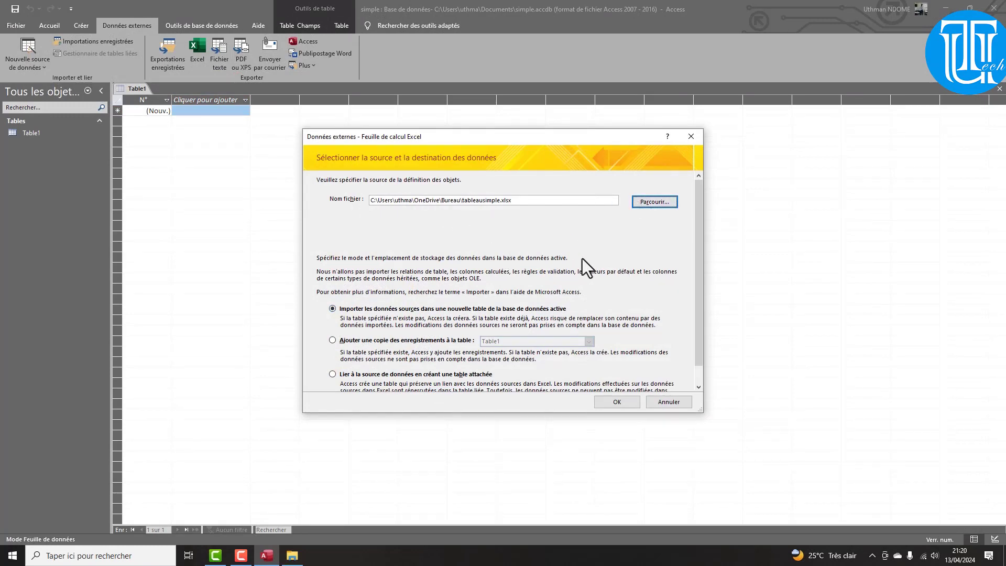
Import into a new table using the first row as headers, advancing to the primary key page
click(622, 403)
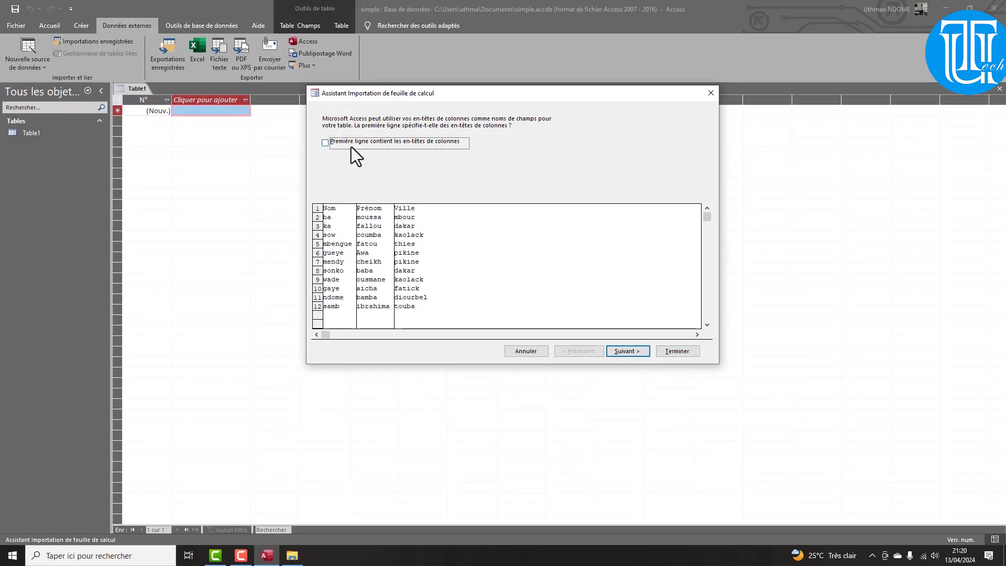
click(326, 142)
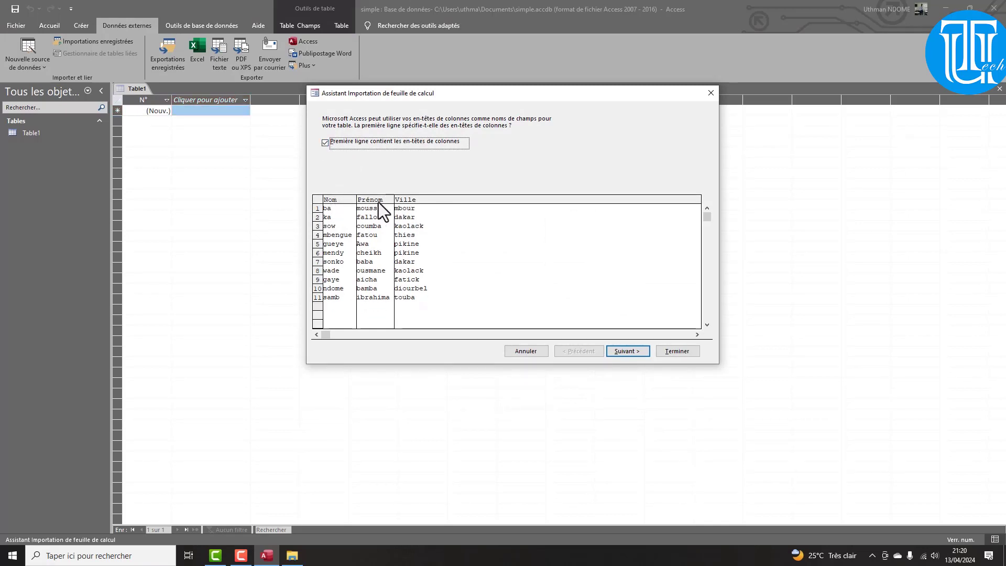
click(632, 353)
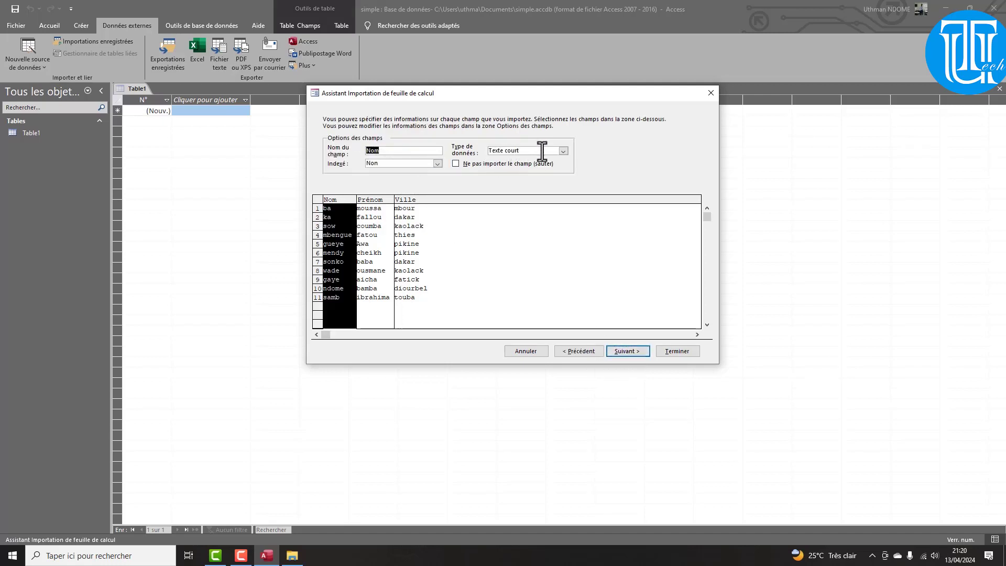
click(632, 351)
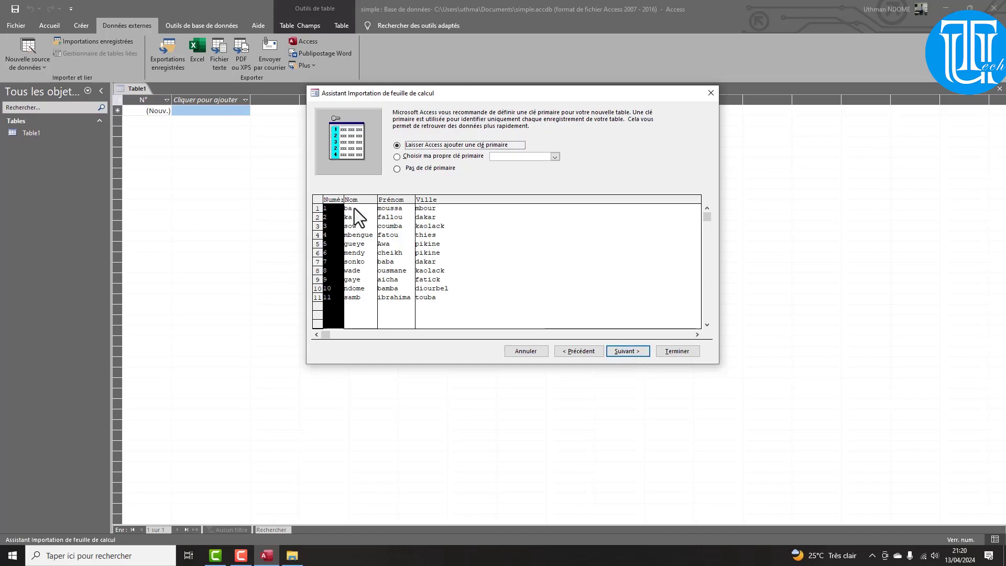
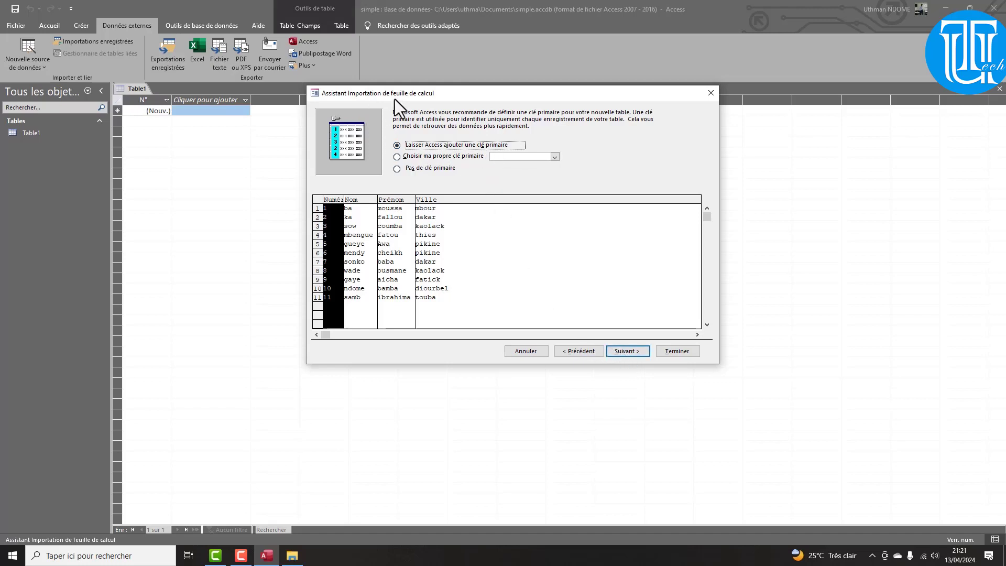
Name the imported table 'clients' and finish the import
click(625, 350)
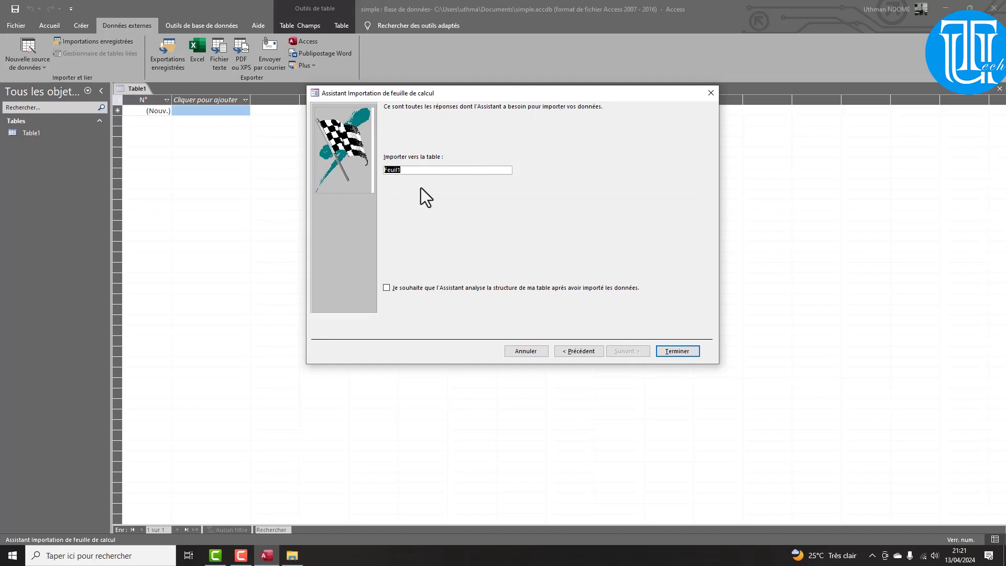
text(clients)
click(681, 351)
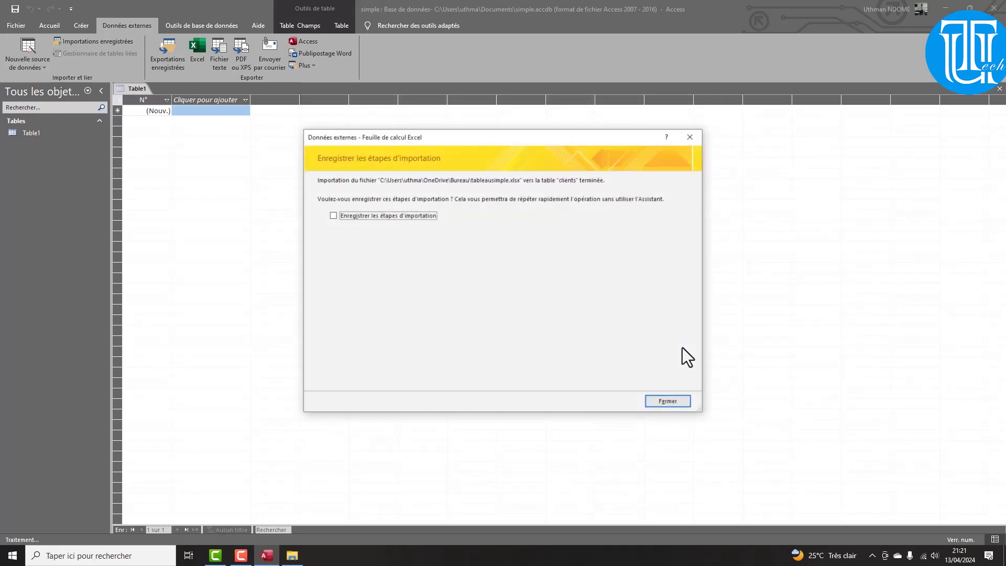
Dismiss the import summary, open the clients table, and bring up the Bureau folder
click(677, 401)
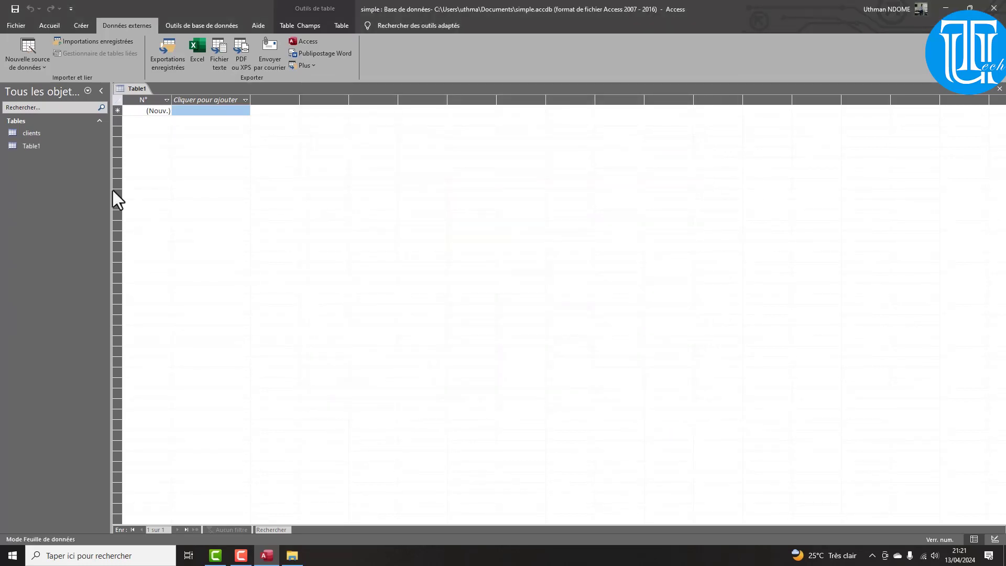
double_click(51, 132)
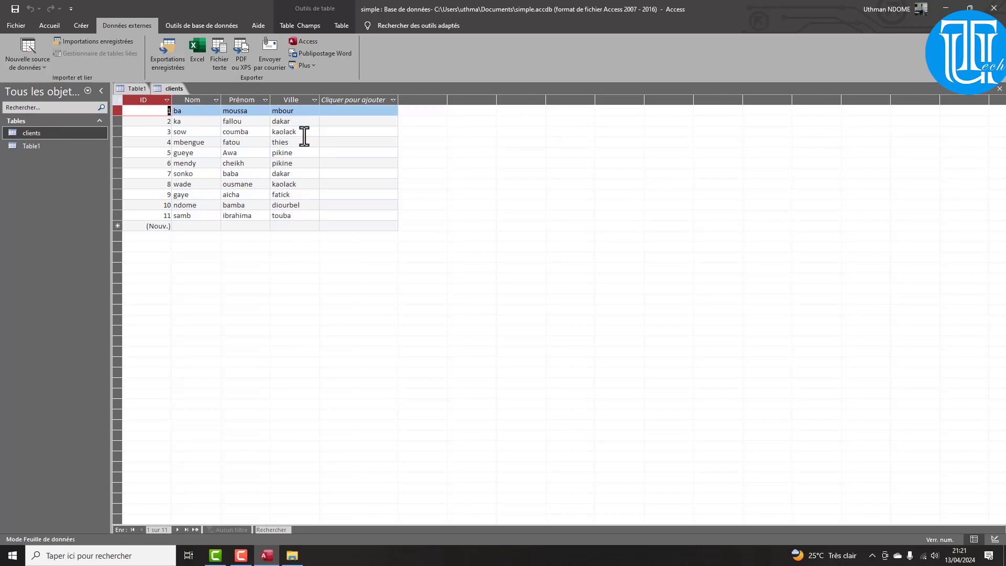
click(292, 556)
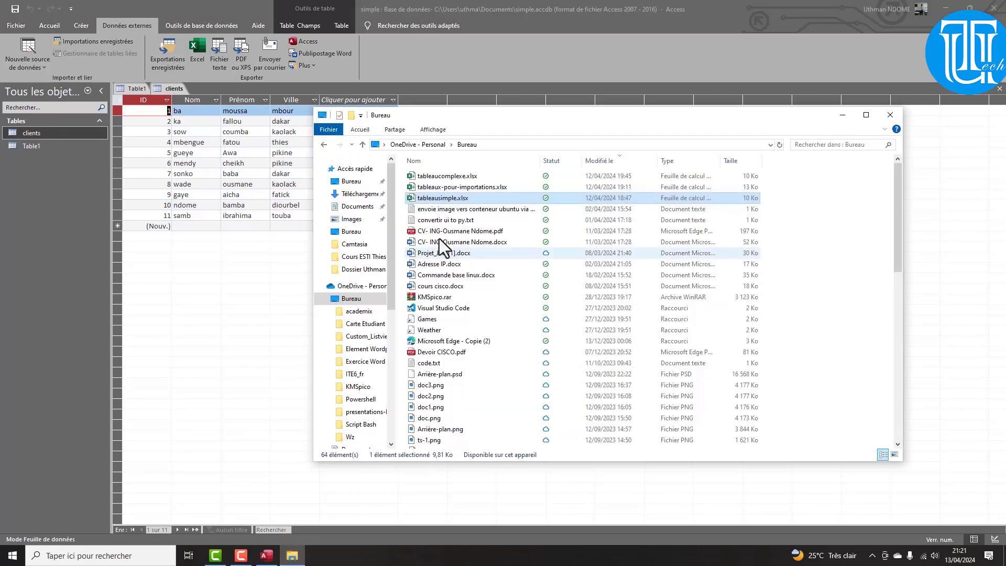
double_click(442, 178)
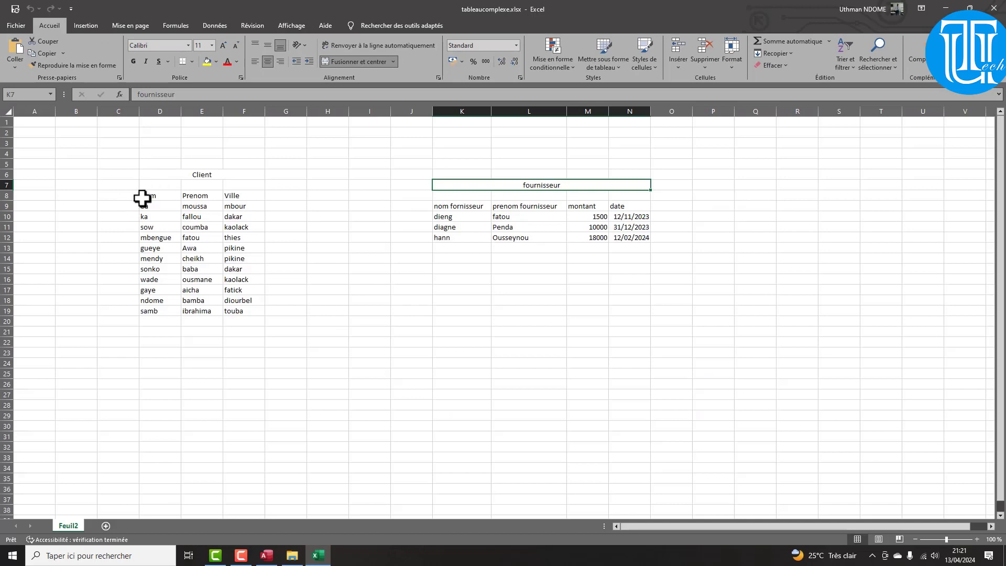
drag(141, 198, 240, 311)
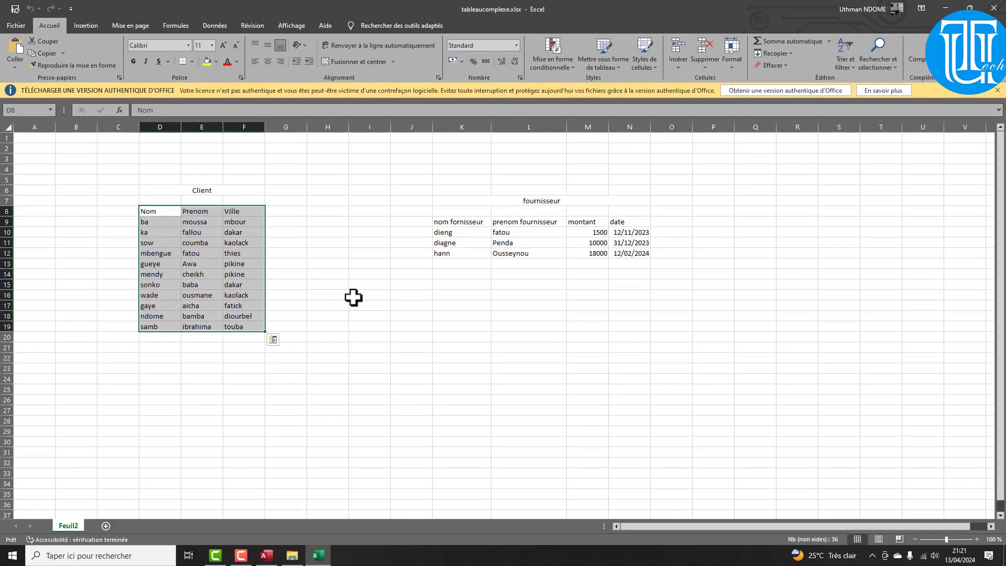
drag(445, 223, 618, 254)
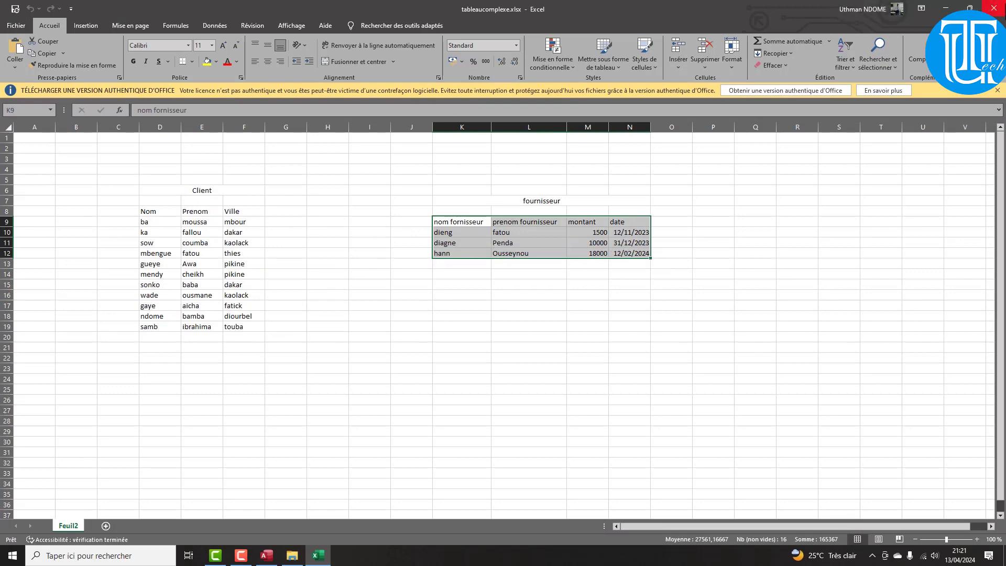
click(994, 9)
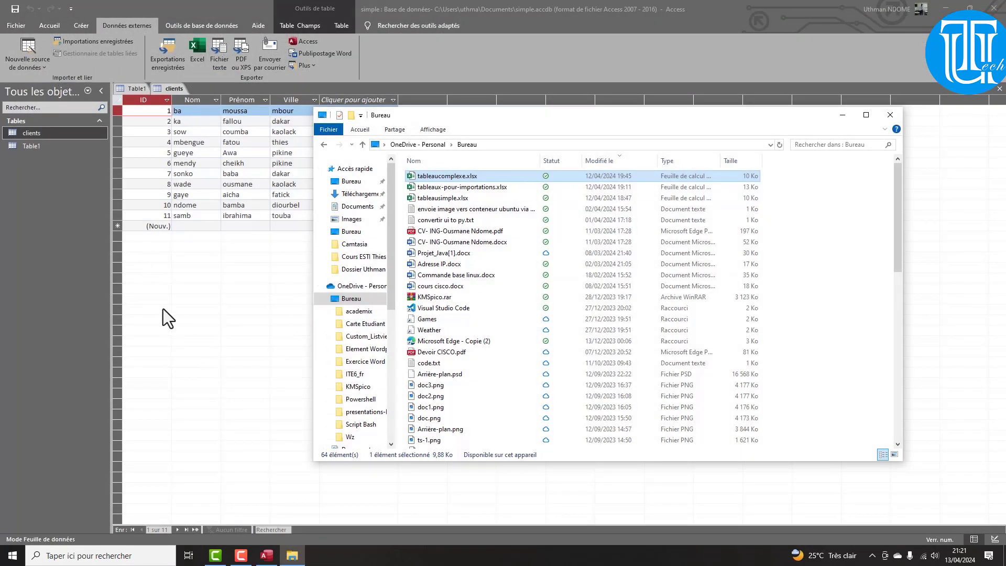
click(16, 27)
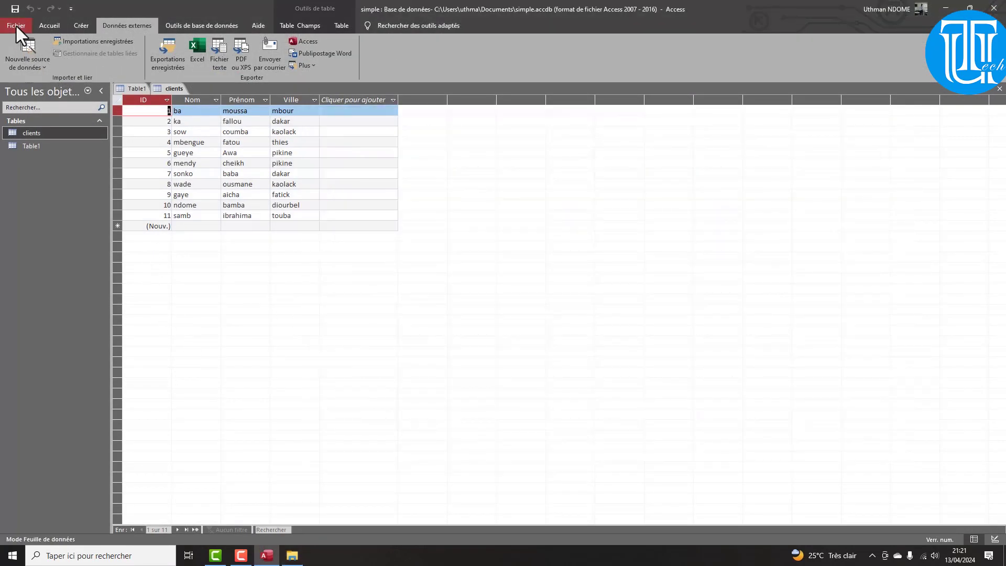
click(21, 54)
mouse_move(51, 86)
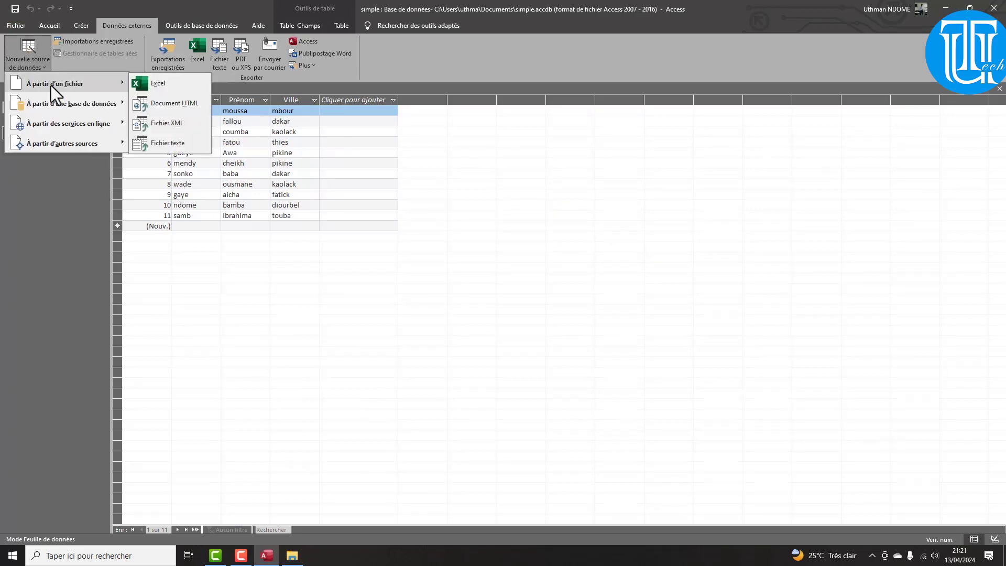
click(179, 83)
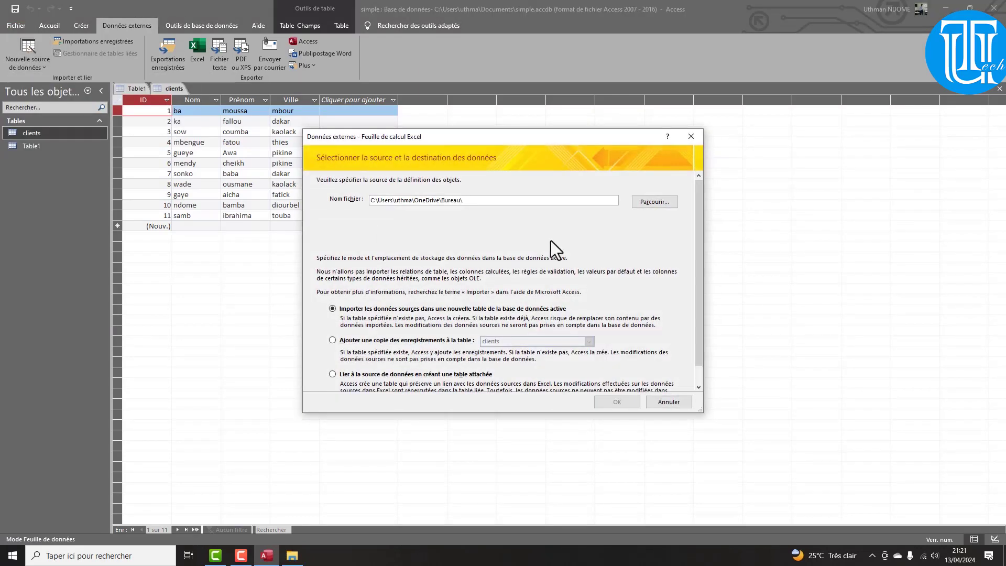
click(641, 204)
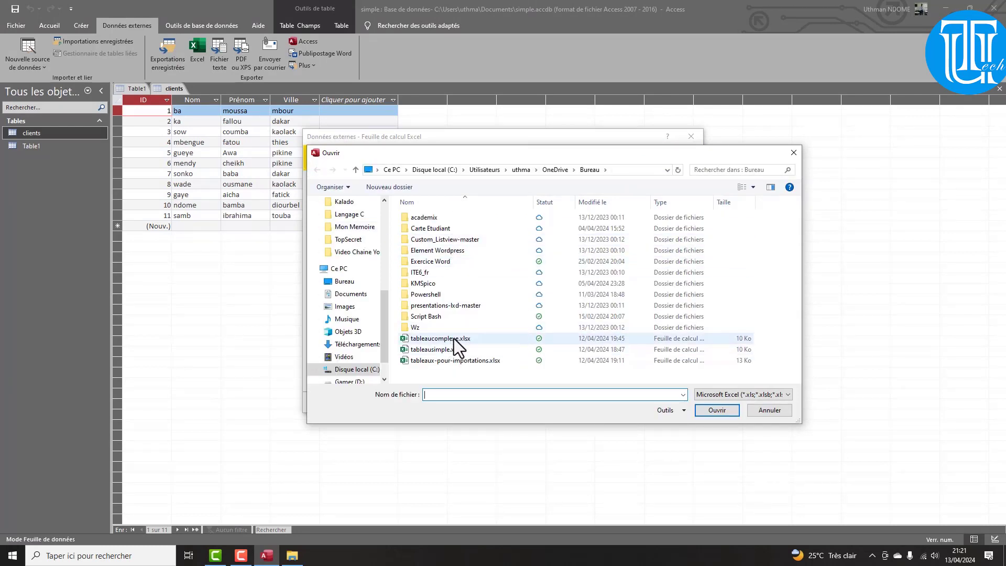
click(455, 339)
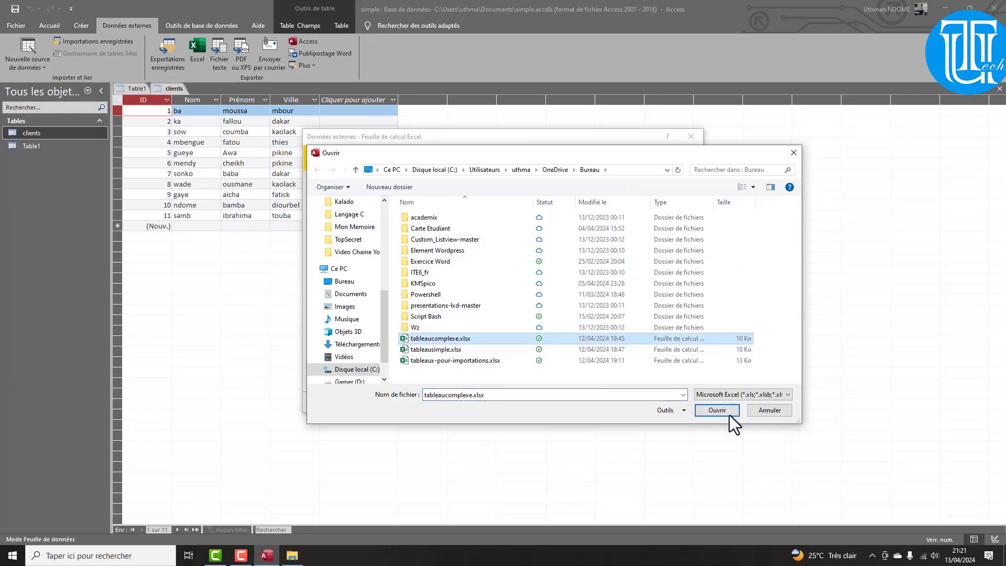
click(729, 414)
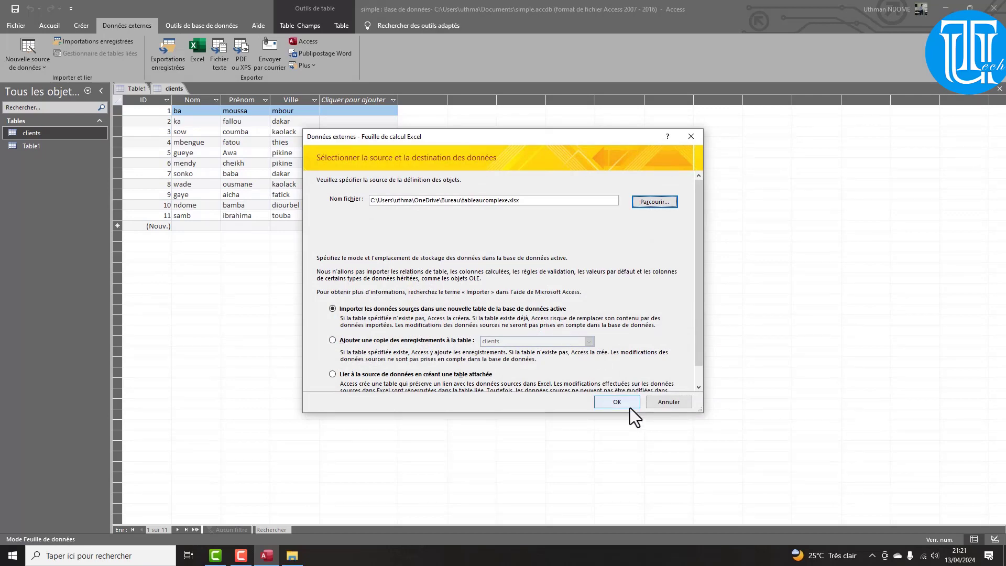
click(630, 407)
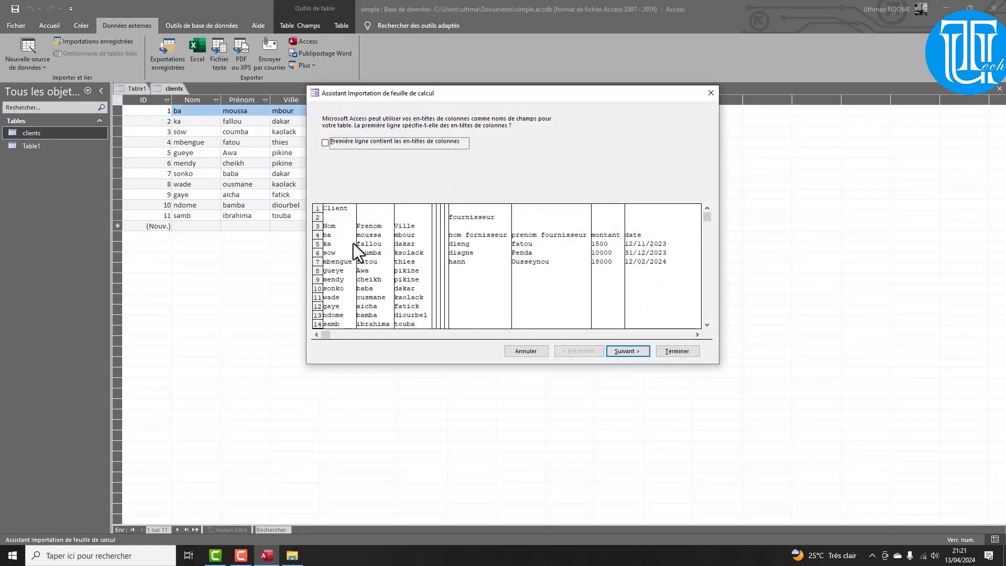
click(617, 354)
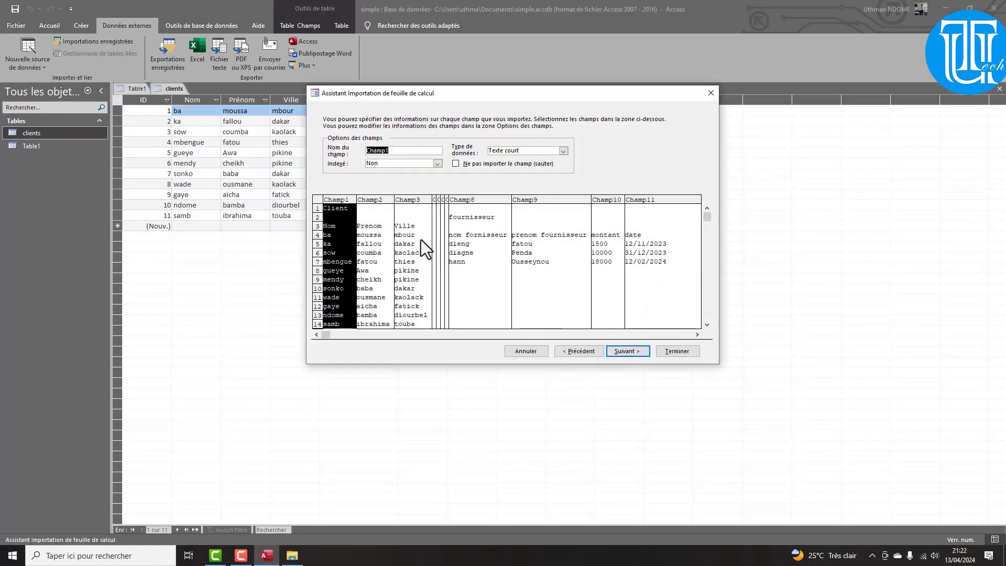
click(536, 351)
click(292, 555)
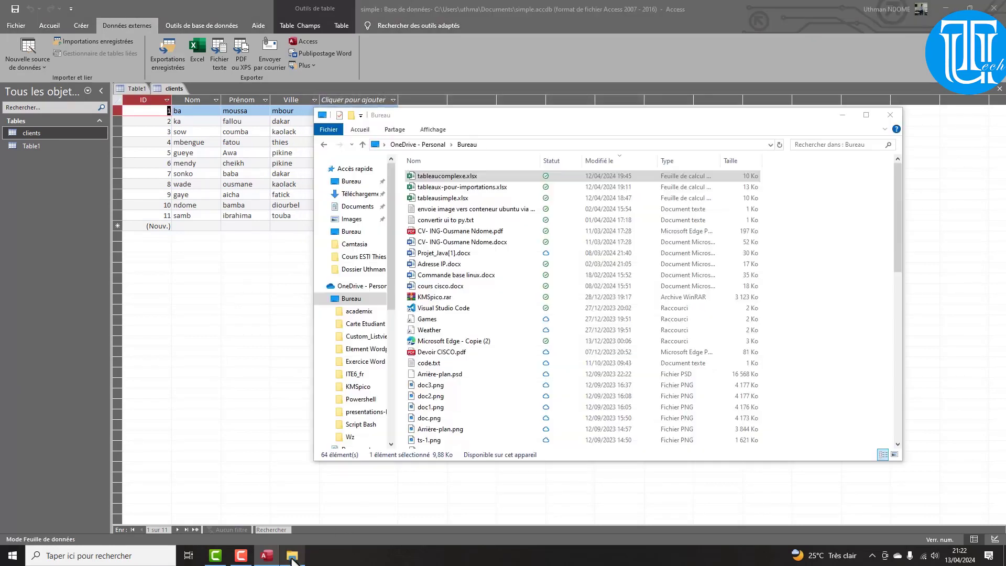
In tableaucomplexe.xlsx, name the range D8:F19 'client'
double_click(442, 177)
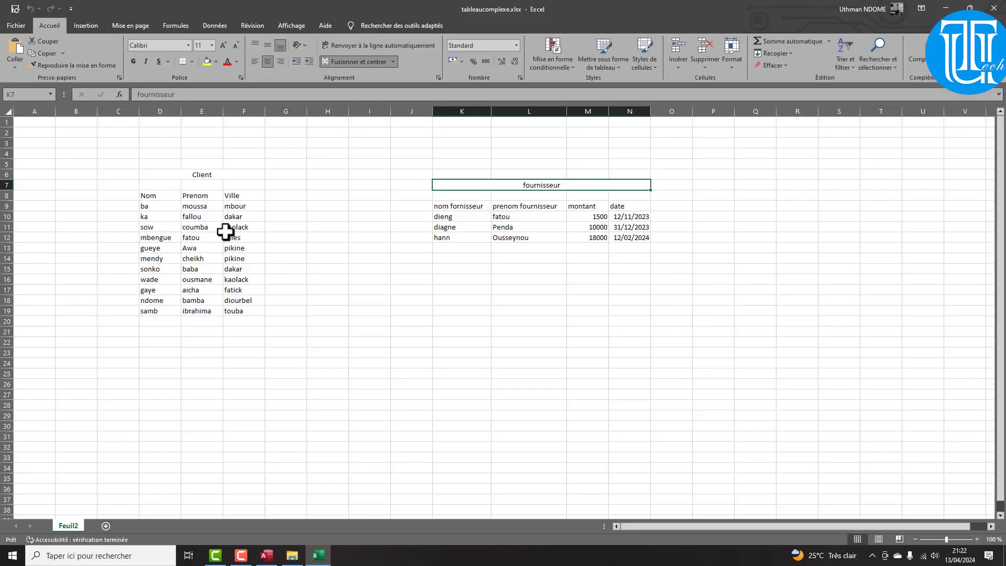
drag(153, 198, 240, 307)
click(19, 110)
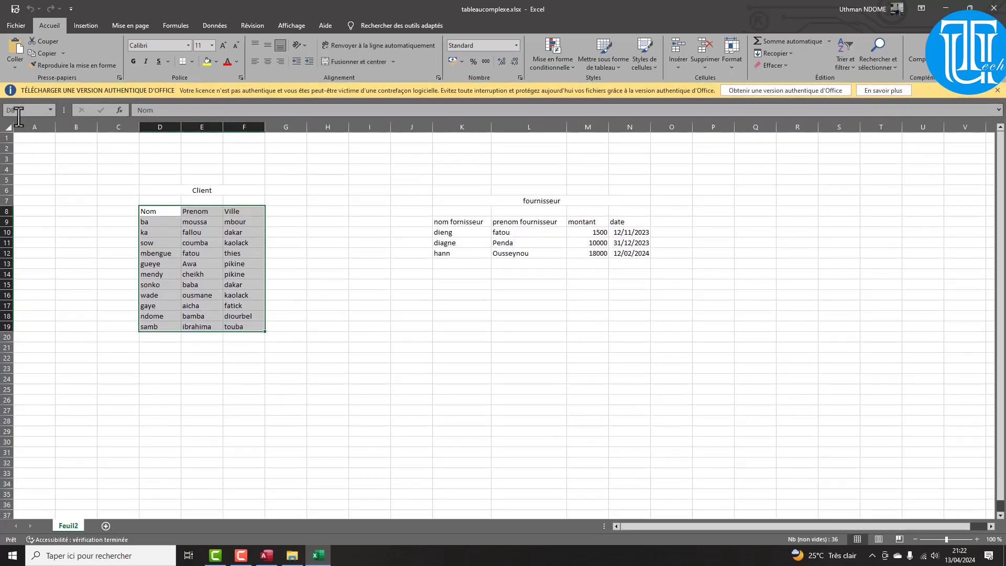
text(client)
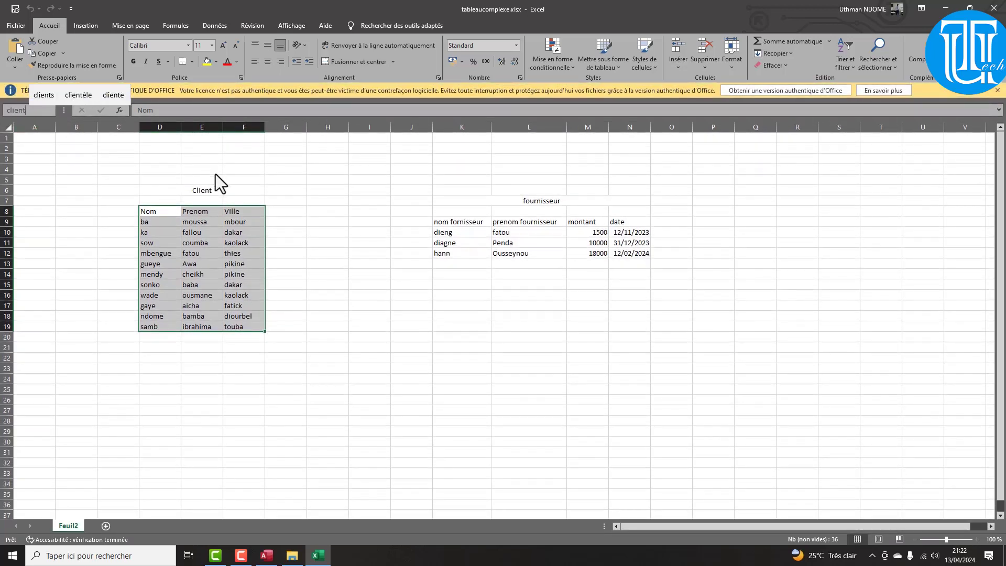
key(Return)
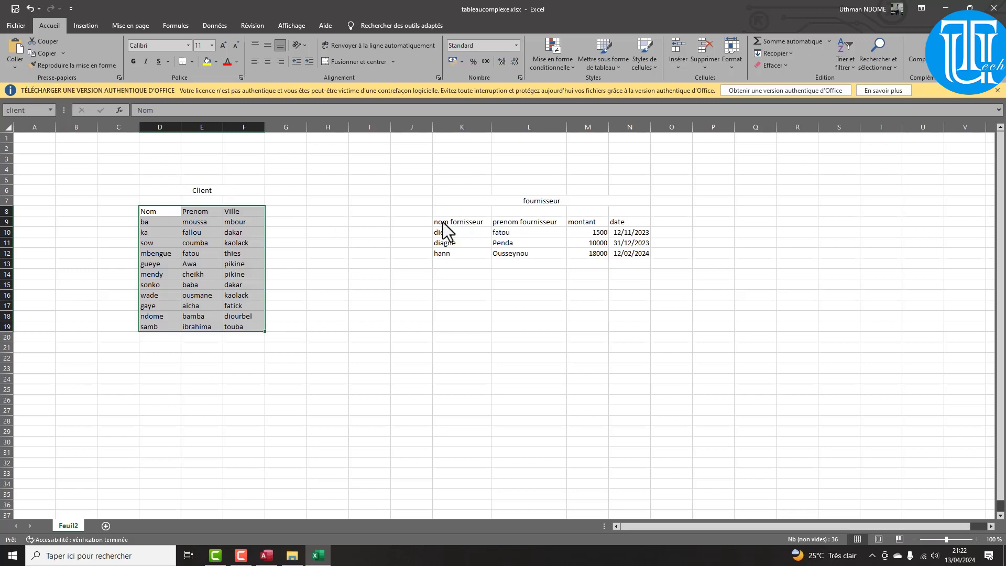
Name the range K9:N12 'fournisseur', then save and close the workbook
drag(446, 219, 633, 254)
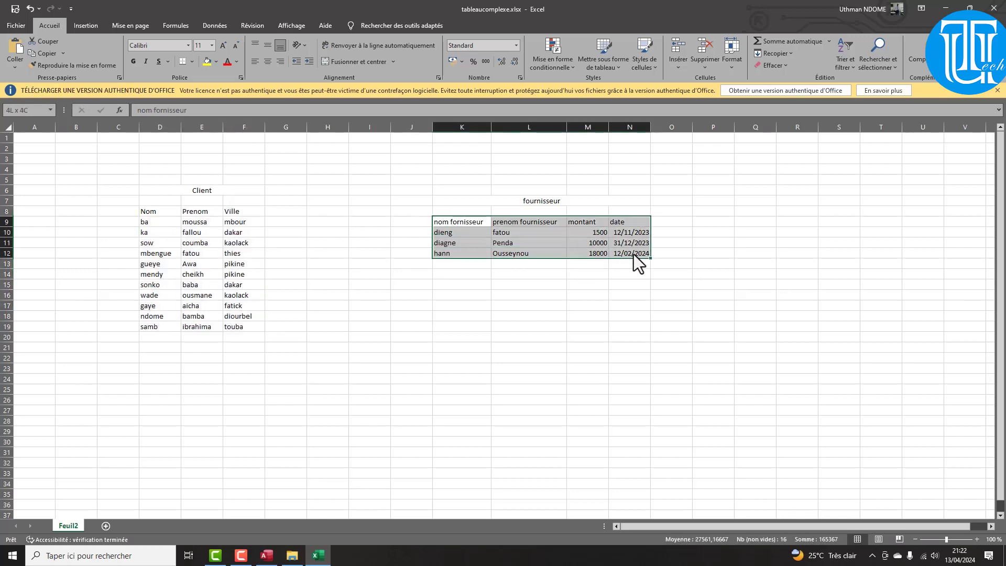
click(15, 110)
text(for)
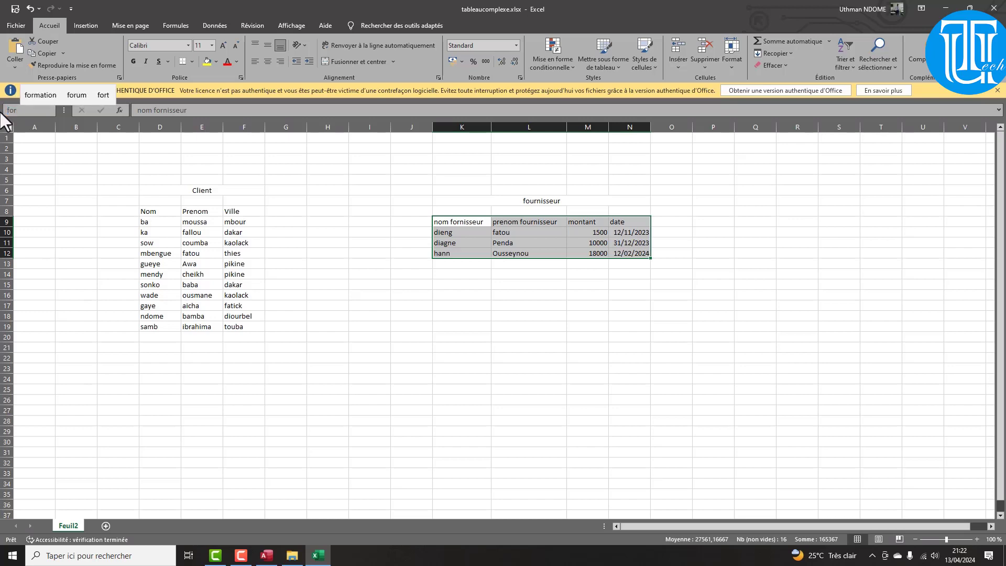
key(BackSpace)
text(urnis)
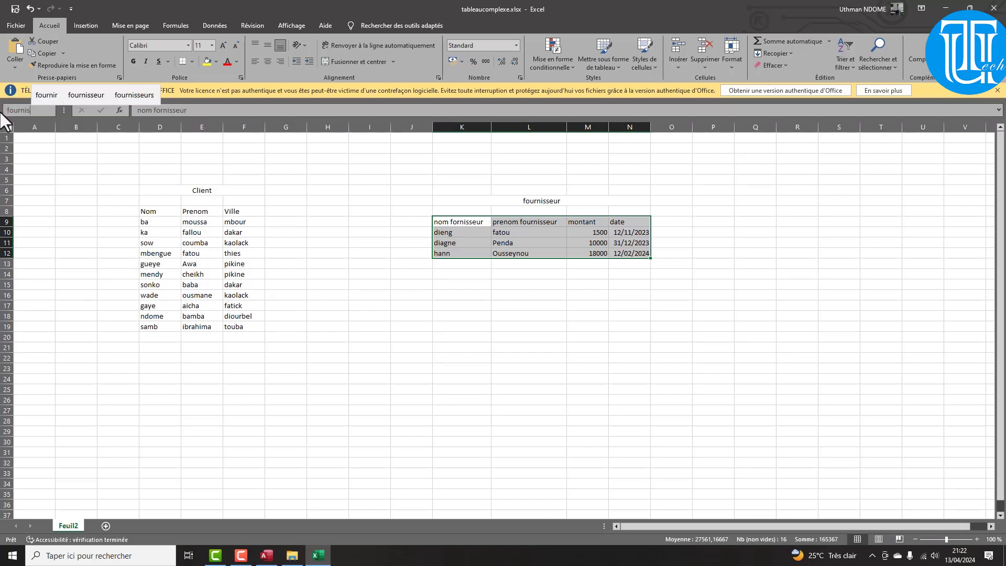
text(seur)
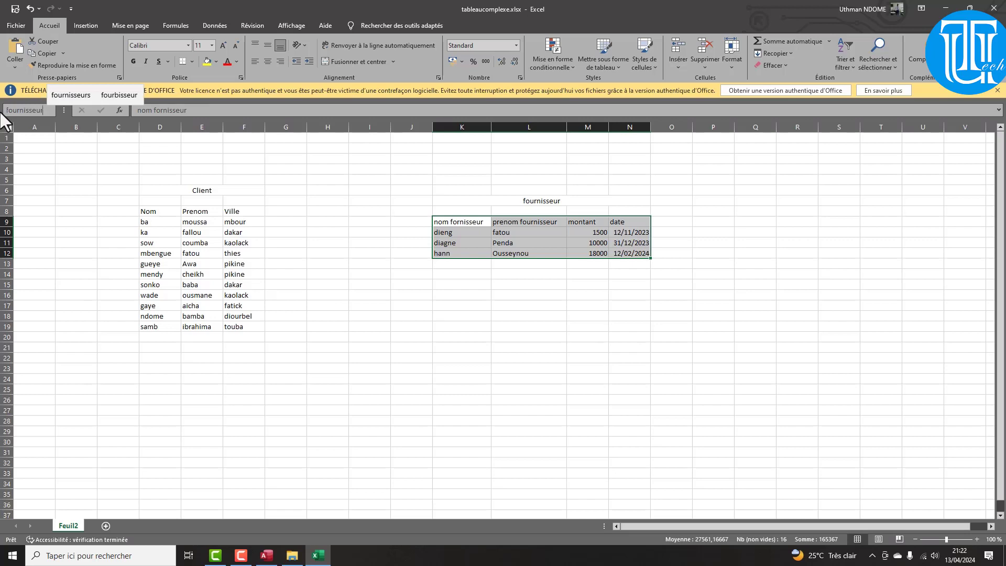
key(Return)
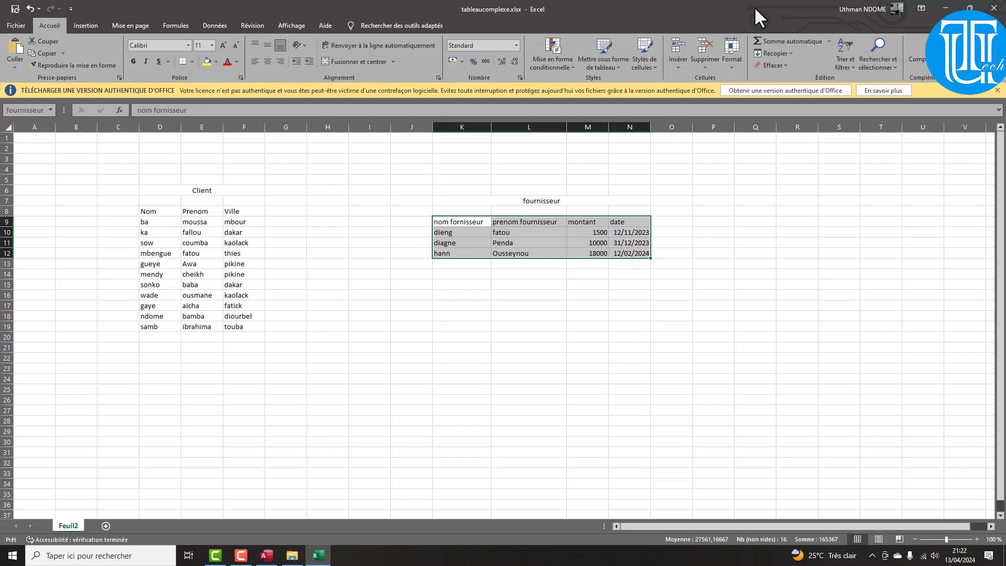
click(996, 8)
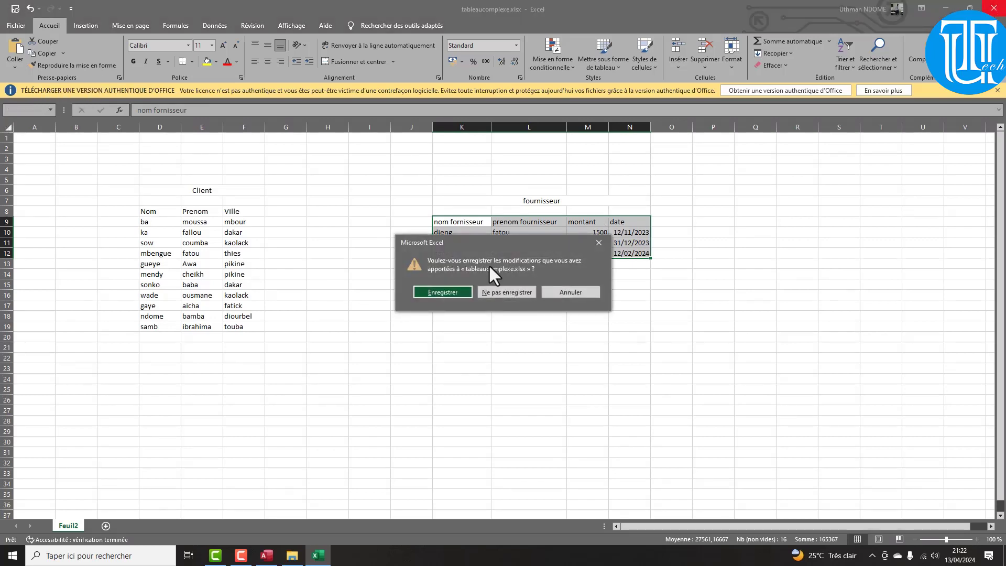
click(439, 293)
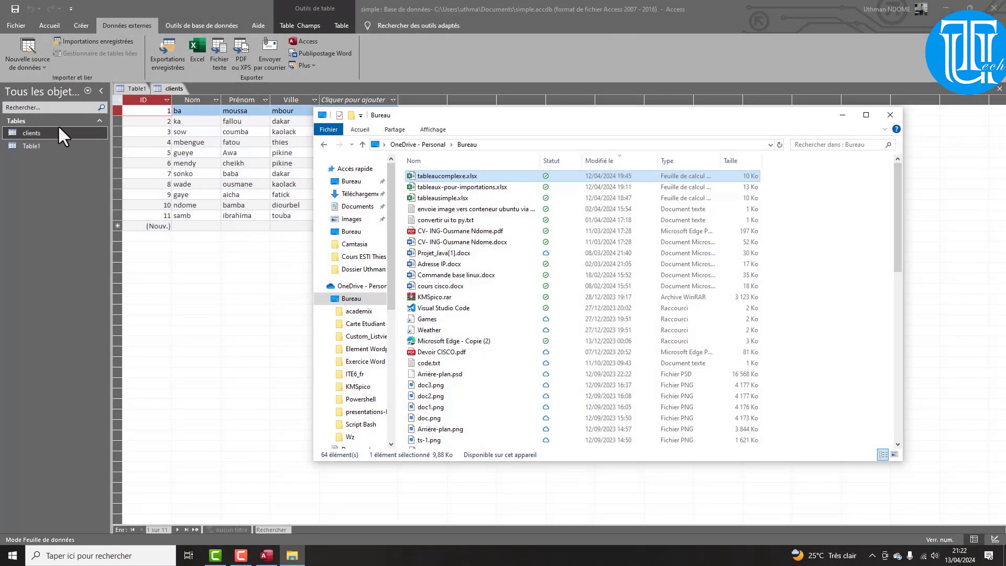
Start an Excel import from tableaucomplexe.xlsx
click(30, 59)
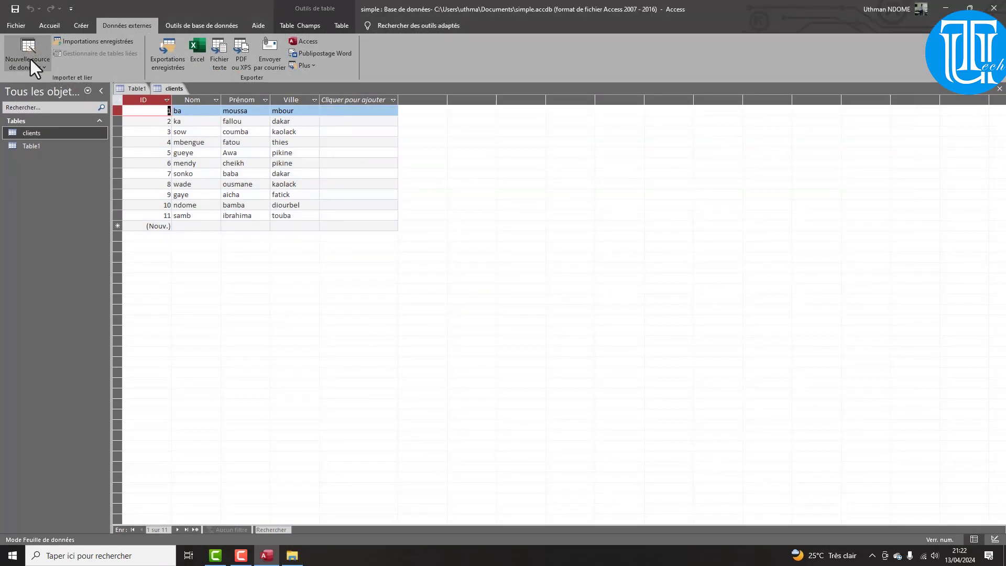
click(30, 58)
click(165, 83)
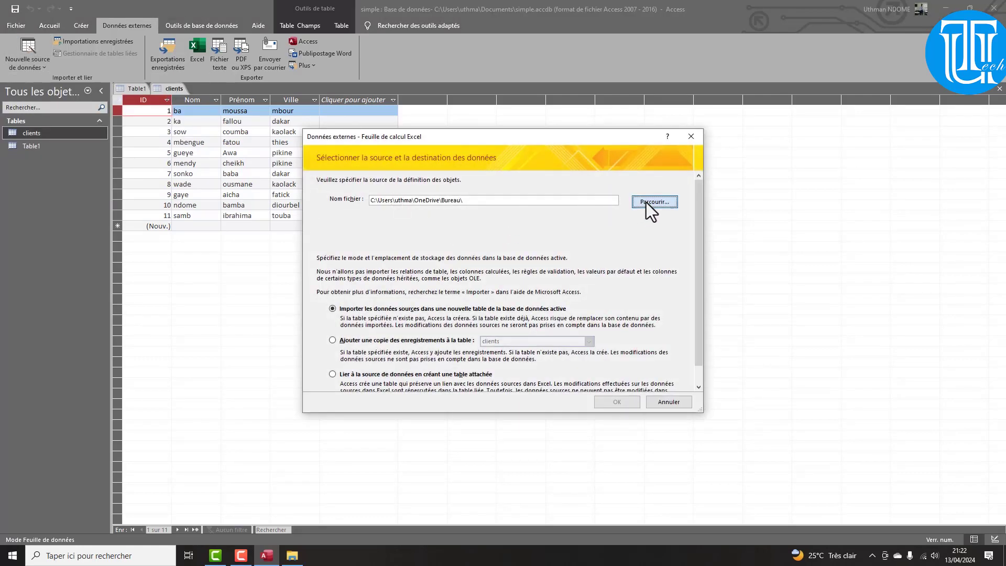
click(650, 203)
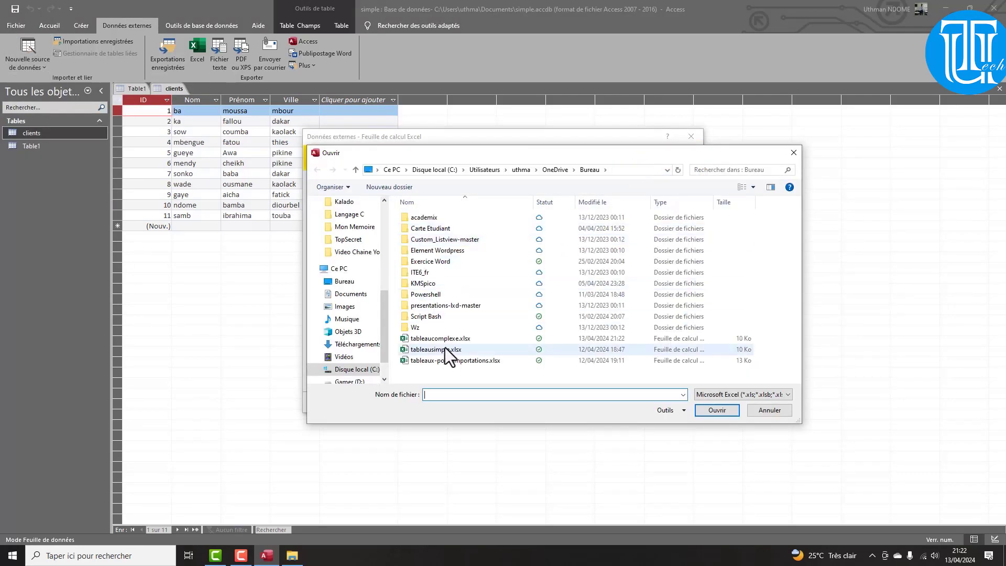
double_click(445, 339)
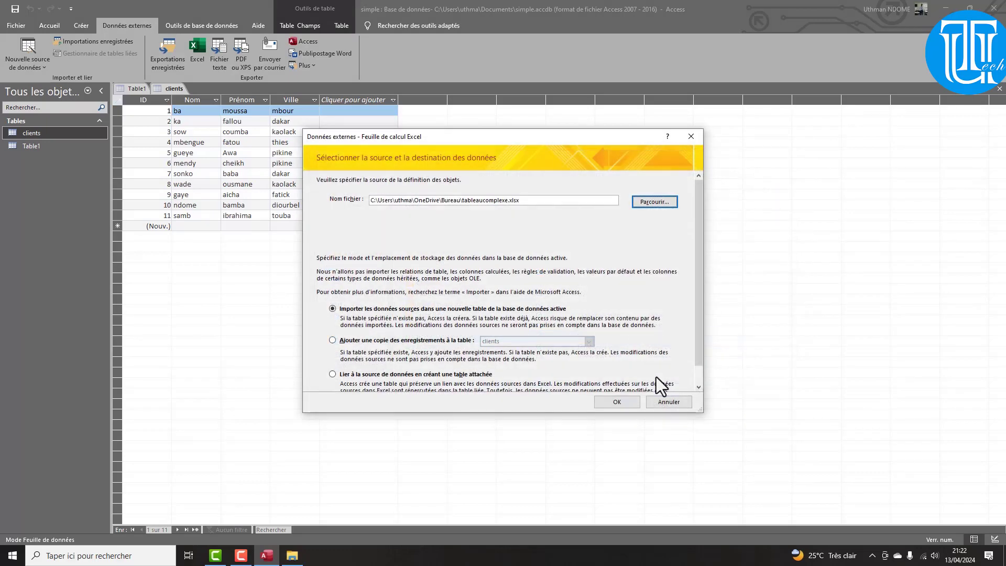
click(617, 402)
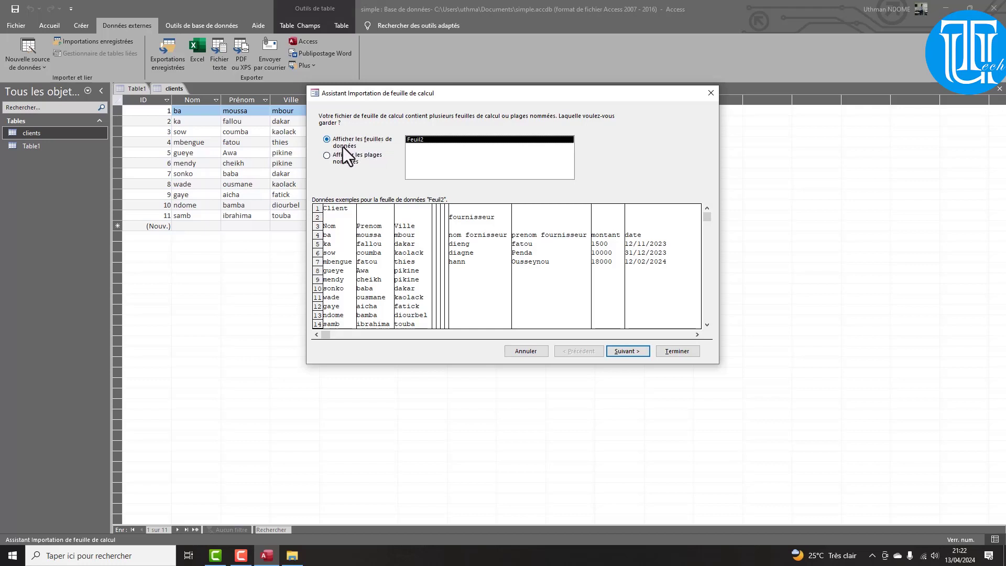
Show the workbook's named ranges and select the client range after comparing with fournisseur
click(326, 156)
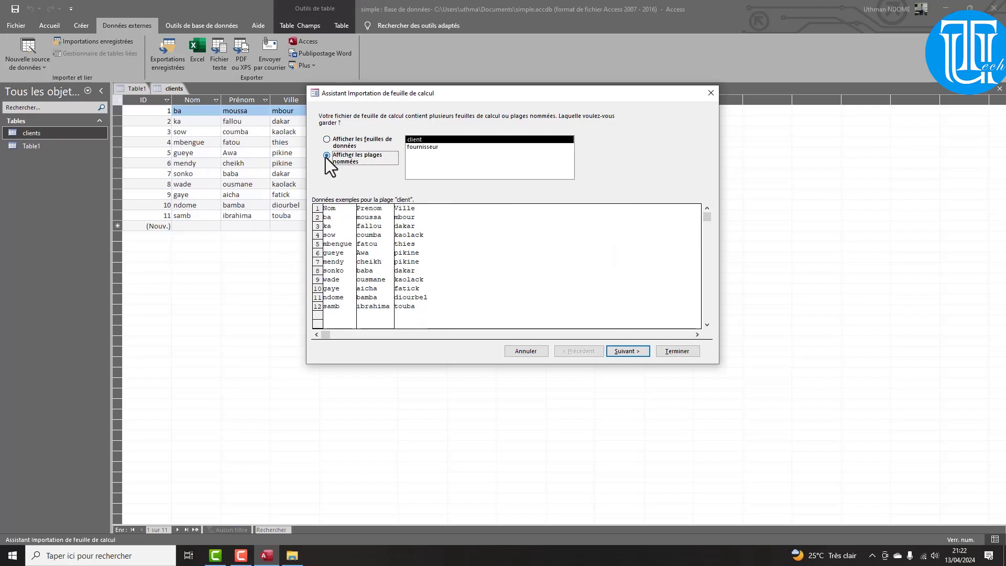
click(420, 146)
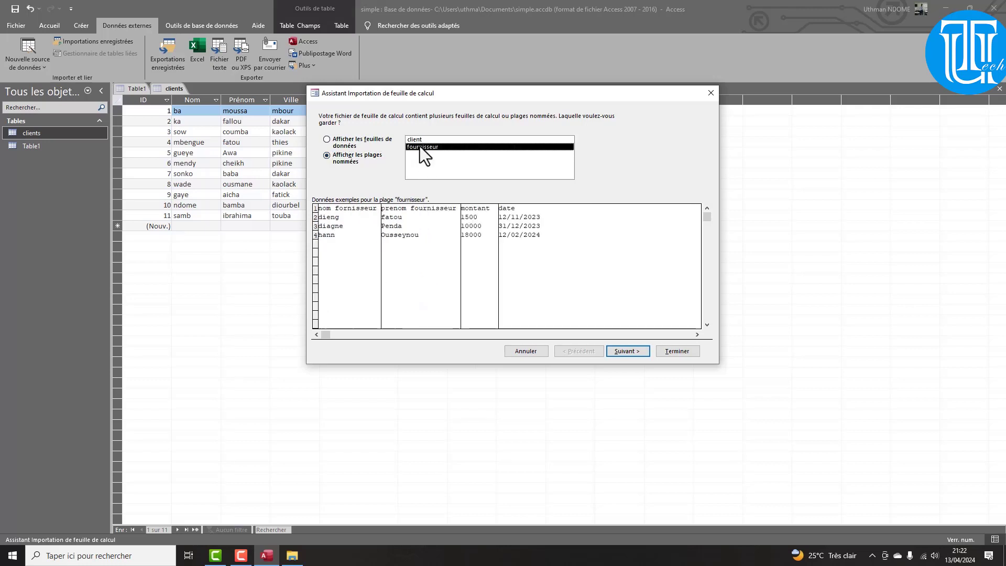
click(417, 139)
click(416, 146)
click(415, 139)
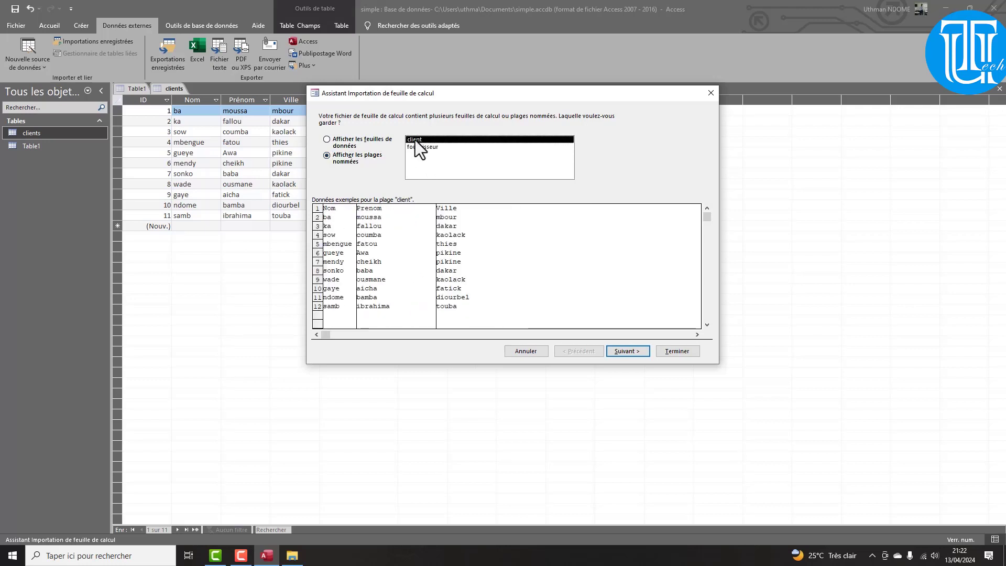
click(417, 148)
click(414, 139)
Import with first row as headers and an added primary key, then open client and clients
click(628, 355)
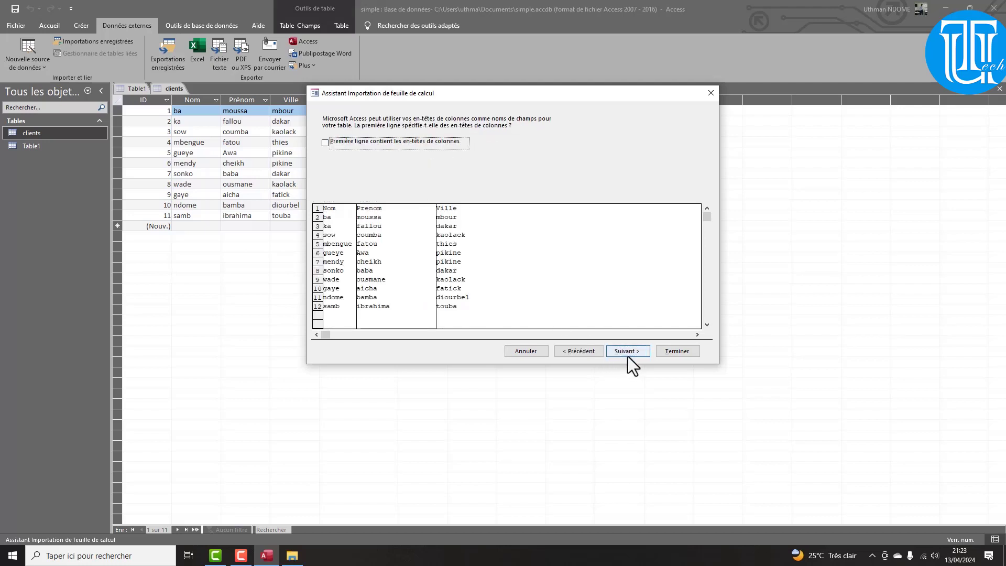
click(328, 142)
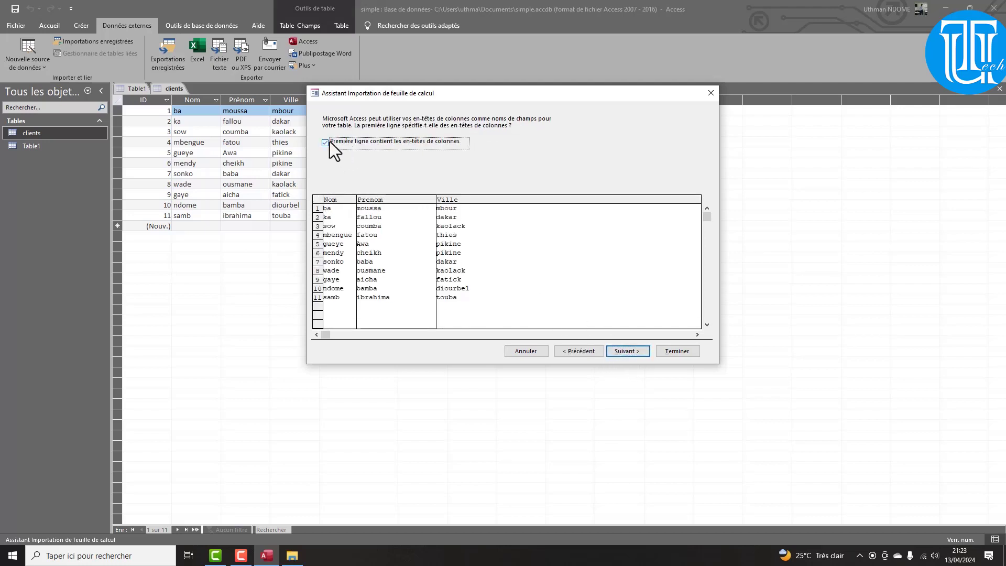
click(625, 350)
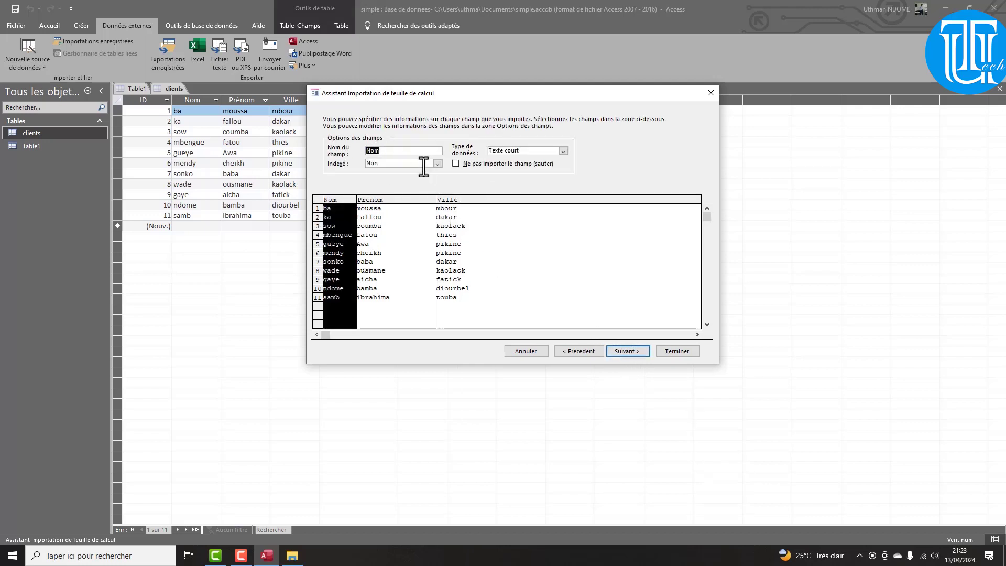
click(624, 353)
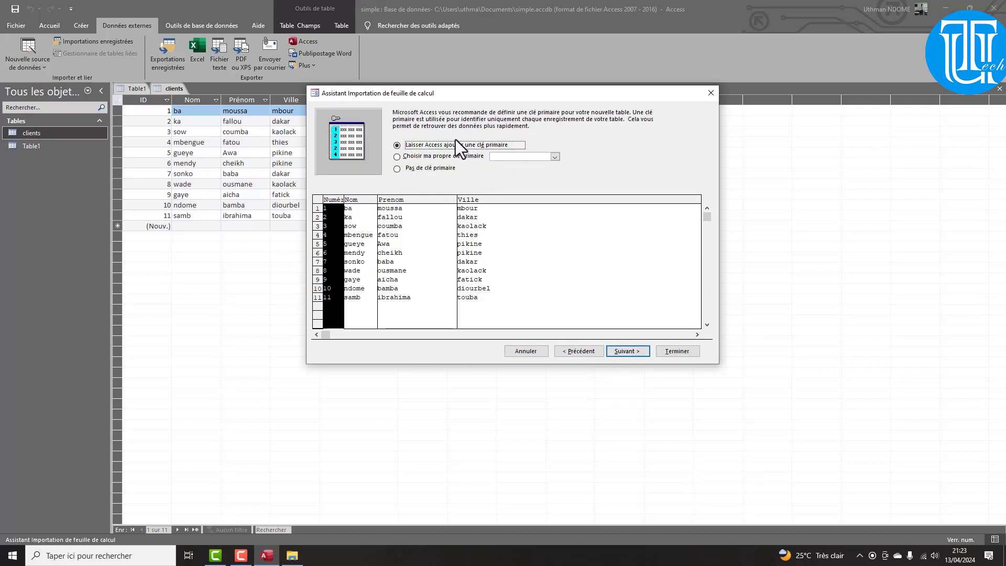
click(624, 352)
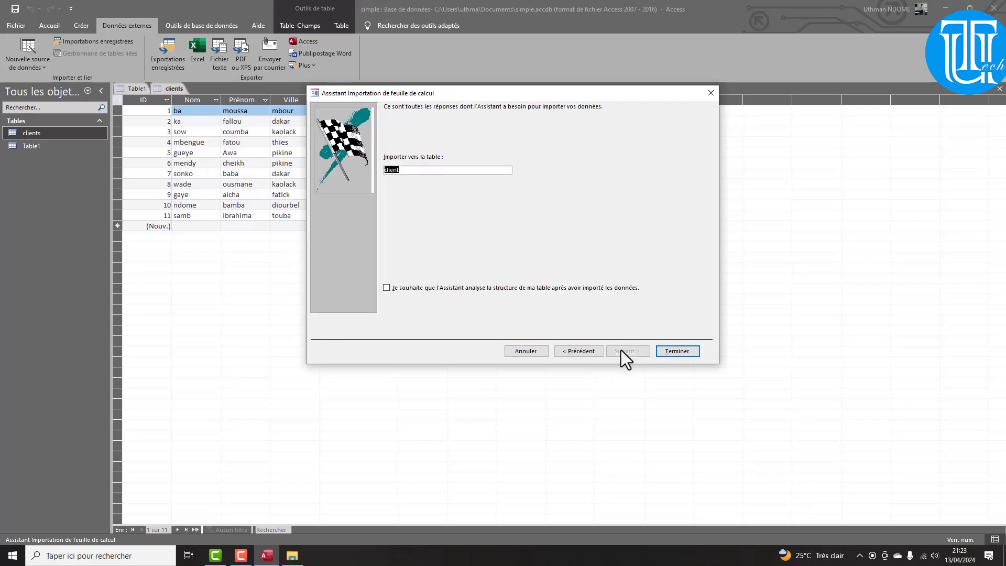
click(676, 348)
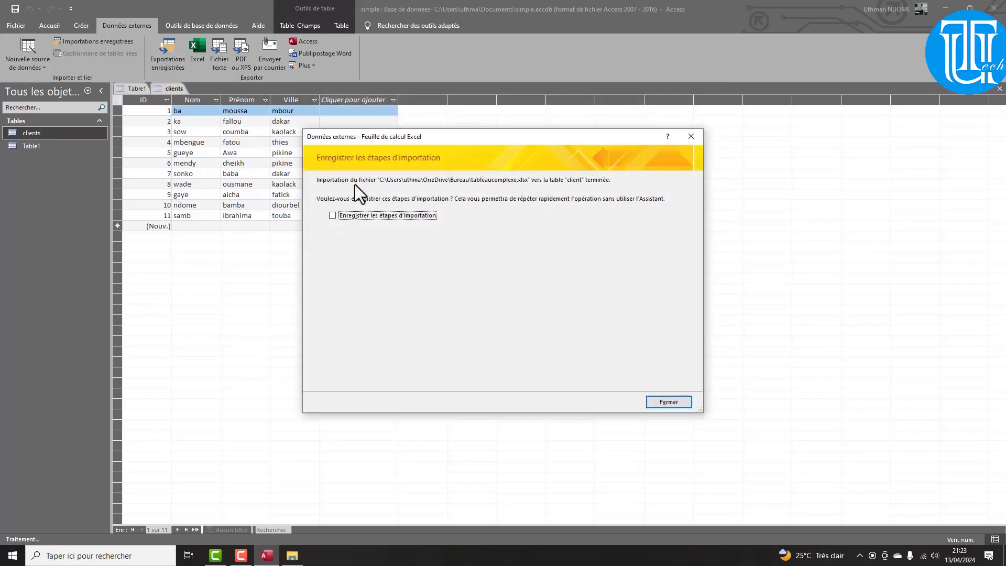
click(658, 397)
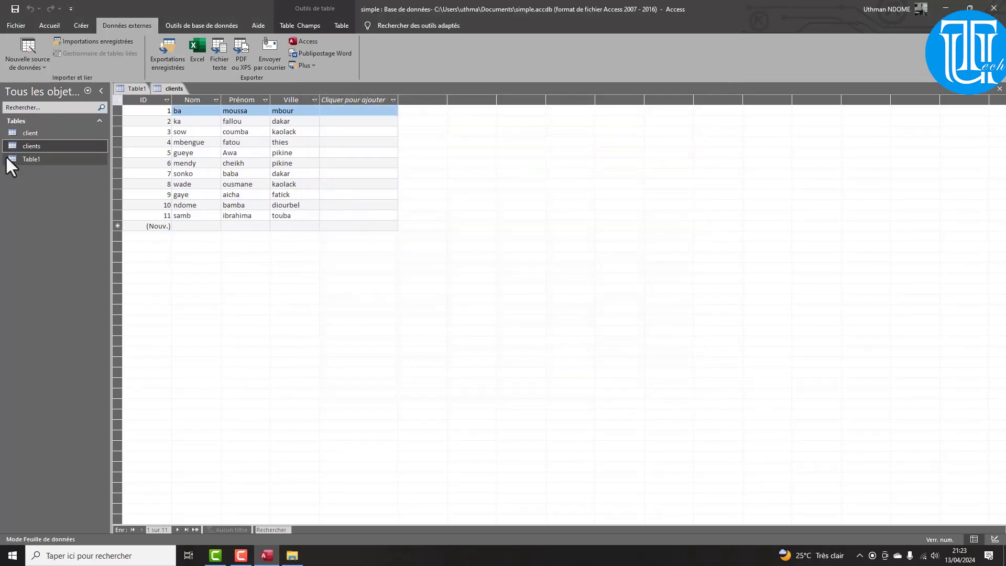
double_click(31, 133)
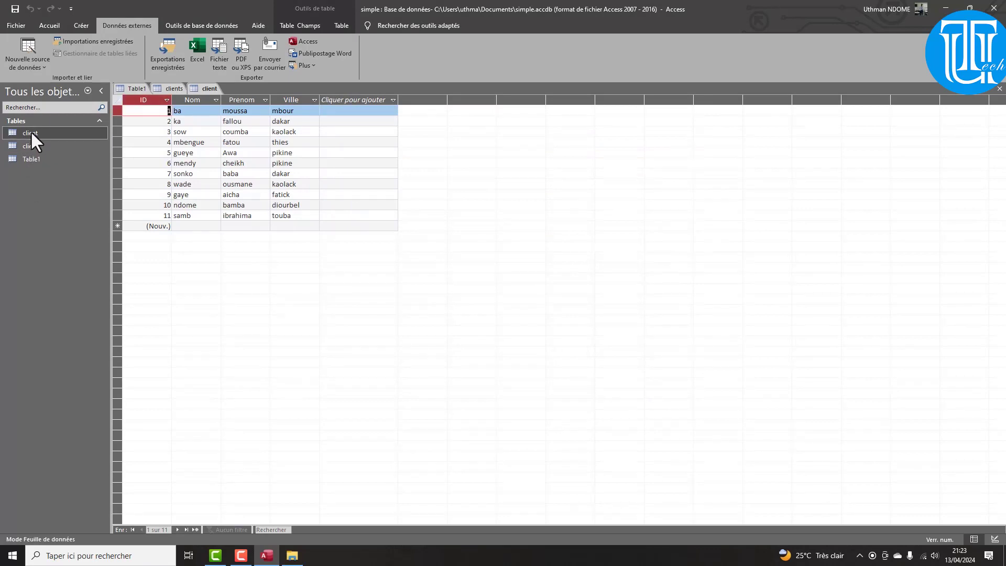
double_click(40, 148)
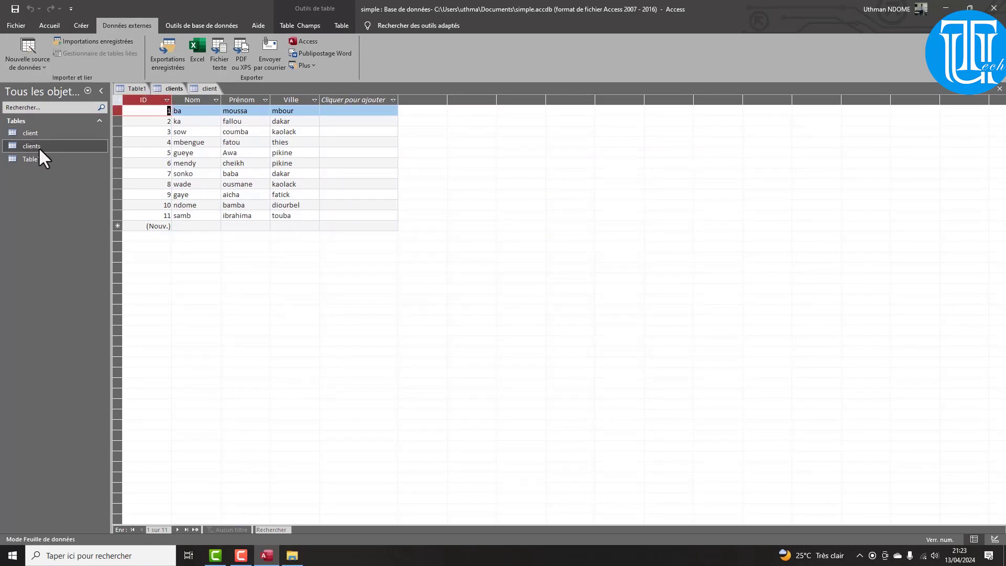
Begin a new Excel import using tableaucomplexe.xlsx as the source
click(27, 62)
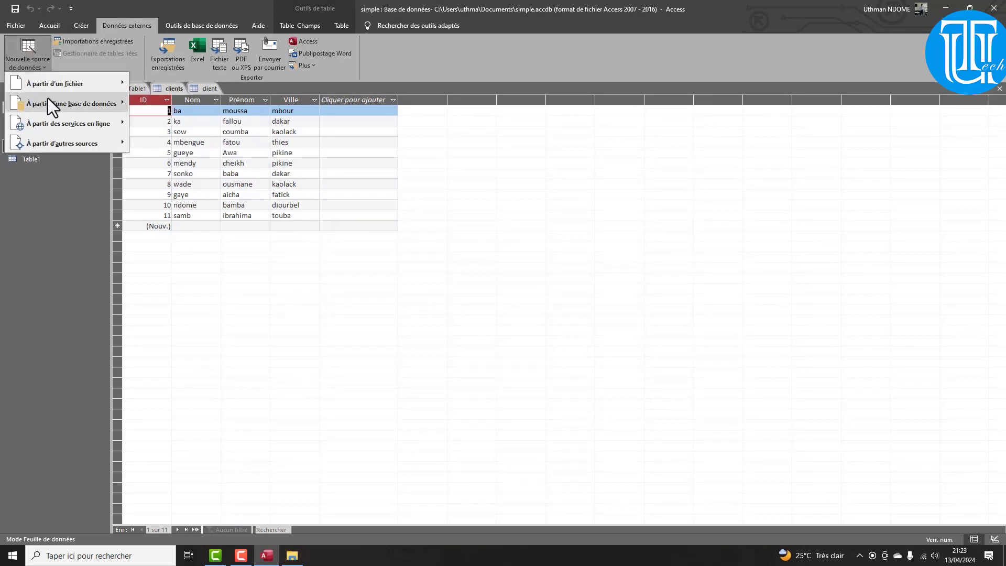
mouse_move(52, 85)
click(160, 88)
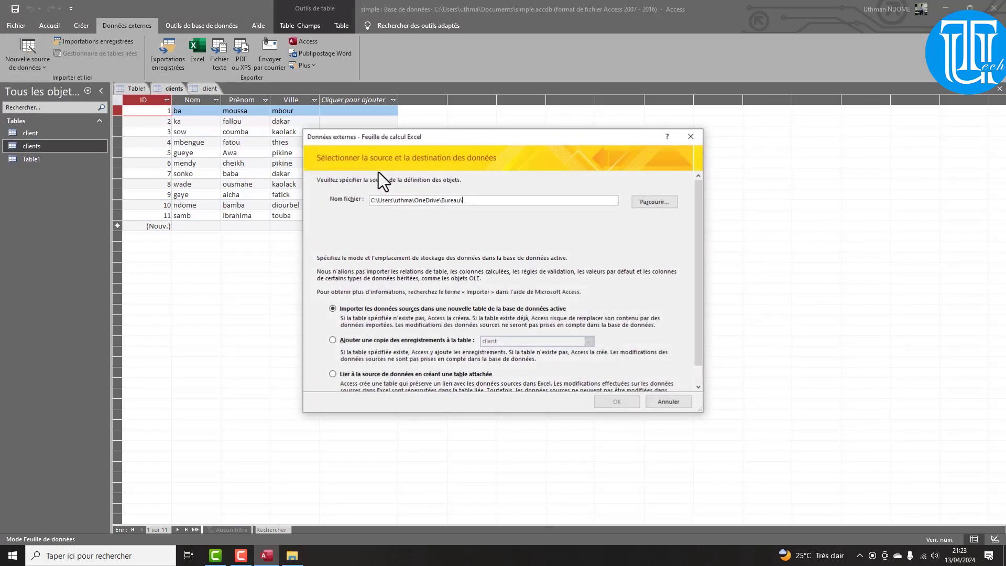
click(648, 201)
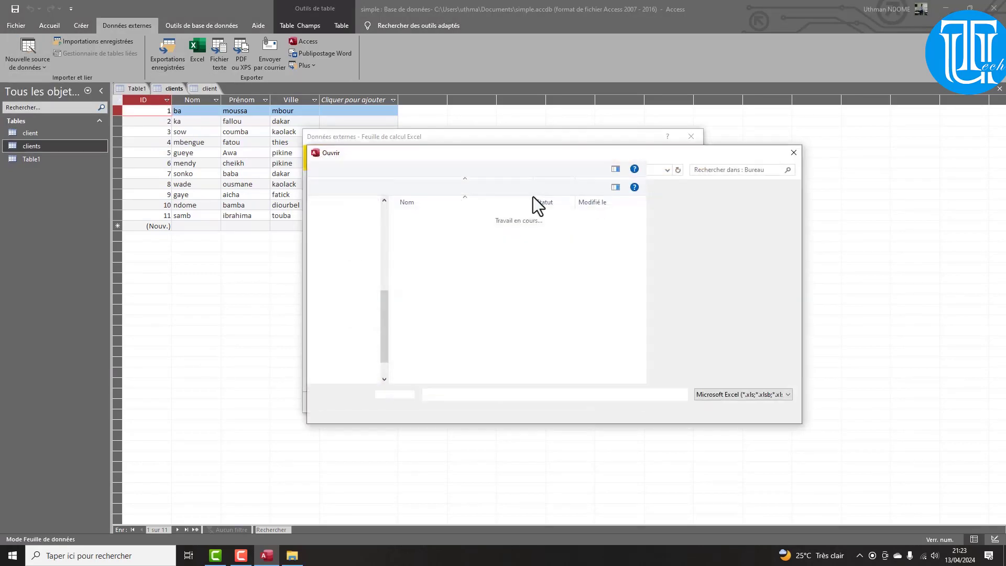
double_click(446, 339)
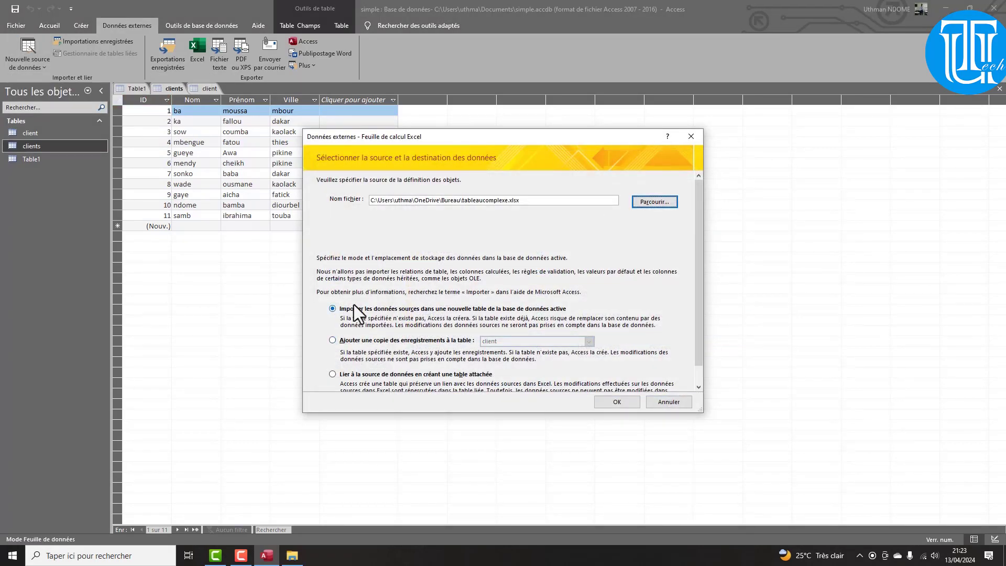
click(618, 401)
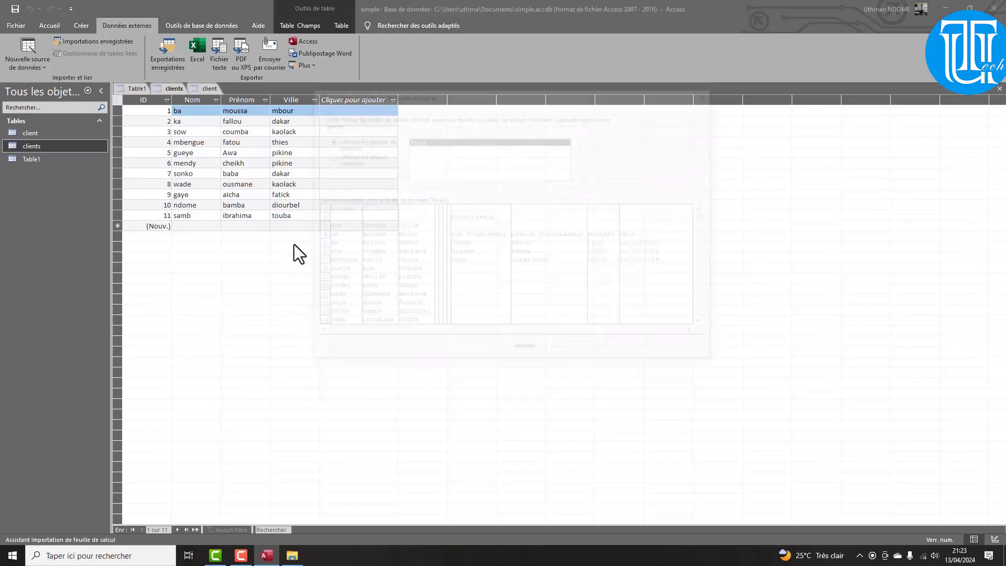
Select the fournisseur named range and advance to the field options step
click(338, 156)
click(427, 149)
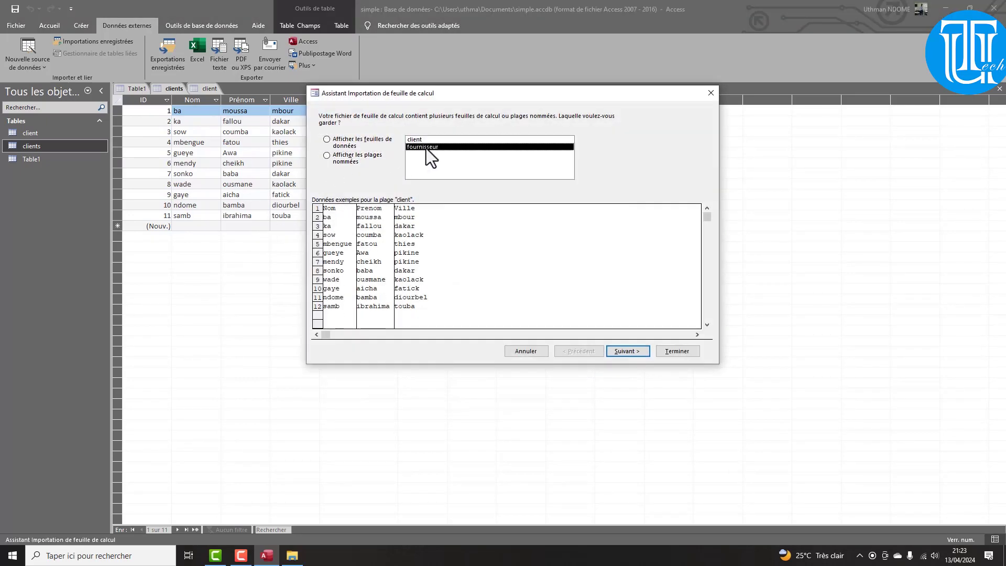
click(615, 350)
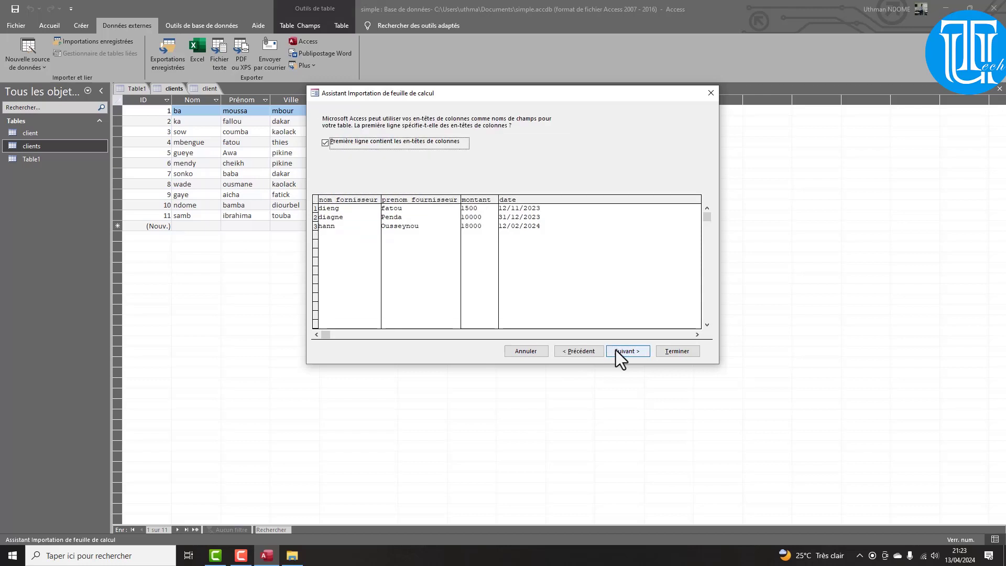
click(615, 350)
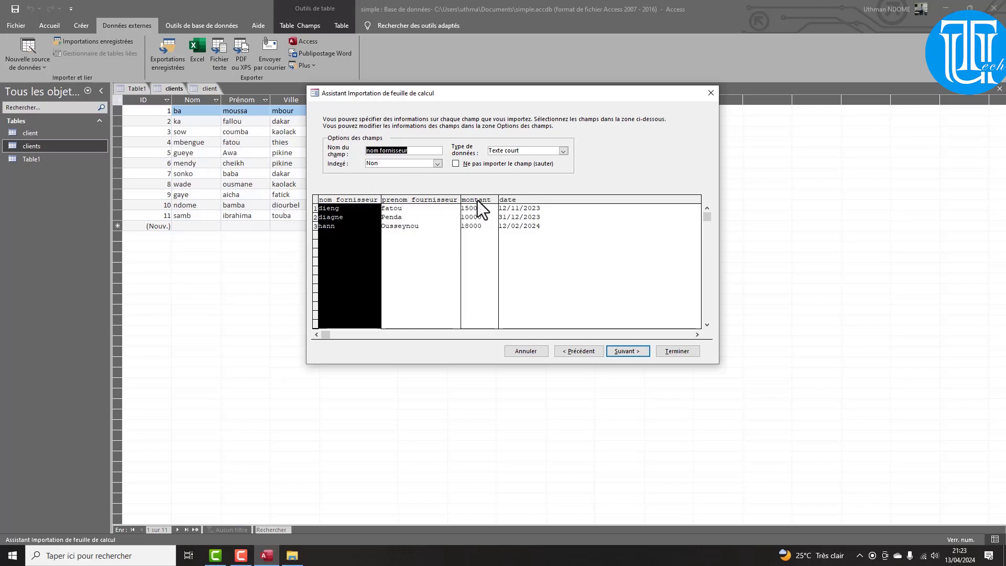
Keep the date field's data type as Date et heure
click(521, 203)
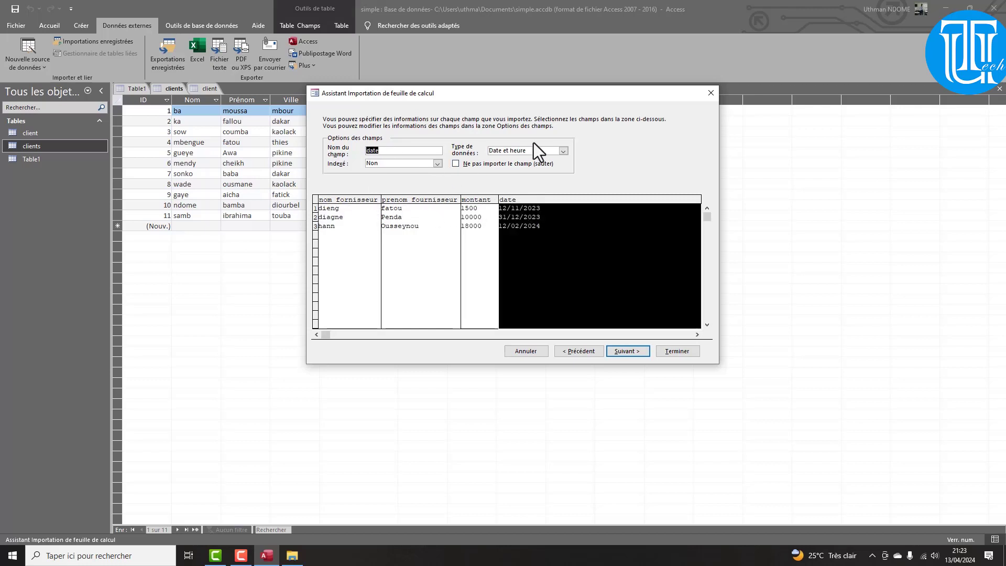
click(562, 152)
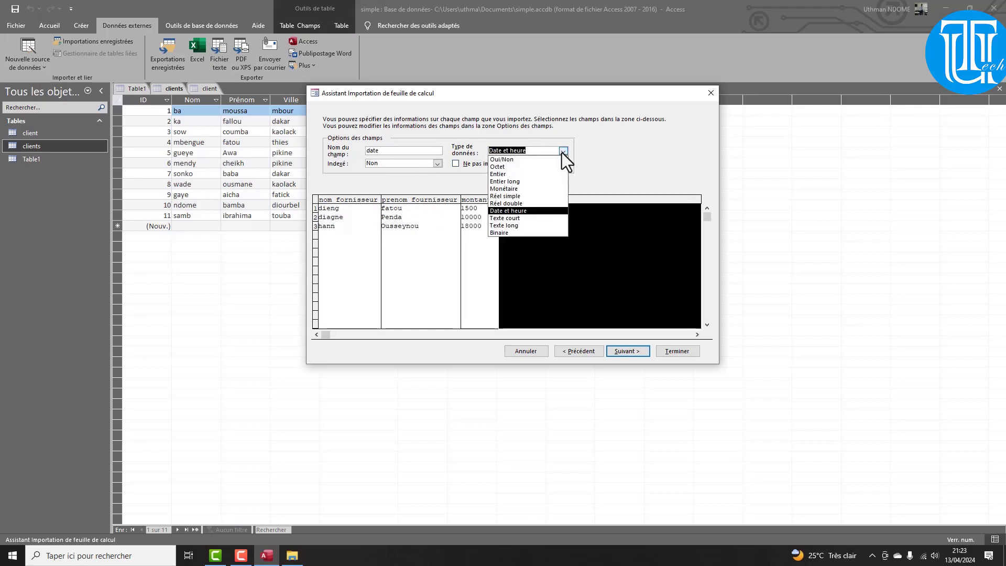
click(562, 152)
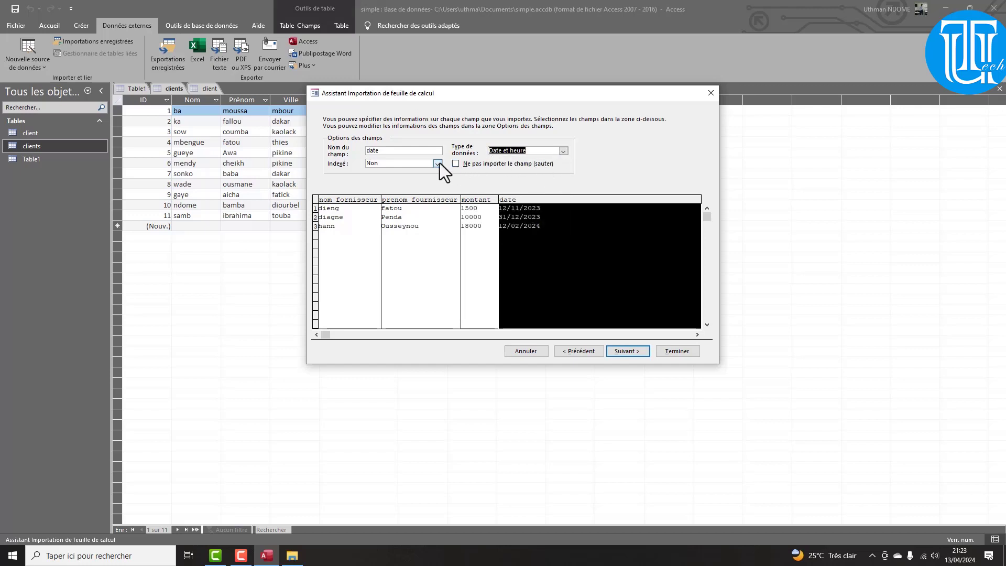